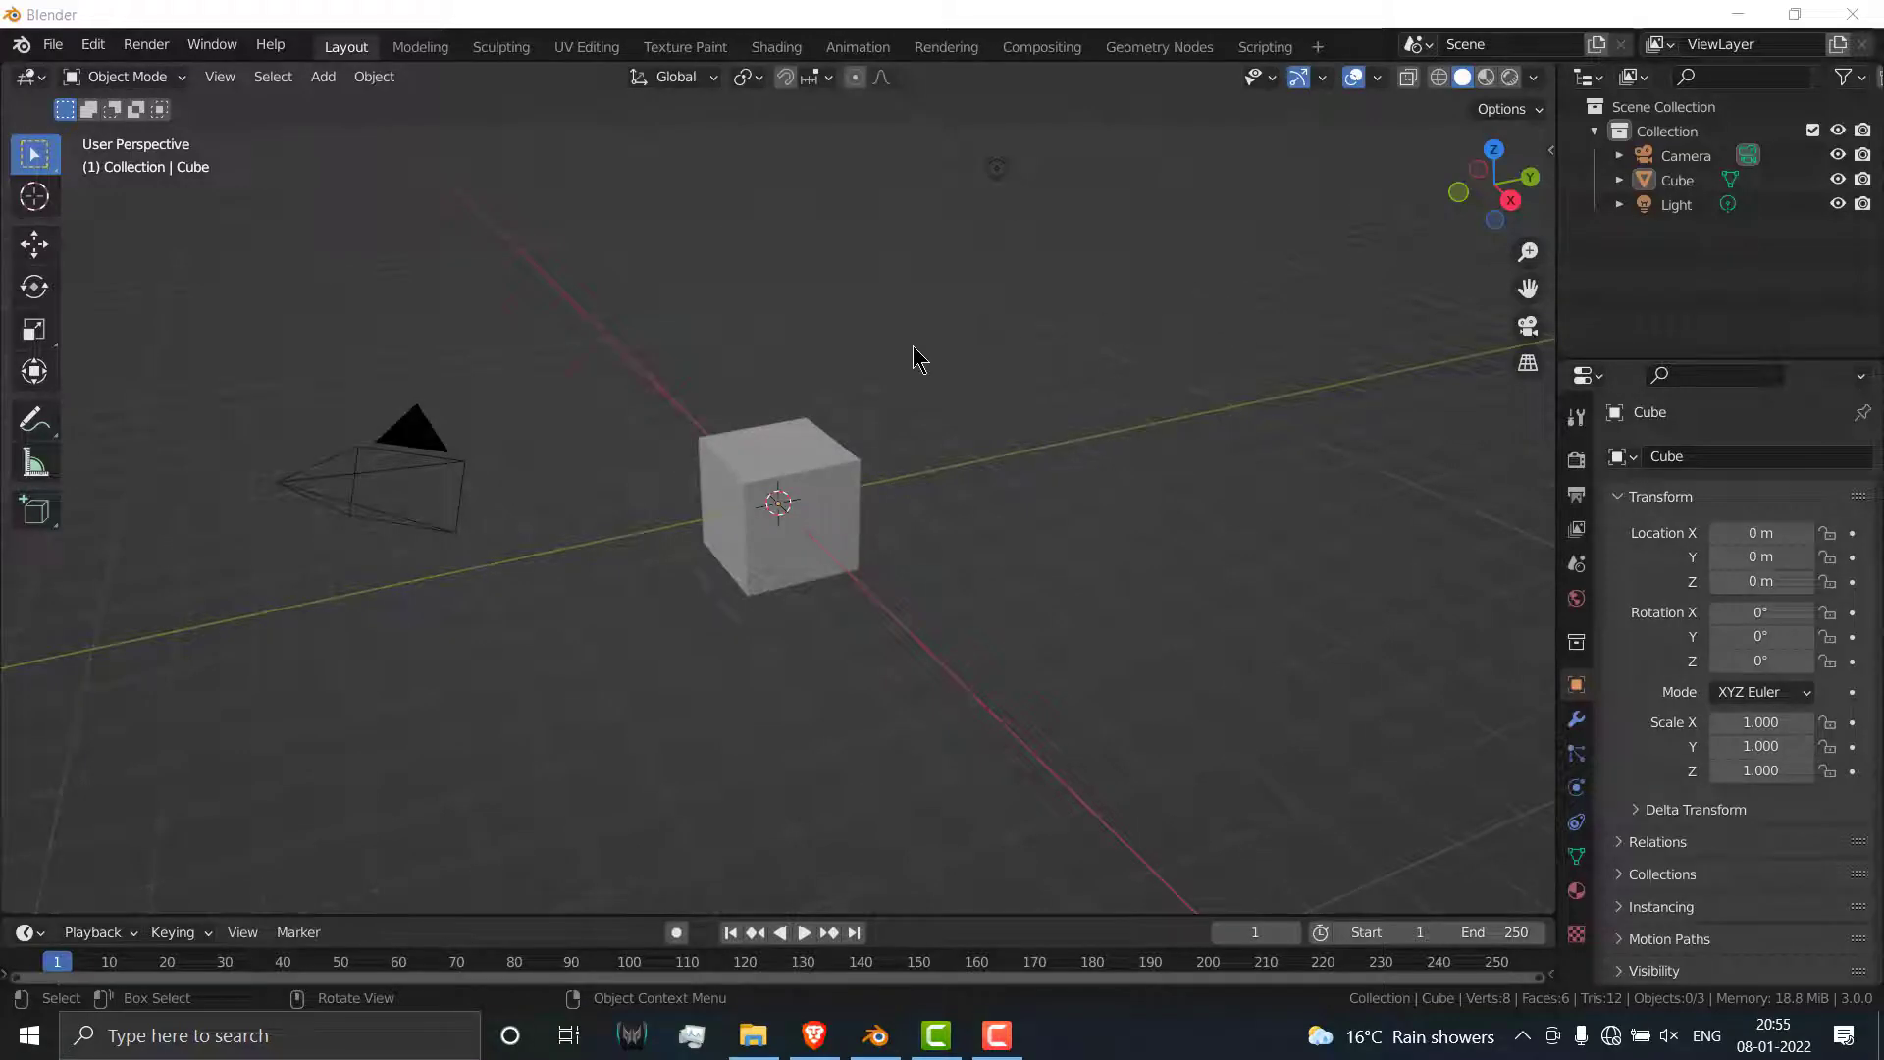
Step: Delete the default camera, cube and light, then add a cylinder at the origin
left_click(913, 345)
key("a")
key("x")
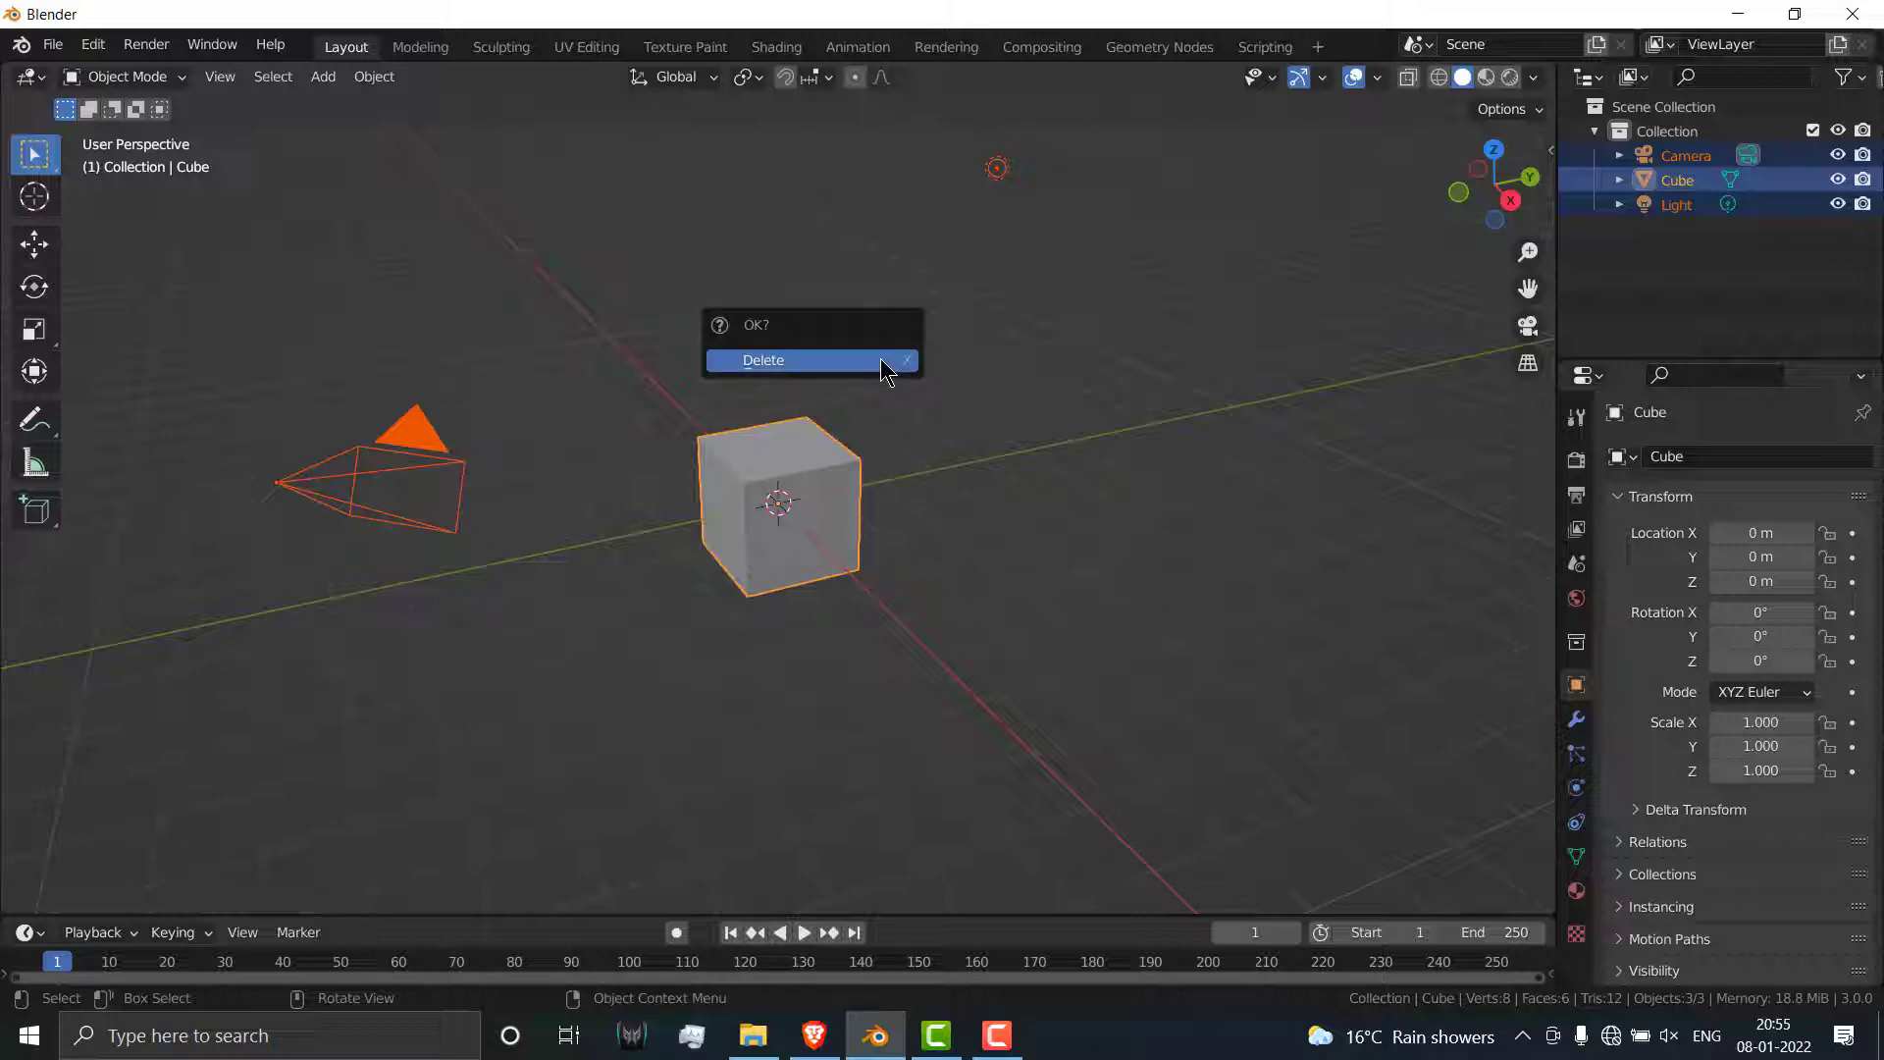
left_click(880, 357)
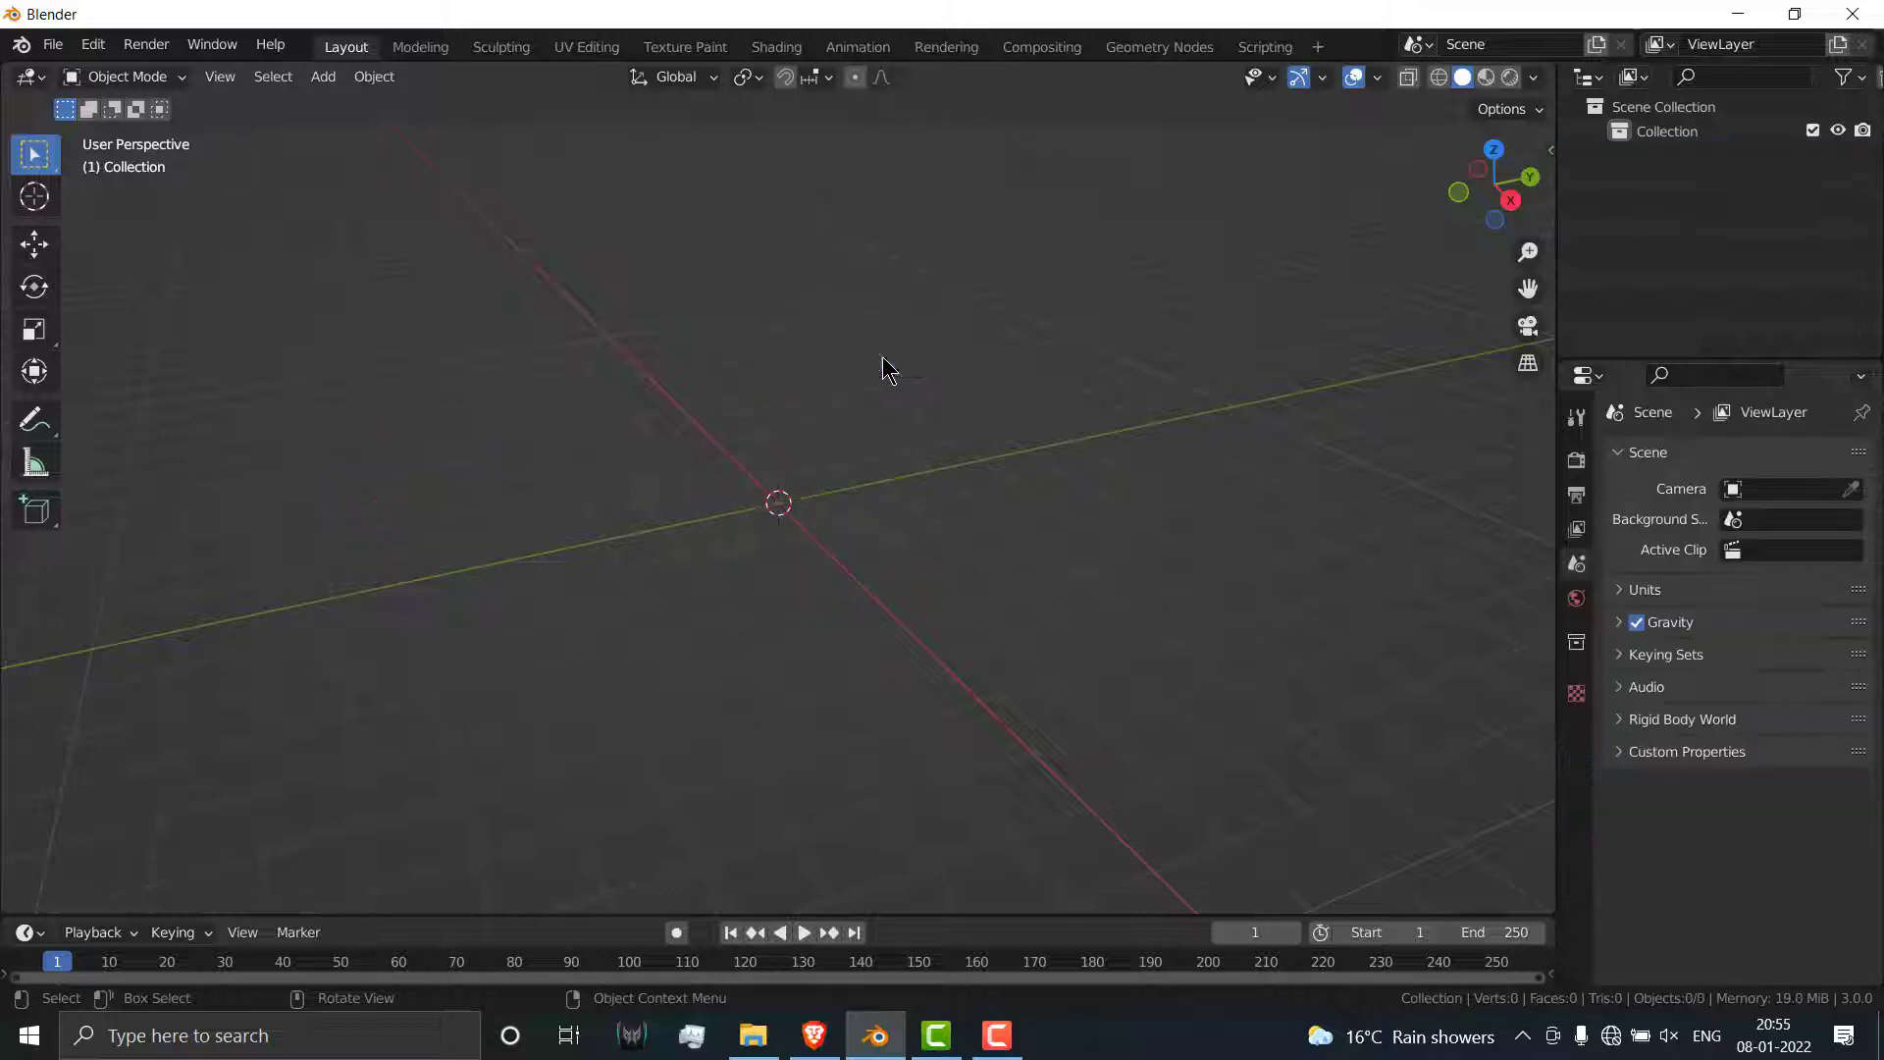
left_click(323, 76)
mouse_move(329, 106)
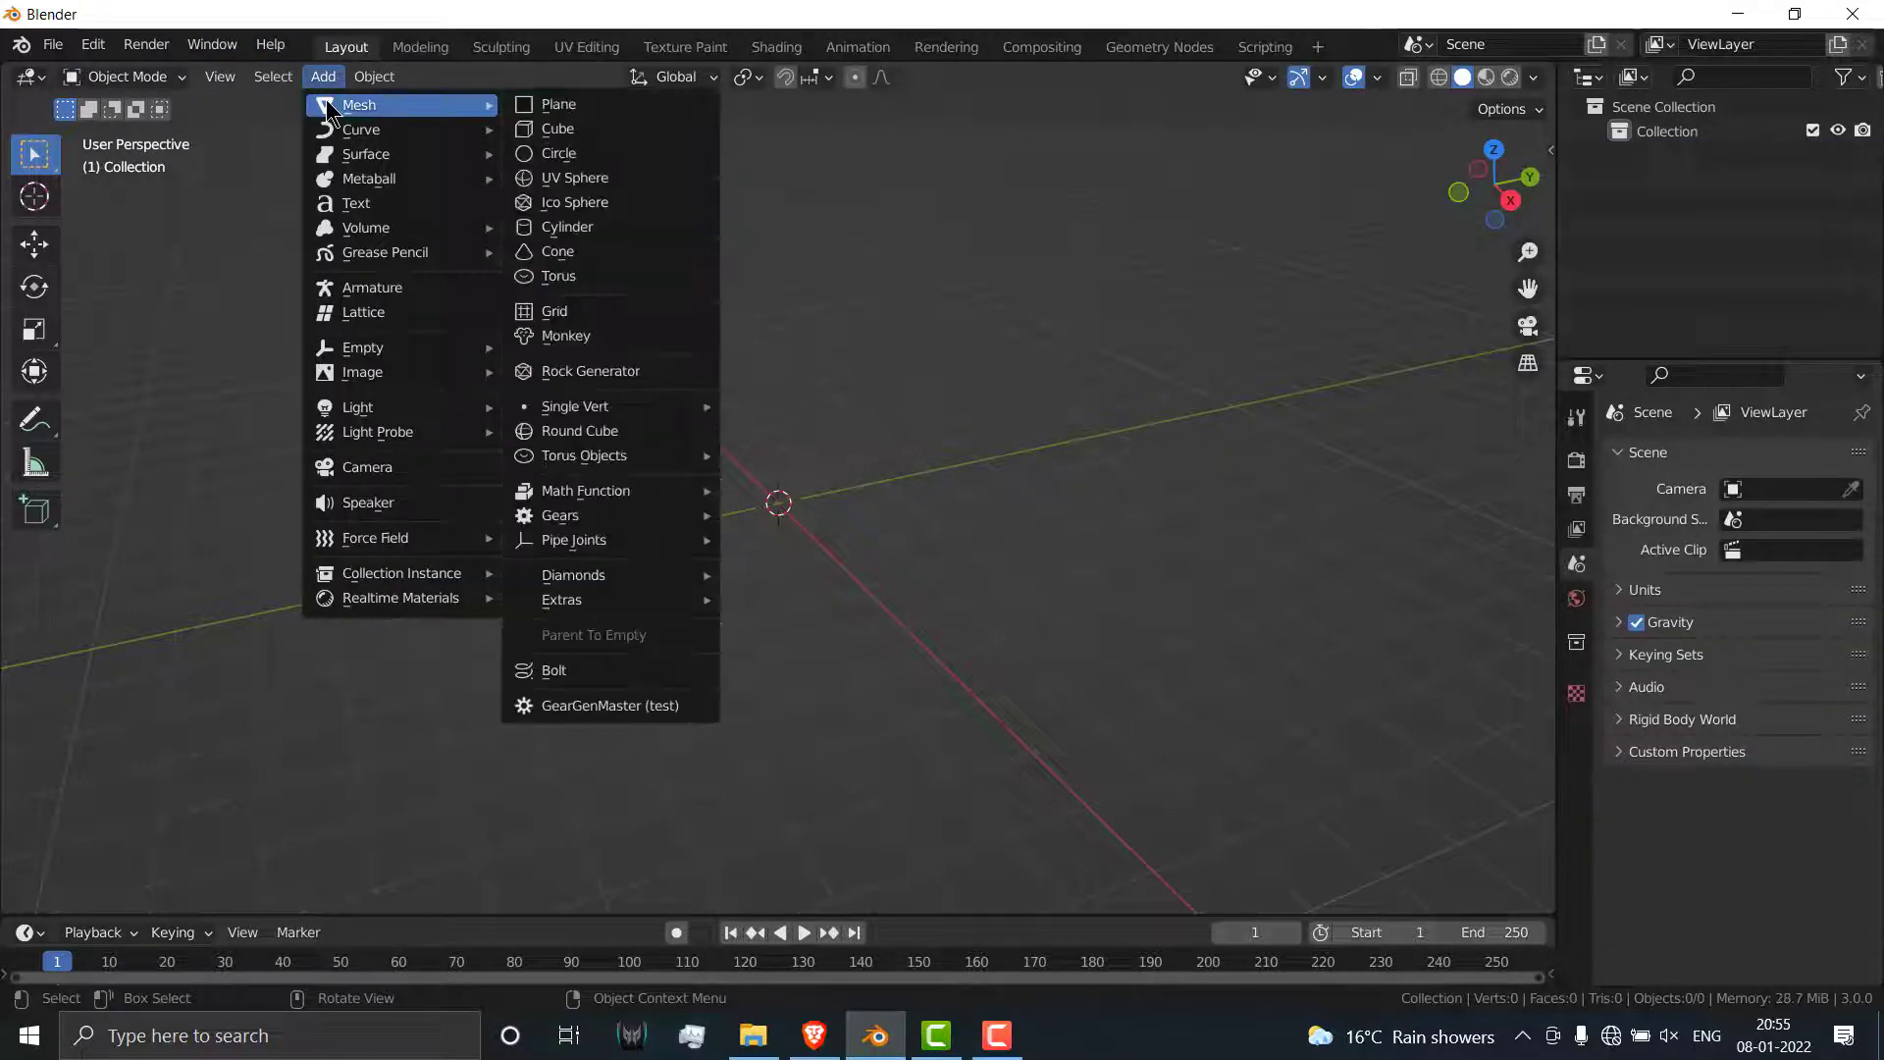
left_click(579, 228)
Step: Give the cylinder 64 vertices, 3 m radius, 0.5 m depth and 90° Y rotation
left_click(167, 895)
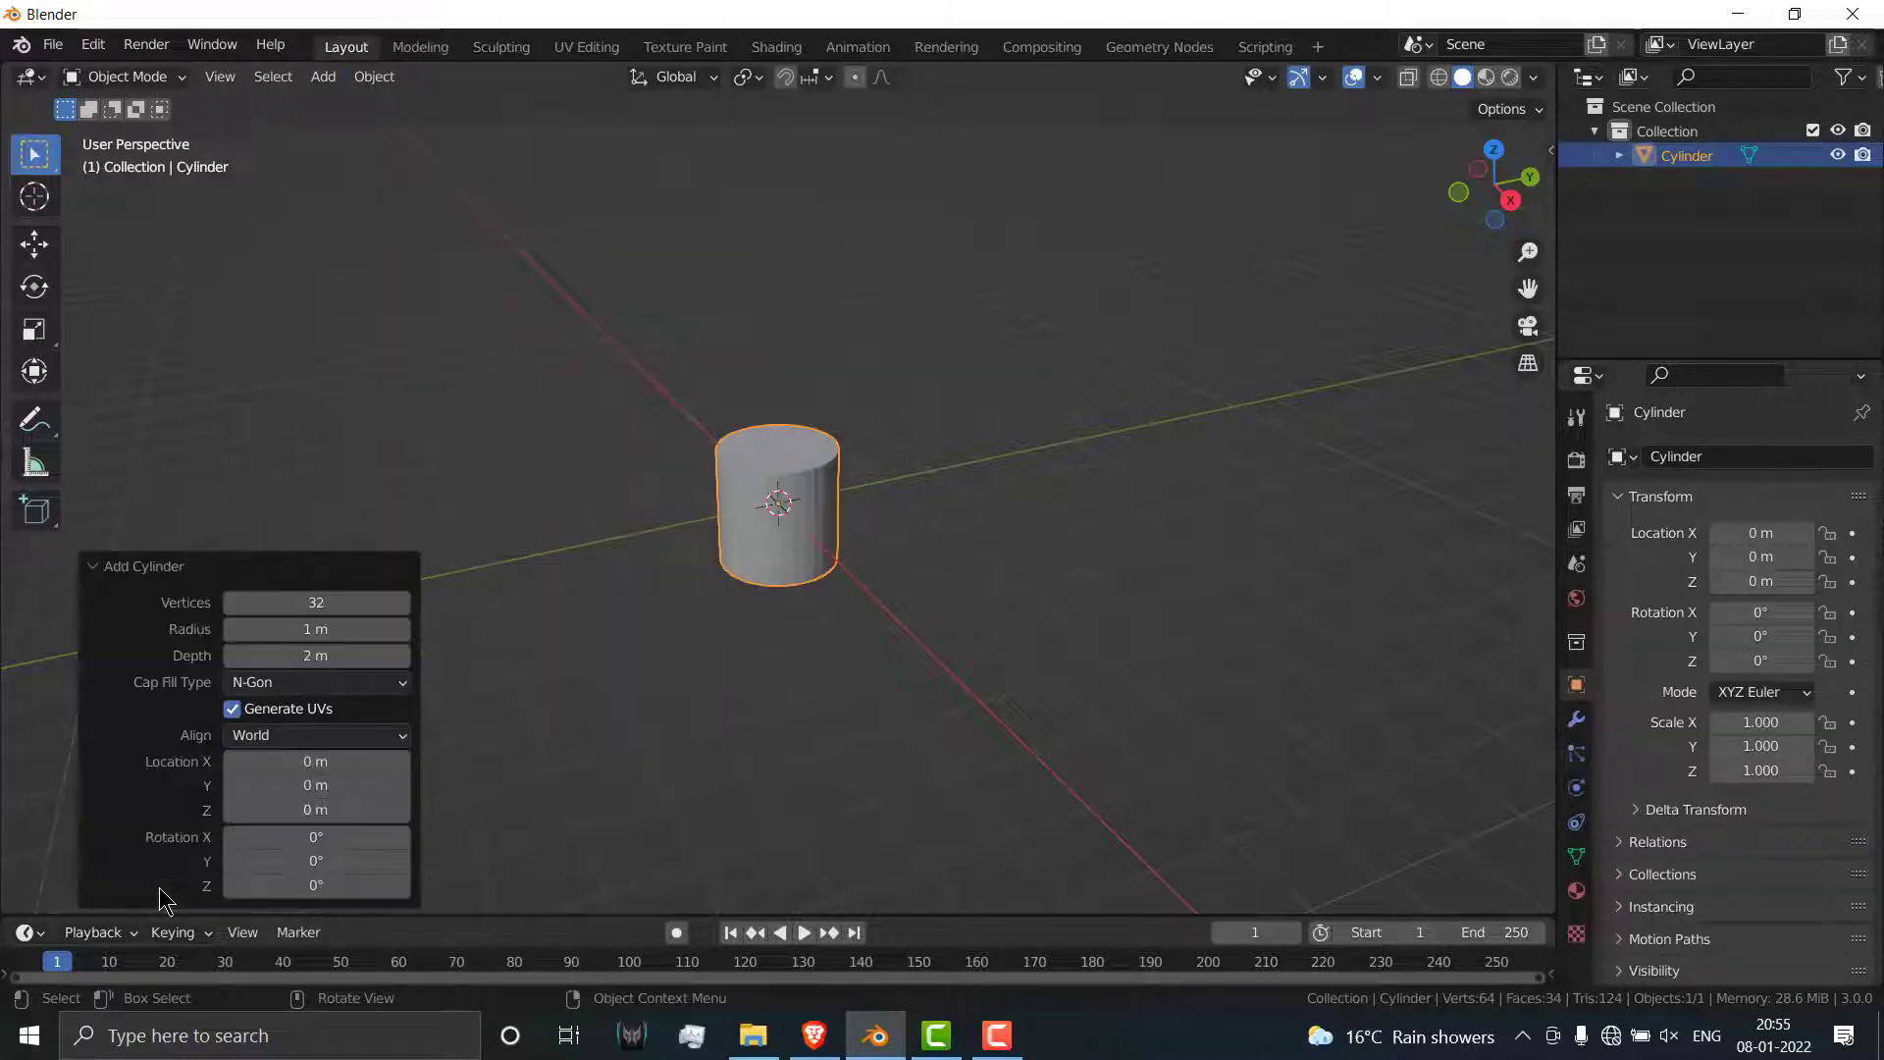
left_click(344, 606)
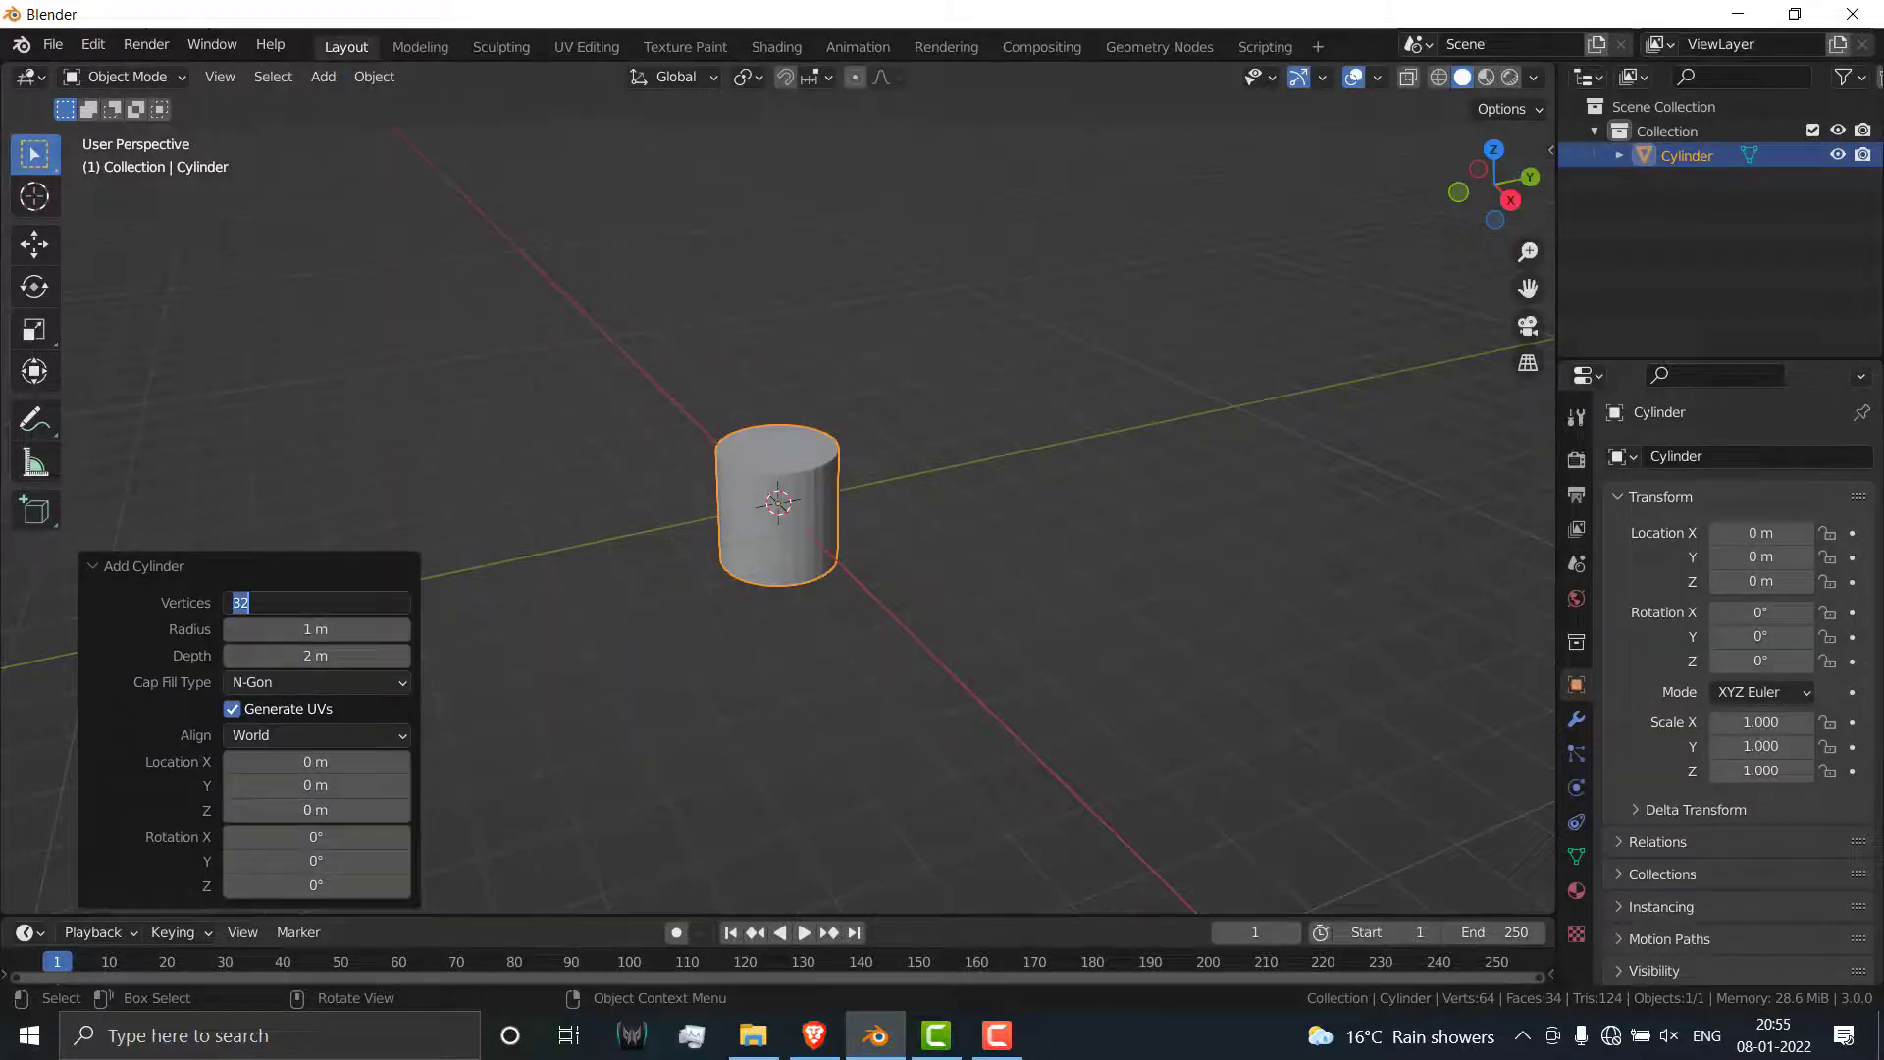
type("64")
key("Return")
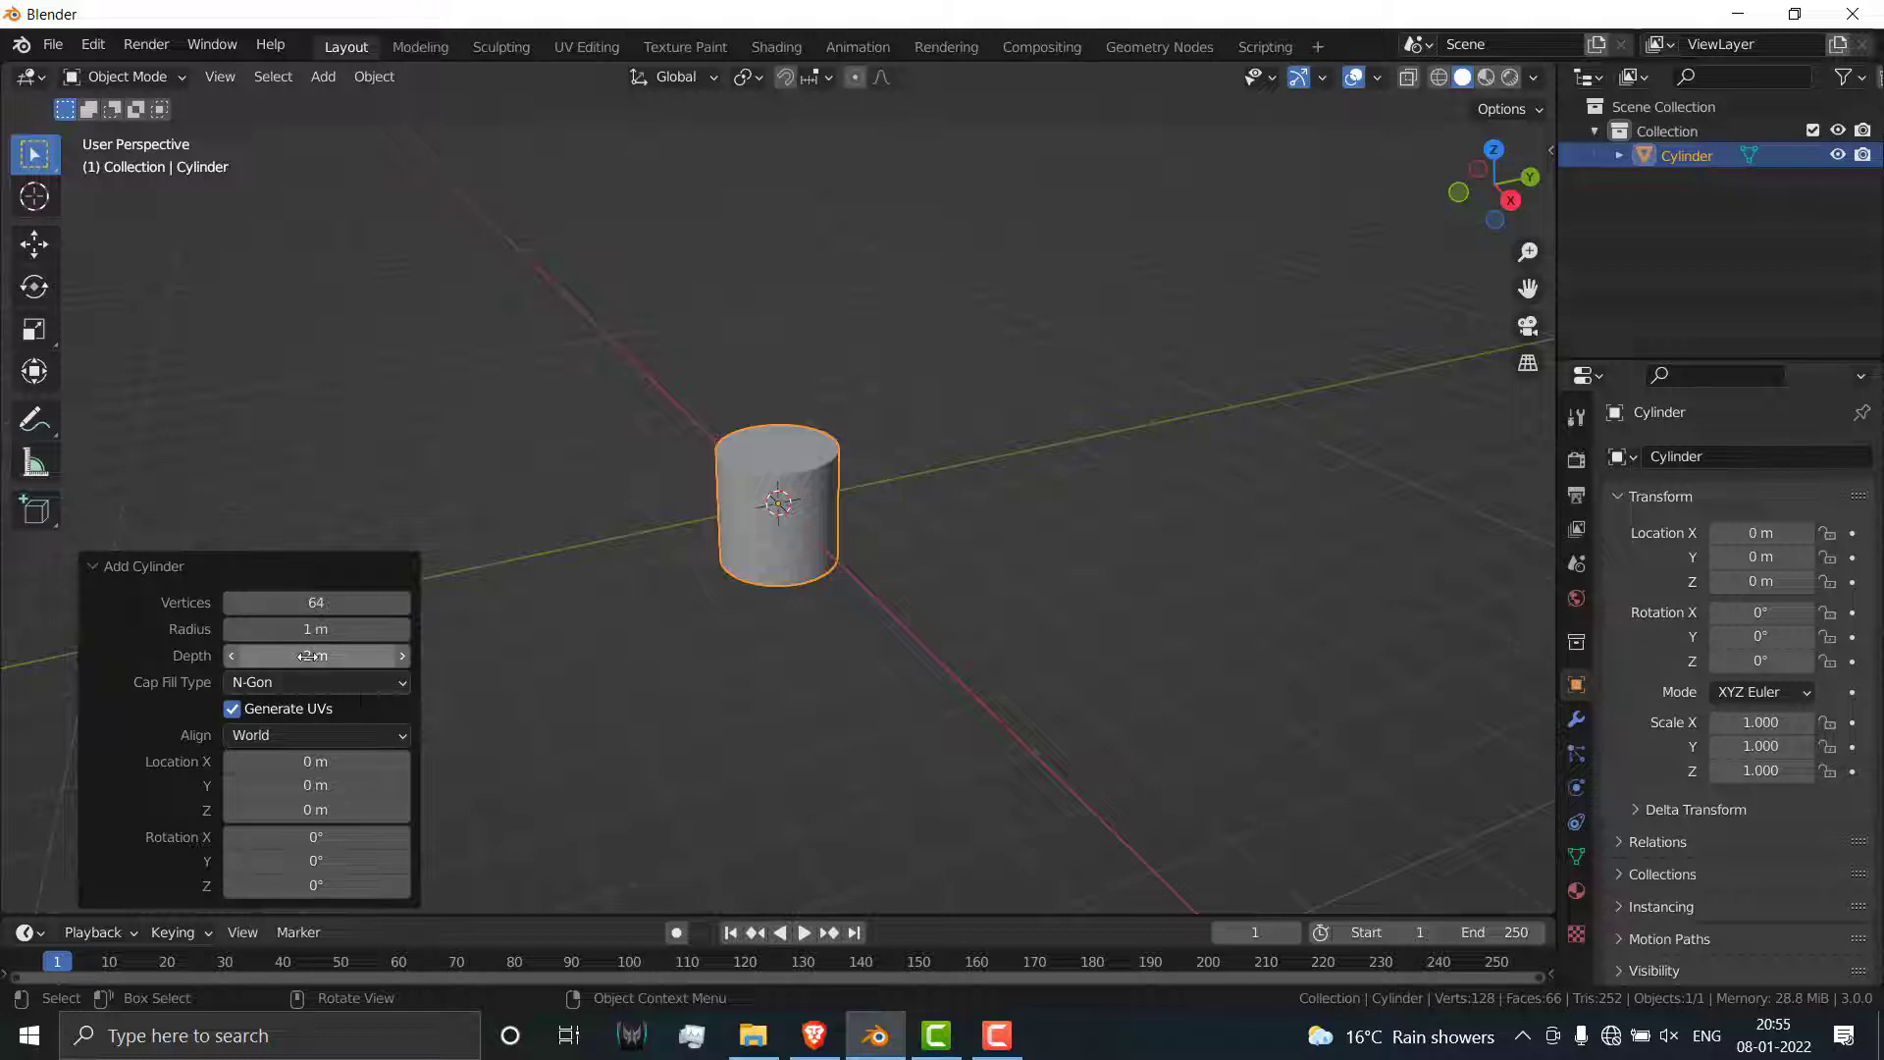
left_click(344, 628)
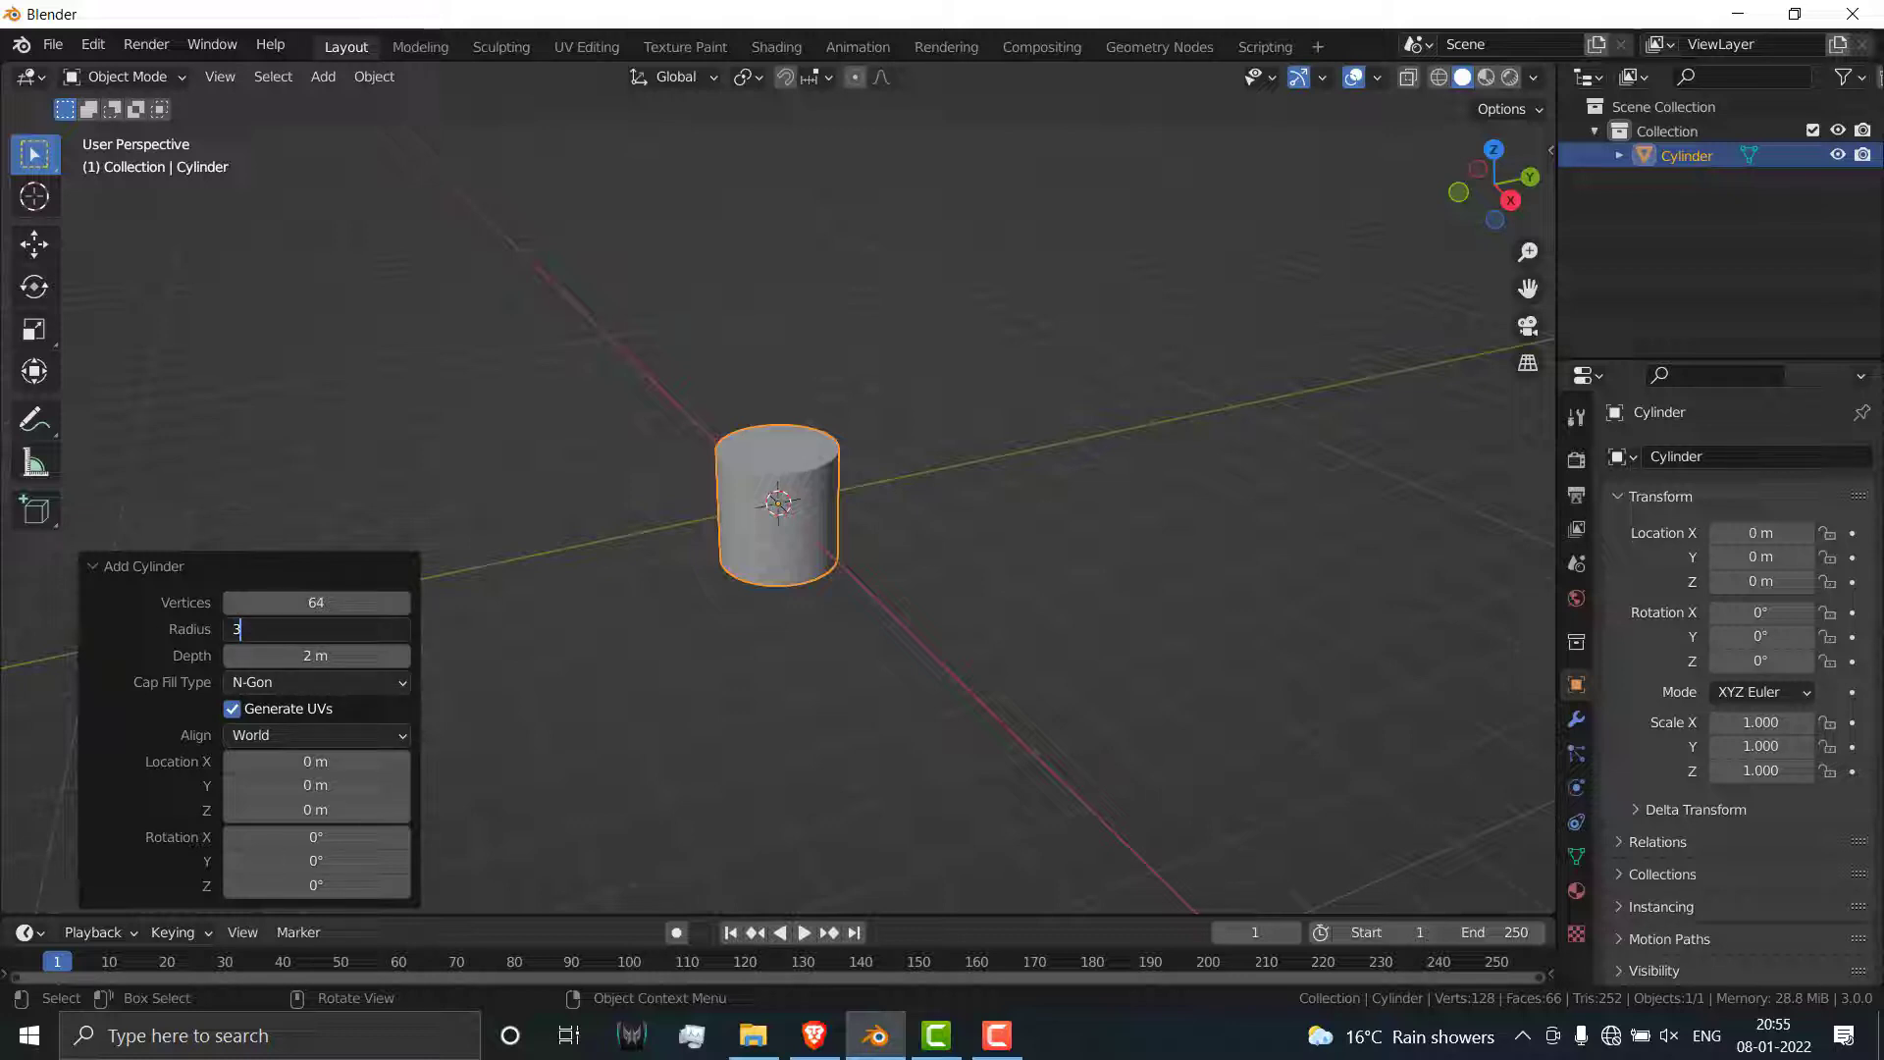
type("3")
key("Tab")
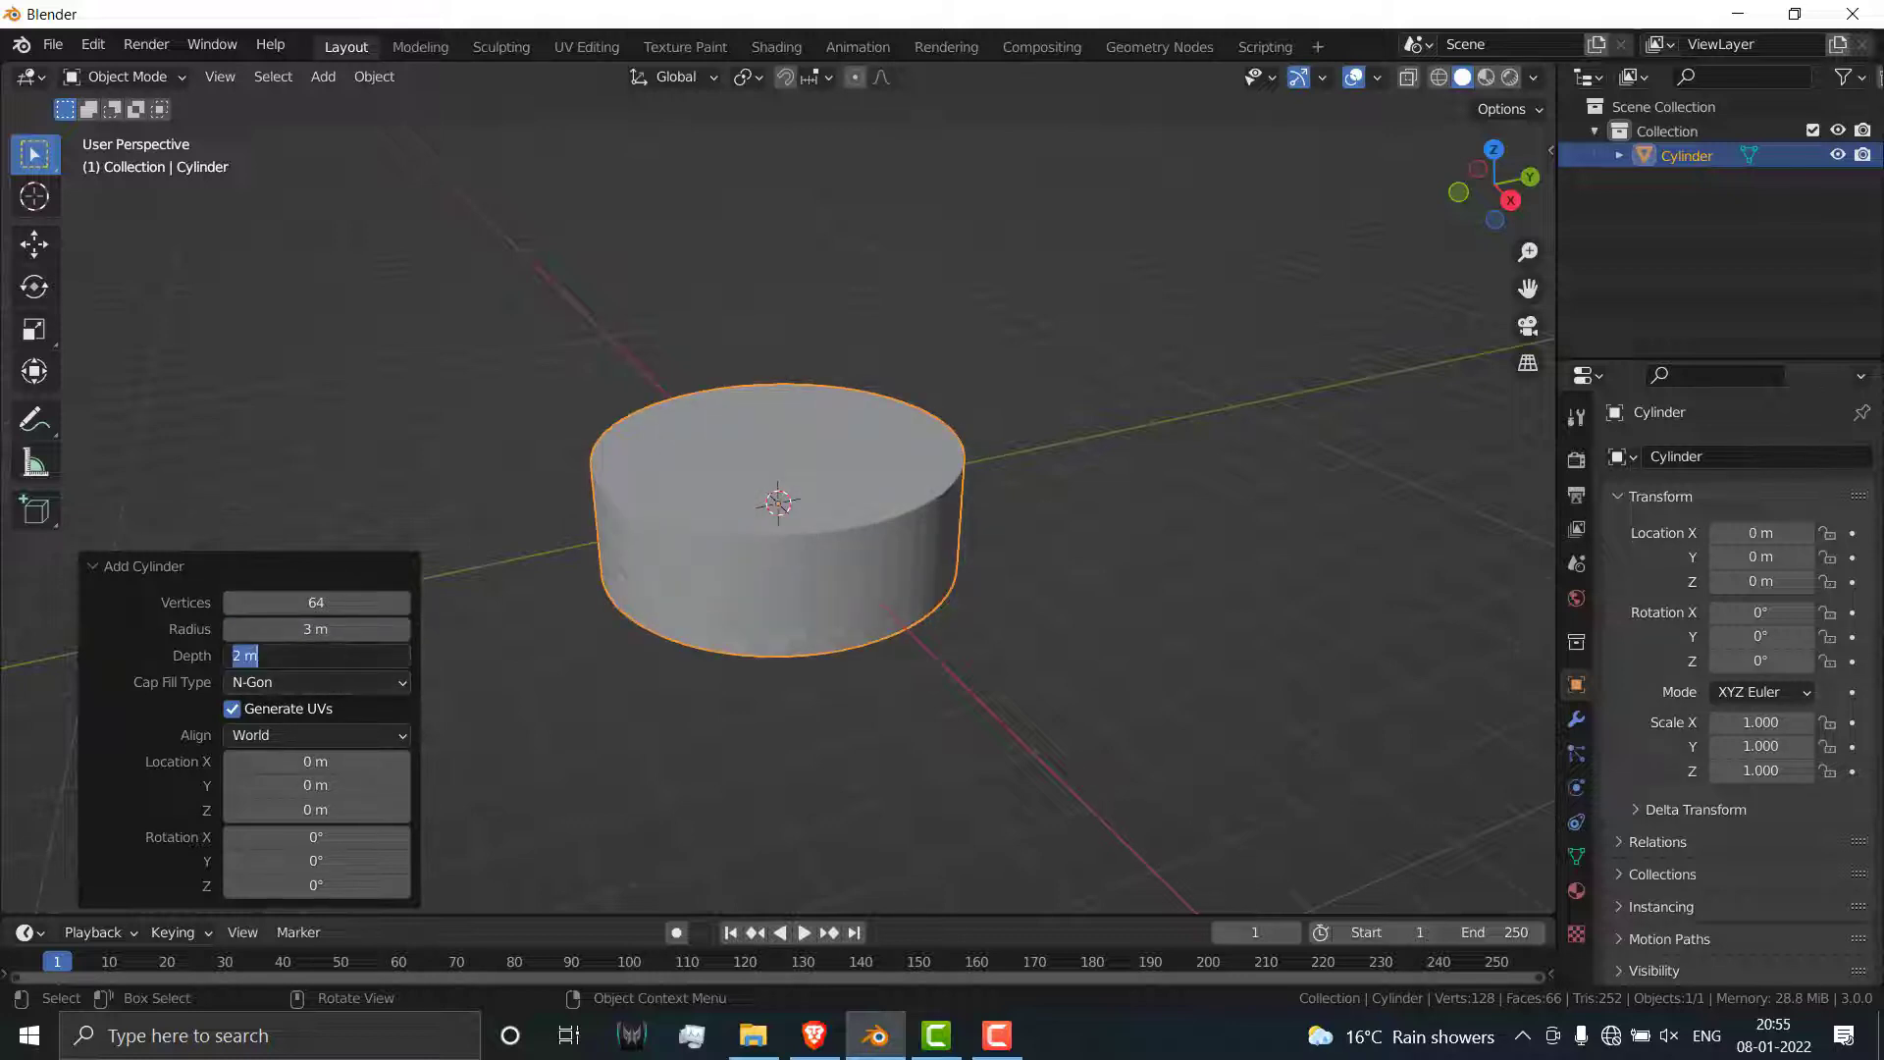
key("Return")
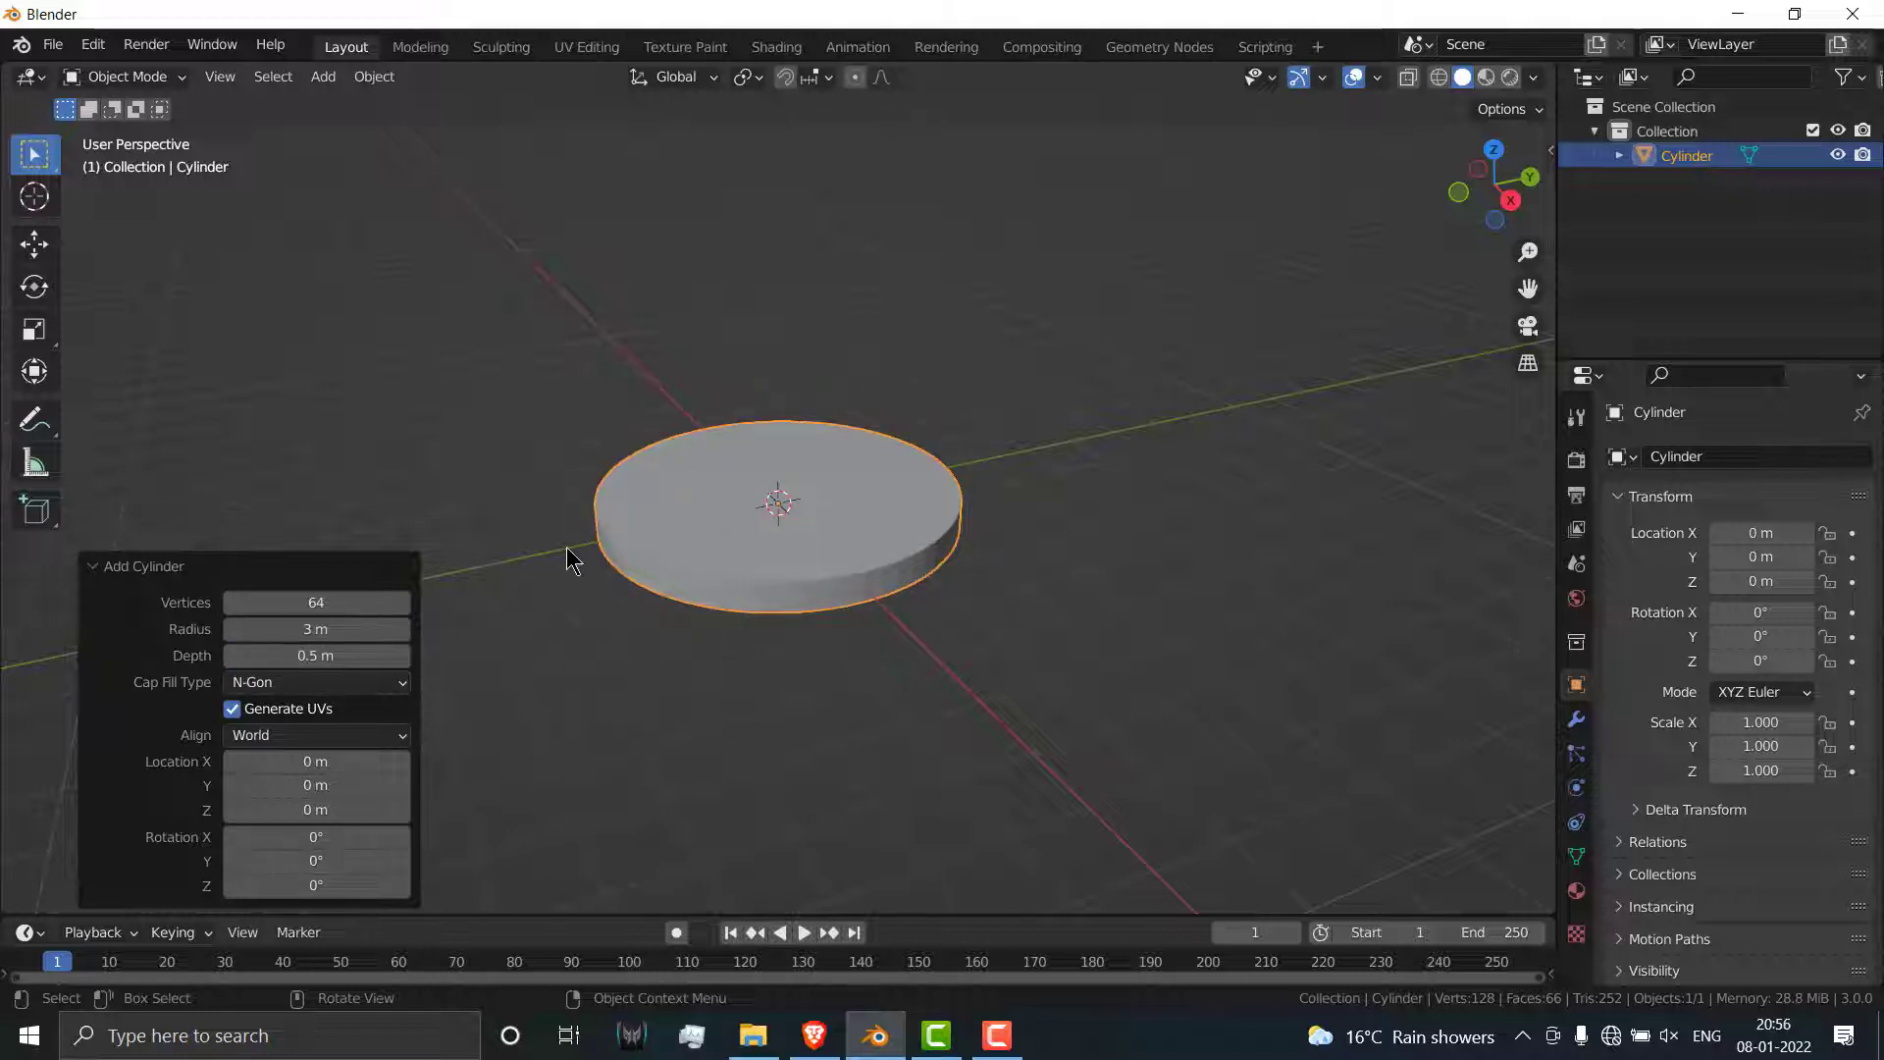
left_click(316, 860)
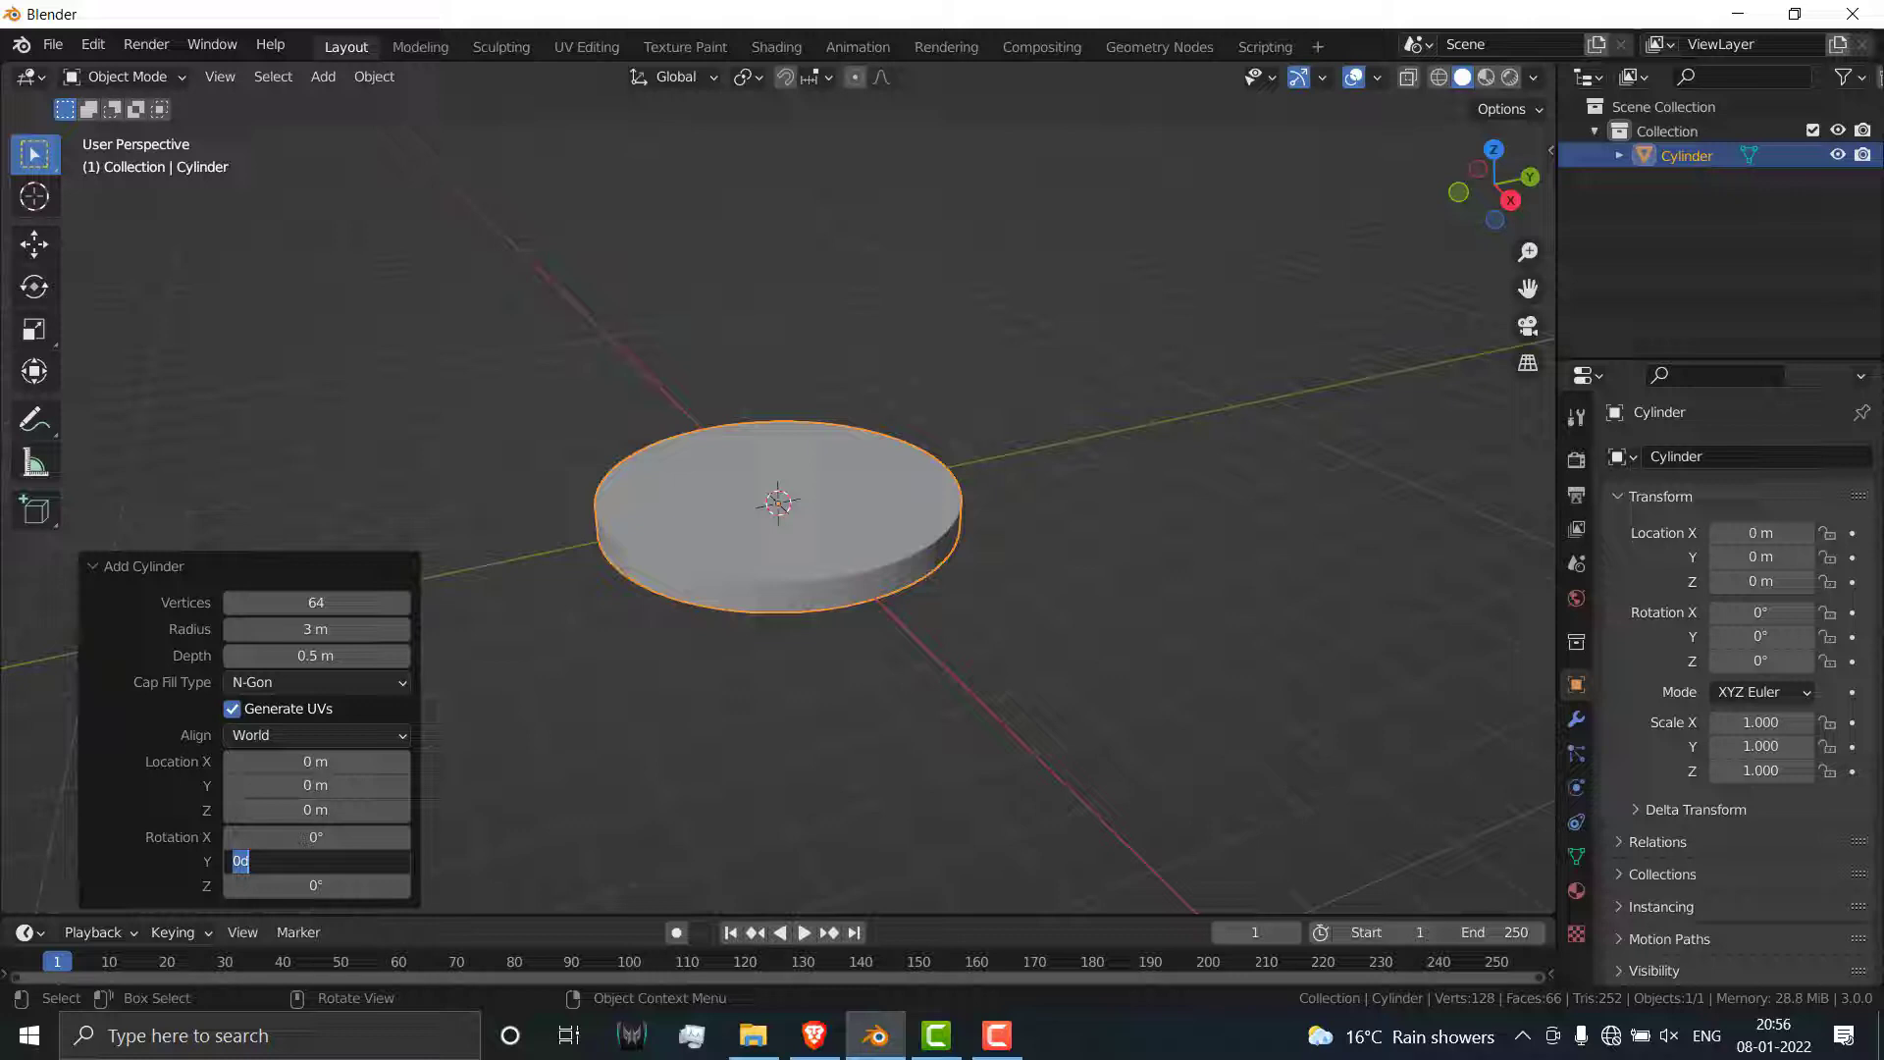
type("90")
key("Return")
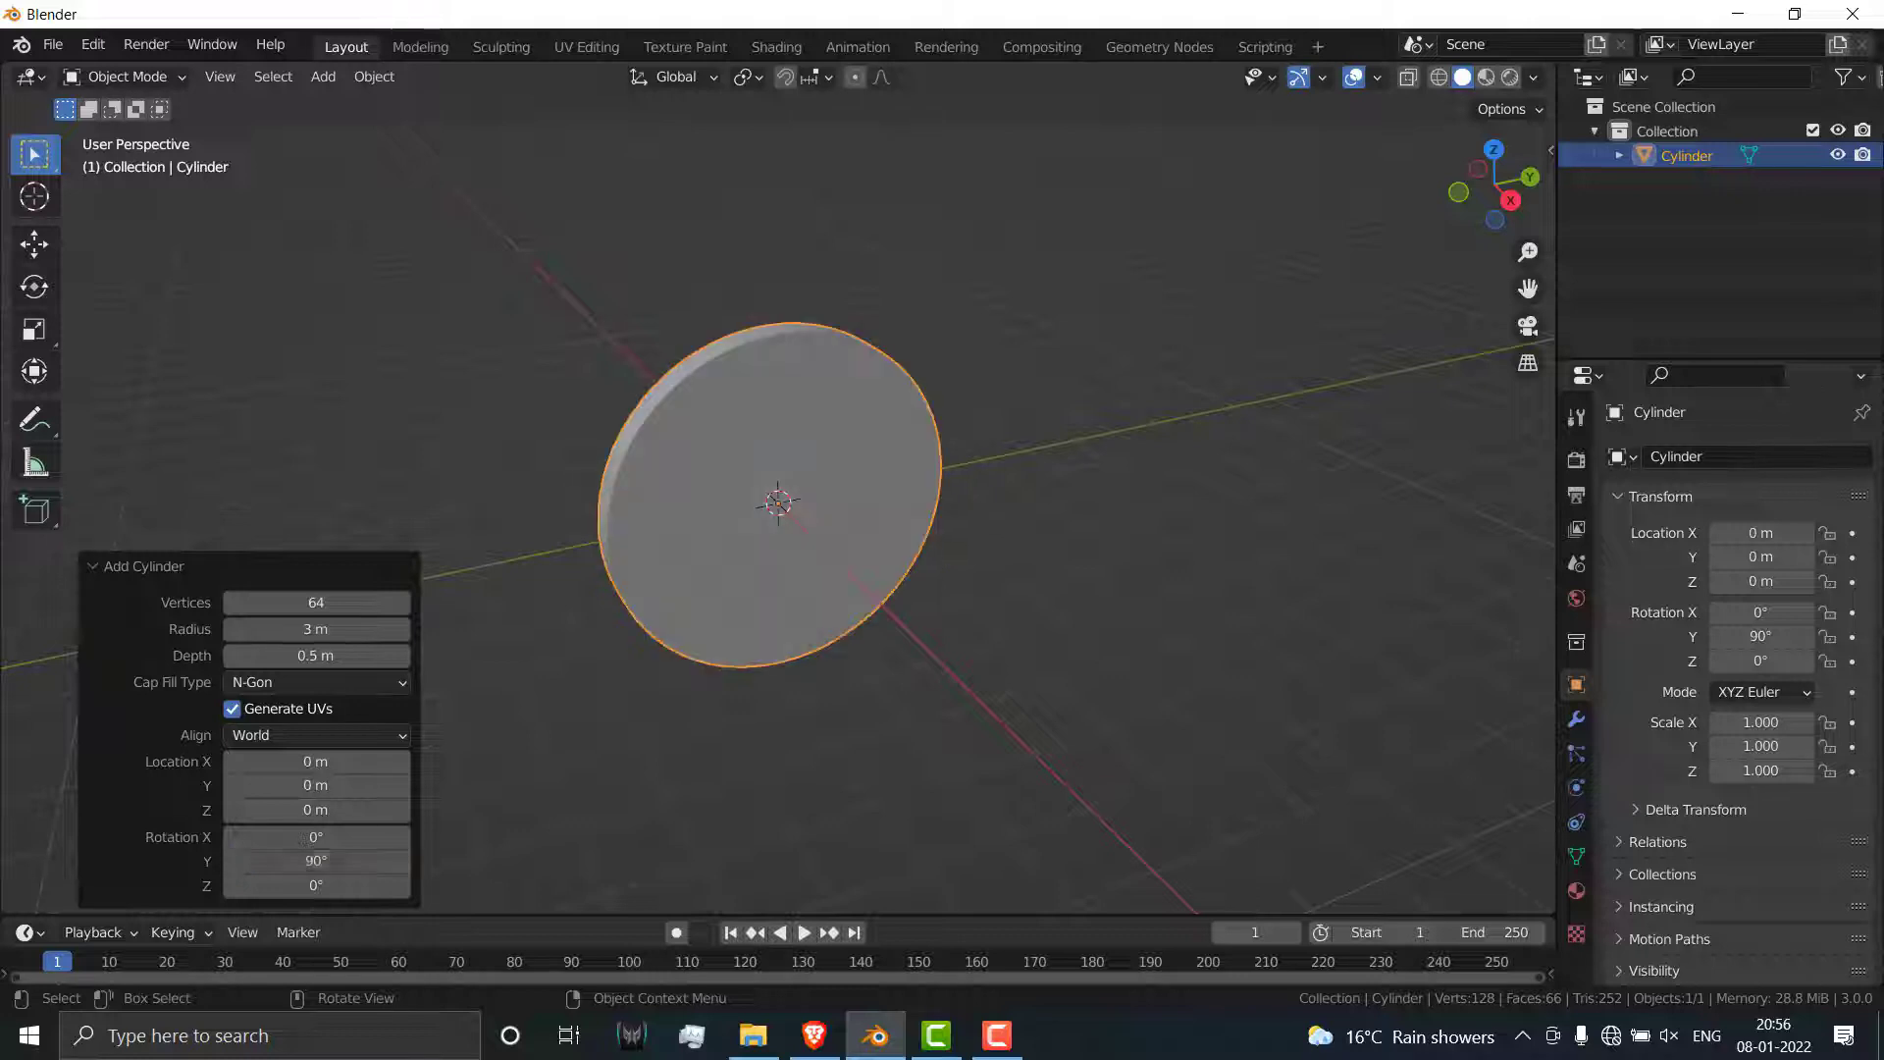
Step: Enter Edit Mode on the disc and select its front cap face in face mode
left_click(971, 432)
middle_click_drag(963, 442, 811, 444)
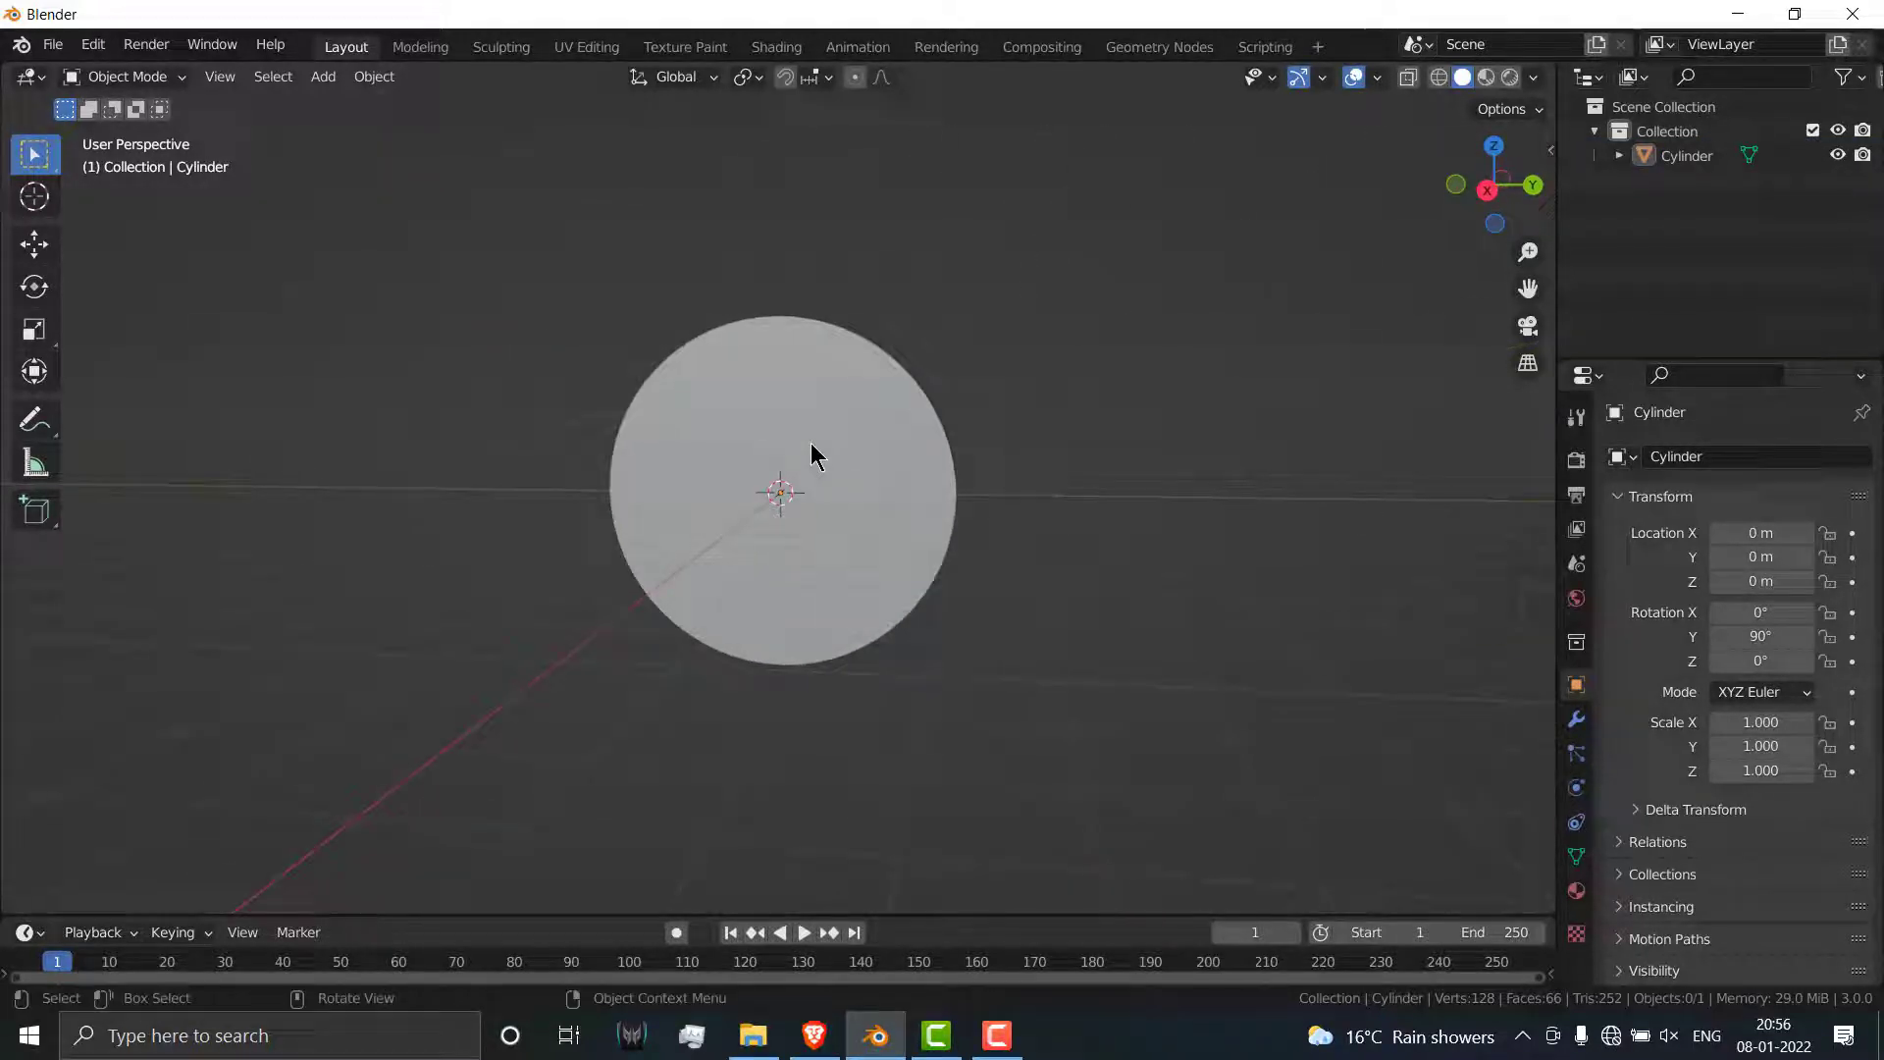
scroll(811, 443, "up", 3)
left_click(957, 390)
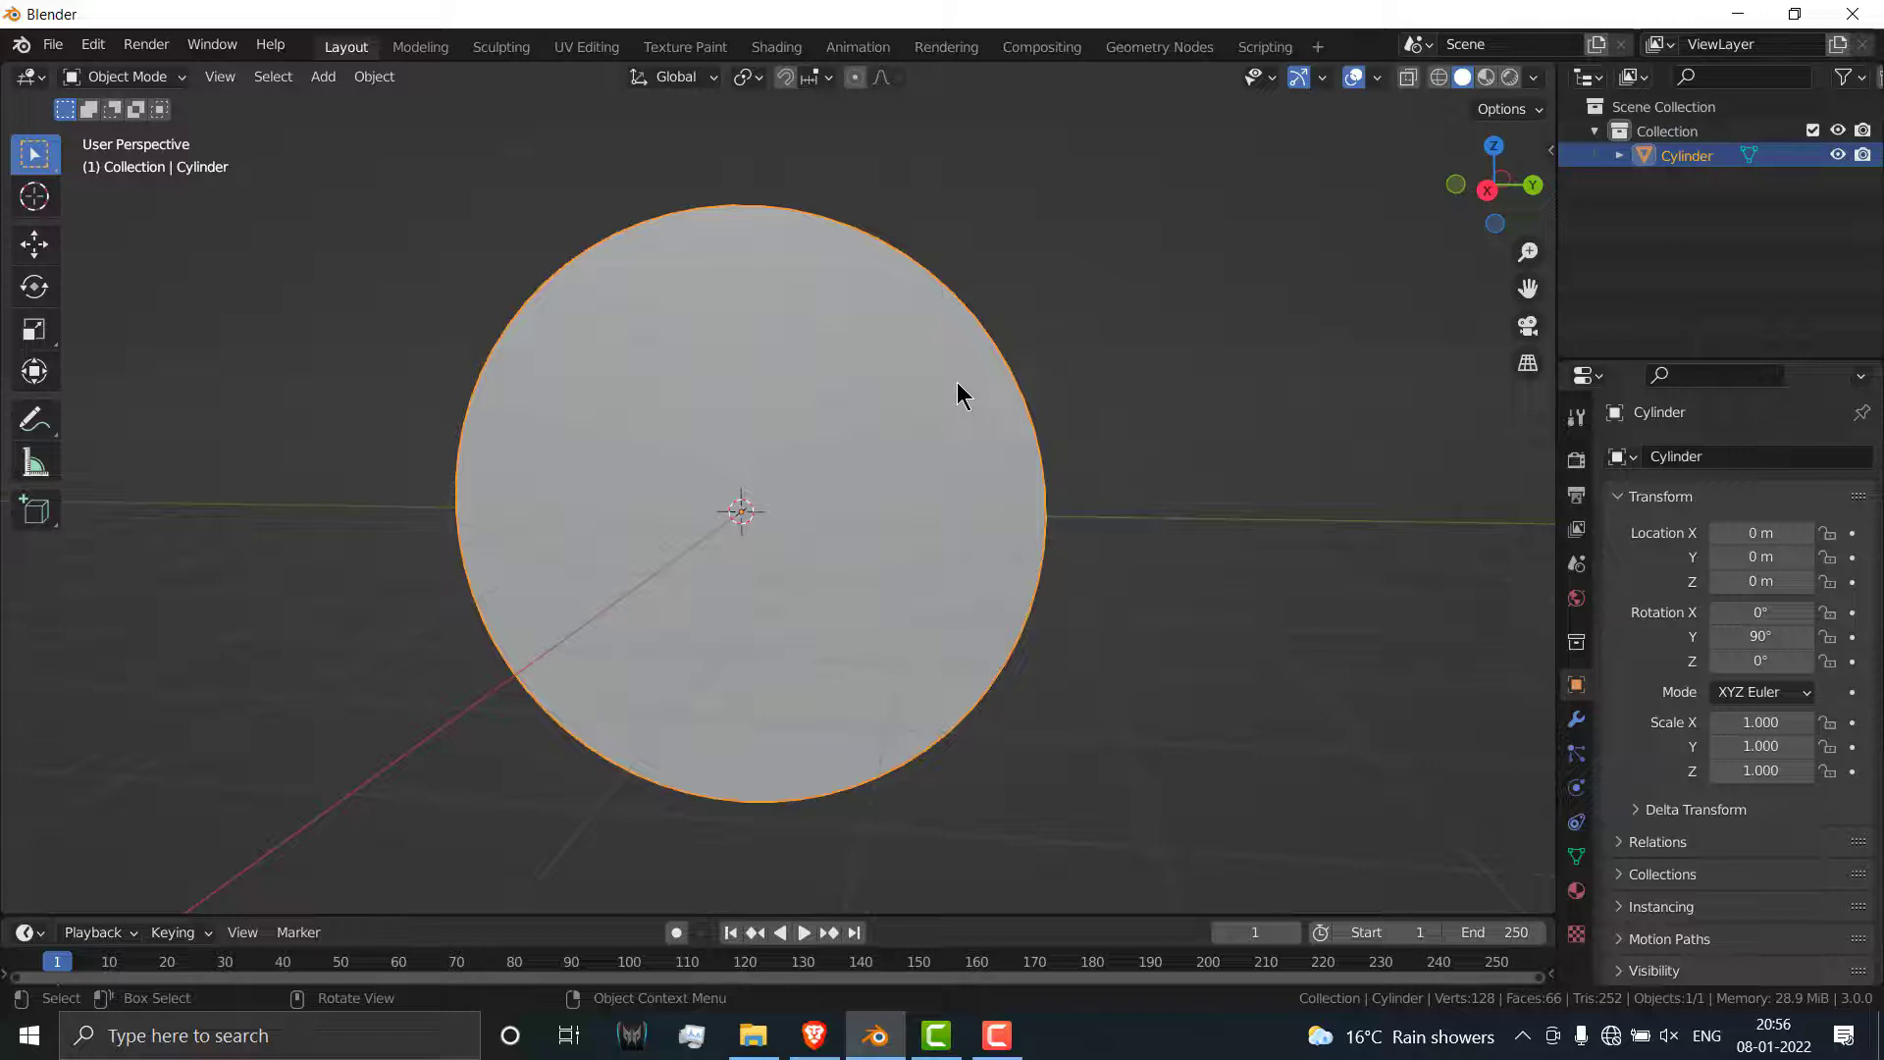
key("Tab")
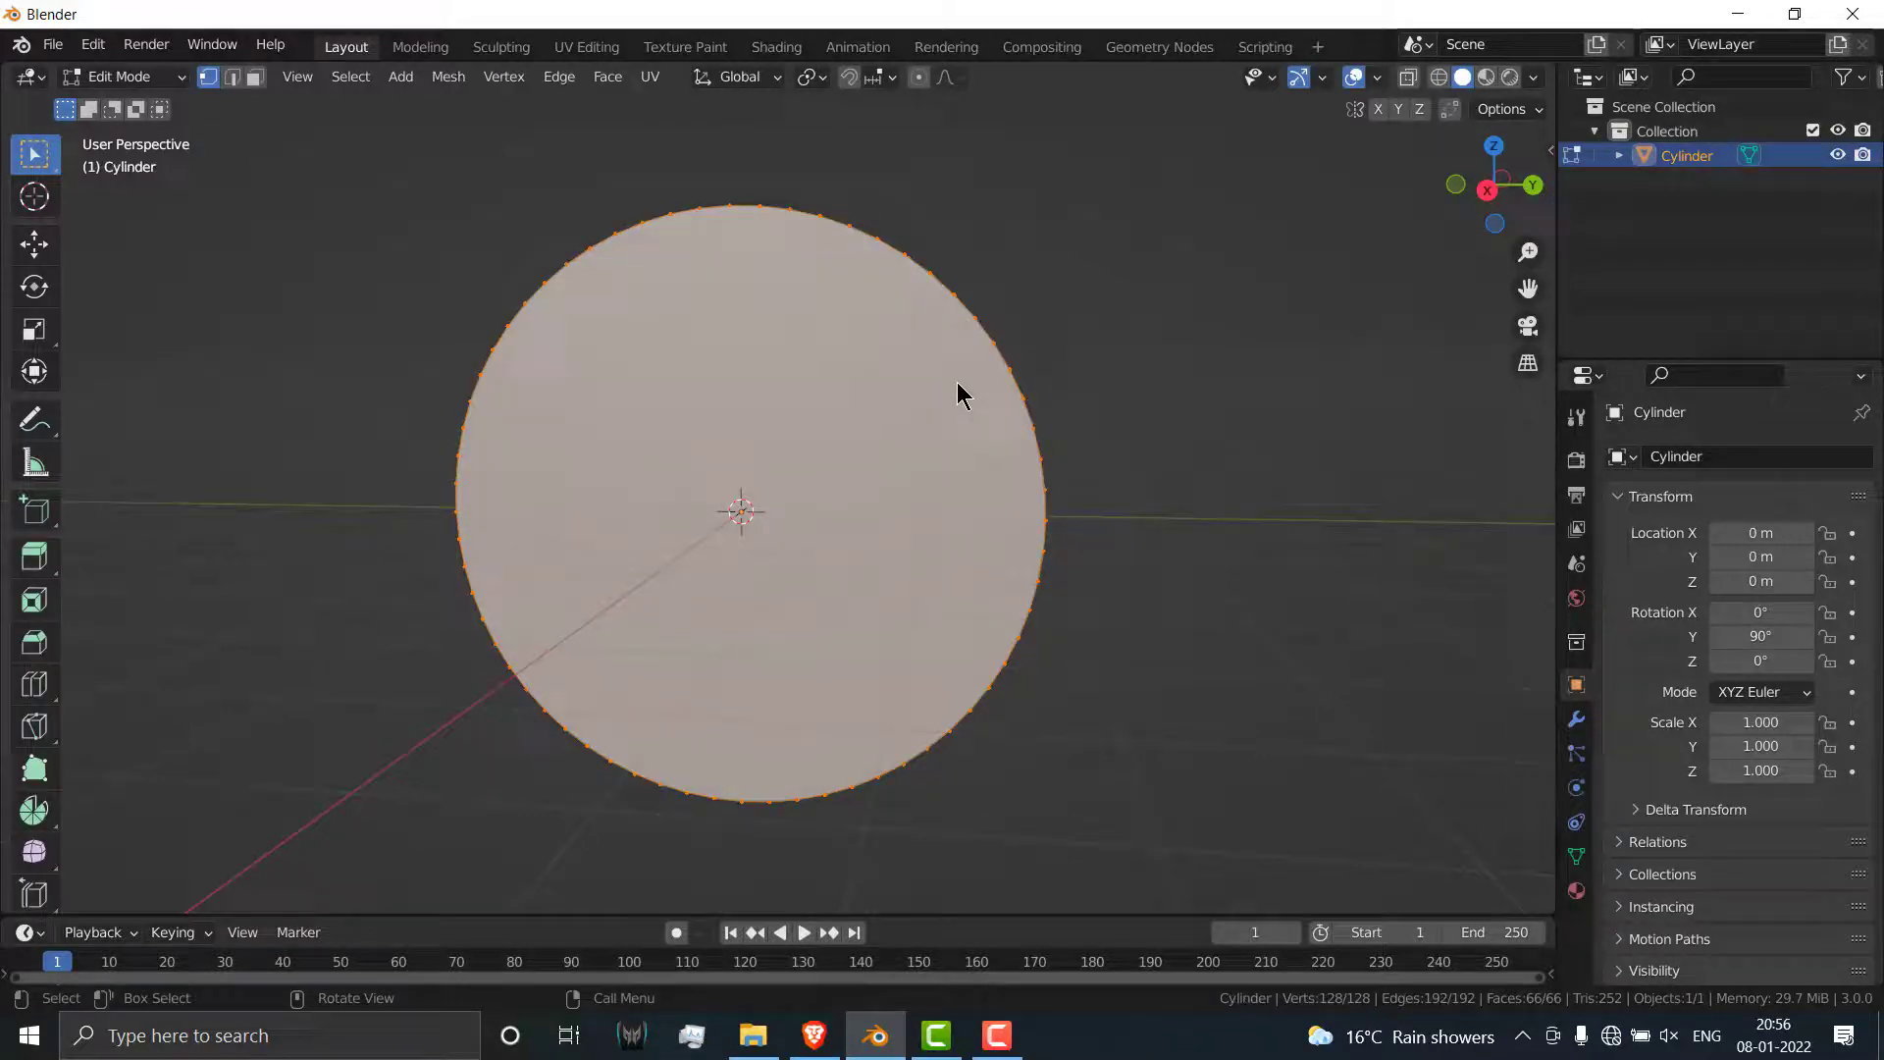
left_click(255, 79)
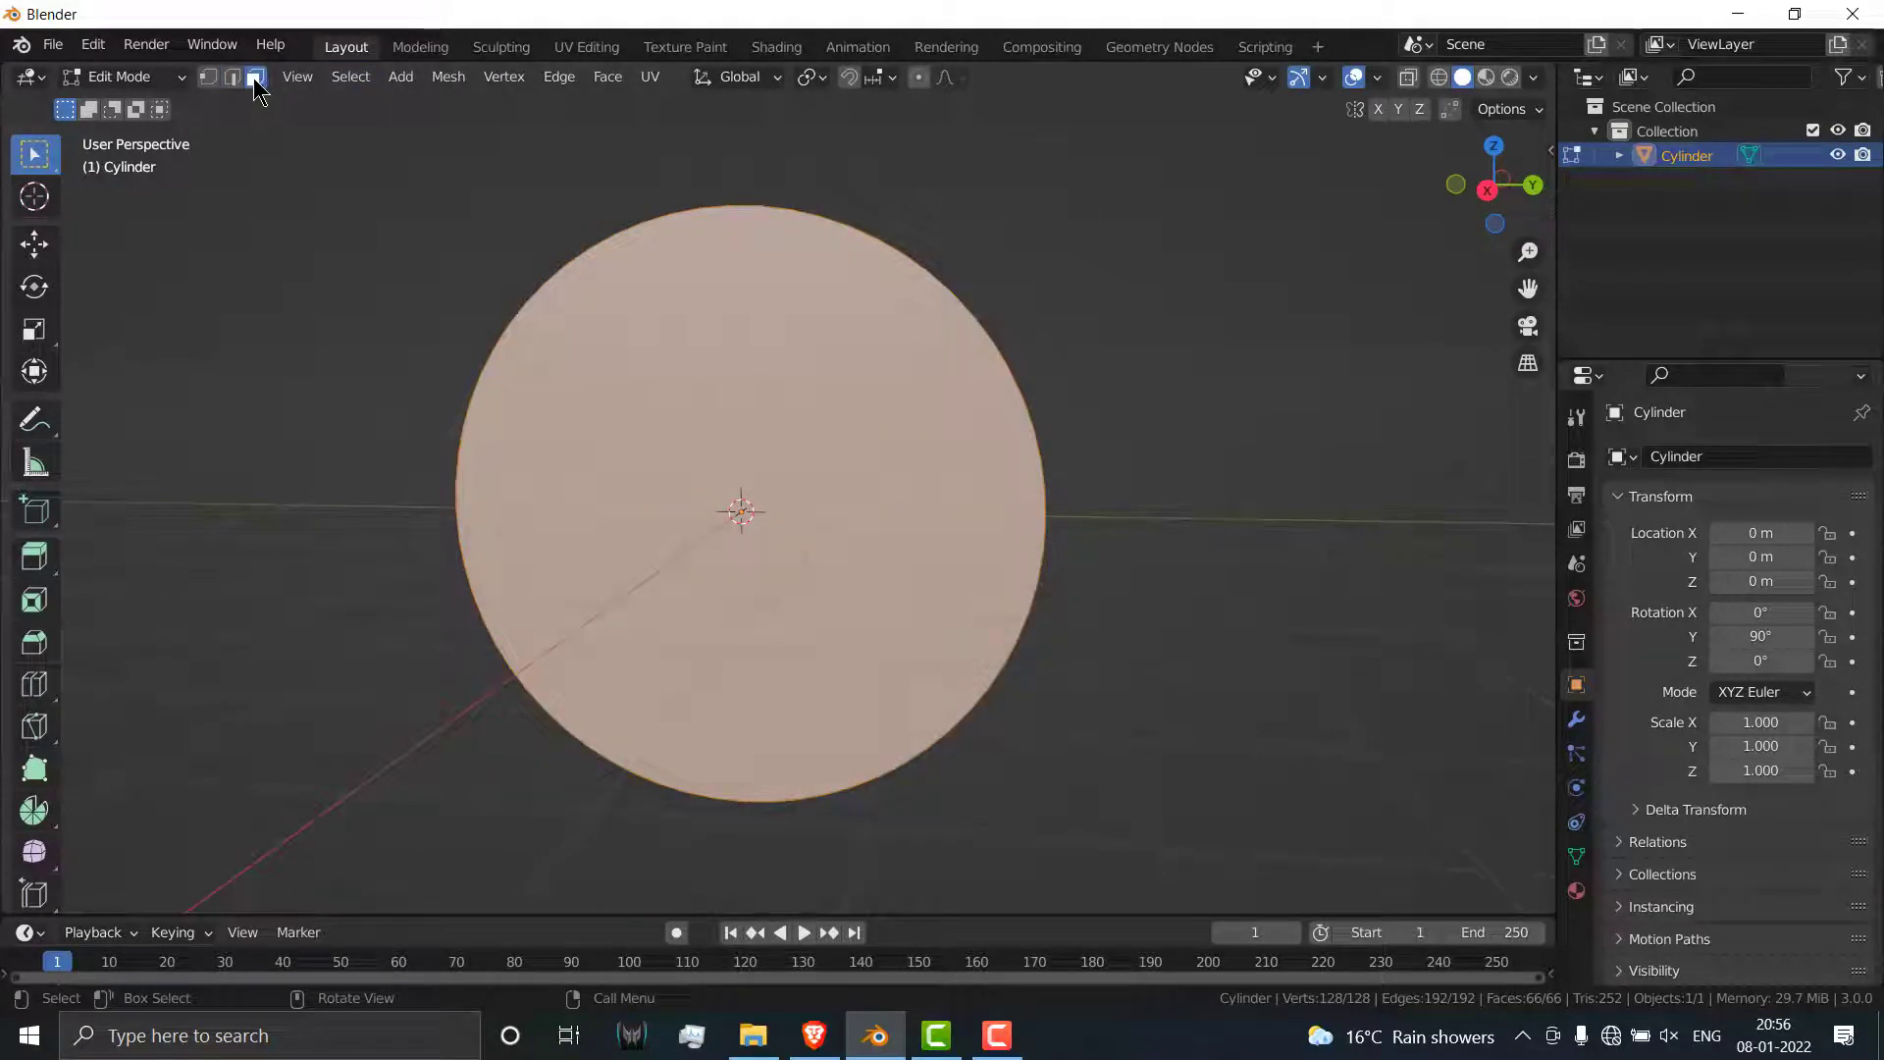
left_click(798, 297)
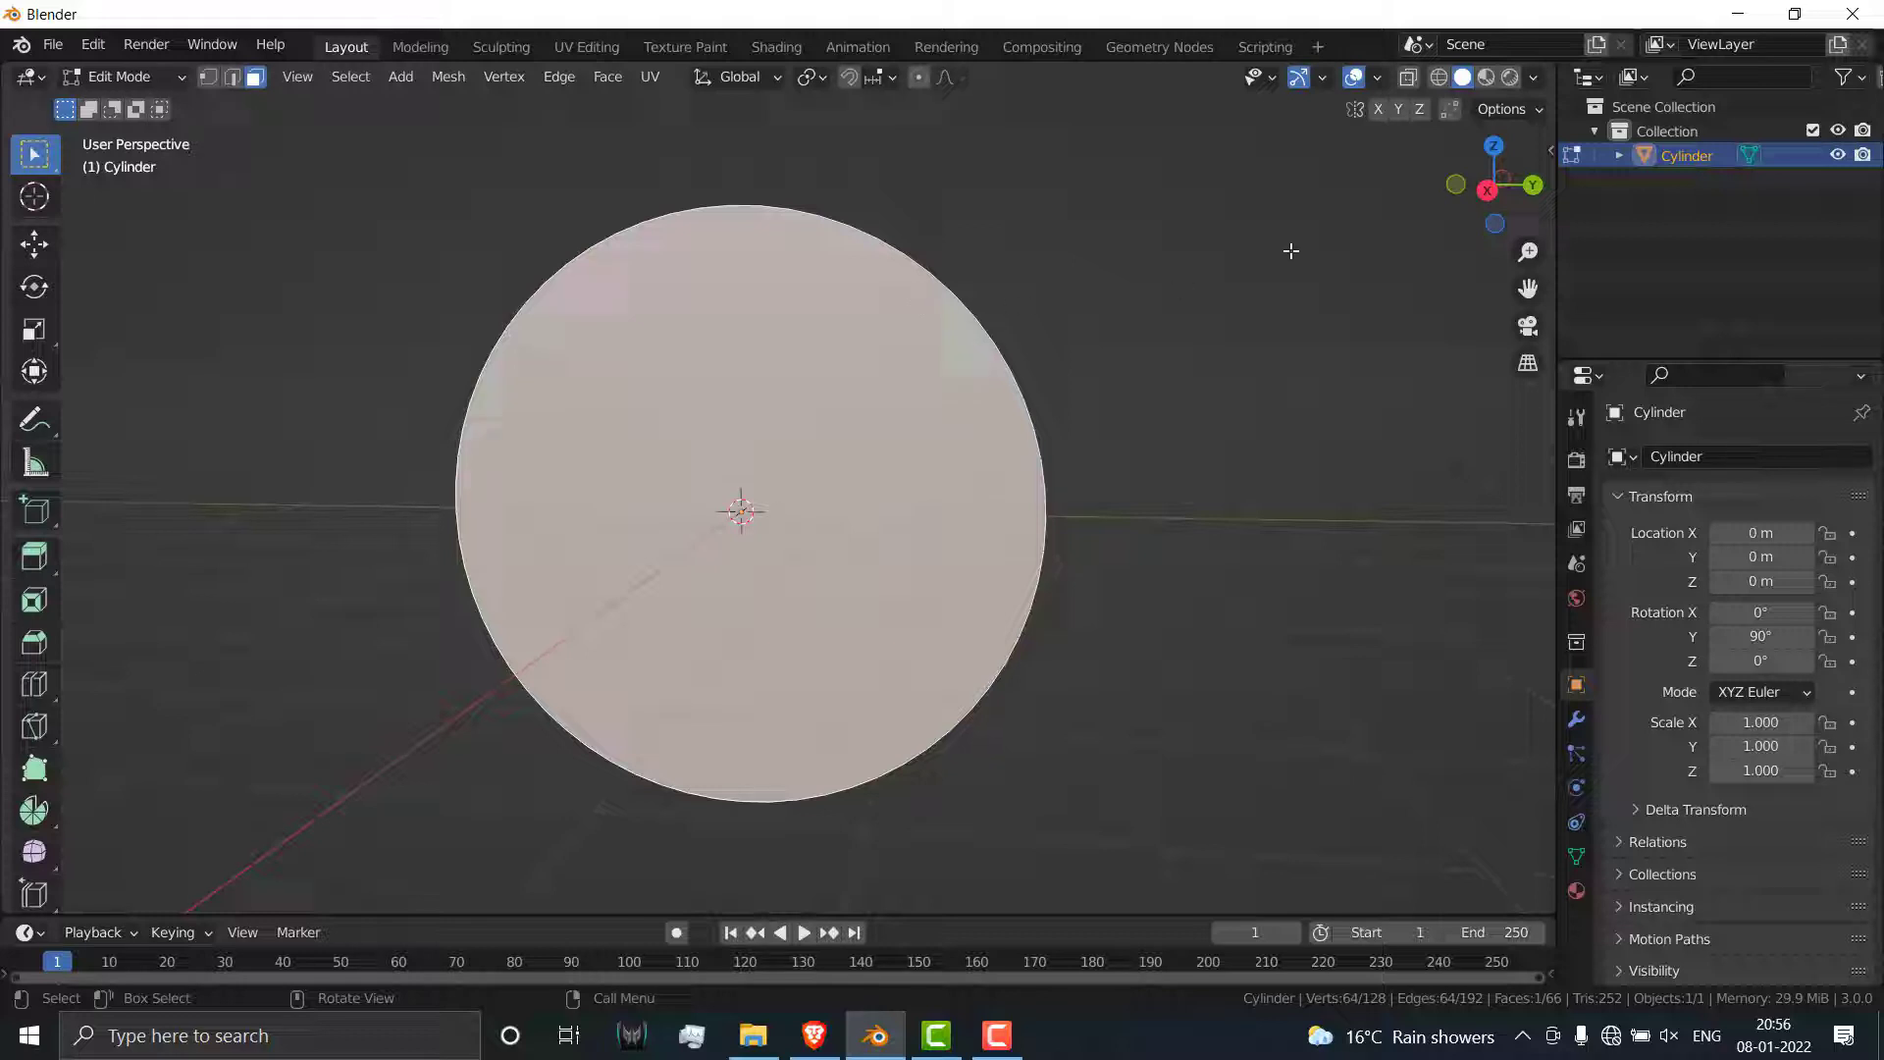
key("KP_3")
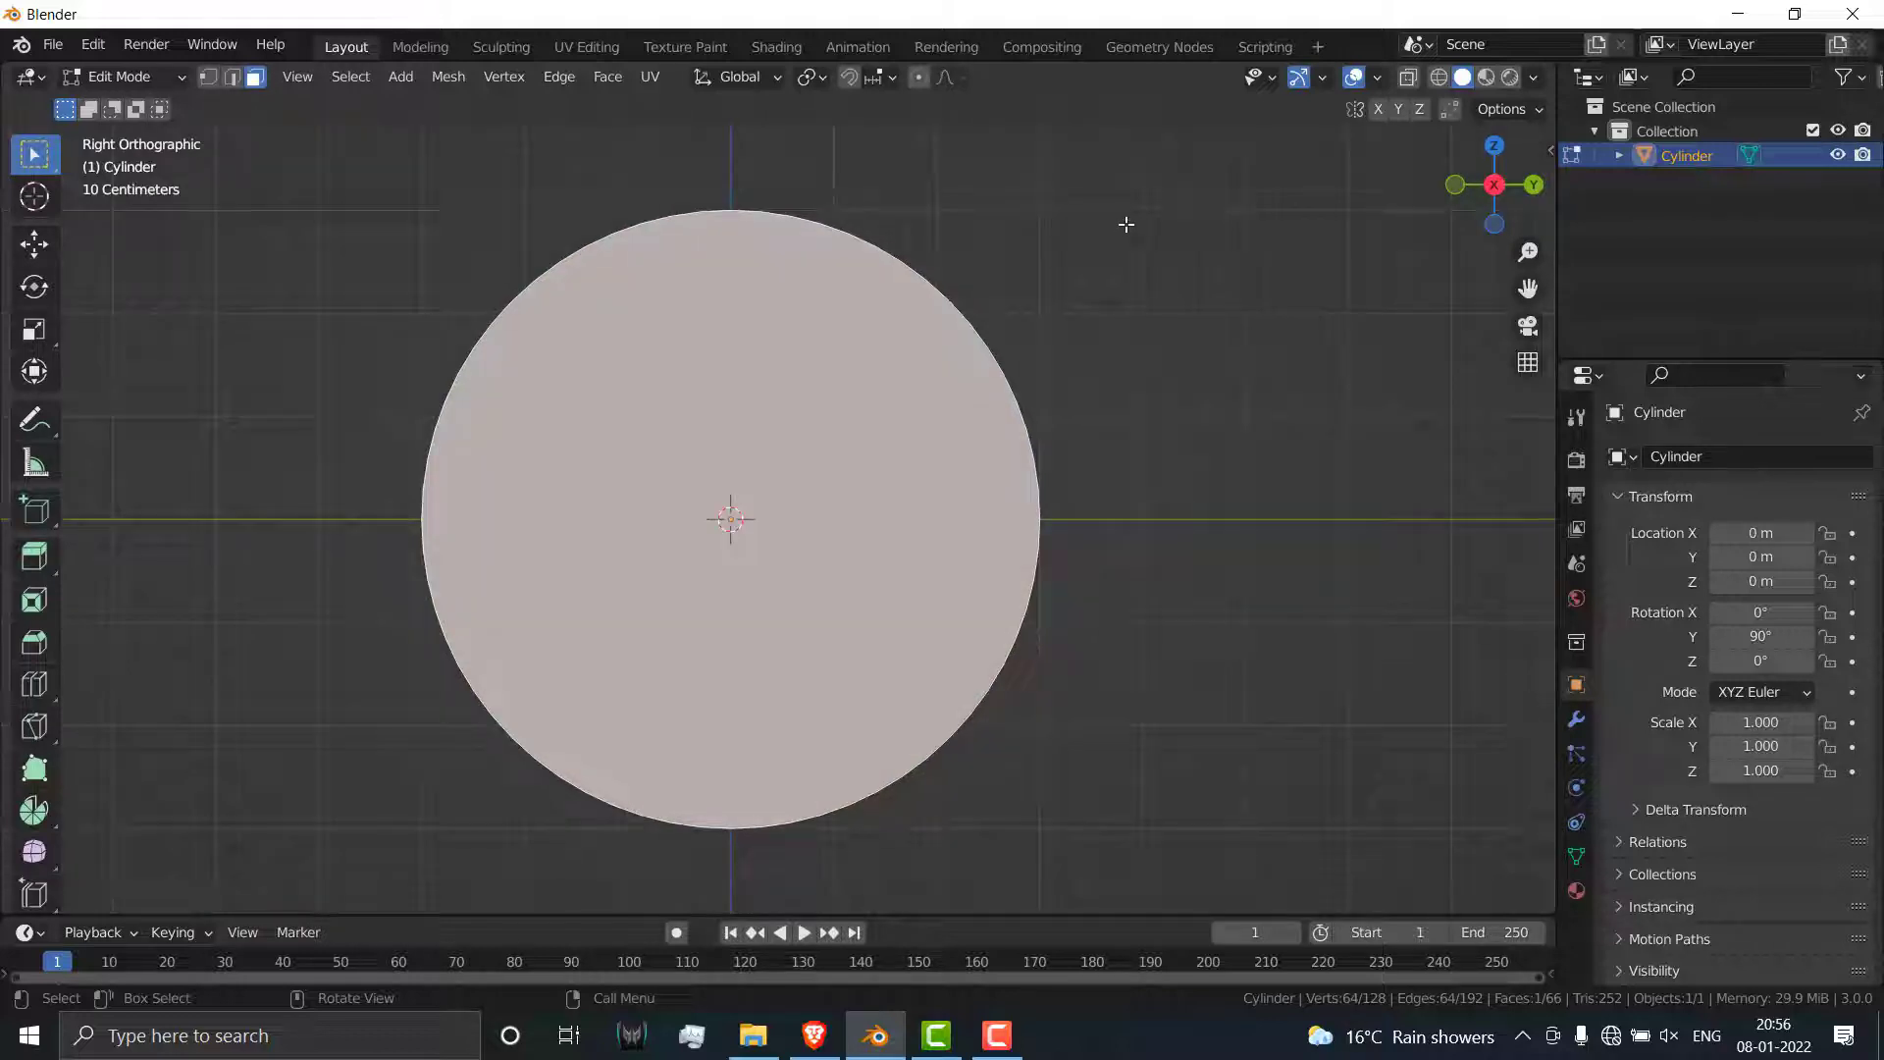
Step: Inset the front cap and move the small centre face 2 m along Z
key("i")
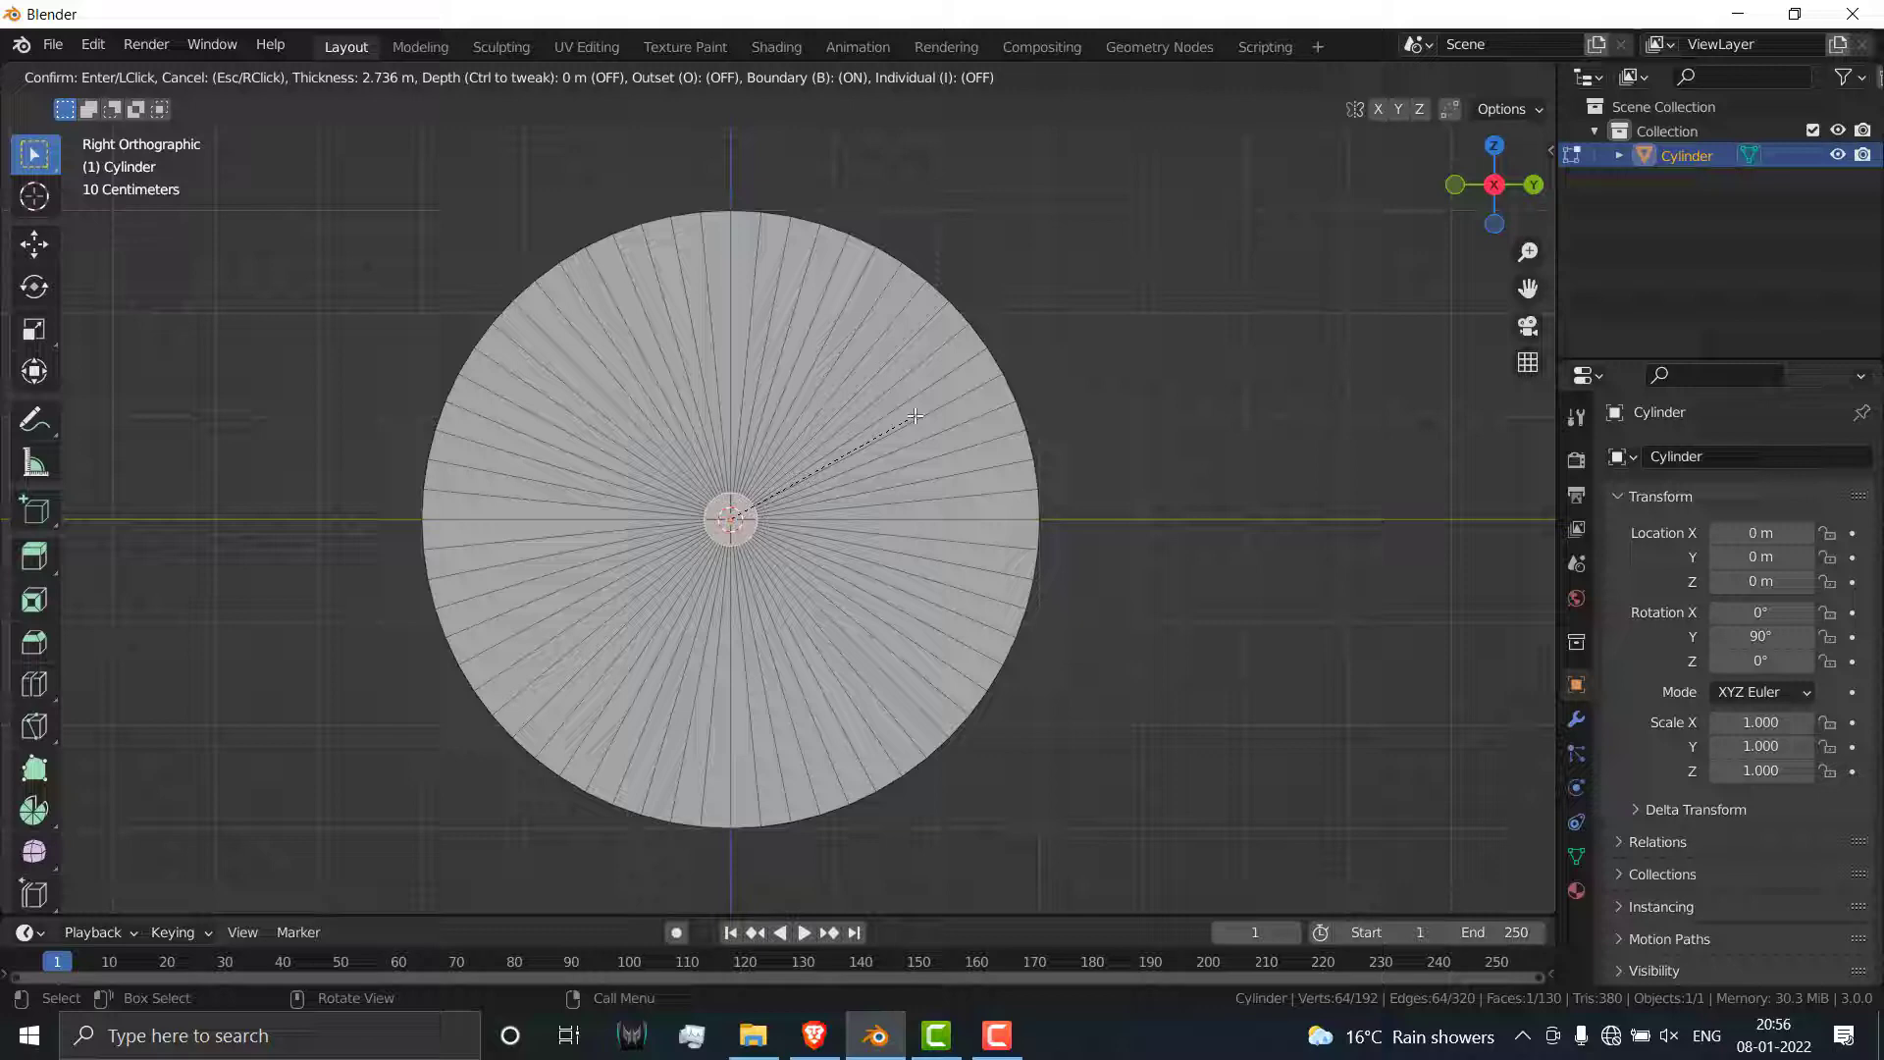
left_click(912, 418)
scroll(701, 477, "up", 2)
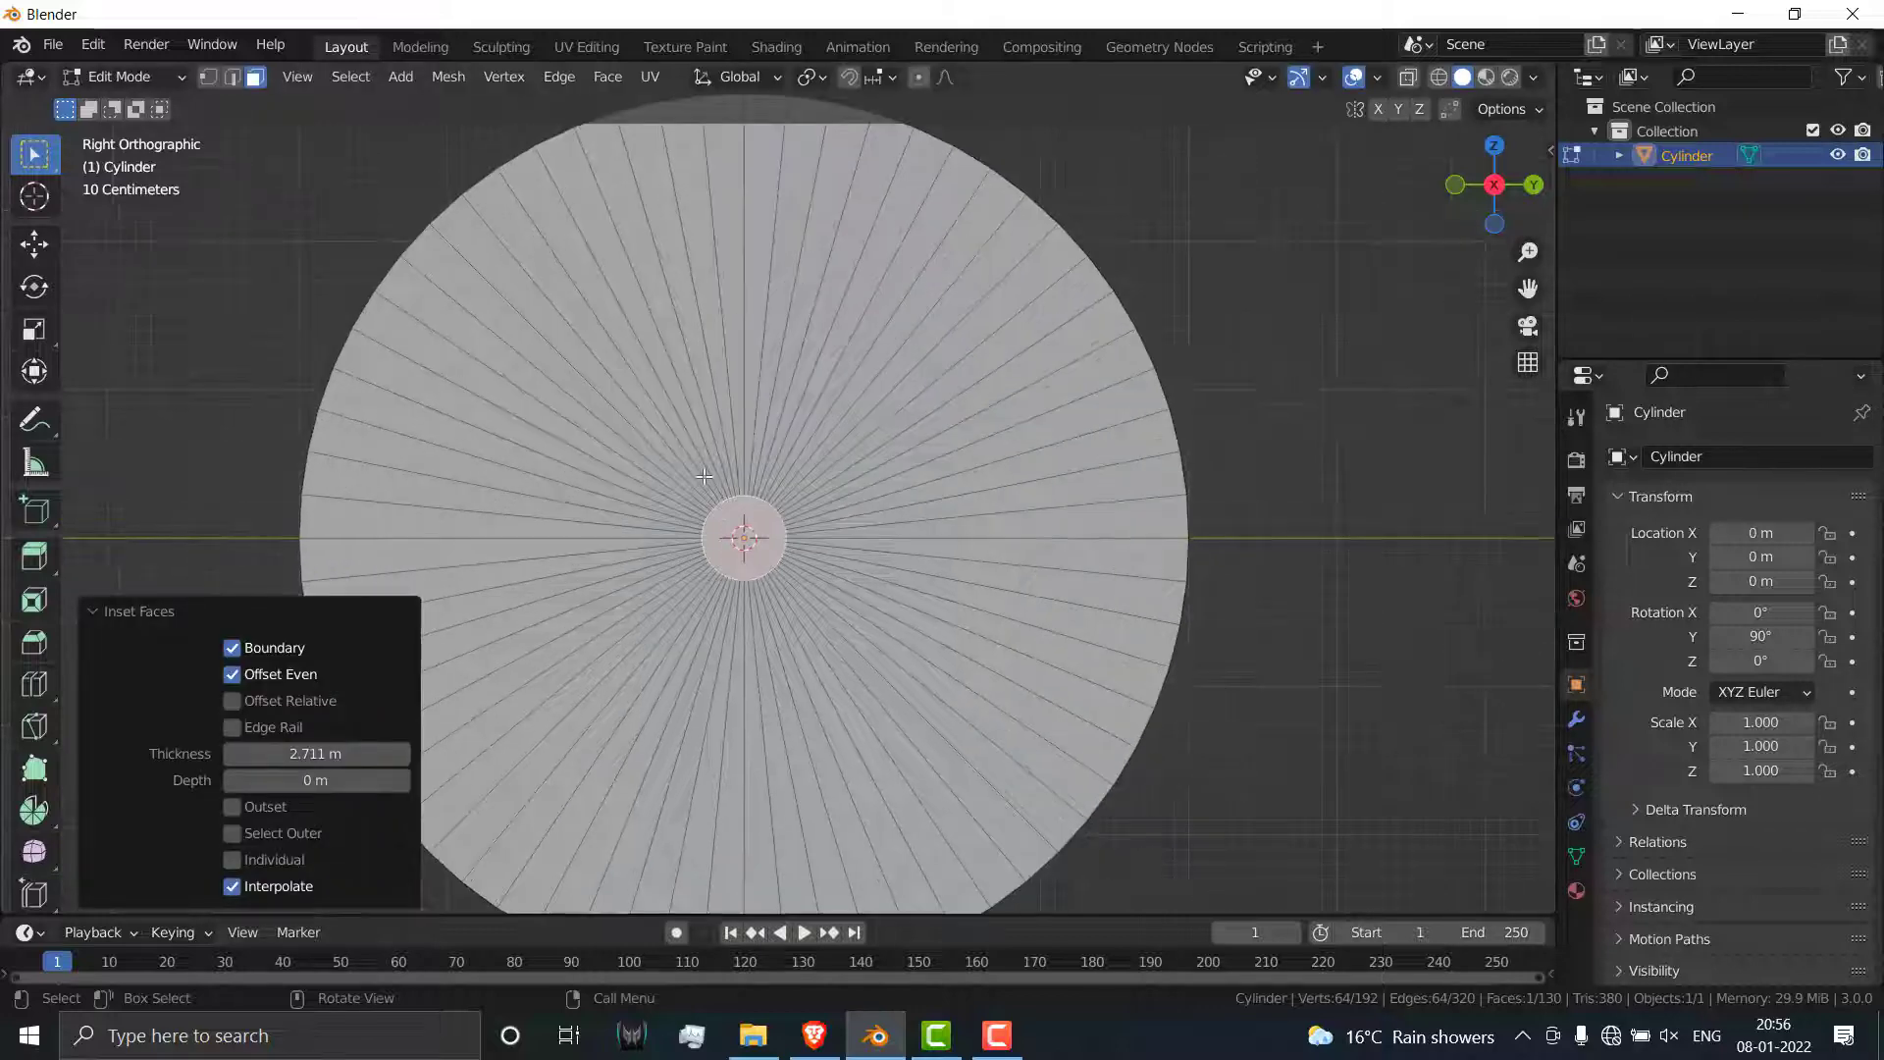
scroll(1031, 432, "down", 2)
key("g")
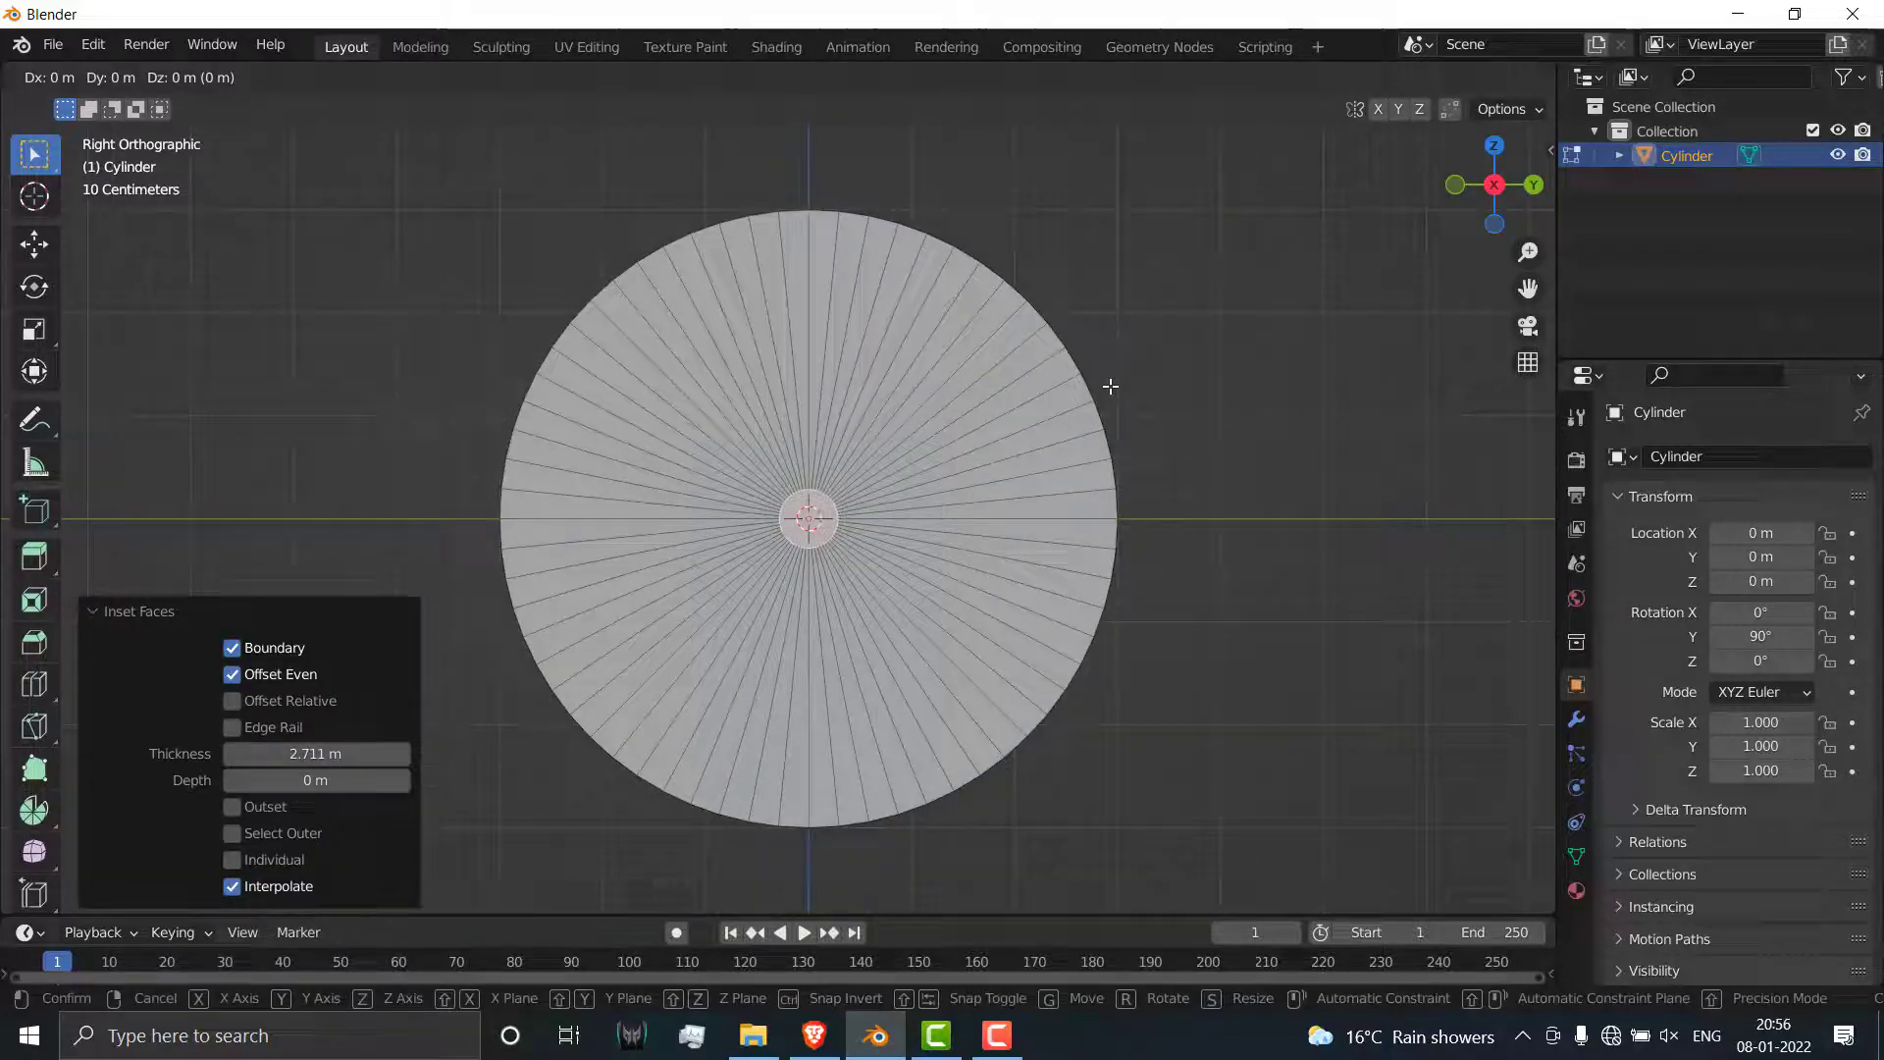
key("z")
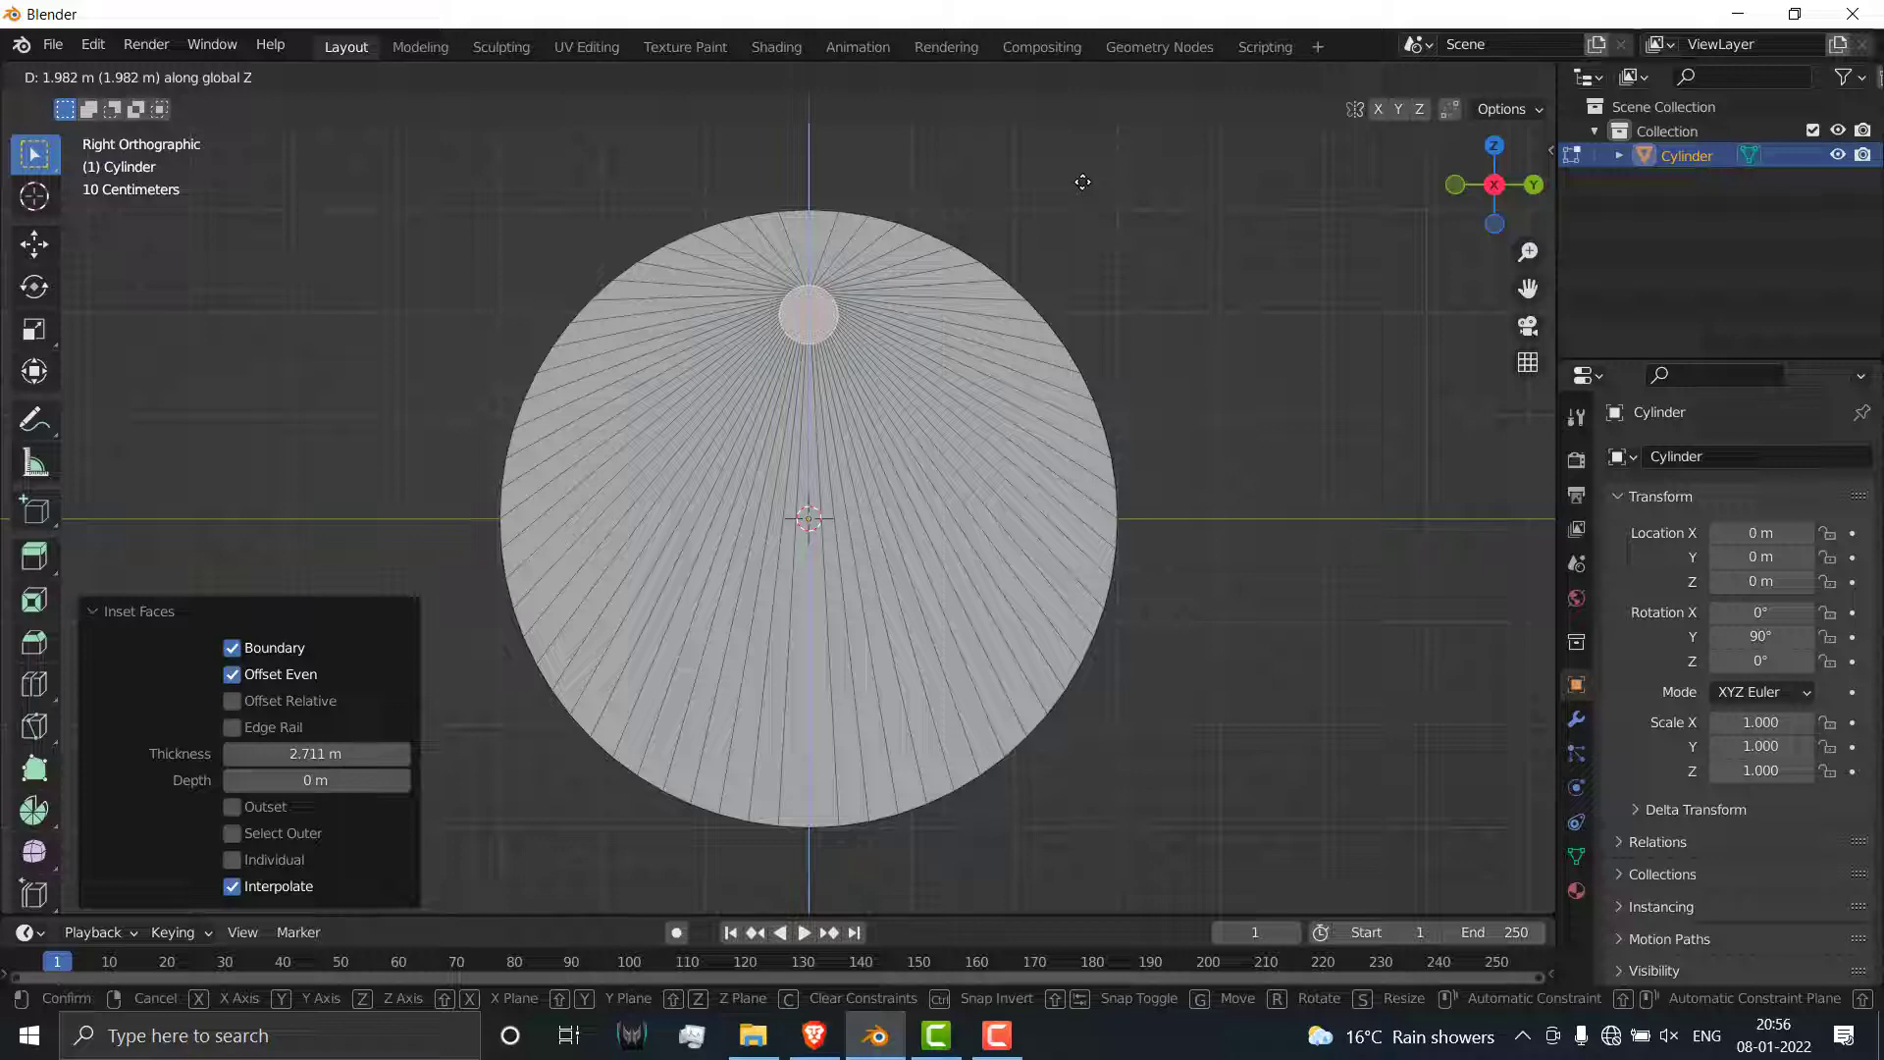
type("2")
key("Return")
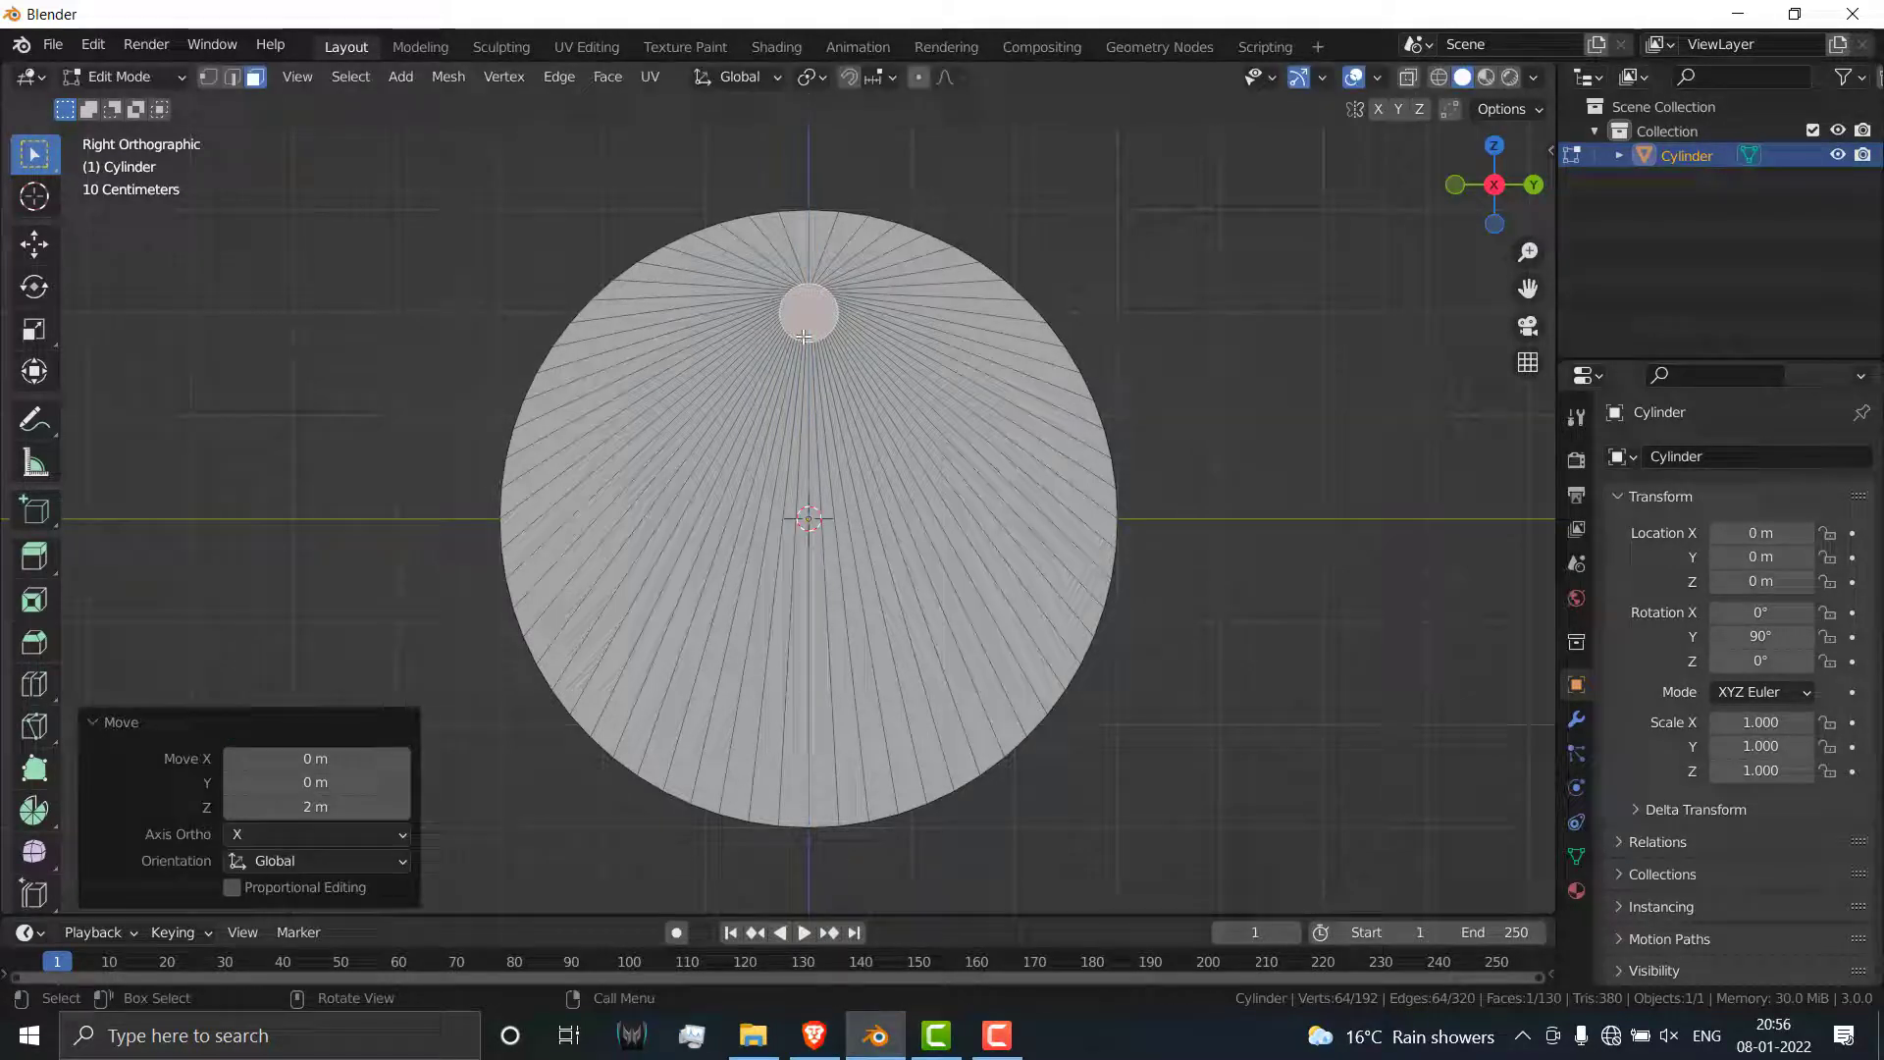
Step: Extrude the centre face 0.5 m into a peg and return to Object Mode
middle_click_drag(1145, 391, 1137, 217)
key("e")
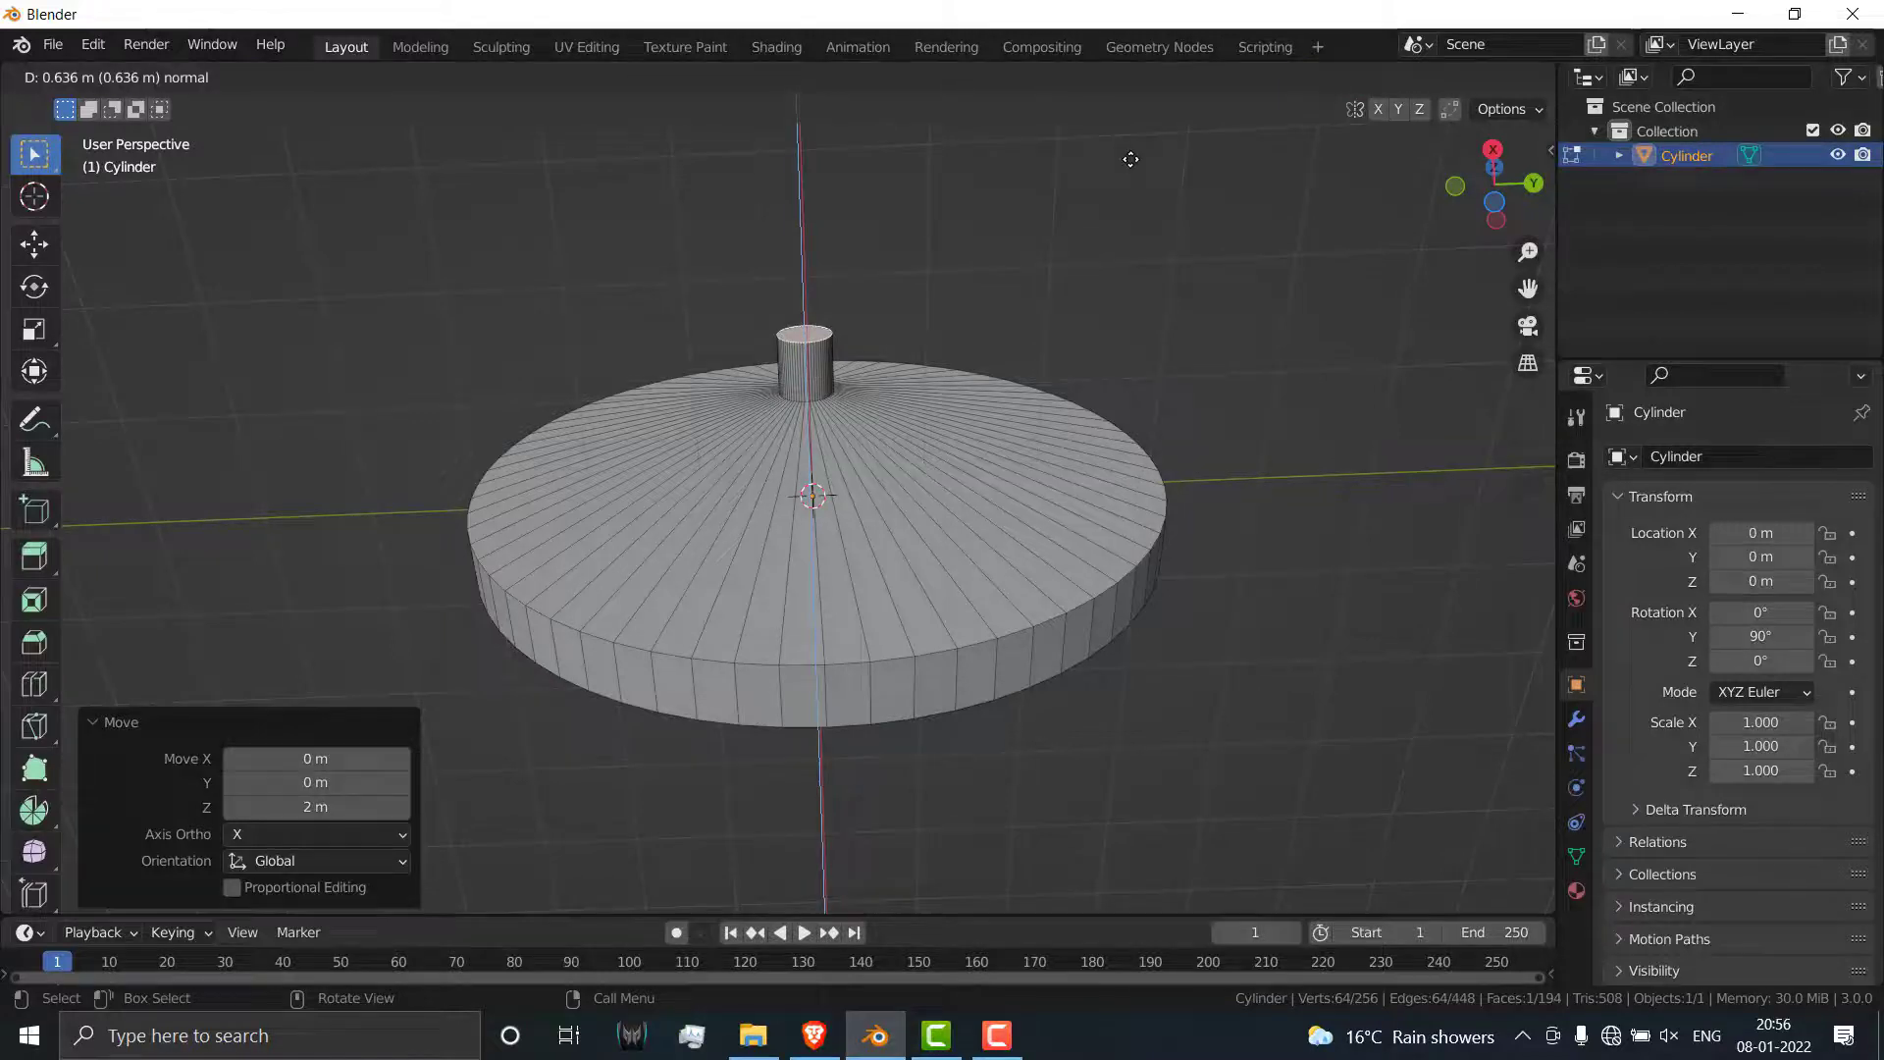
type("0.5")
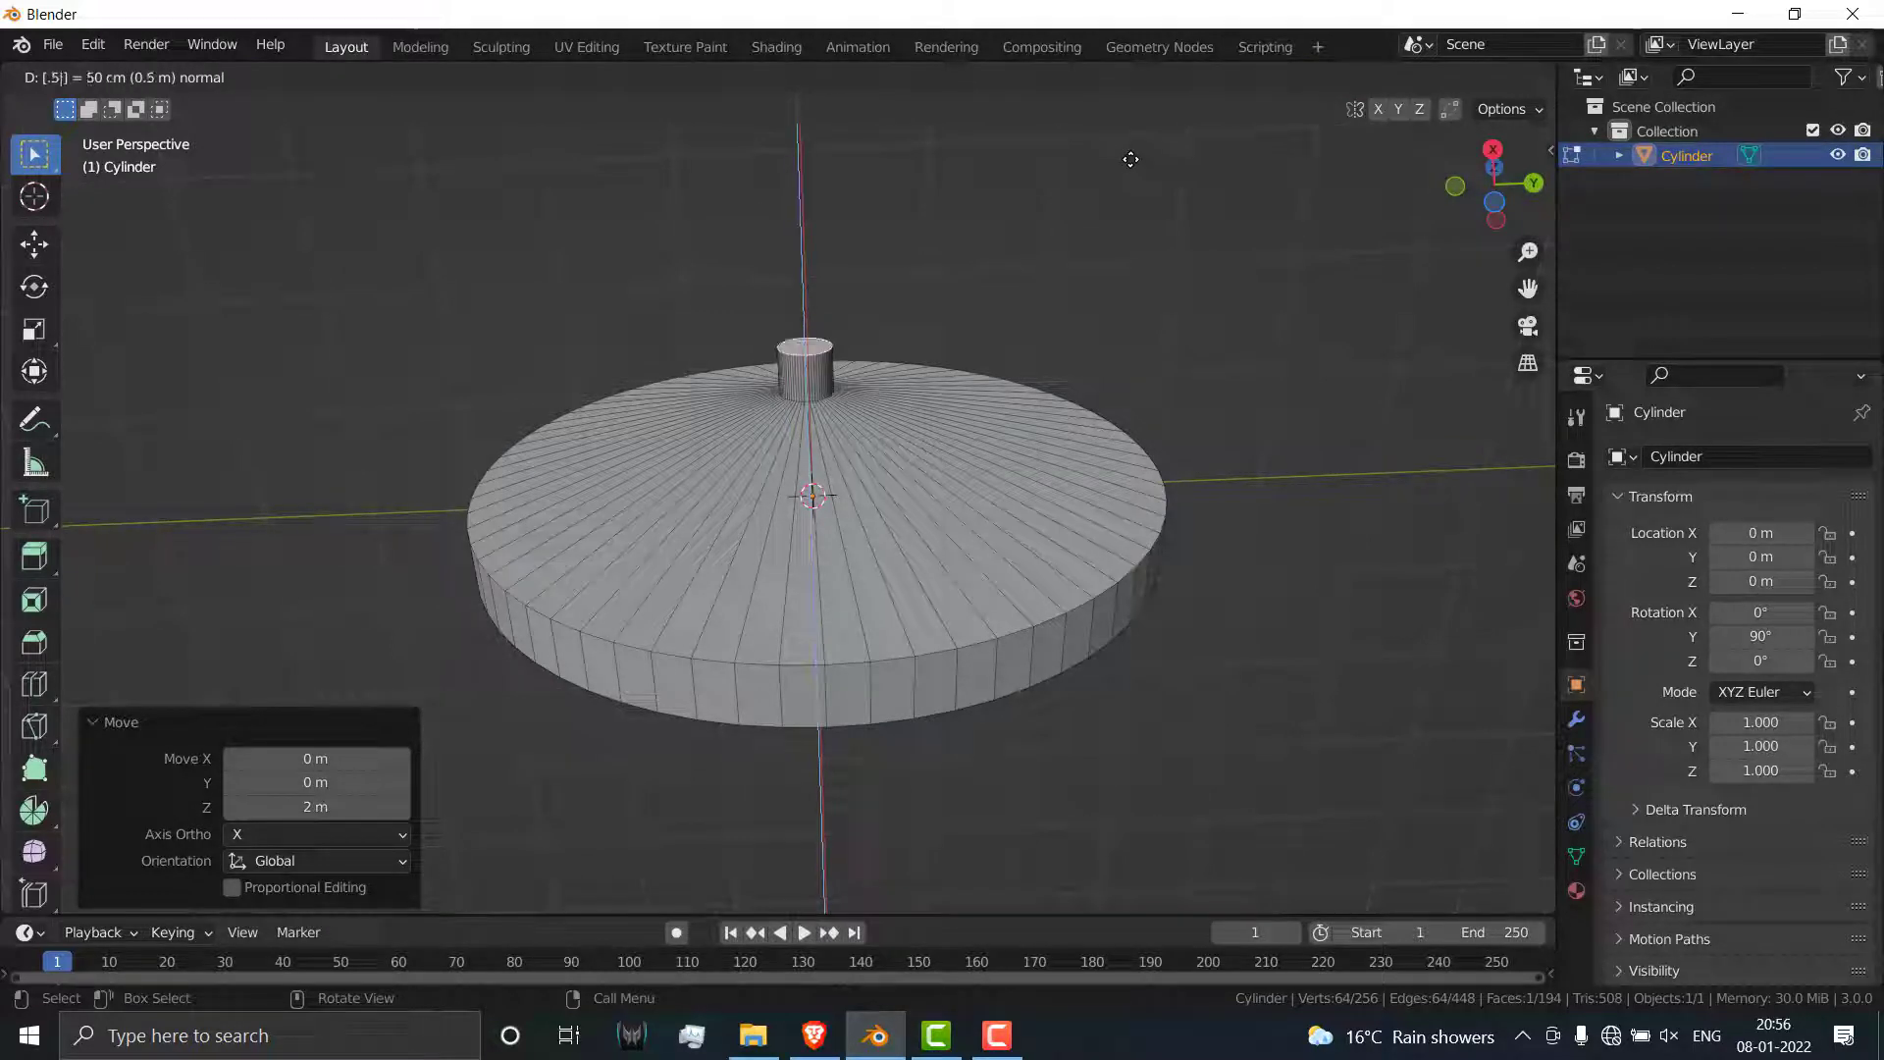
key("Return")
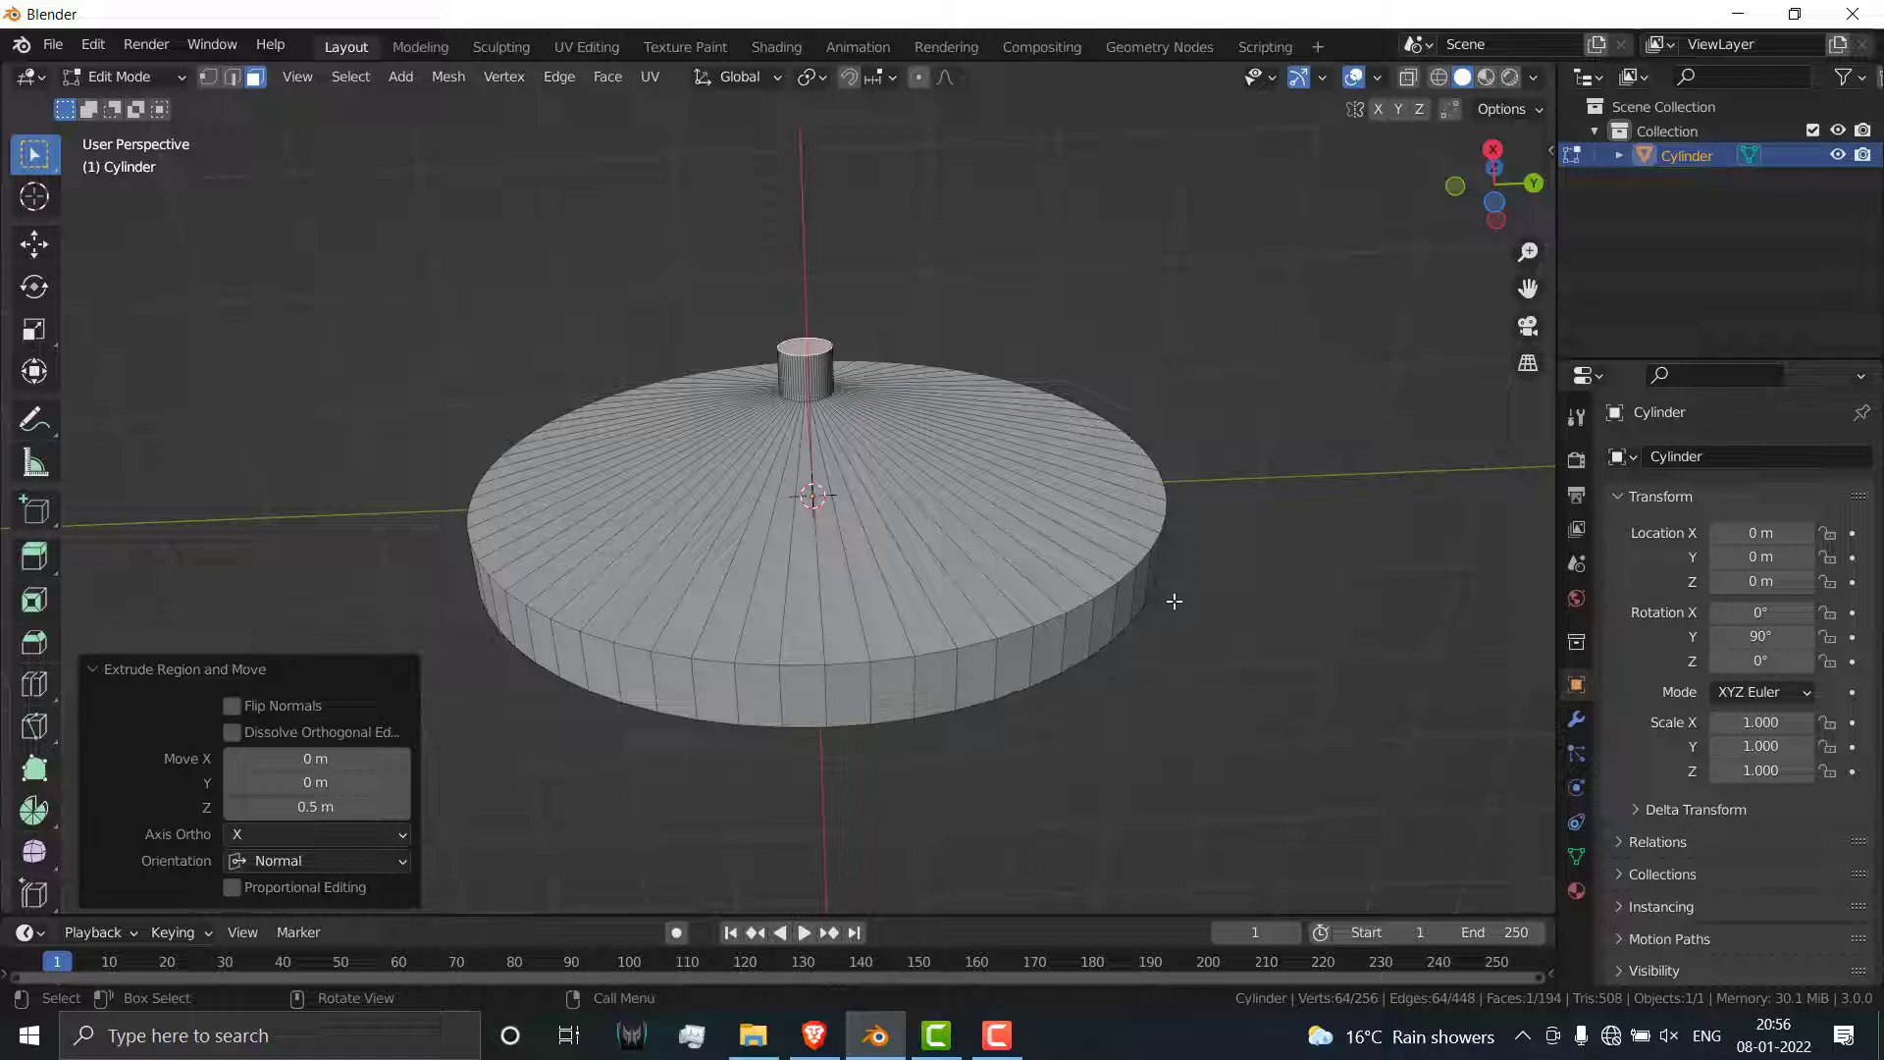
key("Tab")
Step: Frame the disc and its peg in the right-side orthographic view
left_click(1284, 552)
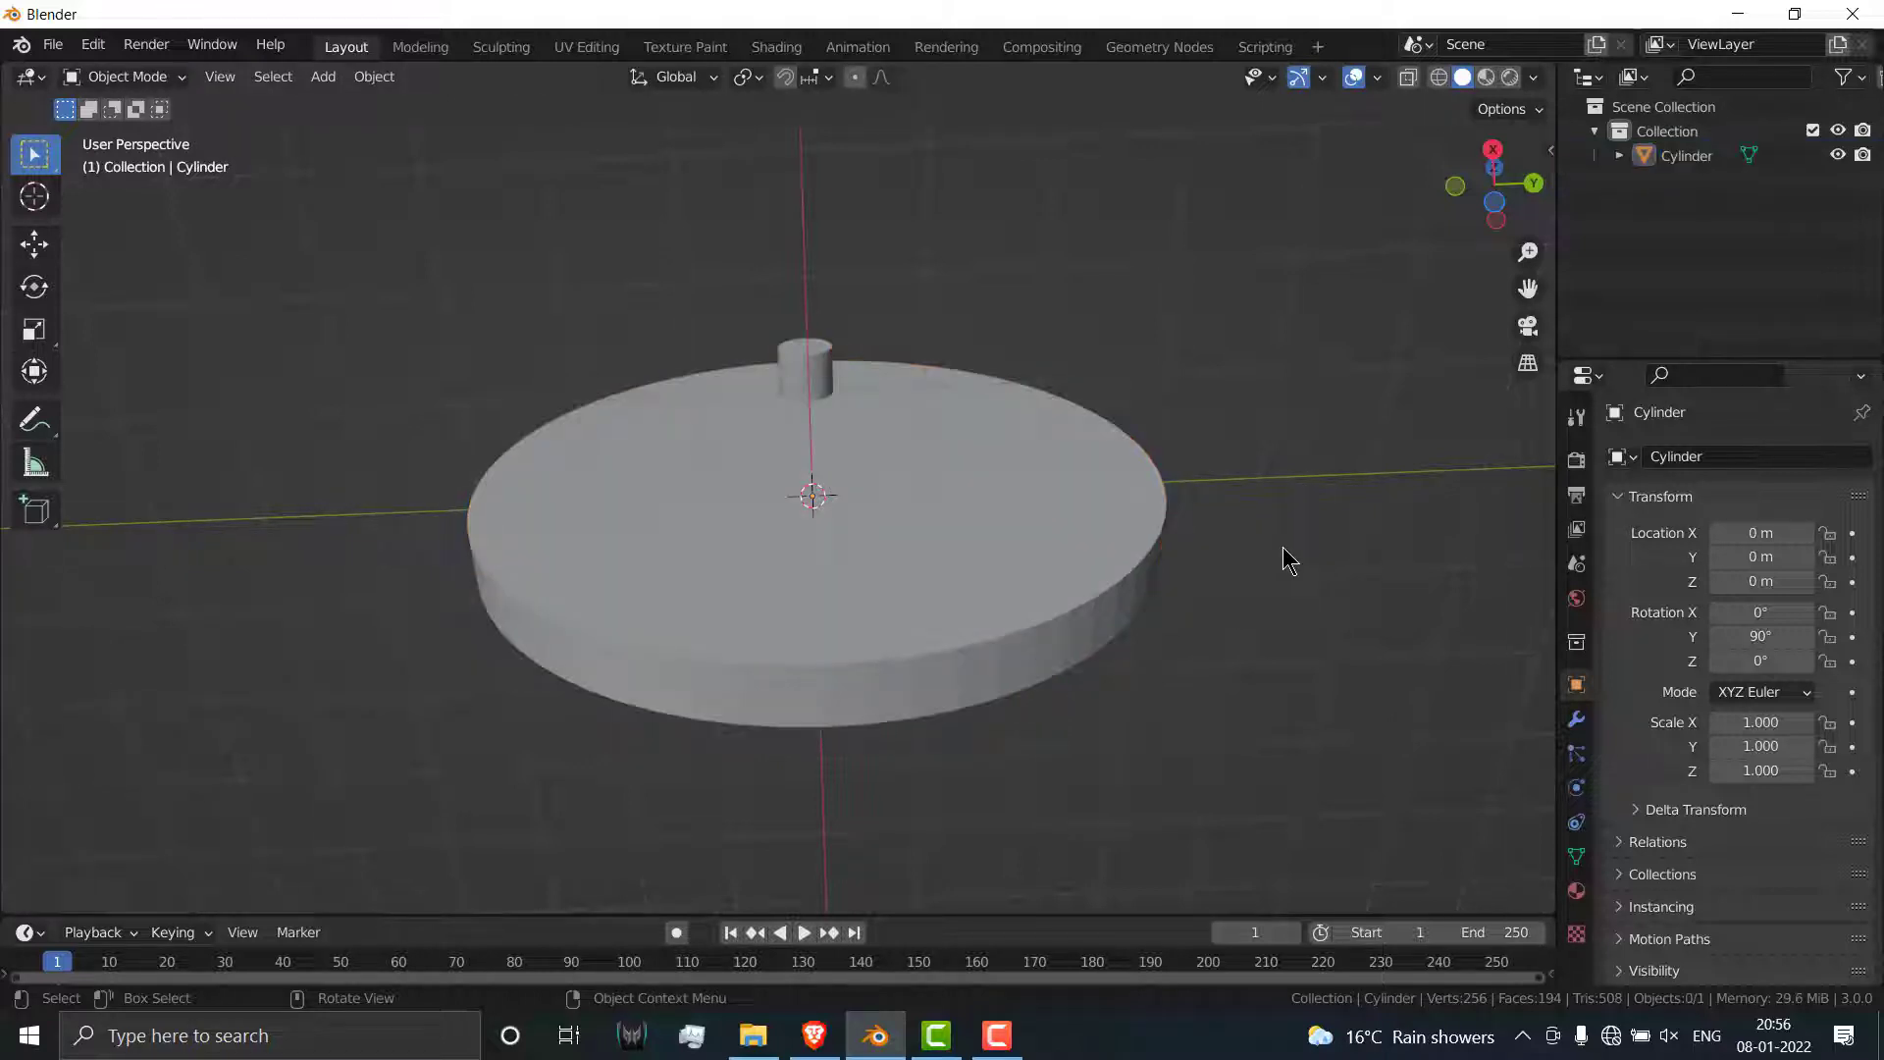
key("KP_7")
key("KP_3")
scroll(883, 450, "up", 1)
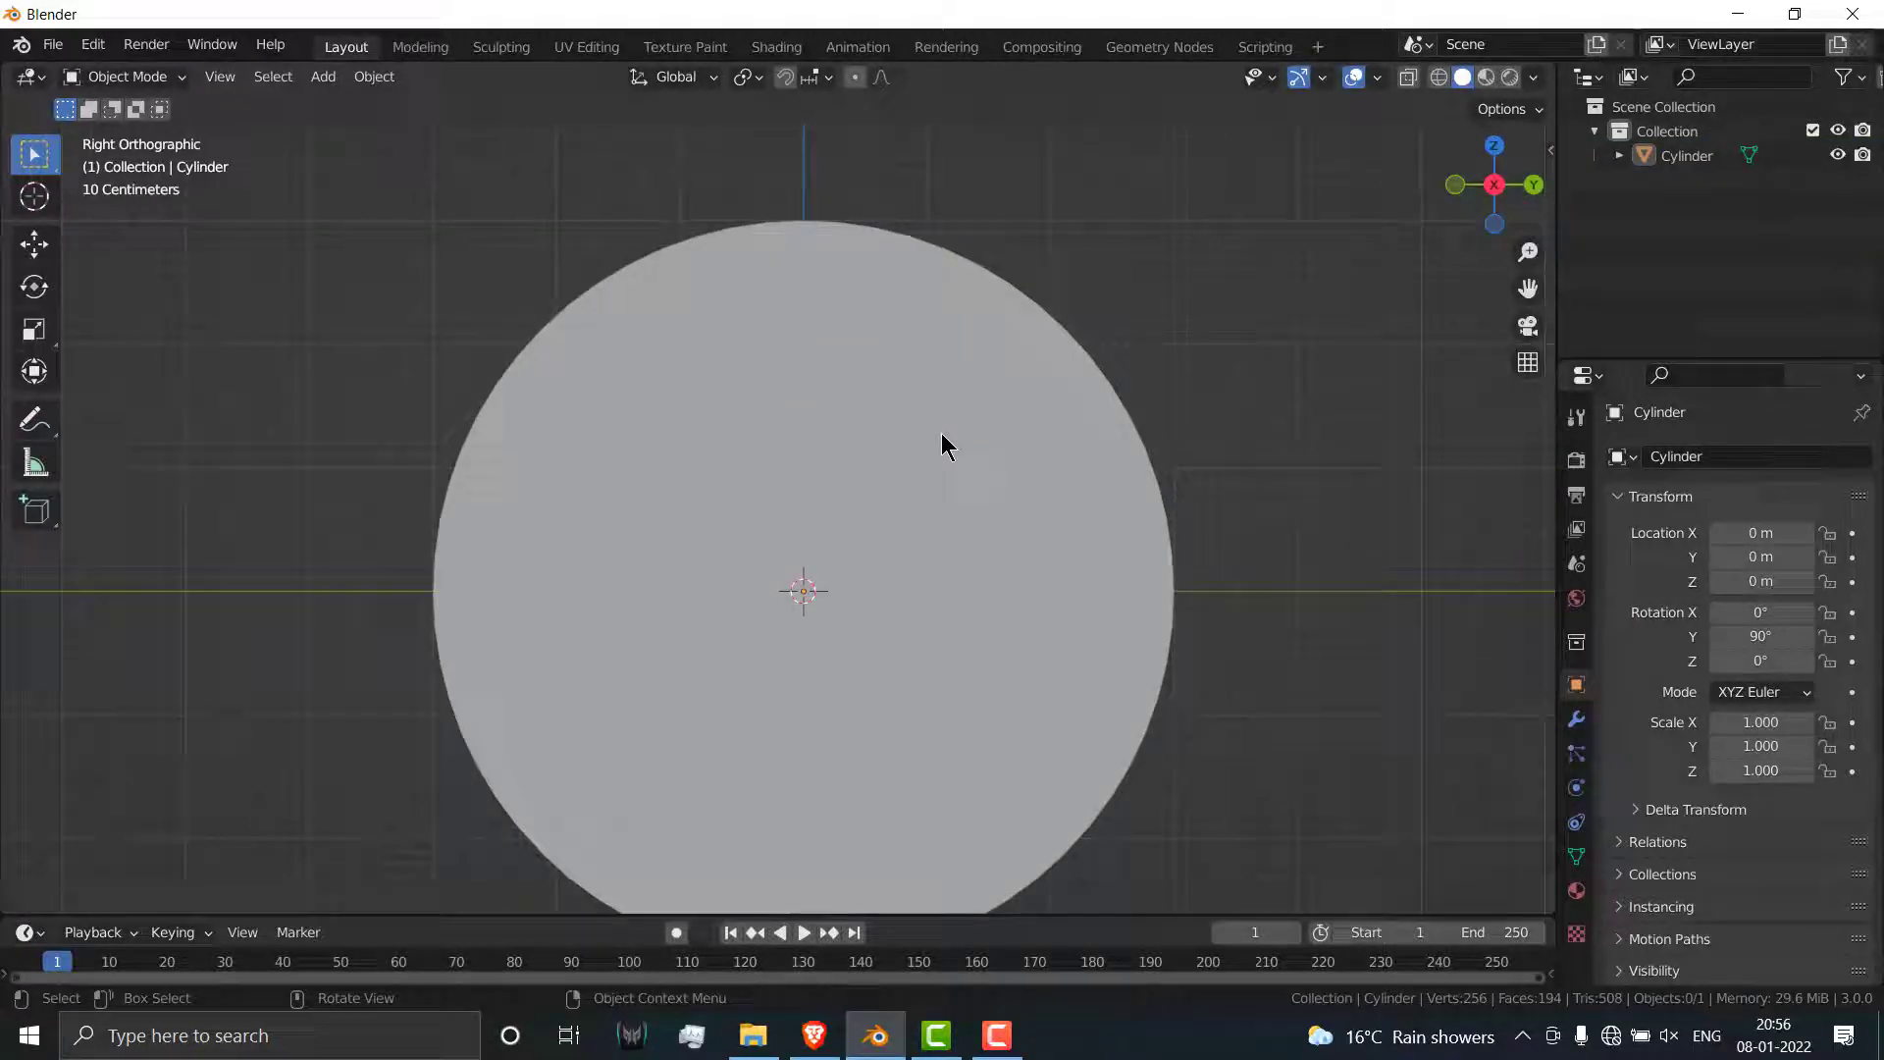
mouse_move(852, 424)
middle_mouse_down()
mouse_move(806, 319)
mouse_move(786, 320)
mouse_move(933, 439)
middle_mouse_up()
key("KP_3")
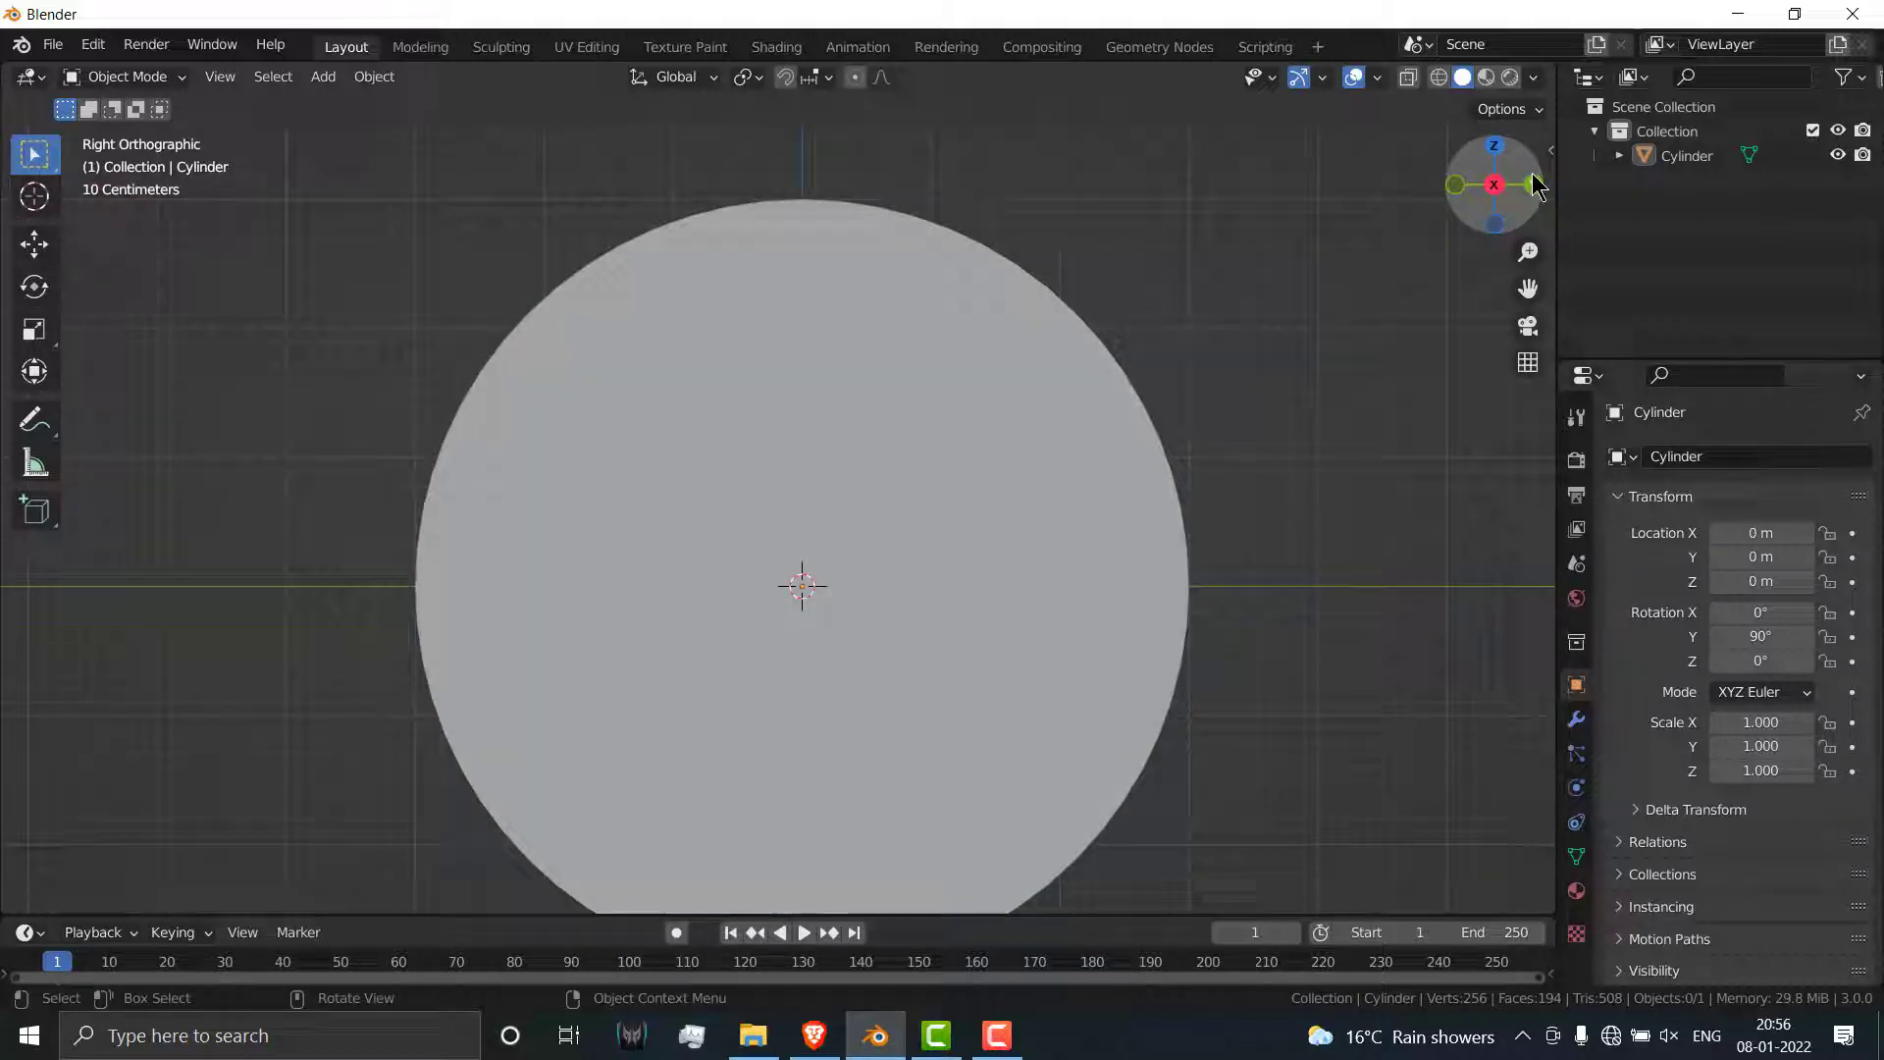
Step: Turn on cavity and shadows in viewport shading and change the cavity type
left_click(1533, 77)
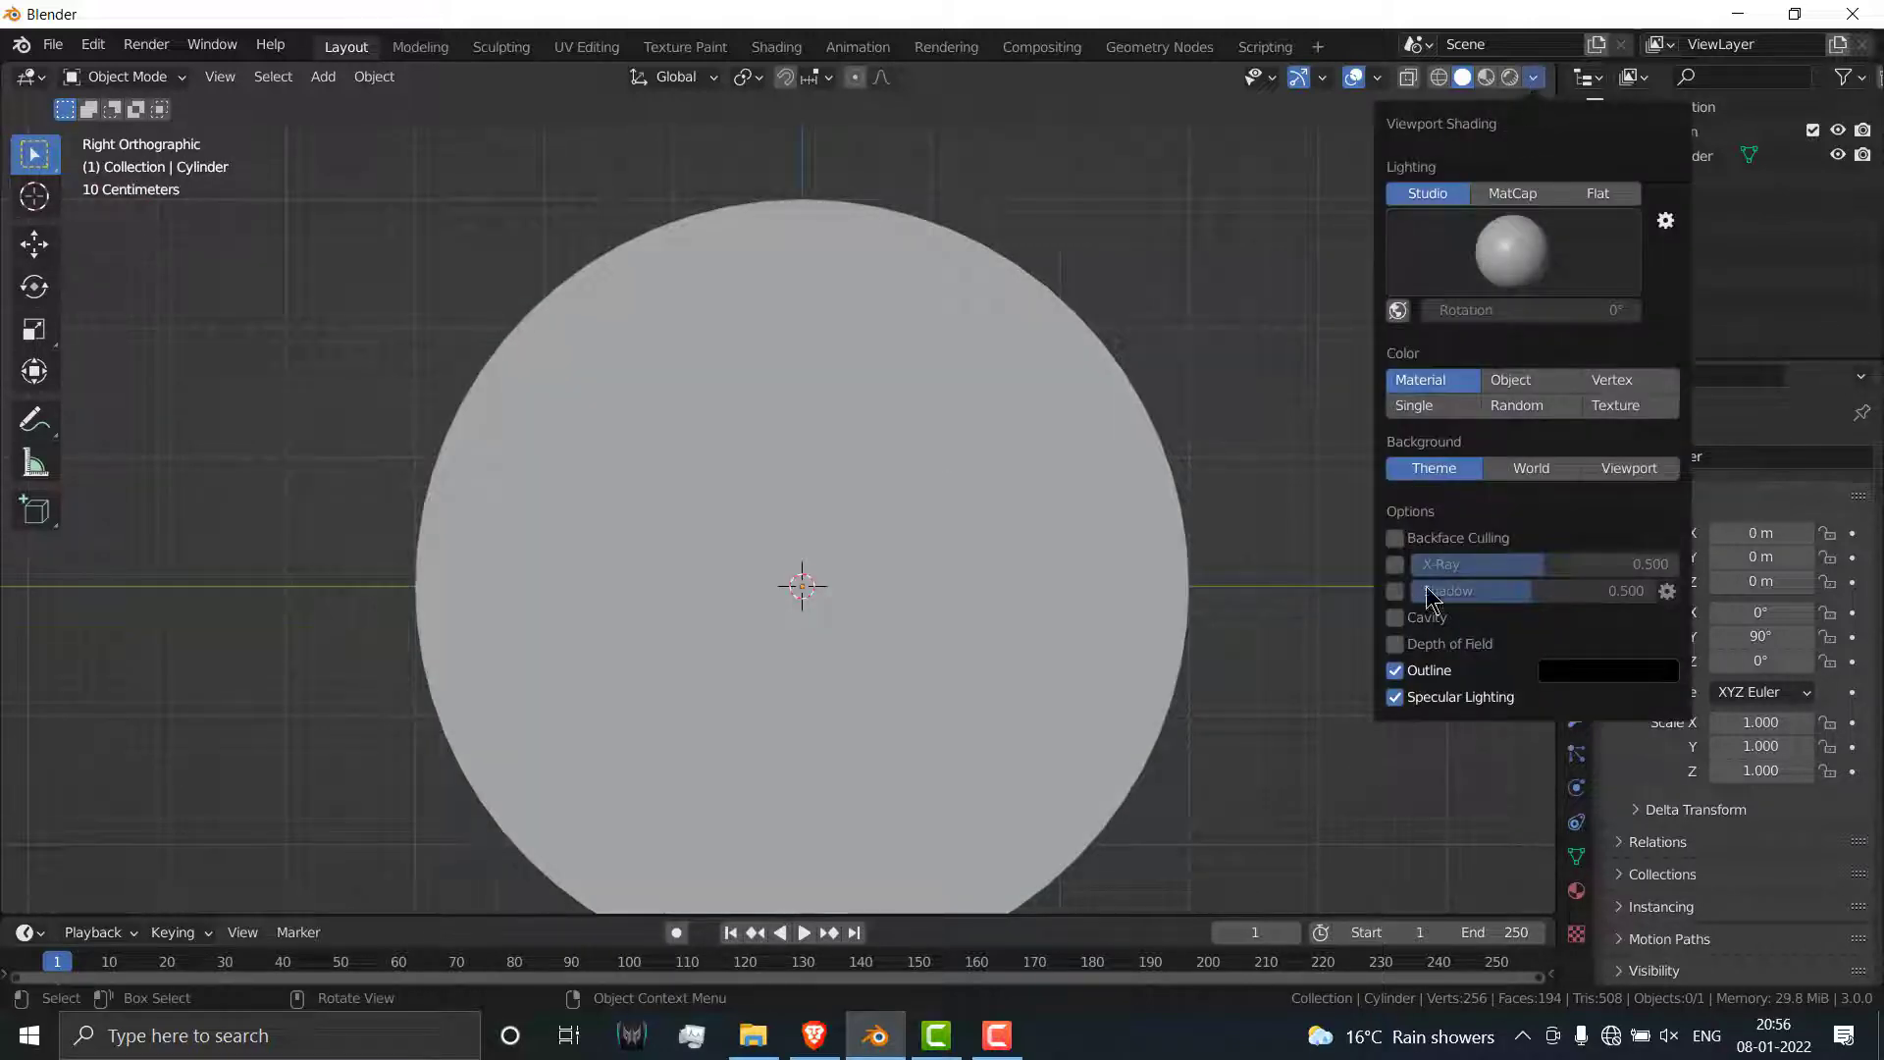
left_click(1395, 618)
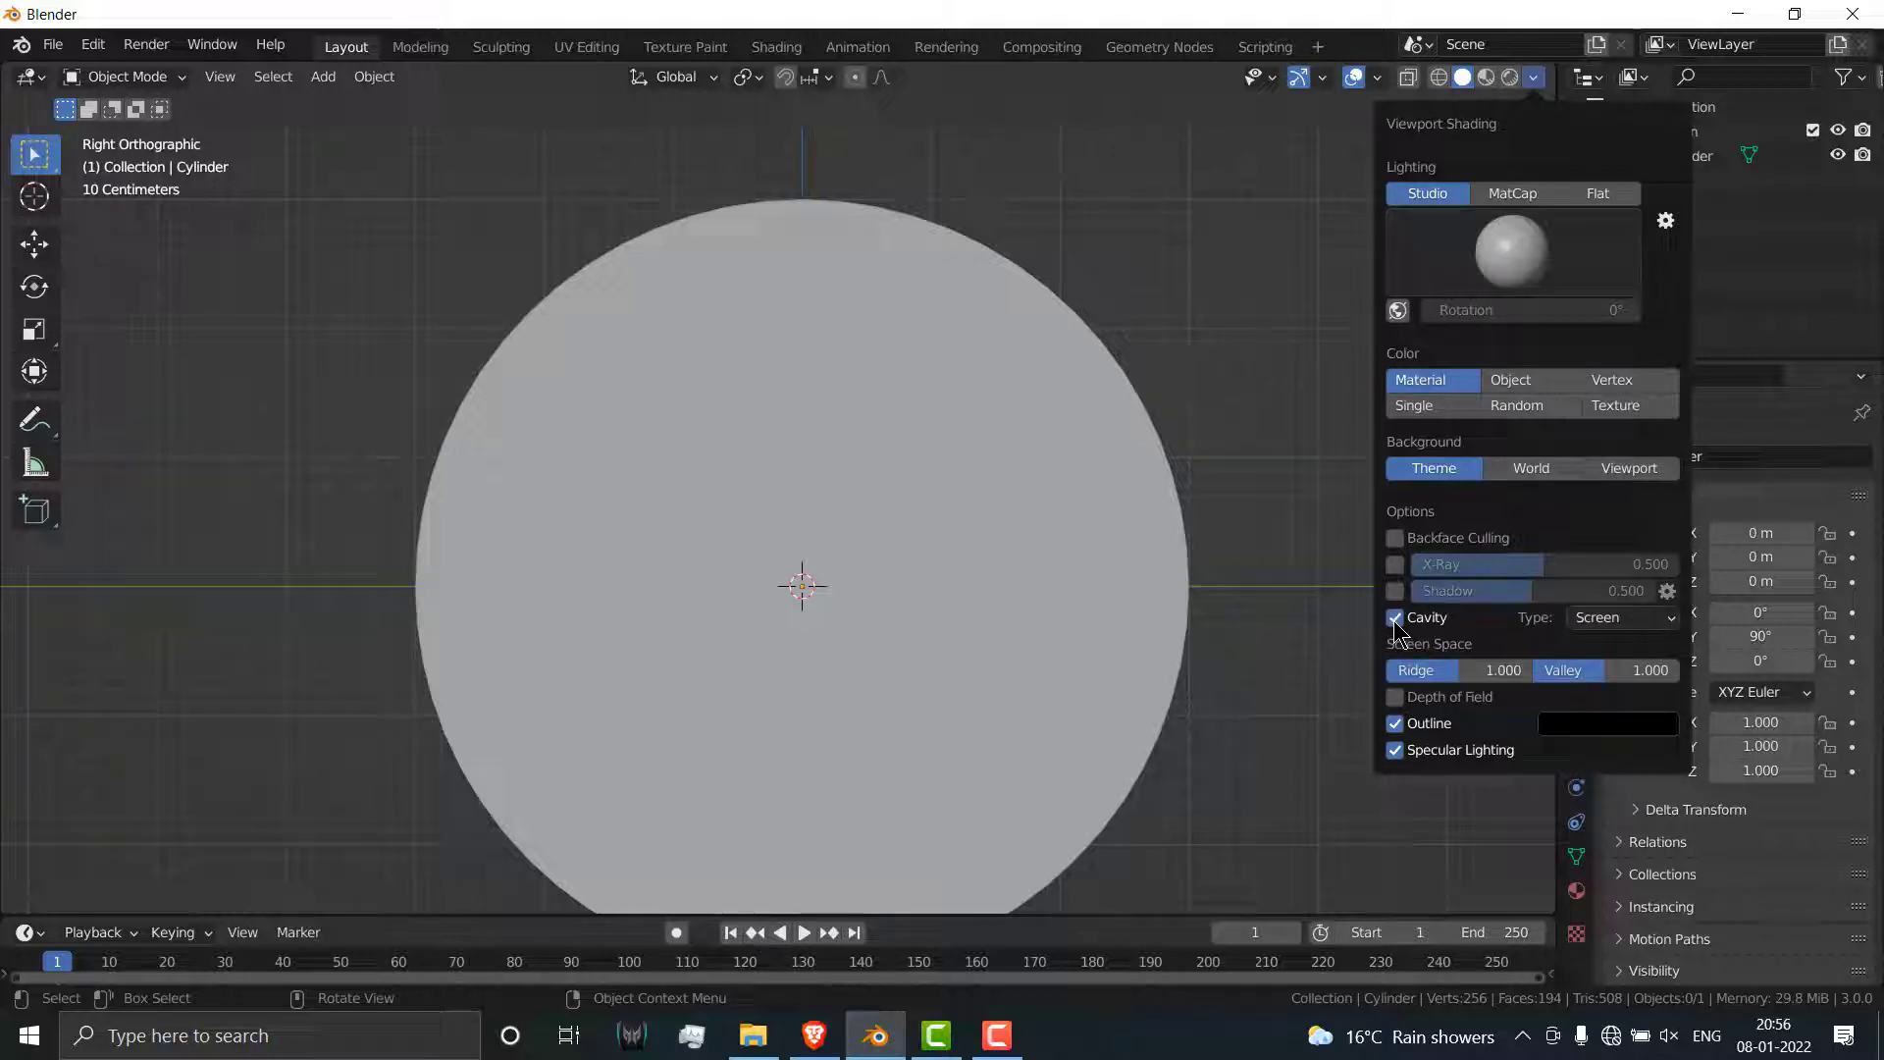
left_click(1395, 591)
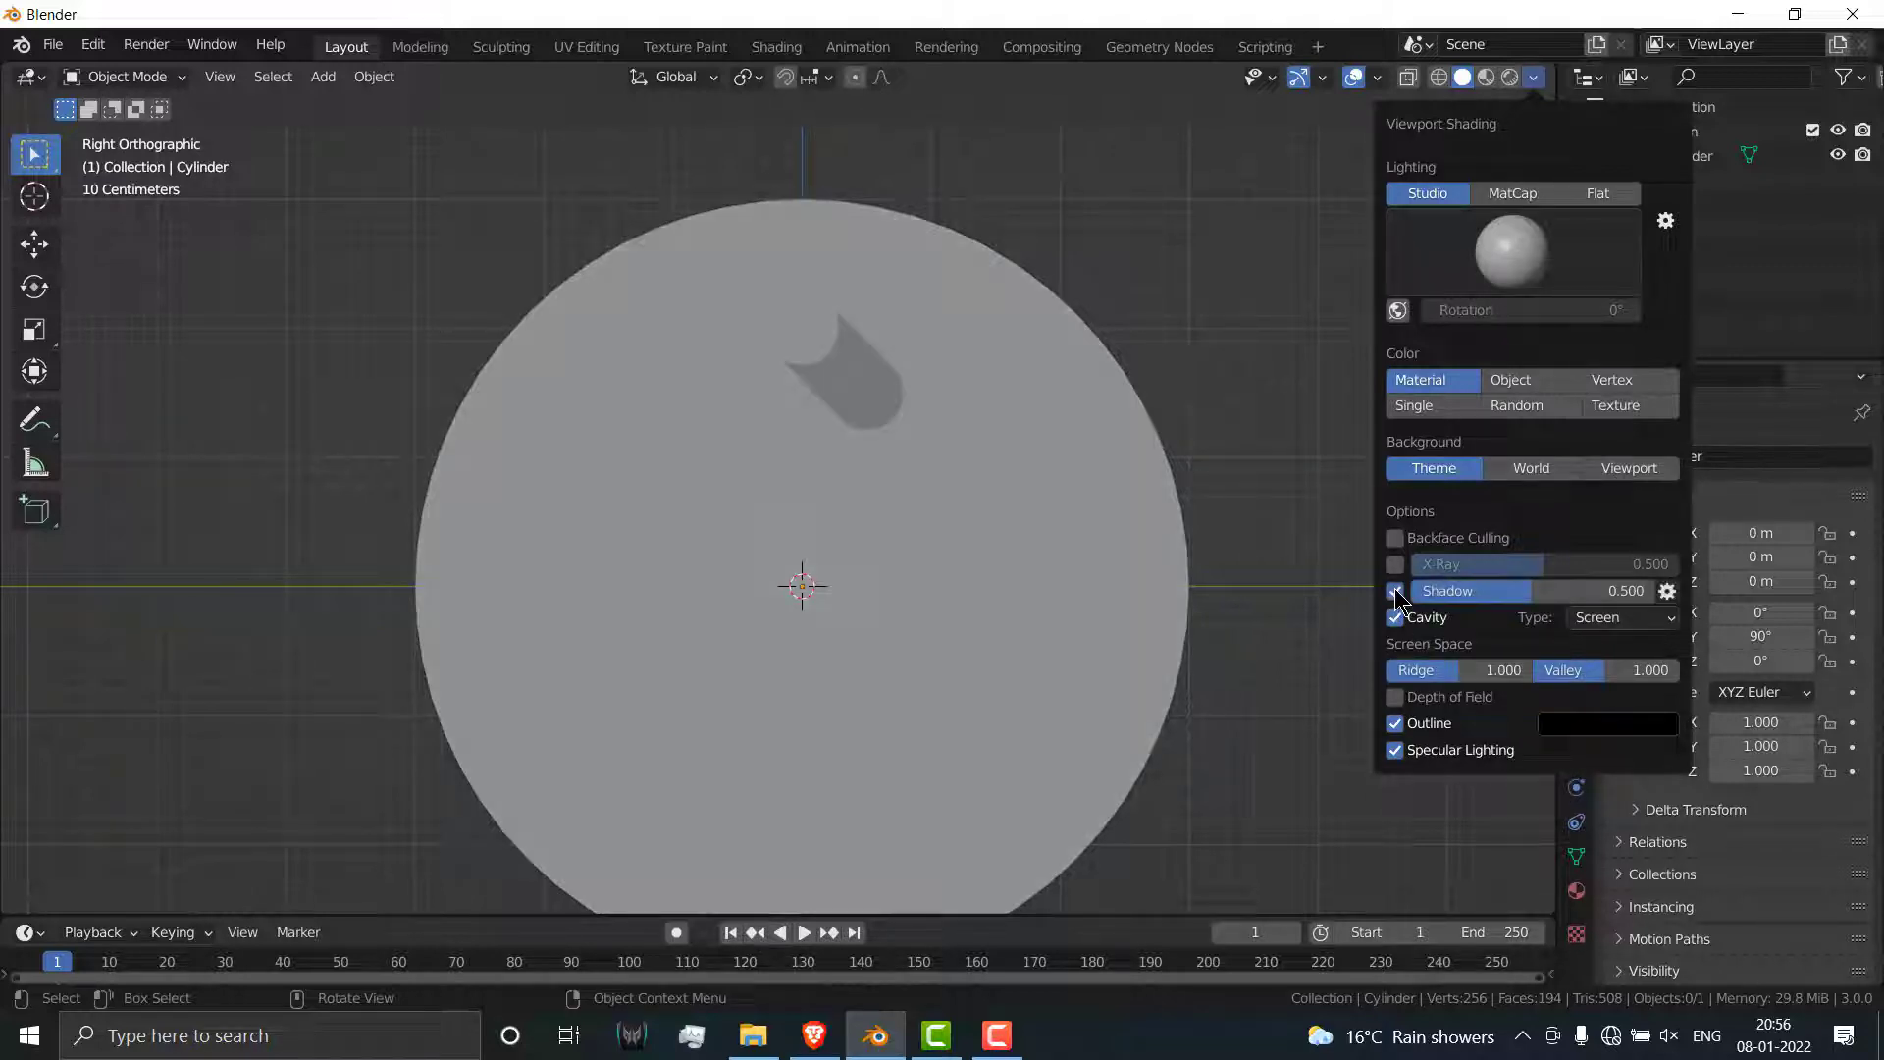
left_click(1638, 624)
left_click(1600, 645)
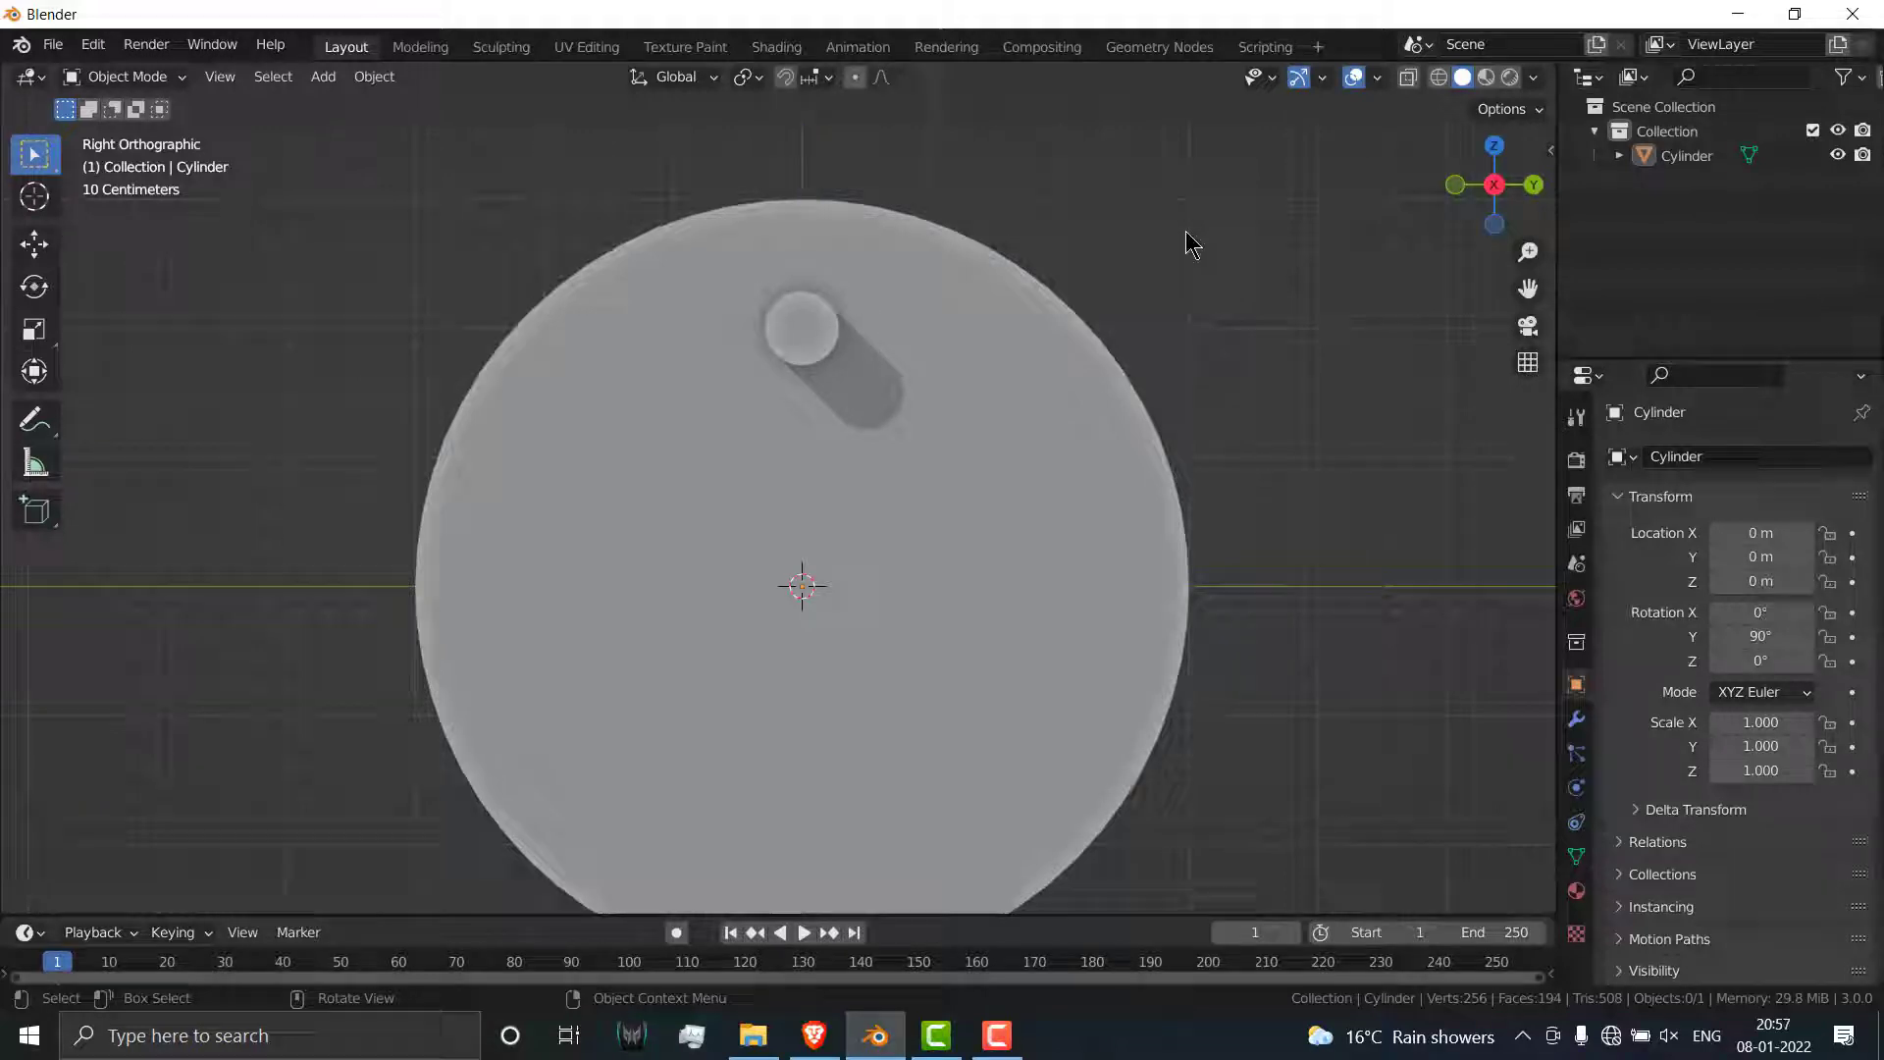
scroll(1312, 243, "down", 1)
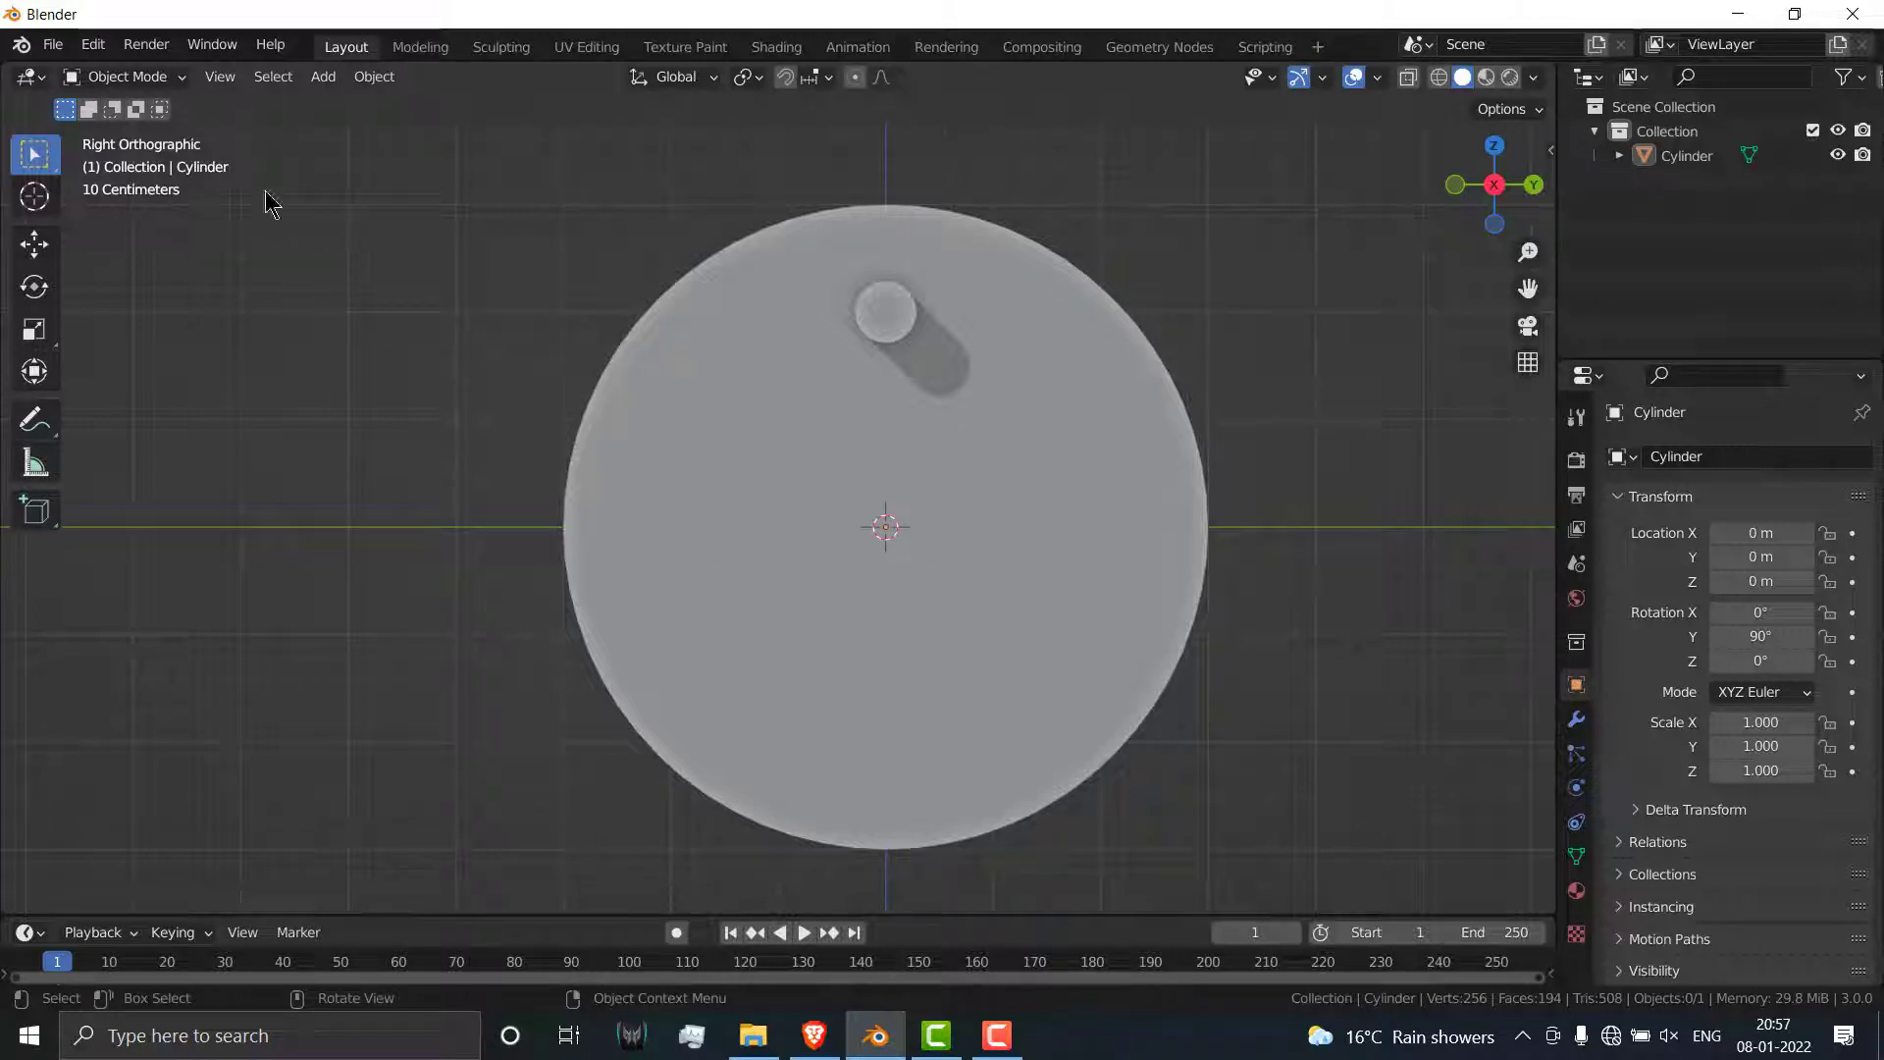
Step: Add a plane and rotate it 90° about Y
left_click(325, 78)
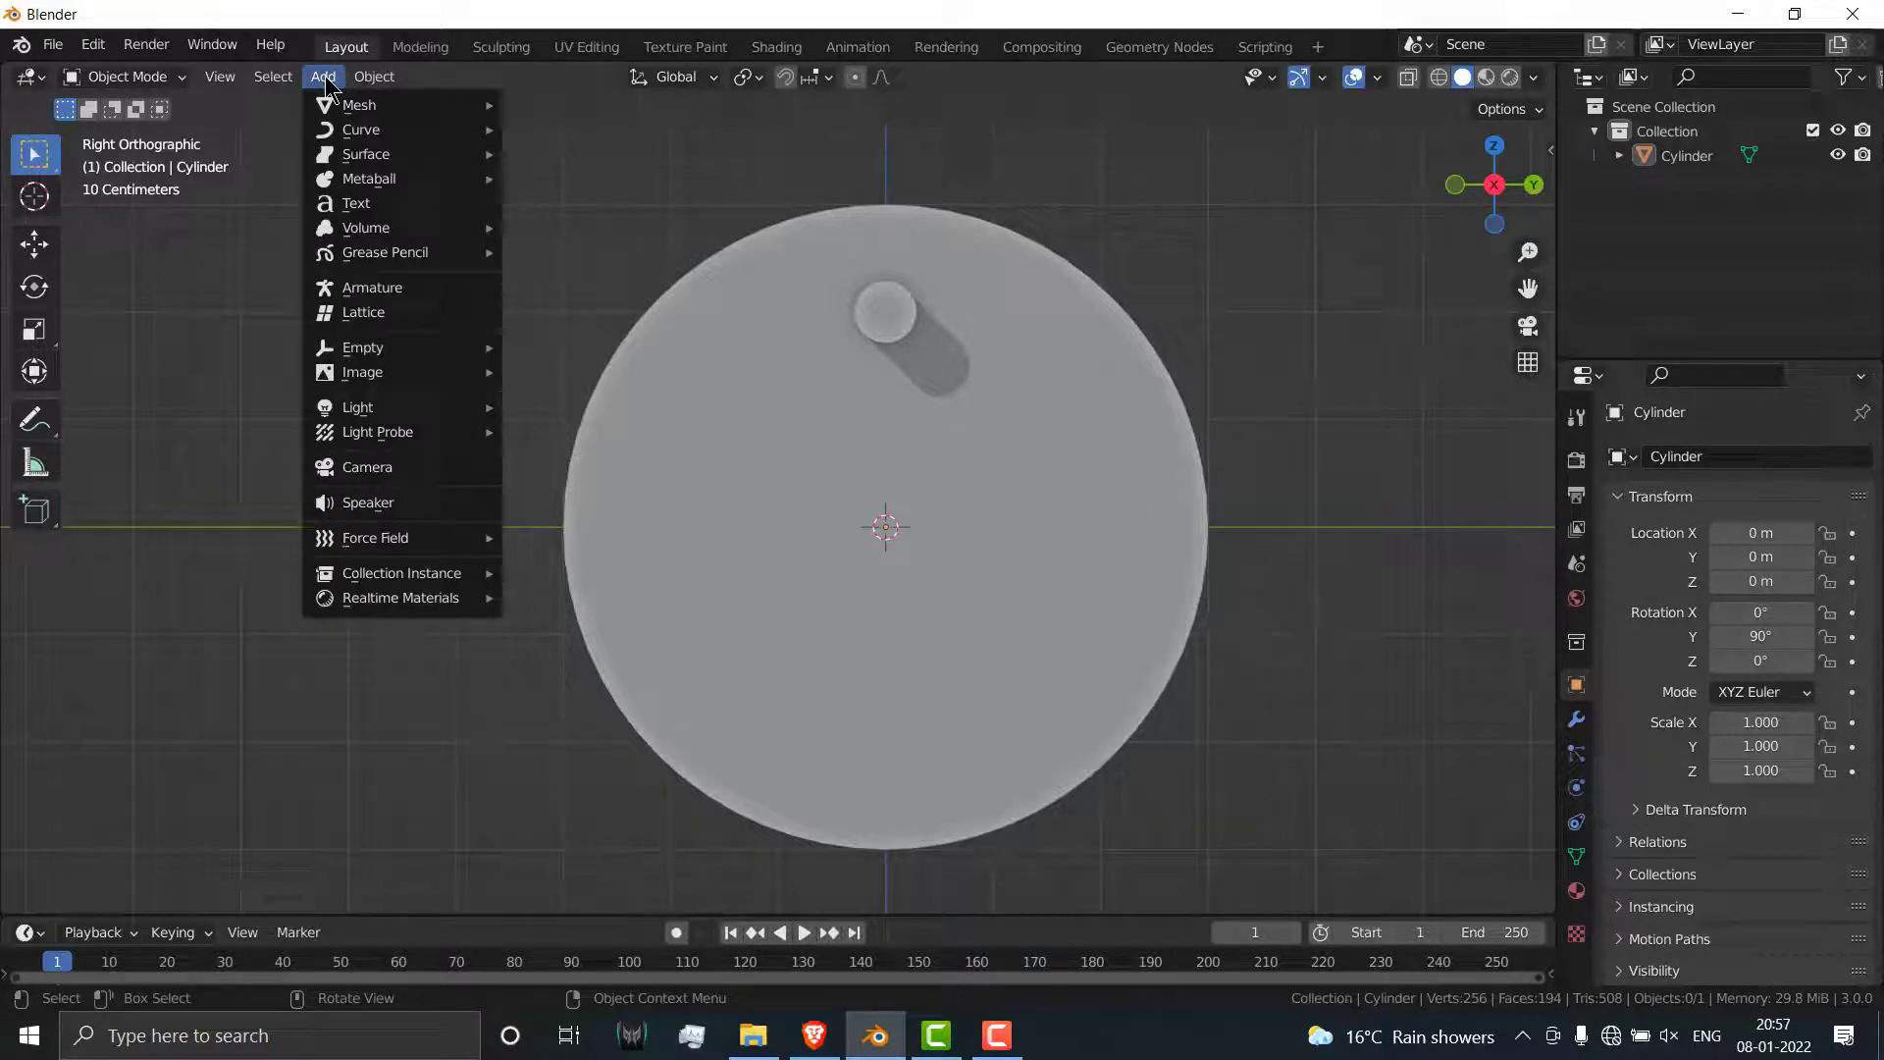
mouse_move(392, 104)
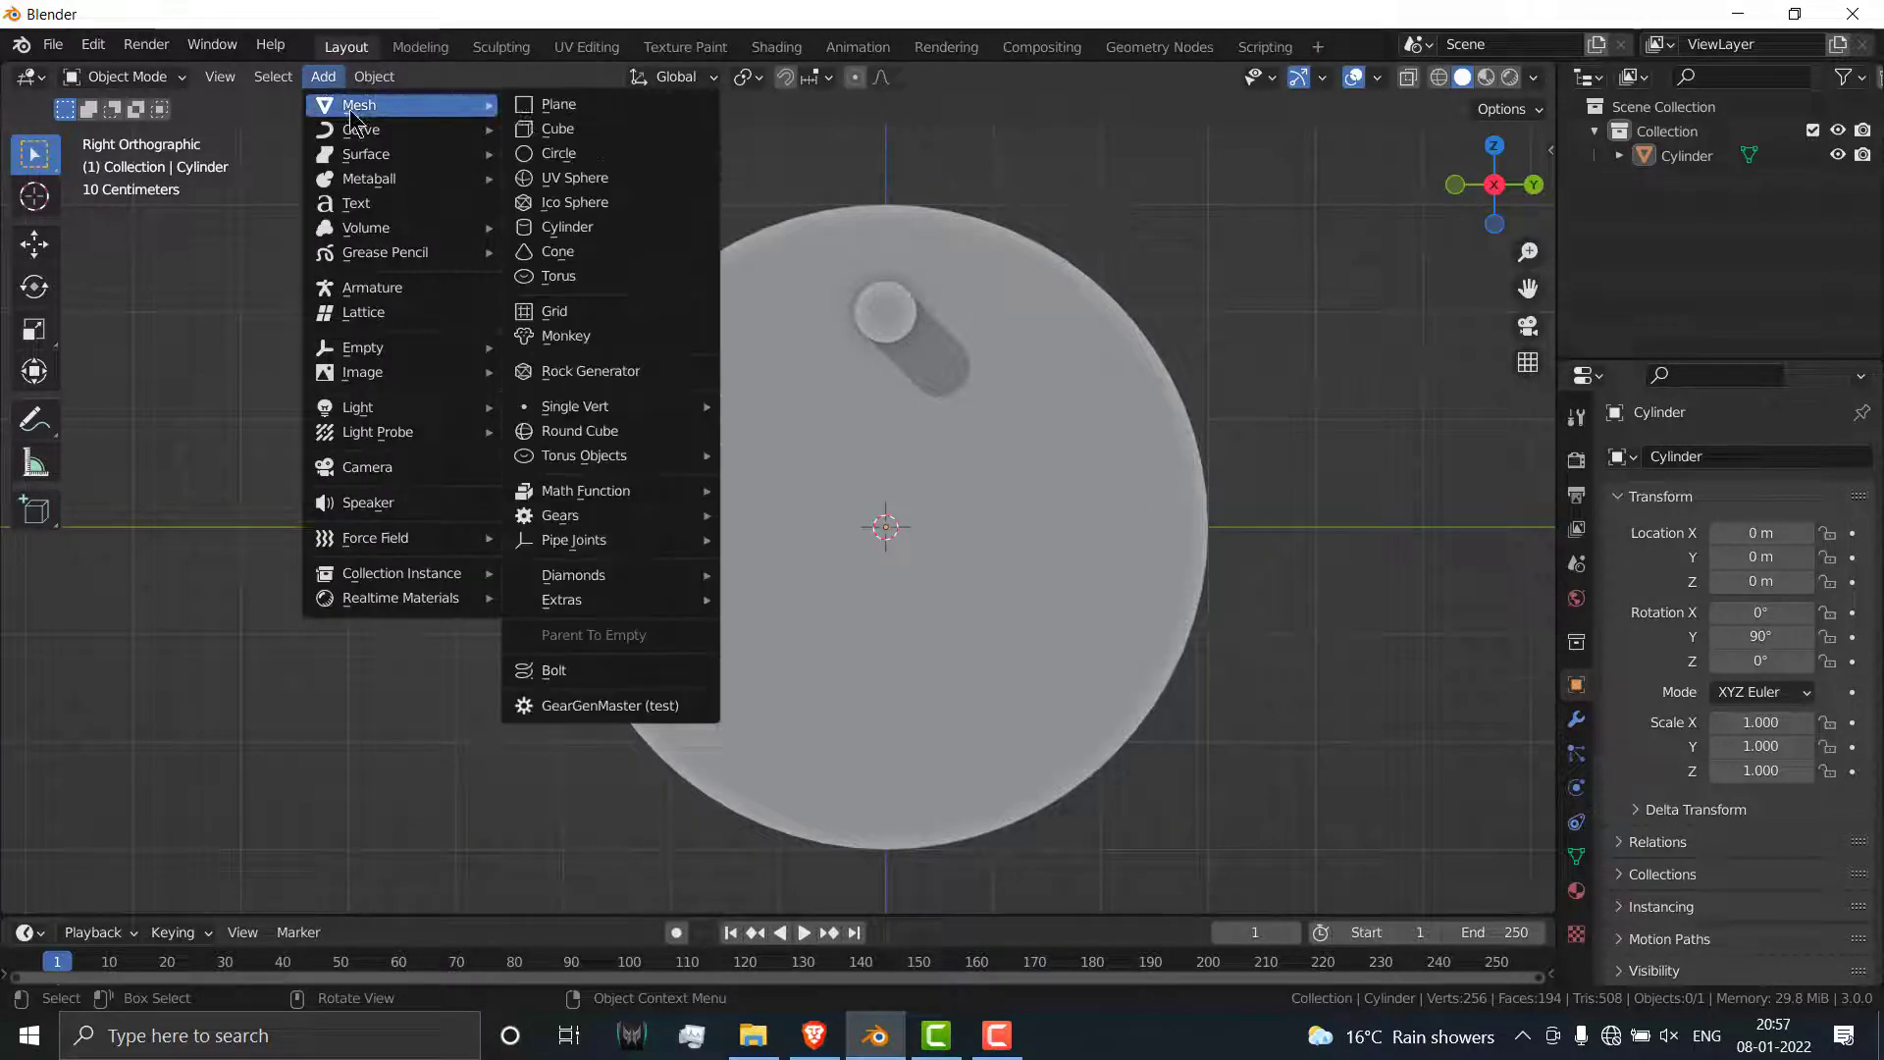
left_click(590, 105)
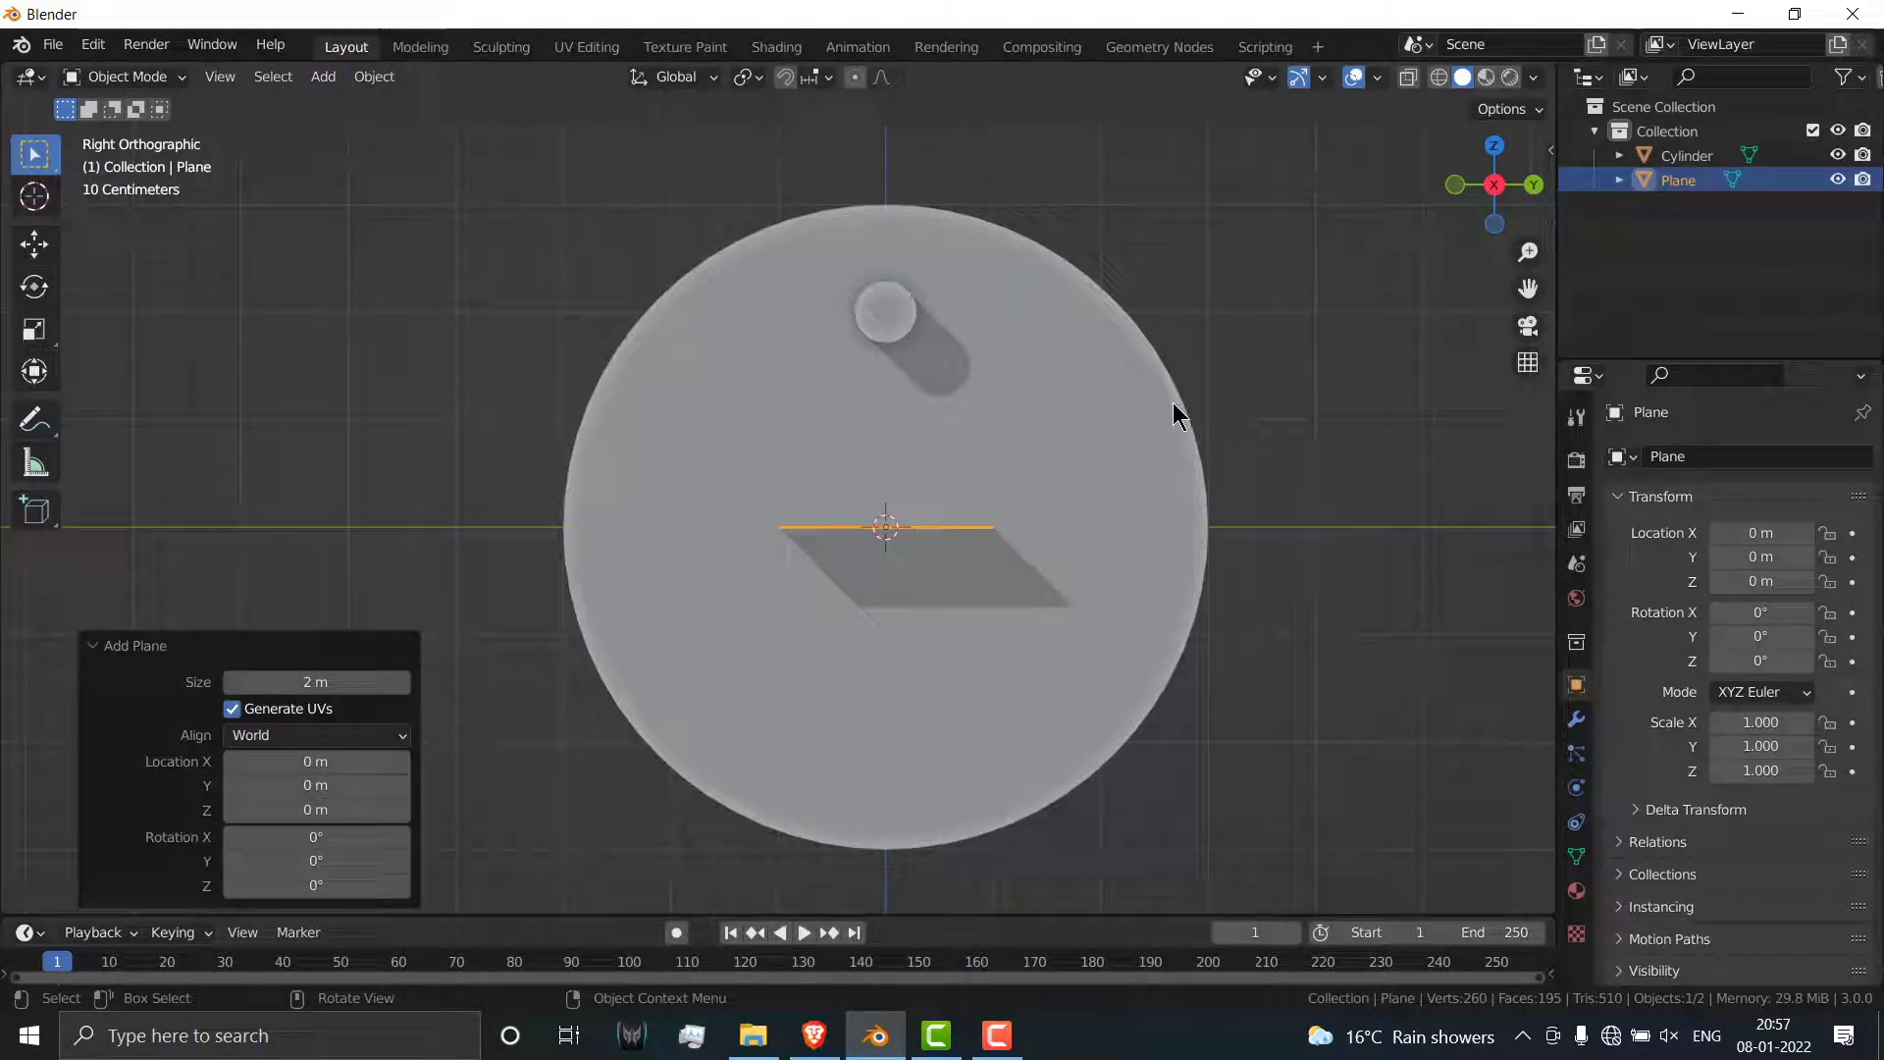
type("ry90")
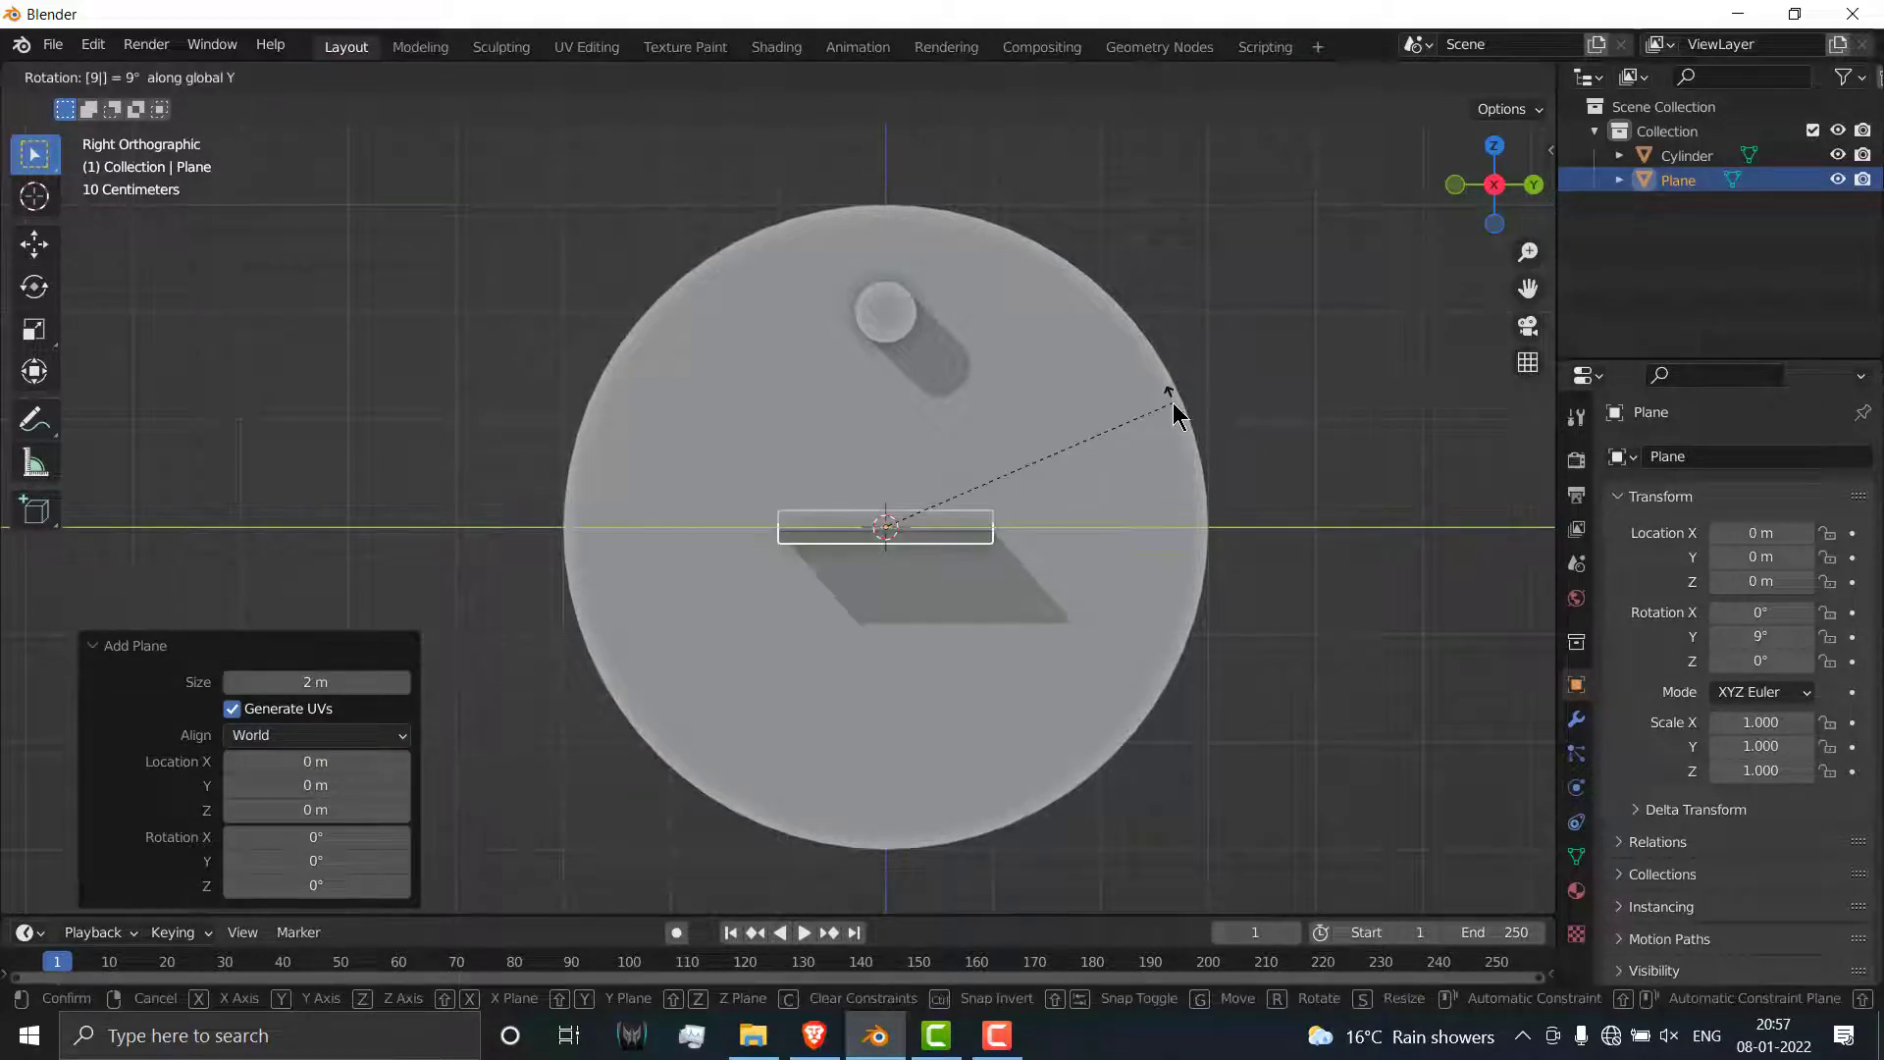
key("Return")
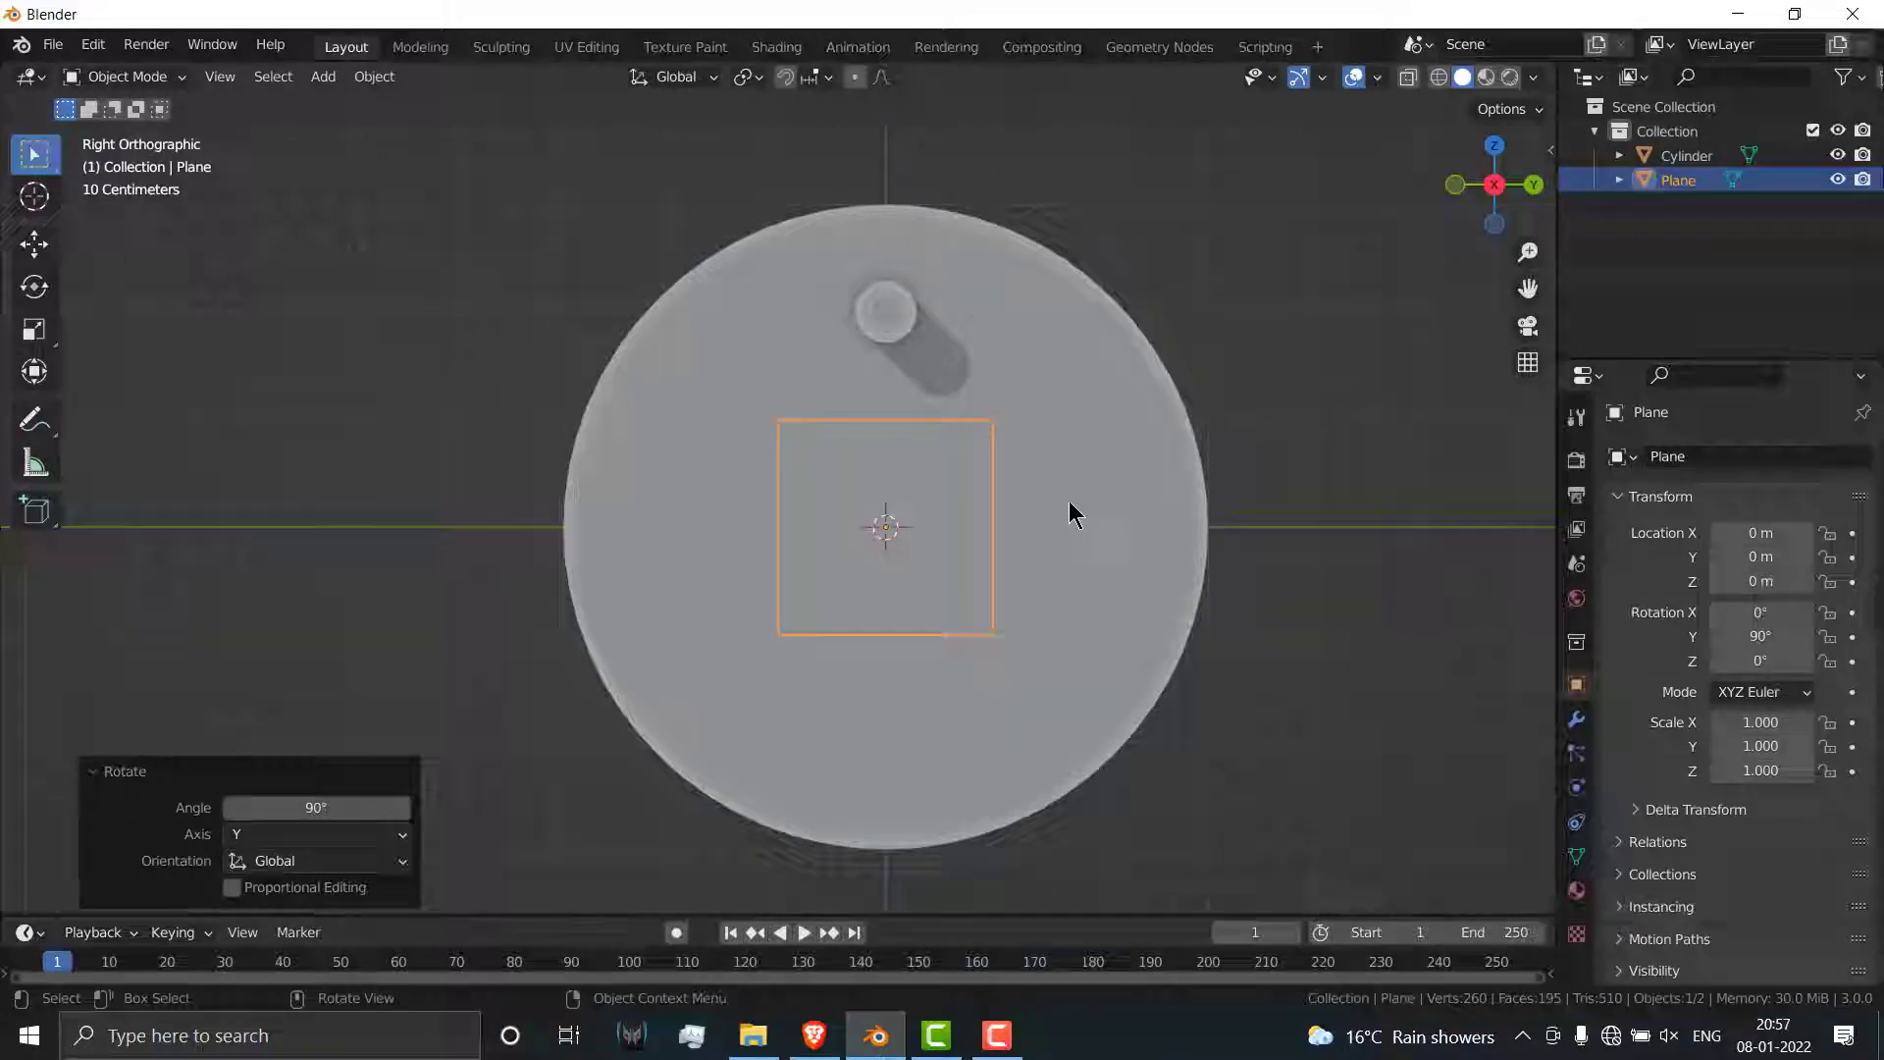
middle_click_drag(1073, 514, 800, 522)
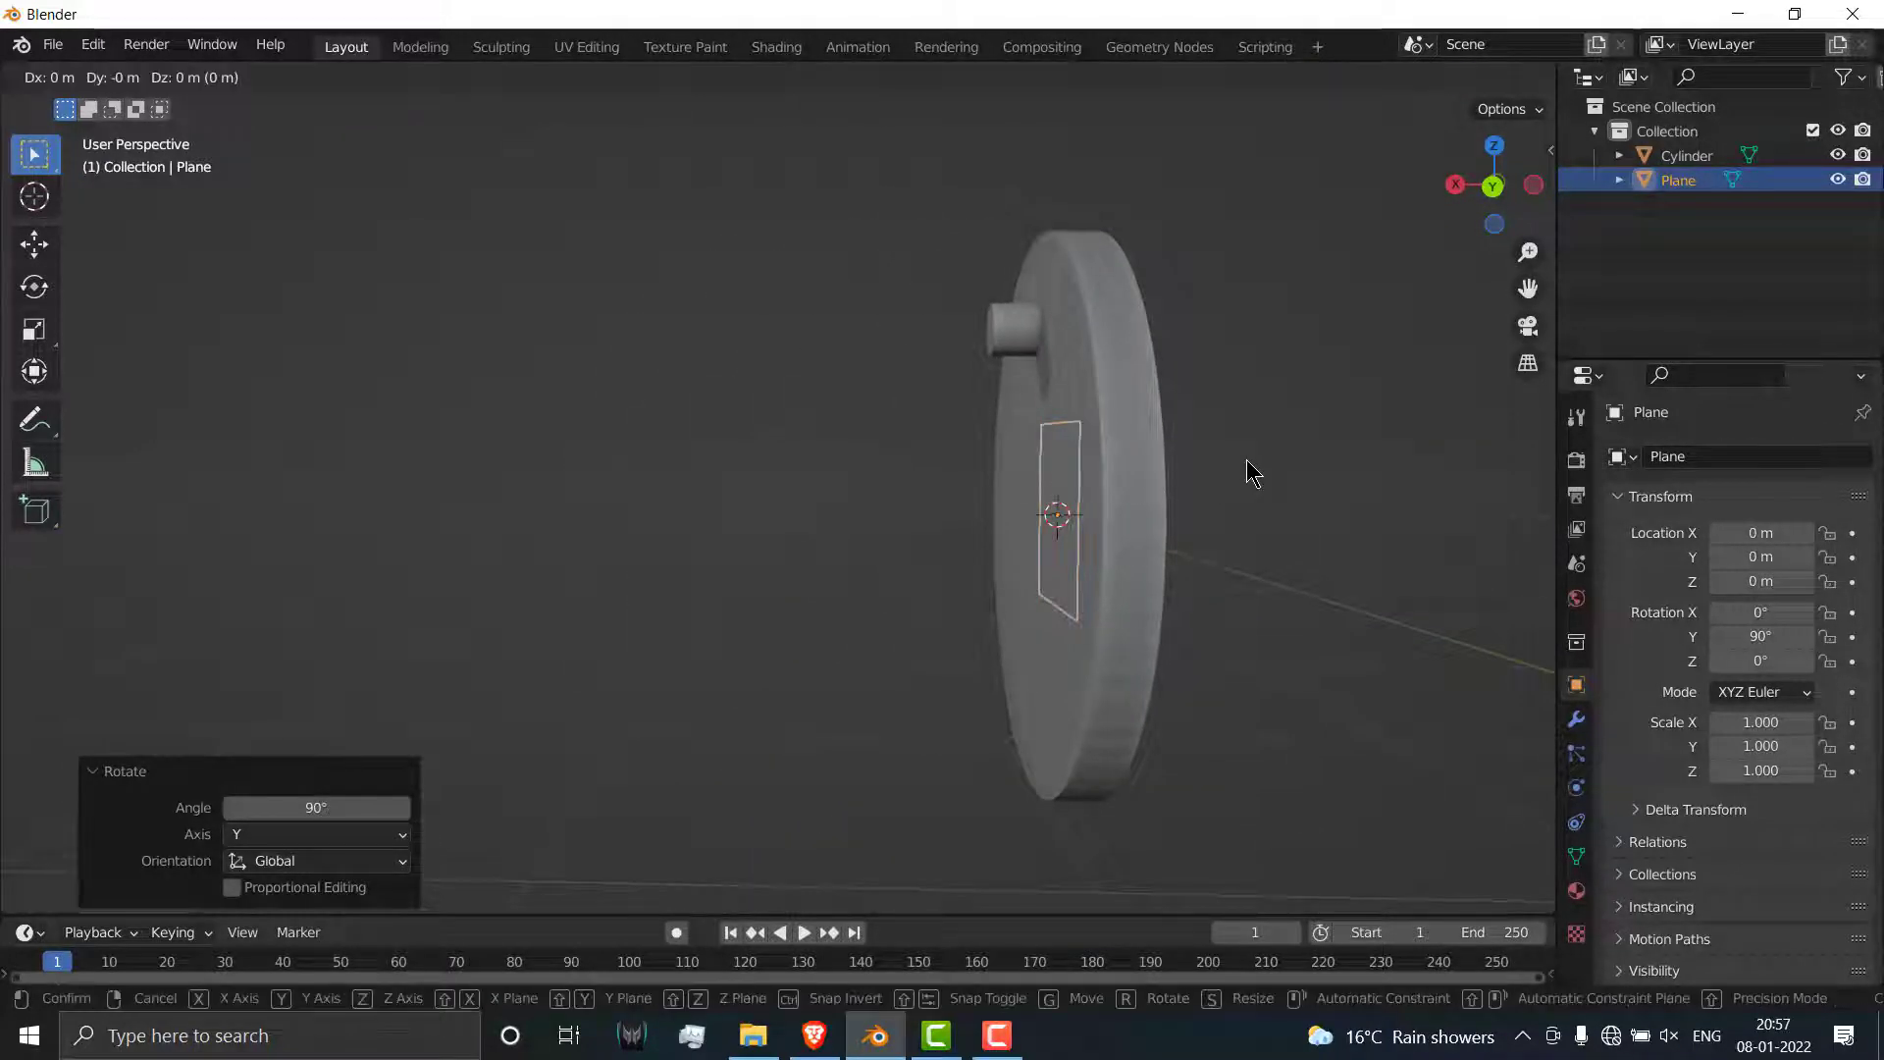
Step: Move the plane along X to sit just in front of the disc
key("g")
key("x")
left_click(1196, 482)
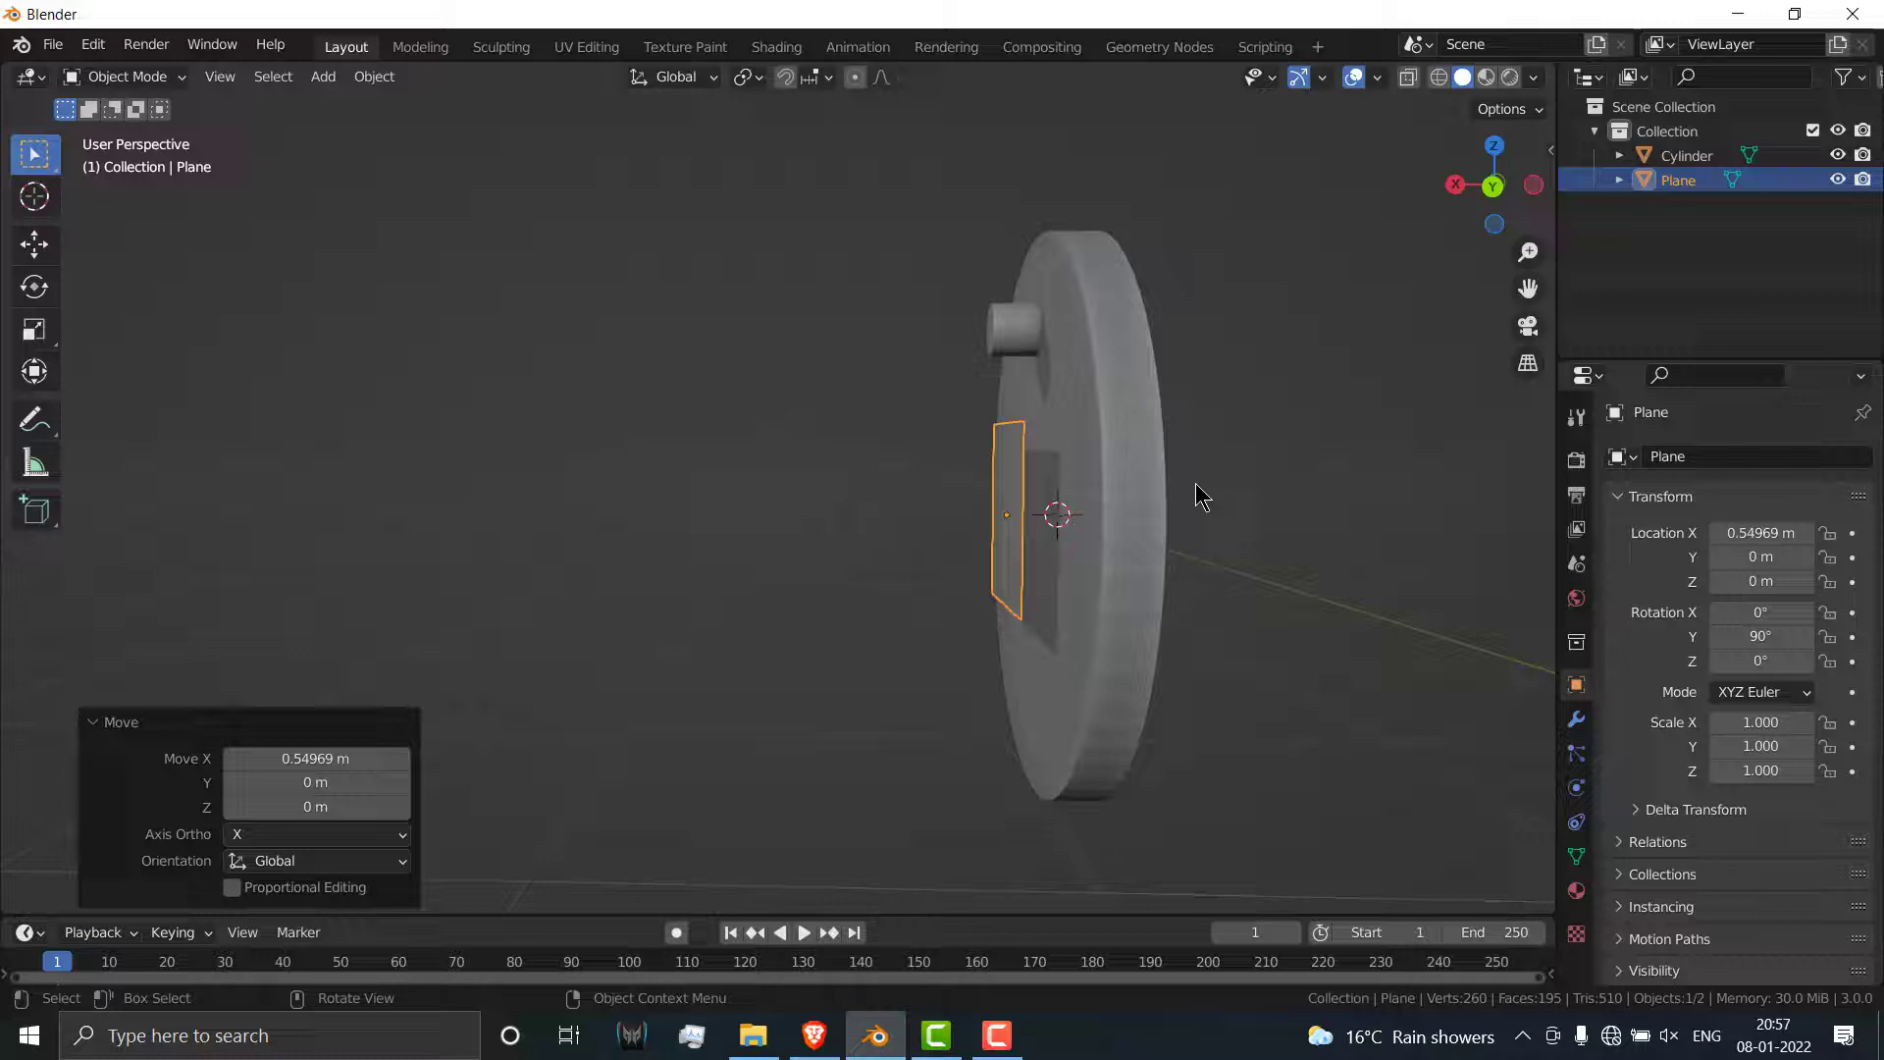
key("KP_3")
scroll(674, 484, "up", 3)
key("Home")
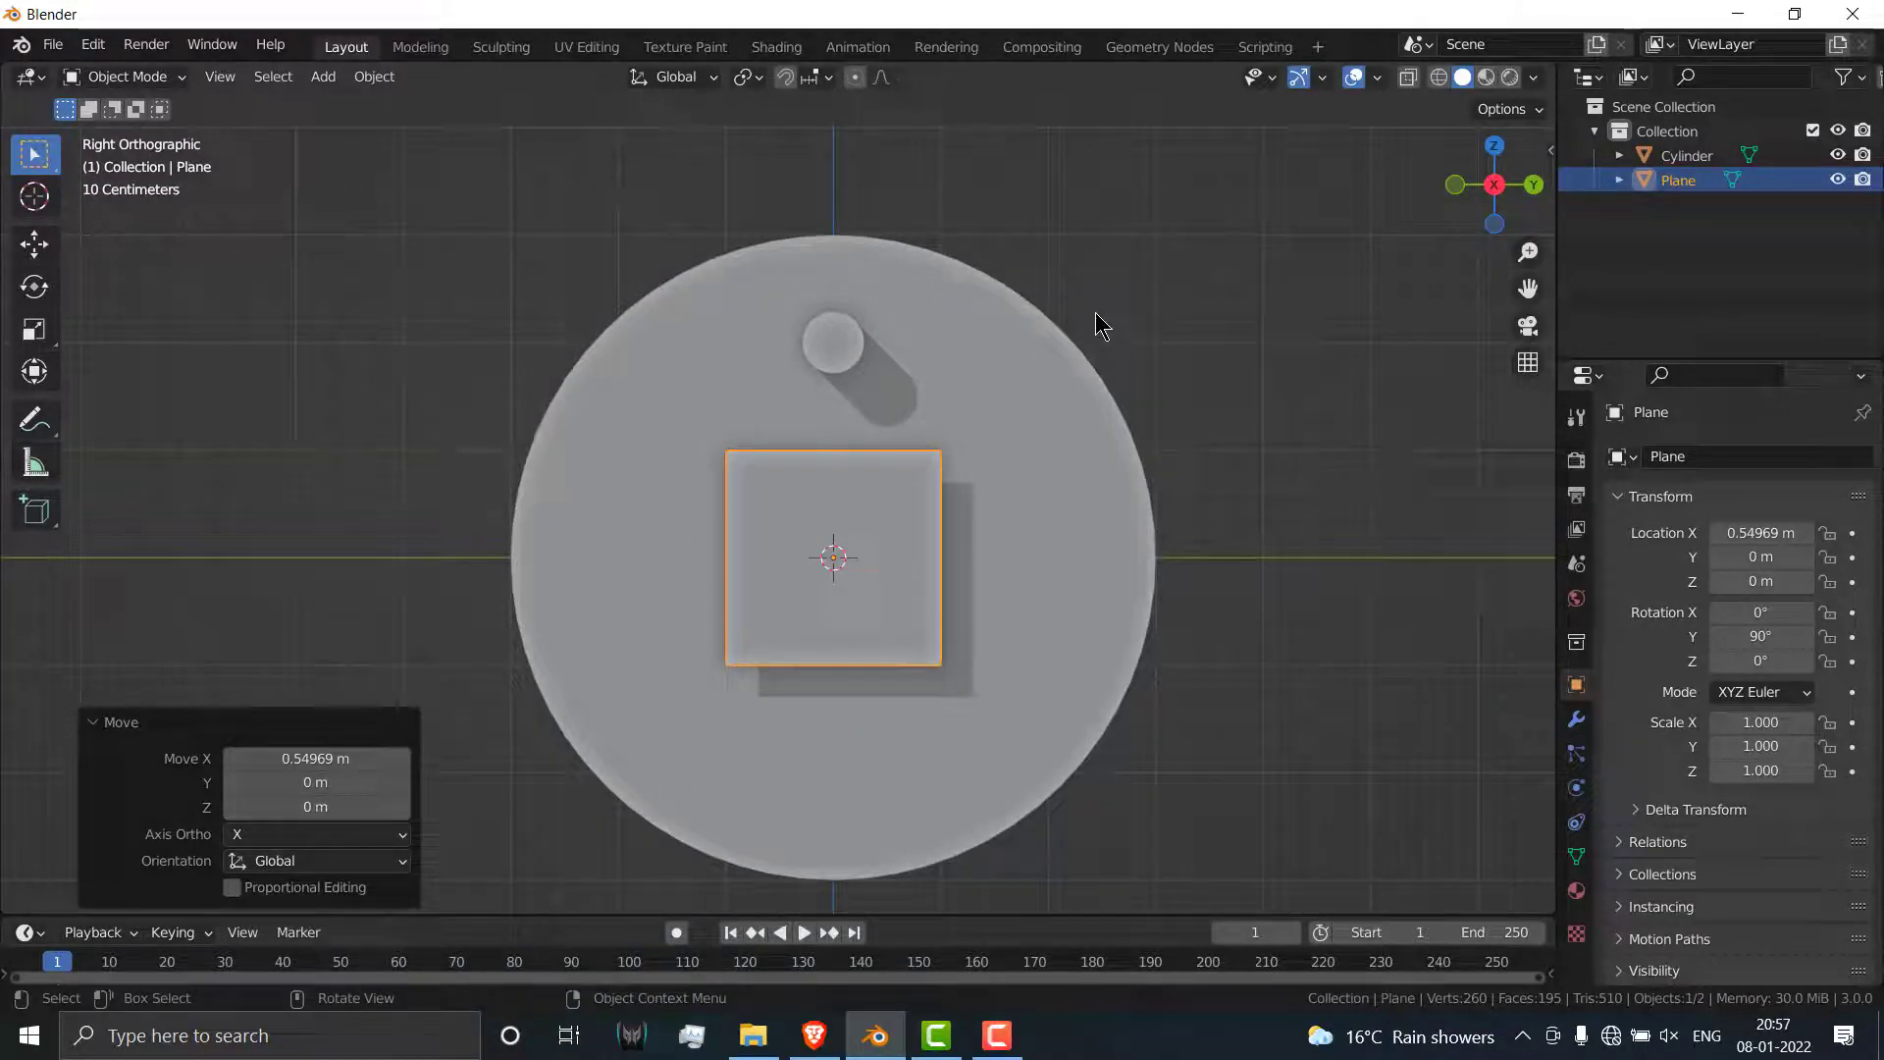
Step: Scale the plane to 2.405 on Z and 0.505 on Y, then lengthen it slightly on Z
key("s")
key("z")
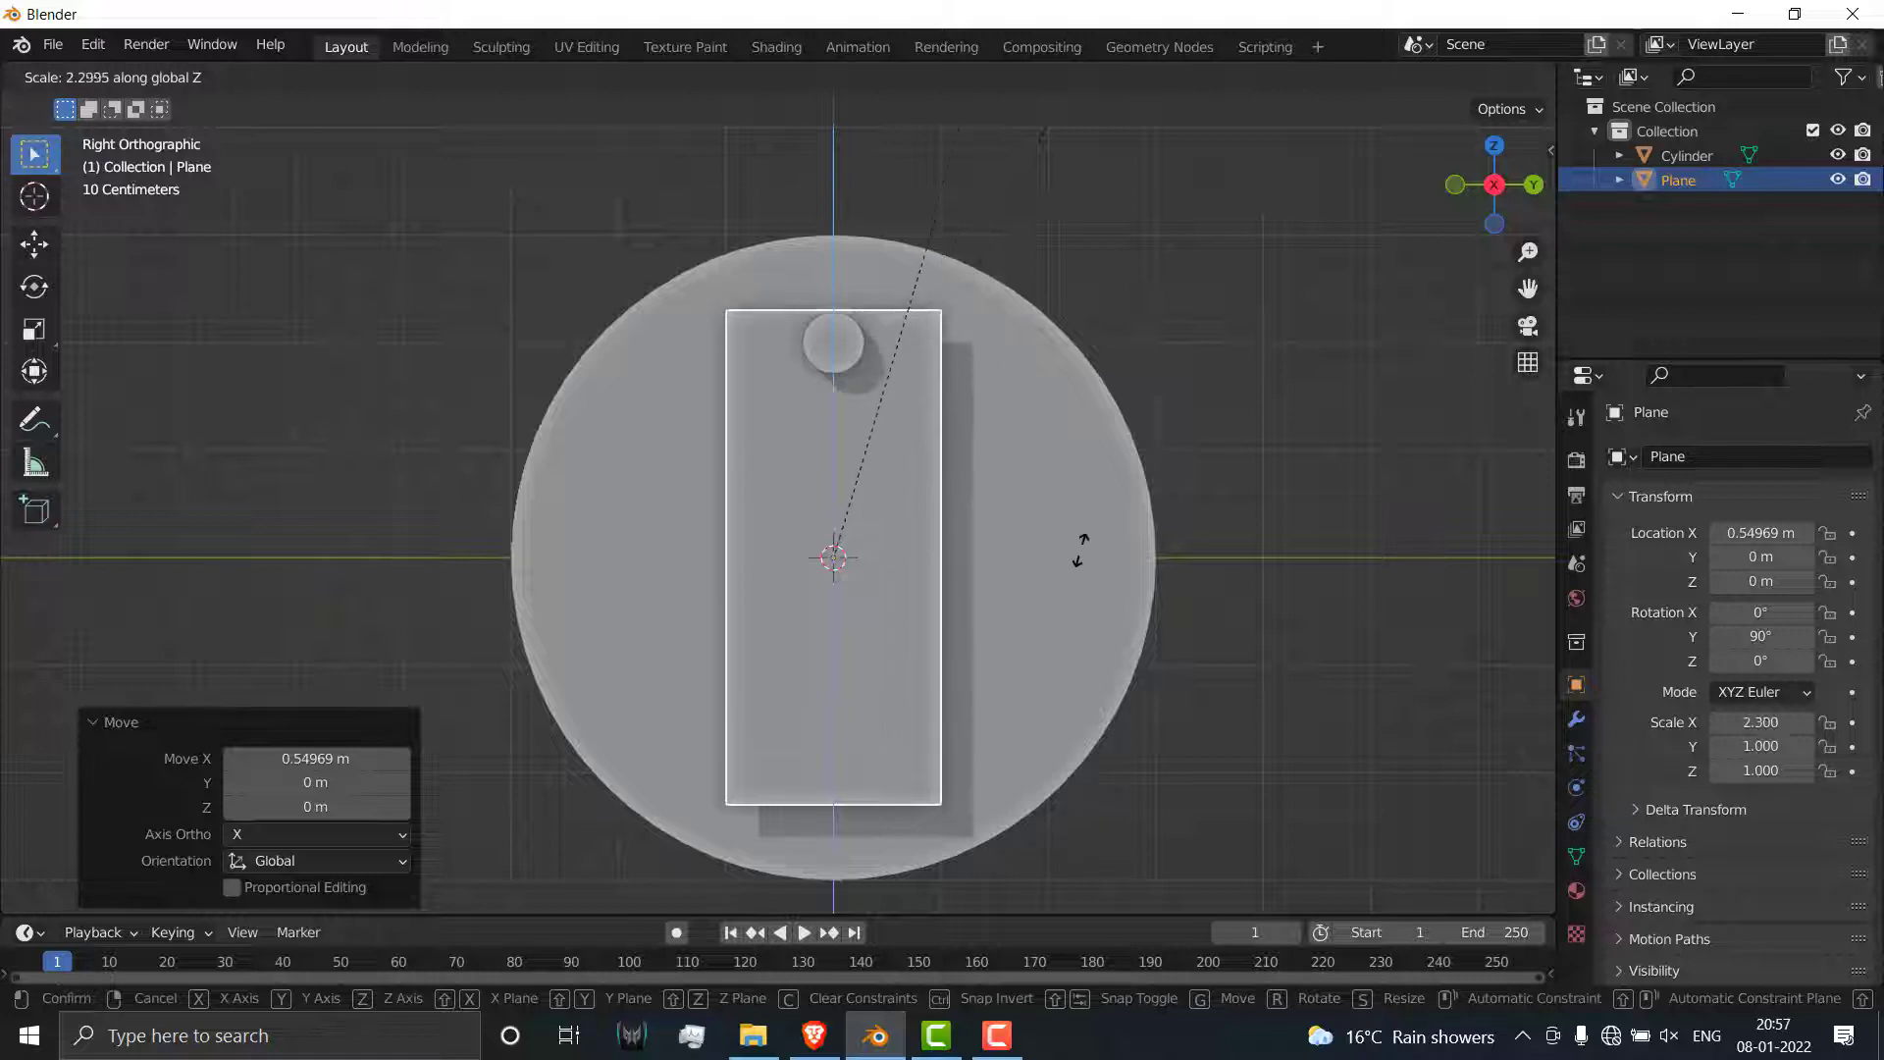
left_click(1080, 511)
scroll(901, 364, "up", 2)
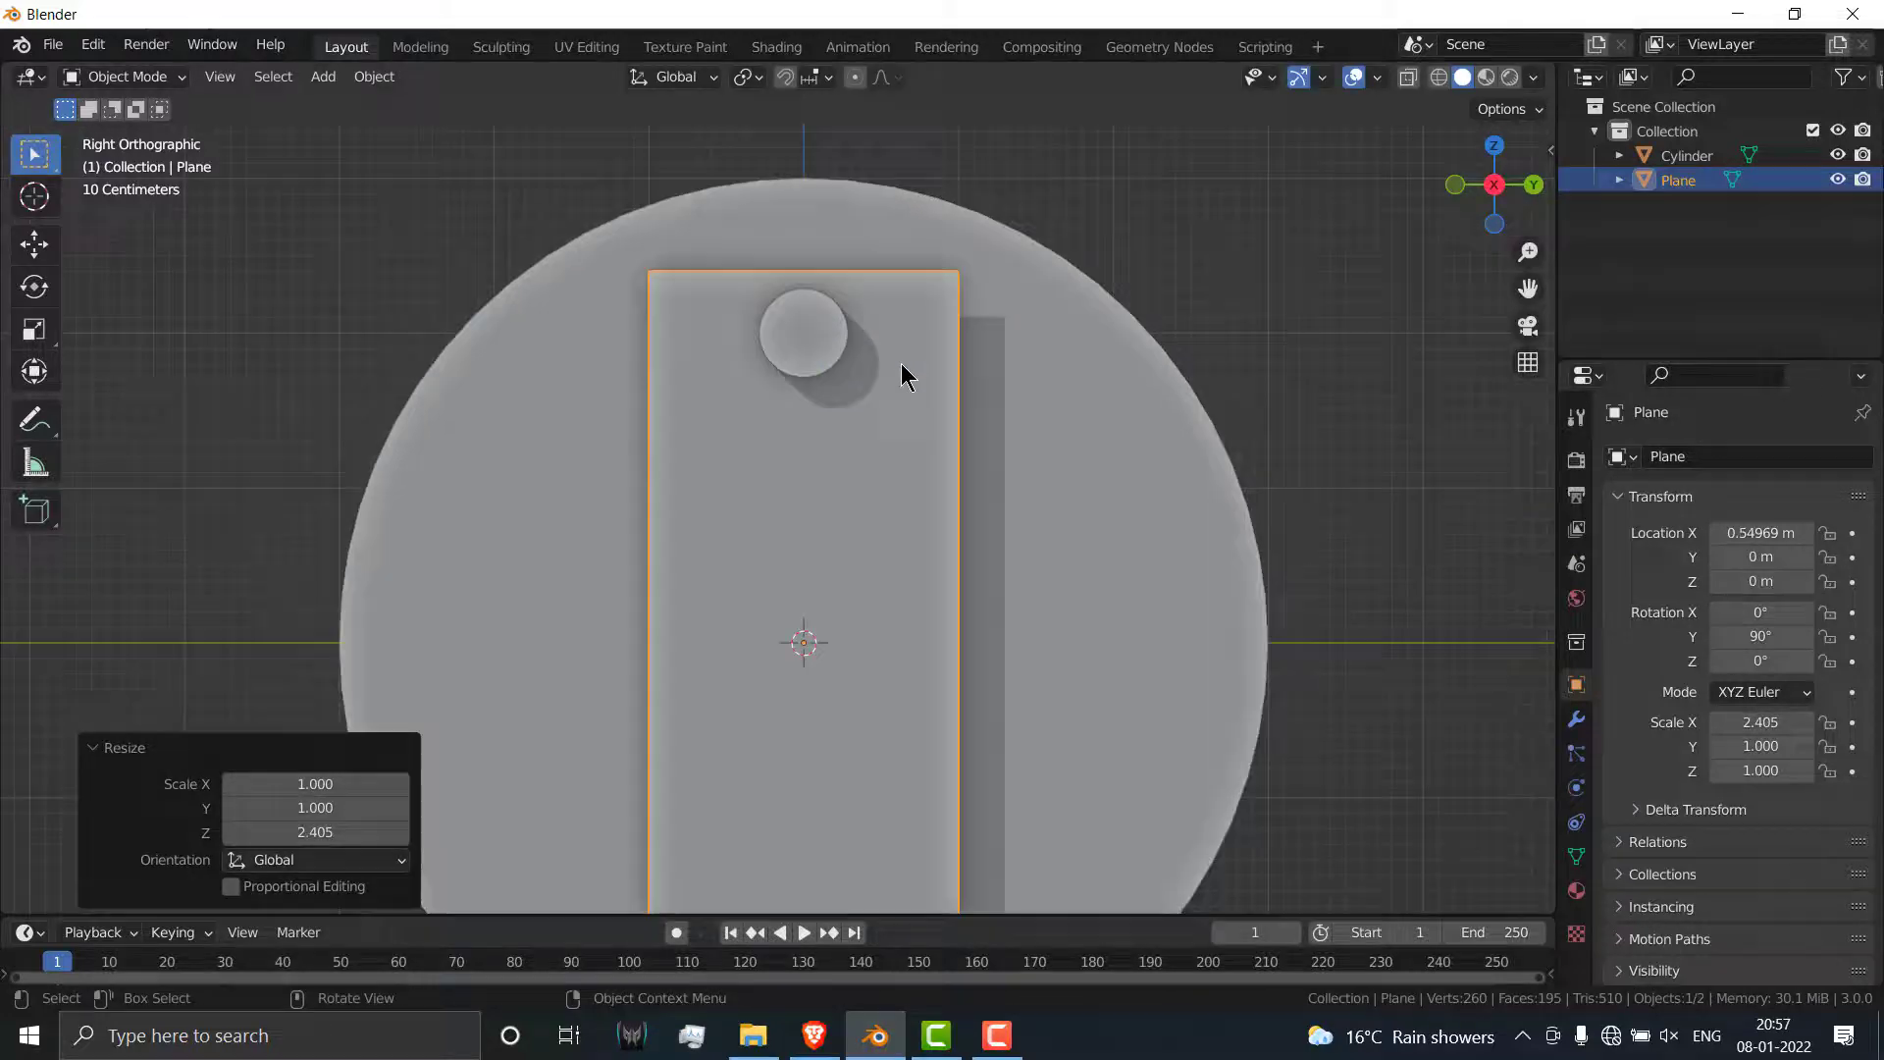
scroll(1064, 421, "down", 2)
key("s")
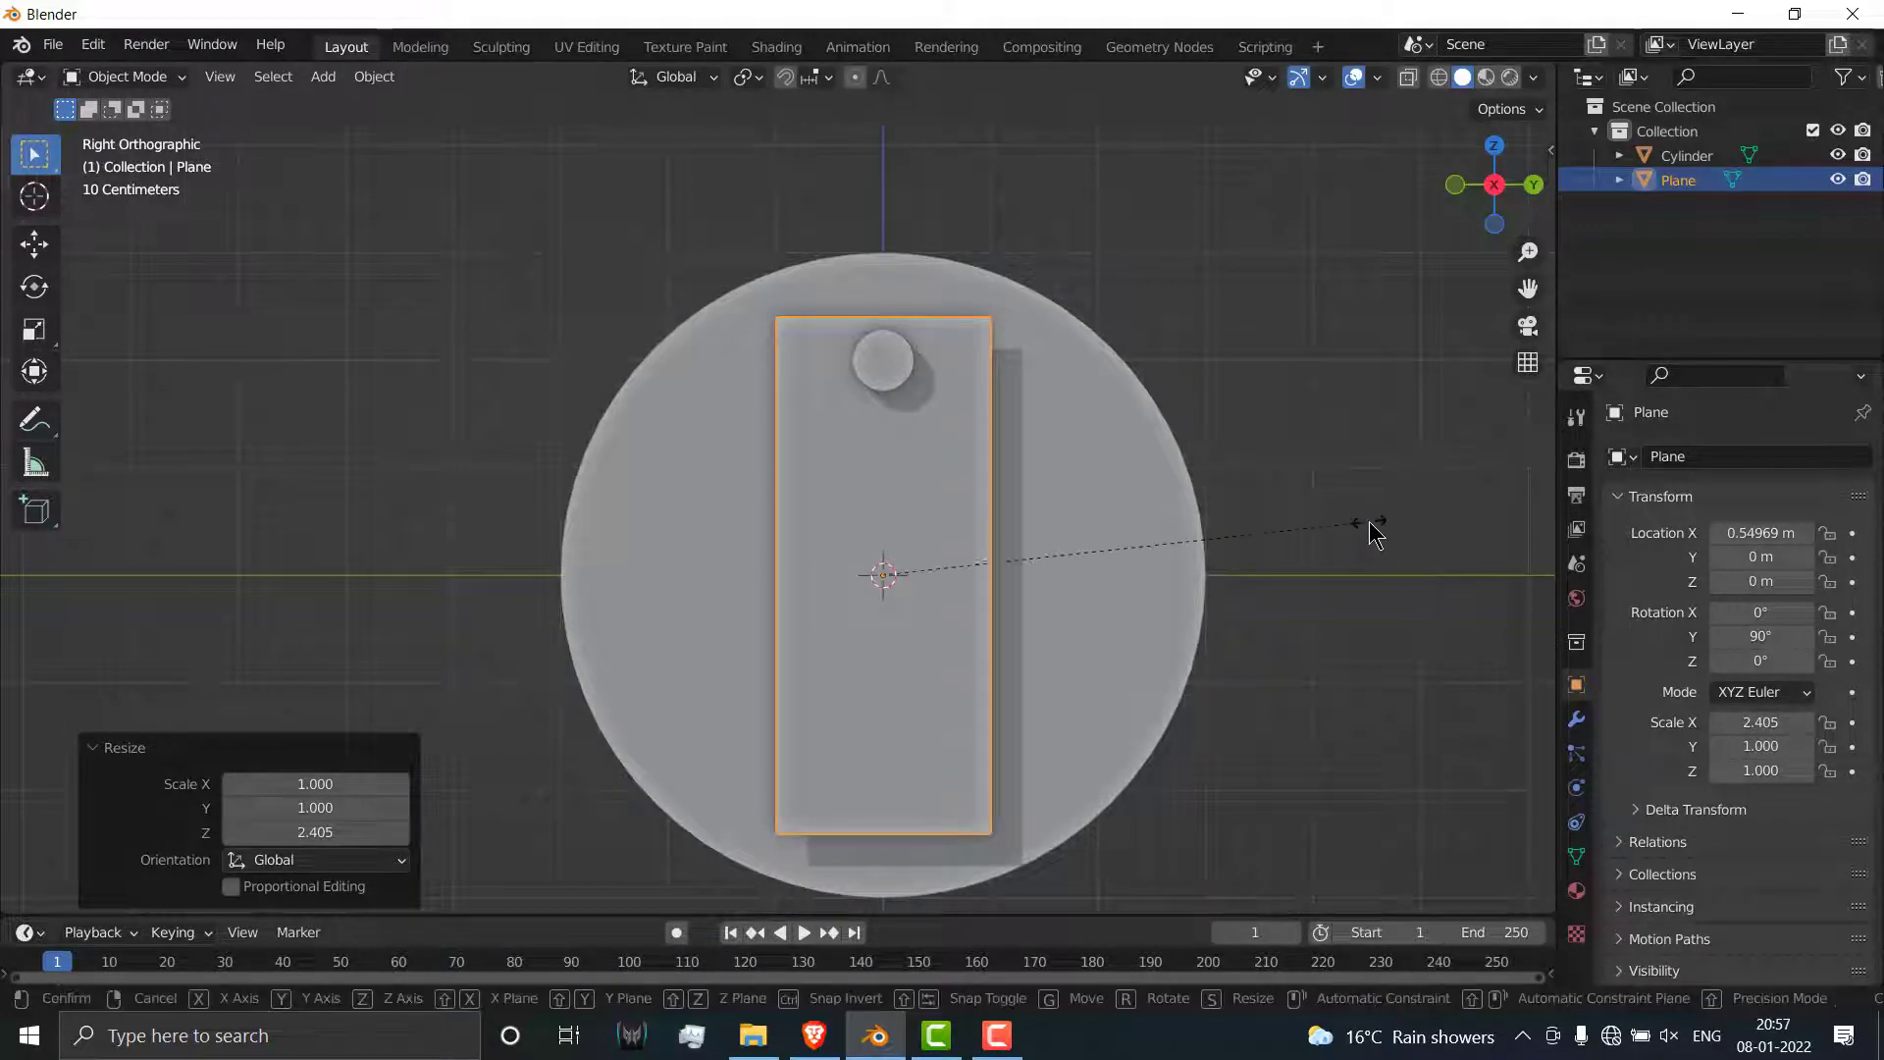
key("y")
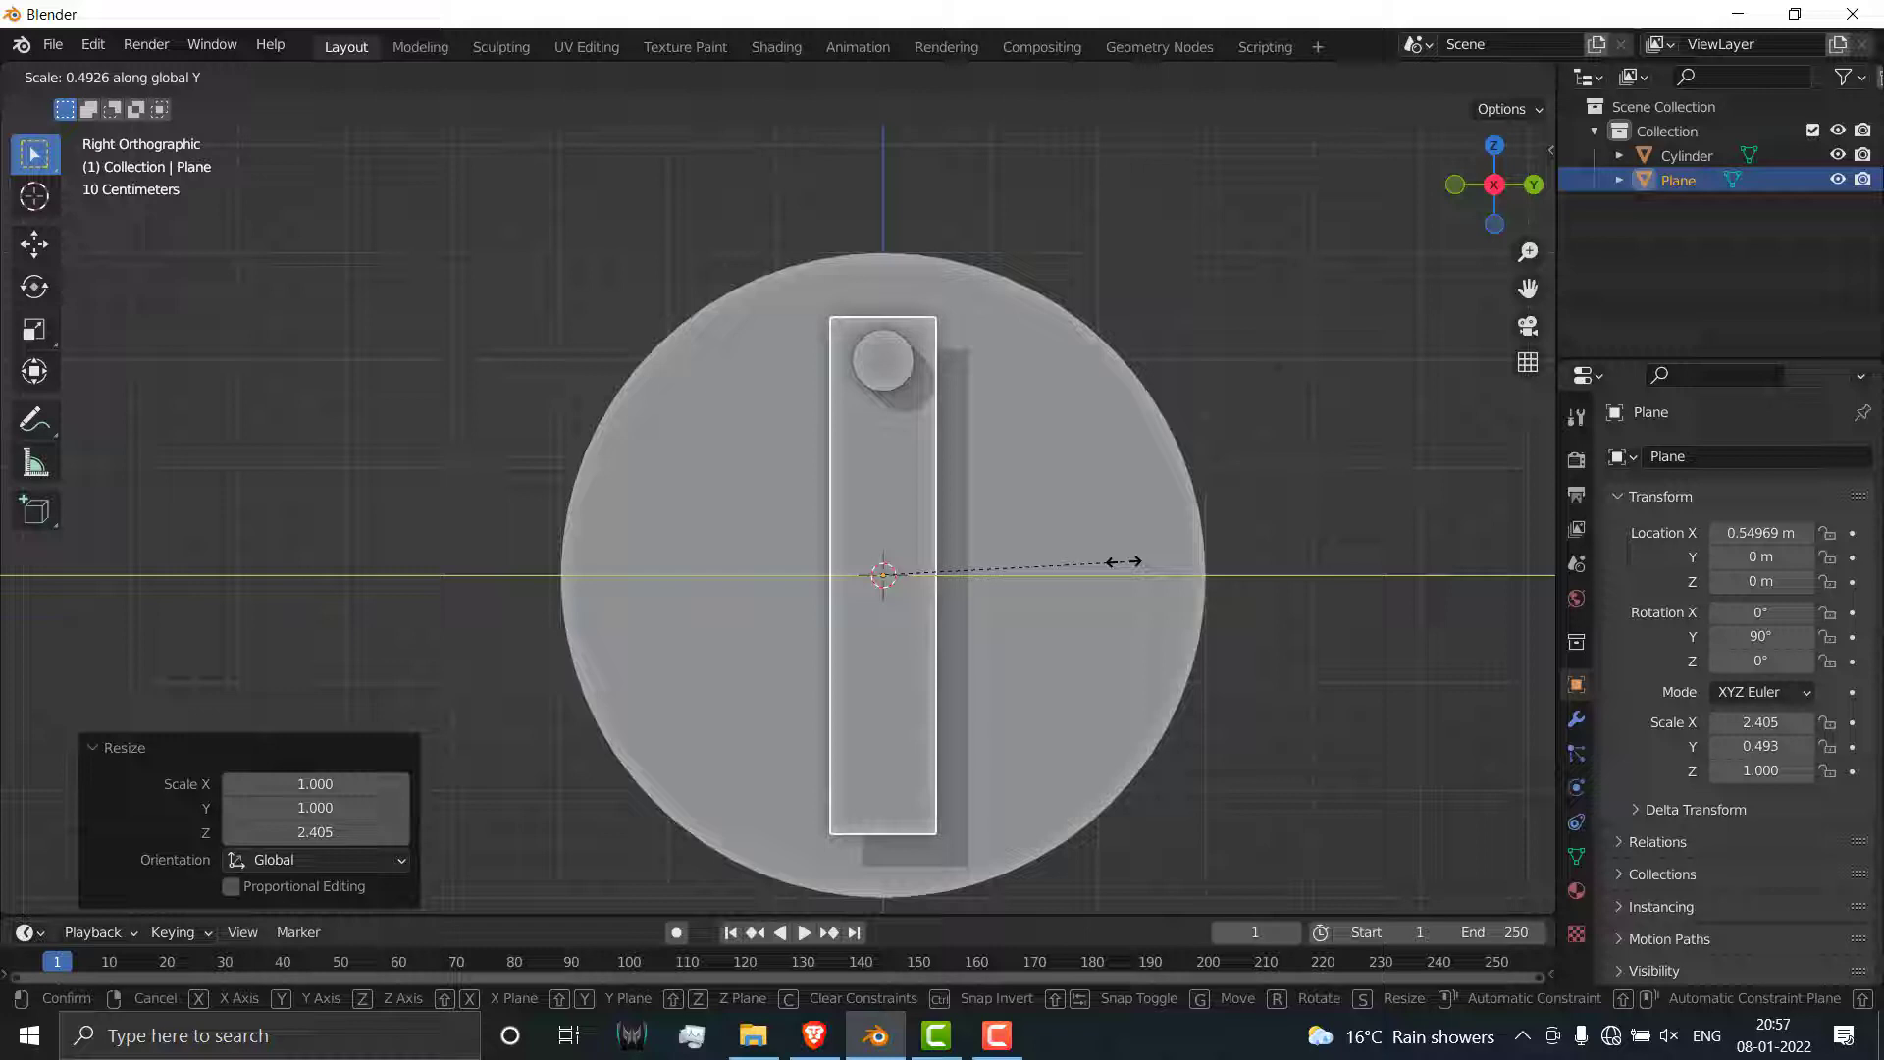
left_click(1132, 567)
key("s")
key("z")
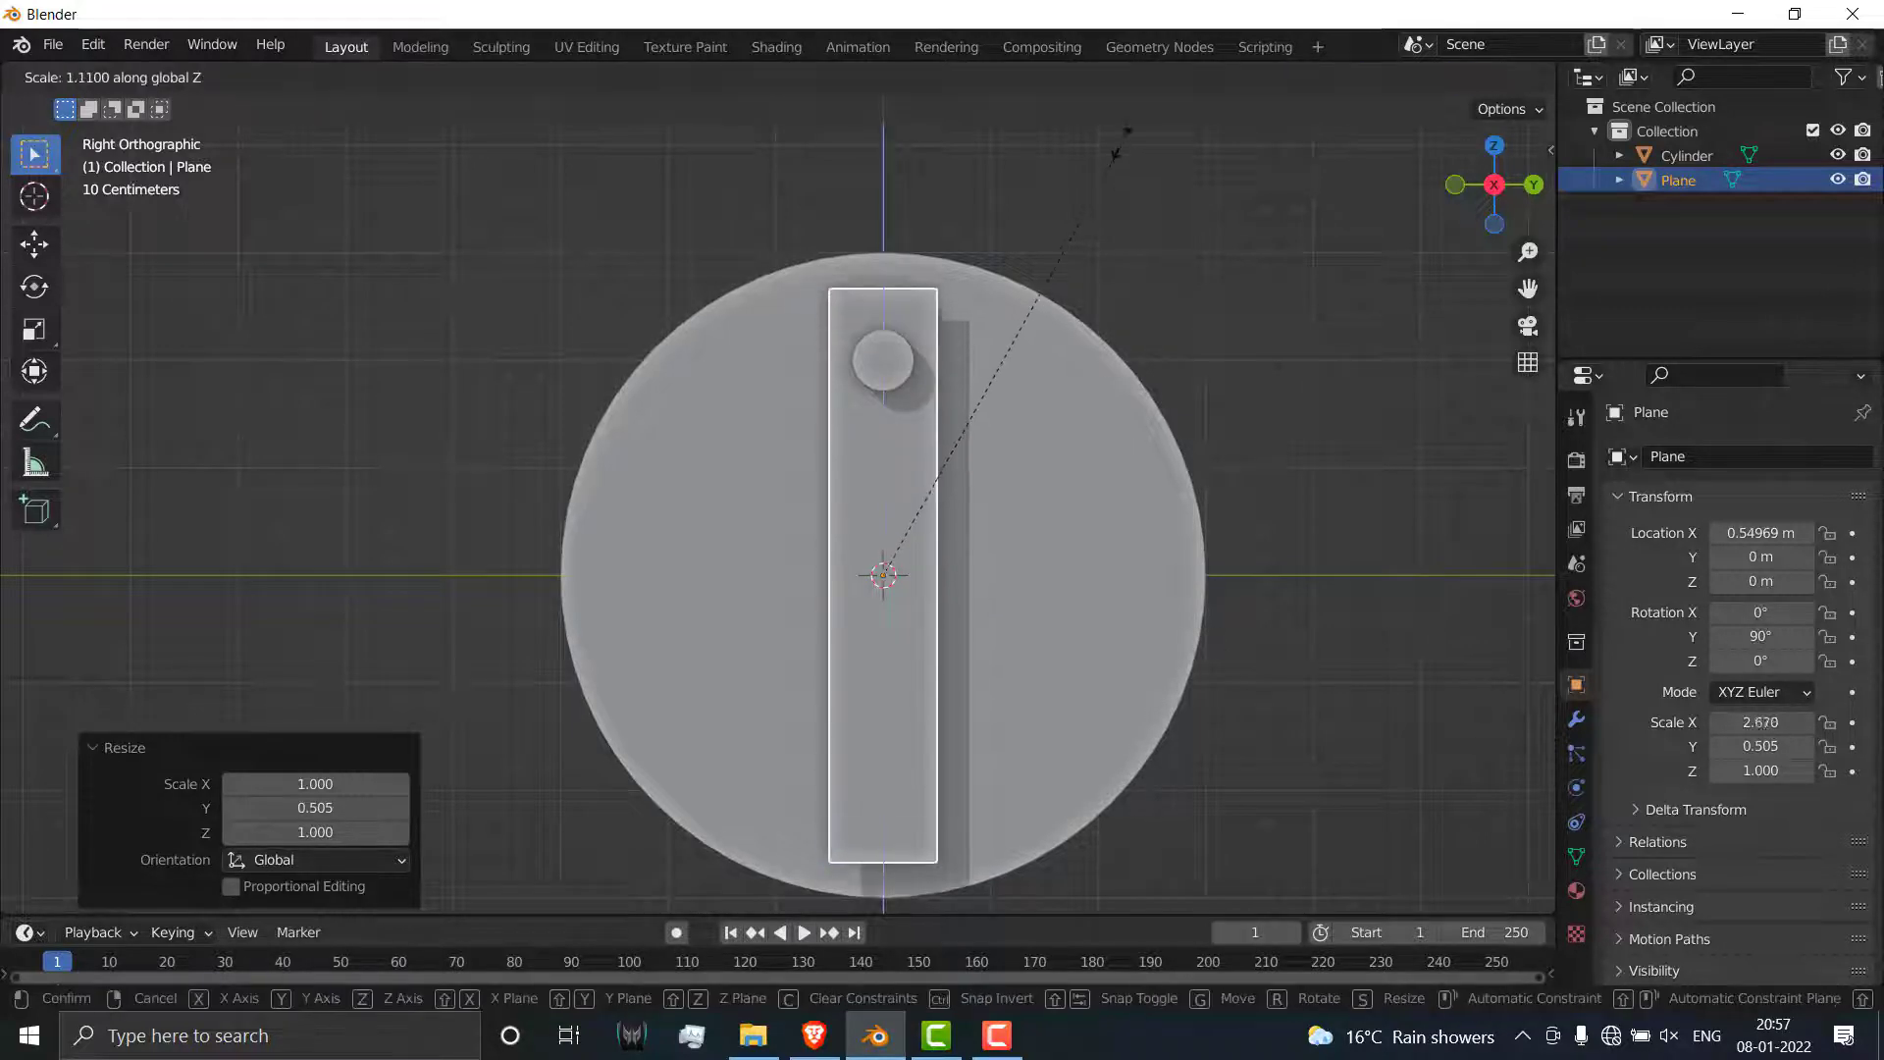
left_click(1116, 188)
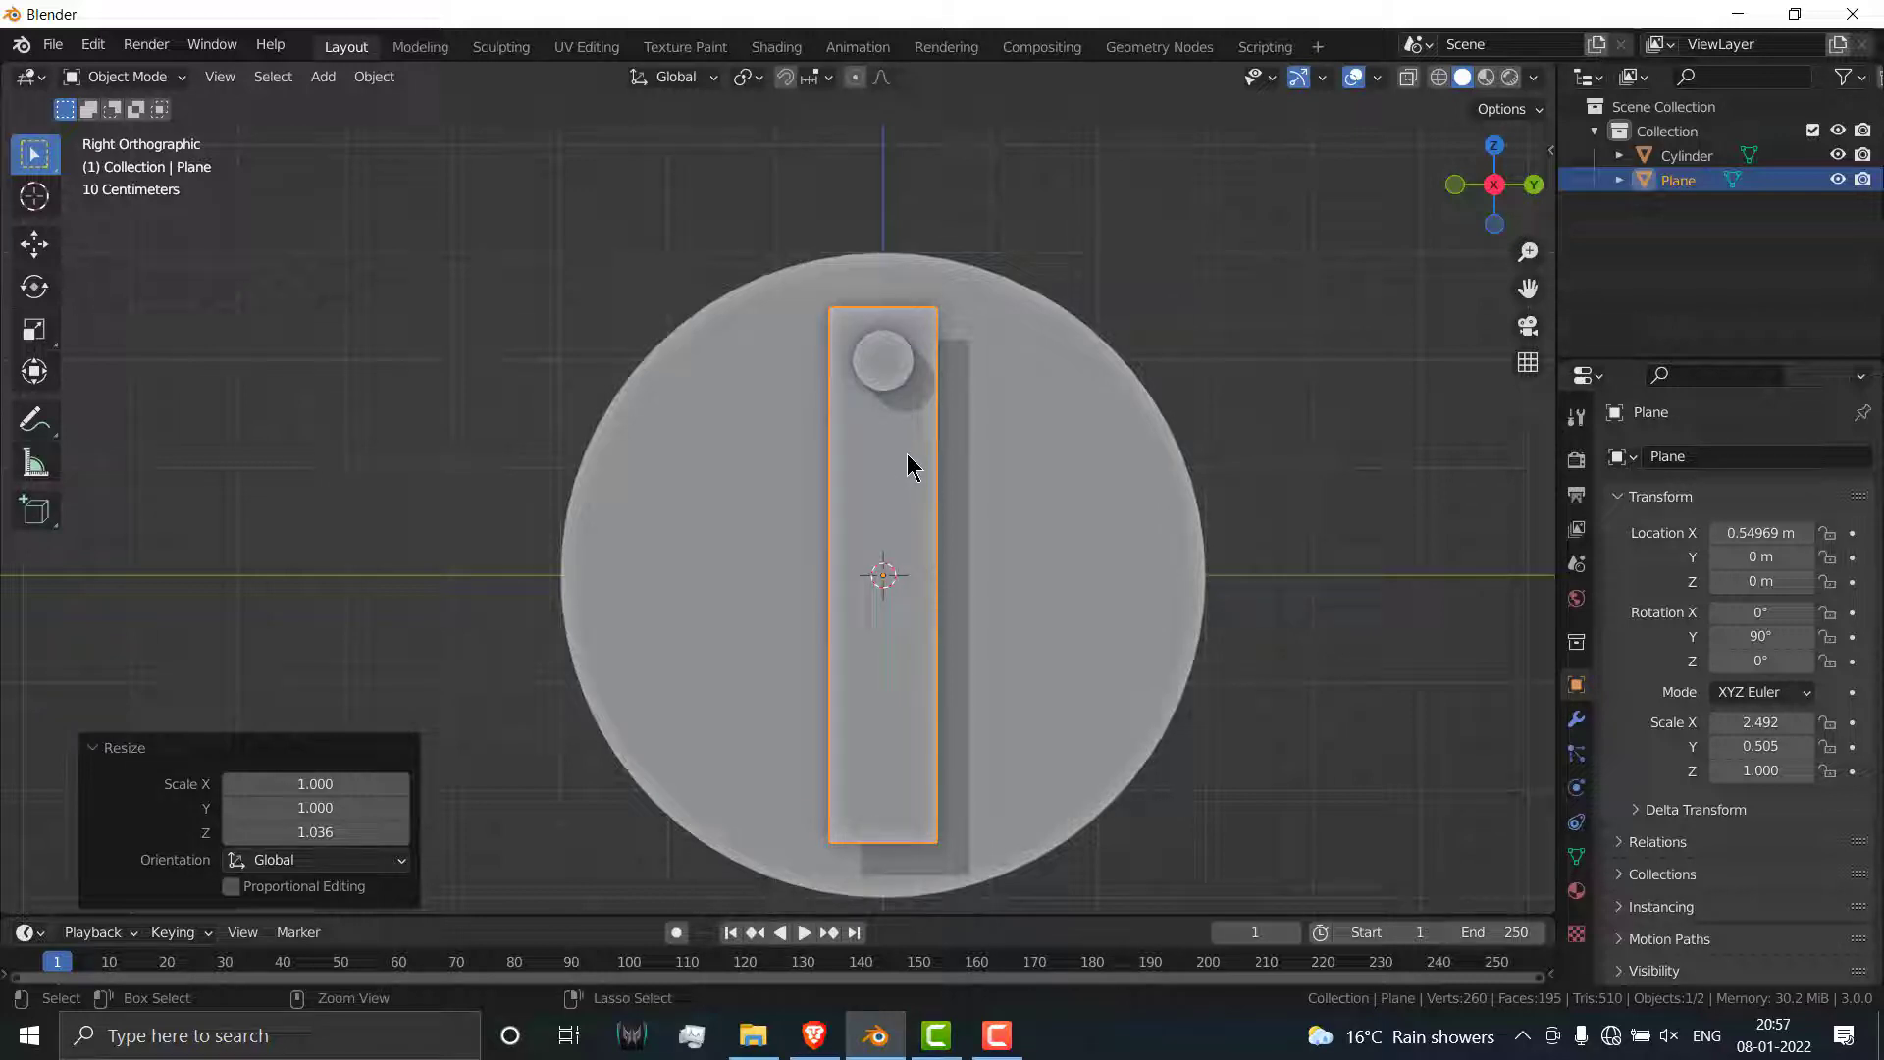
Step: Apply the strip's scale, then bevel its vertices 0.466 m with 5 segments into a rounded slot
key("ctrl+a")
left_click(913, 504)
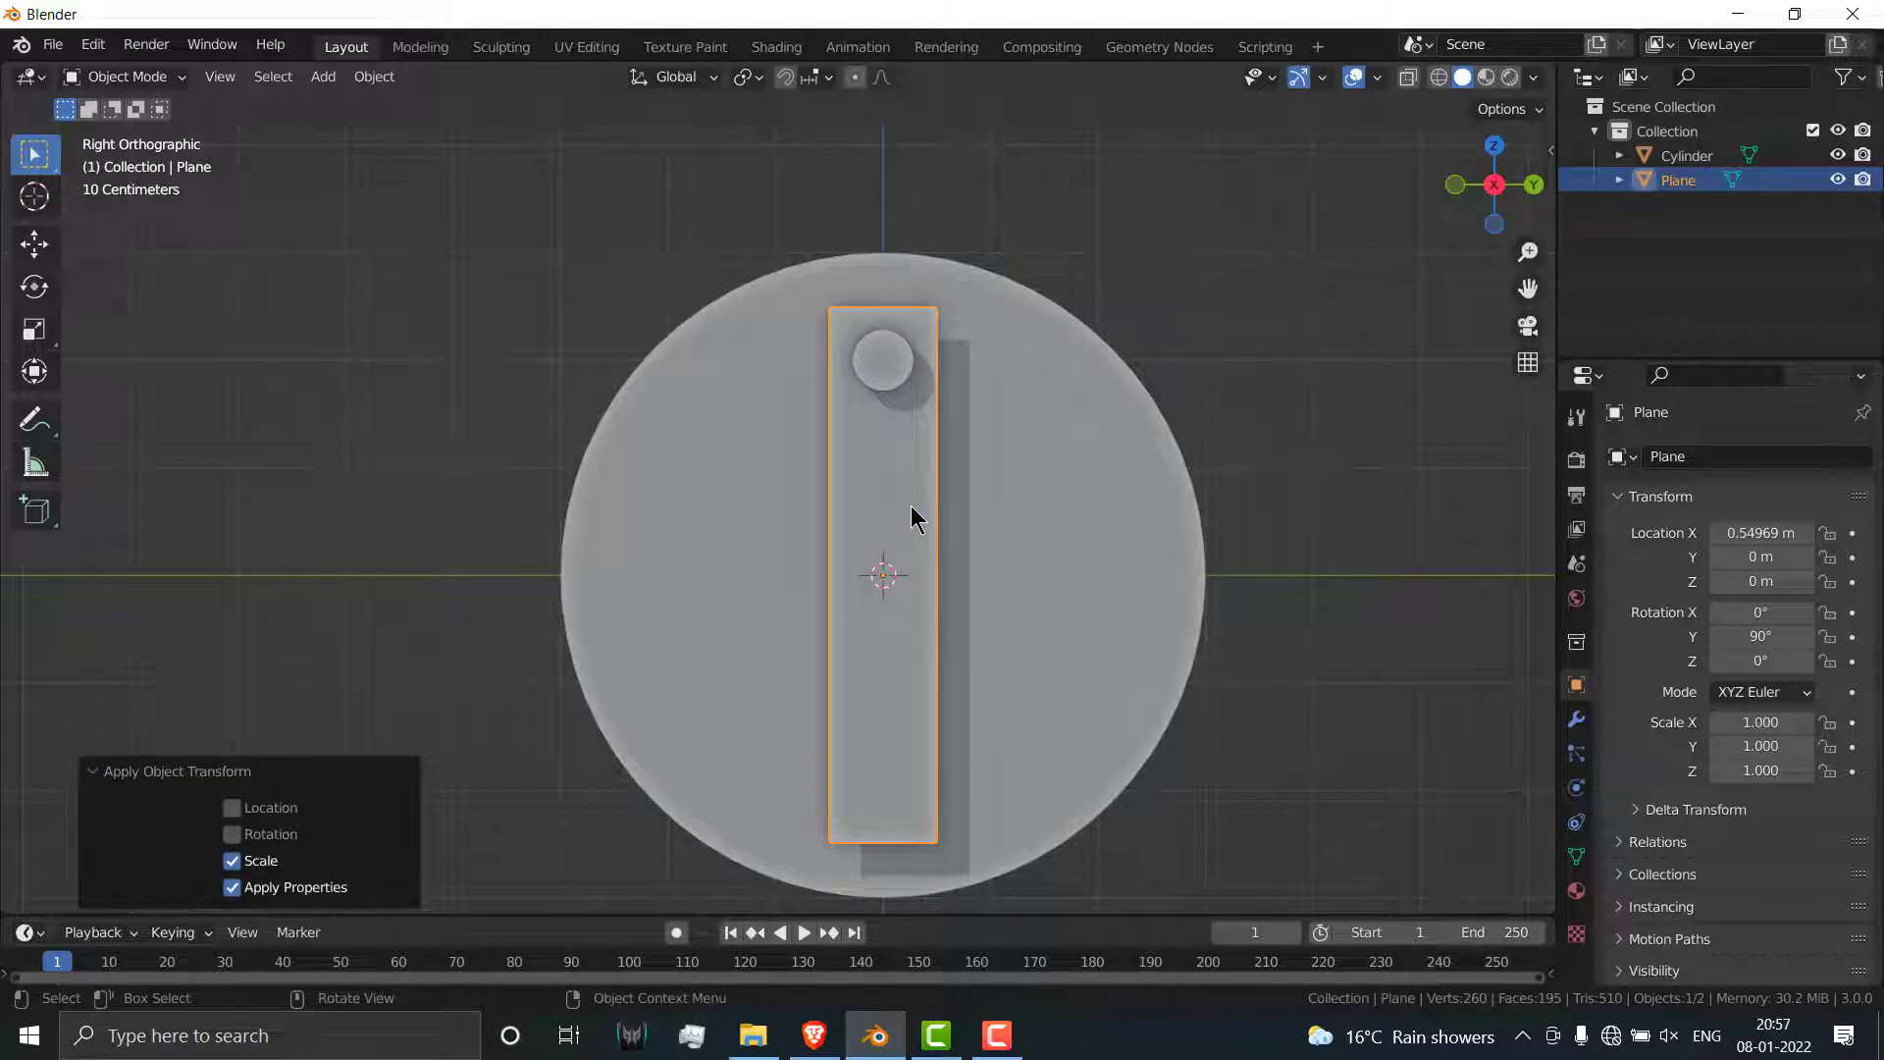
key("Tab")
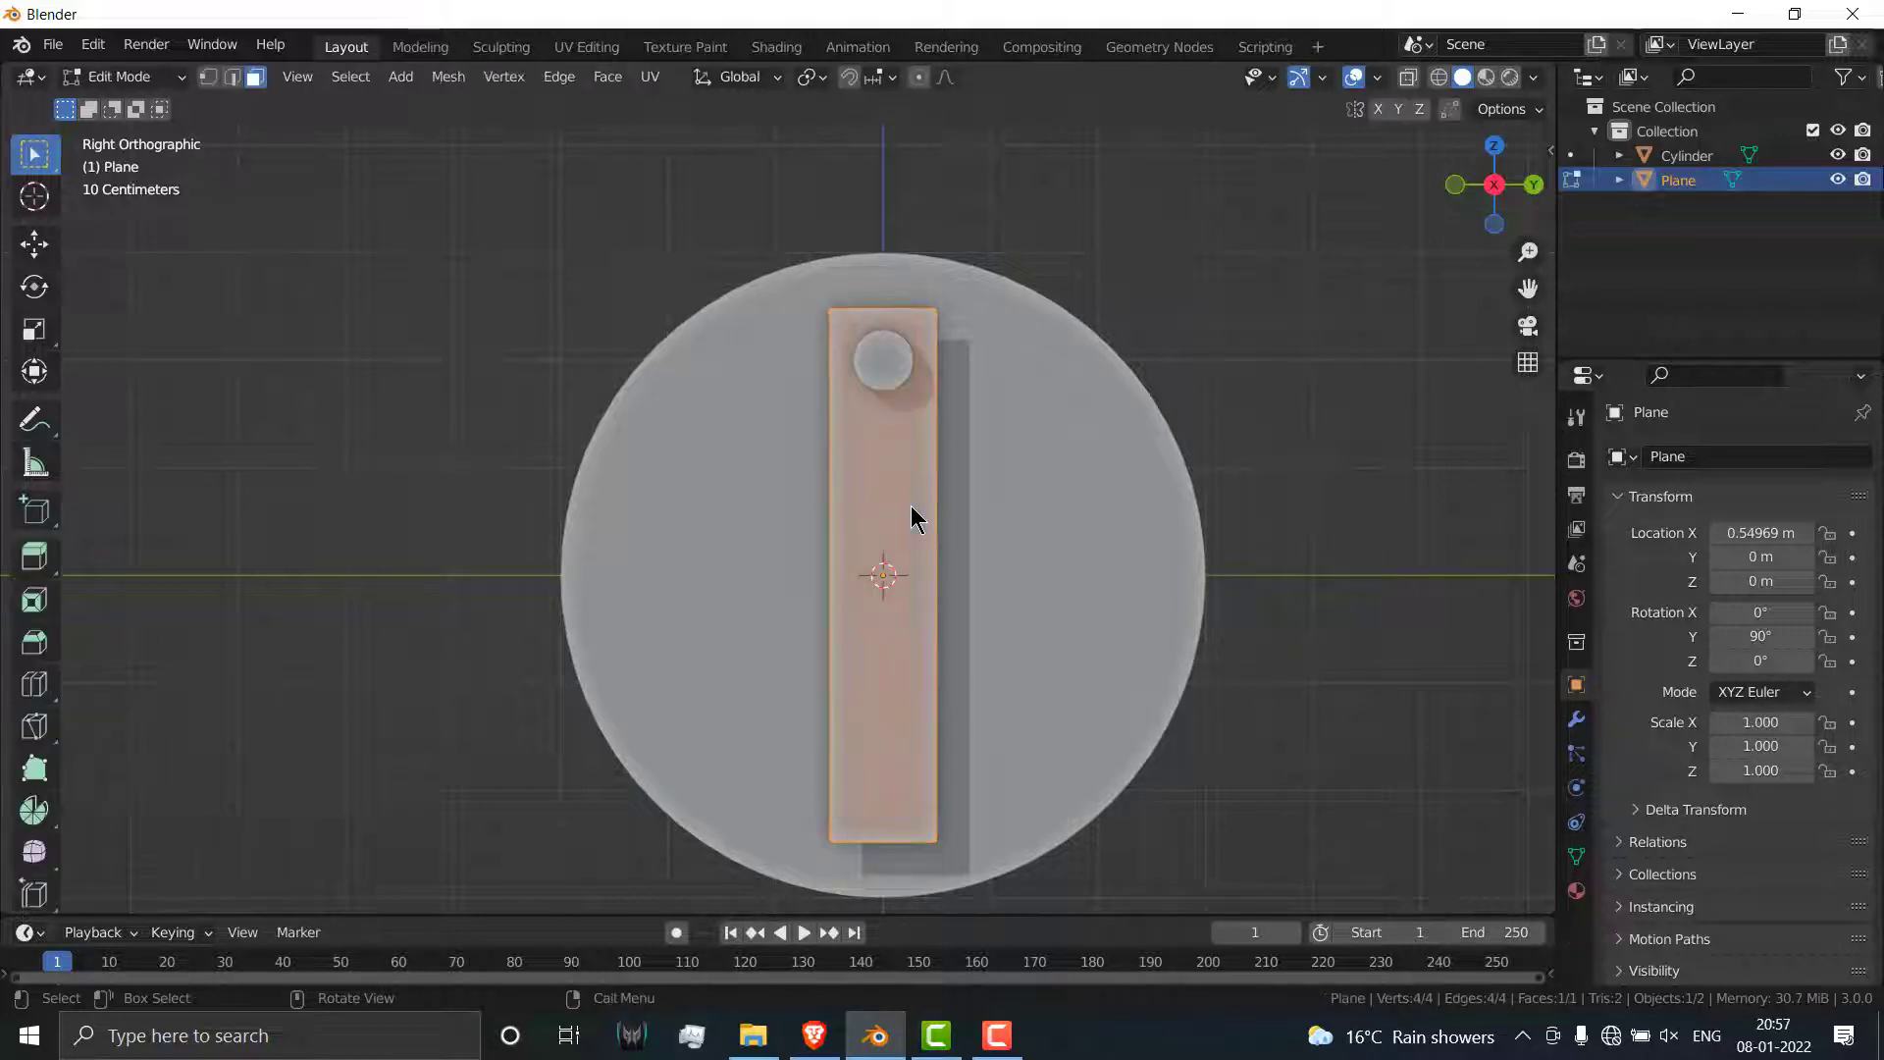
left_click(207, 79)
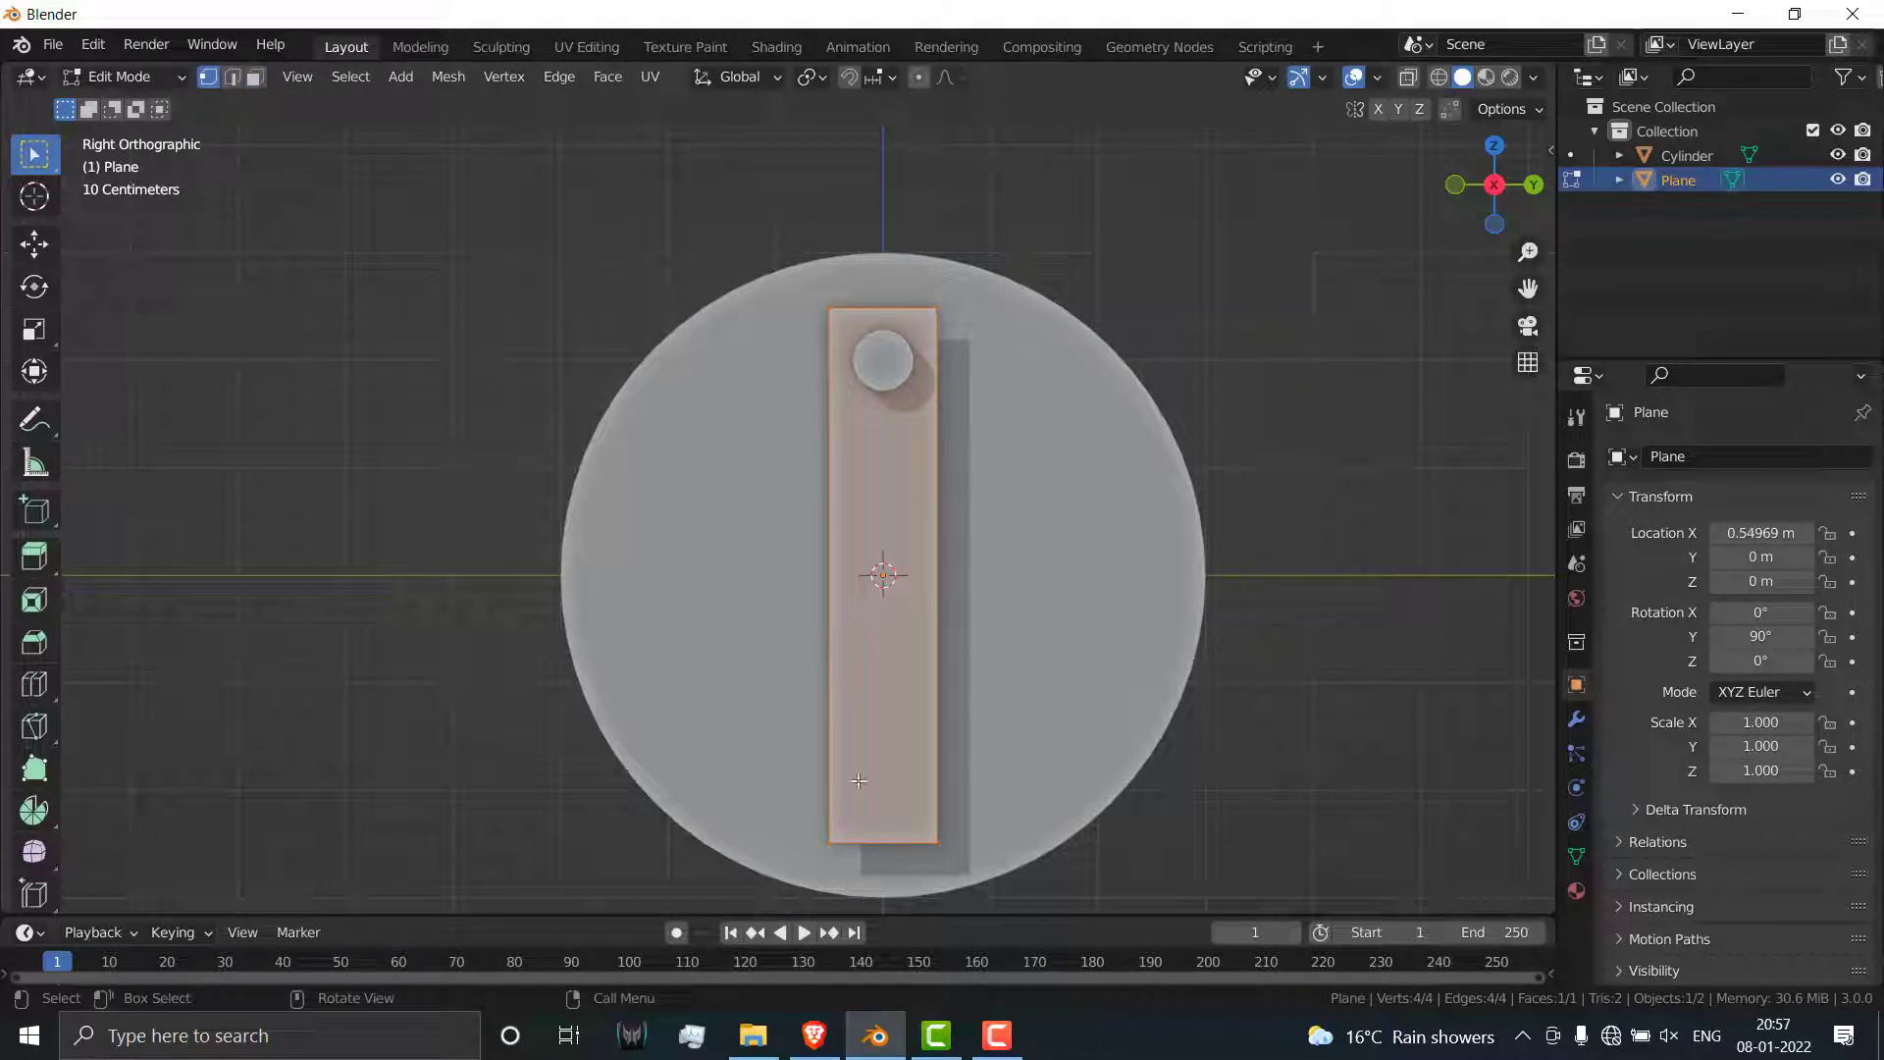
key("ctrl+b")
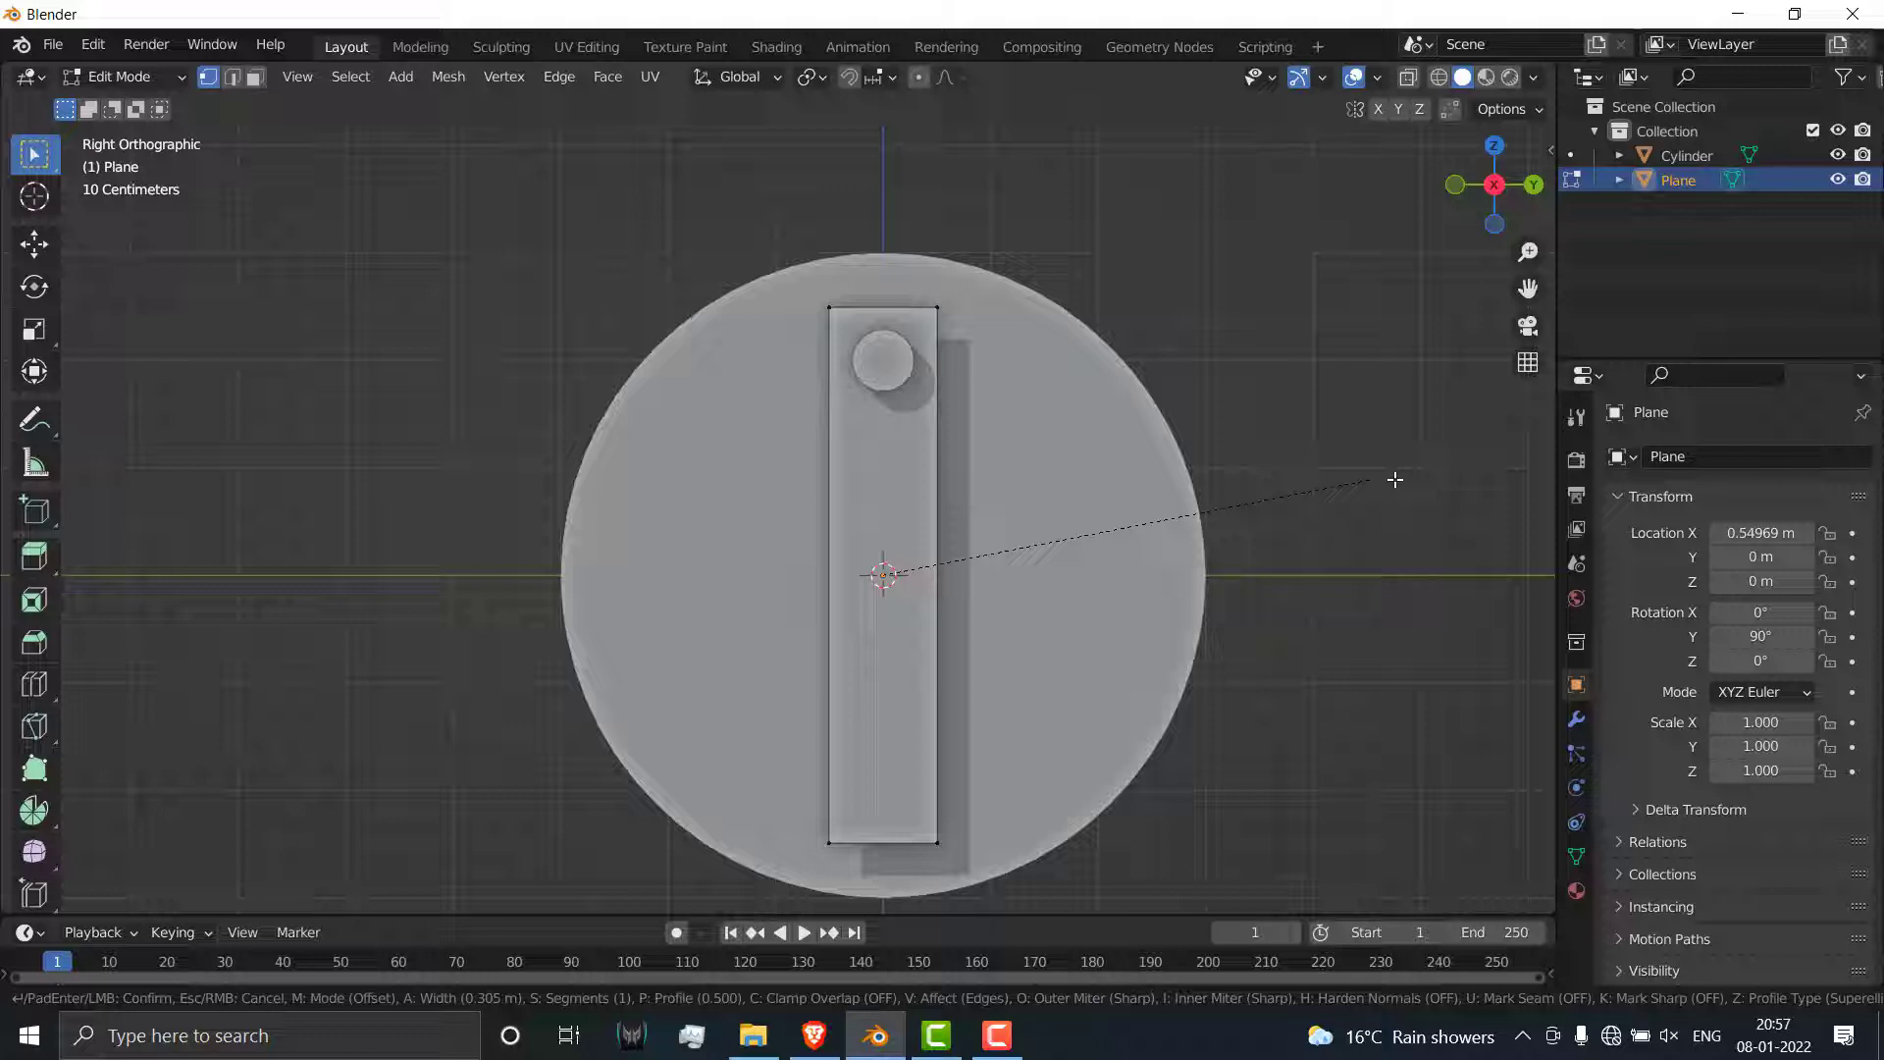
left_click(1399, 478)
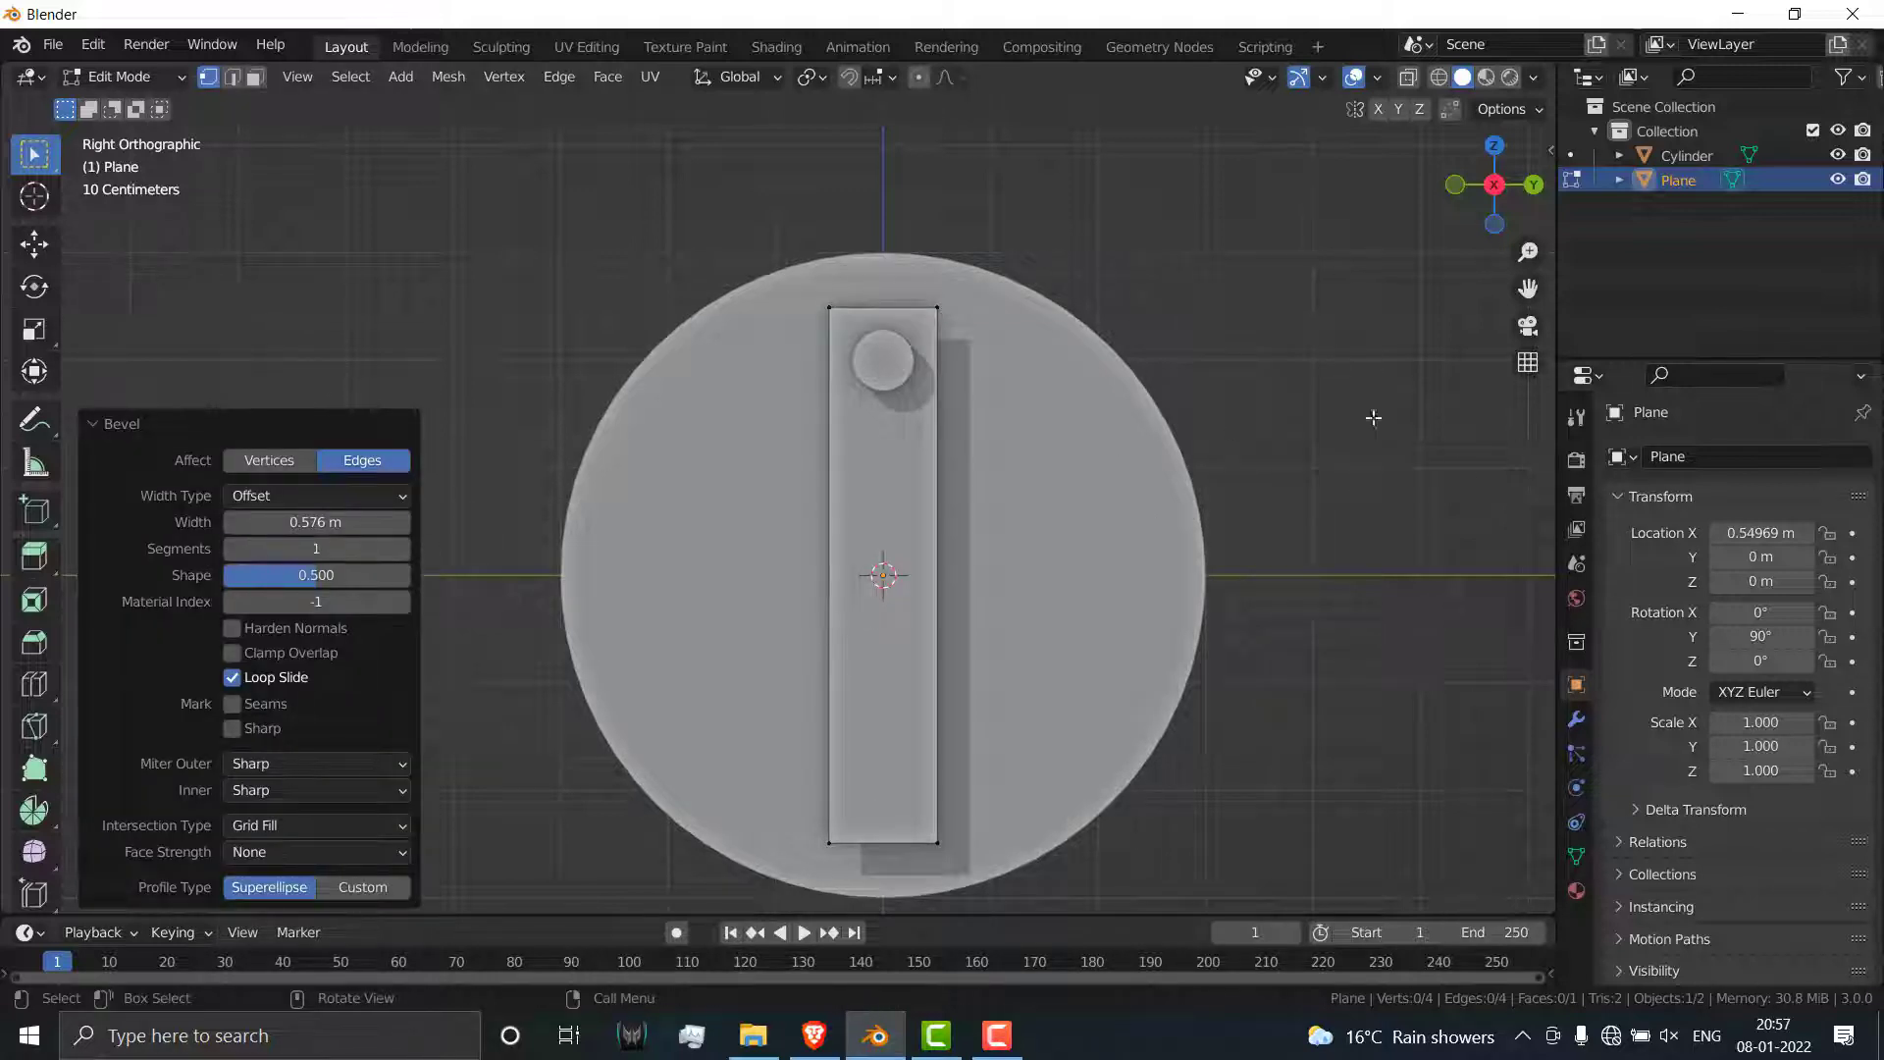
left_click(267, 460)
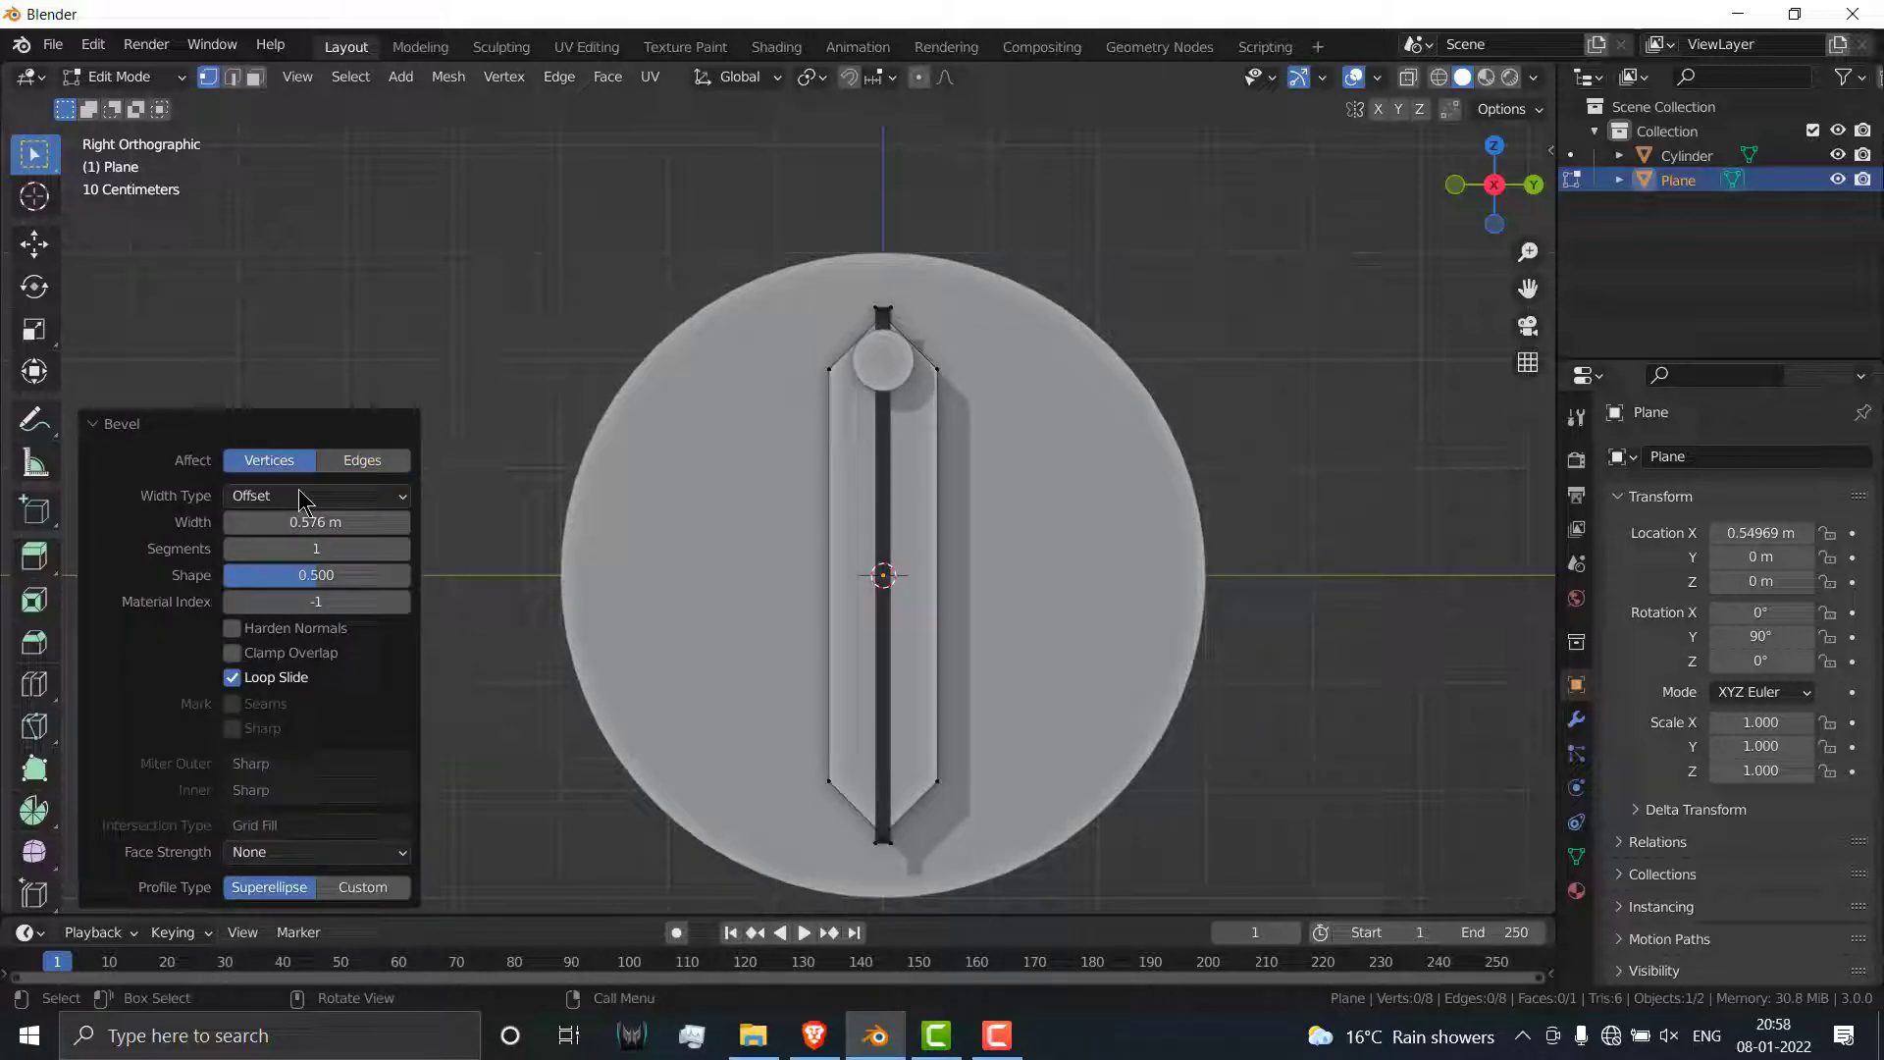
mouse_move(333, 530)
left_mouse_down()
mouse_move(294, 530)
mouse_move(373, 550)
mouse_move(324, 522)
mouse_move(358, 523)
mouse_move(327, 521)
left_mouse_up()
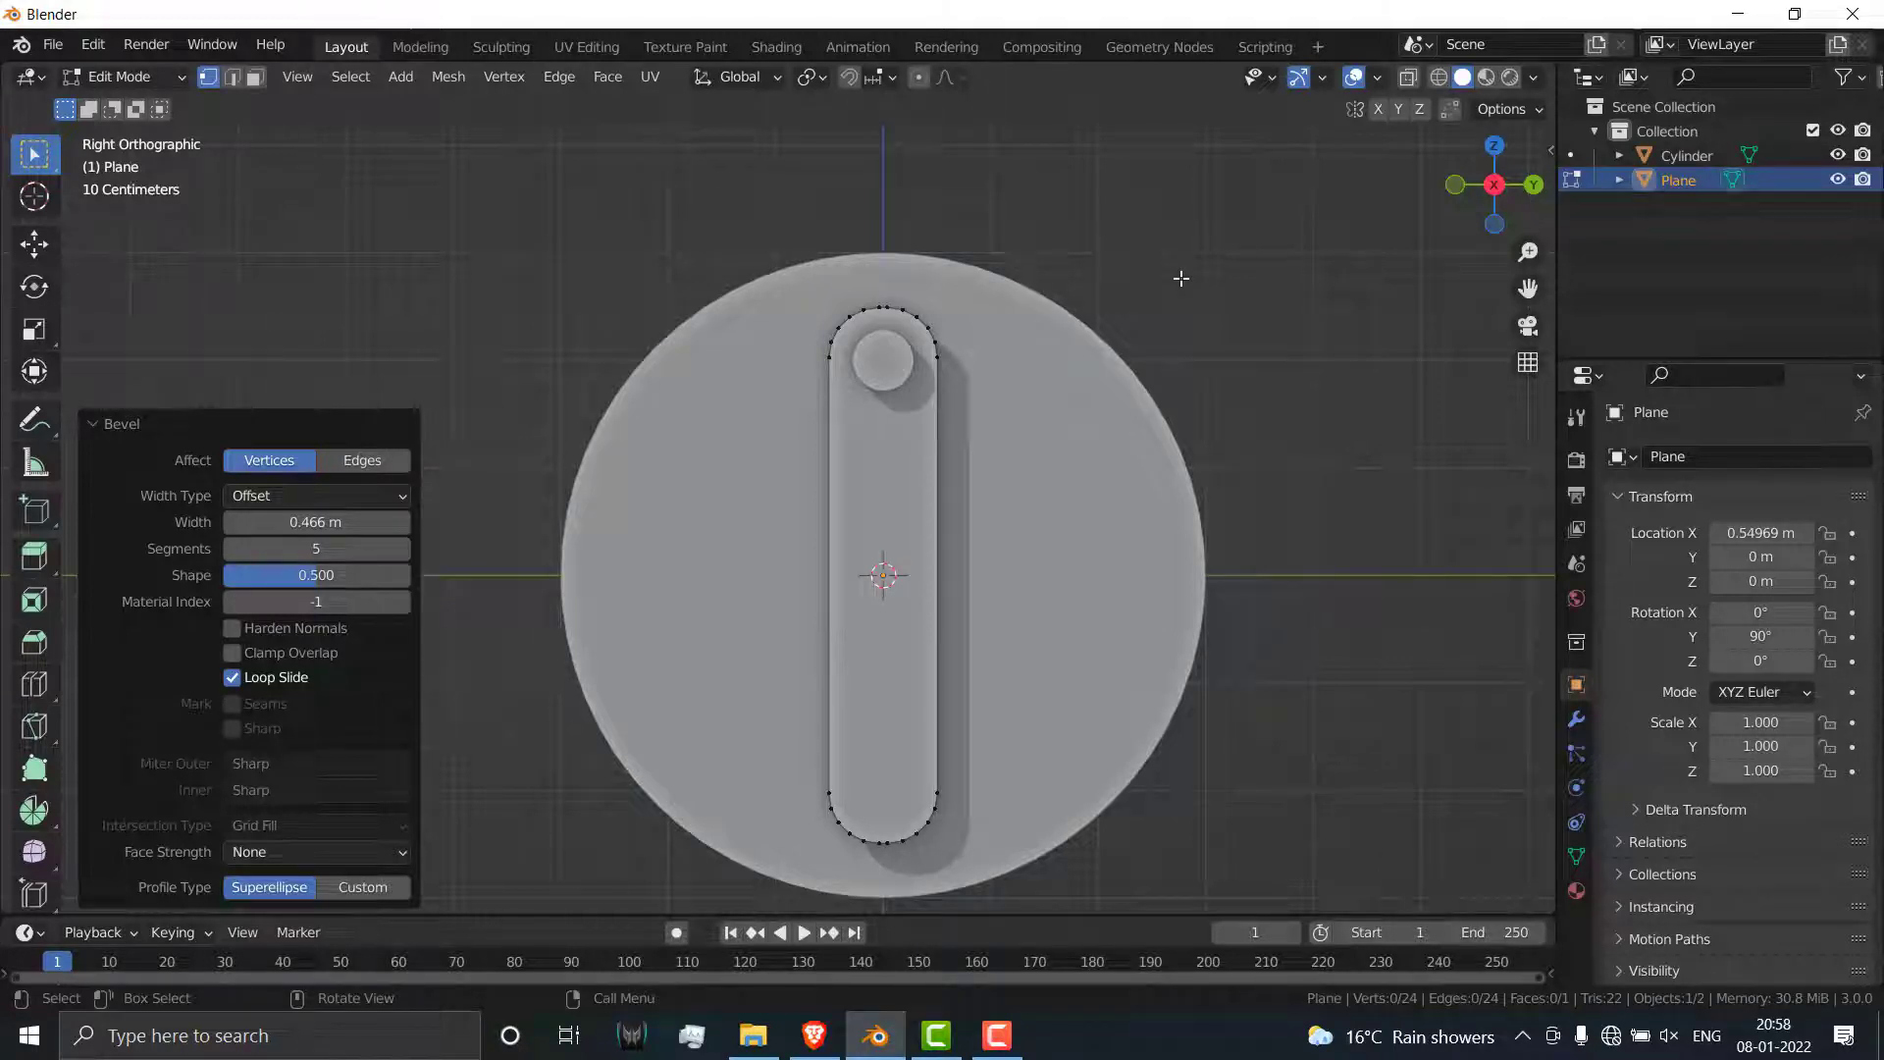
key("Tab")
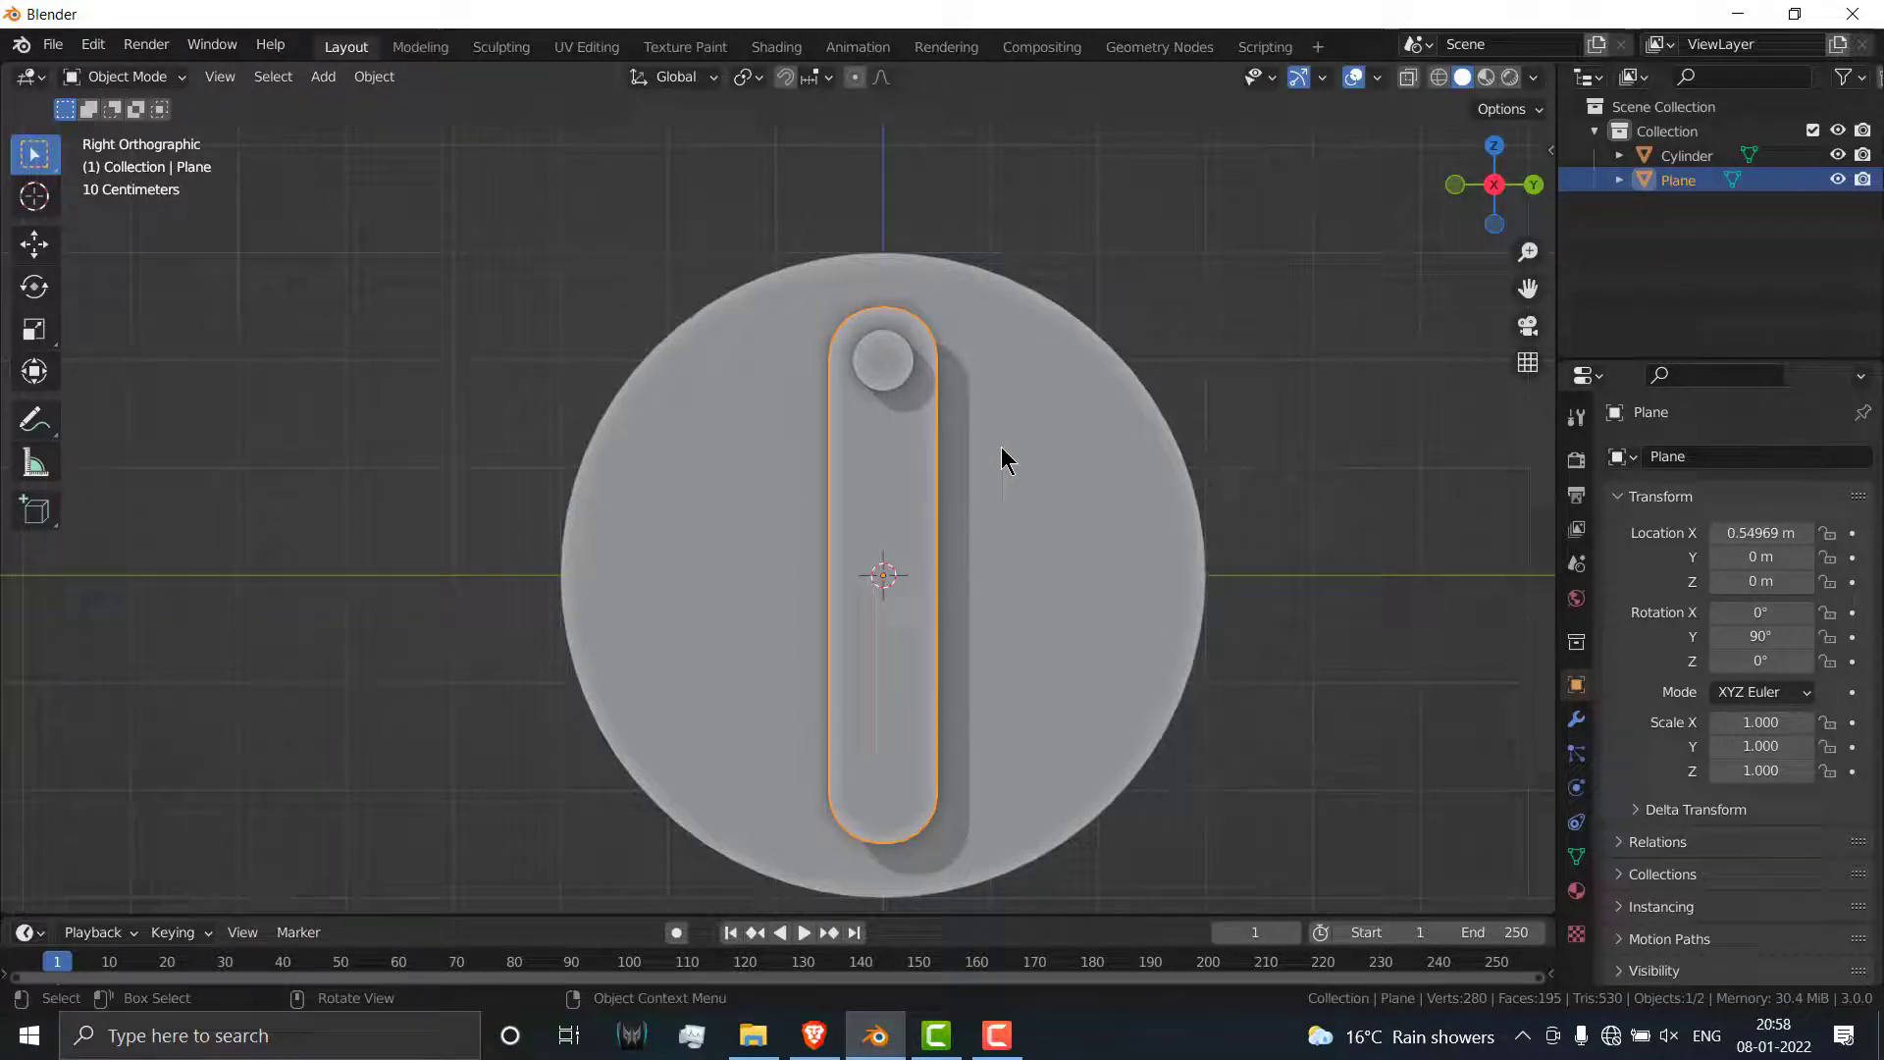
Step: Inset the slot face and delete its inner face, leaving a thin outline rim
mouse_move(1001, 455)
middle_mouse_down()
mouse_move(988, 324)
mouse_move(975, 441)
middle_mouse_up()
key("KP_3")
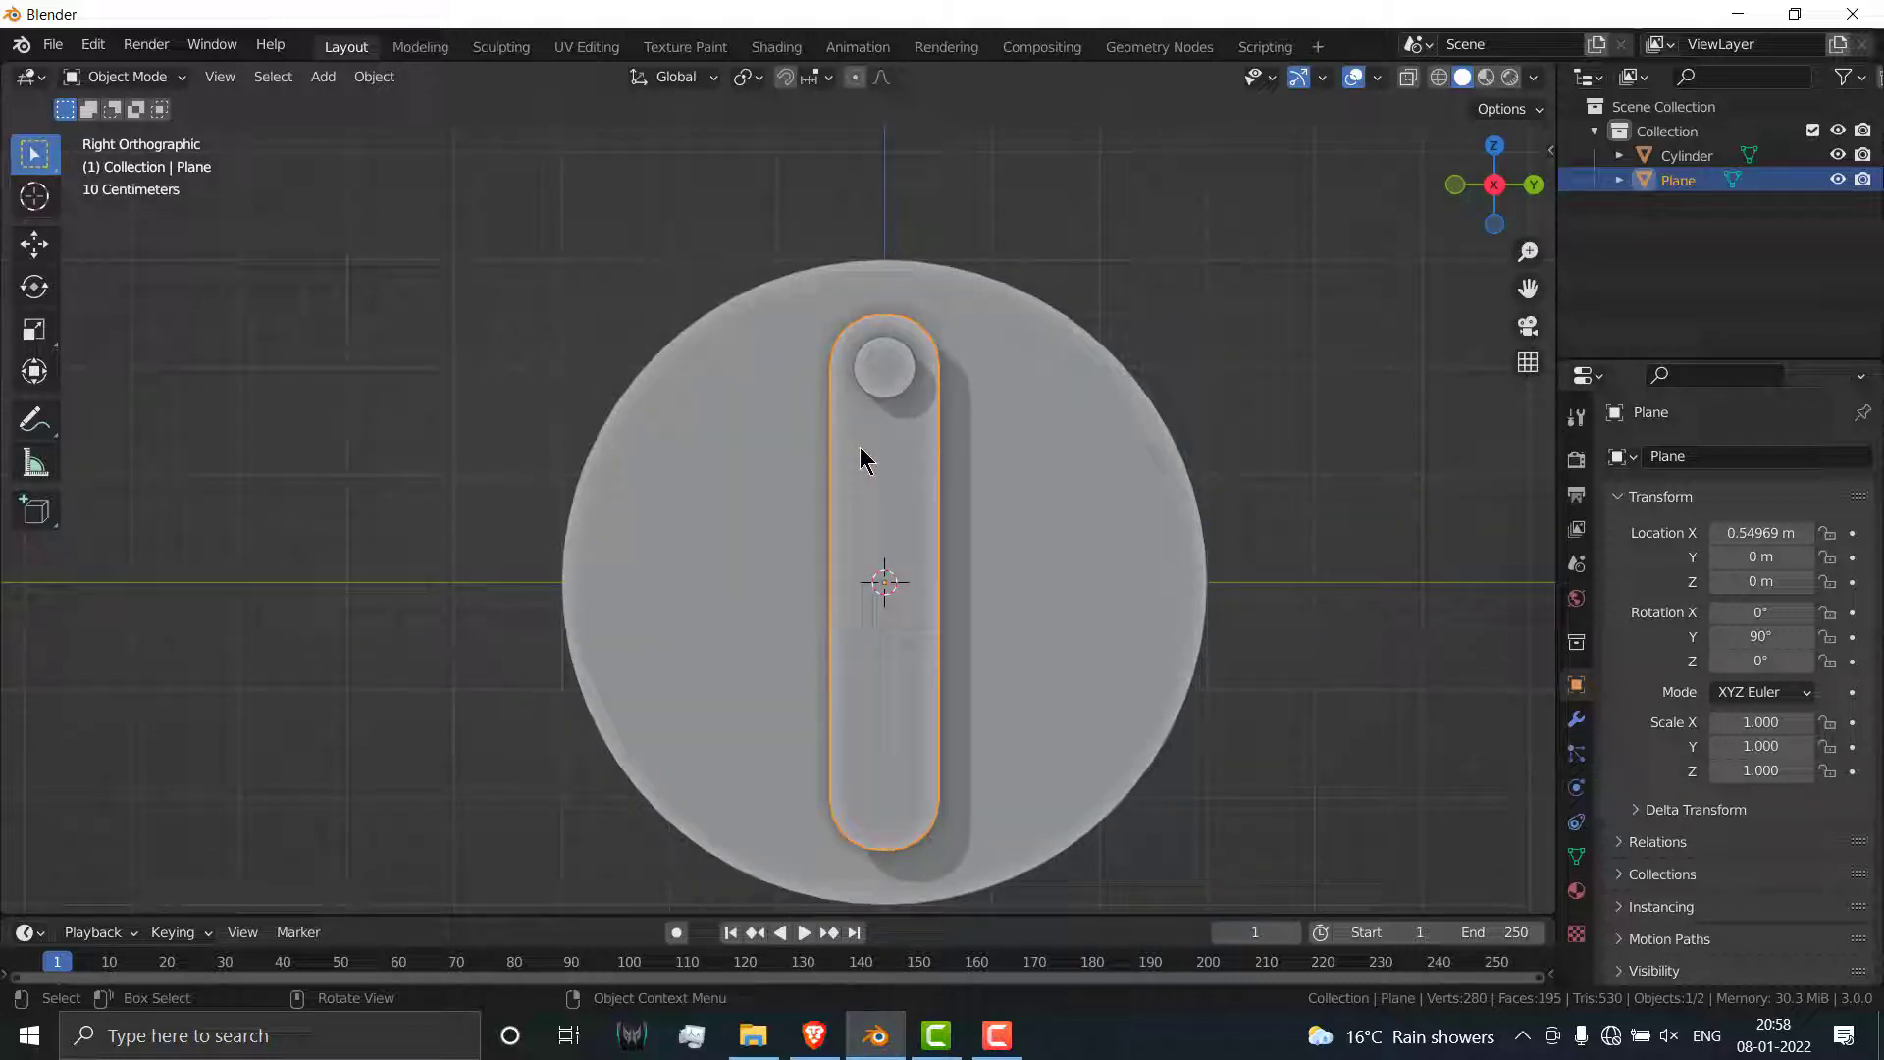
key("Tab")
left_click(255, 78)
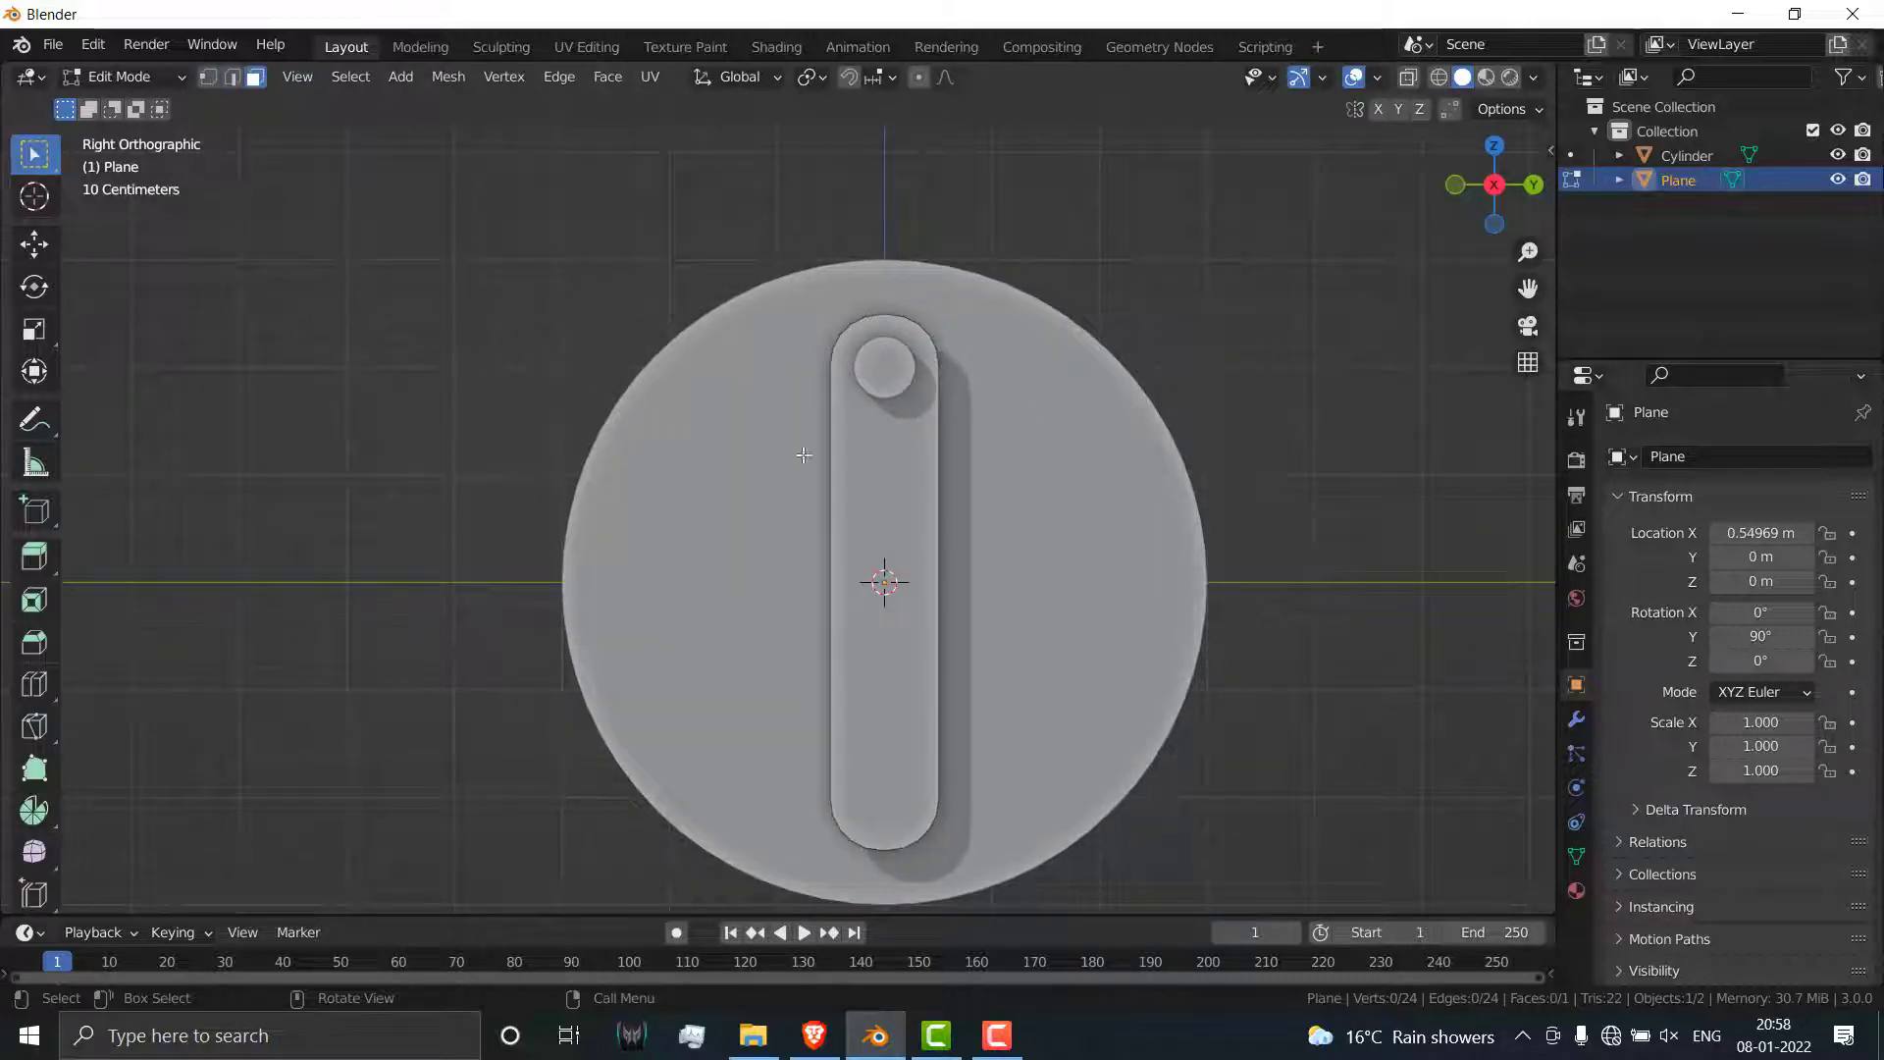
left_click(895, 530)
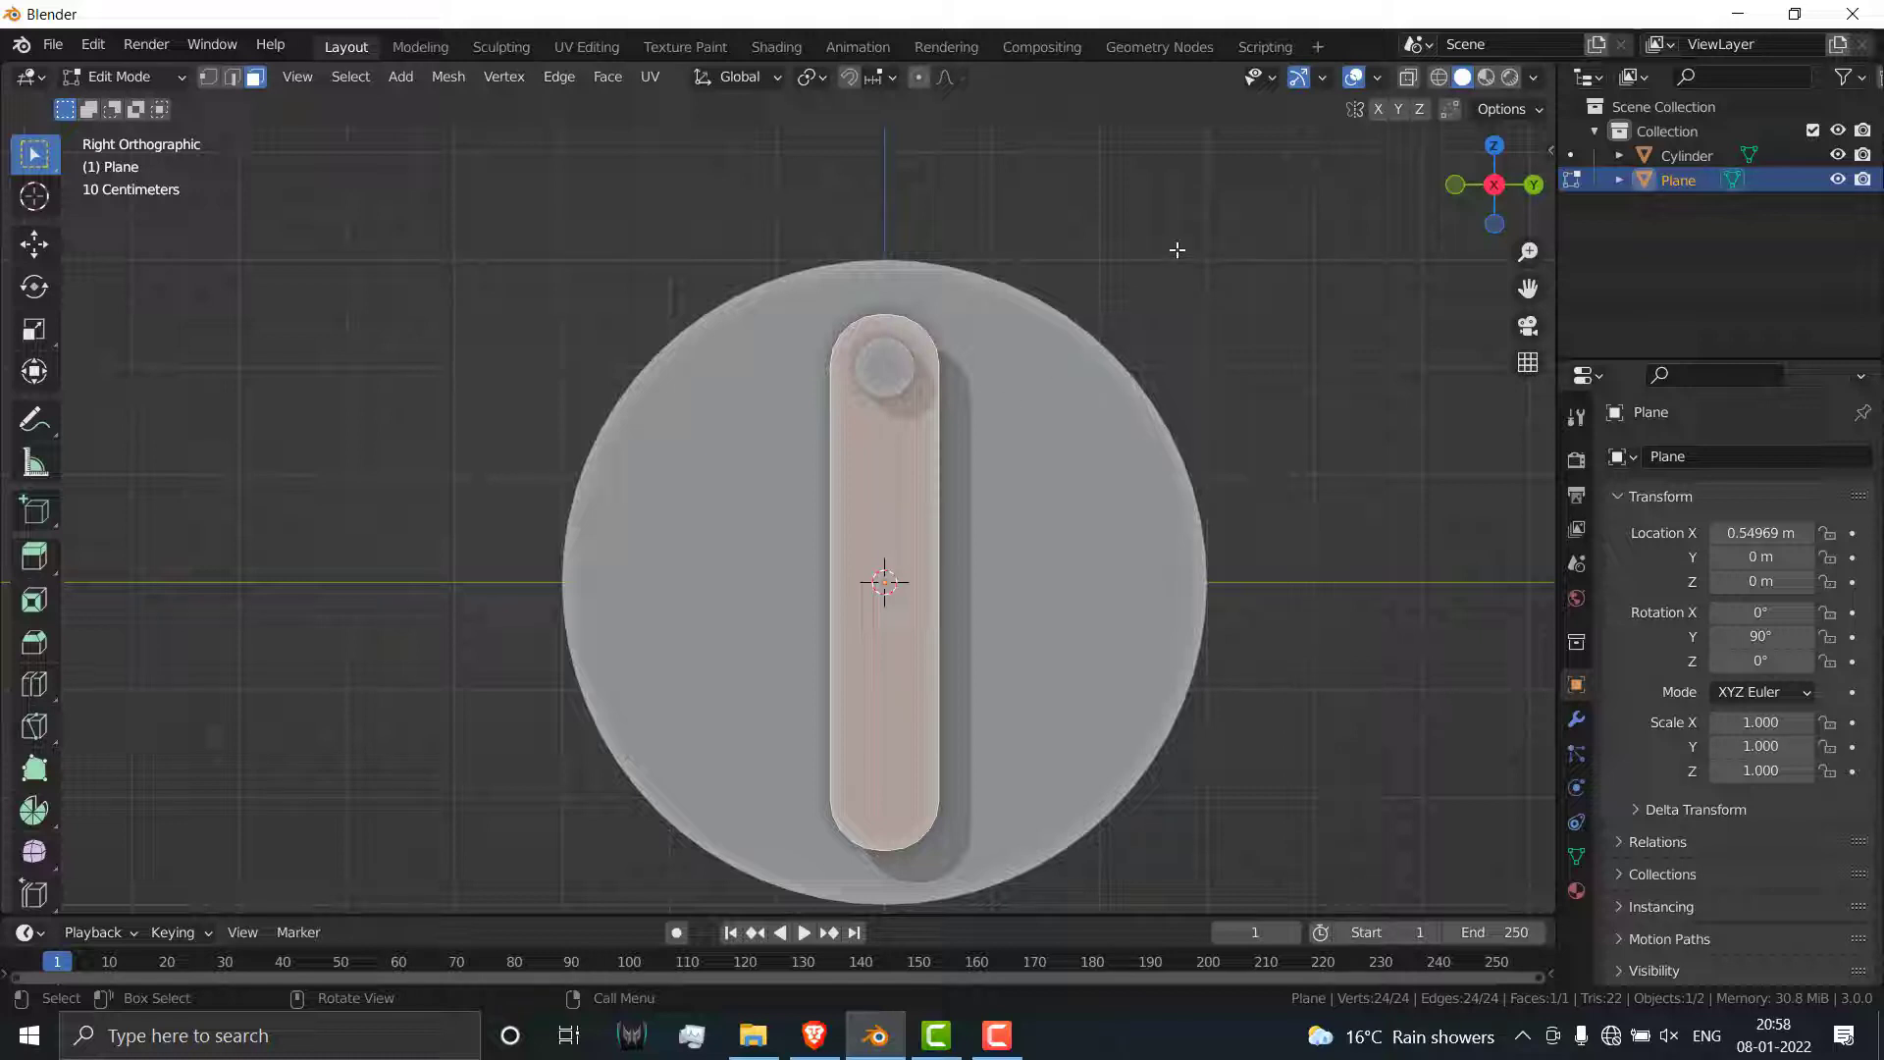
key("i")
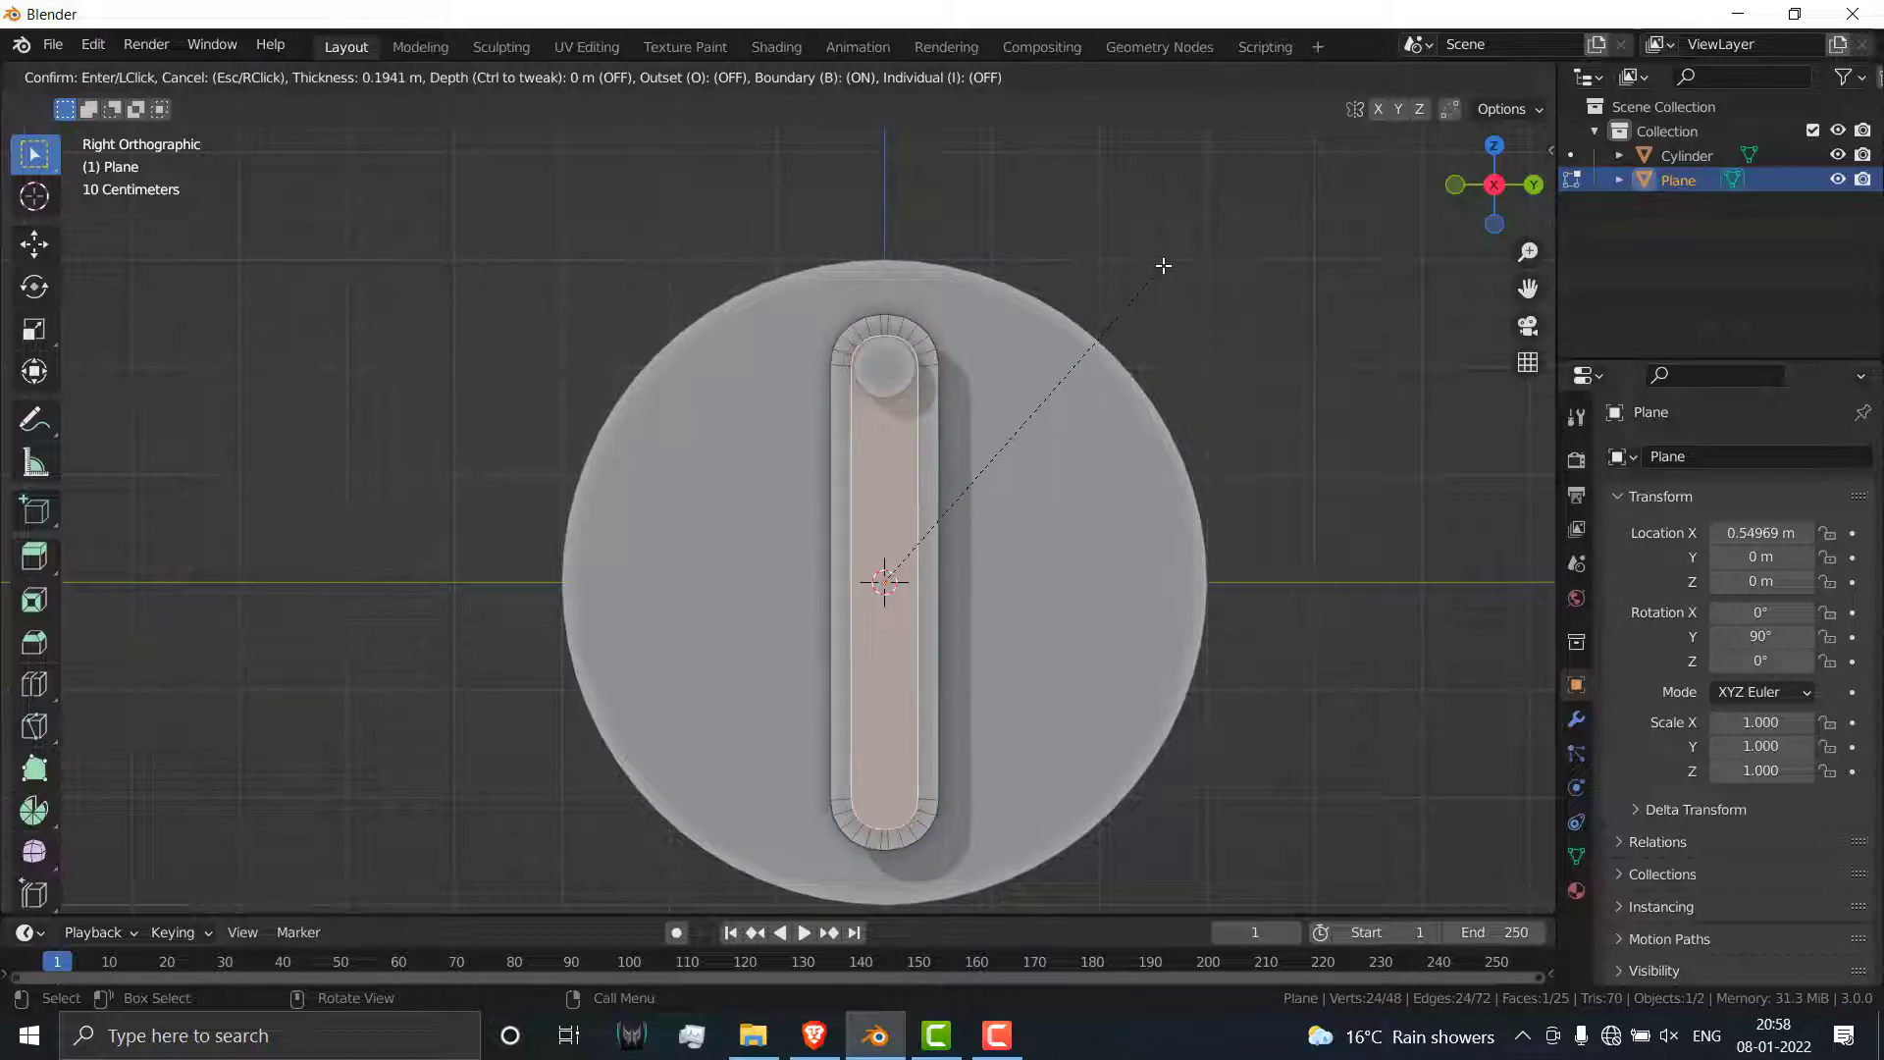
left_click(1165, 265)
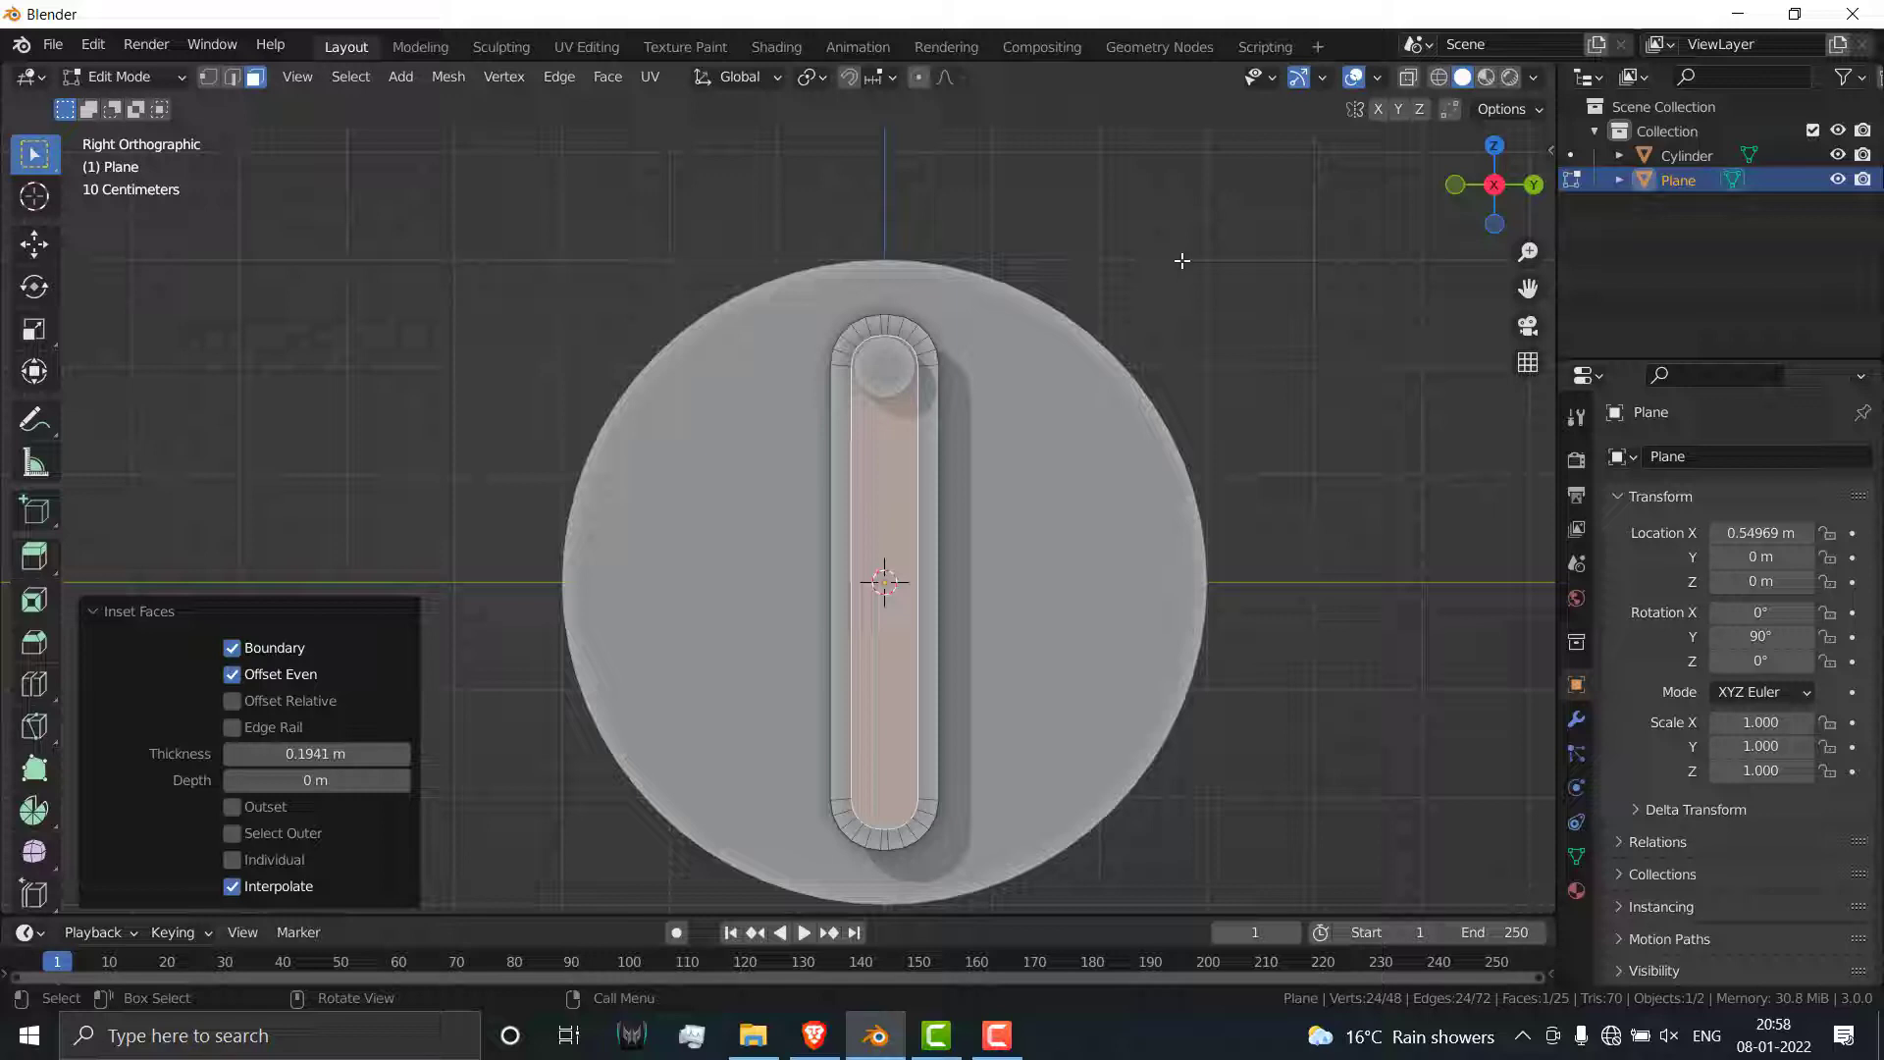
key("x")
left_click(1190, 314)
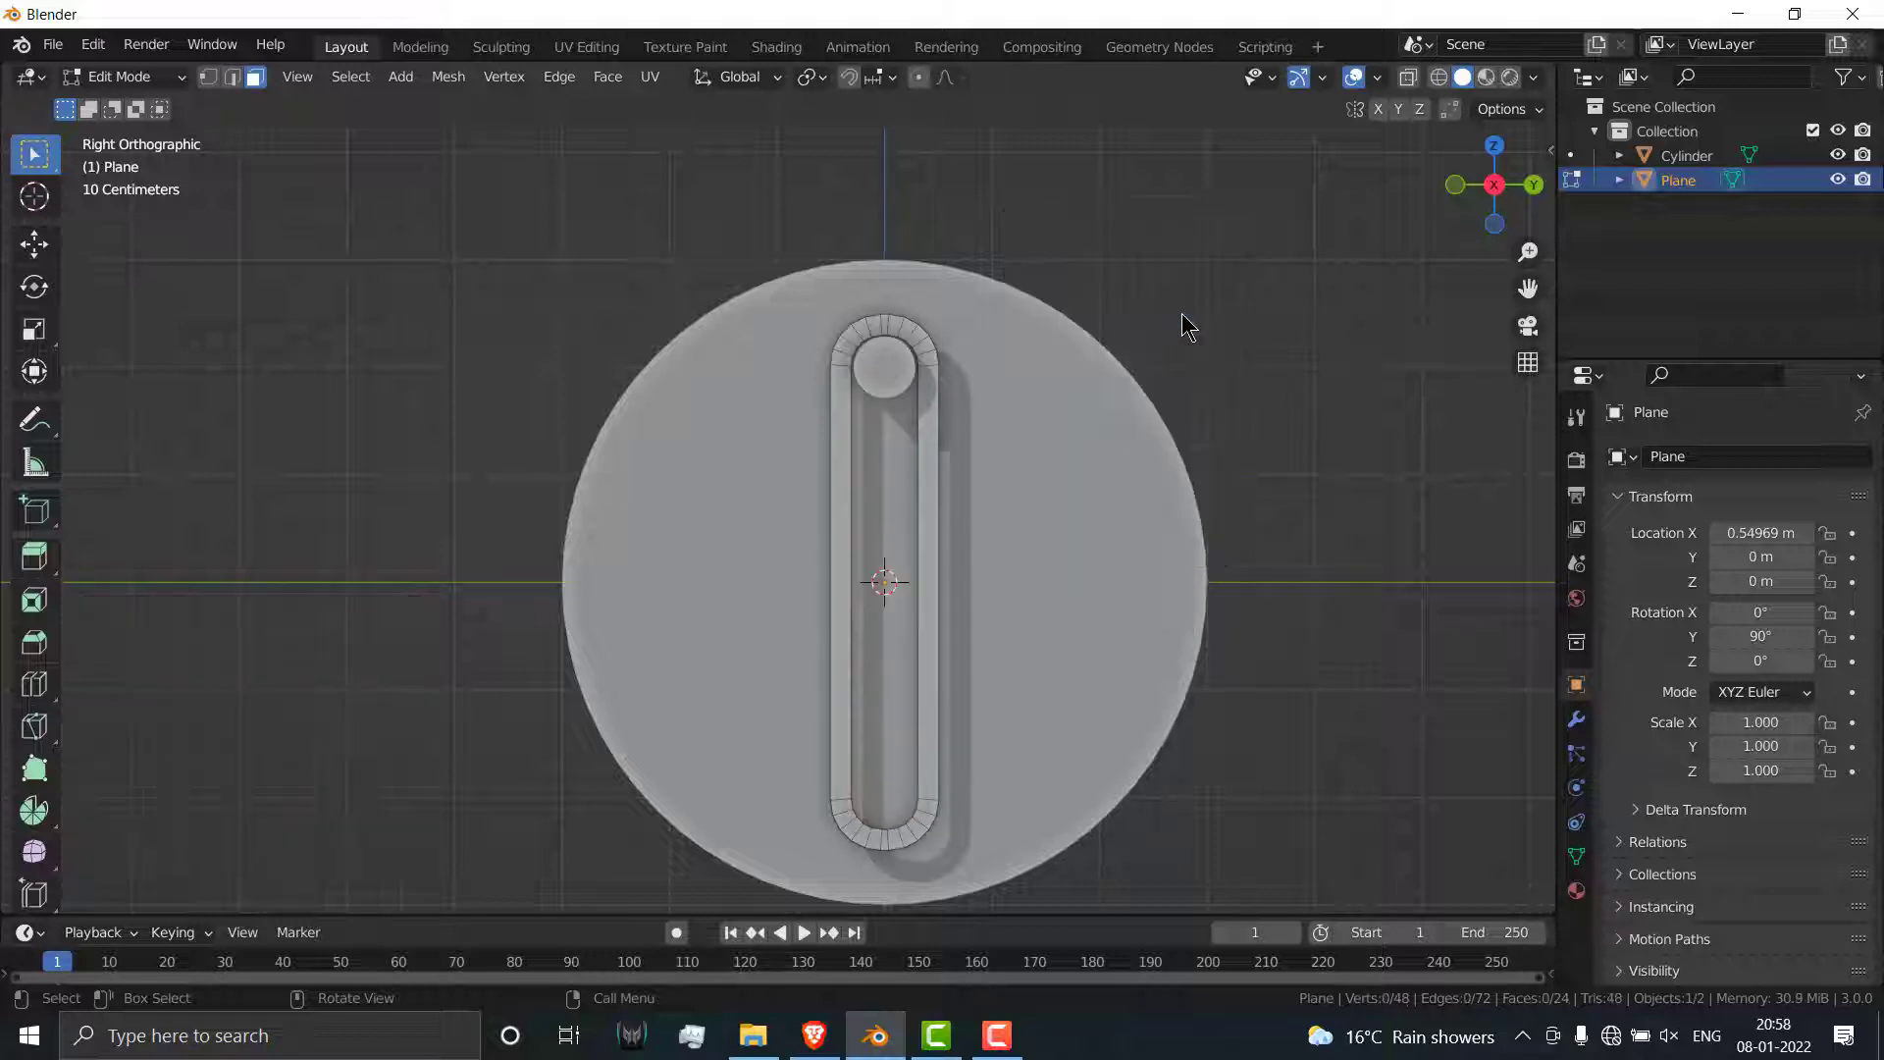
Step: Extrude the whole rim about 0.14 m into raised walls, then deselect it
mouse_move(1184, 324)
middle_mouse_down()
mouse_move(1174, 377)
mouse_move(1174, 235)
mouse_move(1157, 314)
middle_mouse_up()
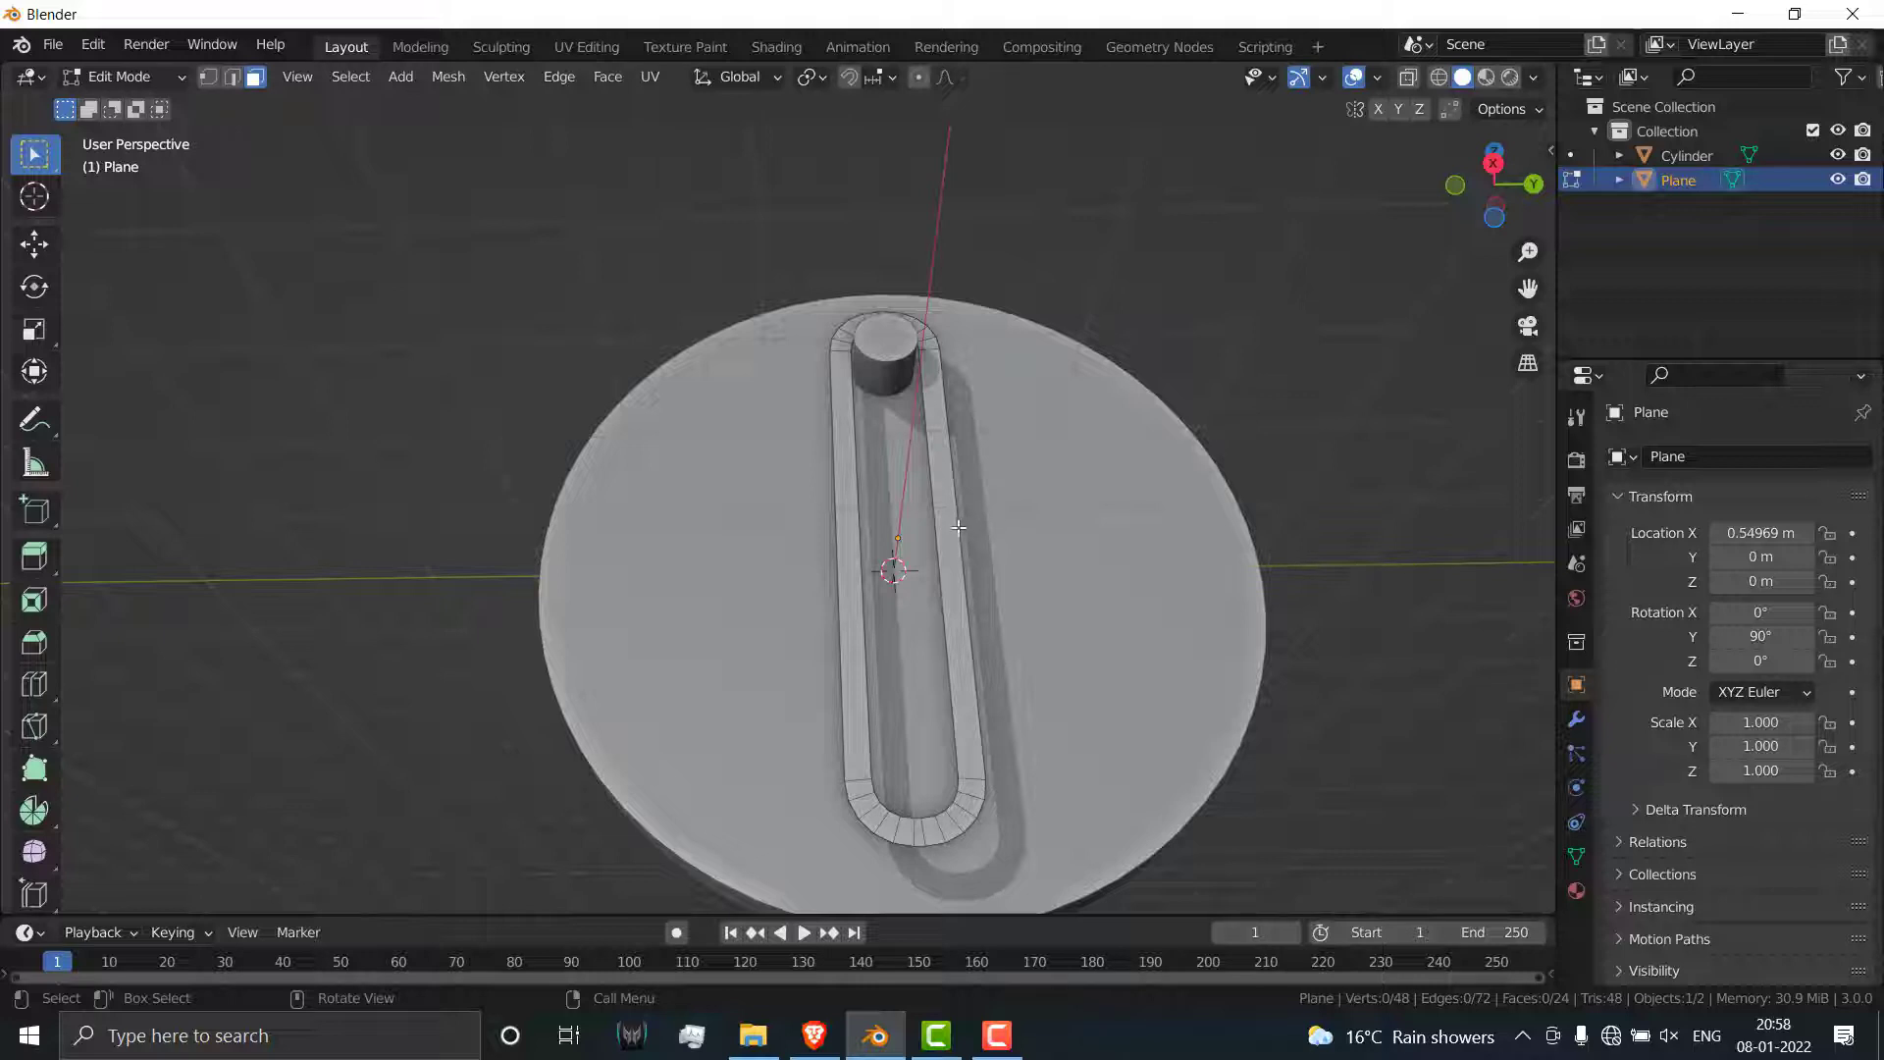
key("a")
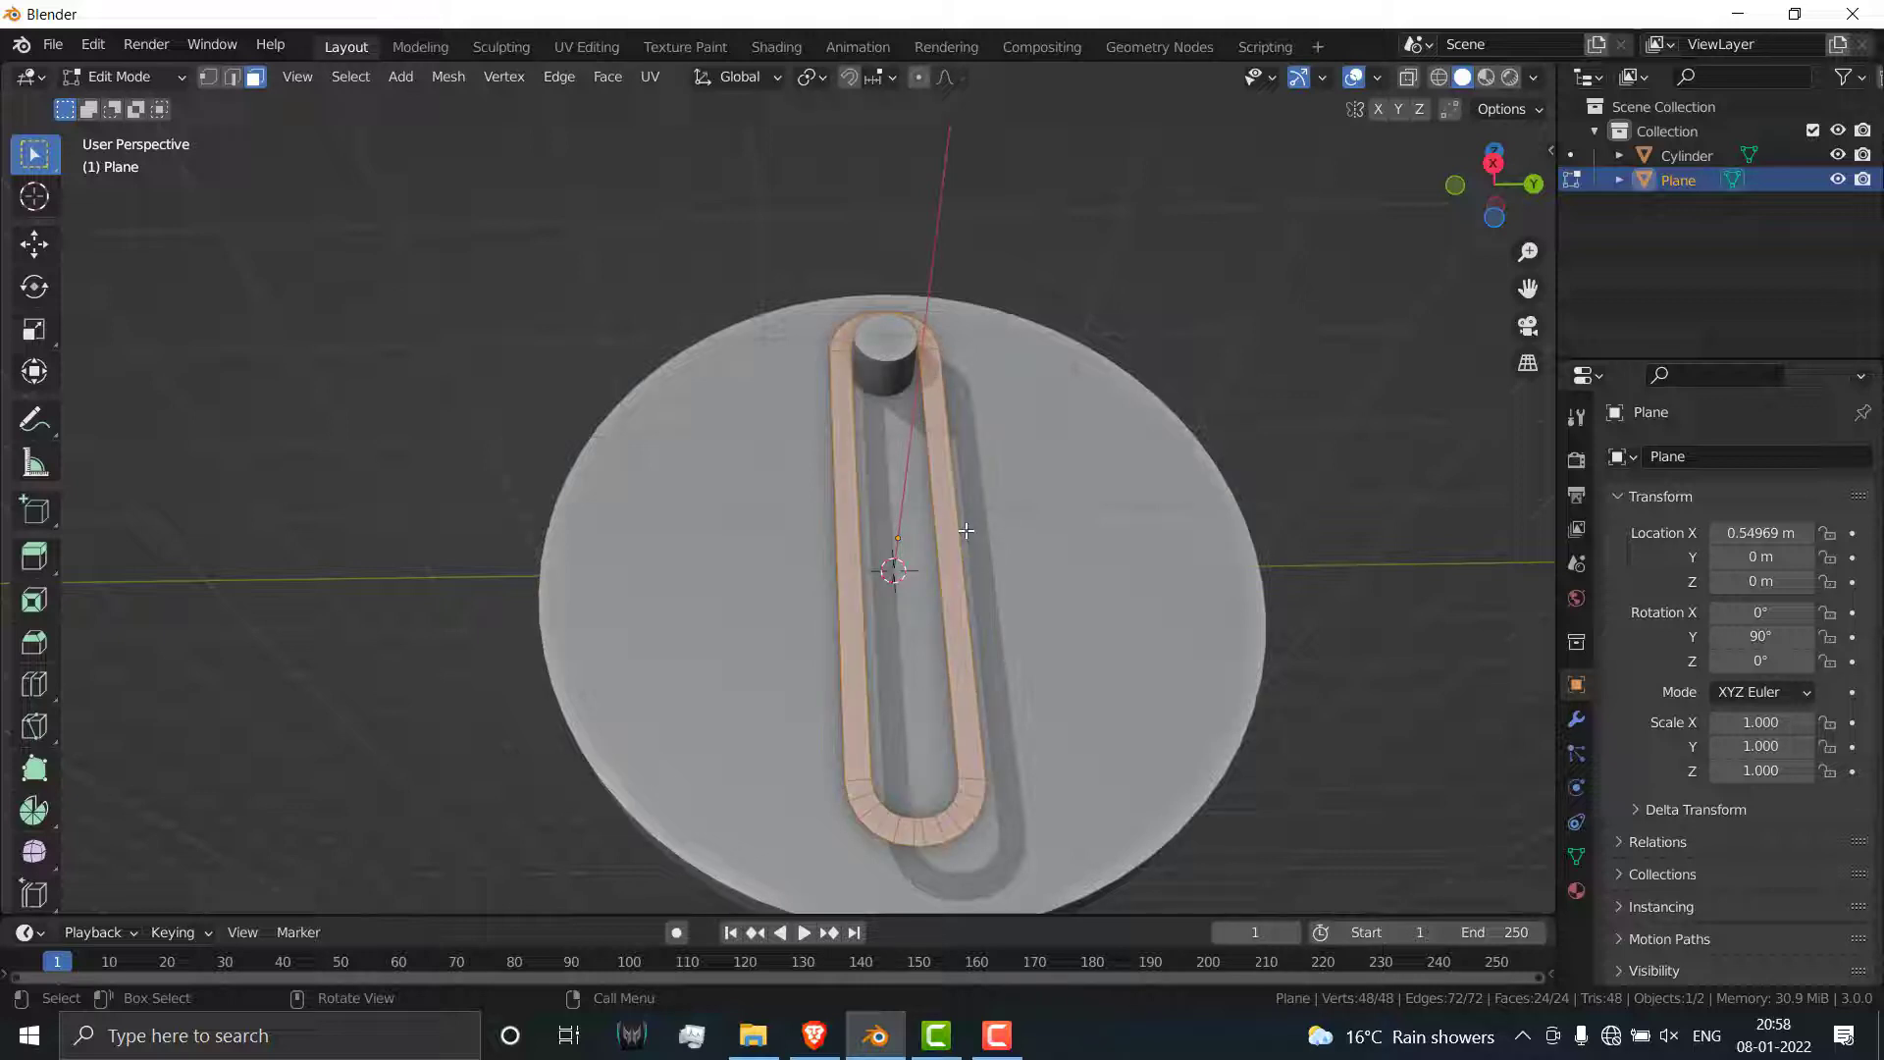
key("e")
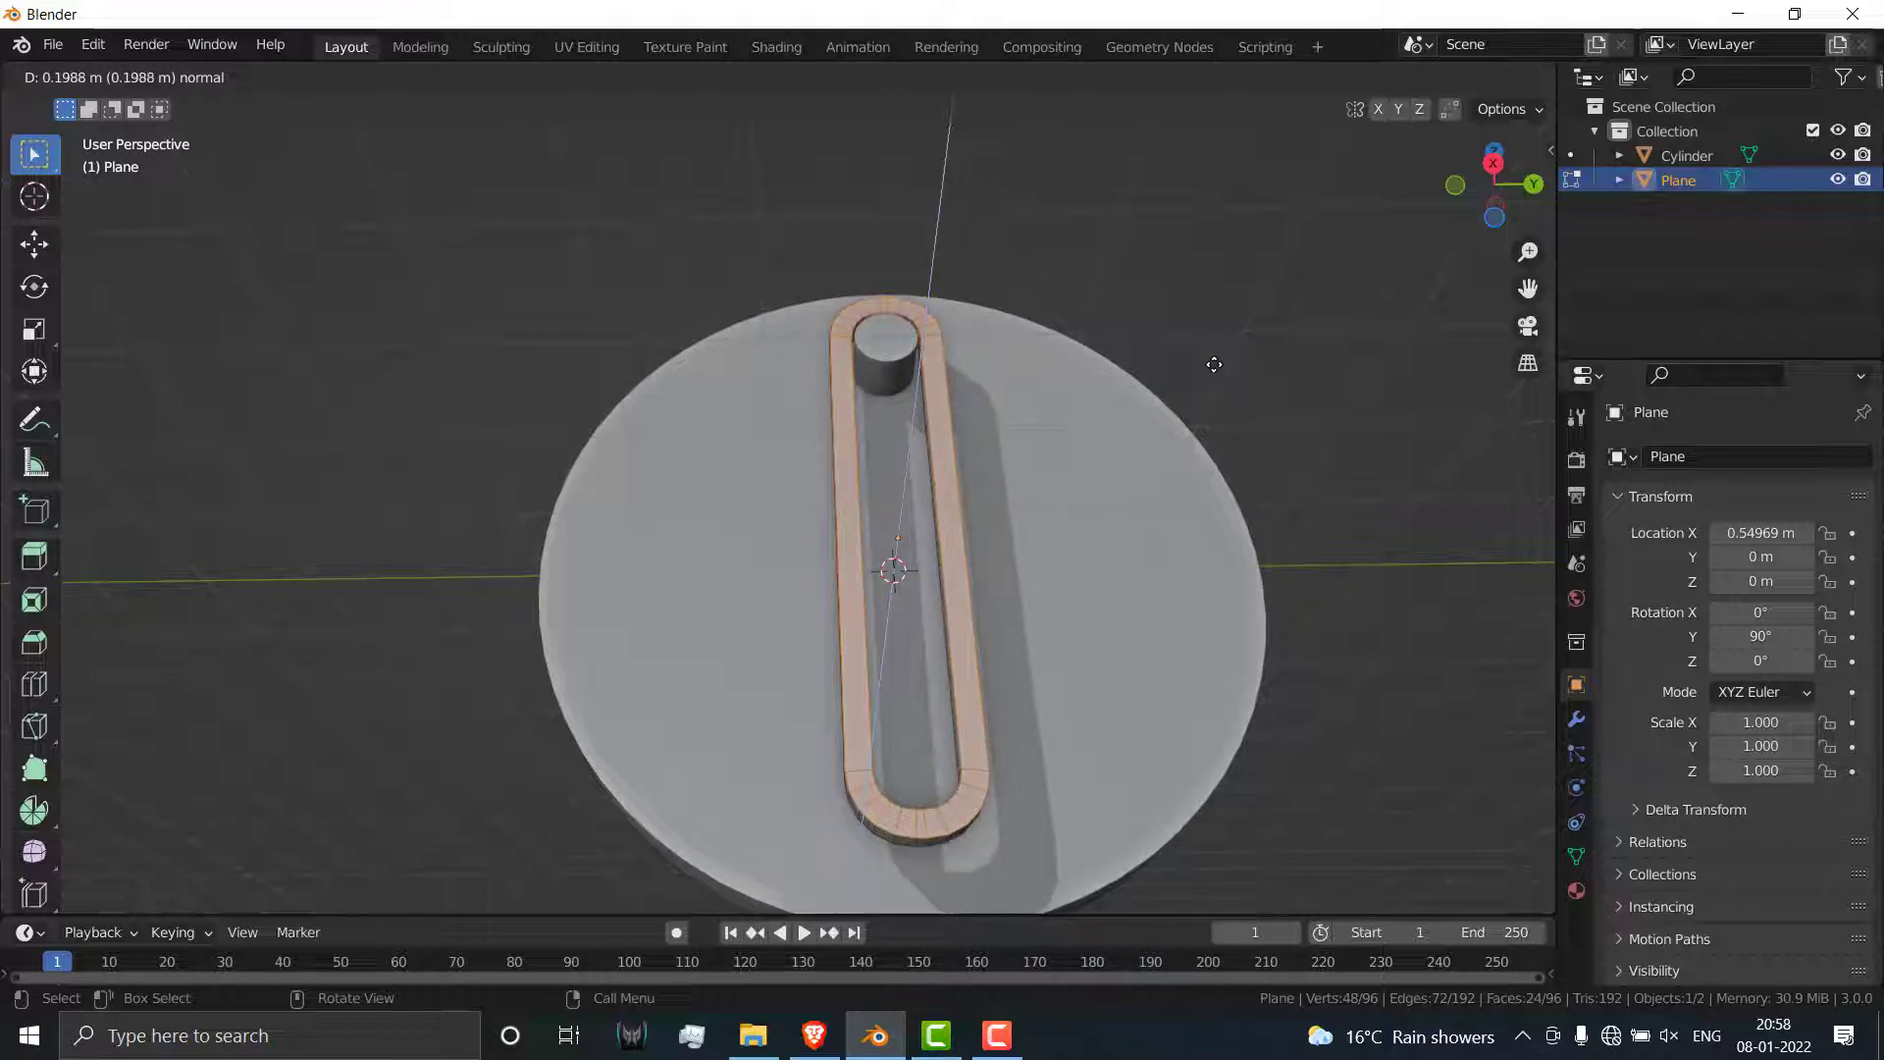
left_click(1214, 368)
left_click(1249, 401)
middle_click_drag(1248, 401, 1254, 495)
Step: Inspect the disc and rim from the side, then return to Object Mode in front view
key("KP_1")
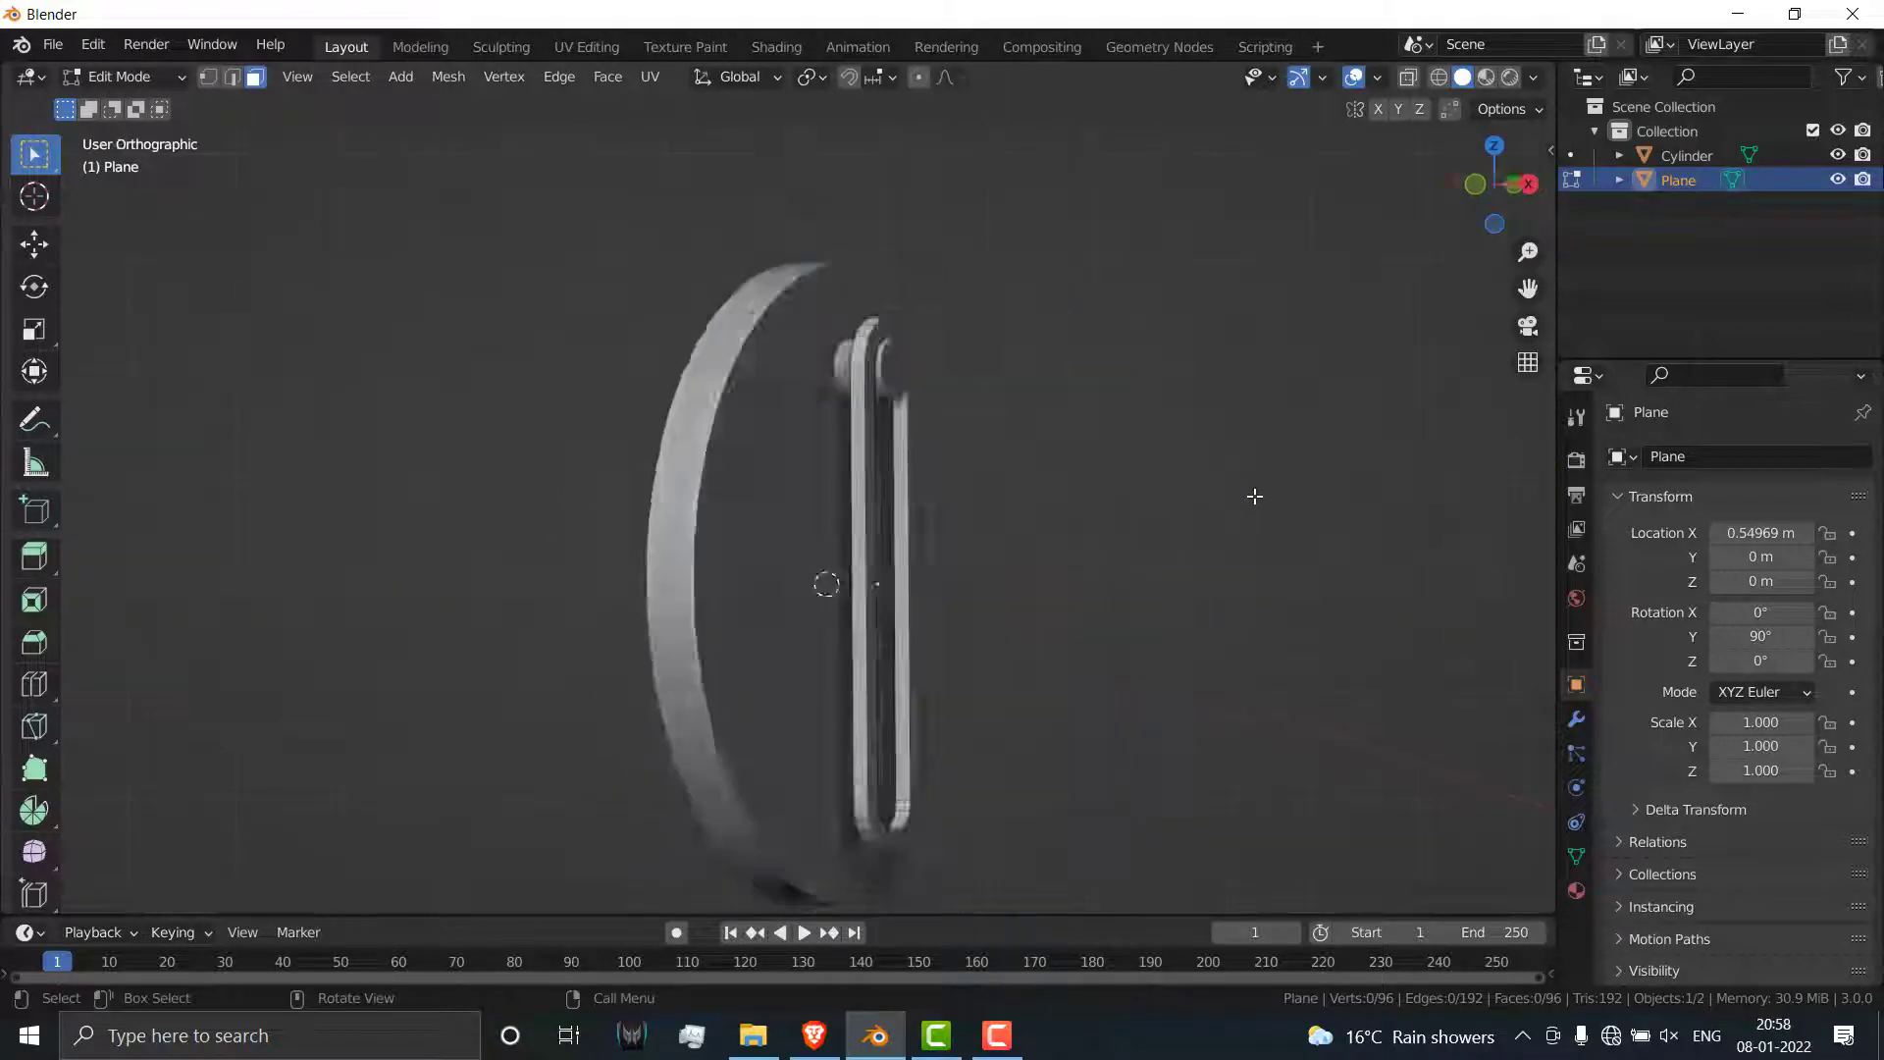
key("KP_3")
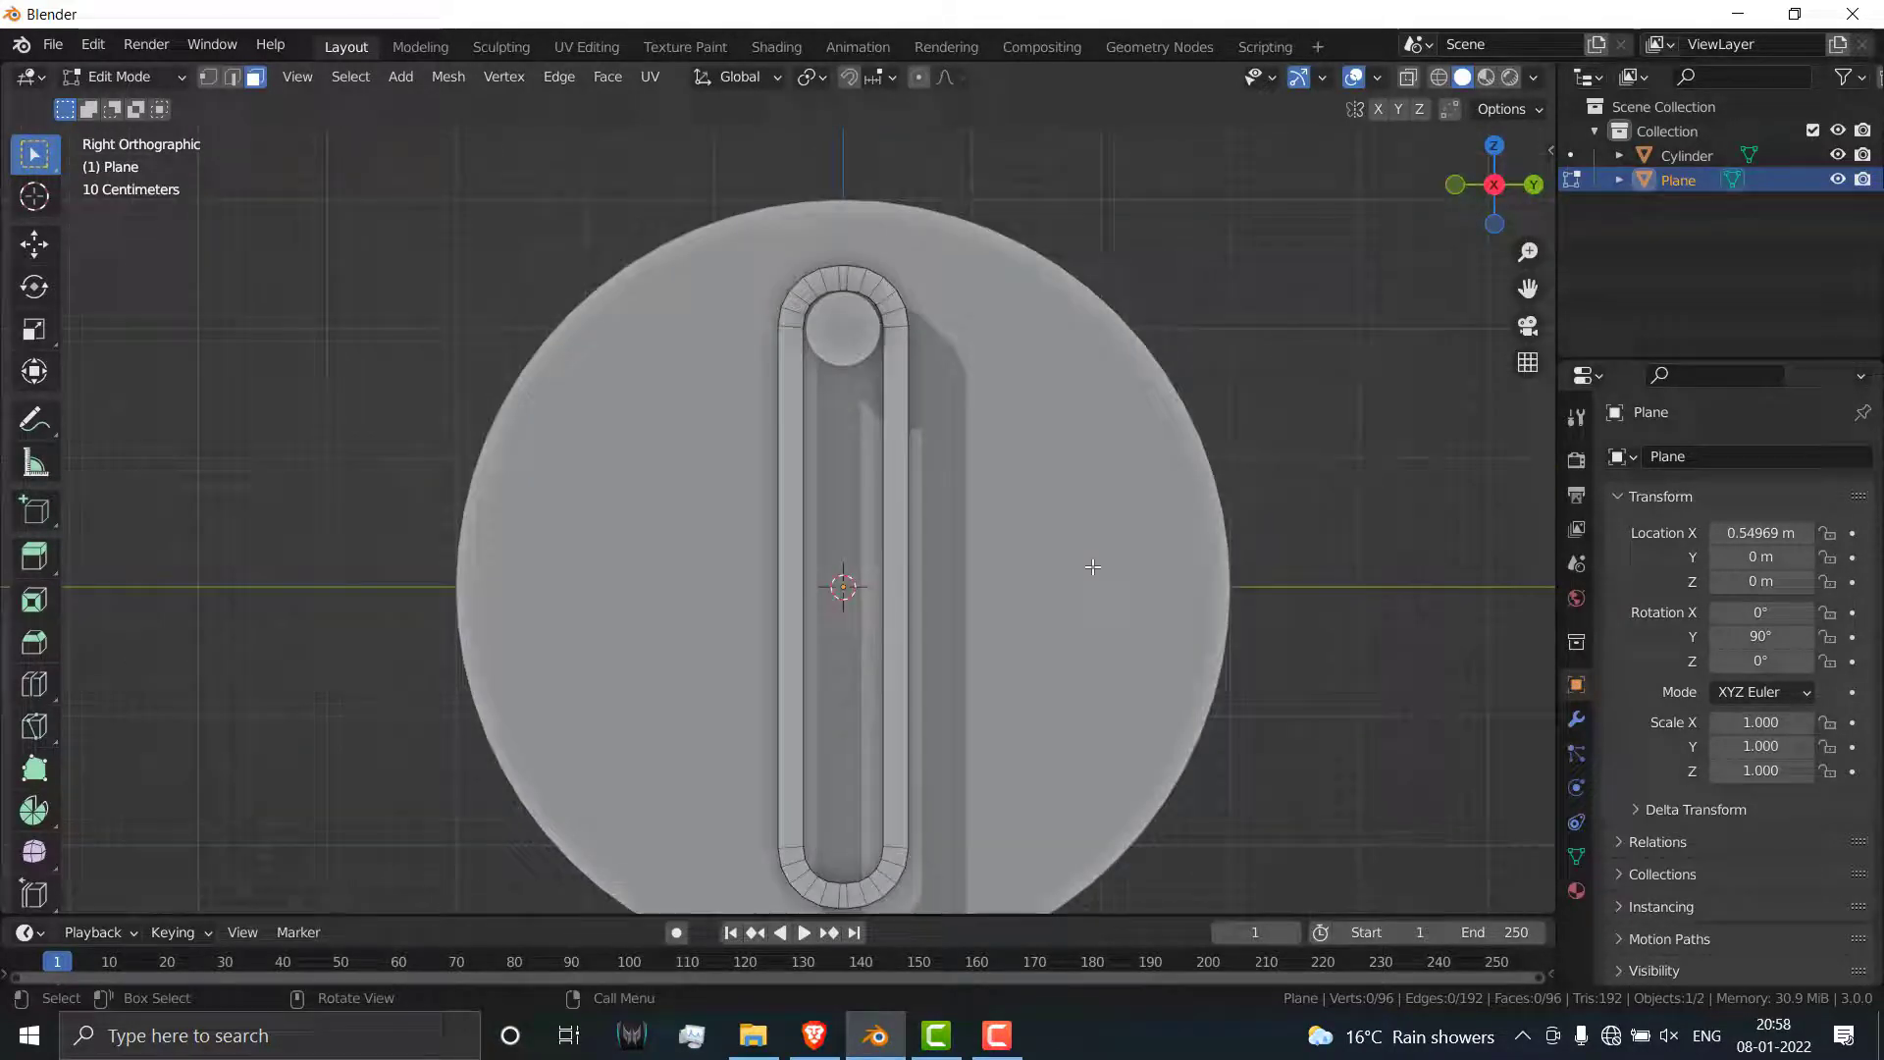
middle_click_drag(972, 577, 889, 585)
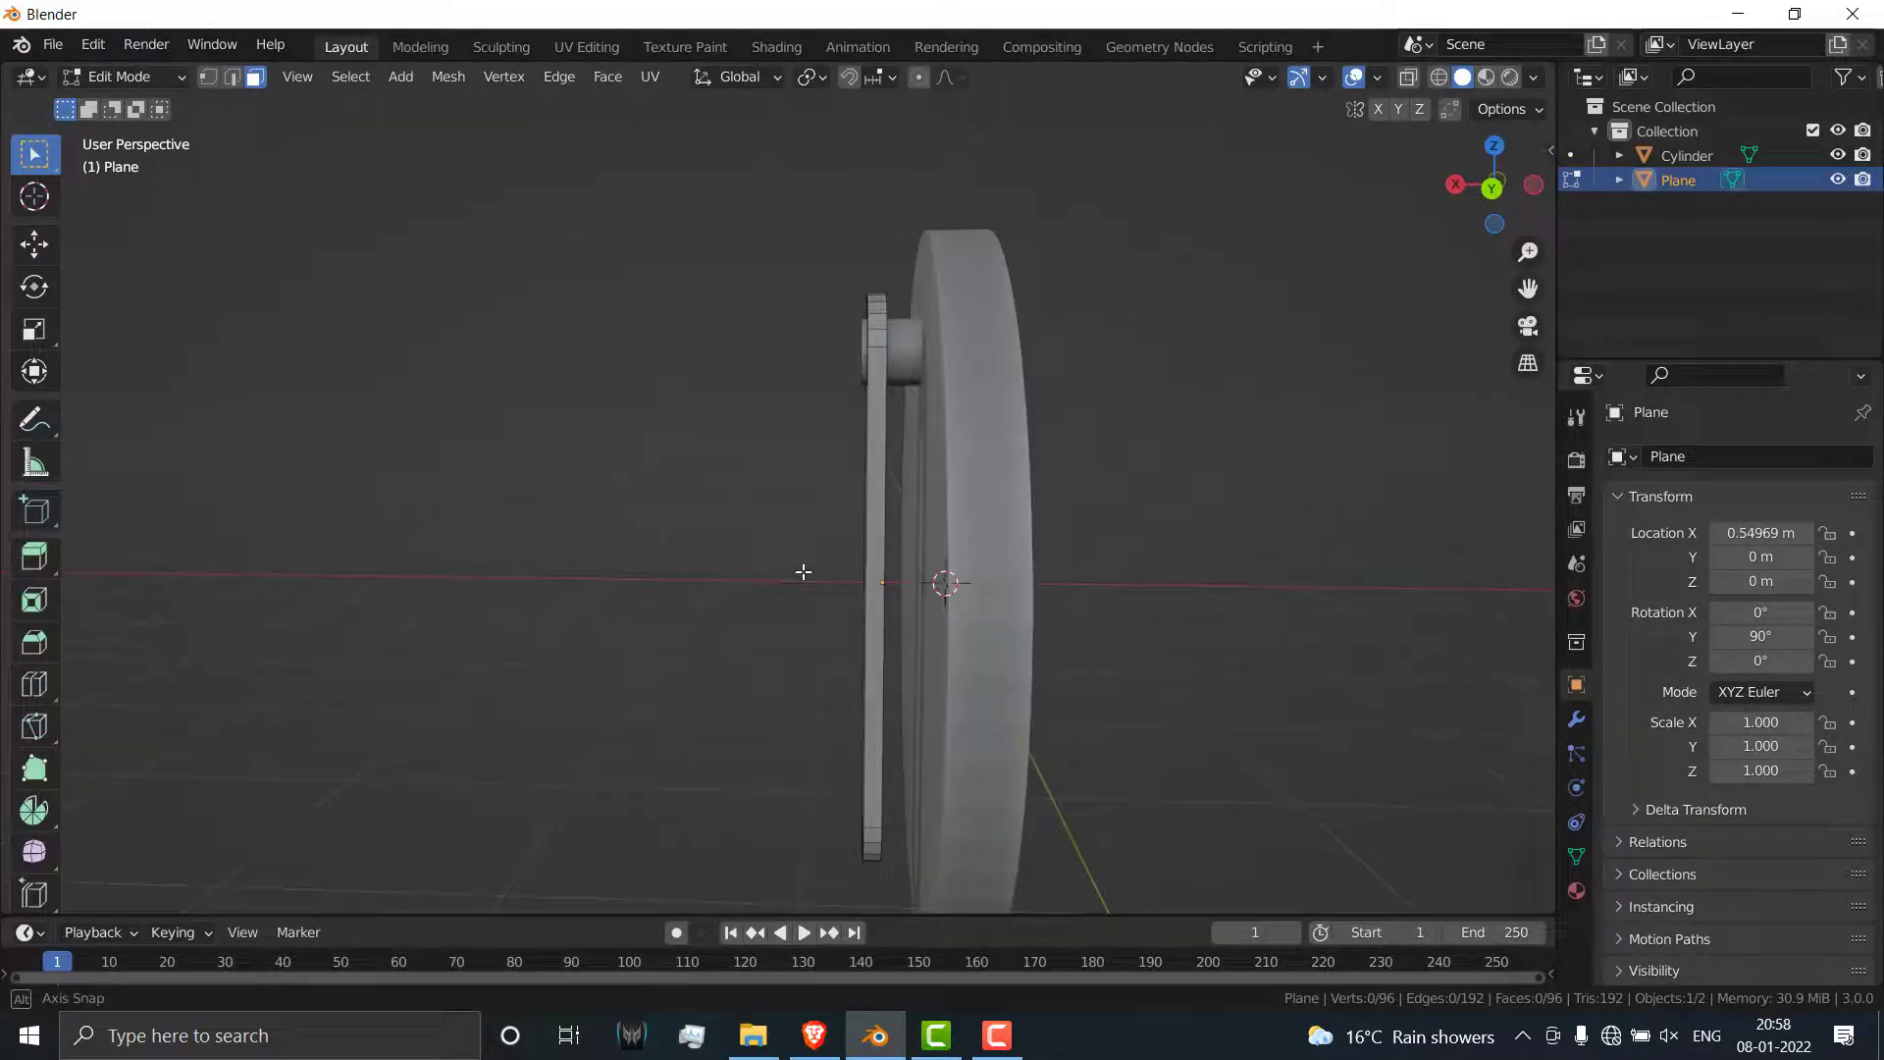
middle_click_drag(803, 571, 859, 488)
key("Tab")
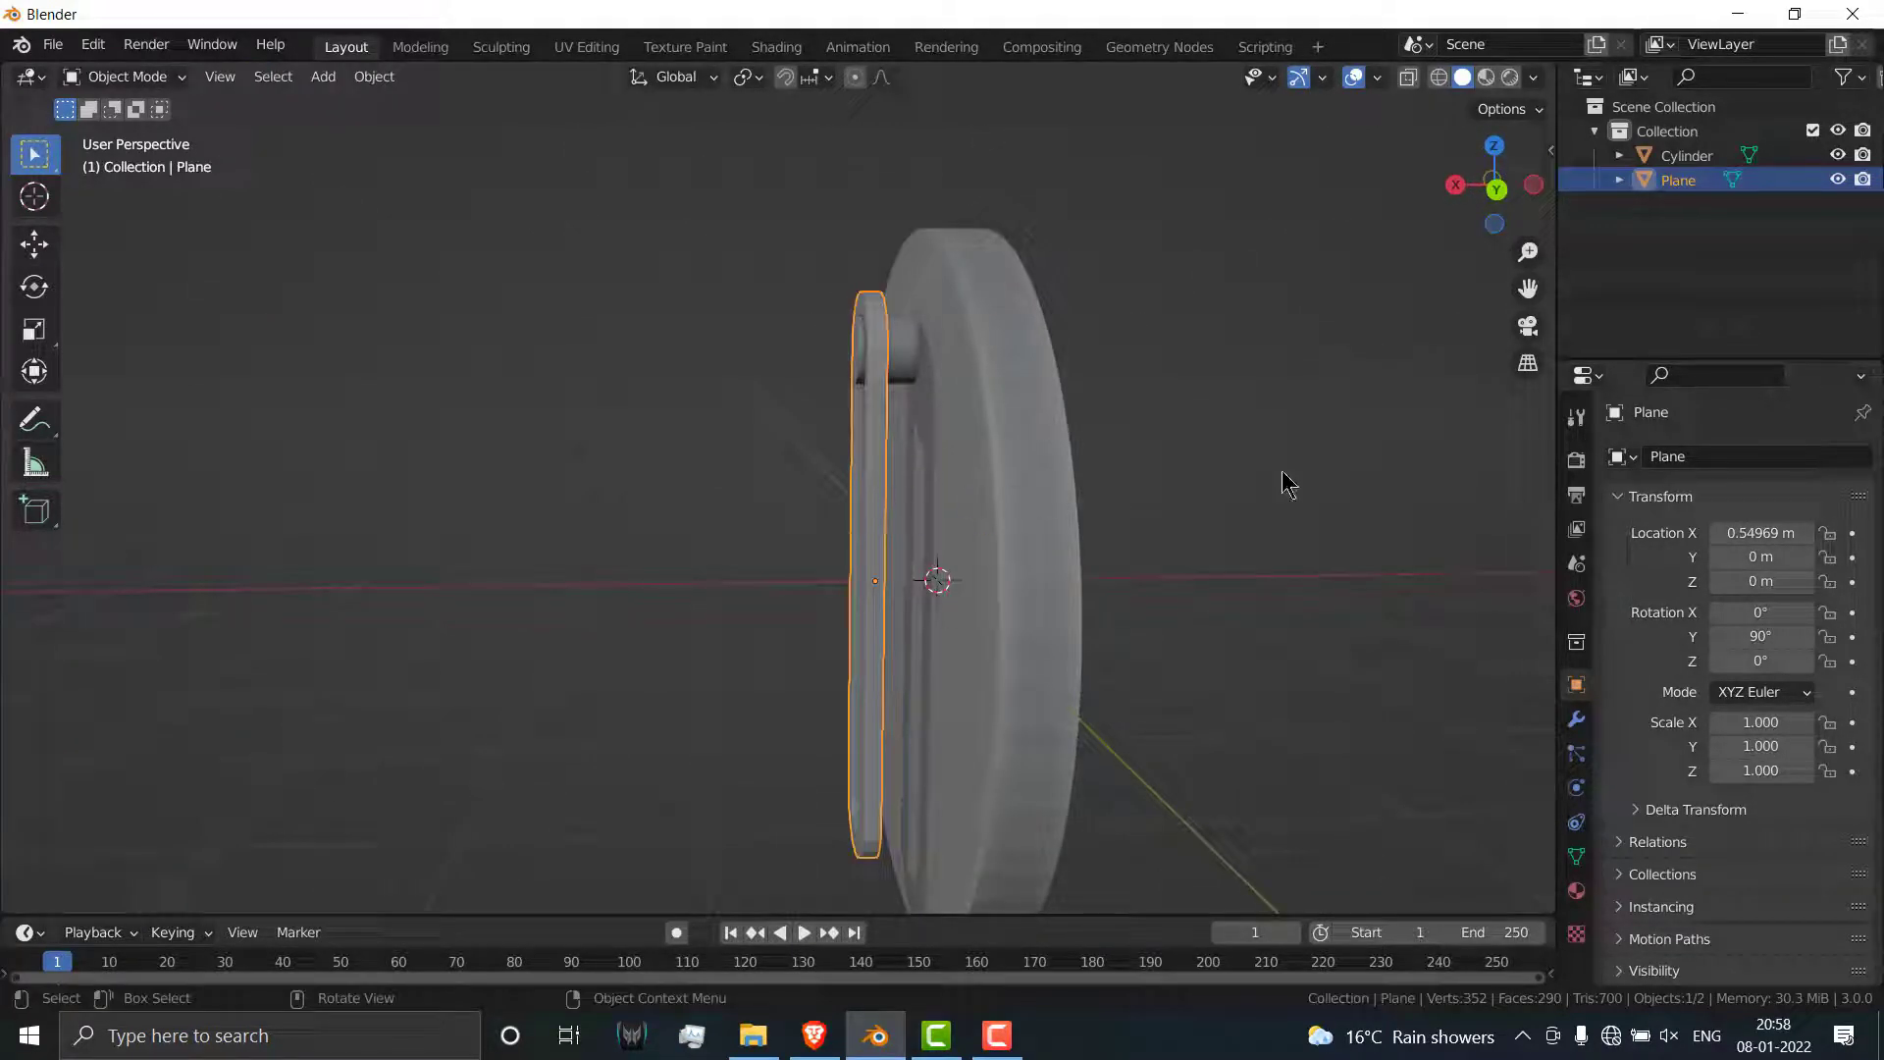
key("KP_1")
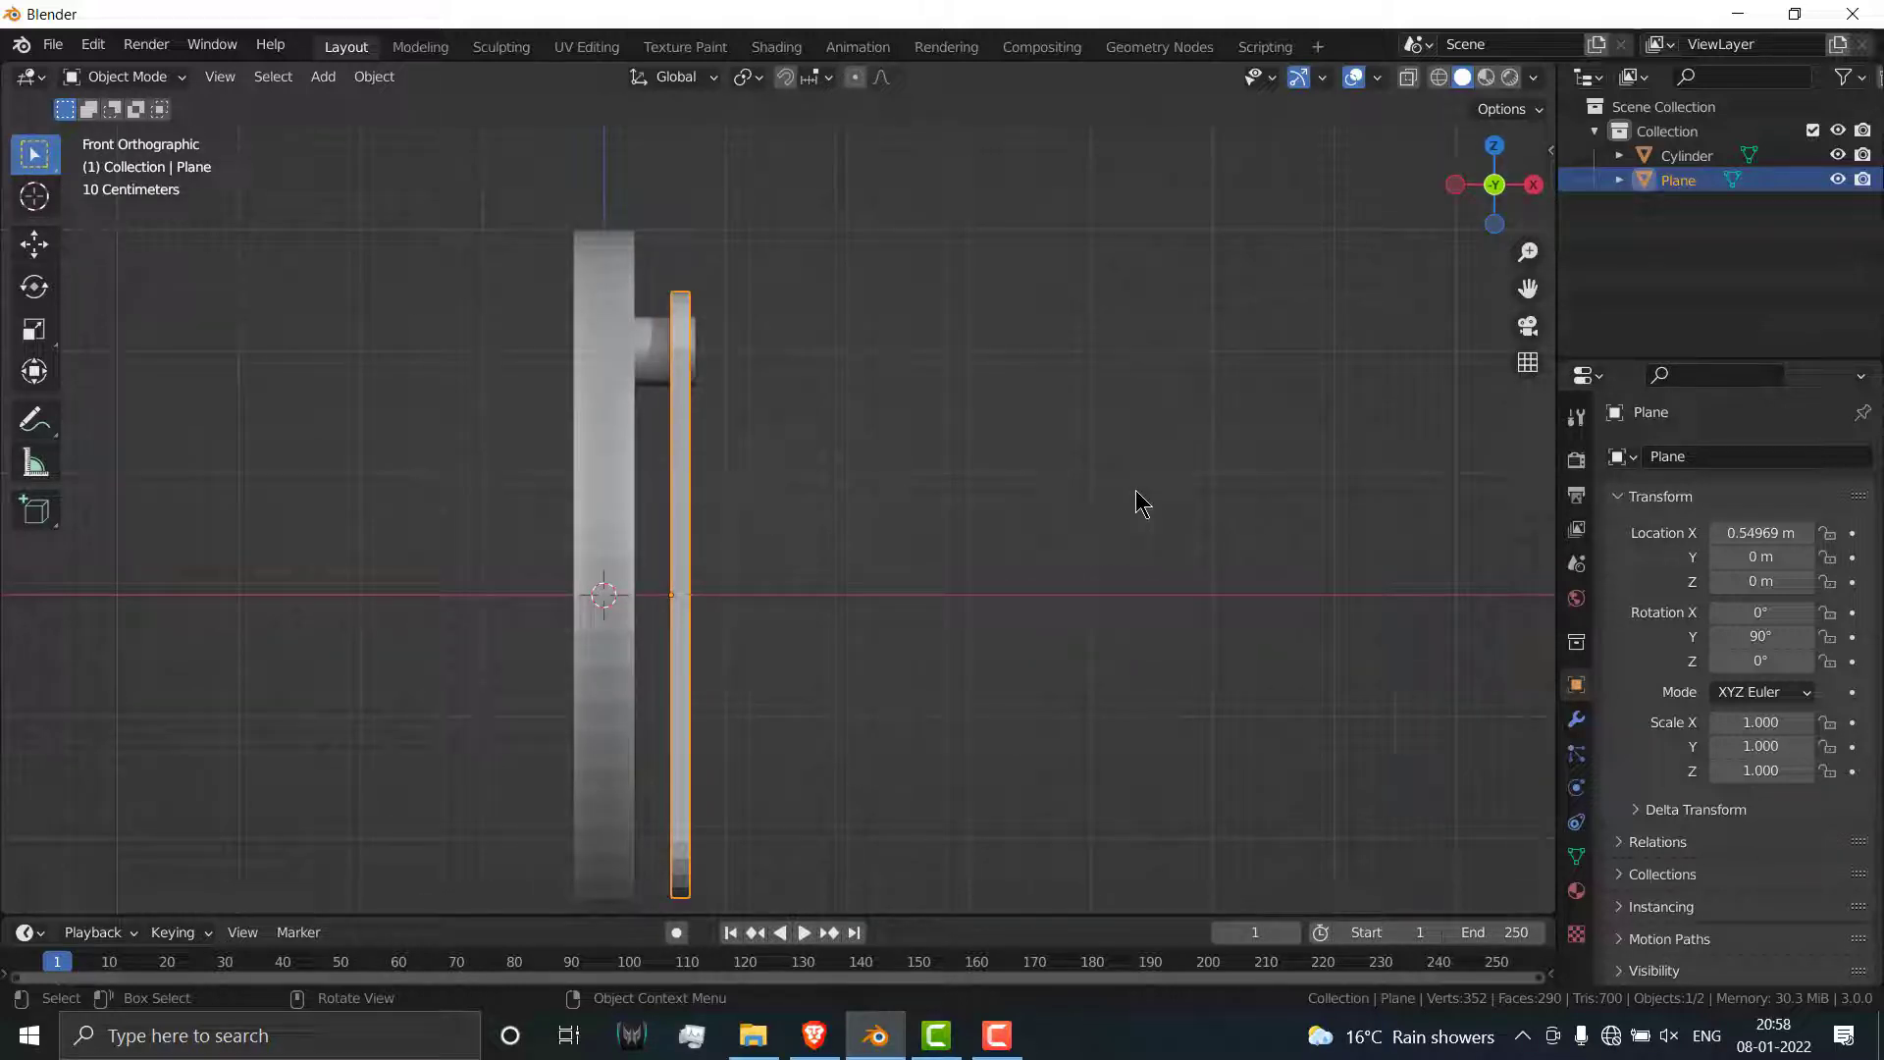
Step: Scale the rim 2.135 along X and move it -0.24186 m on X against the disc
key("s")
key("x")
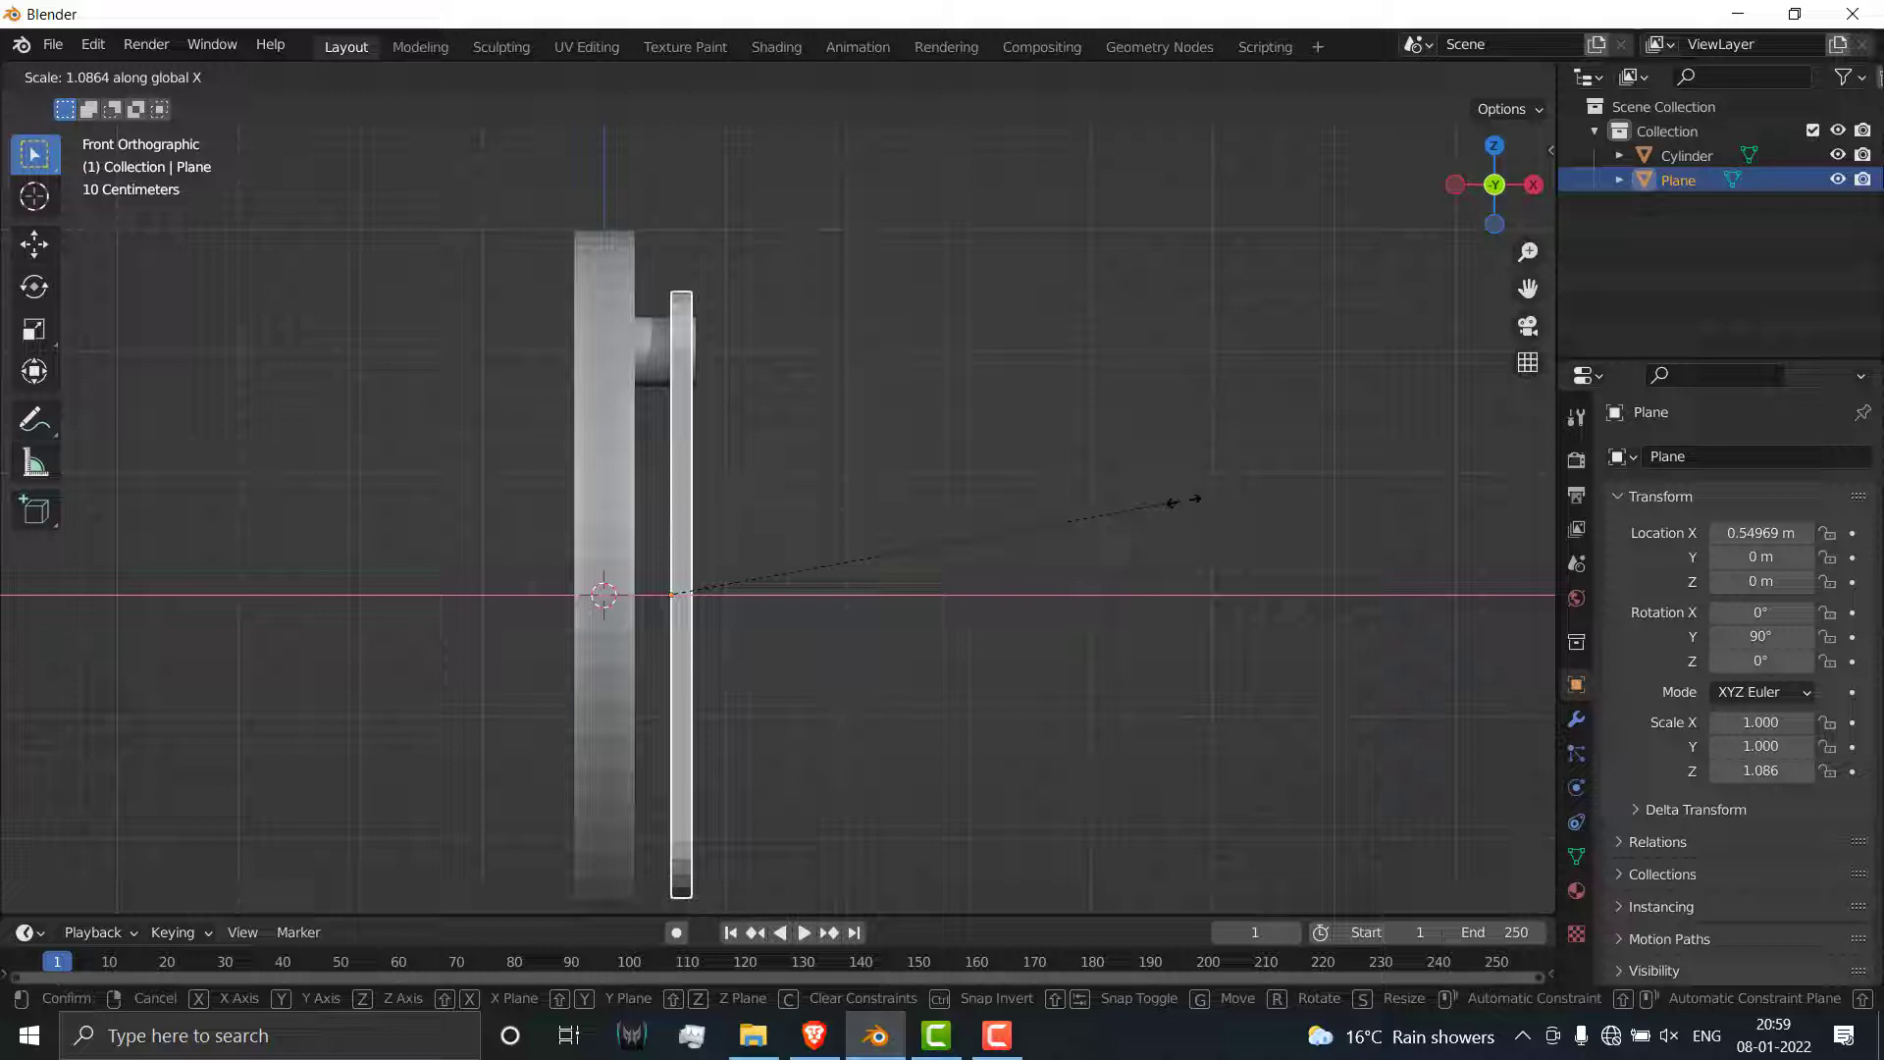
left_click(134, 569)
key("g")
key("x")
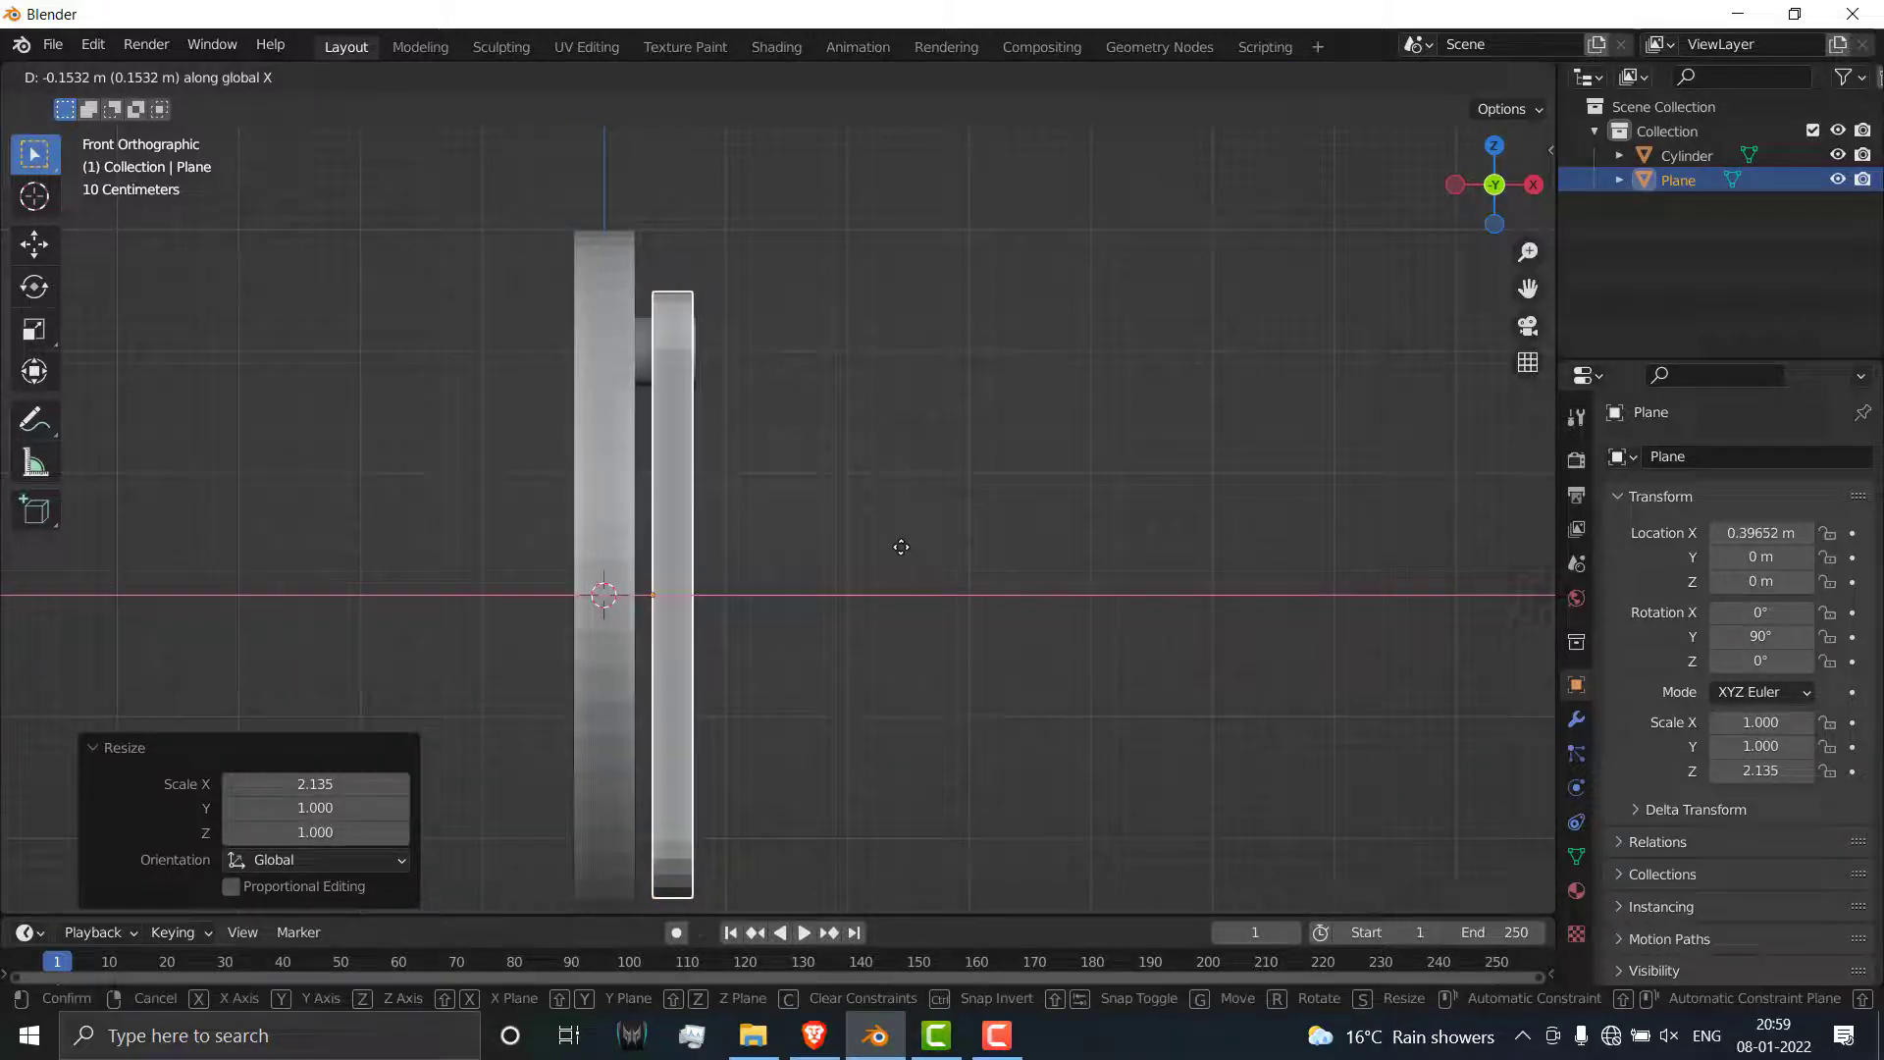
left_click(904, 559)
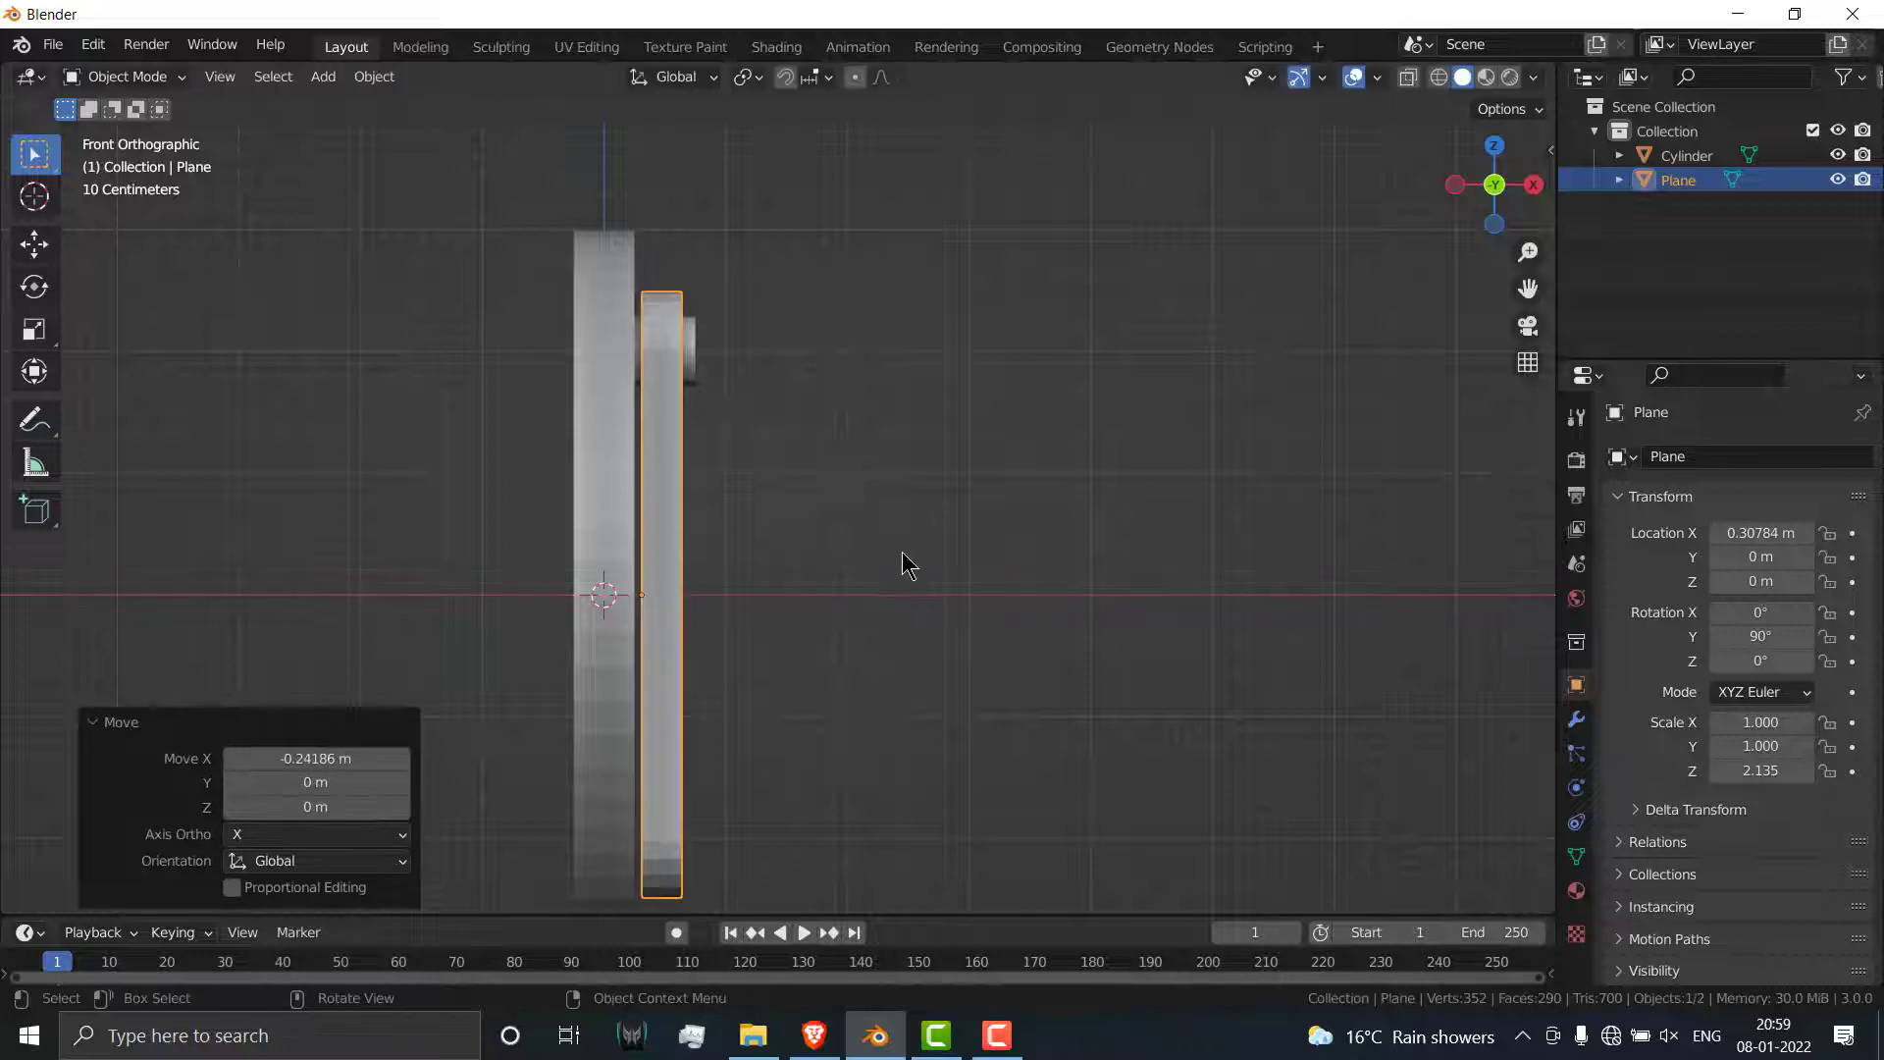
middle_click_drag(904, 559, 579, 569)
Step: Apply Shade Smooth to the disc cylinder and the slot rim plane
left_click(1325, 433)
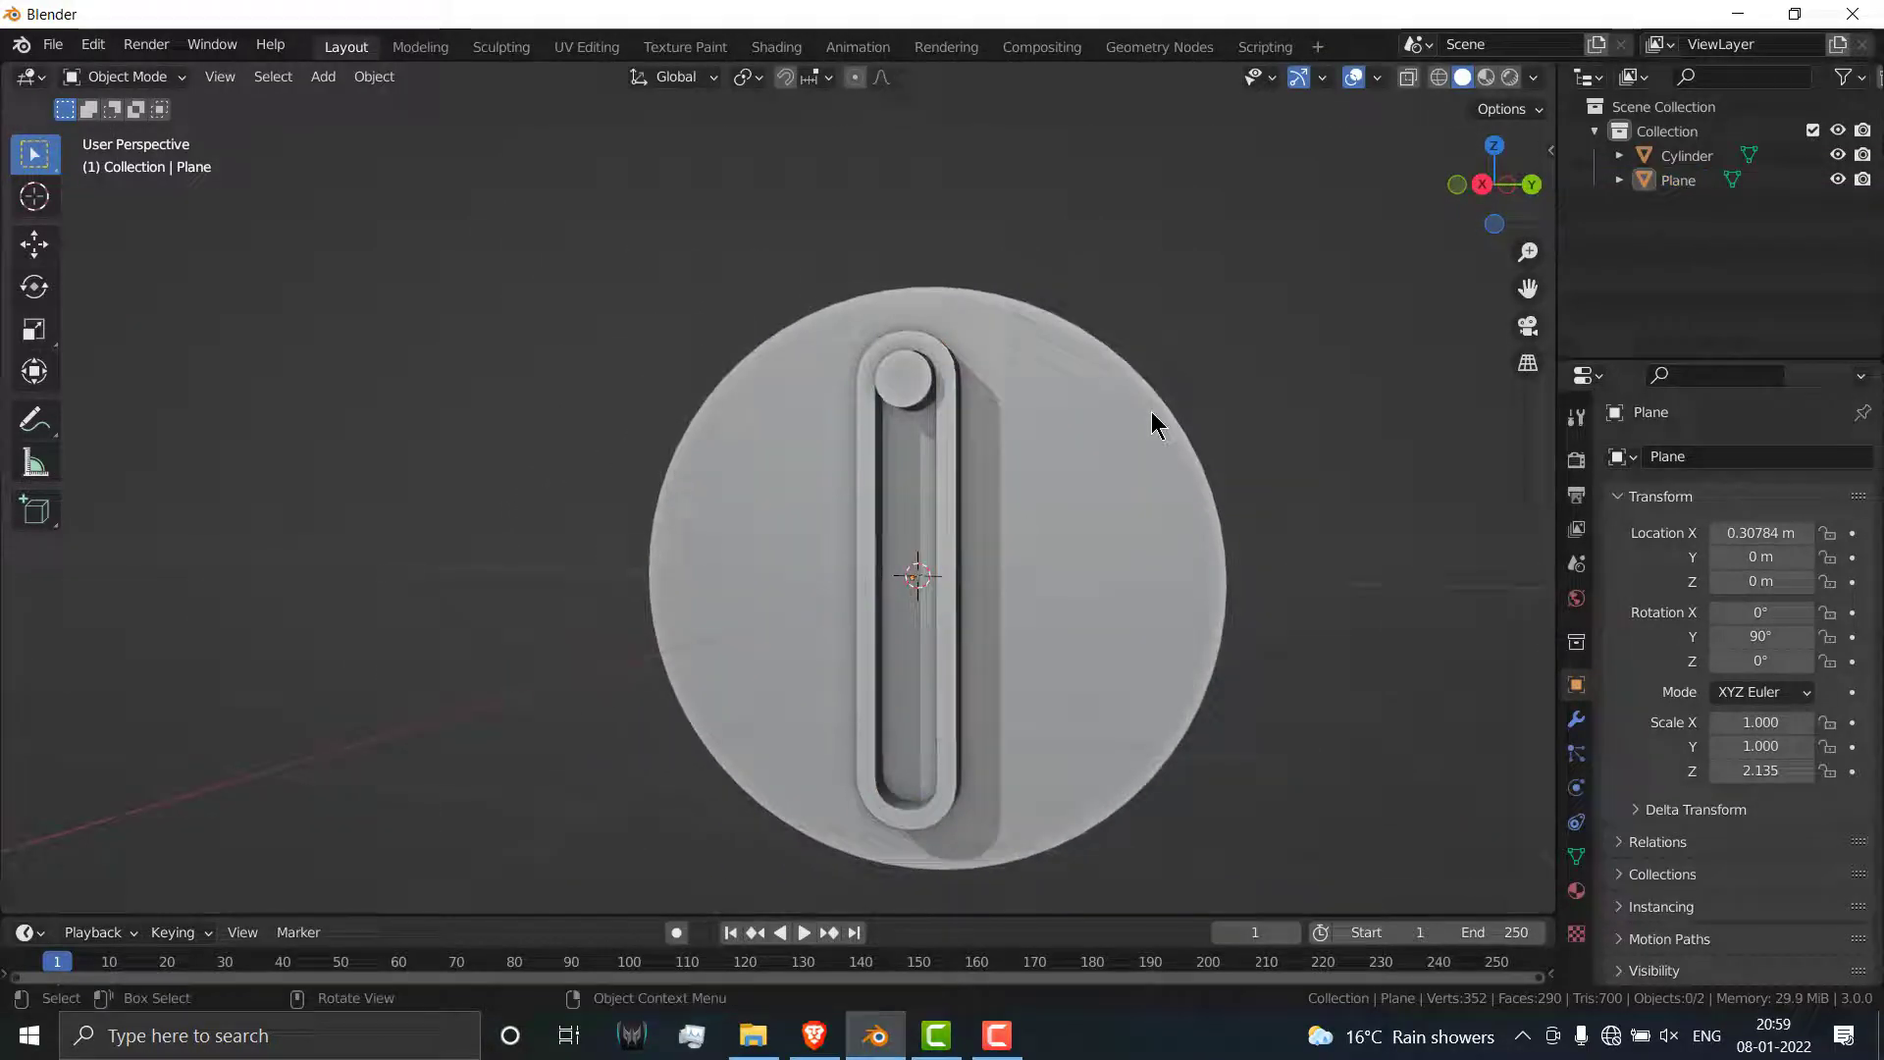
left_click(1144, 399)
right_click(1139, 385)
left_click(1138, 385)
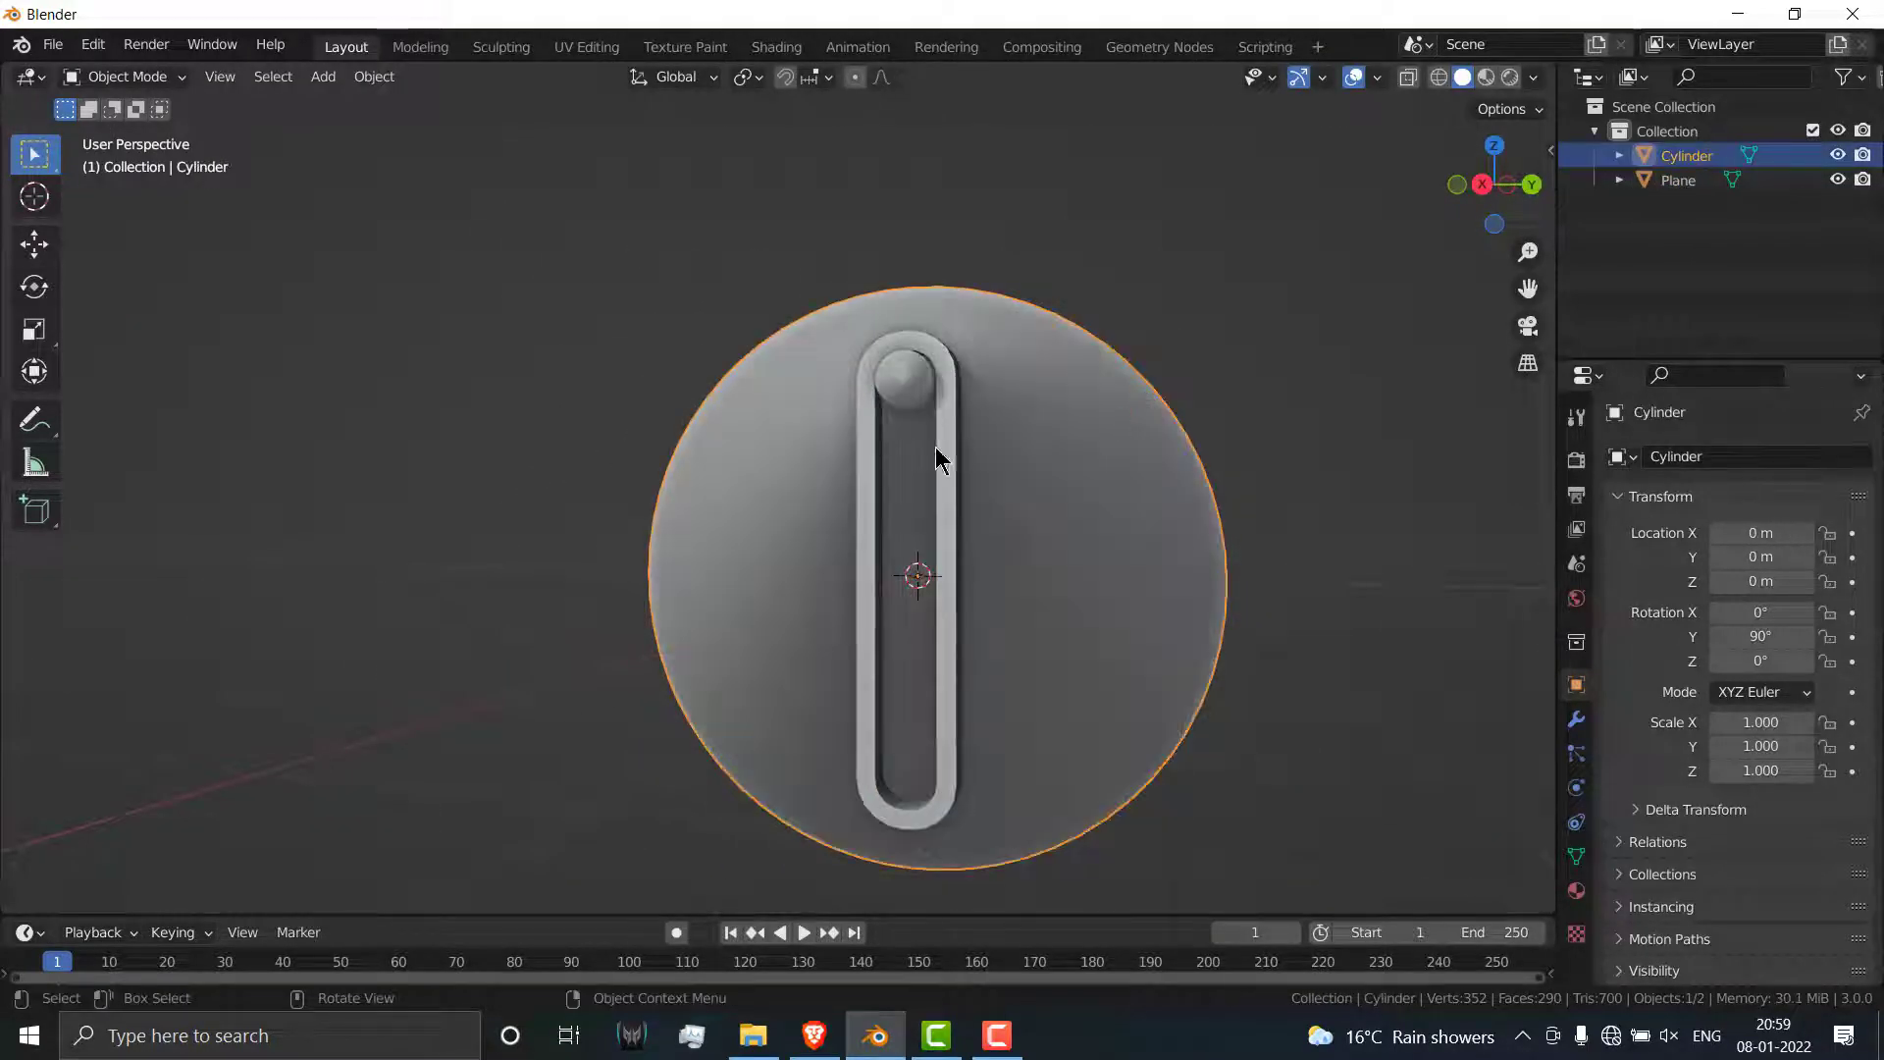
left_click(948, 474)
right_click(948, 473)
left_click(950, 472)
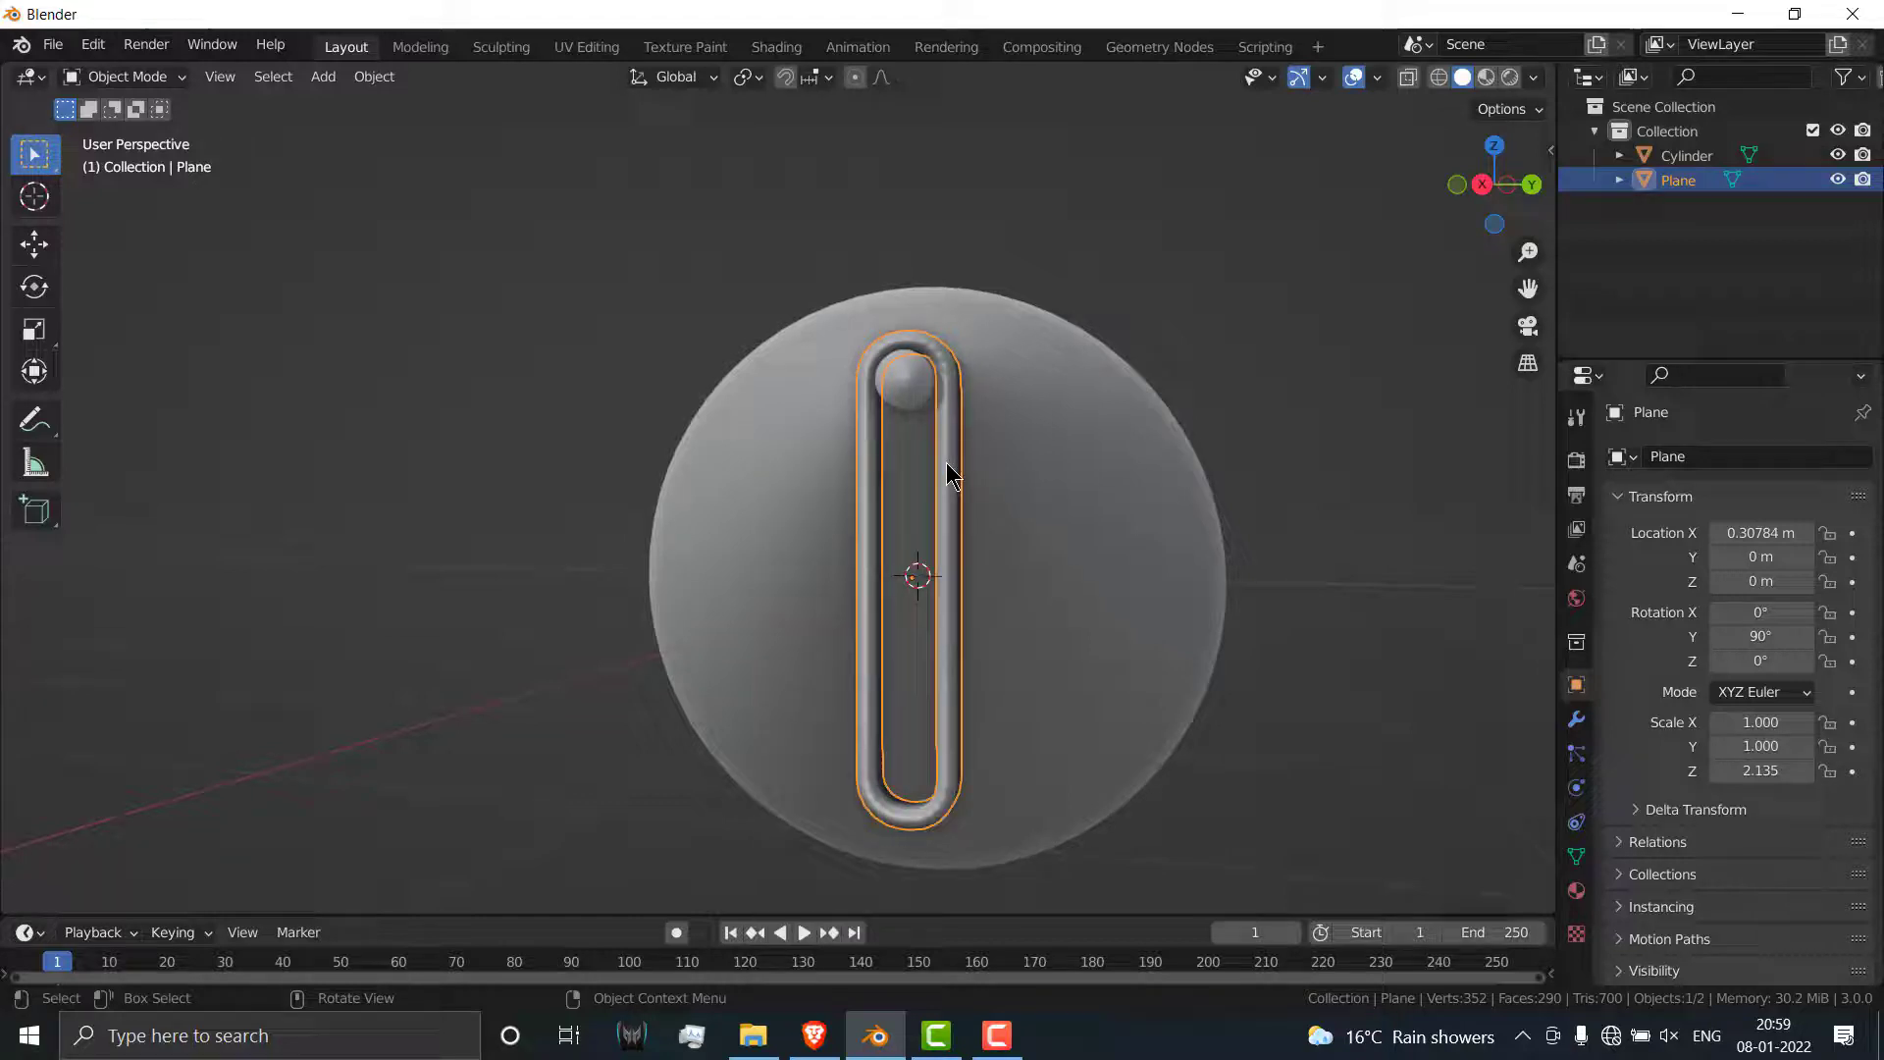
Step: Enable 30° Auto Smooth under Normals for both the plane and the cylinder
left_click(1578, 859)
left_click(1669, 924)
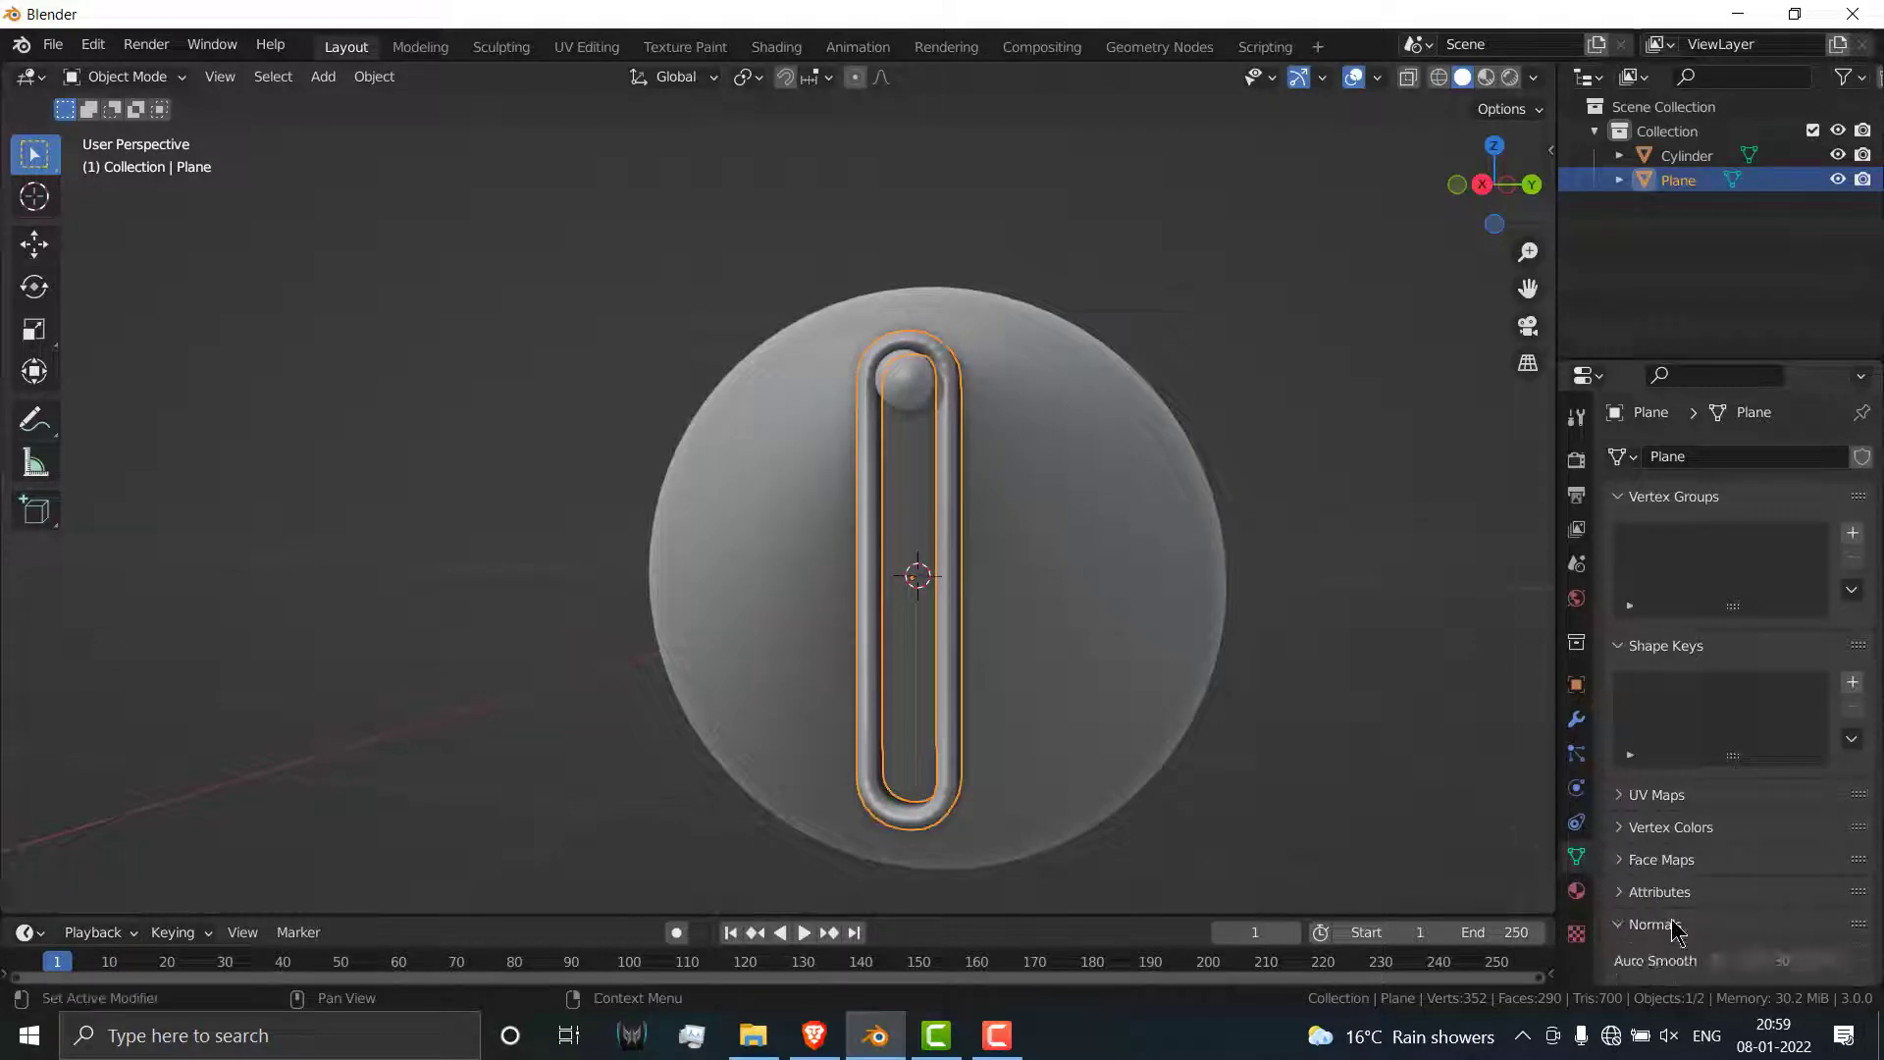
left_click(1718, 961)
left_click(1115, 589)
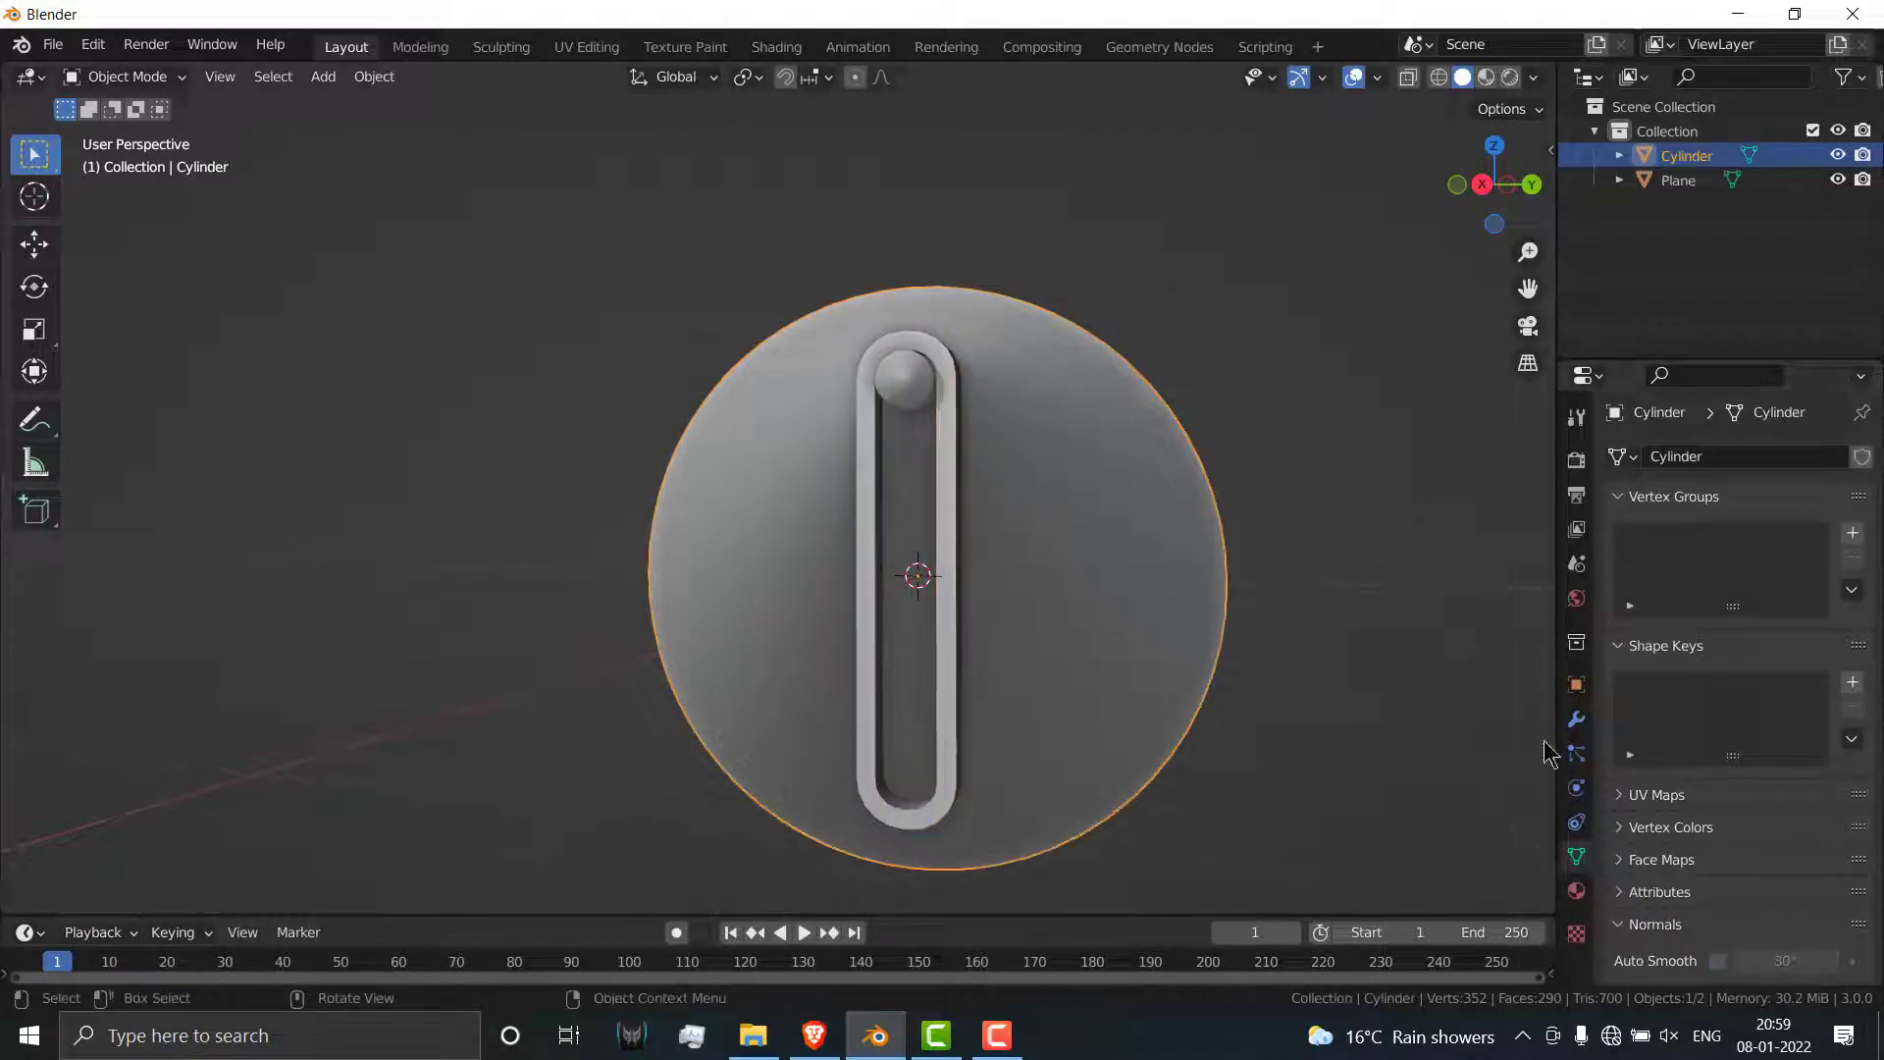
left_click(1717, 961)
left_click(1321, 623)
middle_click_drag(1322, 622, 1051, 547)
scroll(1034, 534, "up", 6)
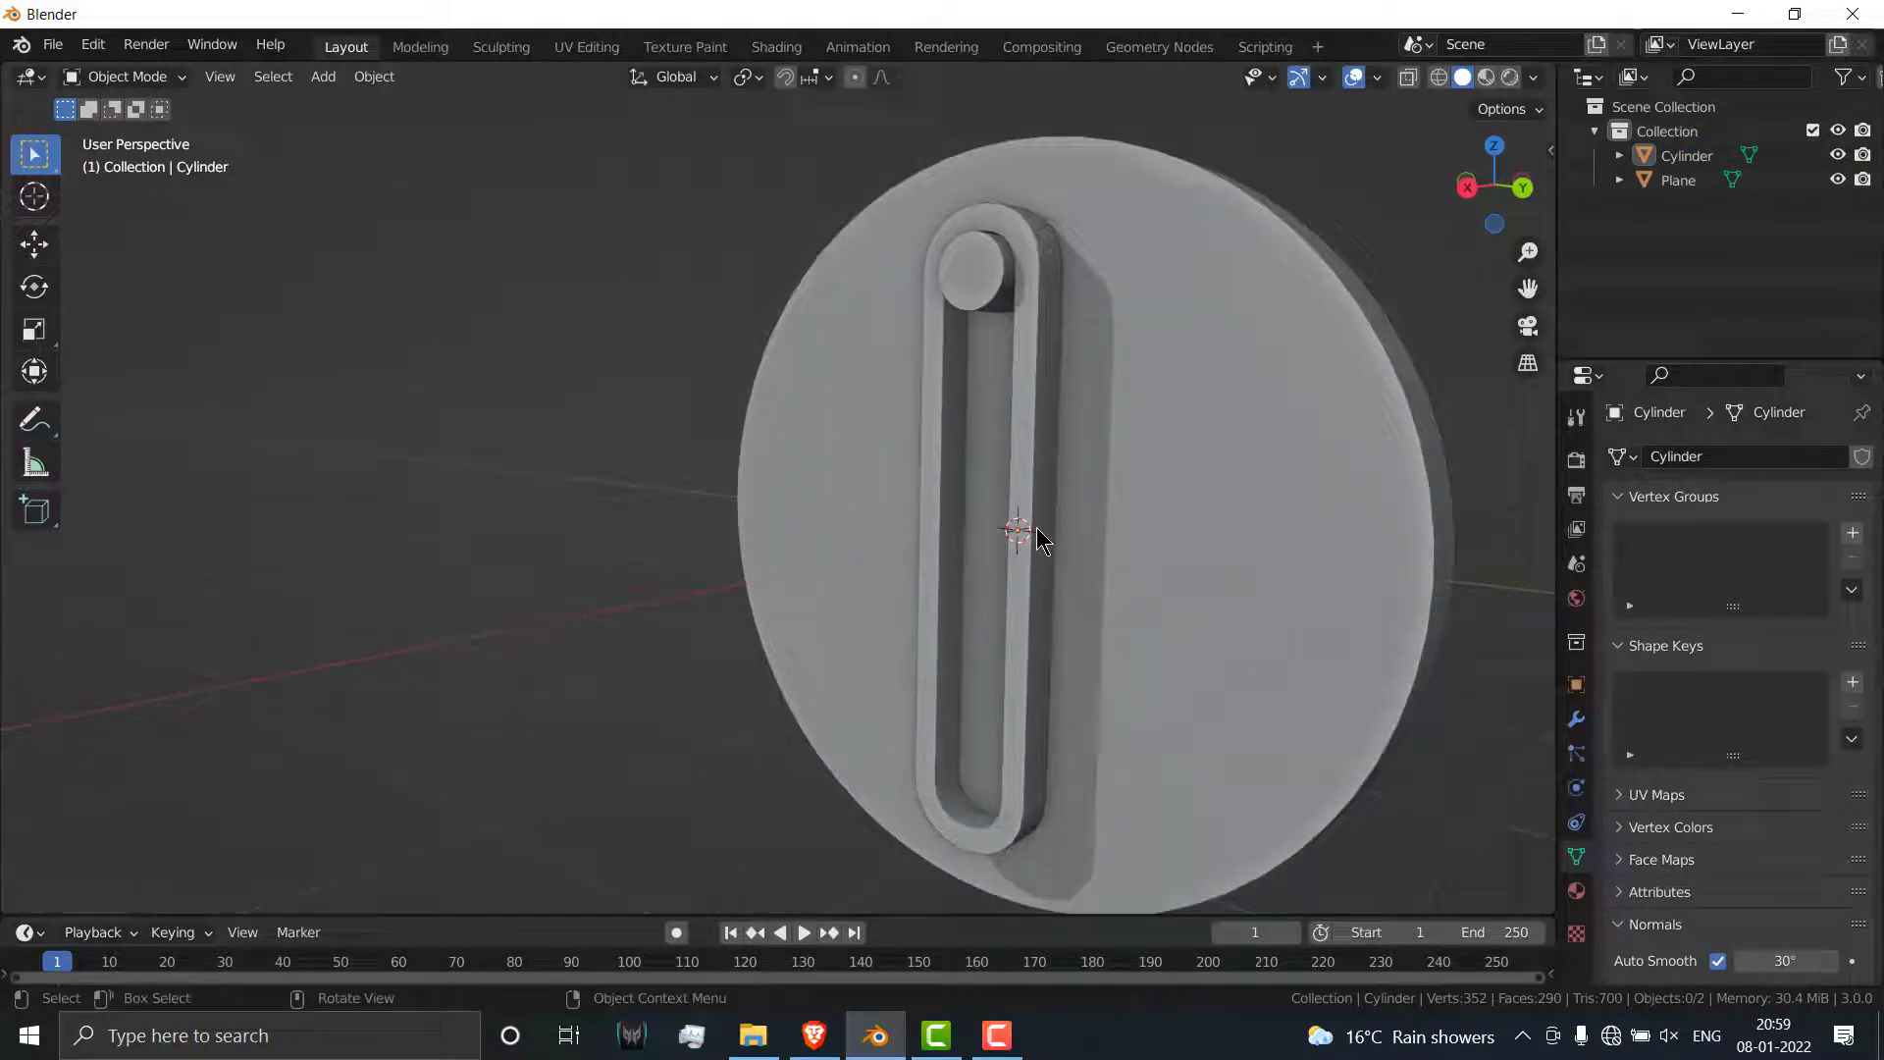
scroll(1039, 539, "down", 6)
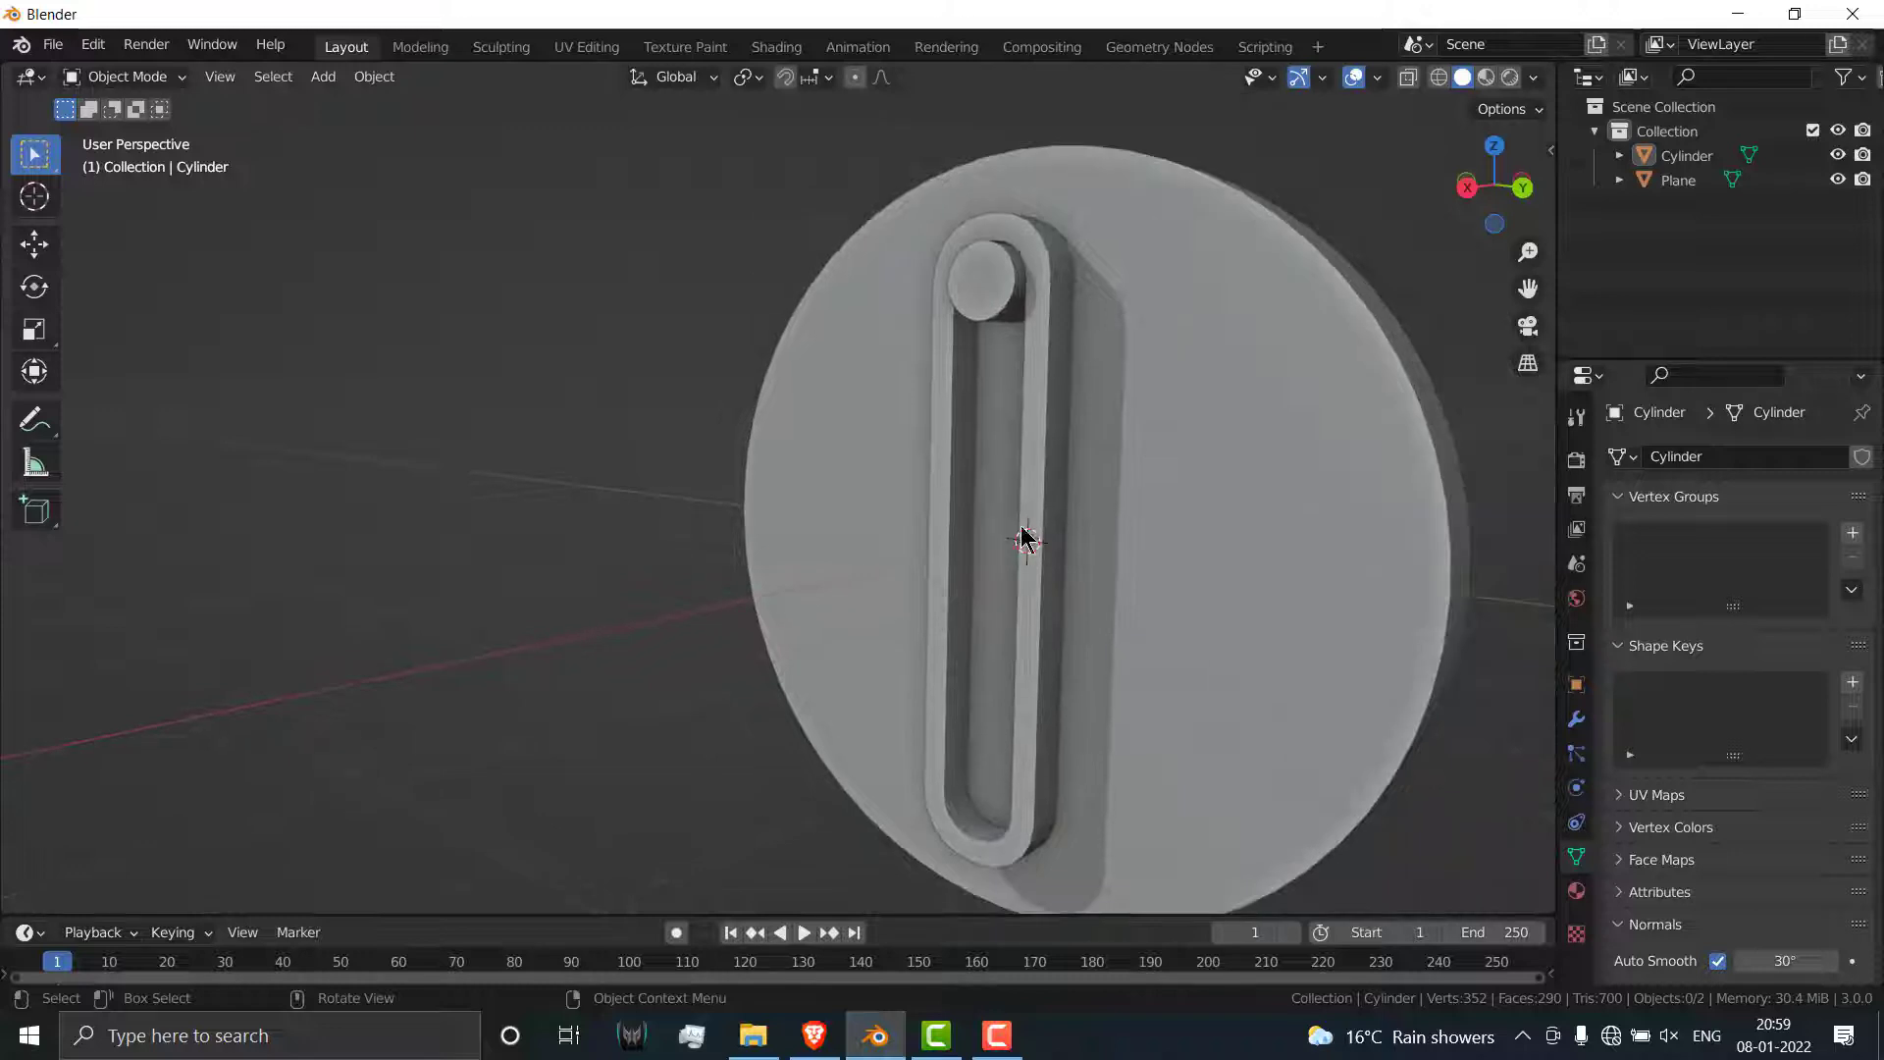
scroll(1050, 589, "down", 2)
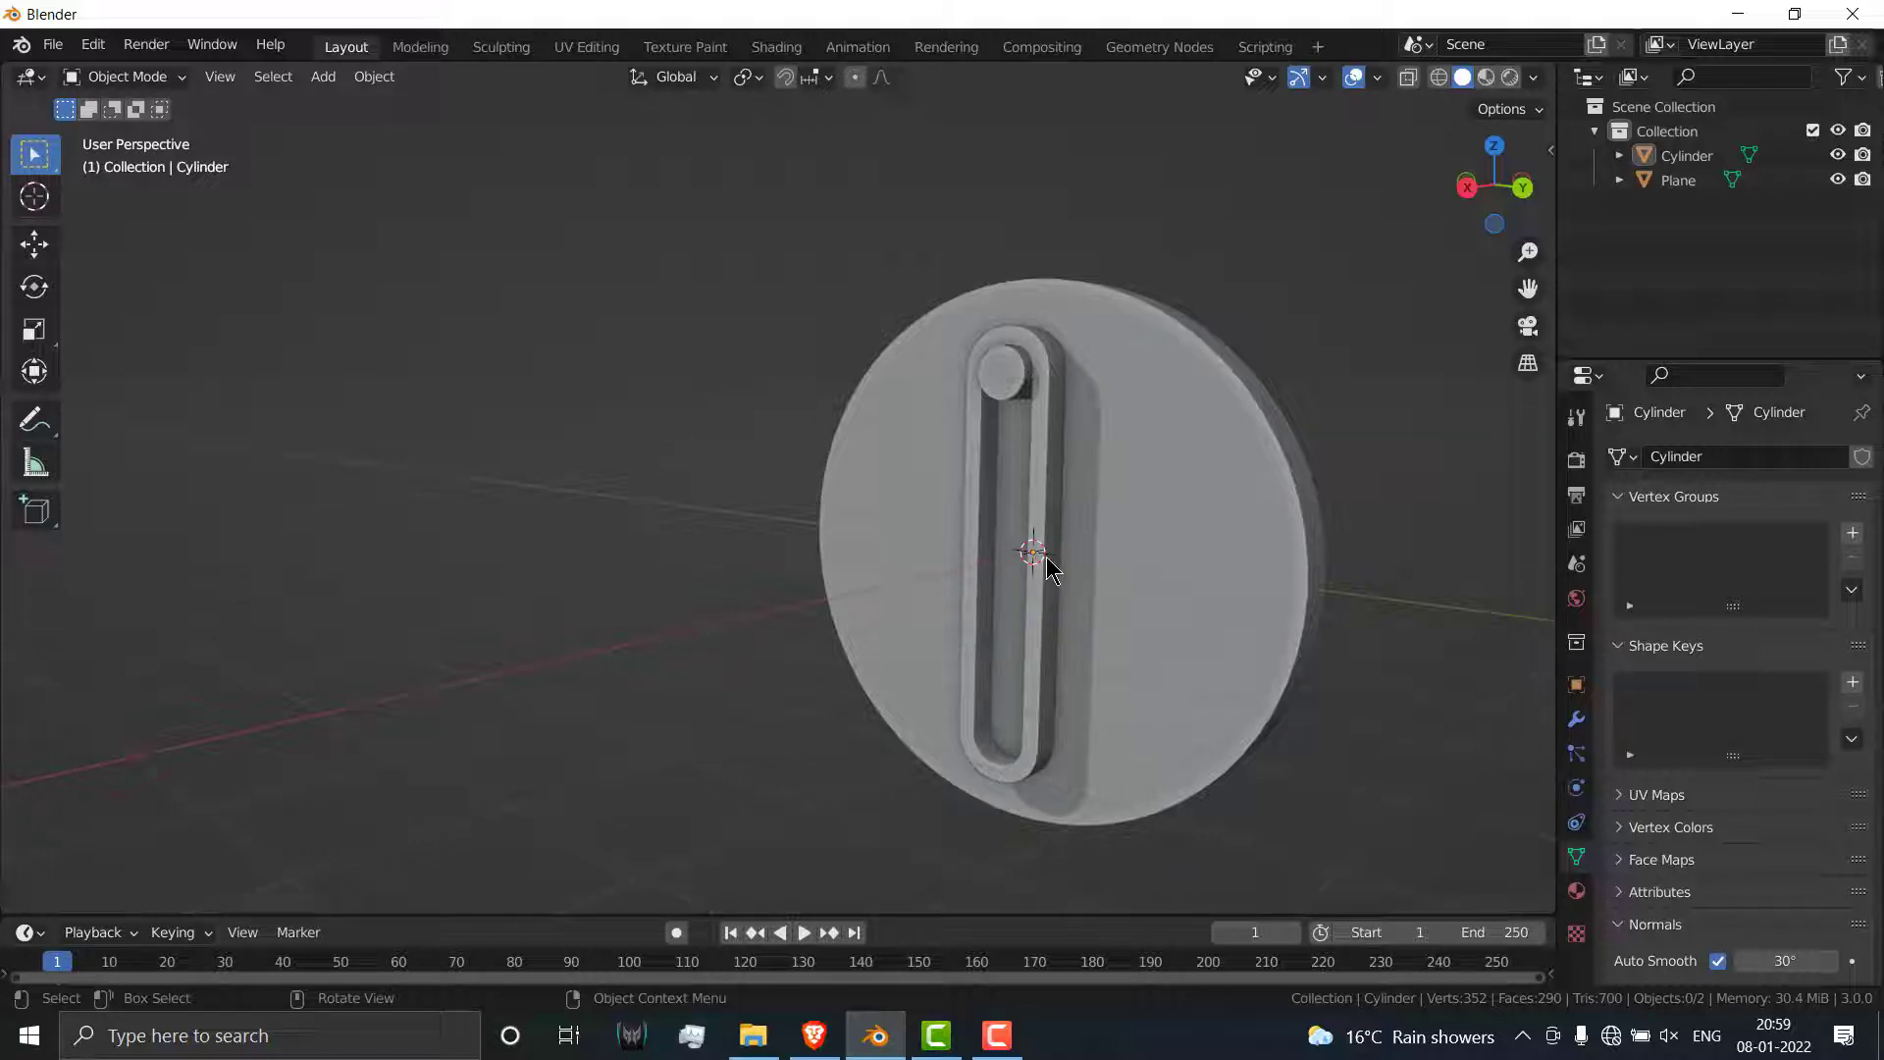
Step: Give the slot rim plane a Mirror modifier on both X and Y
left_click(1046, 538)
key("Tab")
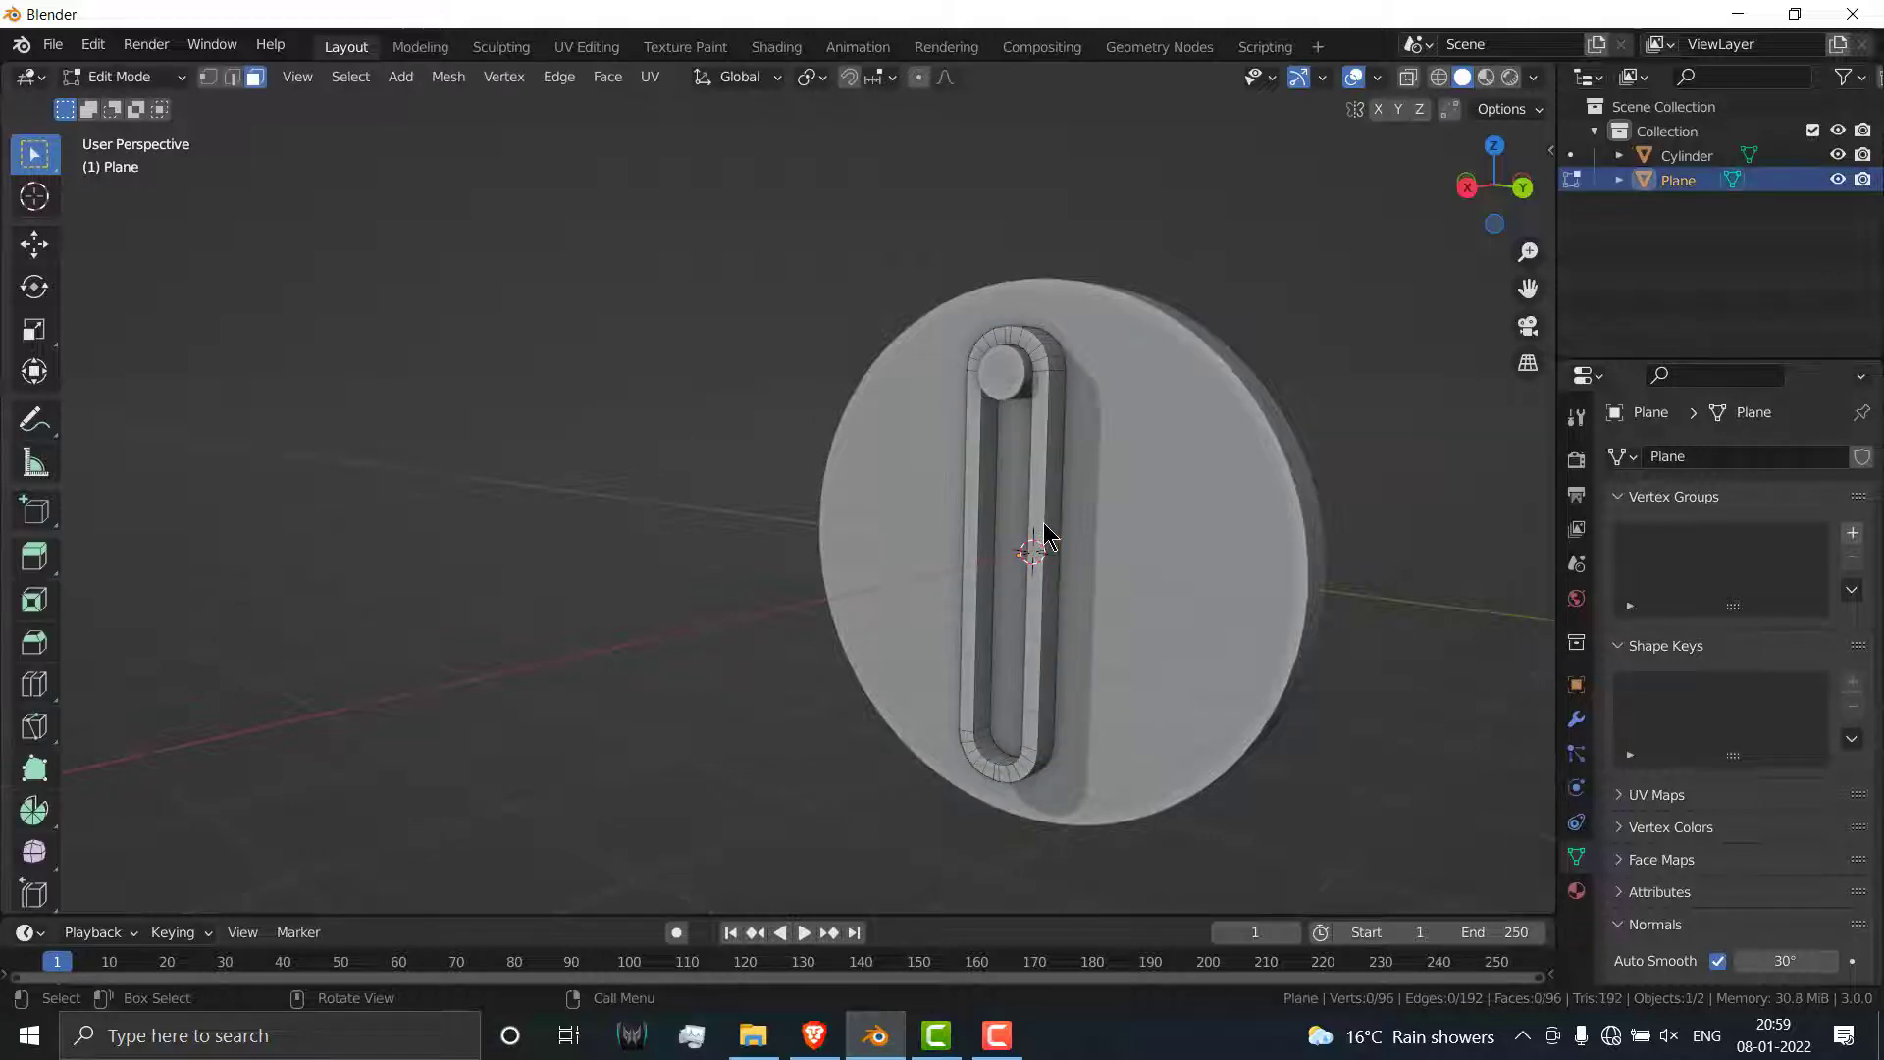
key("a")
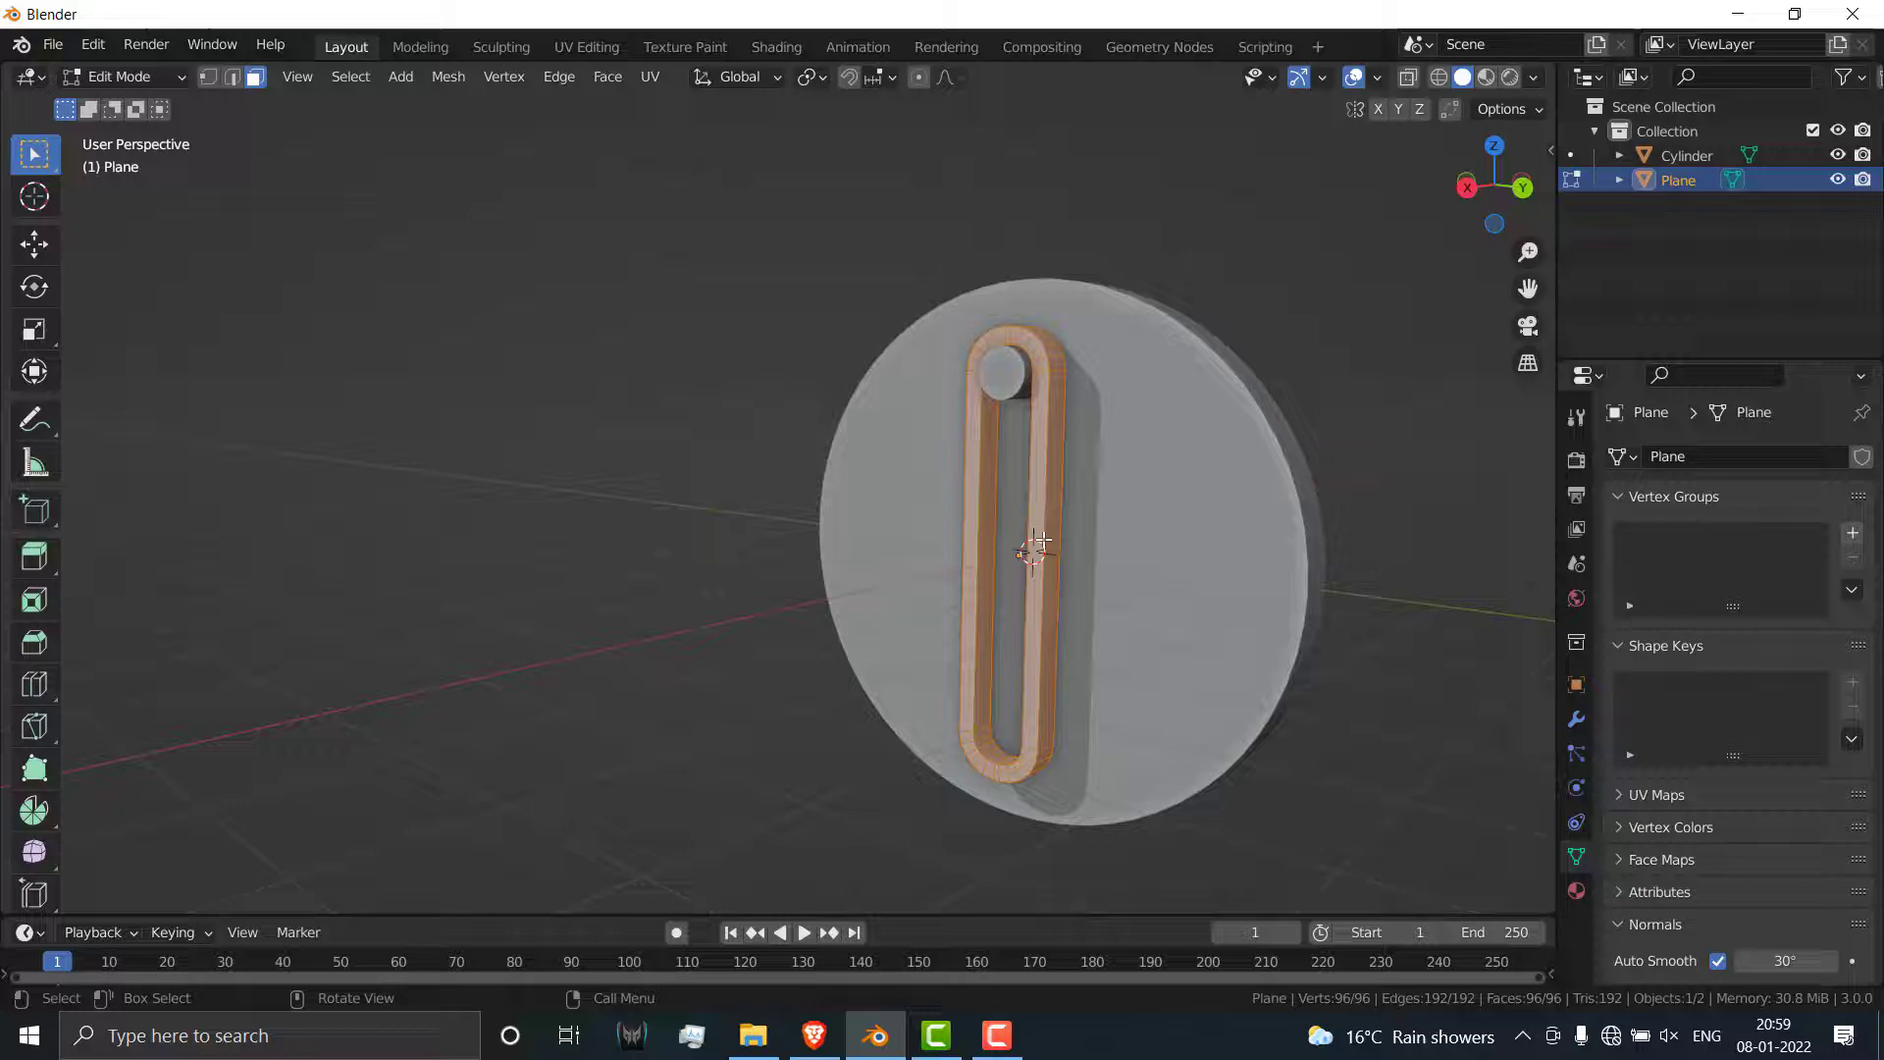
left_click(1576, 720)
left_click(1735, 462)
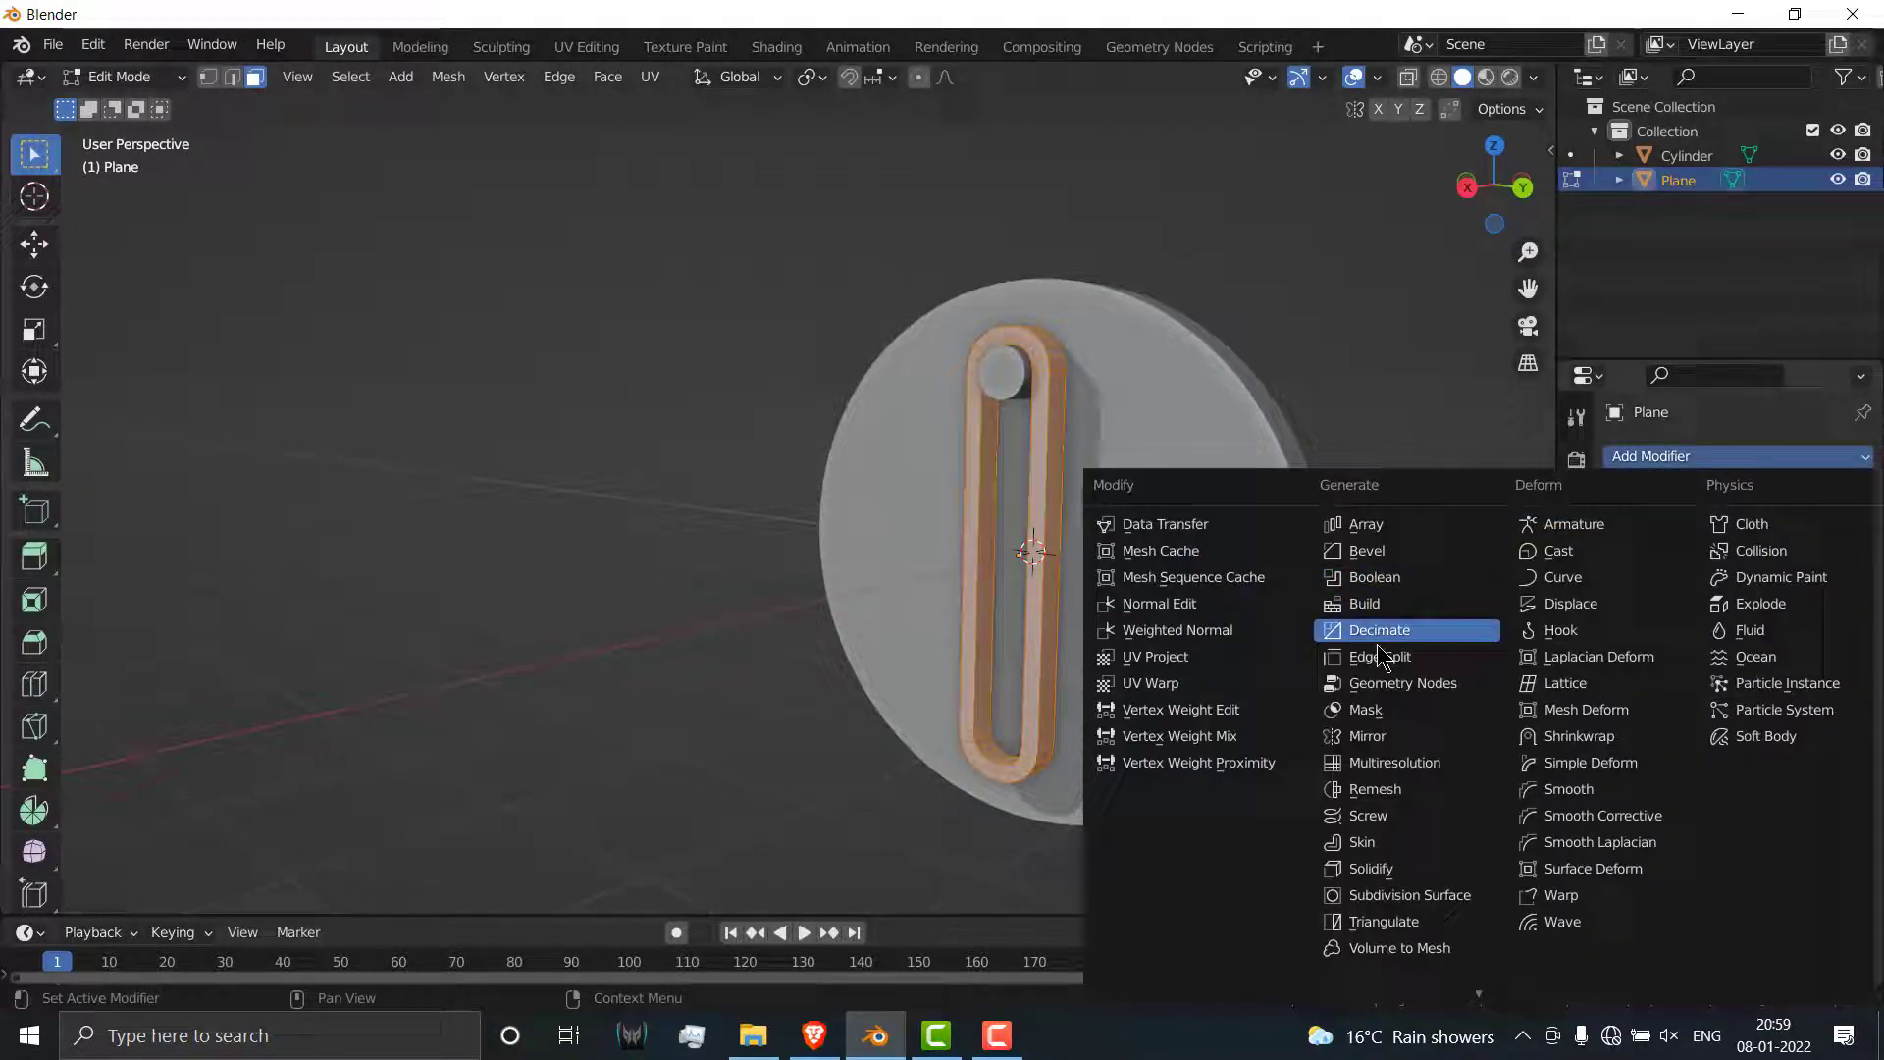
left_click(1387, 734)
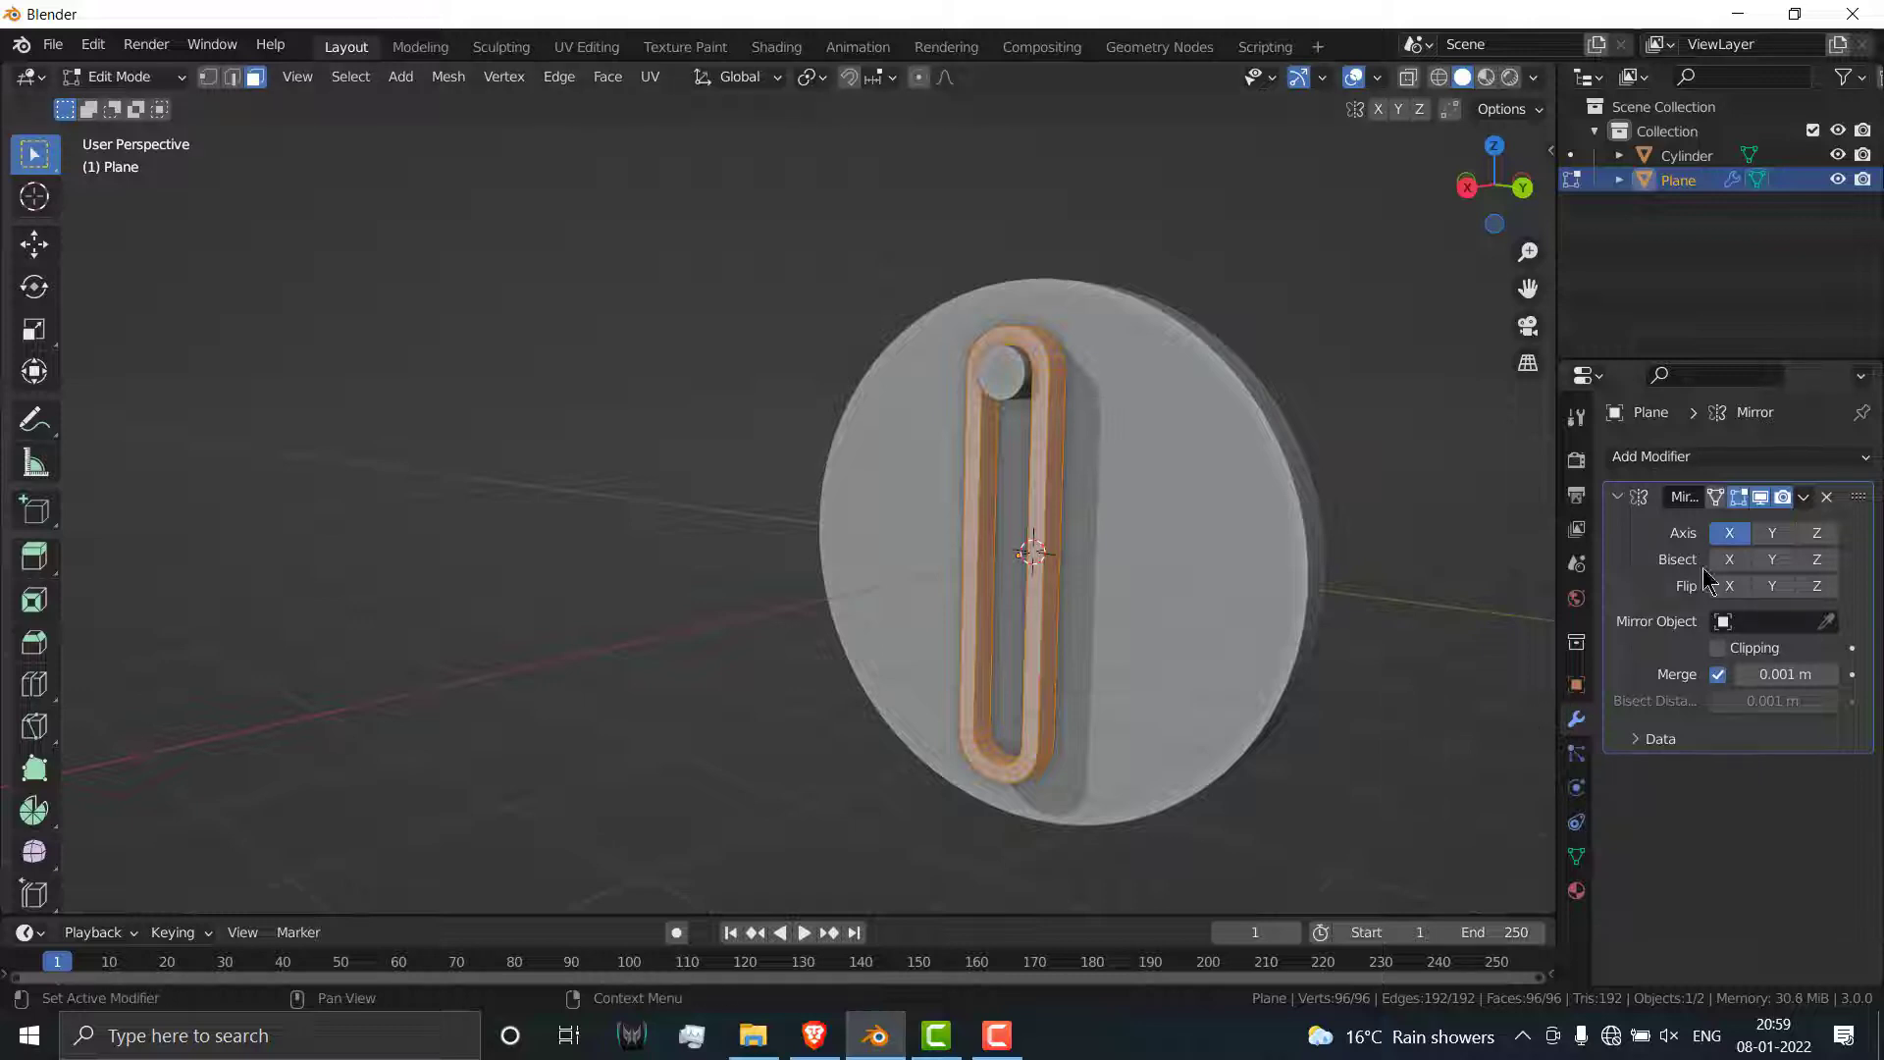
left_click(1773, 535)
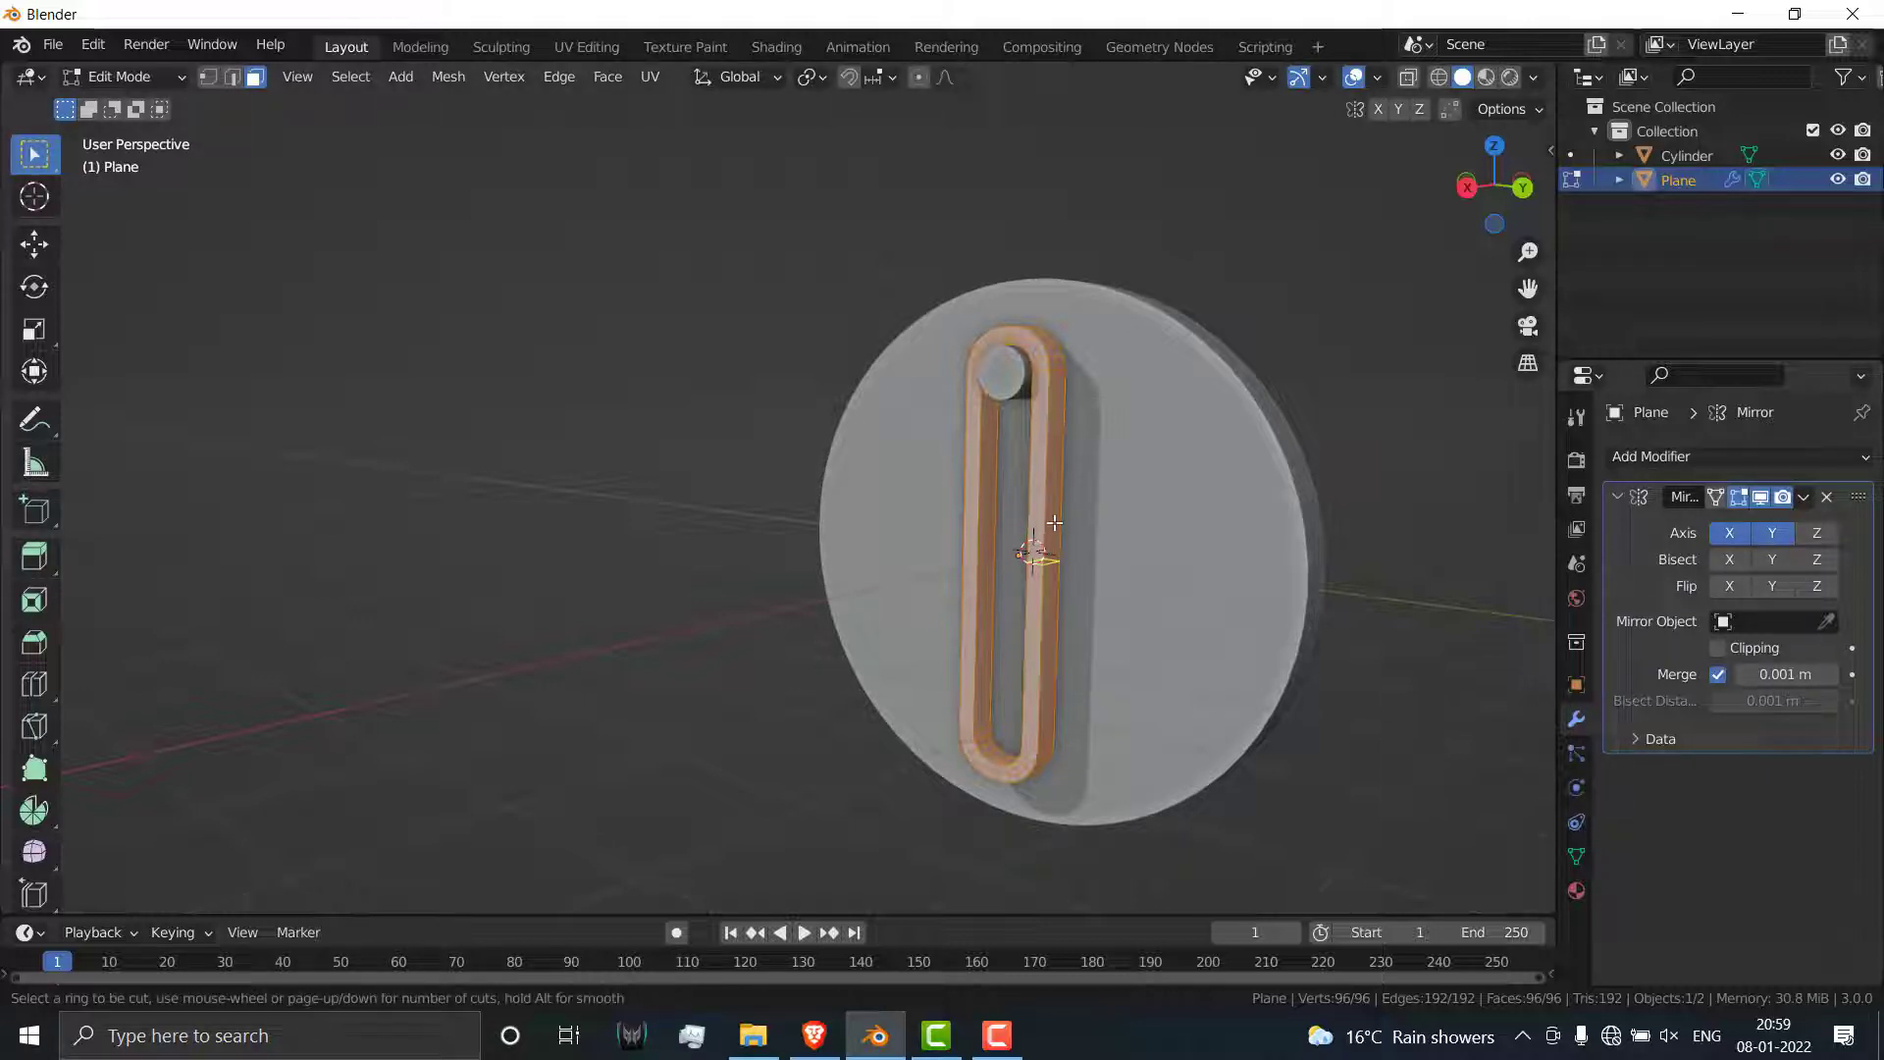
Step: Add two centred loop cuts across the rim and squeeze them together to 0.341 along Z
key("ctrl+r")
scroll(1053, 523, "up", 1)
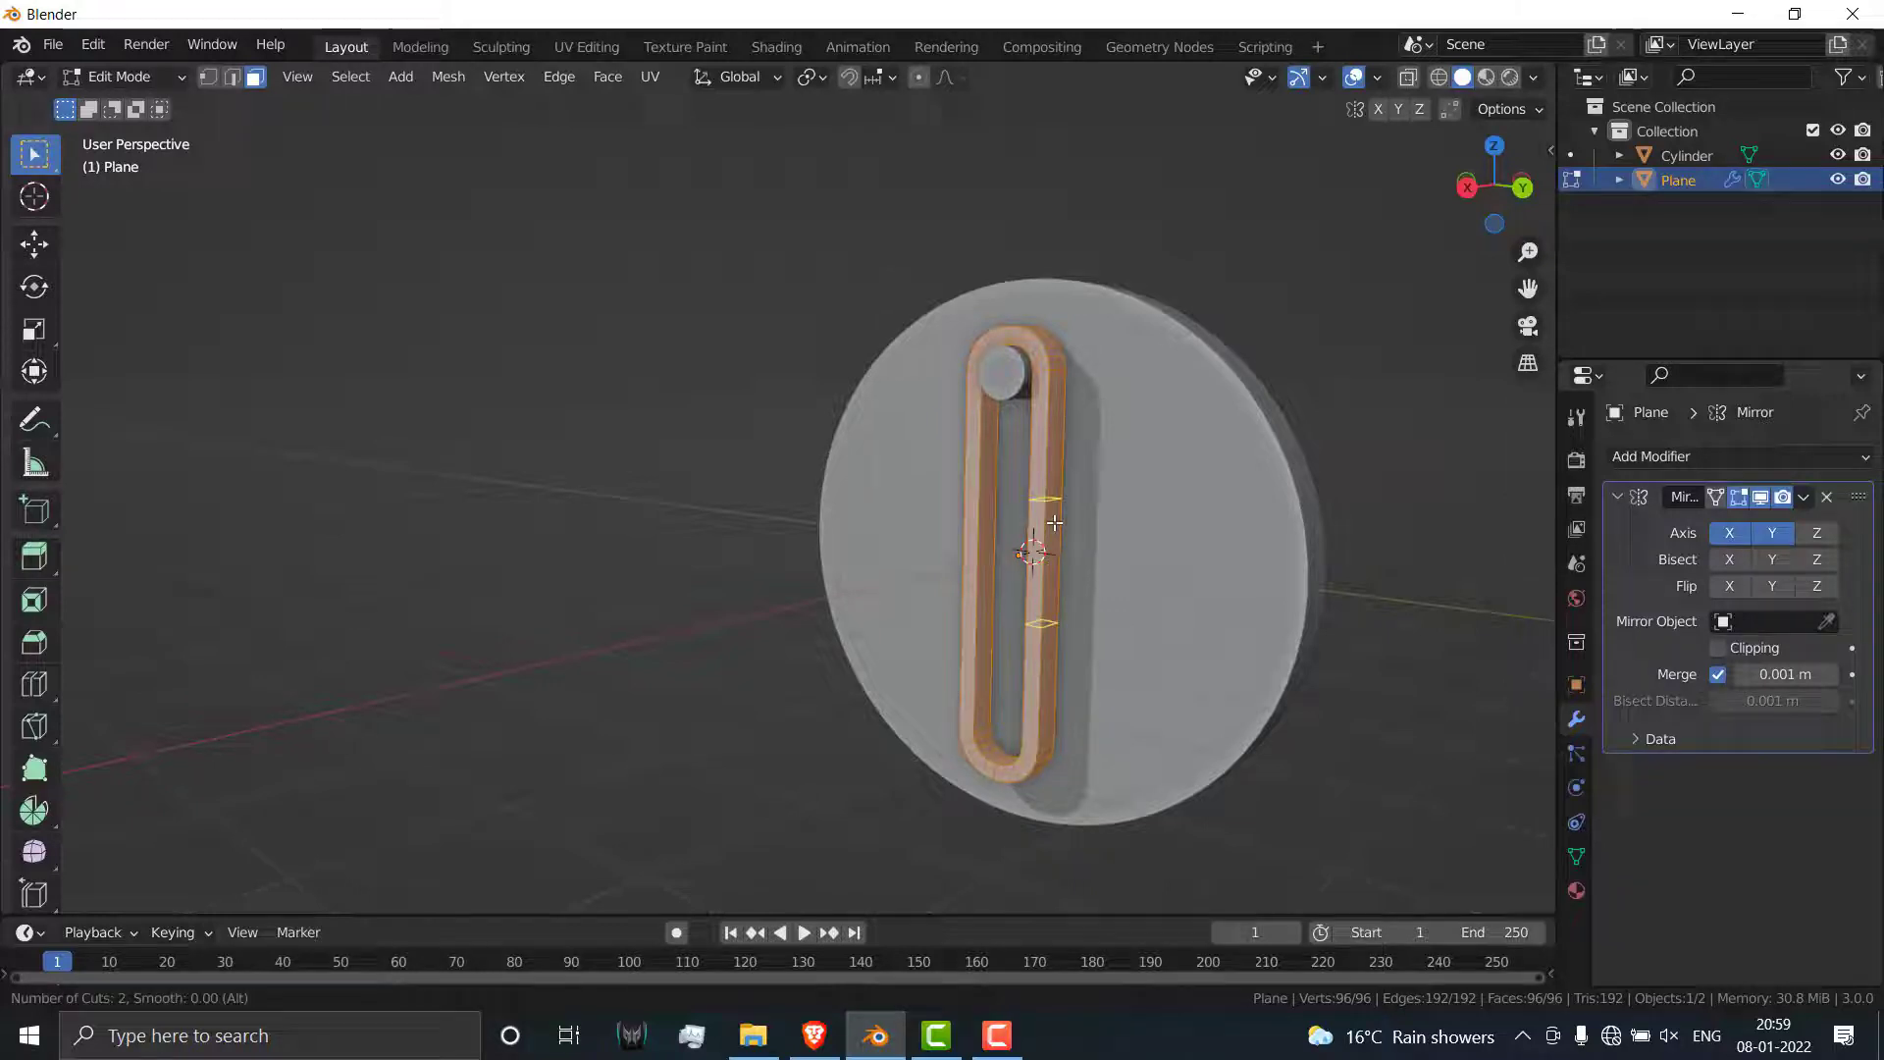
left_click(1053, 523)
right_click(1054, 524)
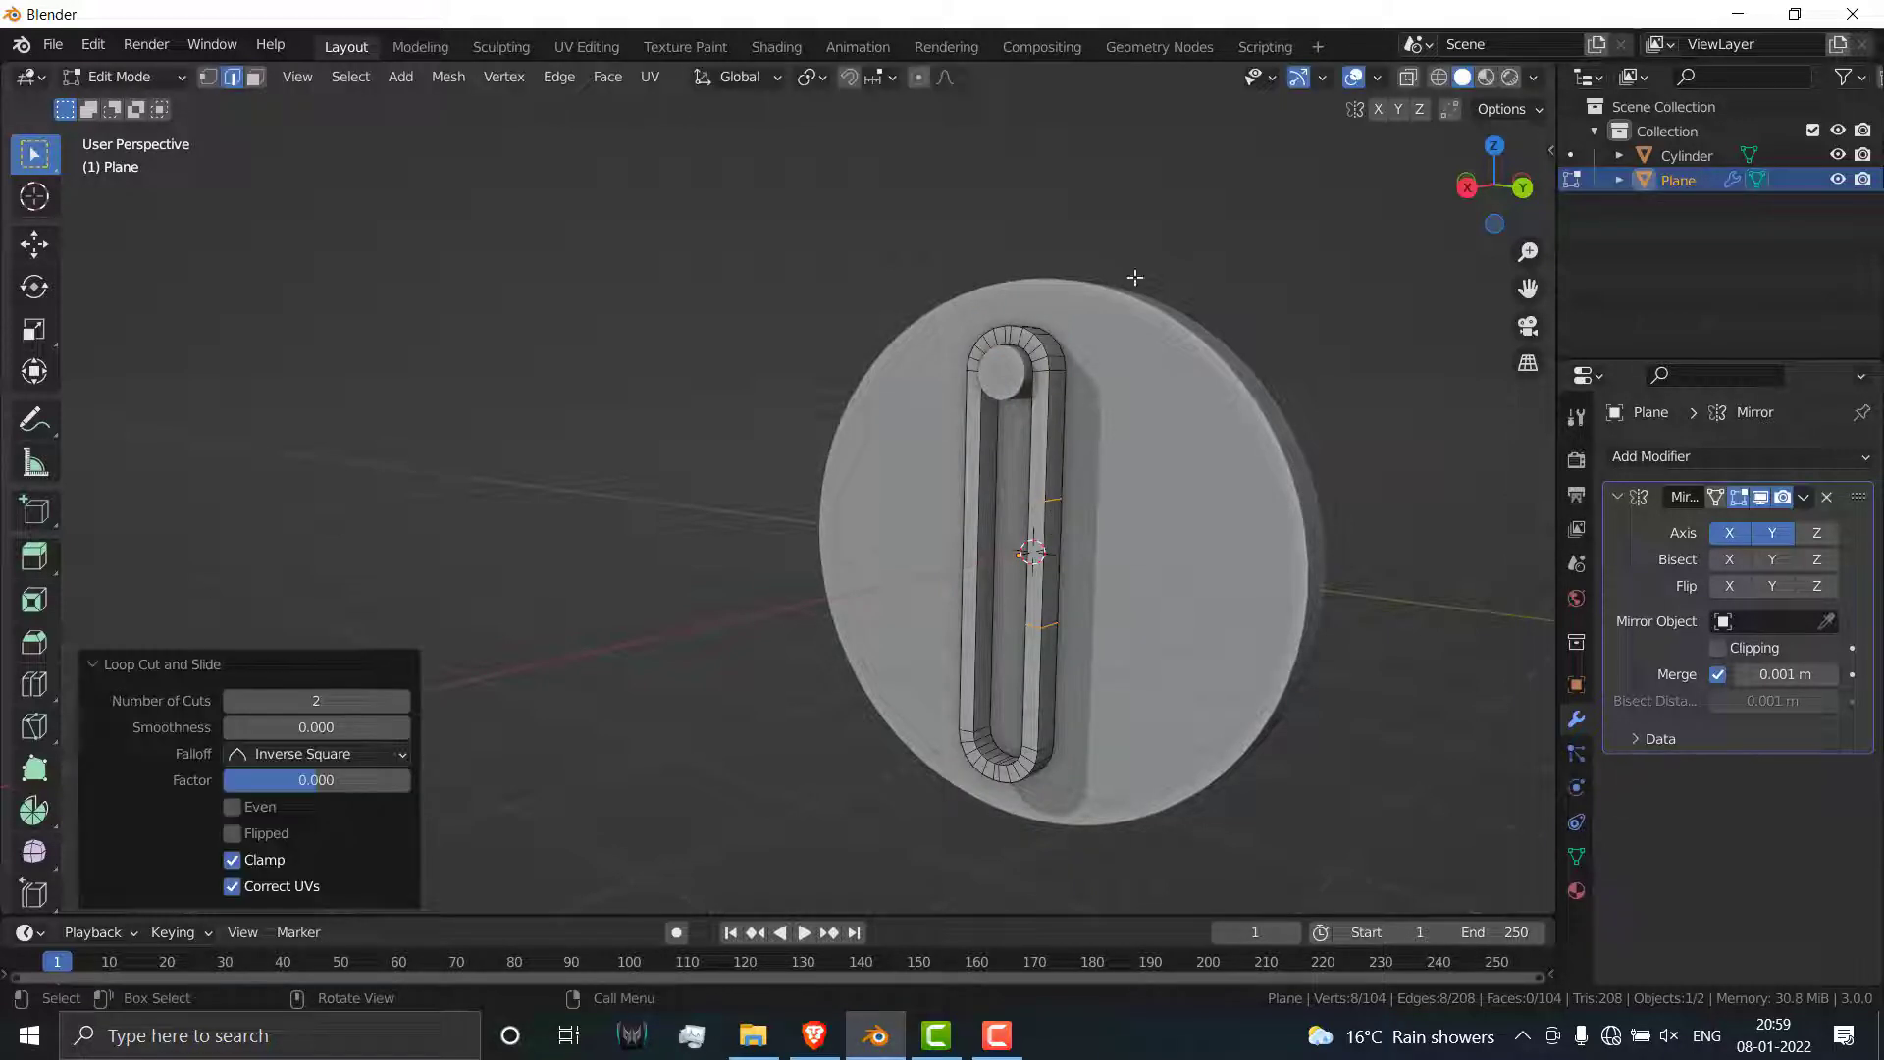
key("s")
key("z")
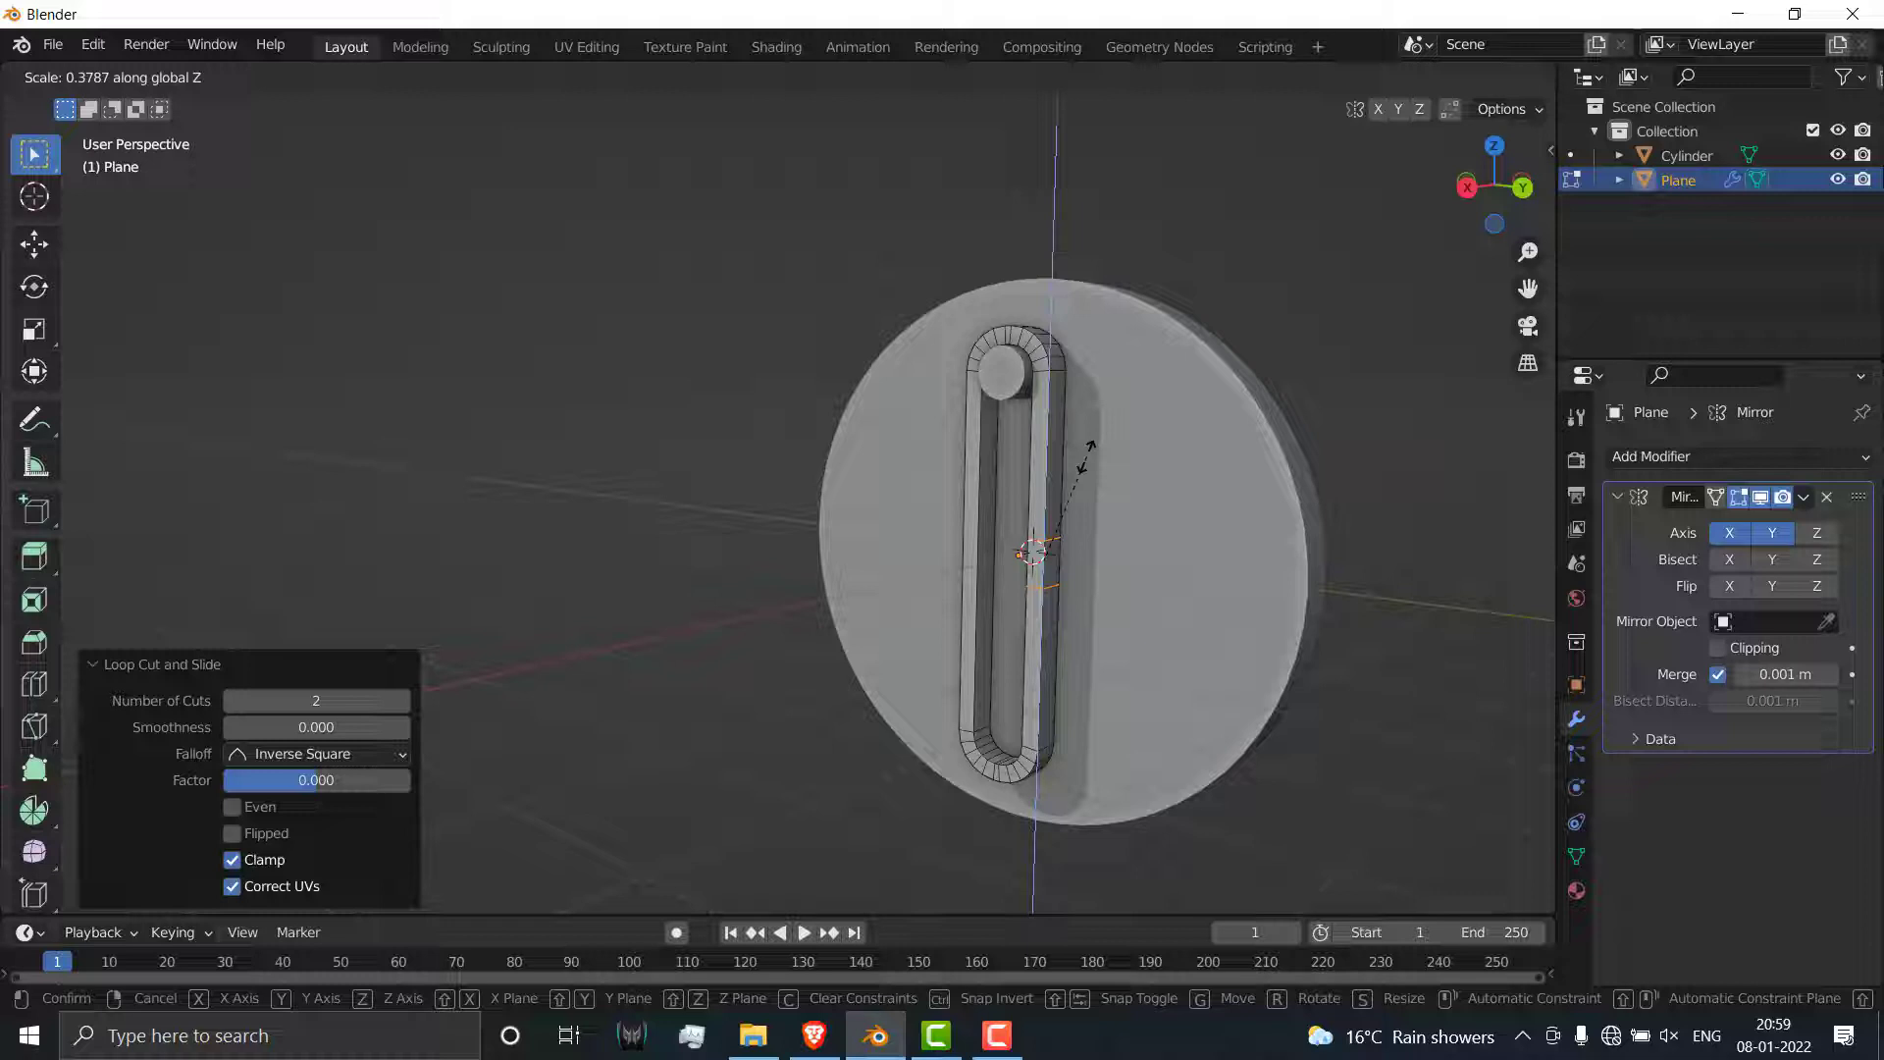
left_click(1083, 463)
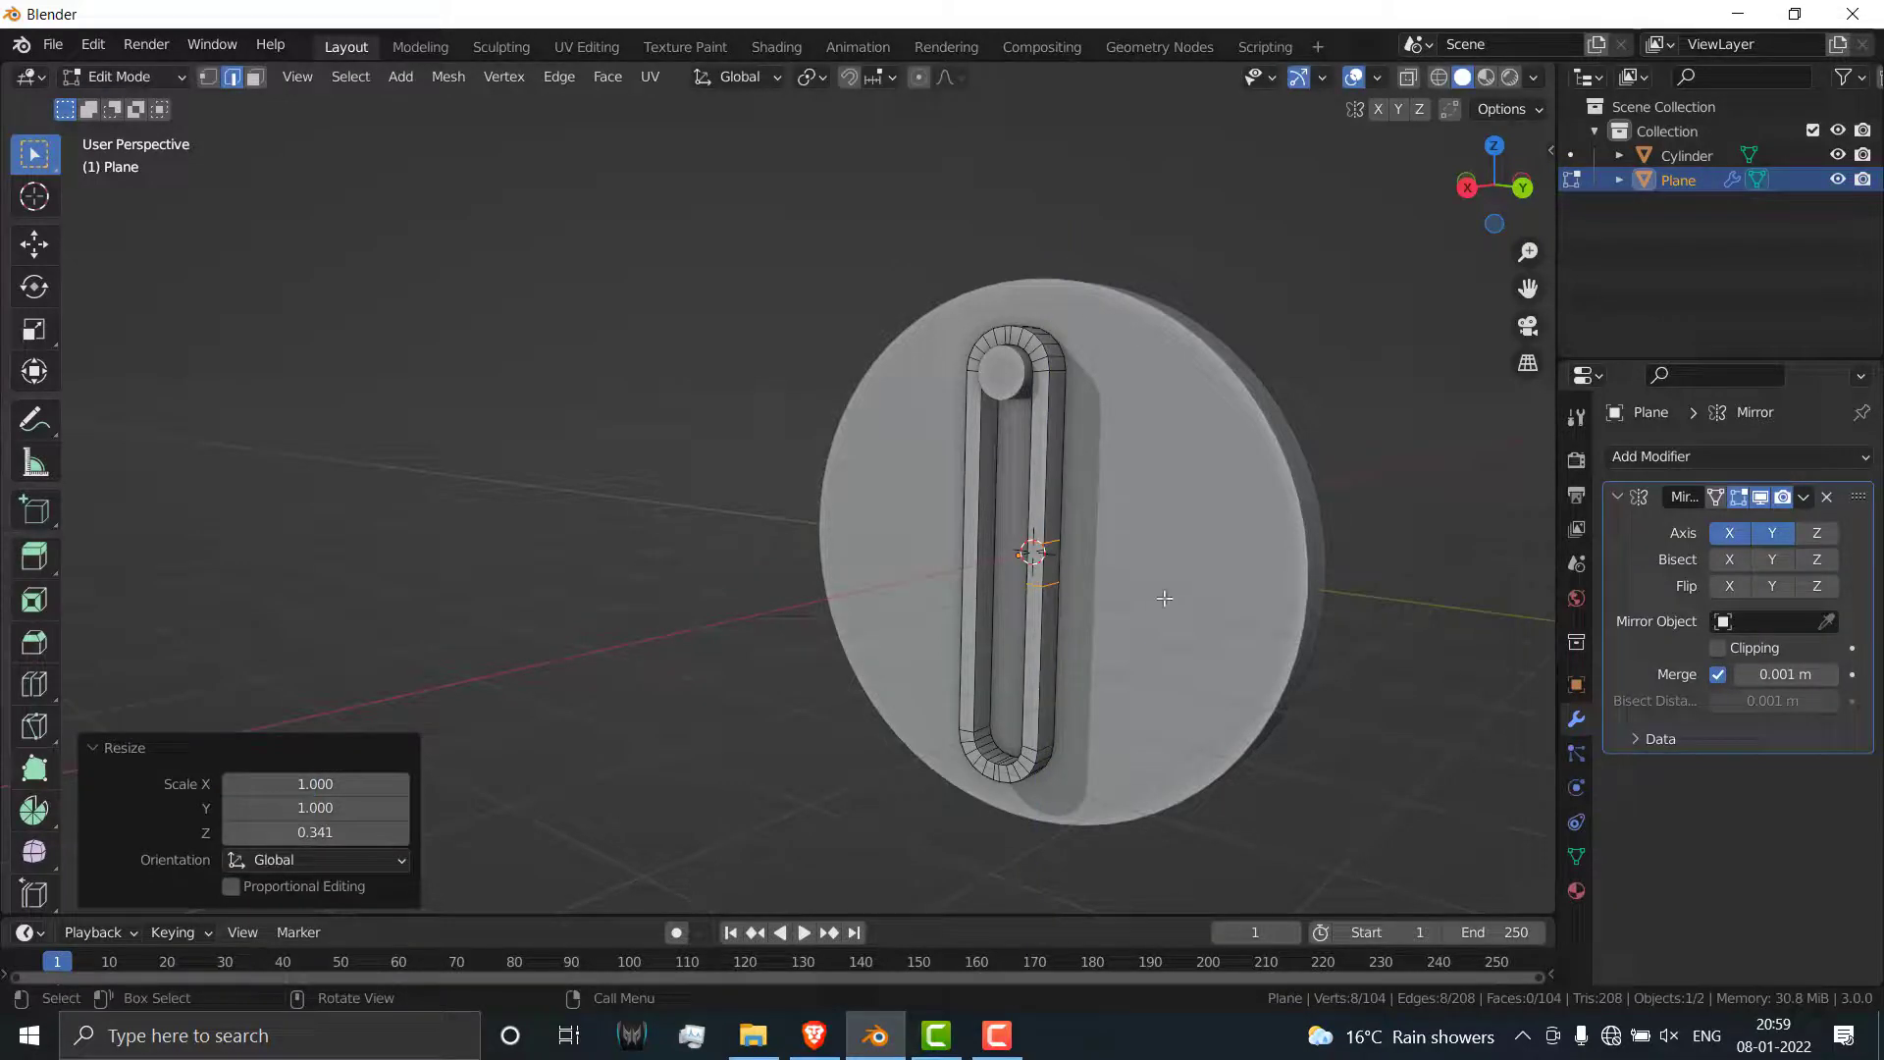
Step: Extrude the middle face between the new loops 5.4036 m into a long bar
key("3")
left_click(1040, 558)
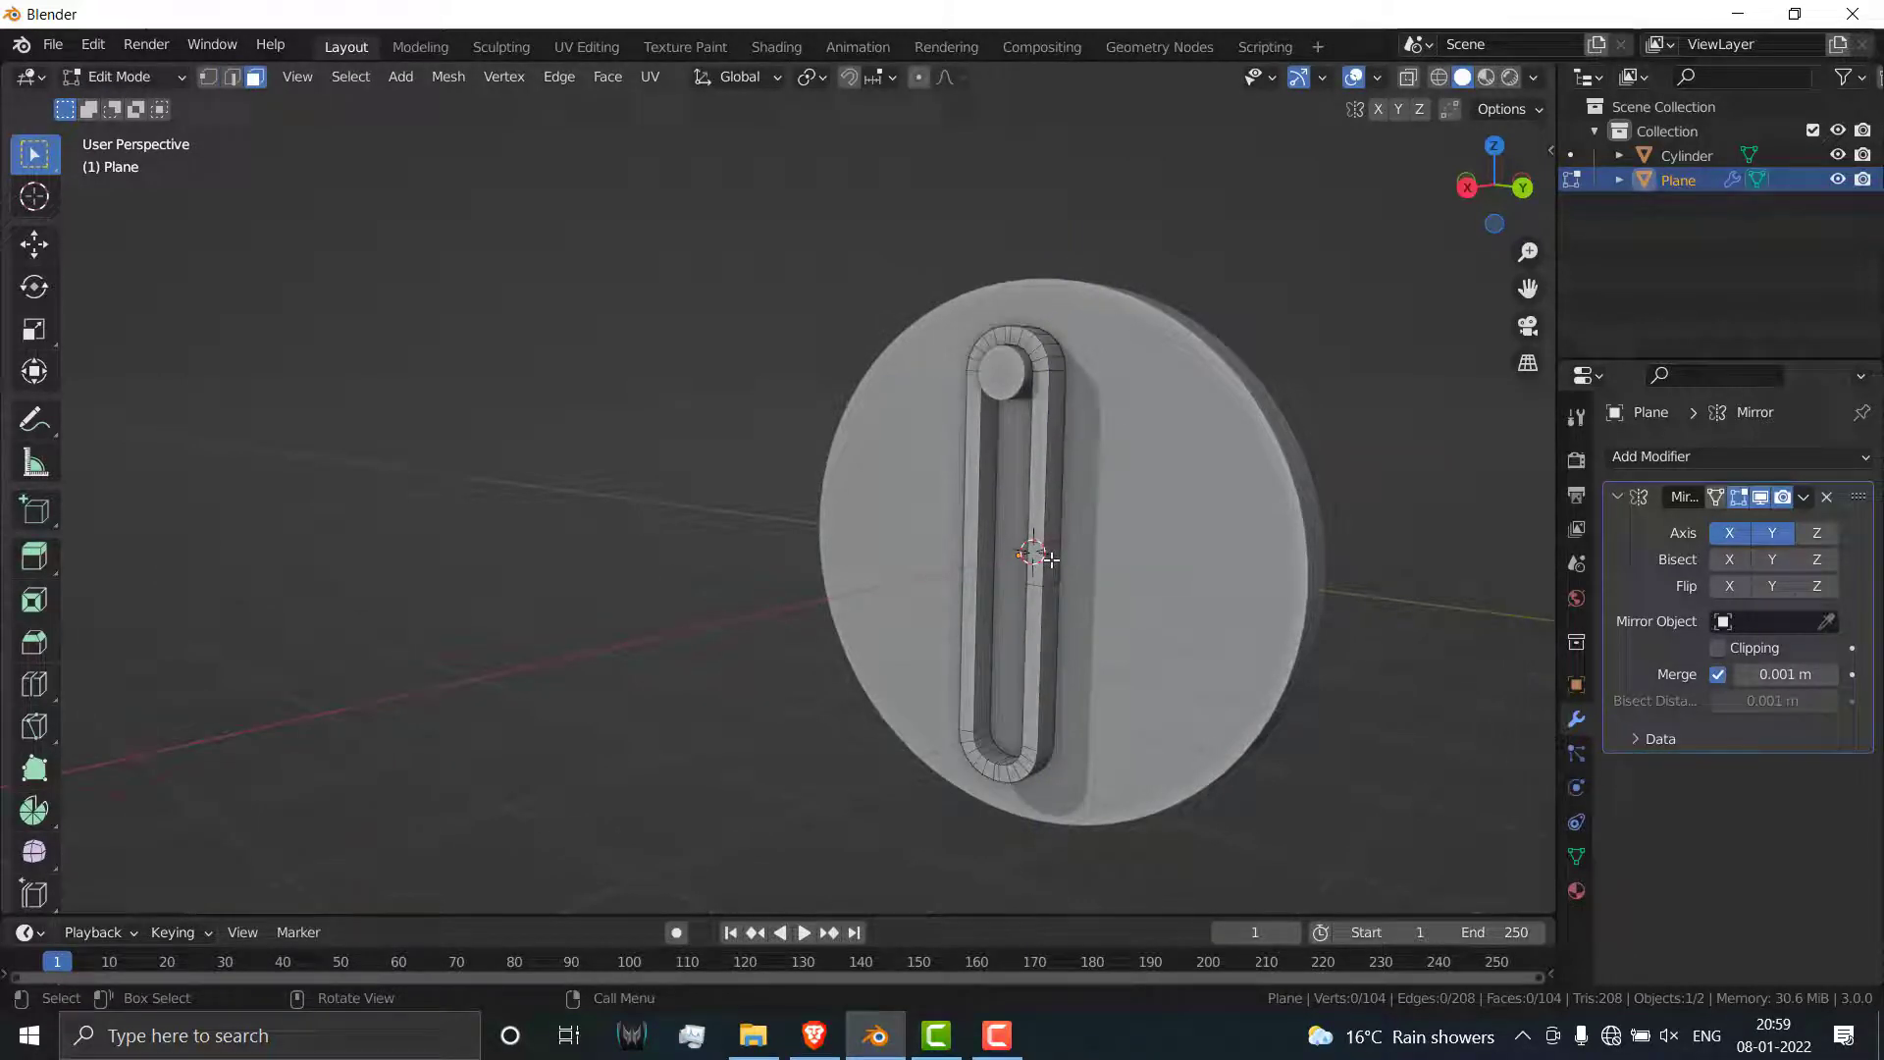
middle_click_drag(1163, 652, 1210, 656)
key("e")
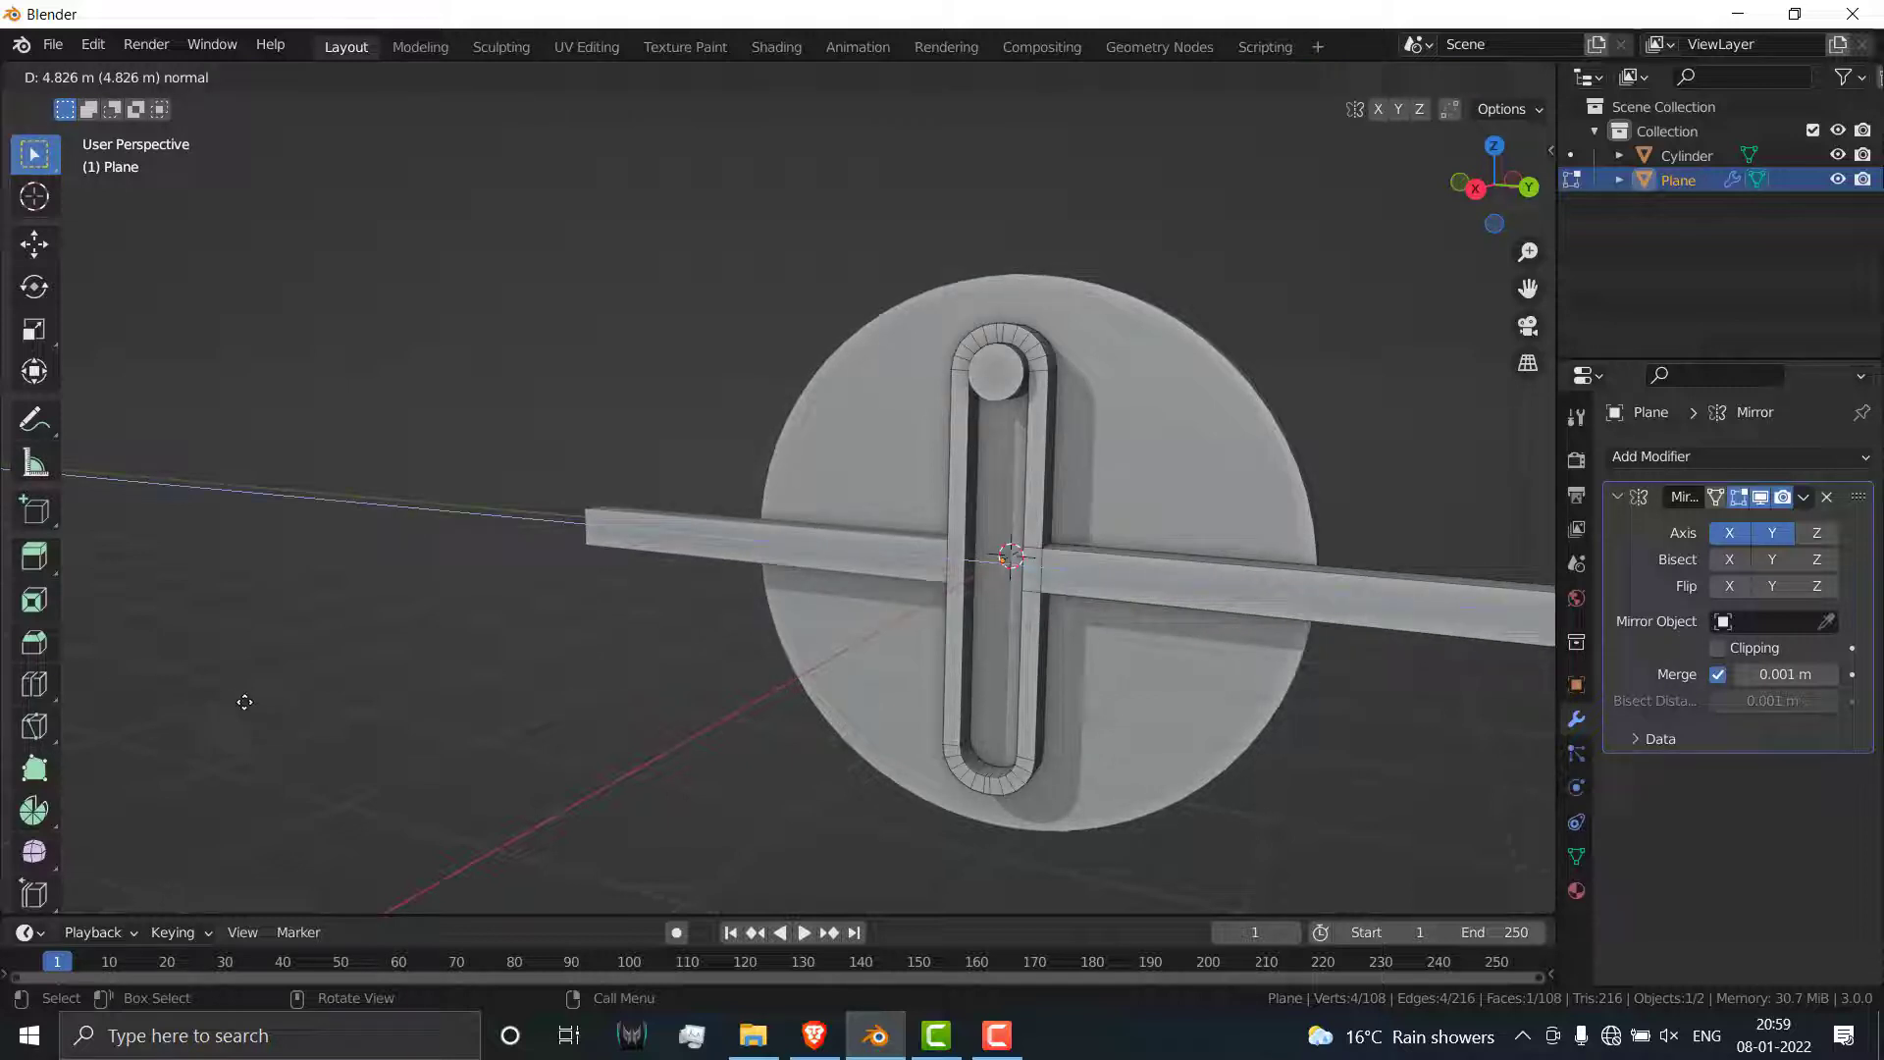
left_click(334, 704)
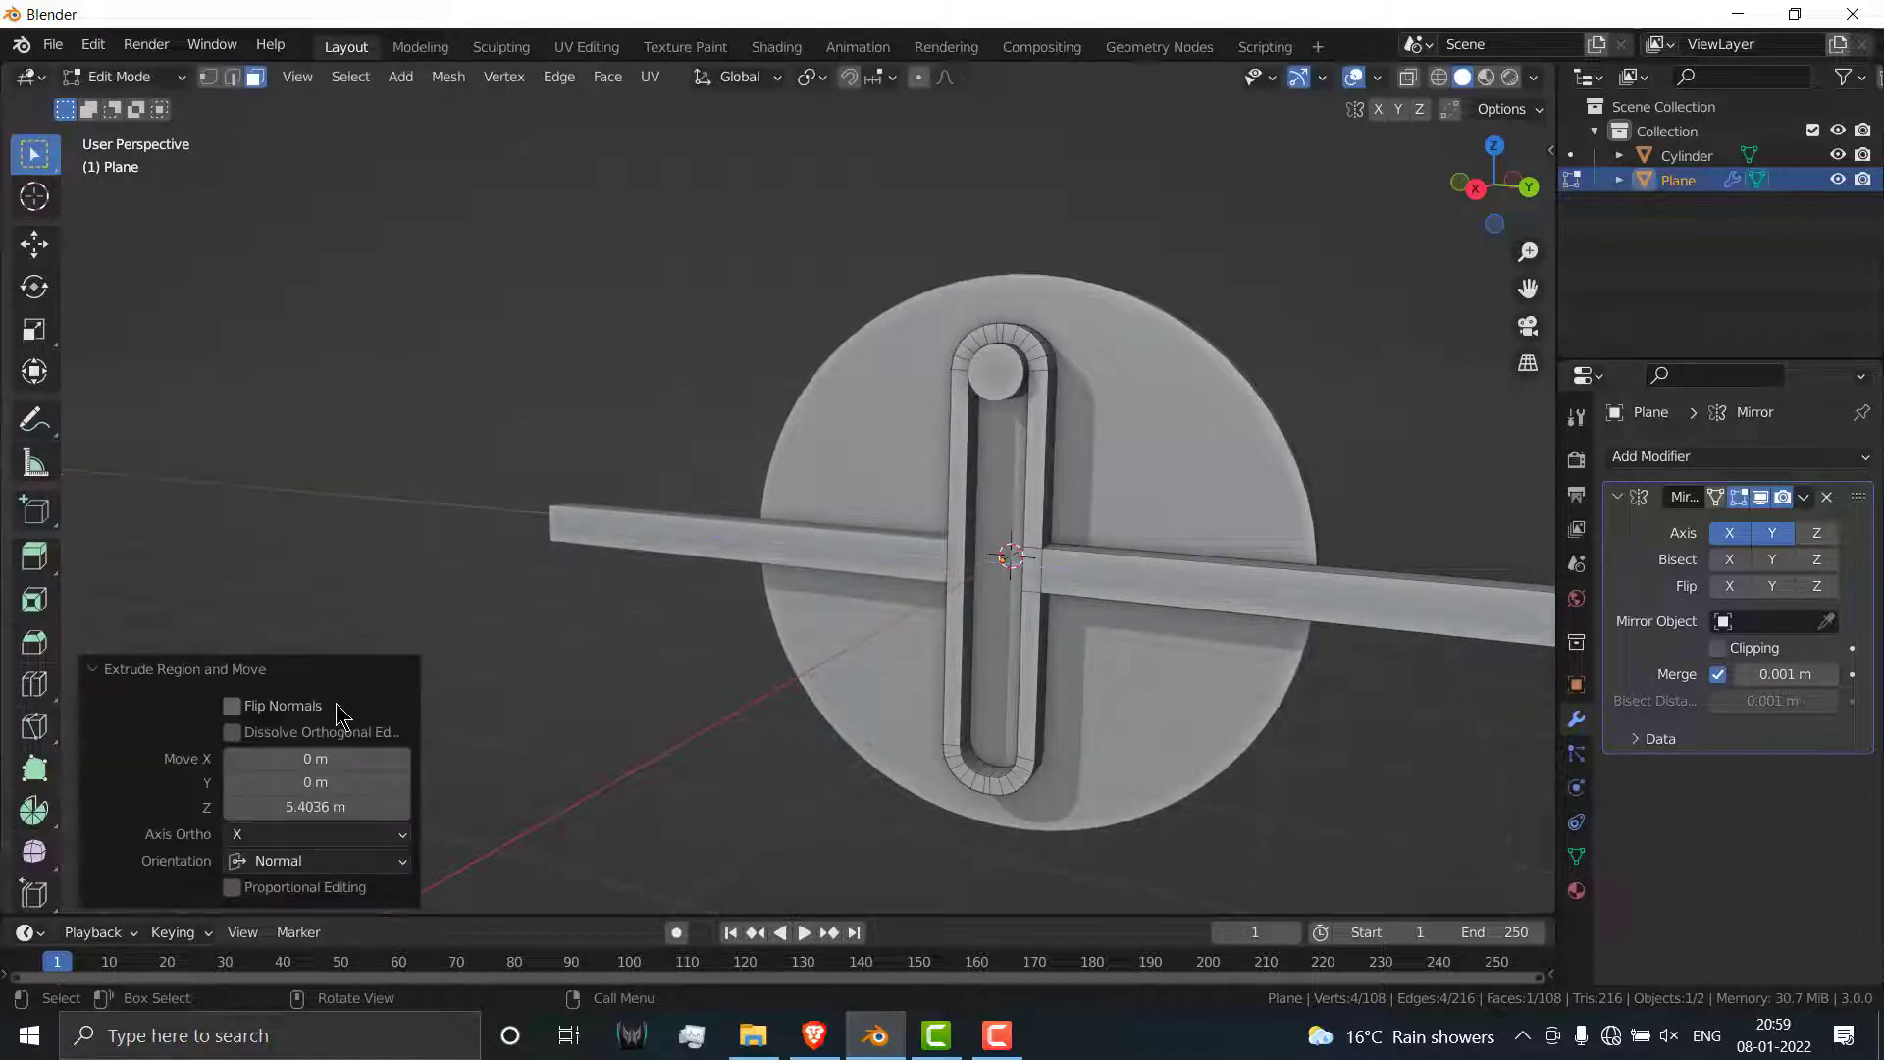
middle_click_drag(880, 732, 991, 640)
scroll(1351, 757, "down", 1)
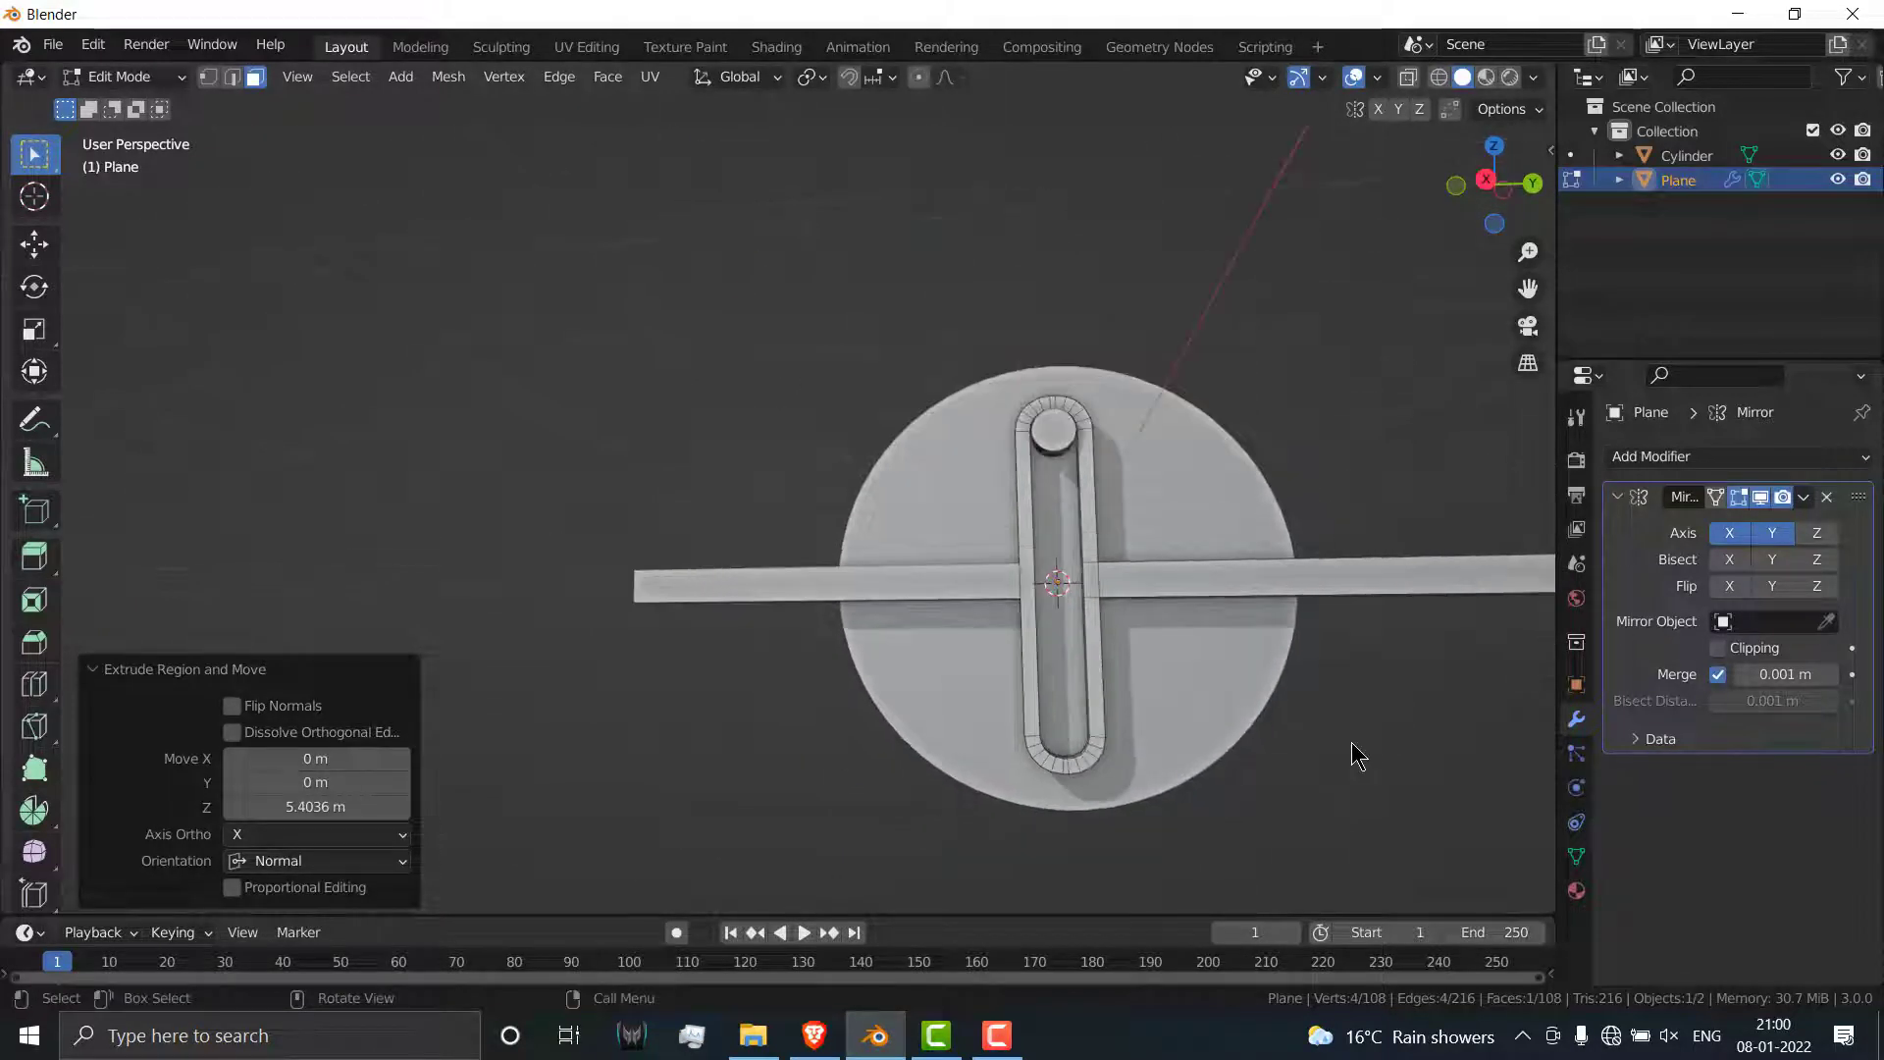
Step: Back in Object Mode, turn off the Mirror modifier's X axis so it mirrors only on Y
key("Tab")
middle_click_drag(1350, 757, 1102, 686, "shift")
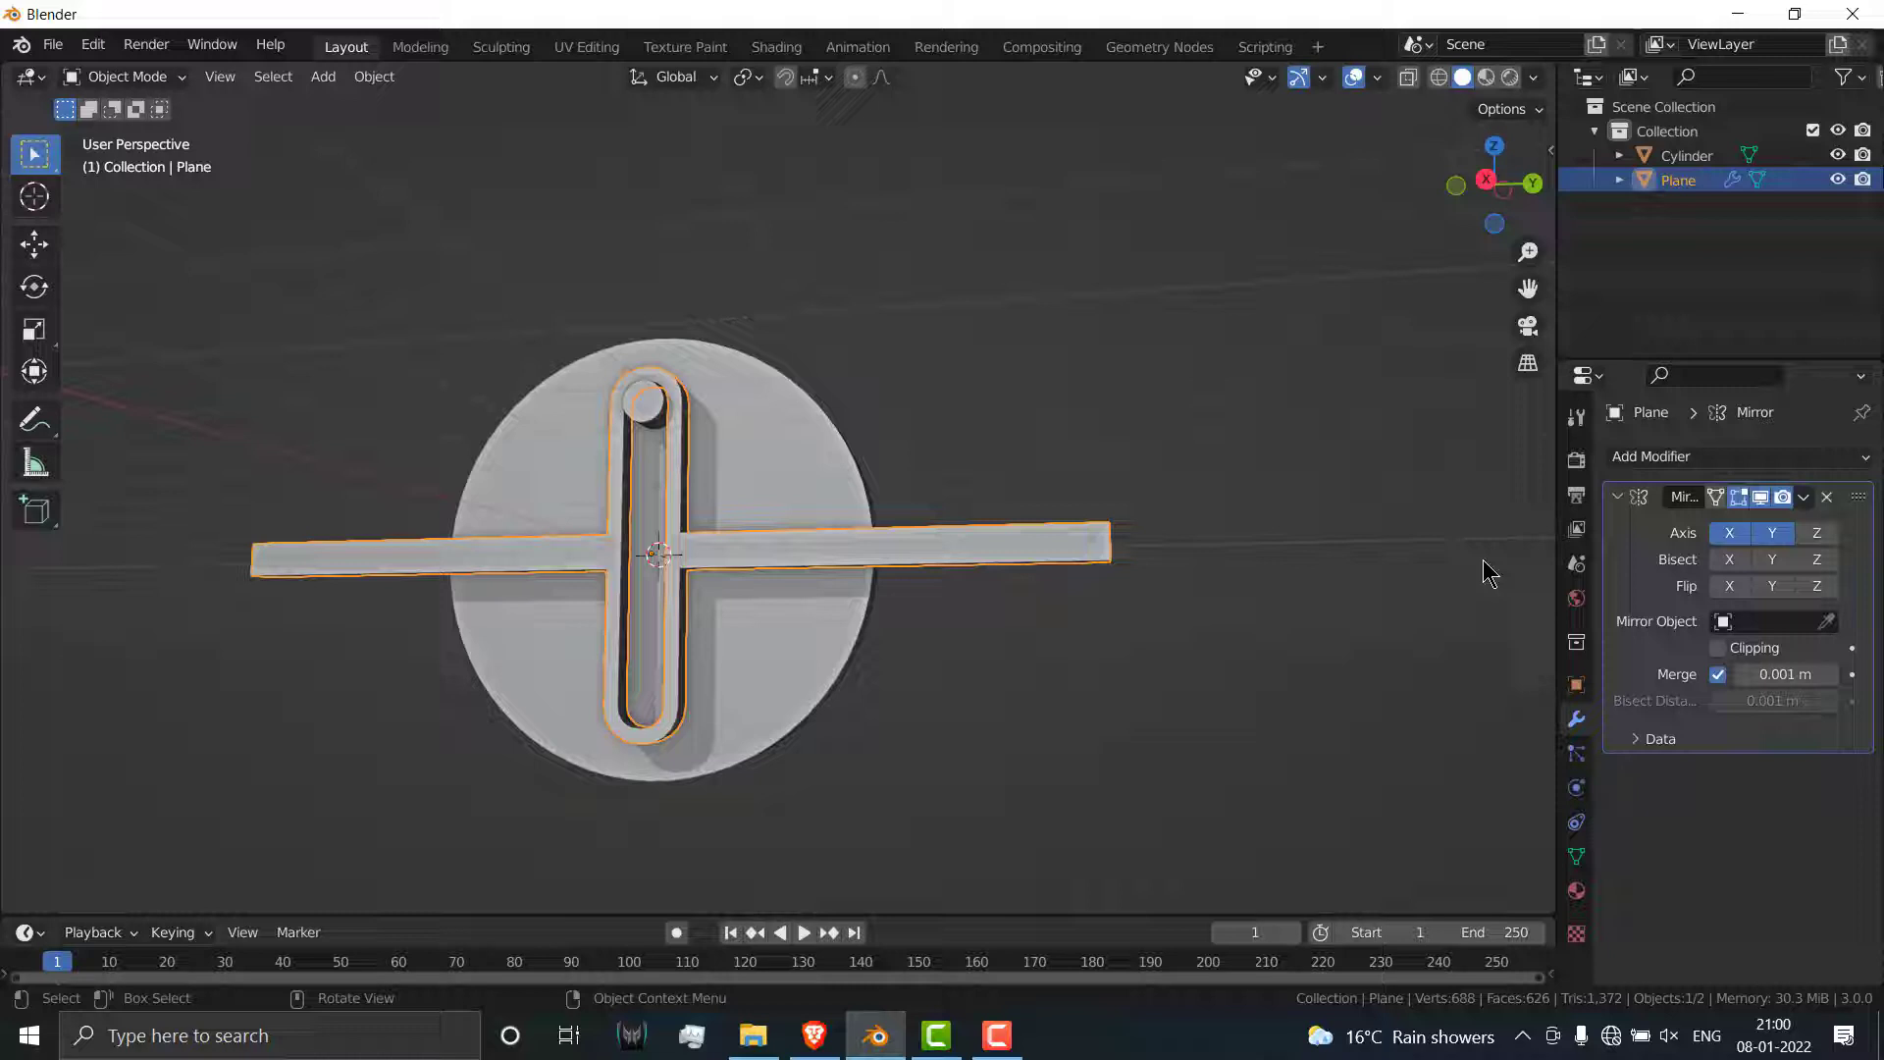
left_click(1730, 533)
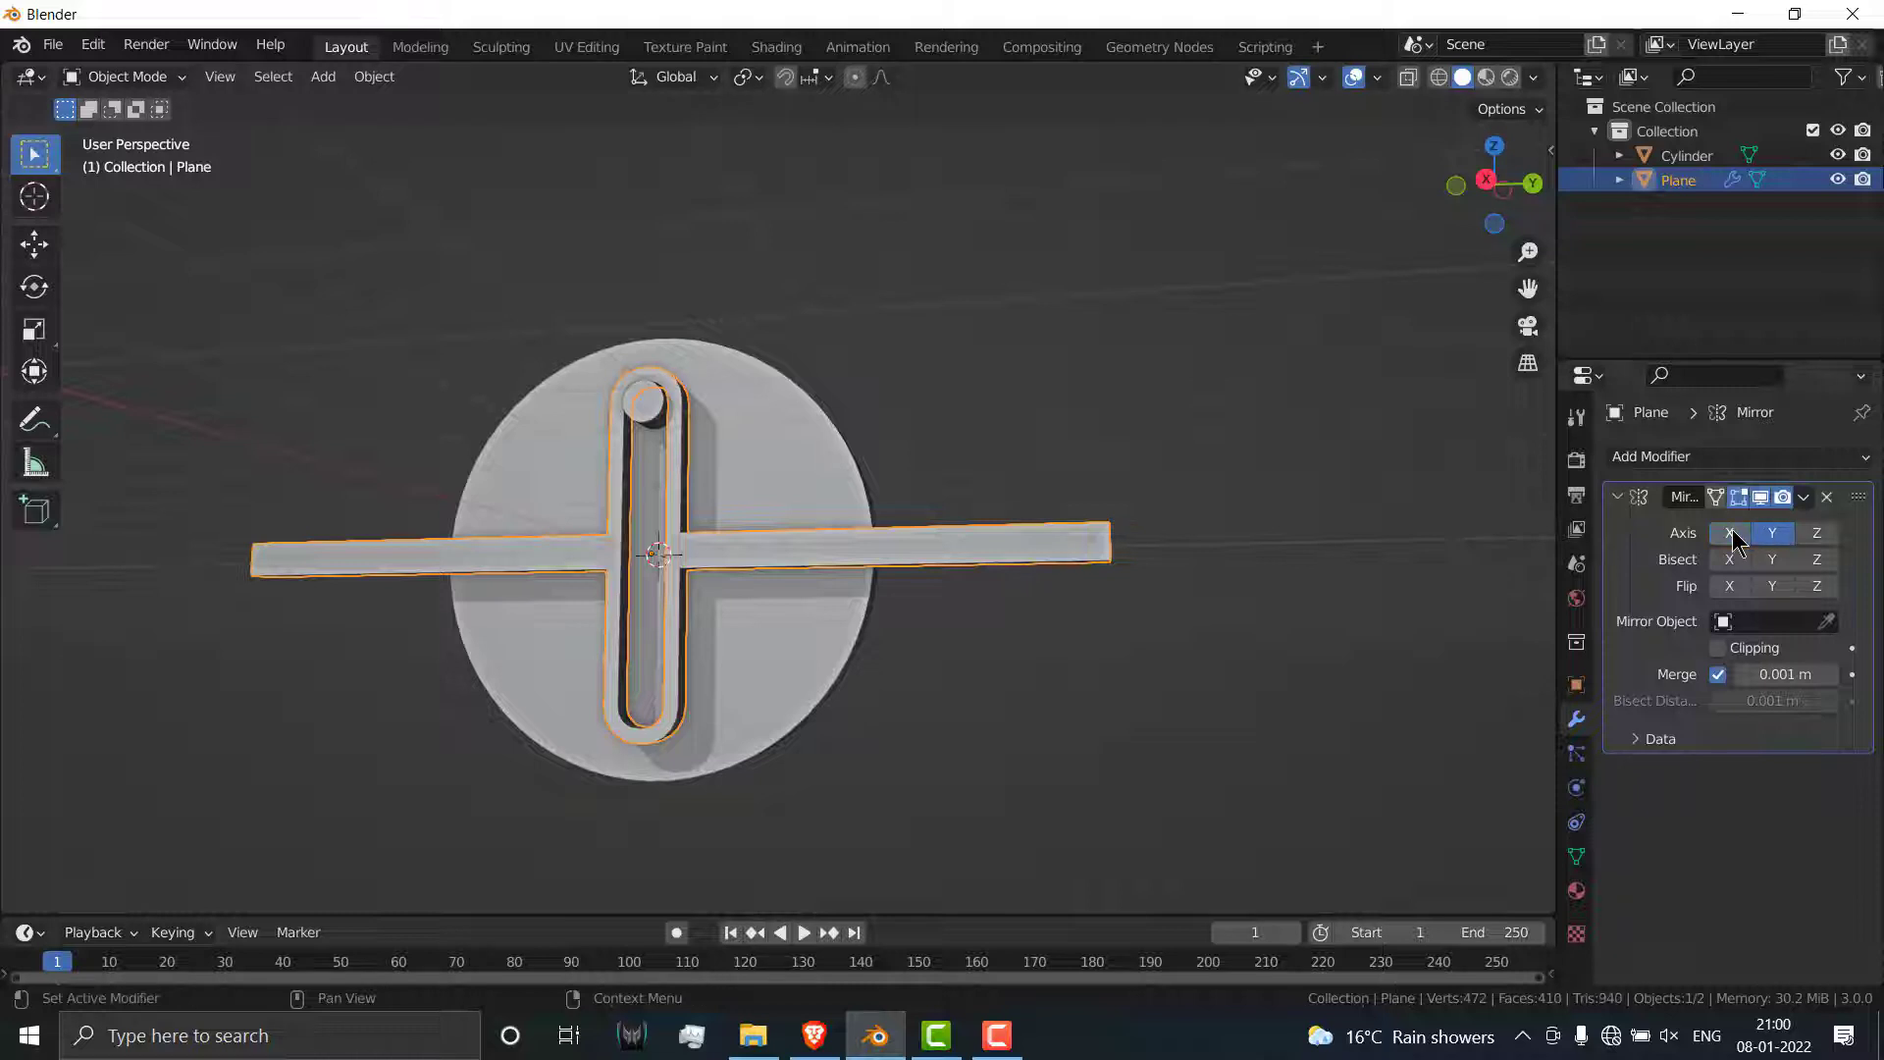
Step: Apply the bar's Mirror modifier and merge its 96 duplicate vertices by distance
left_click(1804, 497)
left_click(1792, 530)
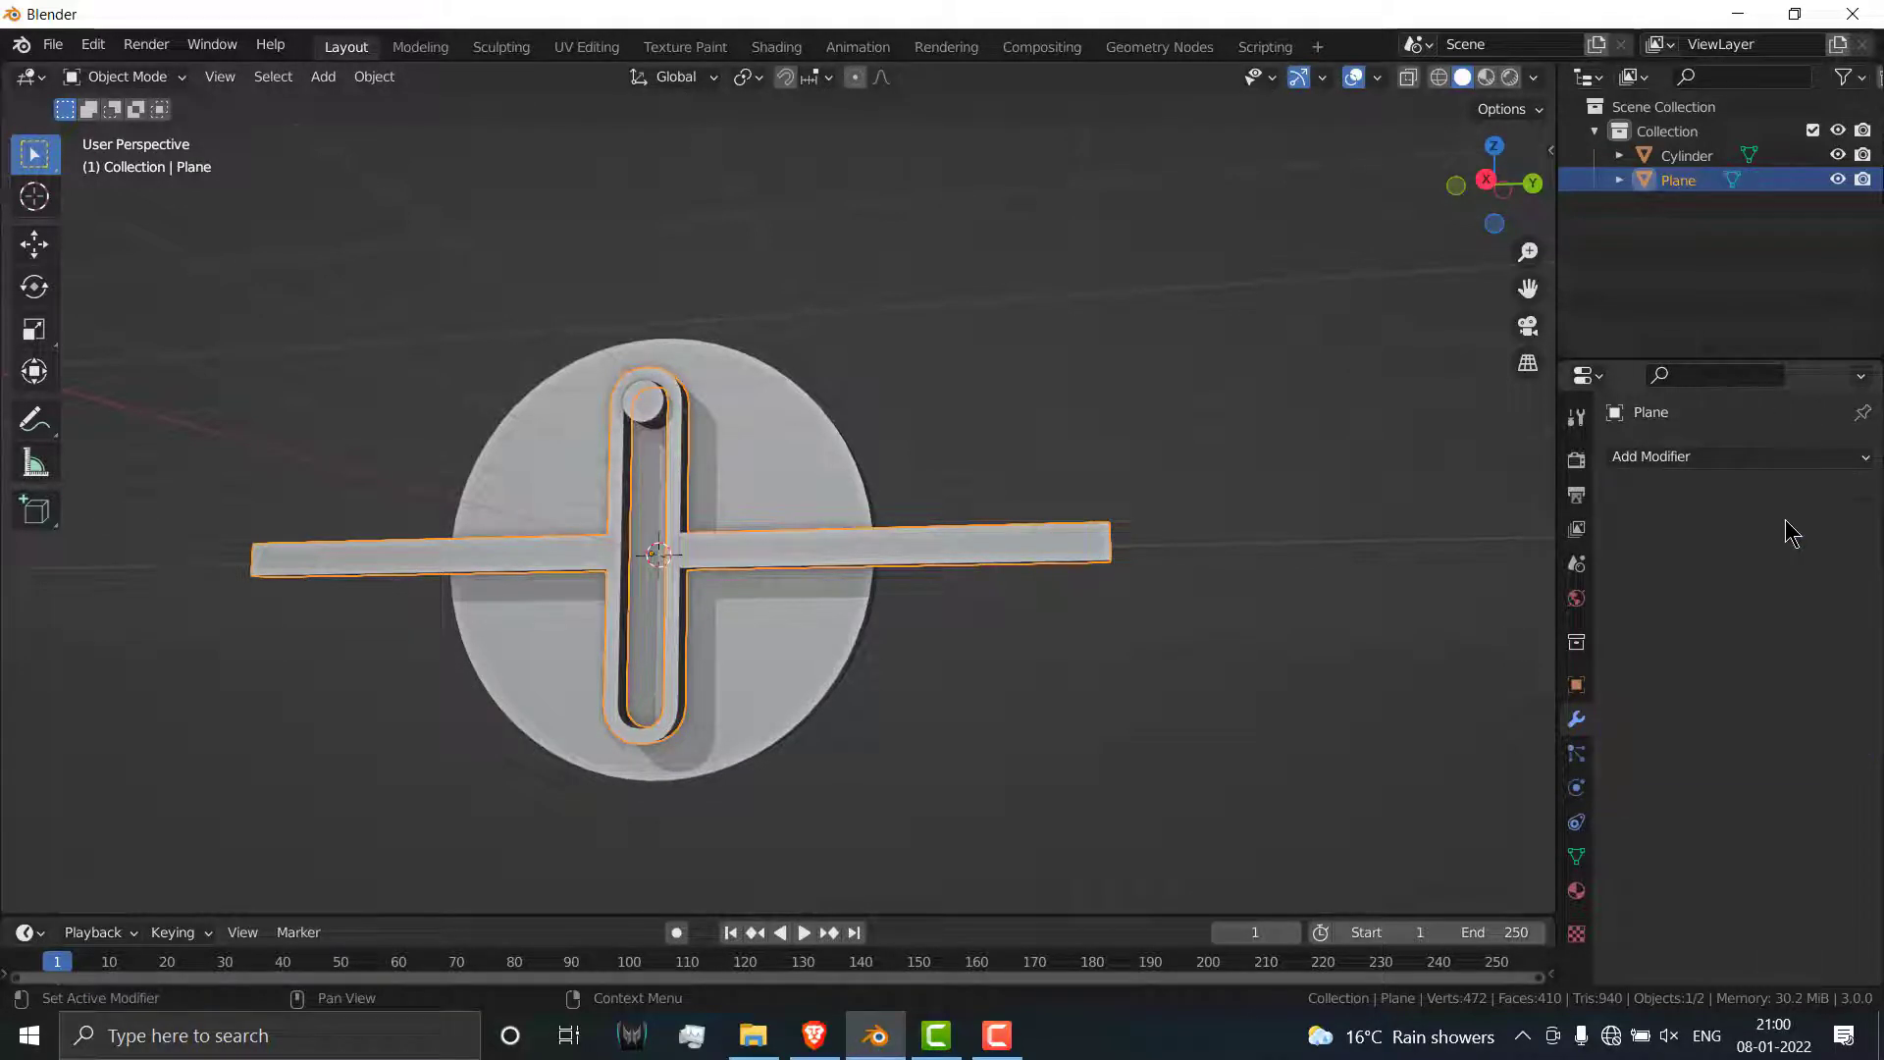
left_click(851, 550)
left_click(940, 558)
key("Tab")
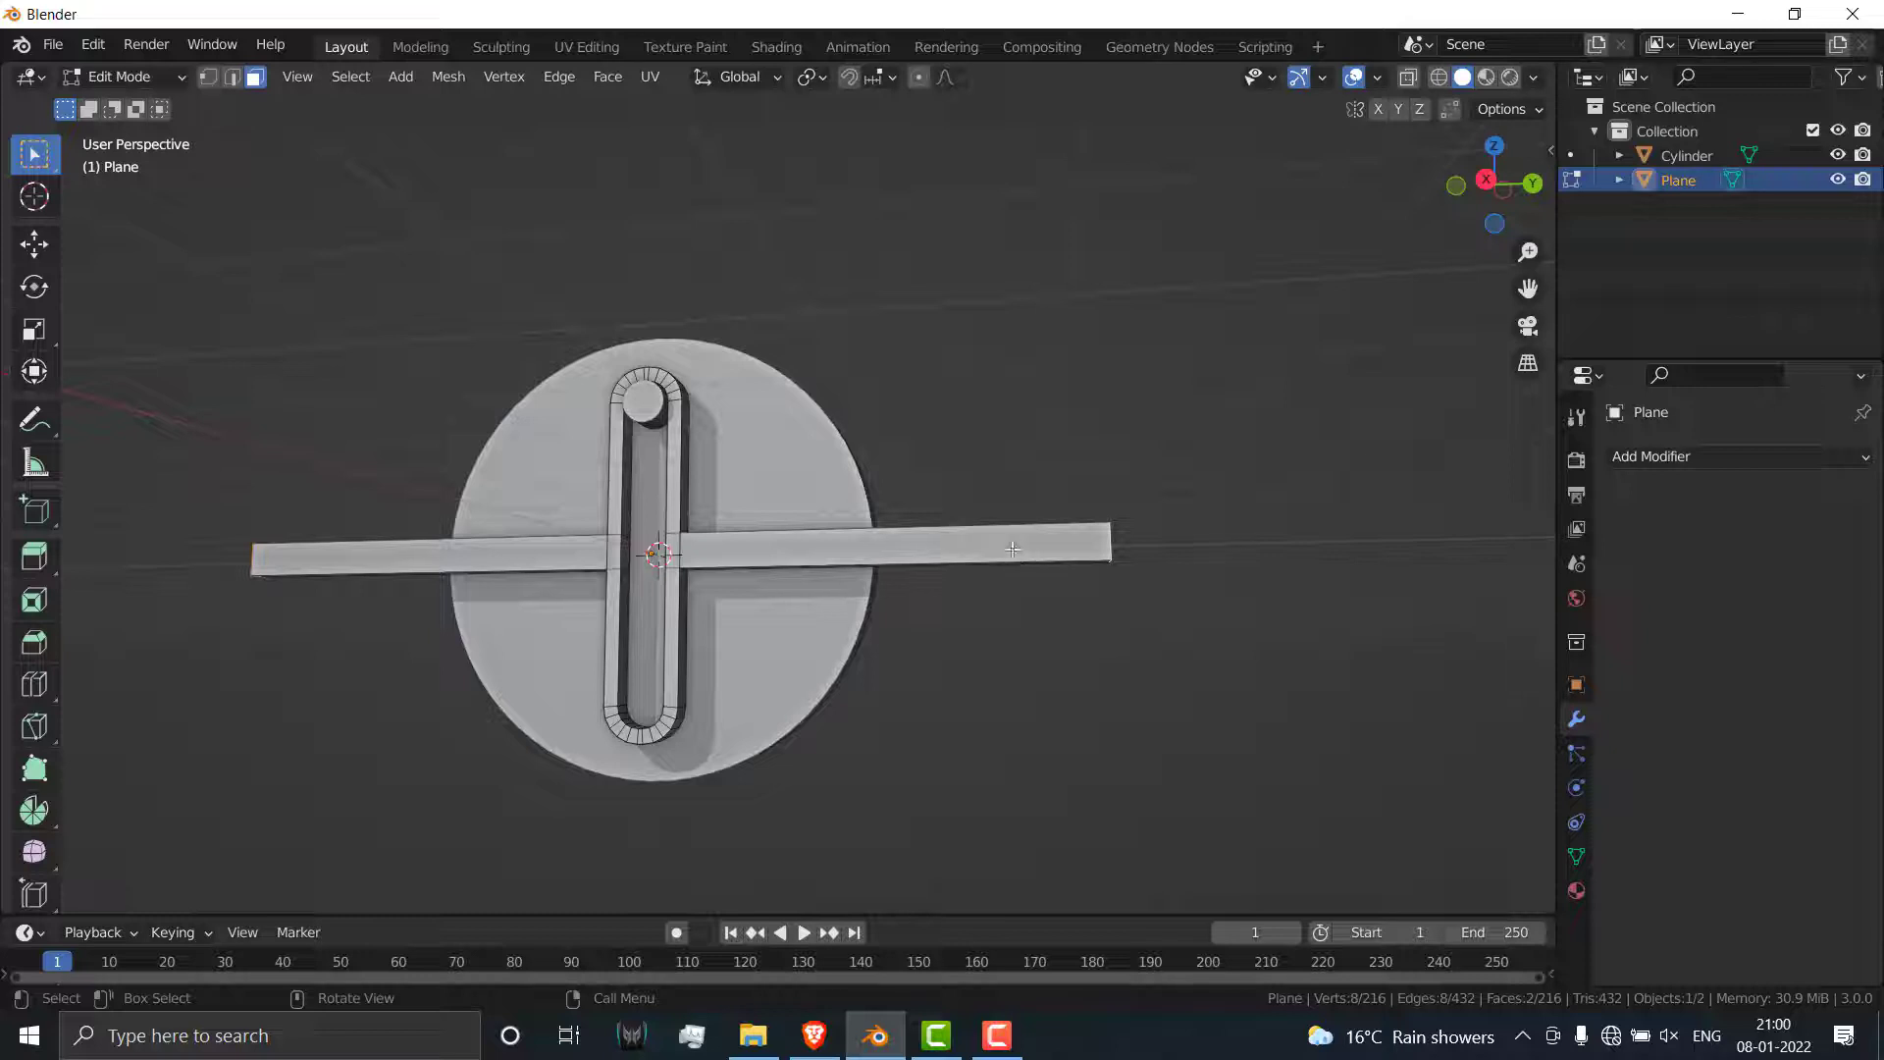
key("a")
left_click(449, 76)
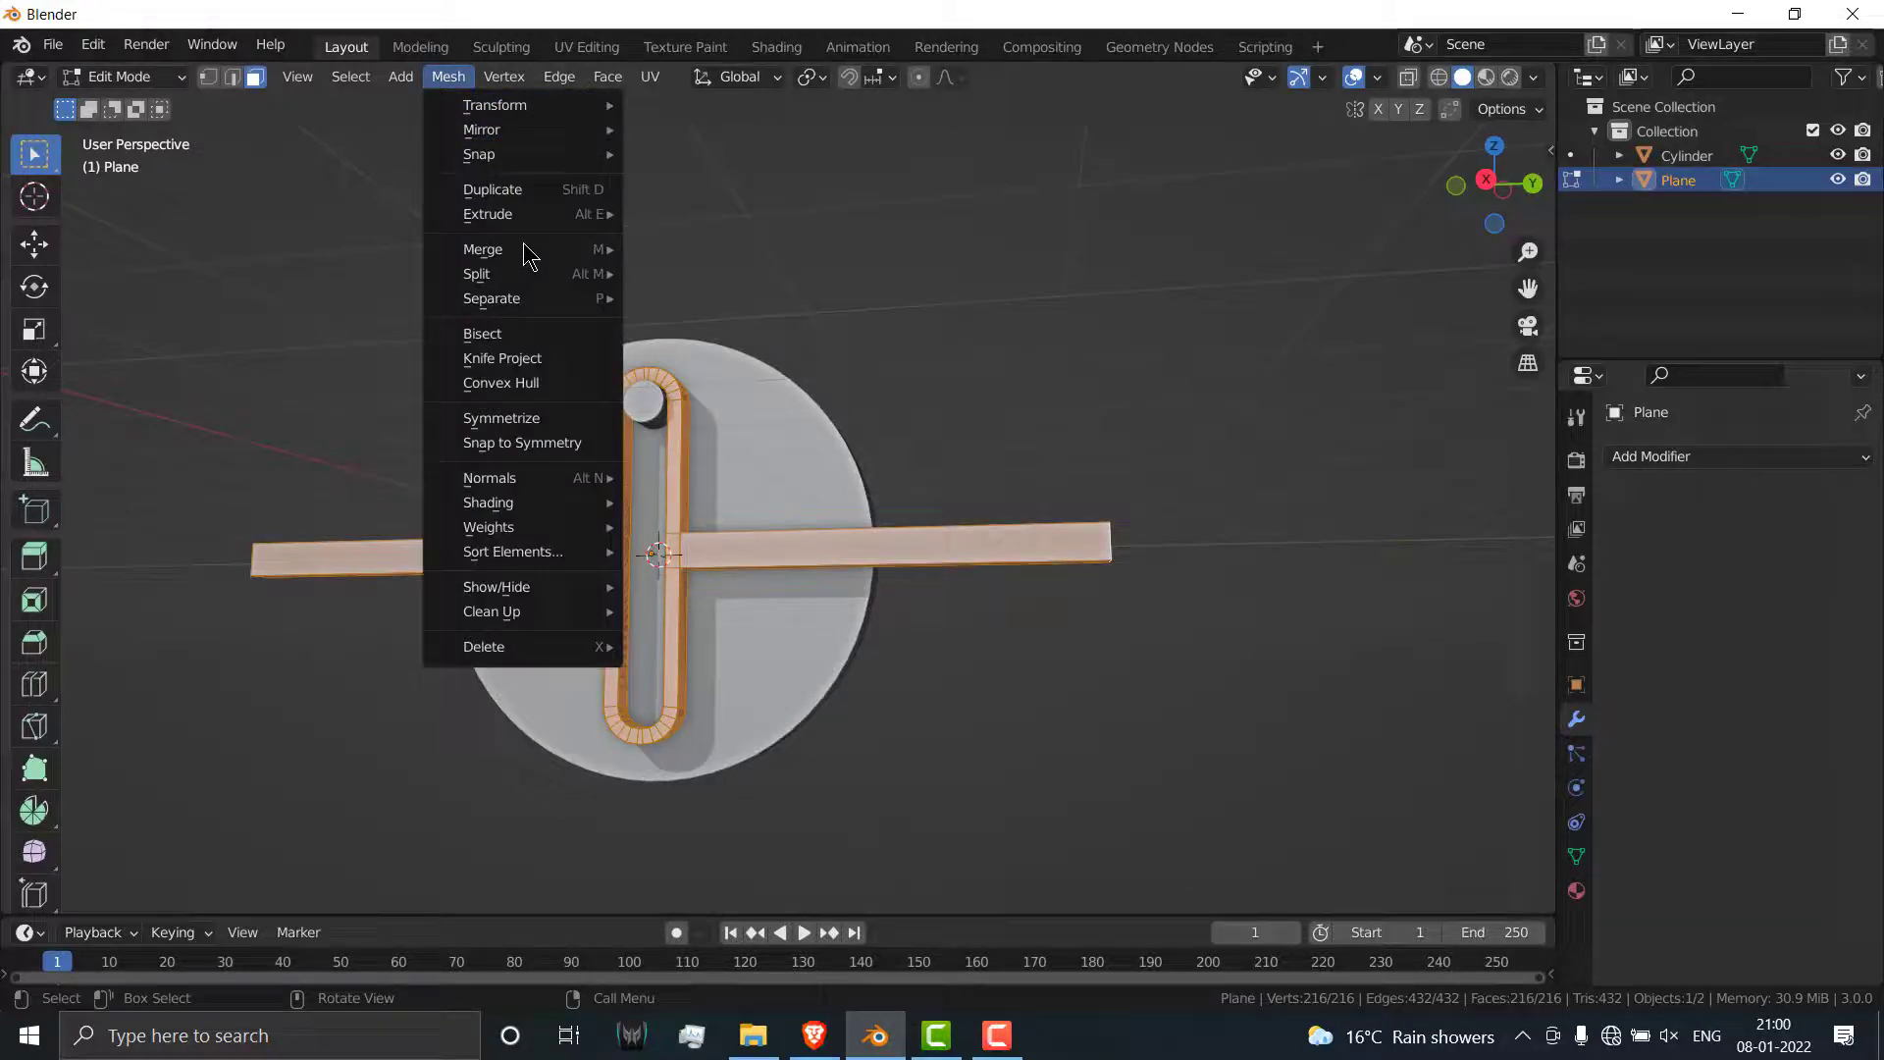
mouse_move(568, 252)
left_click(754, 348)
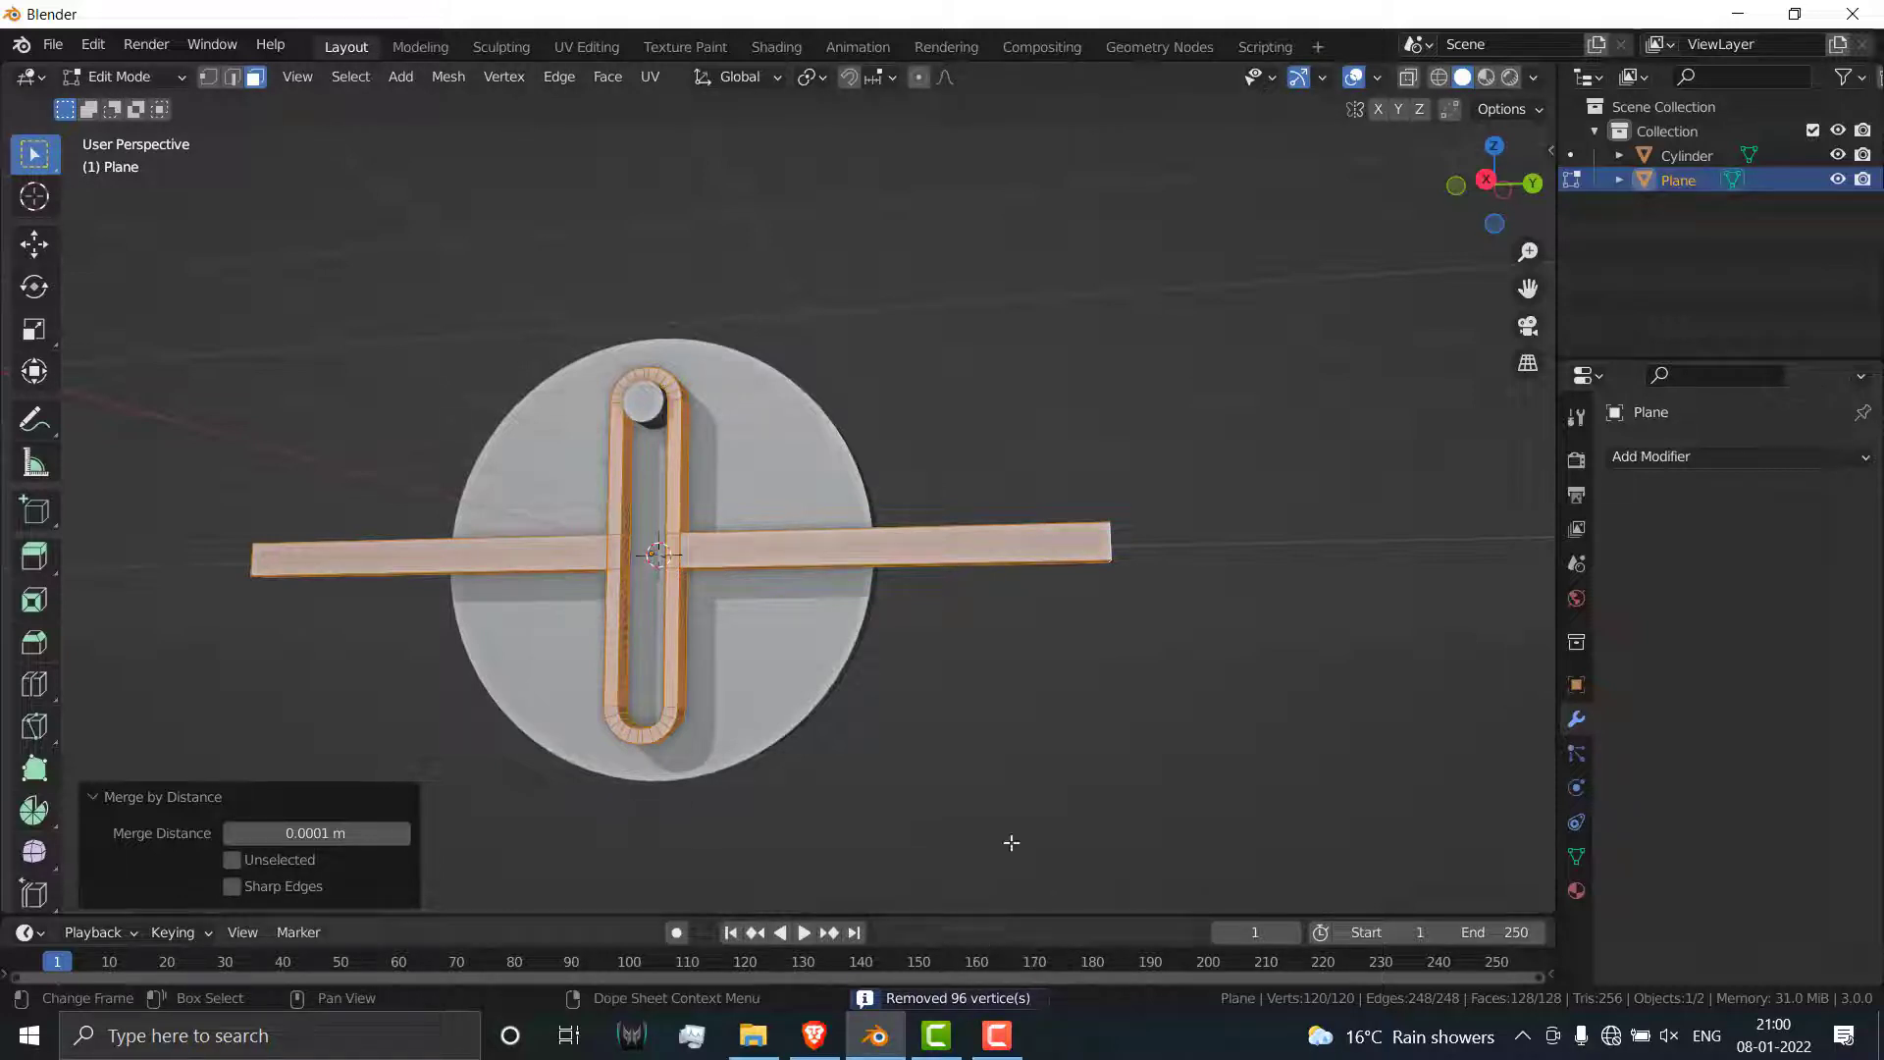
left_click(1100, 410)
key("Tab")
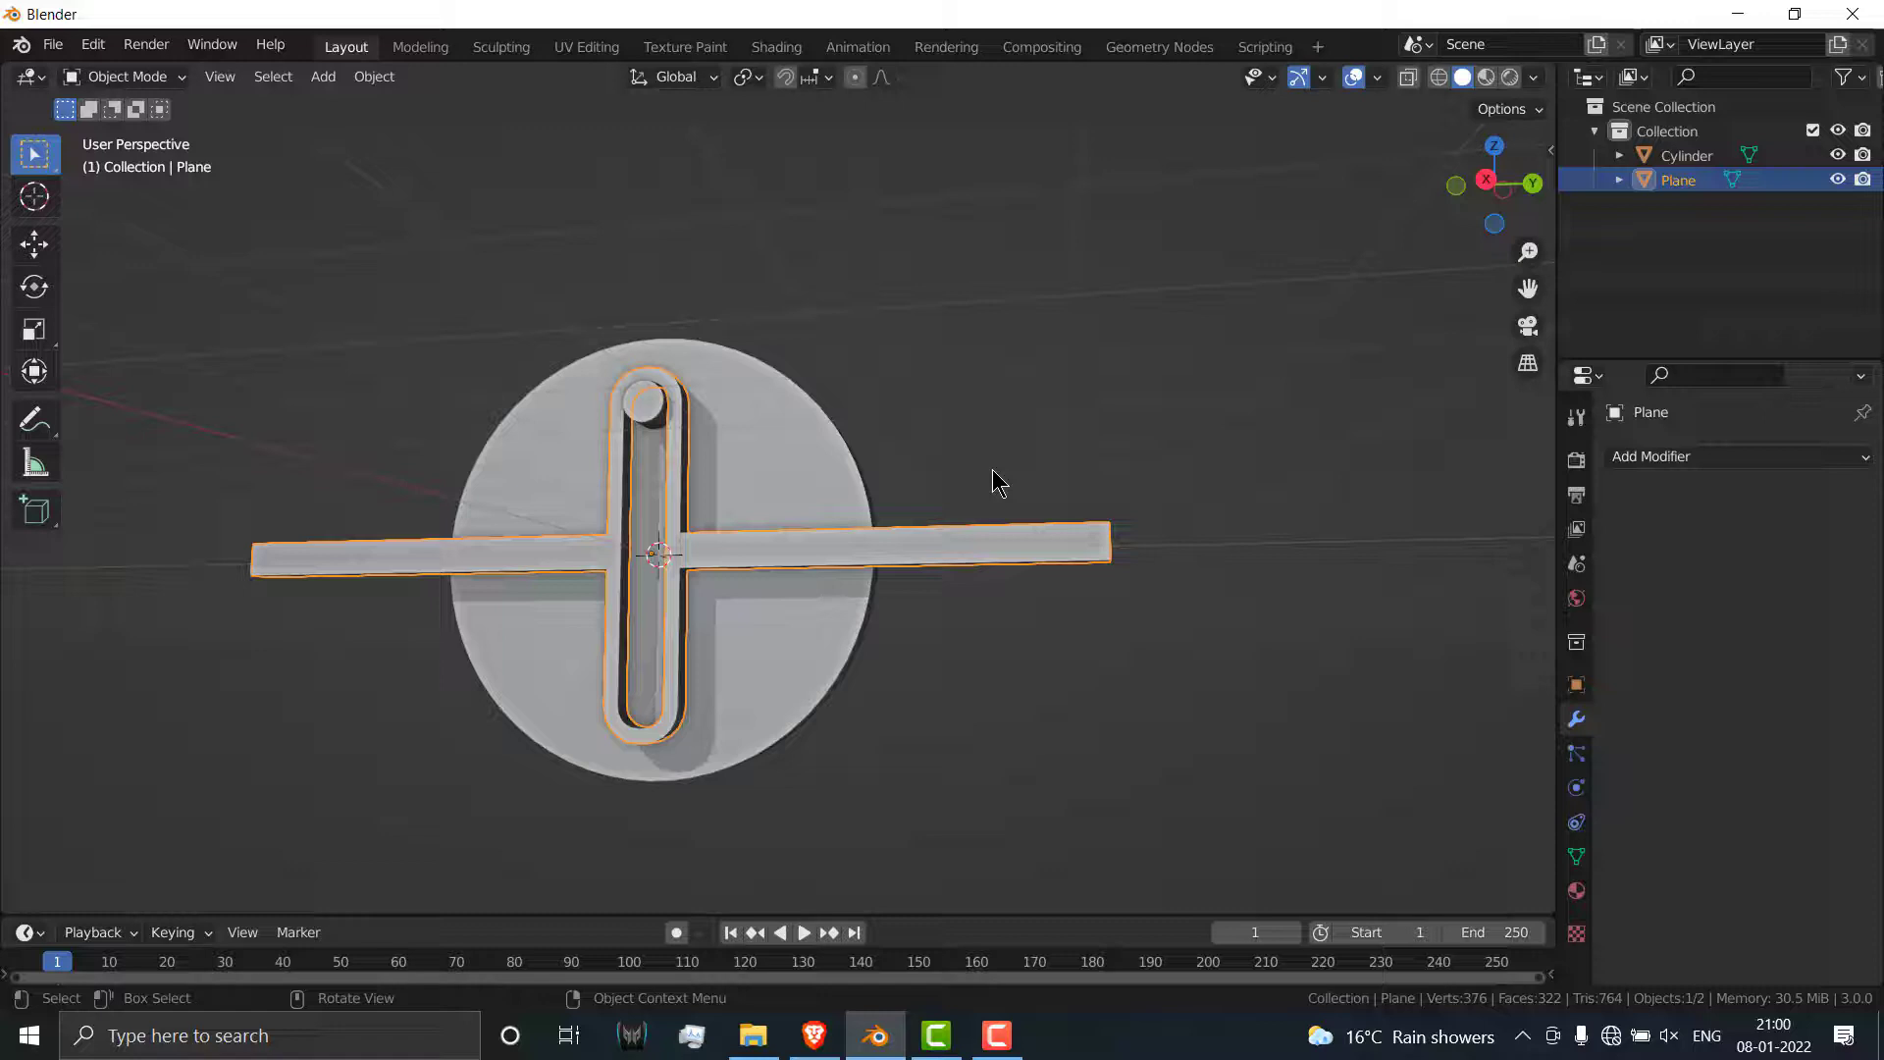
Step: Snap the 3D cursor to the top face of the disc's small pin
middle_click_drag(997, 480, 1047, 521)
scroll(937, 501, "up", 3)
left_click(689, 338)
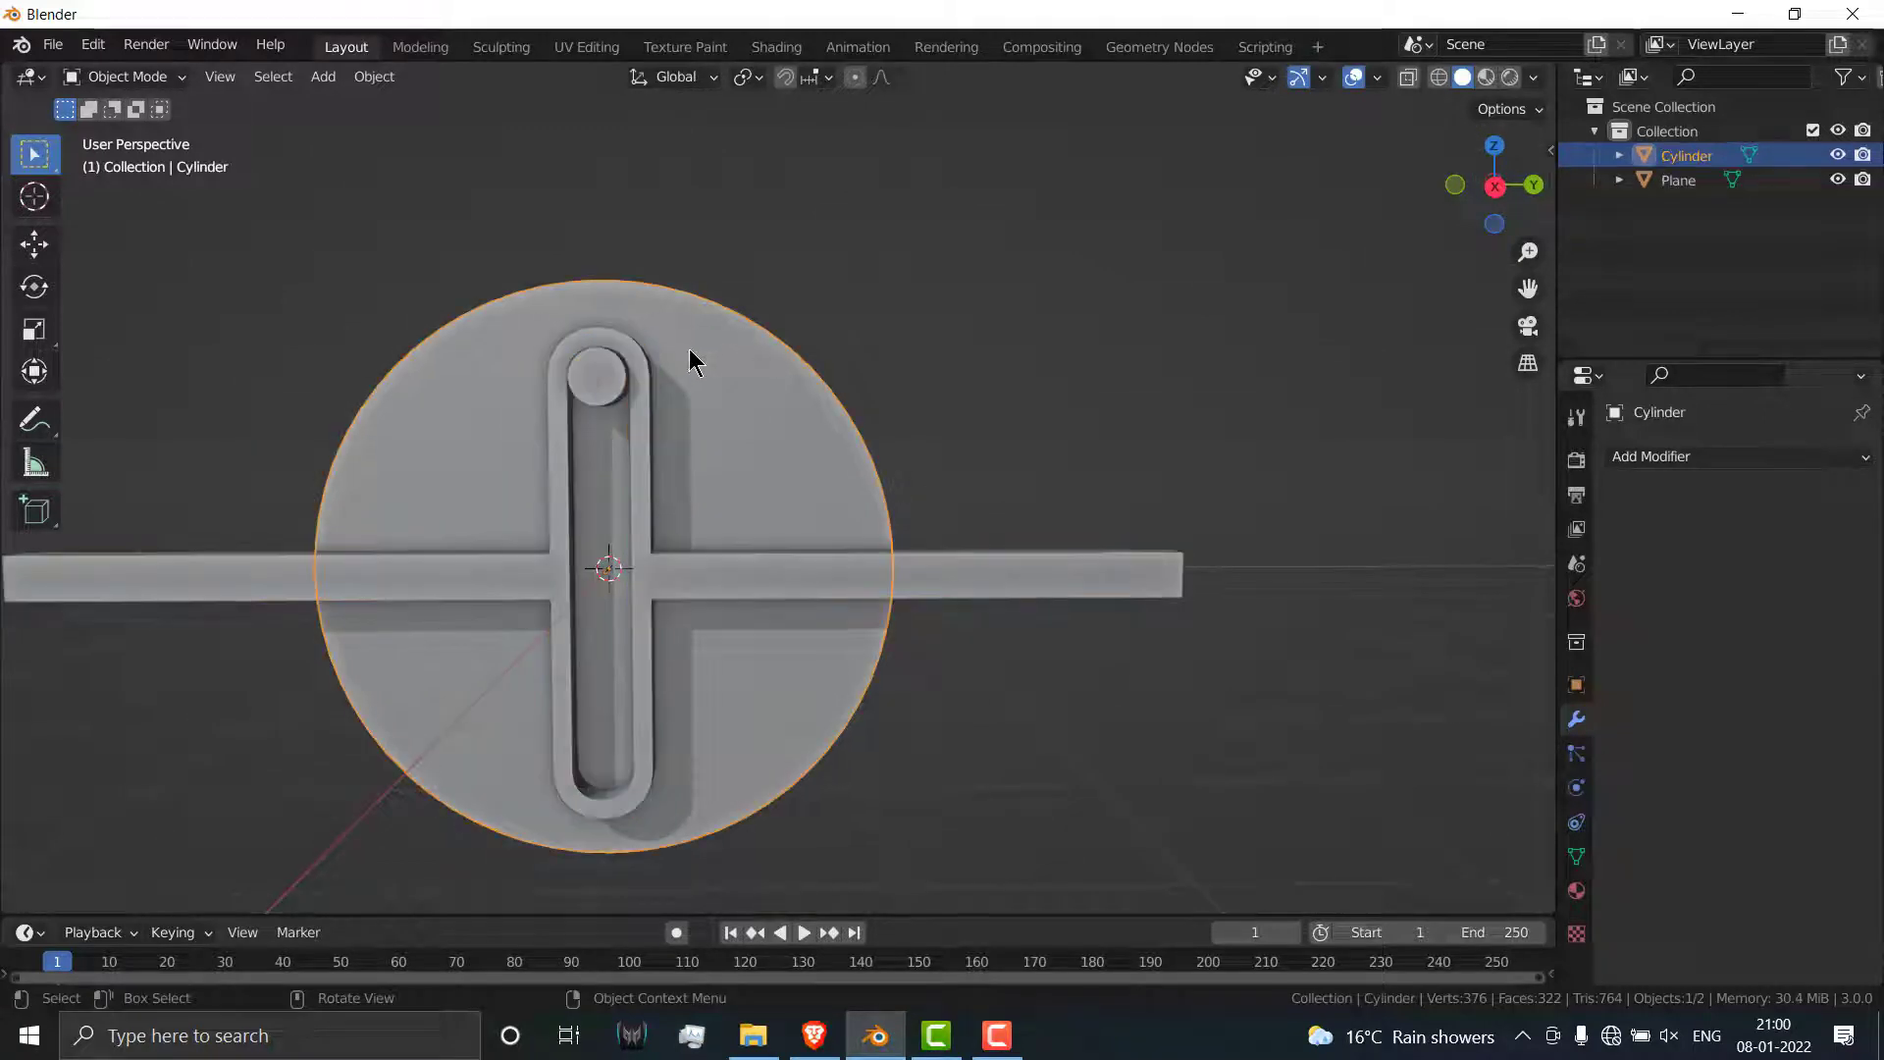
key("Tab")
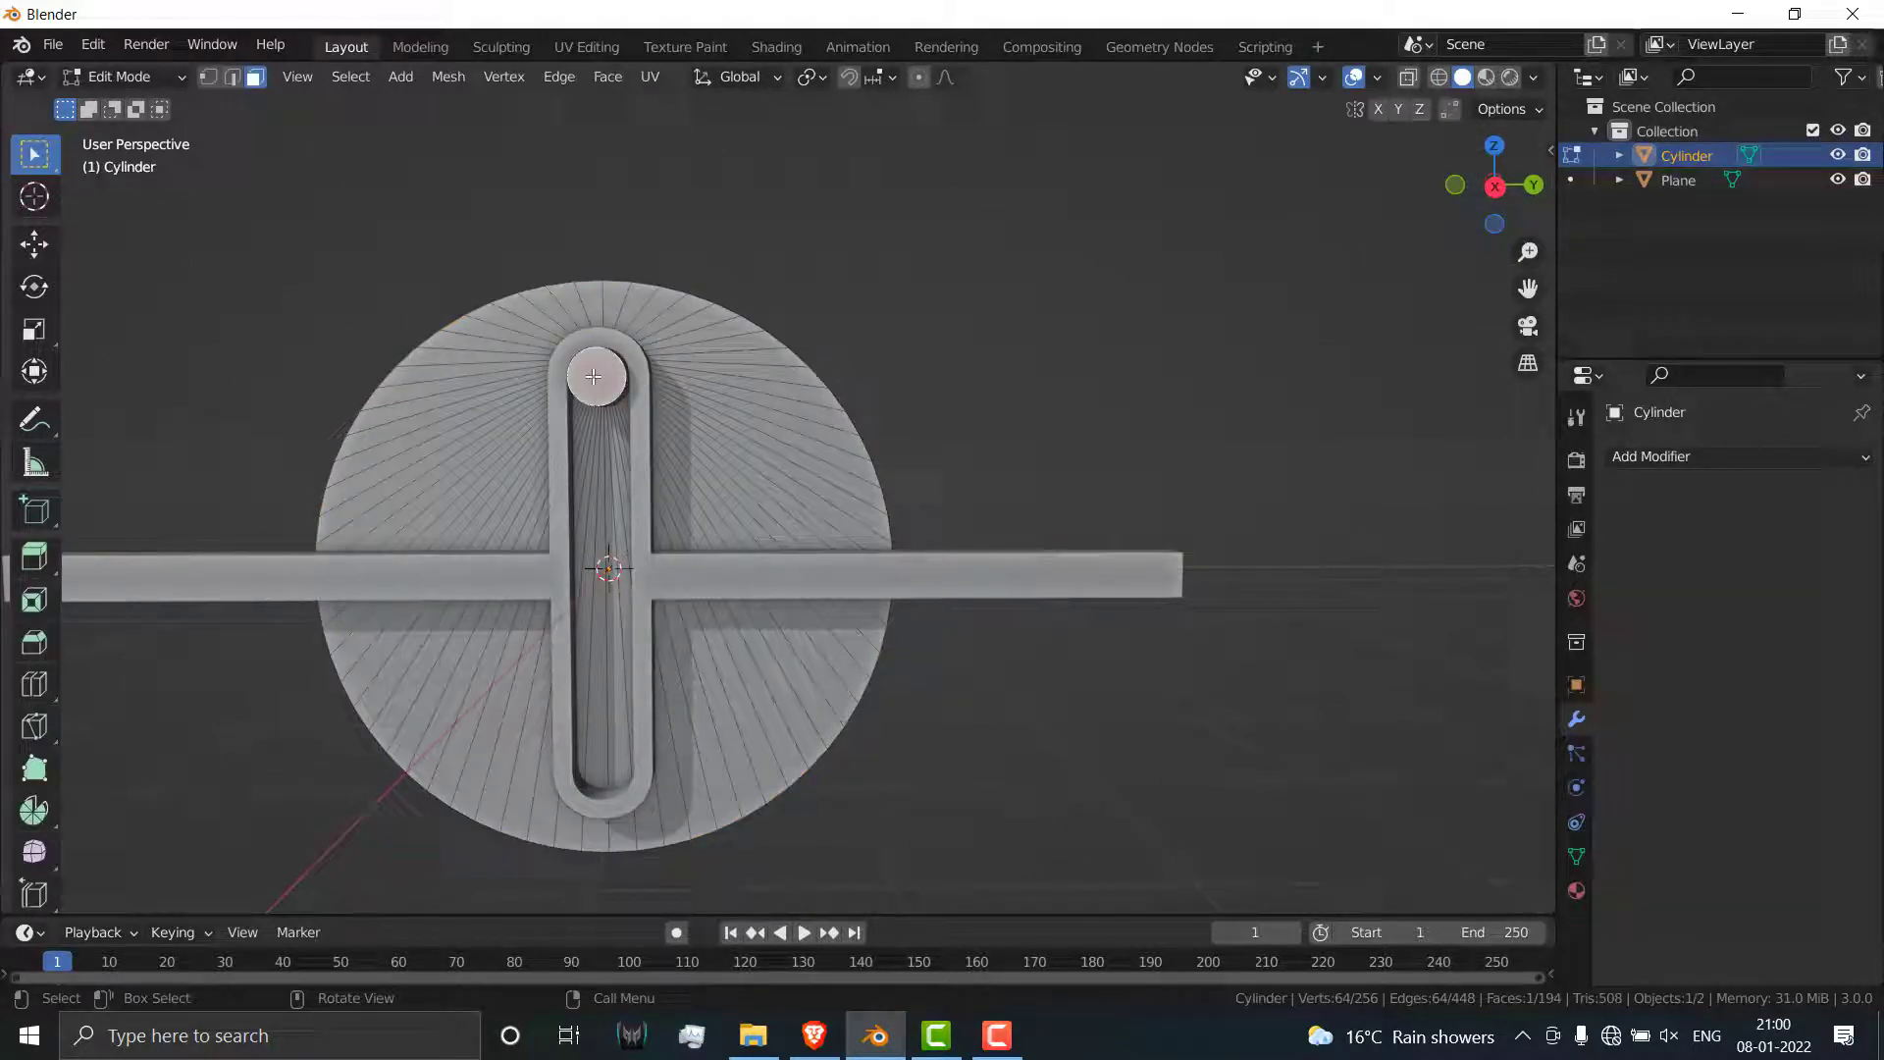
left_click(600, 383)
key("shift+s")
left_click(922, 464)
key("Tab")
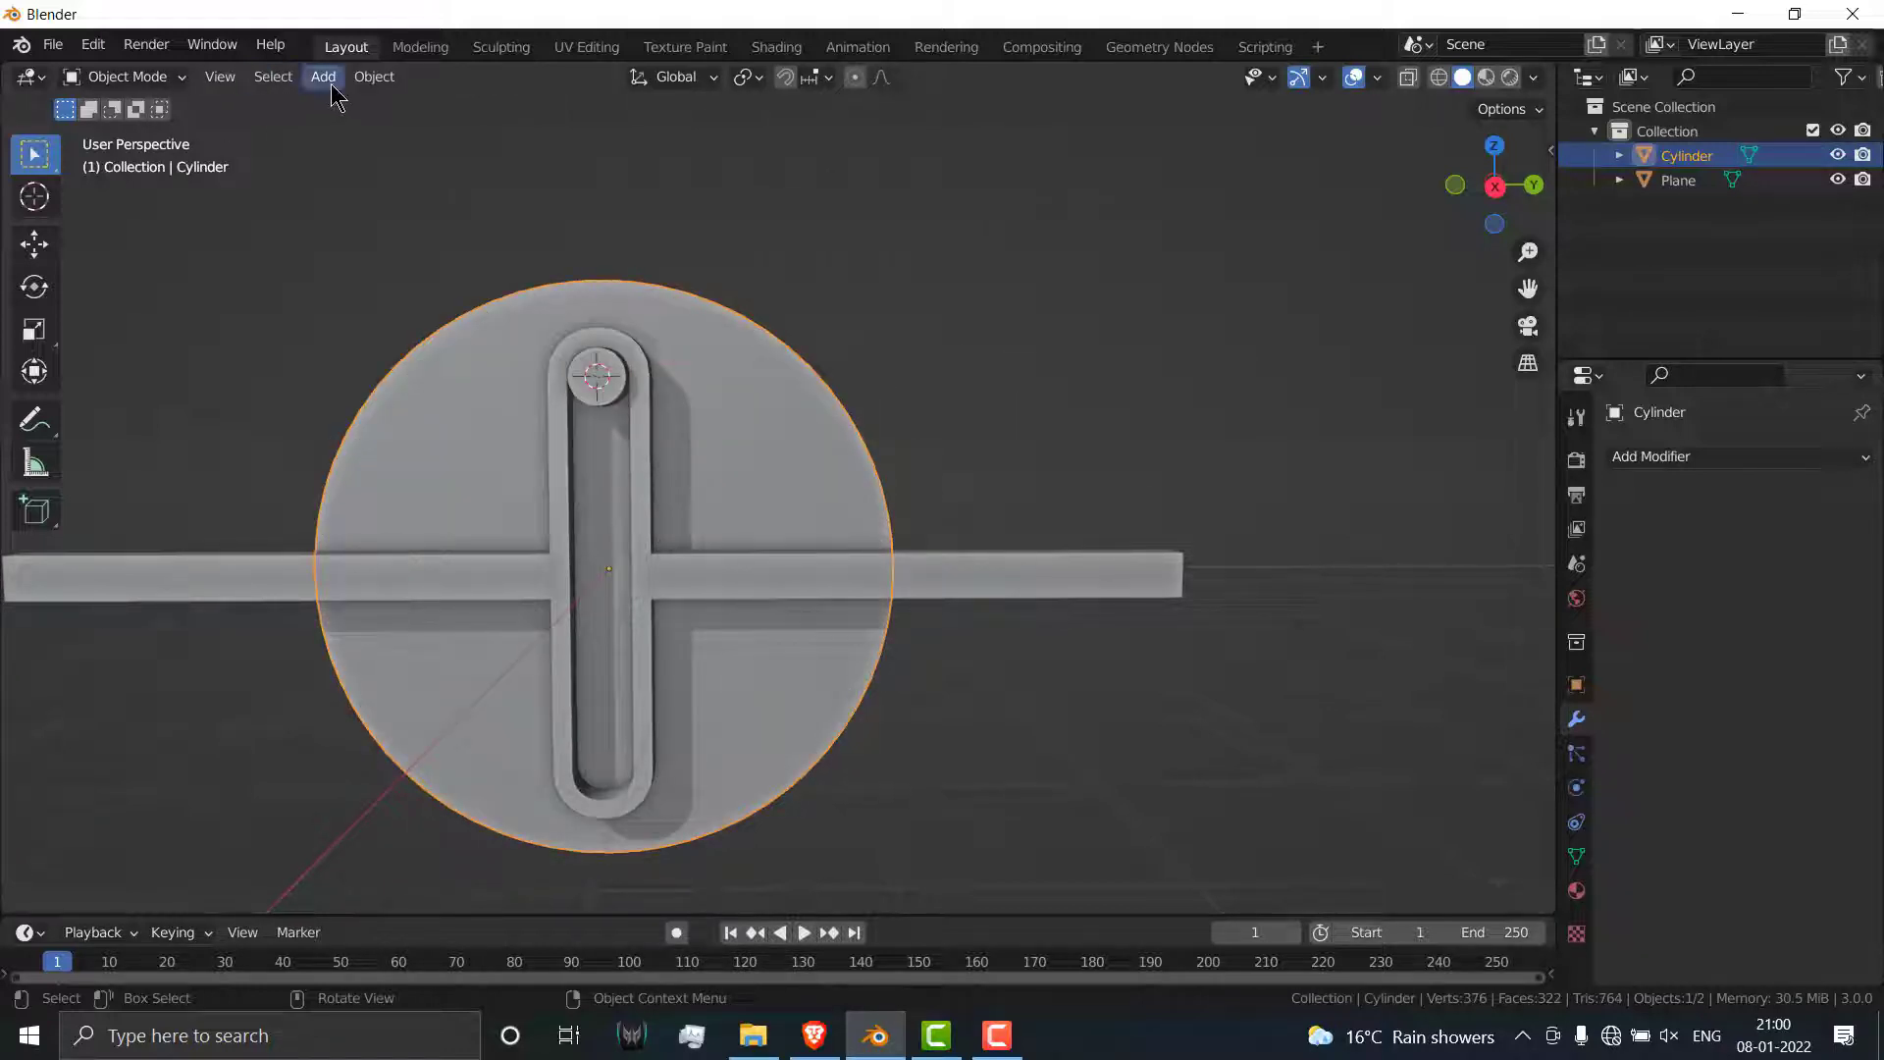
Step: Add a Plain Axes empty at the pin
left_click(323, 77)
mouse_move(427, 348)
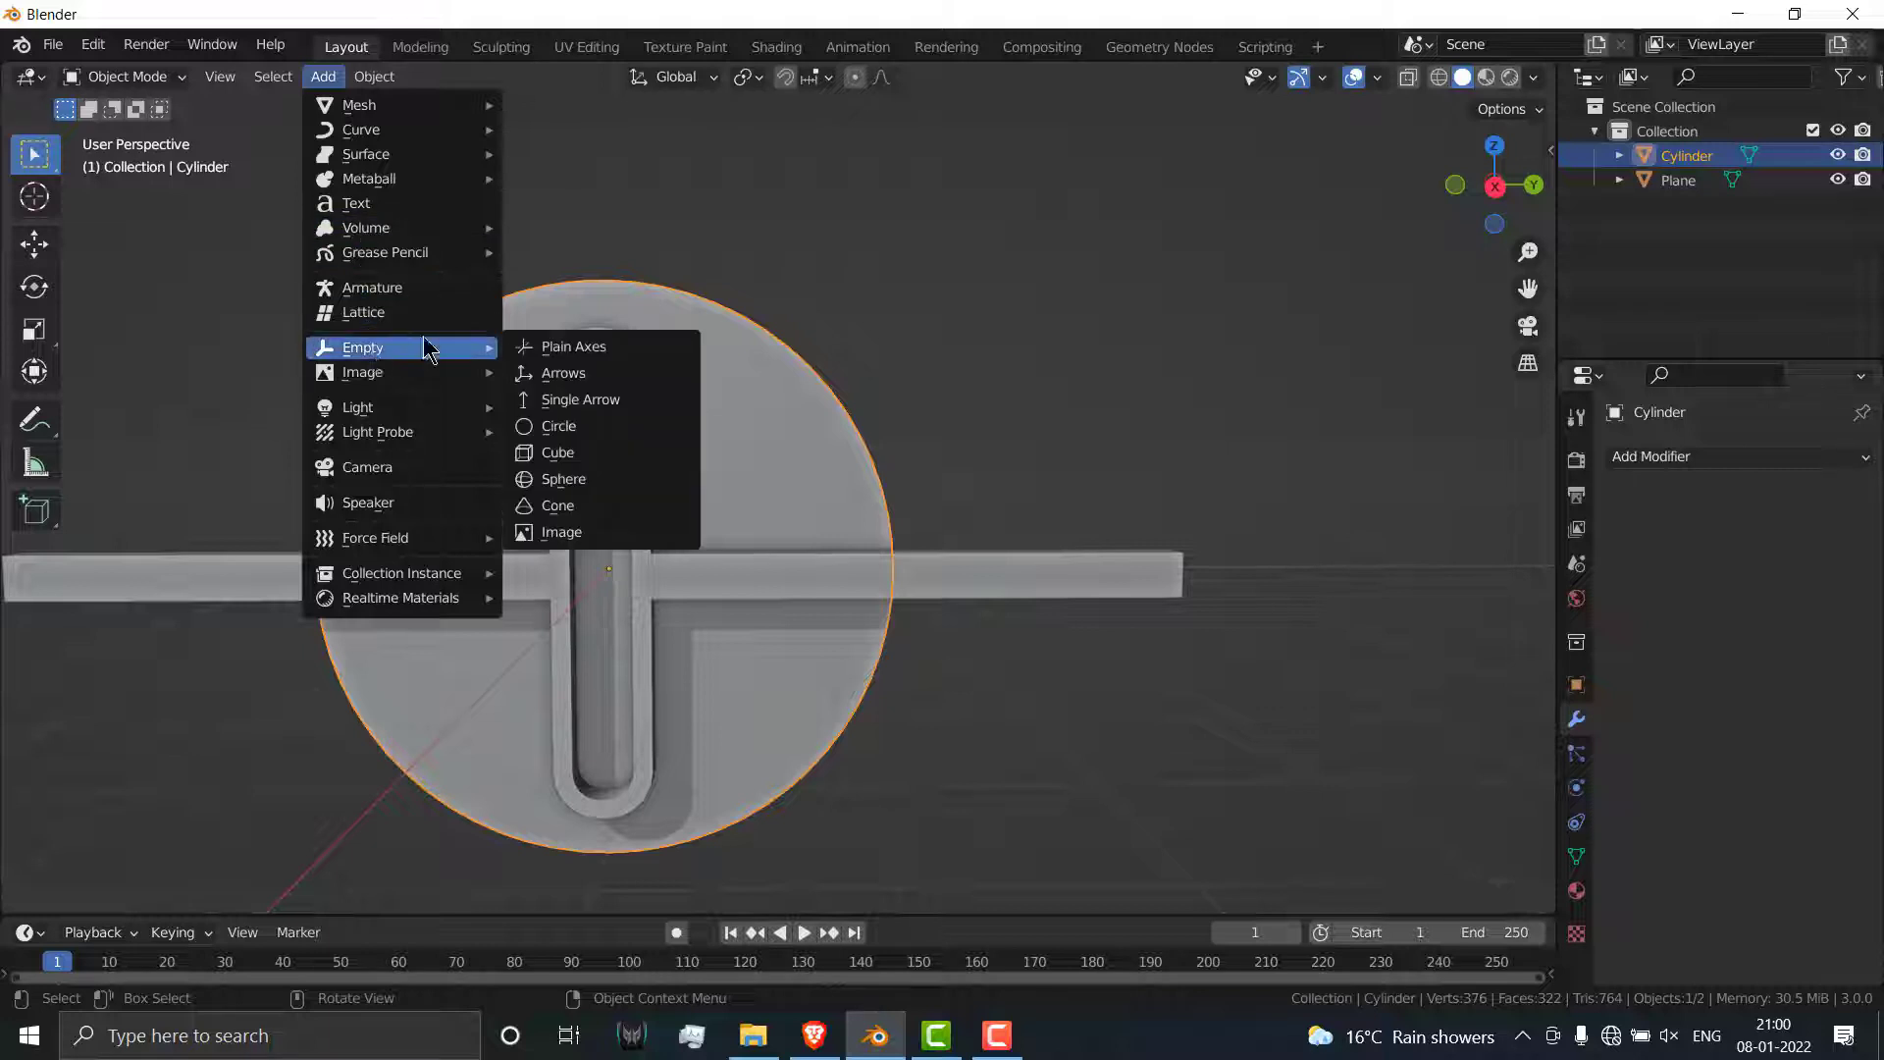
left_click(559, 350)
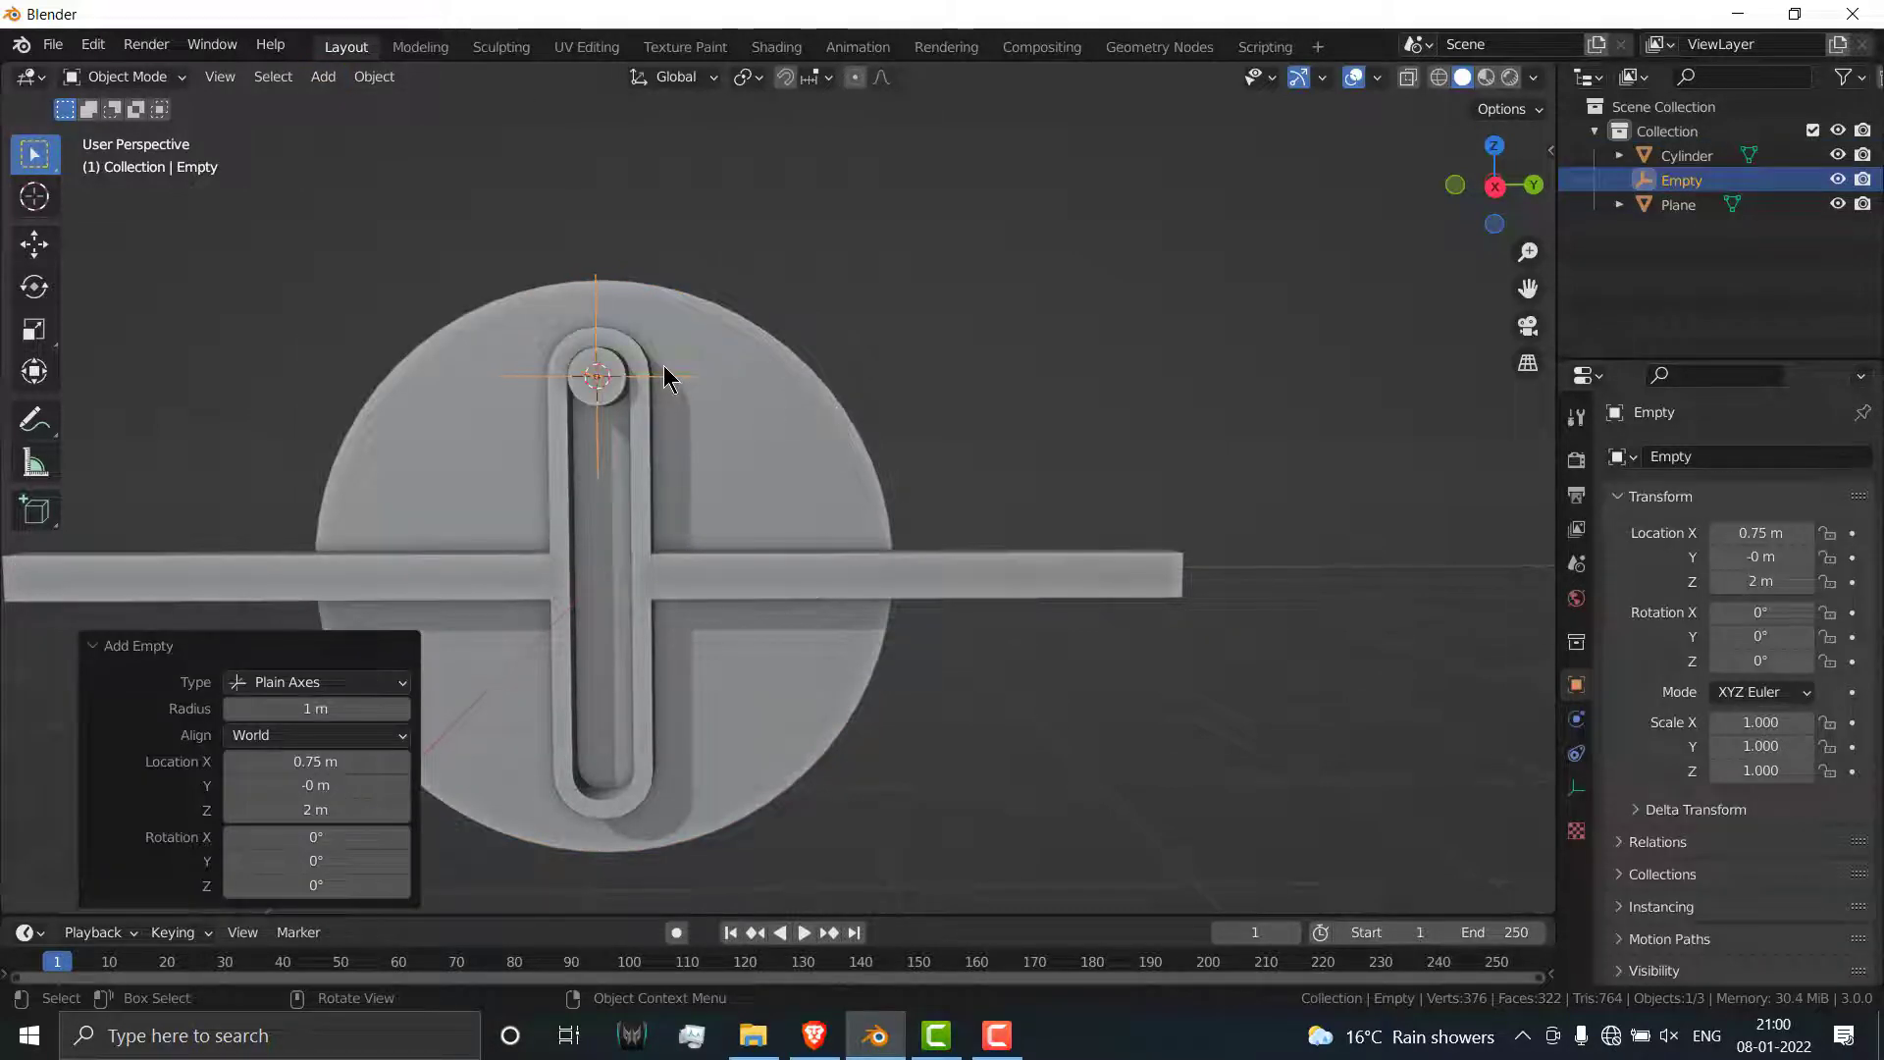
Step: Parent the Empty to the Cylinder disc, checking with a cancelled test rotation
left_click(810, 389, "shift")
key("ctrl+p")
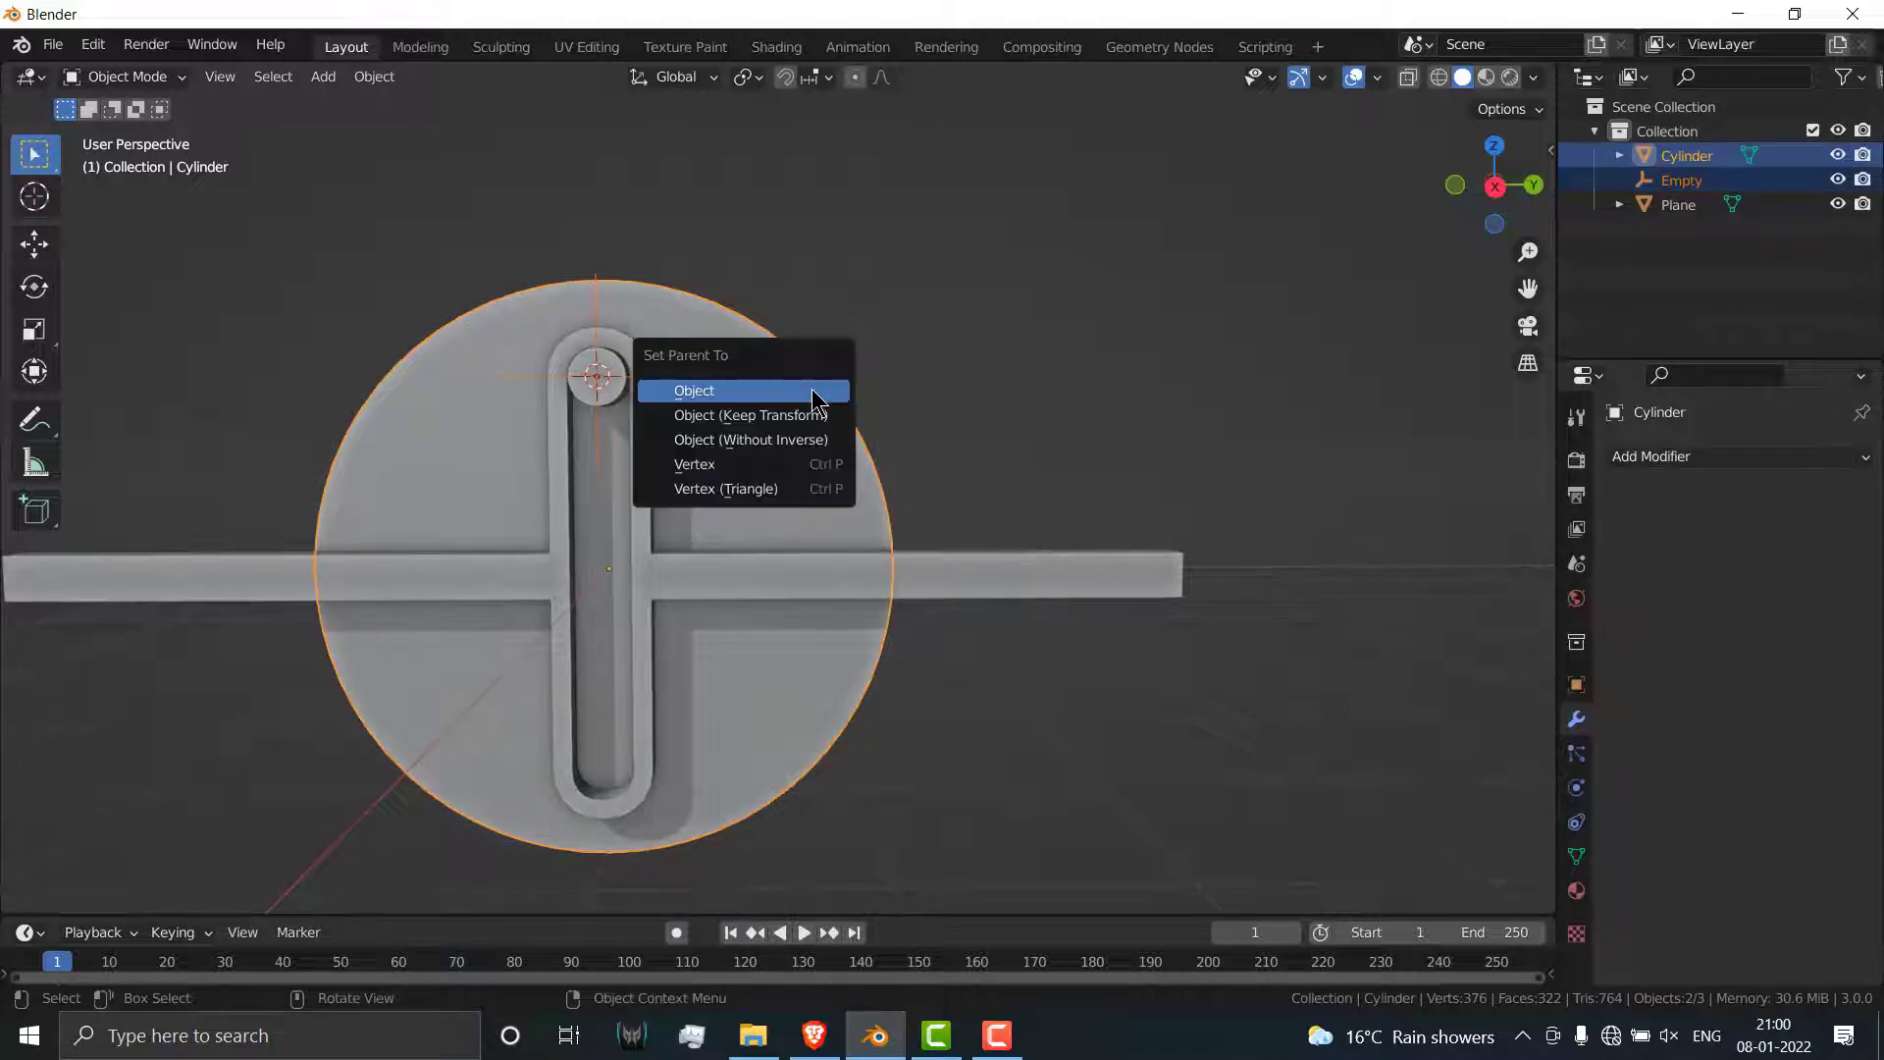
left_click(813, 392)
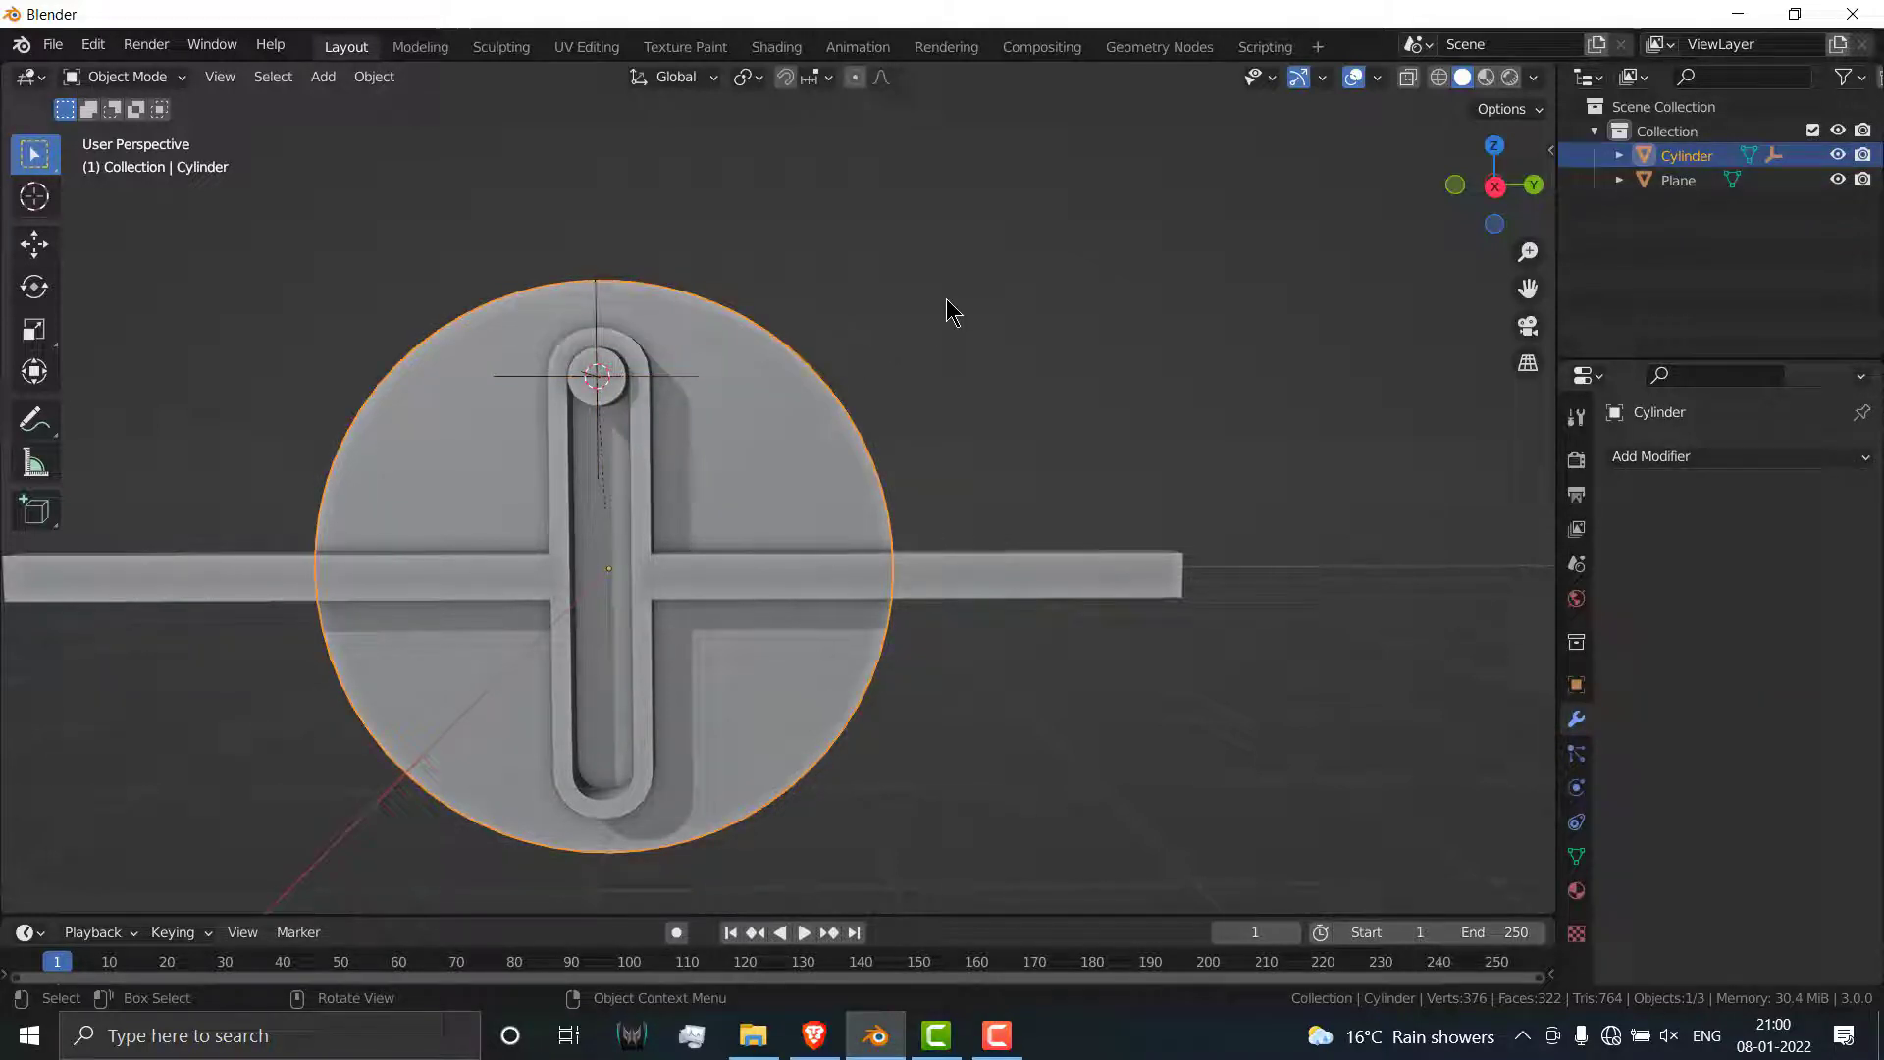
key("r")
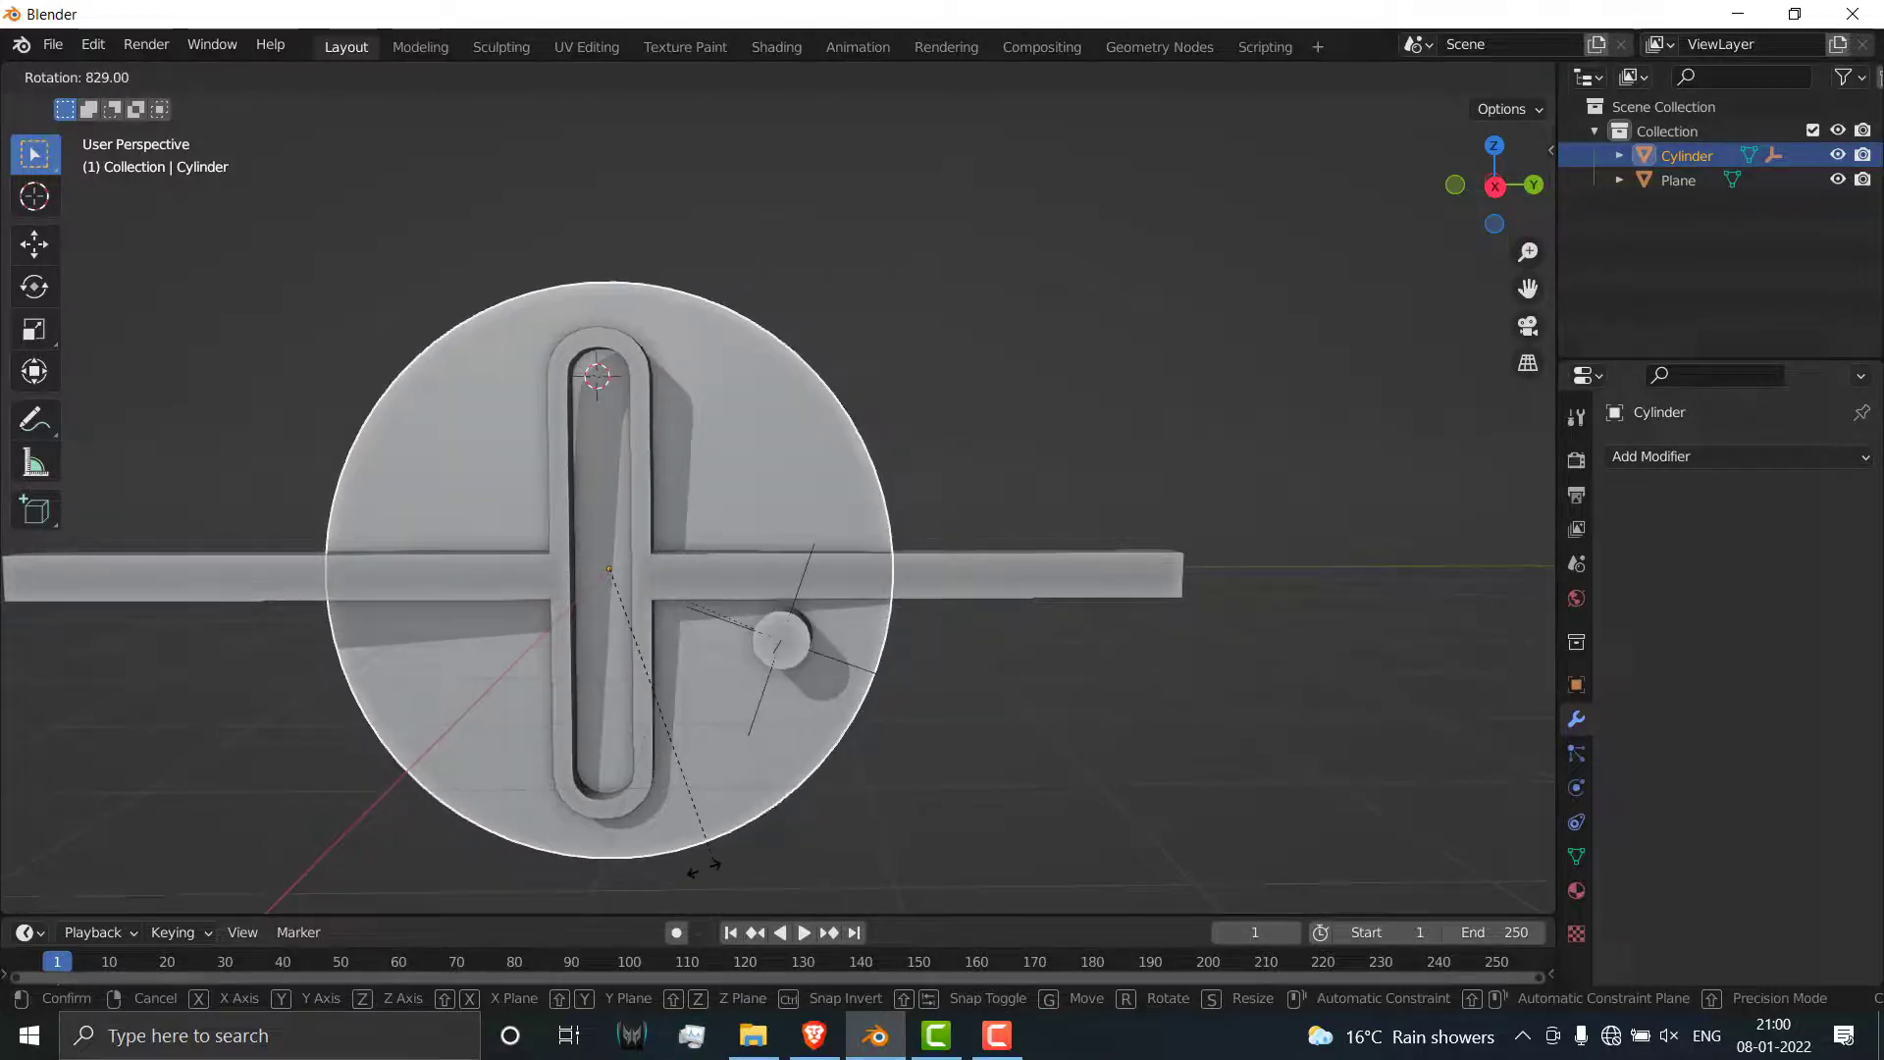
right_click(742, 817)
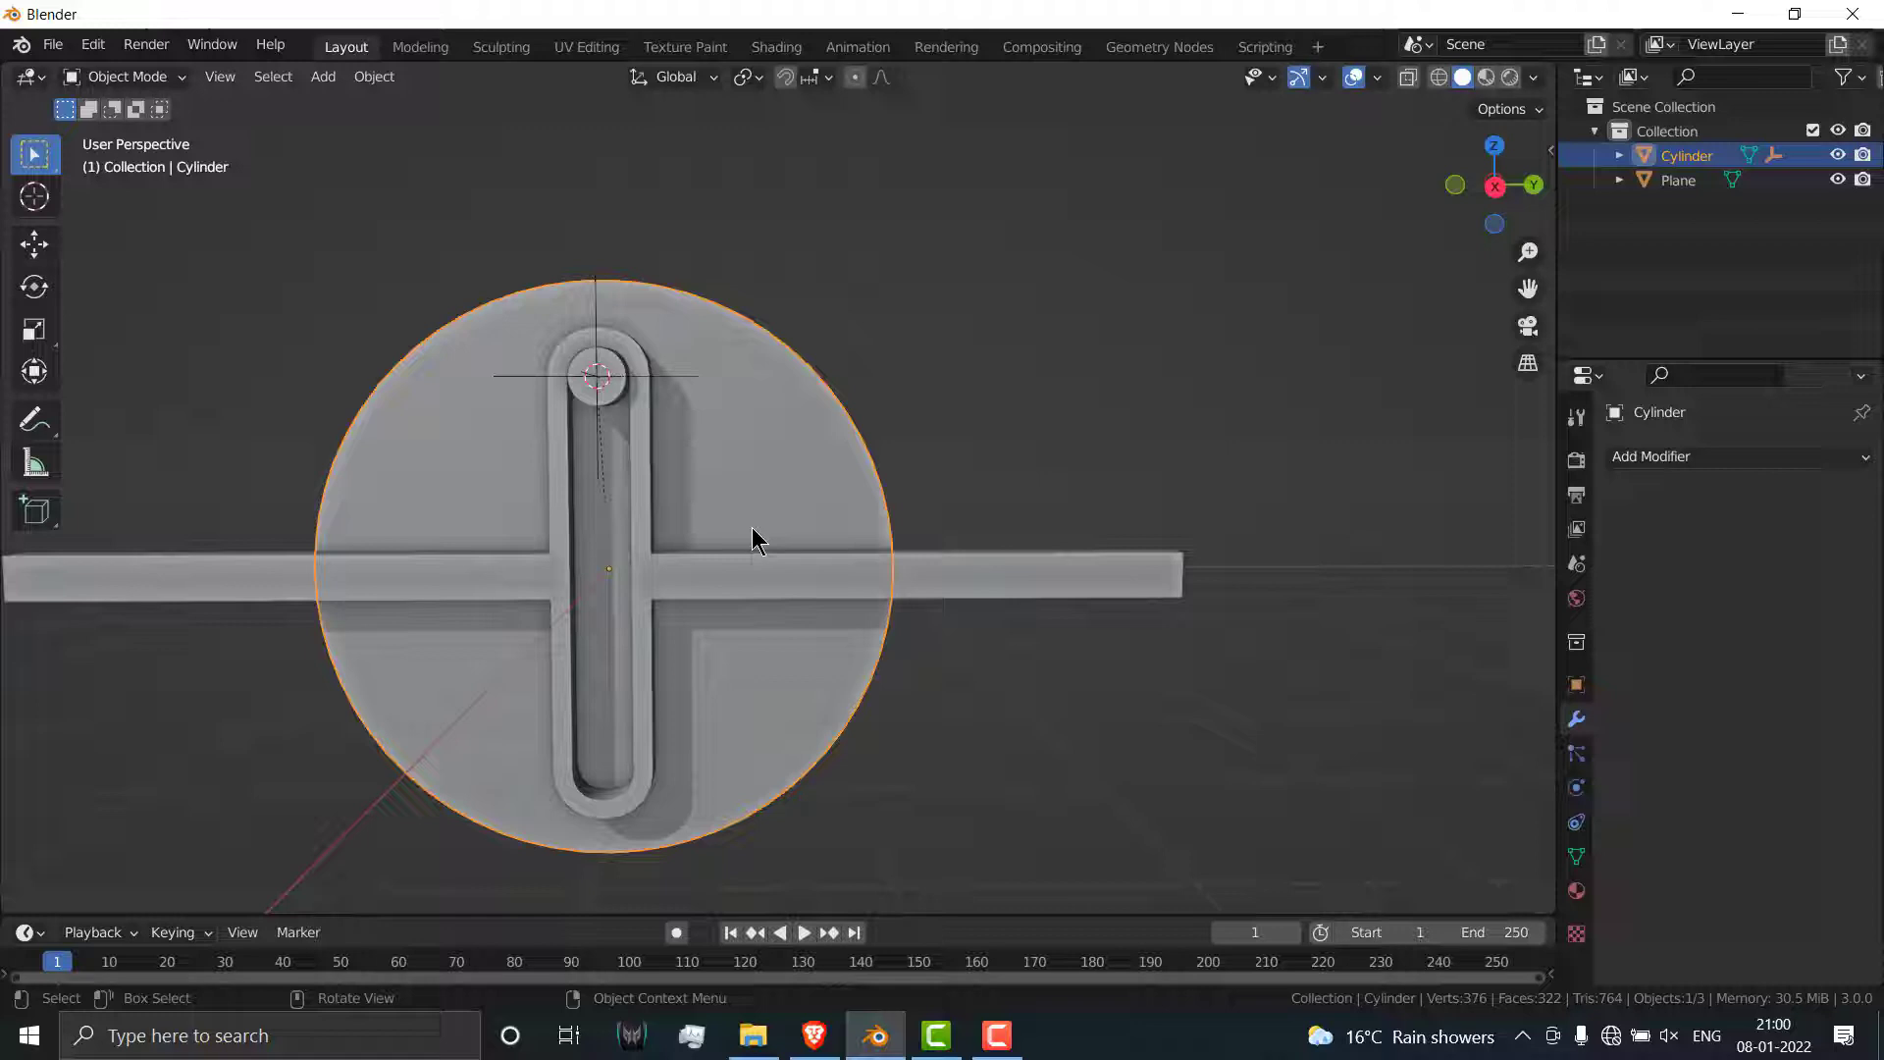
Step: Add a Copy Location constraint to the slider bar targeting Empty, with X and Z unticked
left_click(1003, 391)
left_click(691, 564)
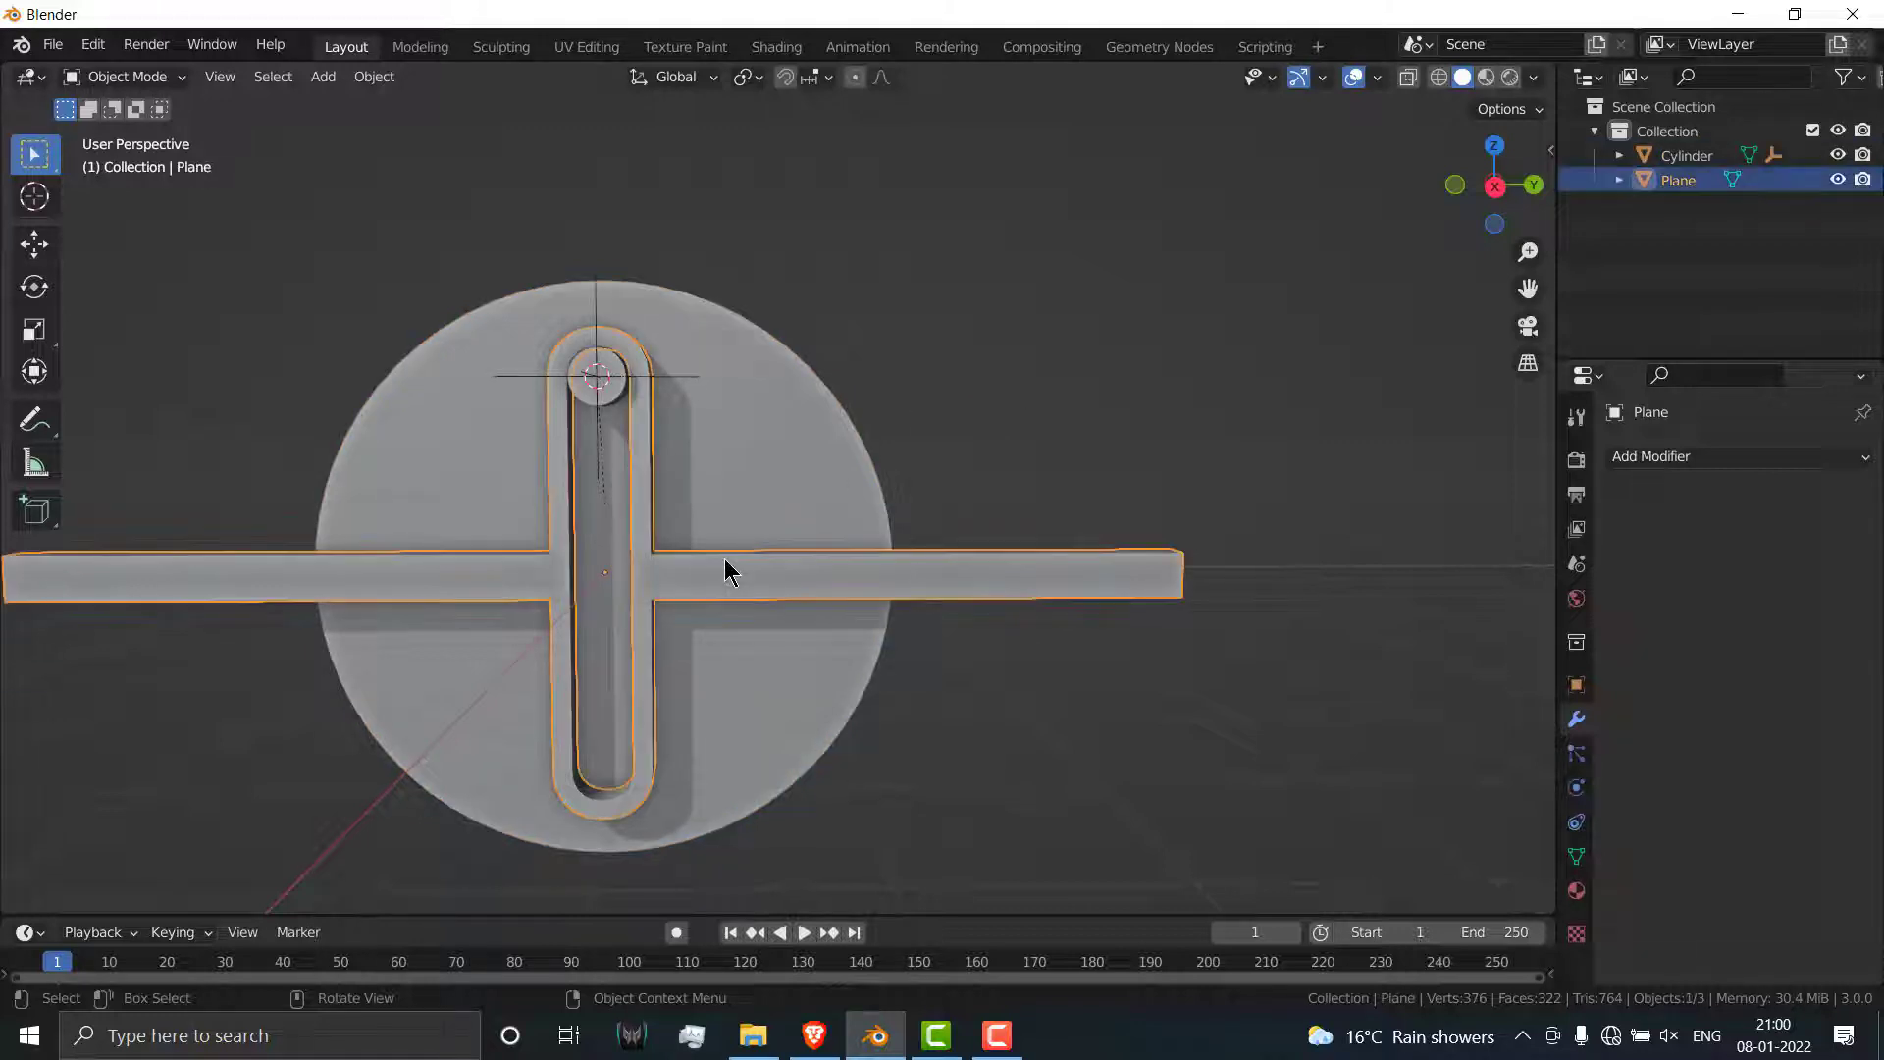
left_click(1576, 822)
left_click(1681, 457)
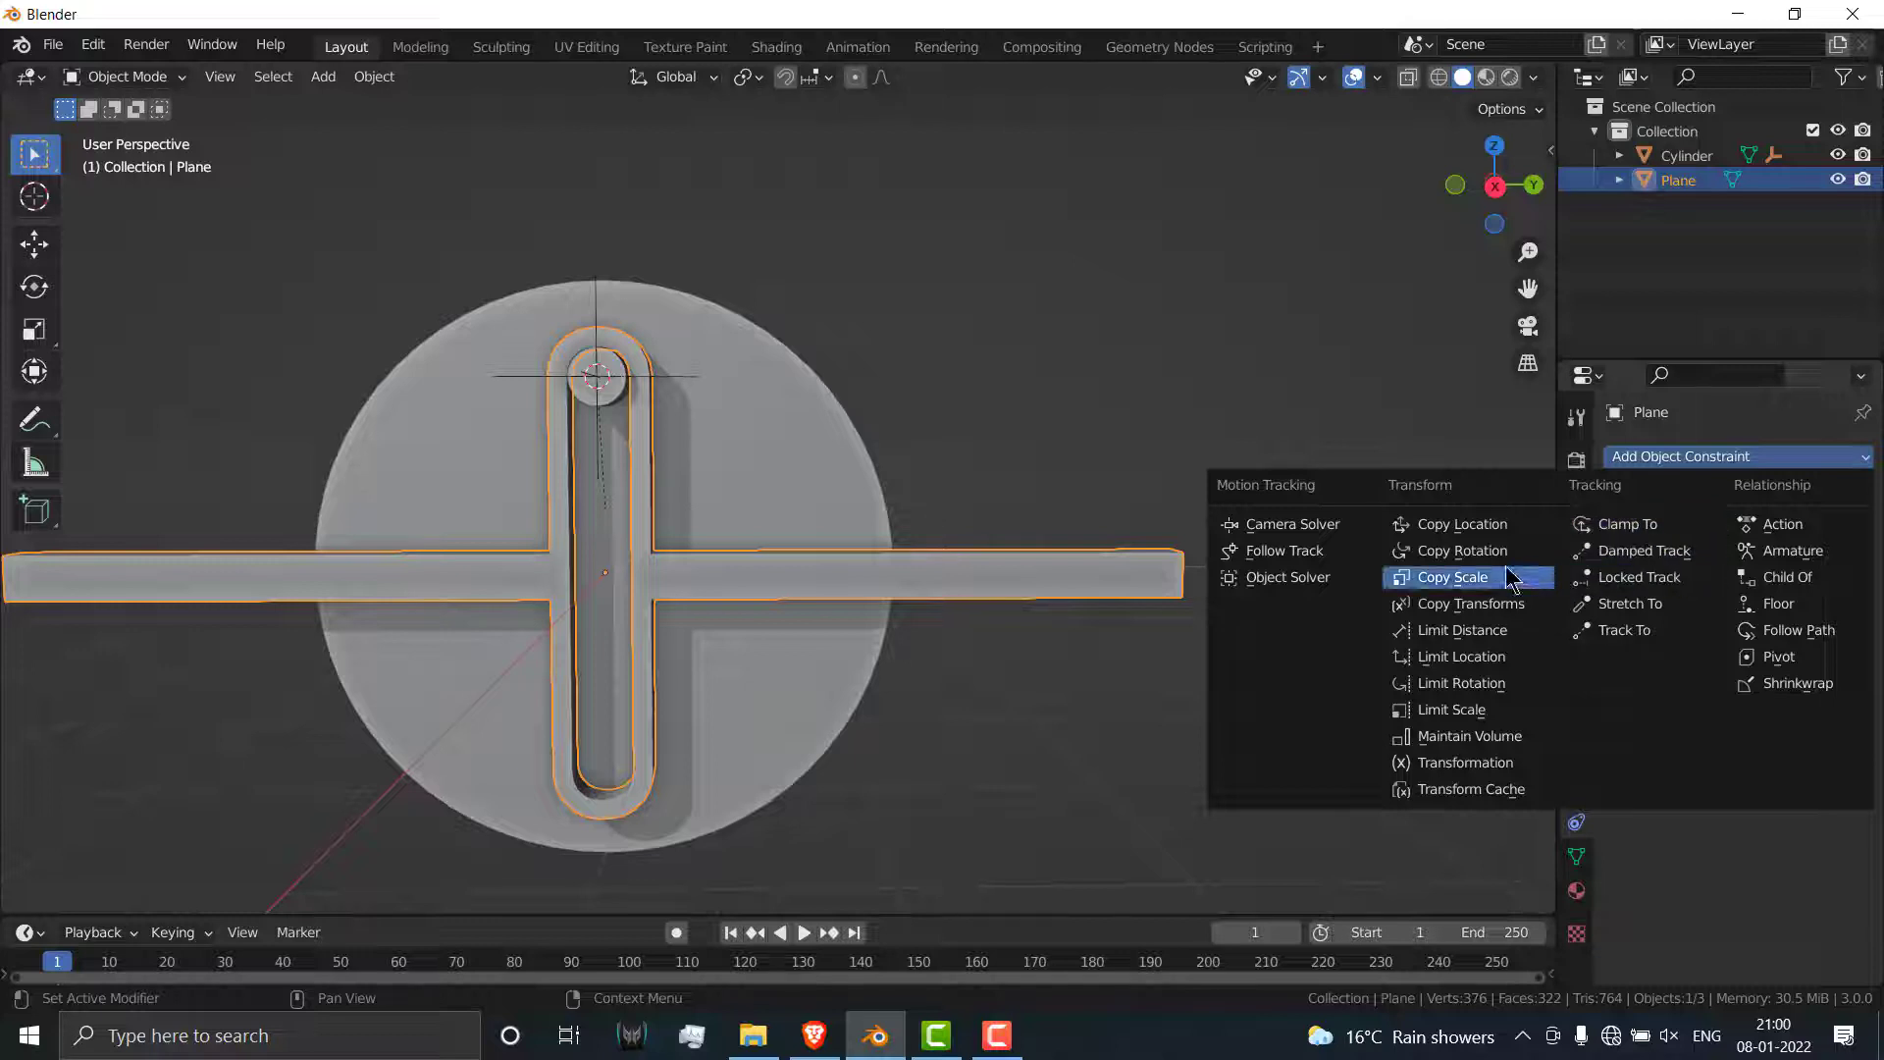
left_click(1477, 524)
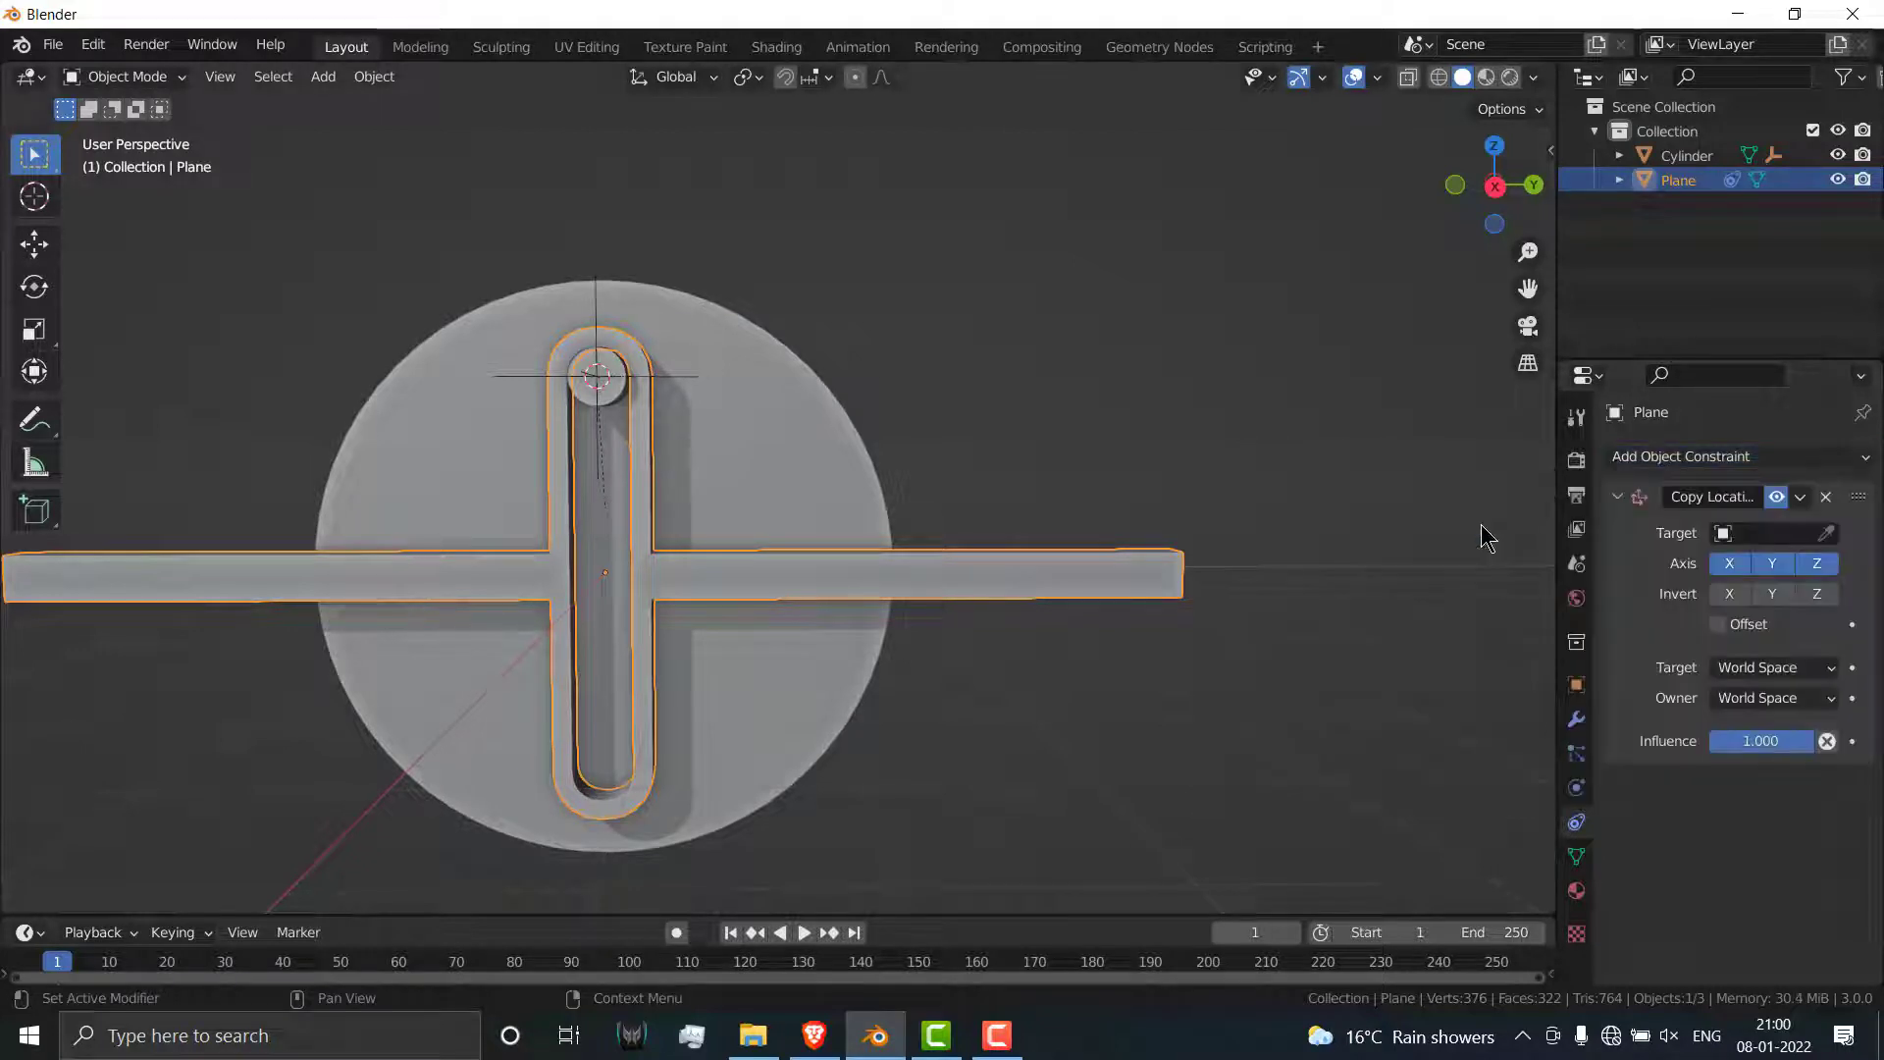
left_click(1790, 539)
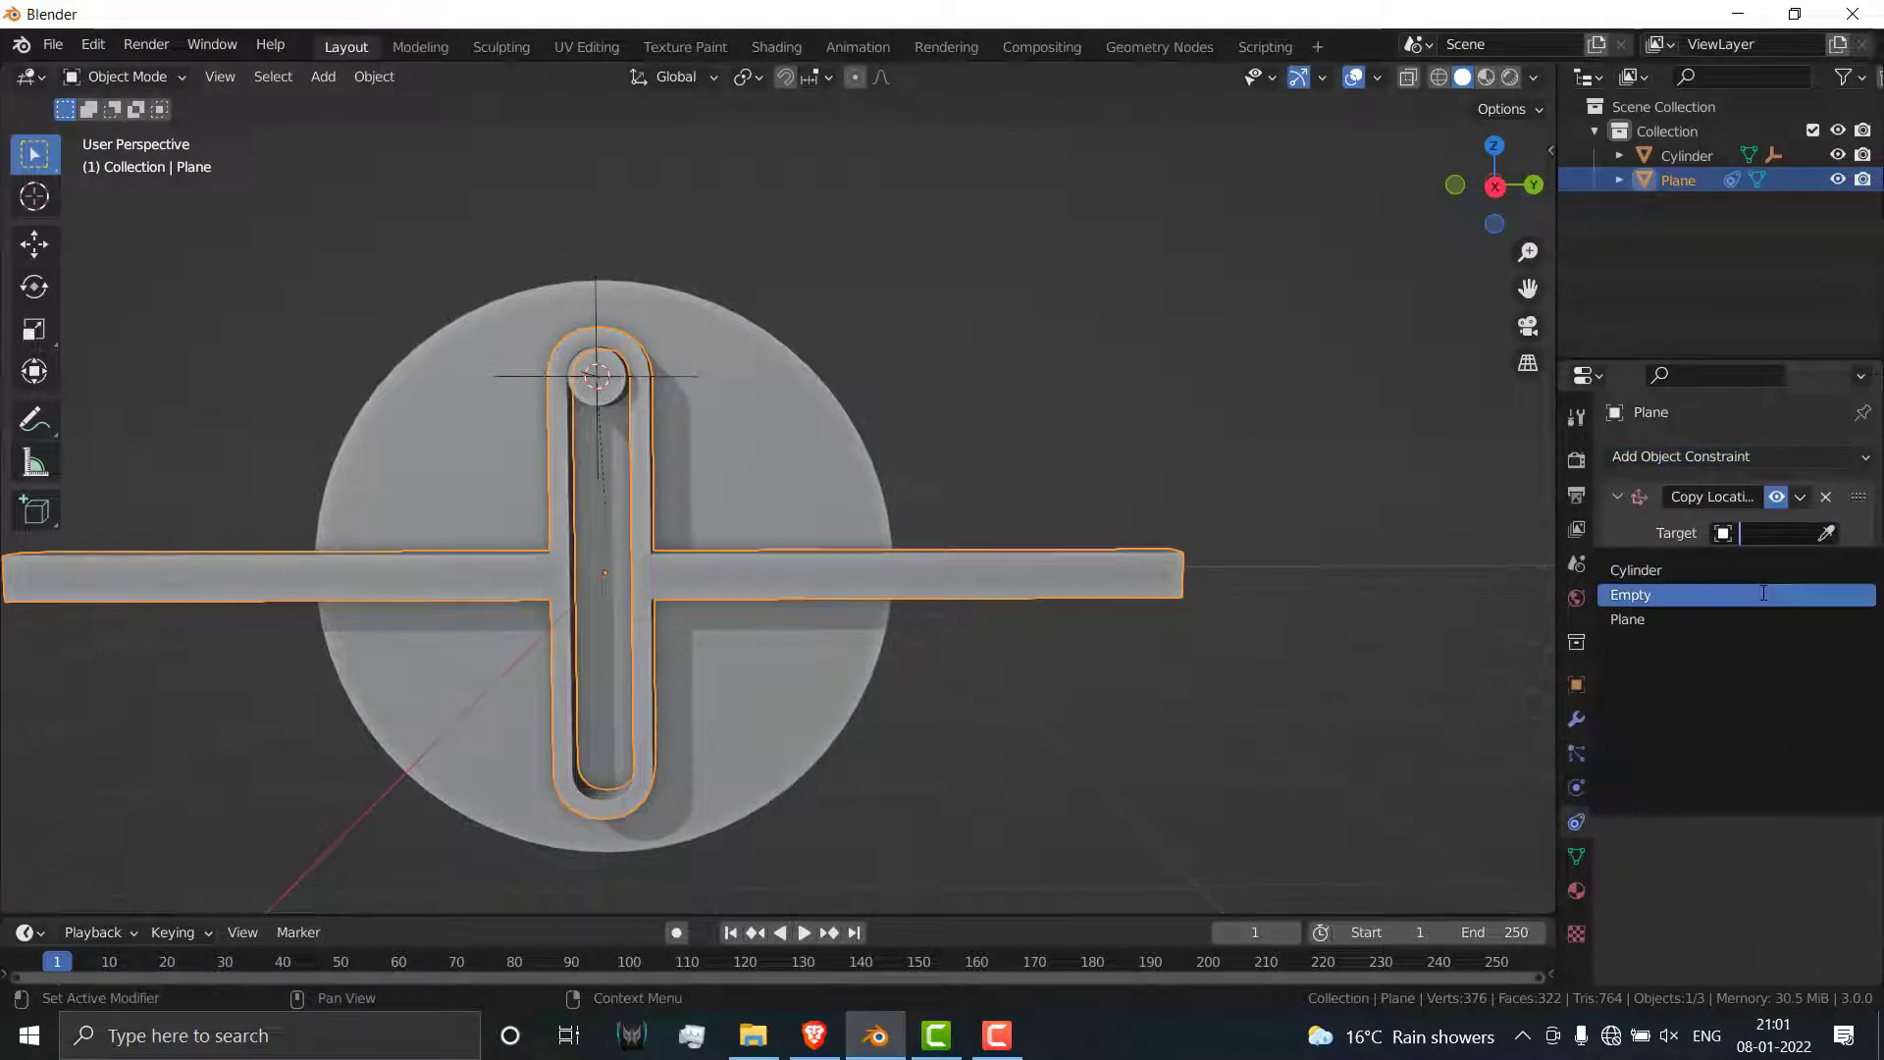
left_click(1764, 593)
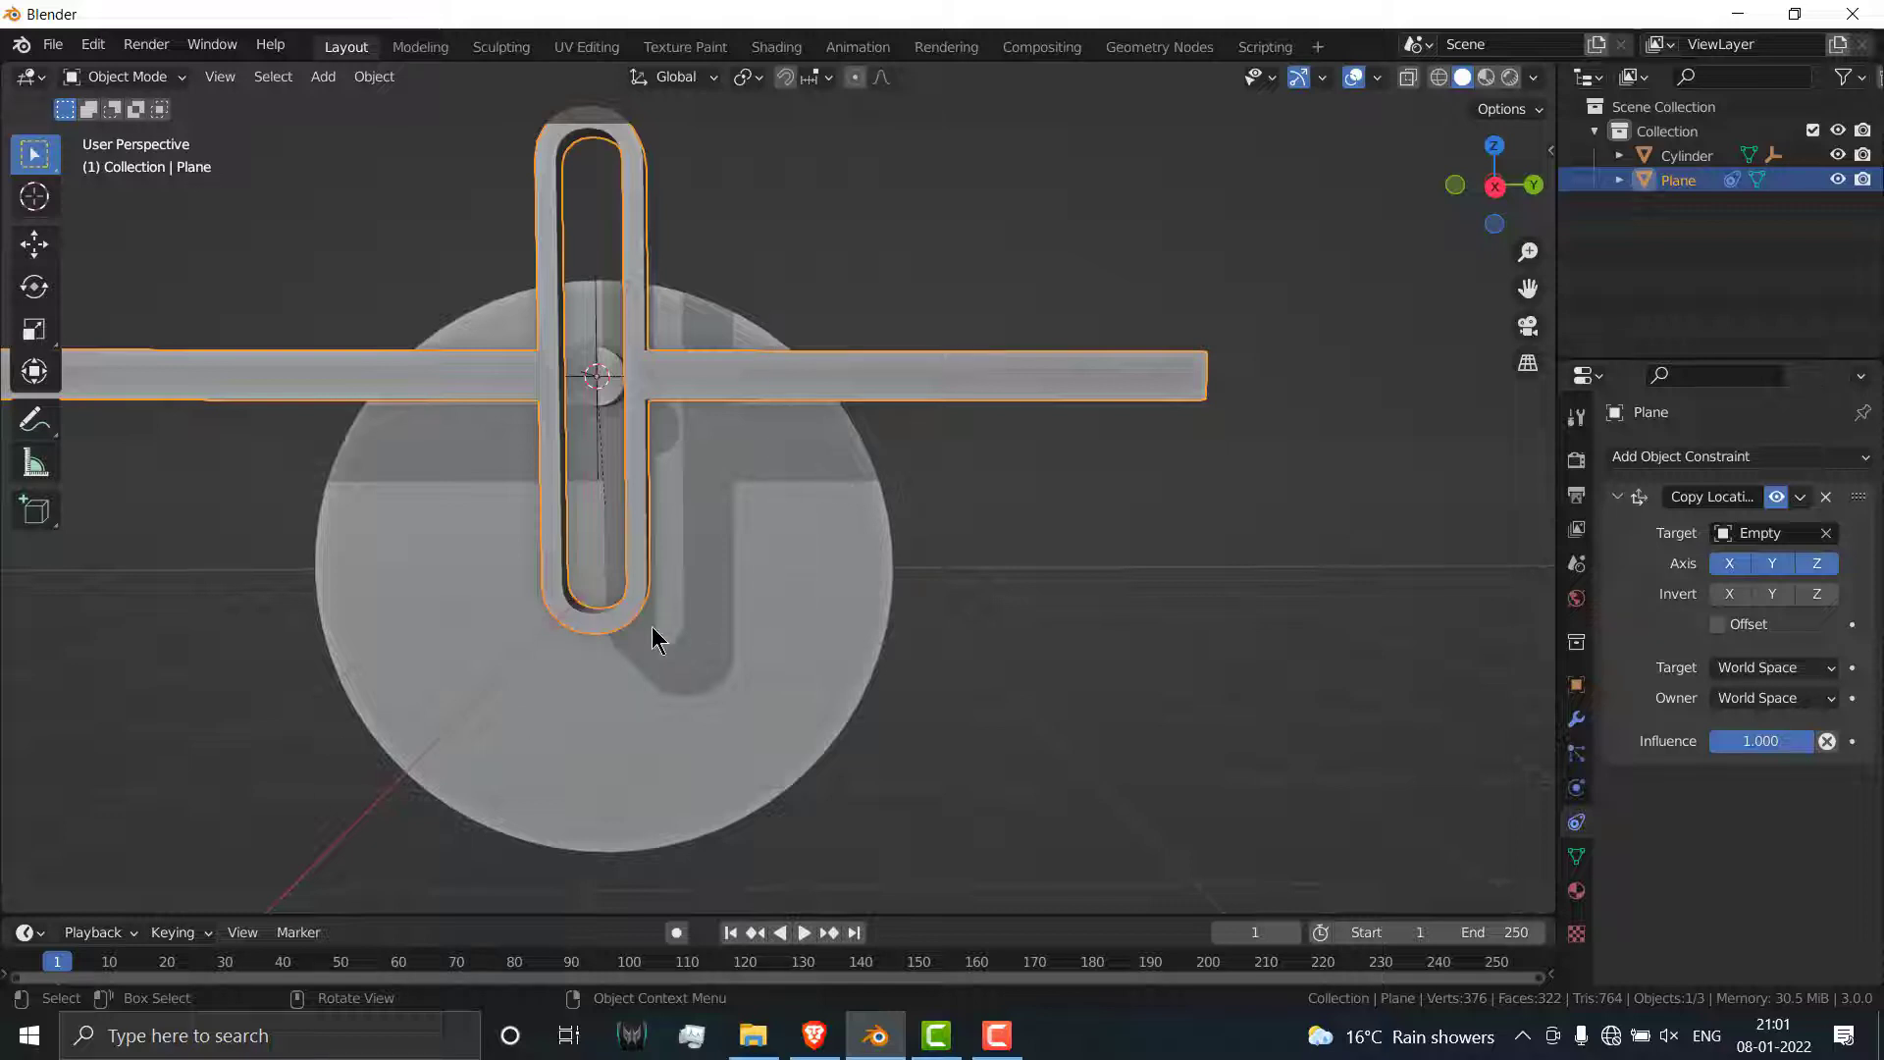
left_click(1731, 565)
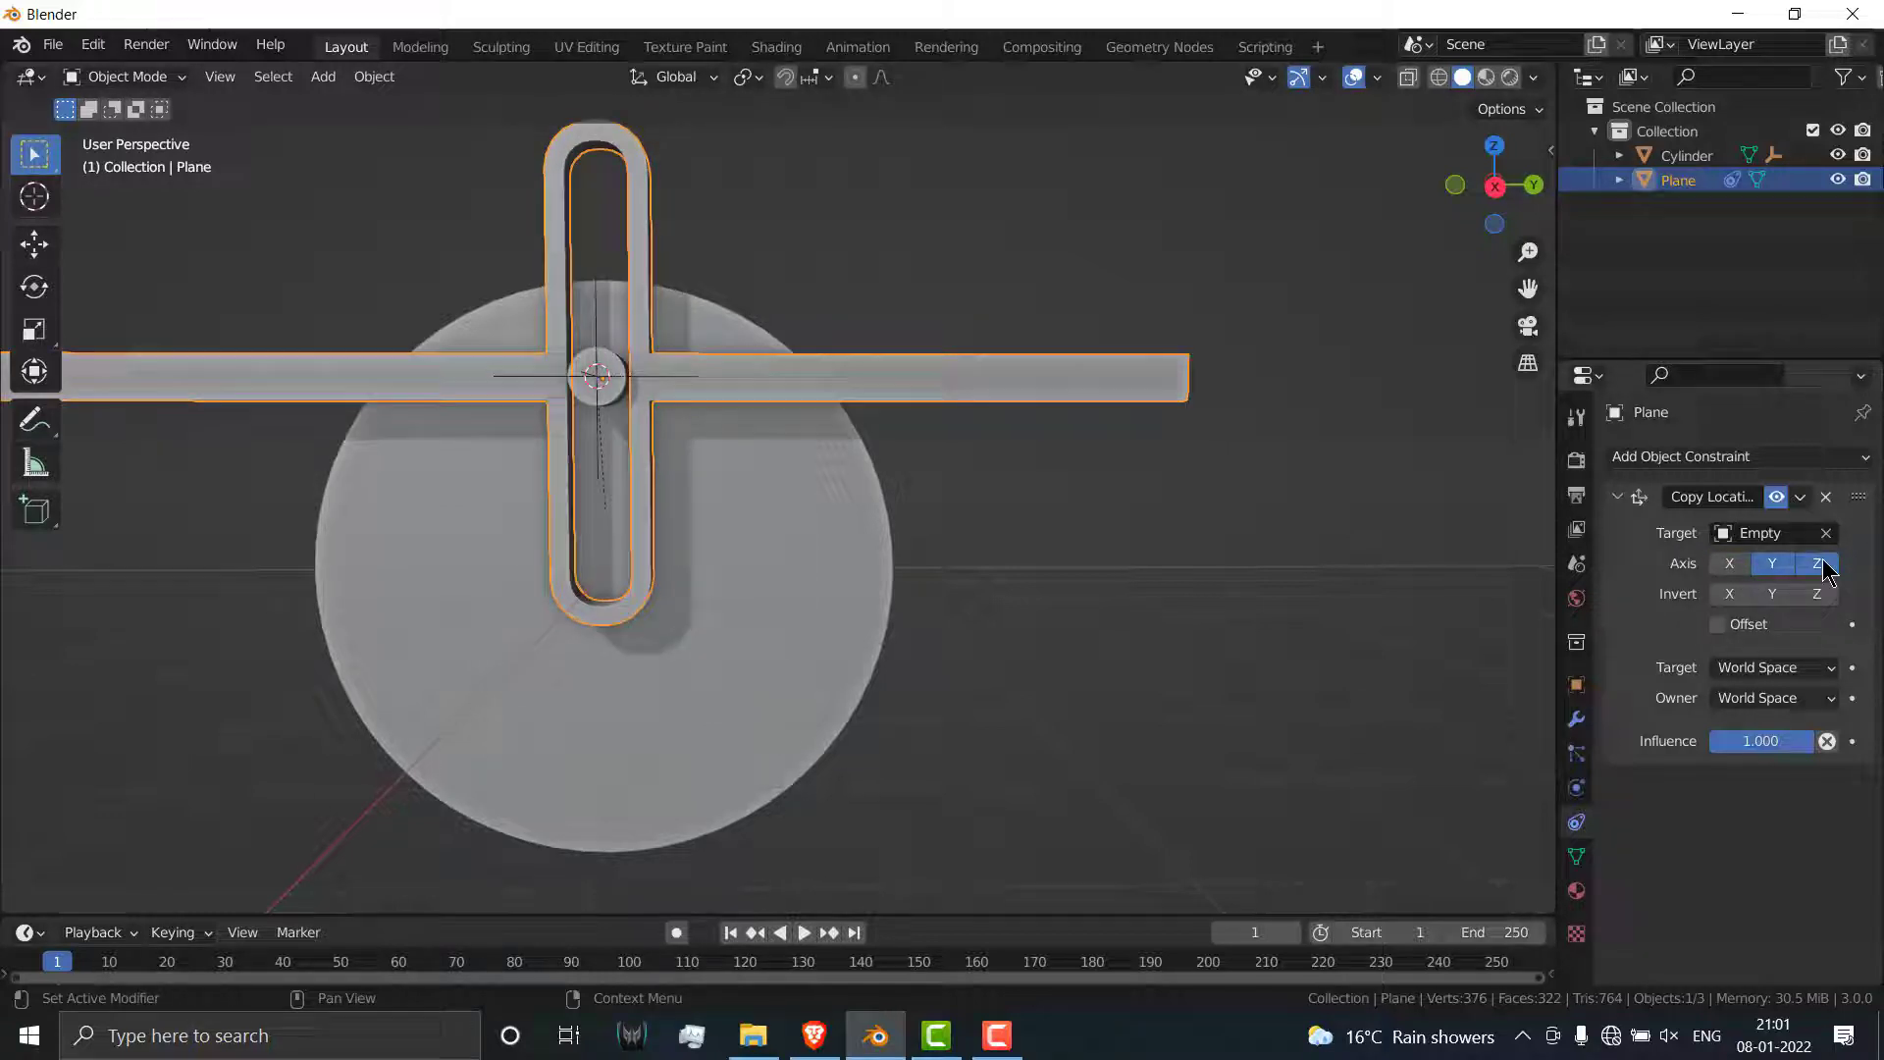
left_click(1817, 564)
middle_click_drag(648, 467, 708, 490)
left_click(774, 430)
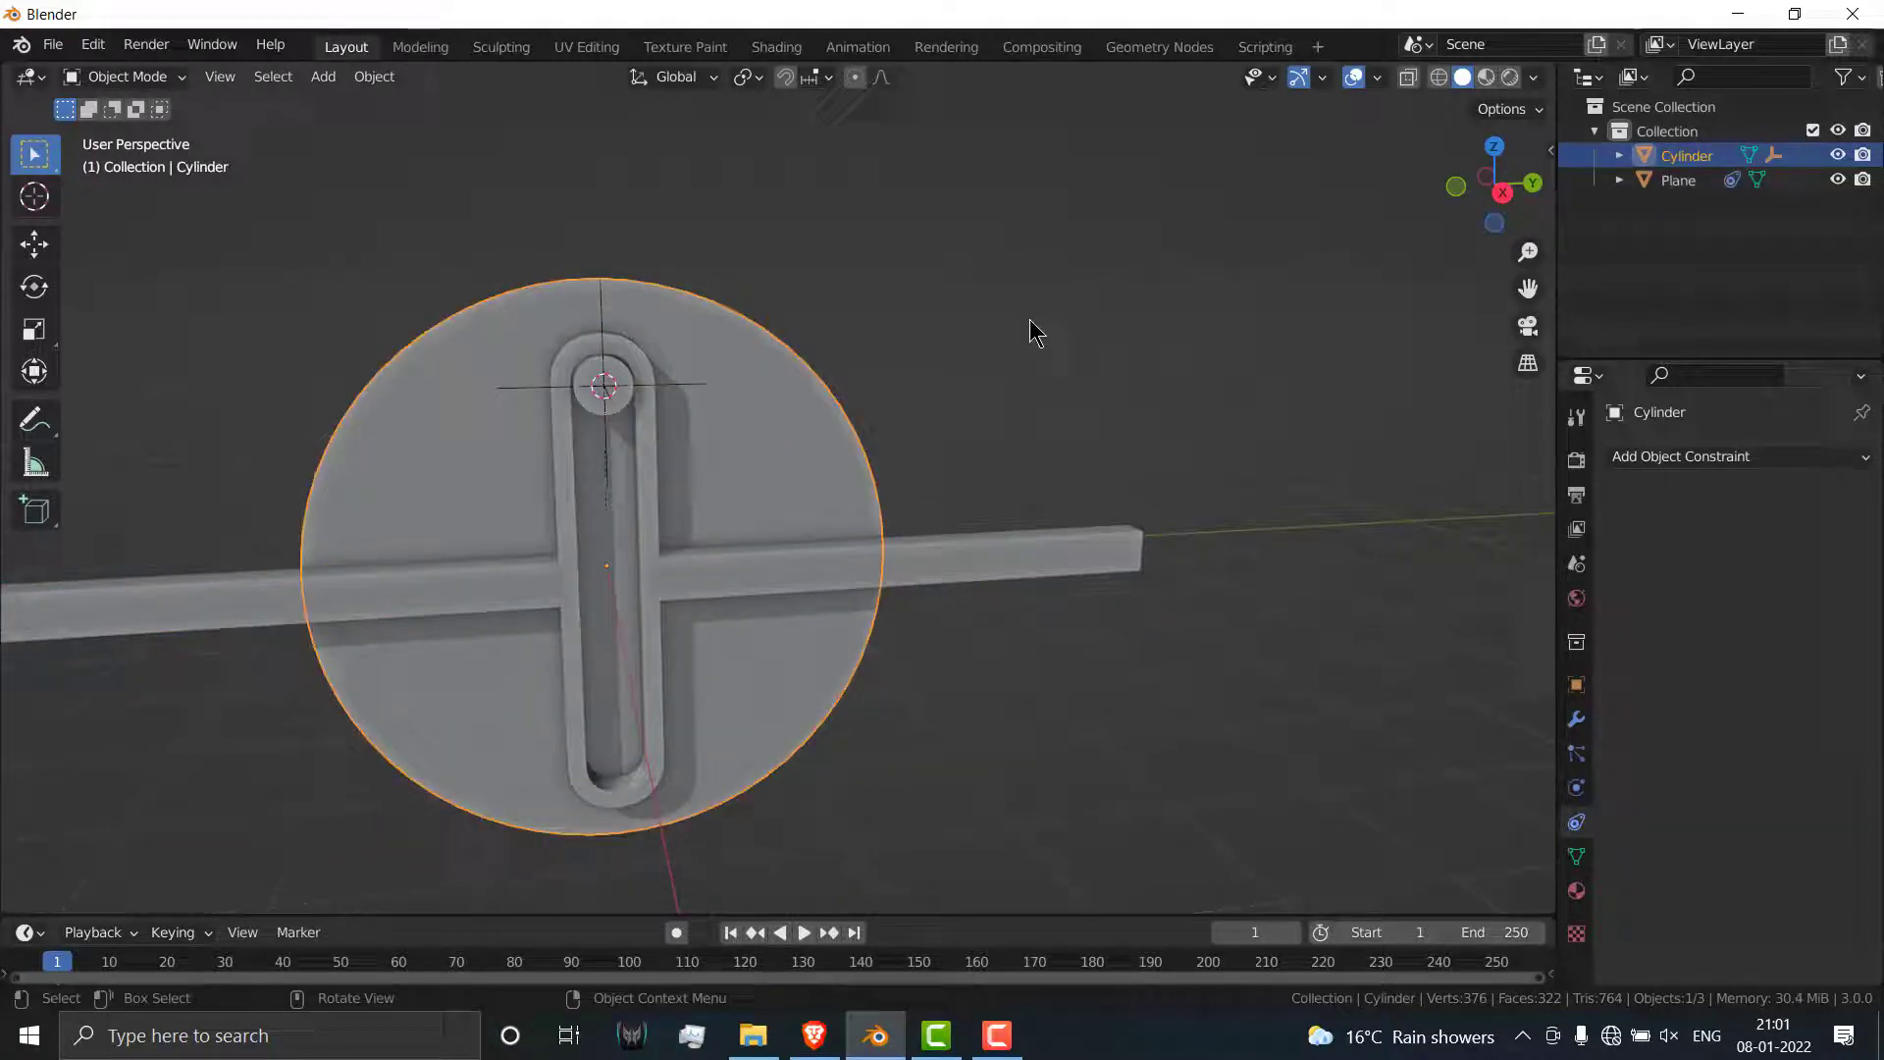
key("r")
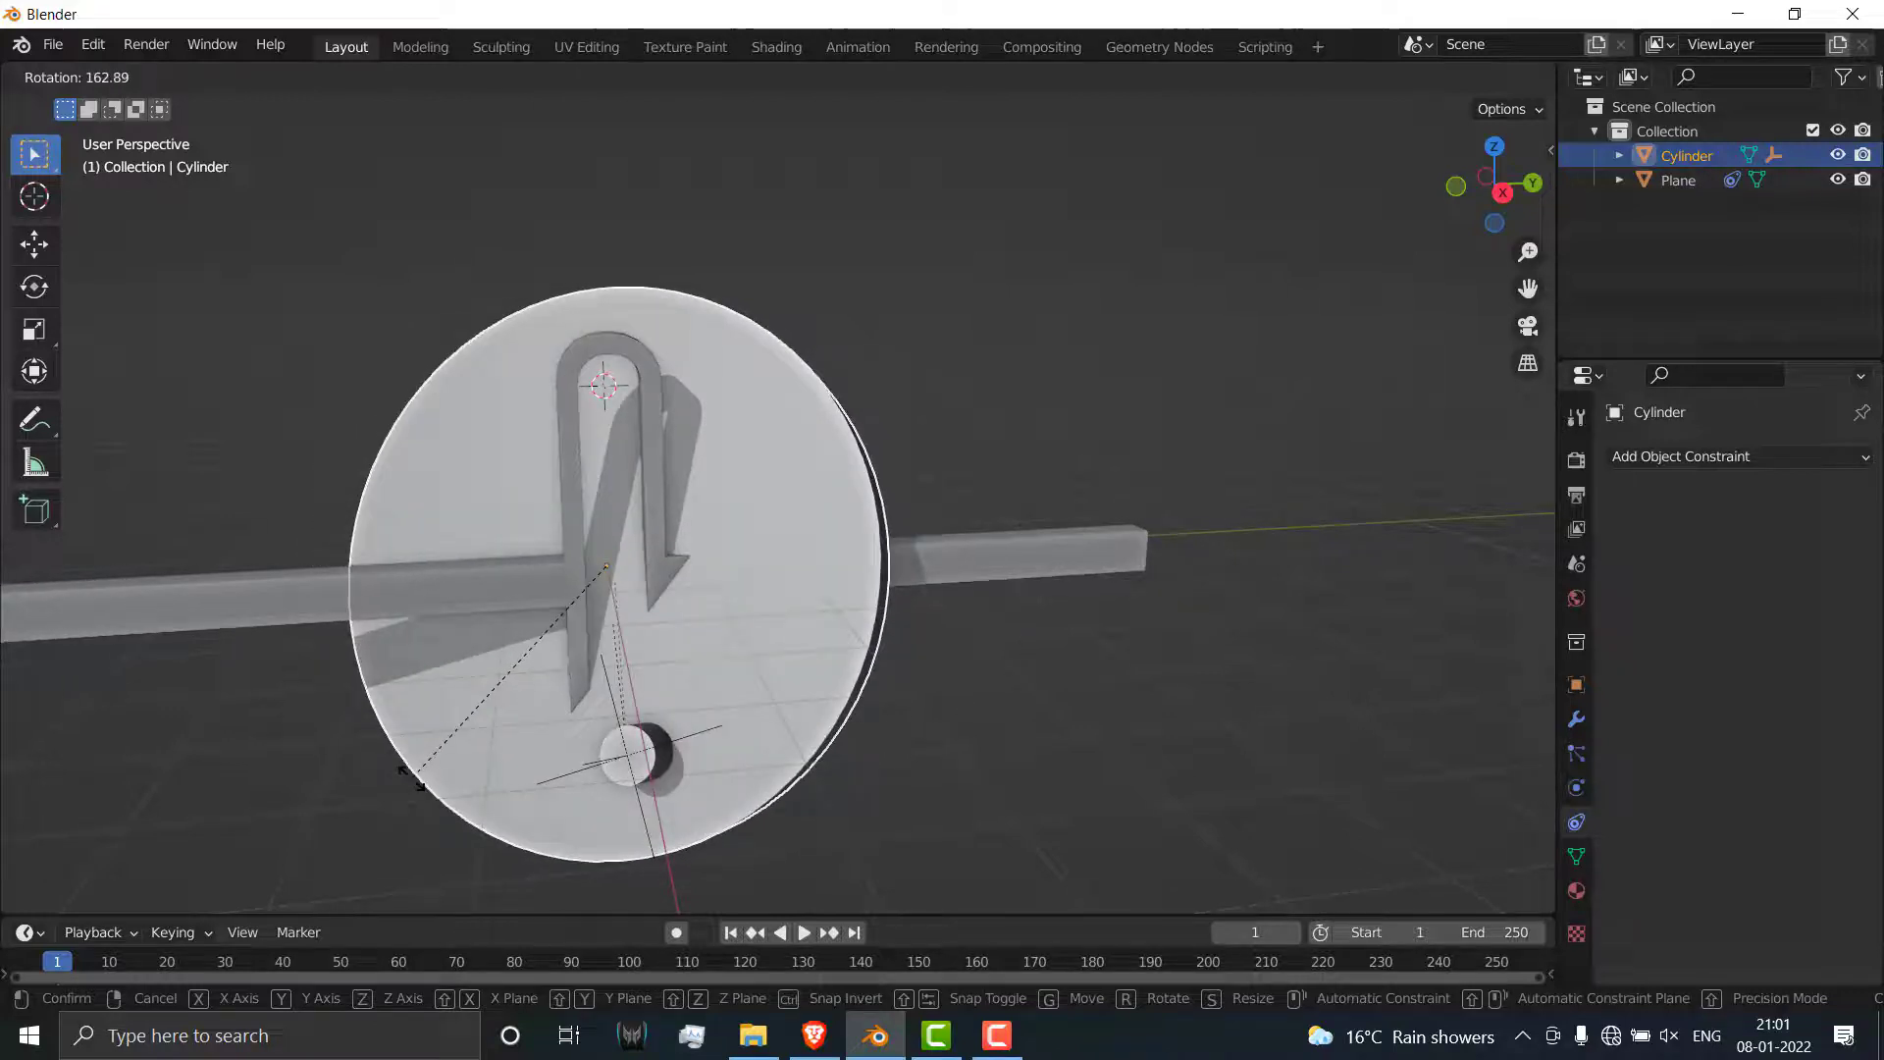
left_click(895, 530)
key("r")
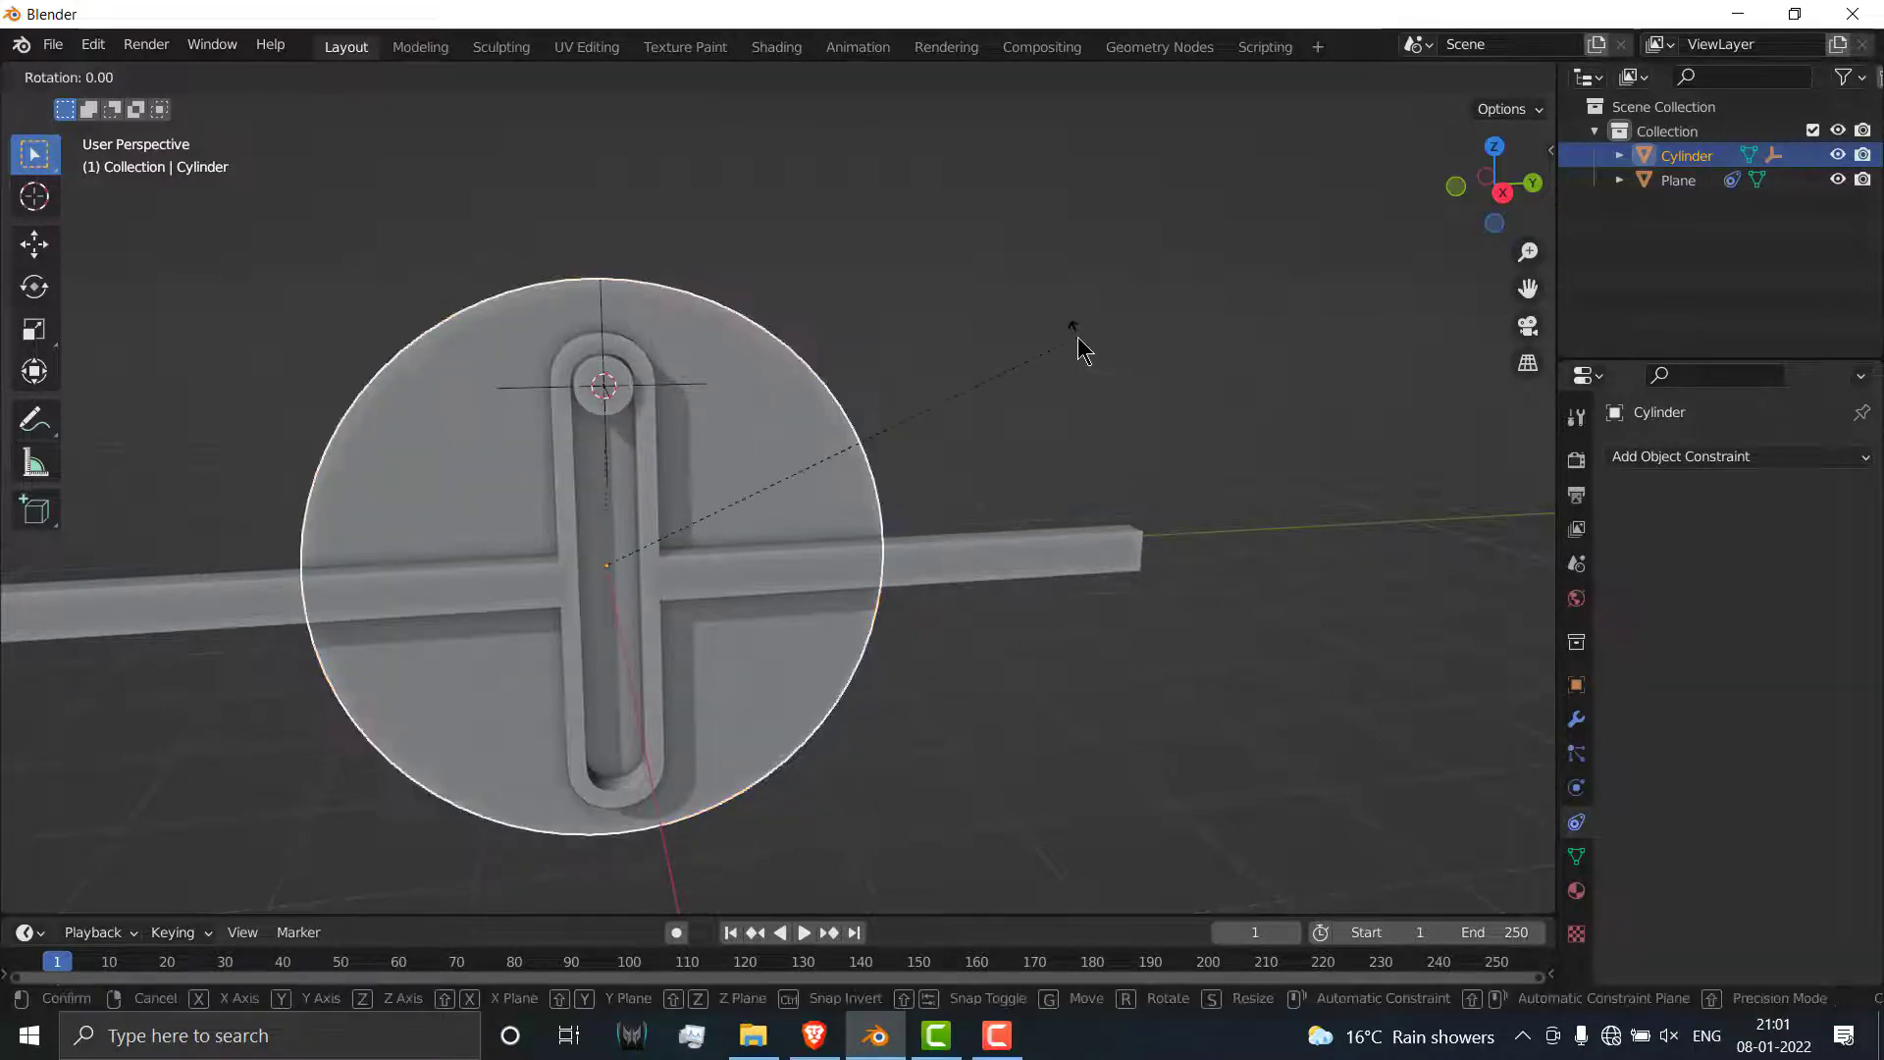
key("x")
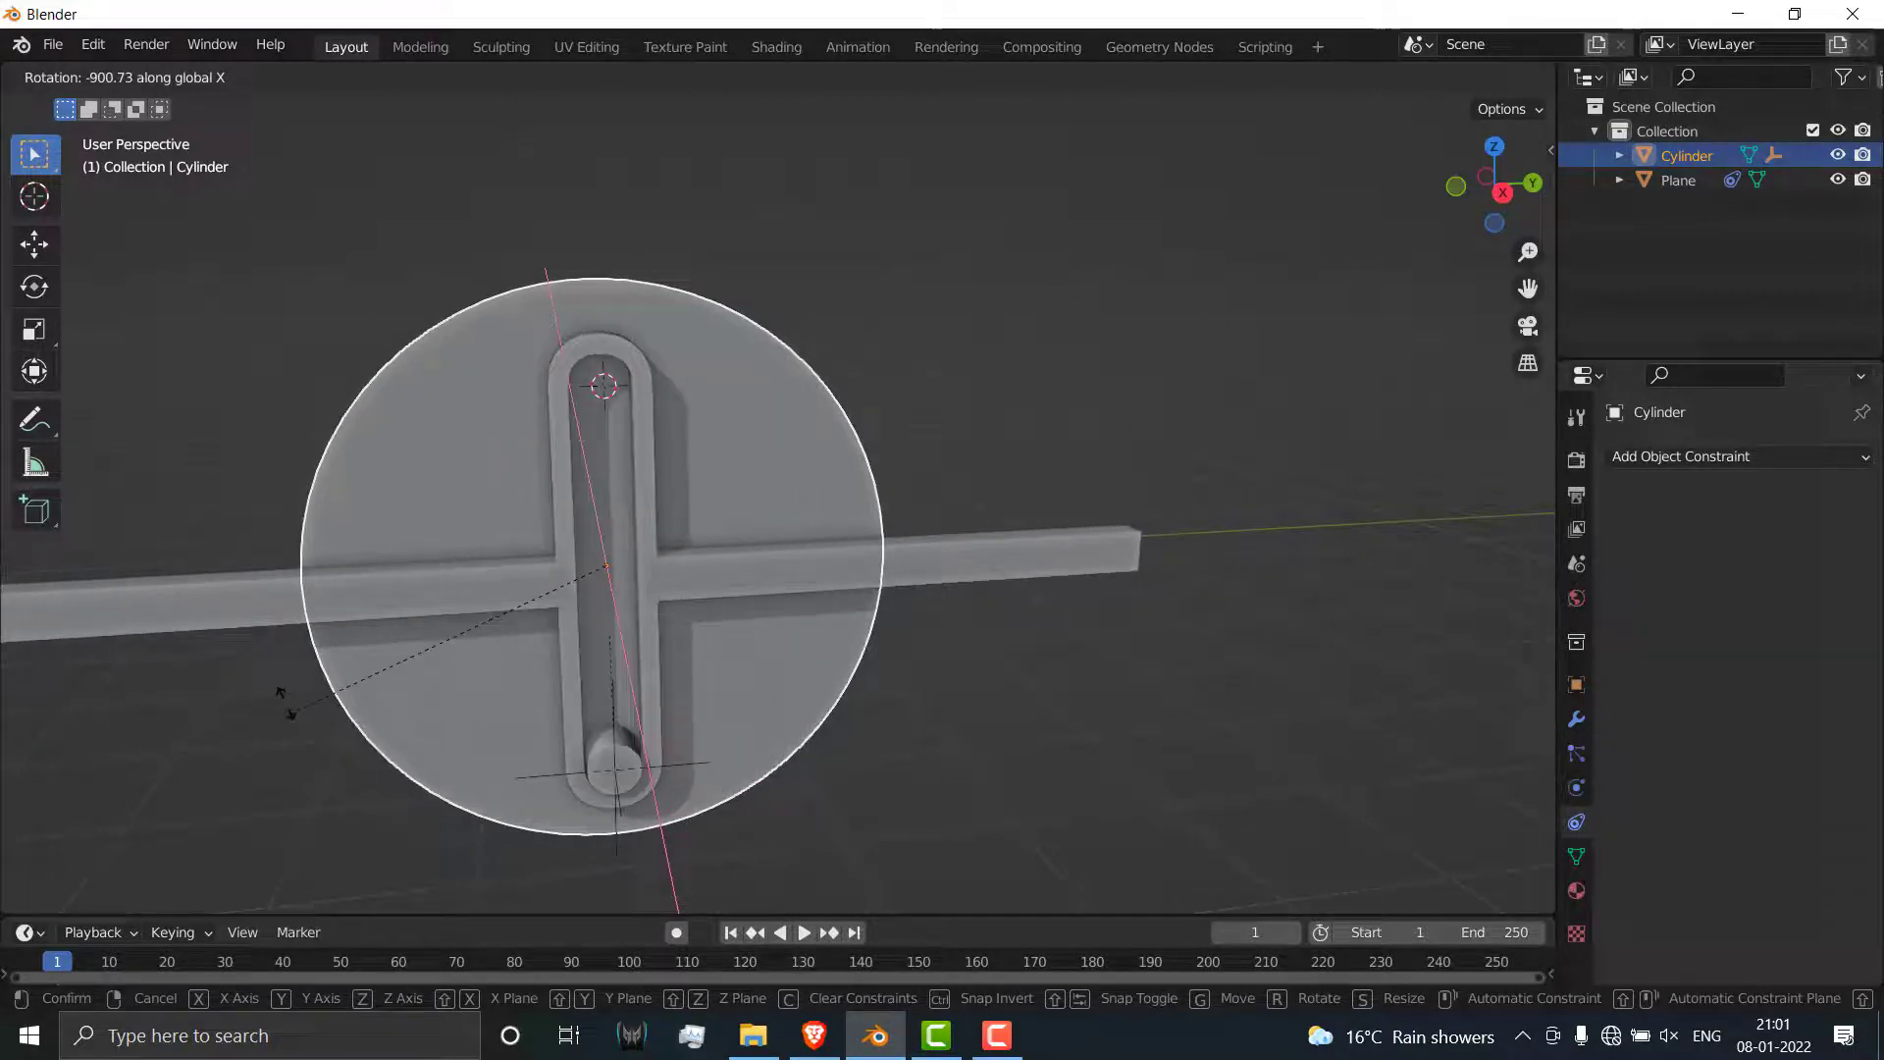
right_click(958, 492)
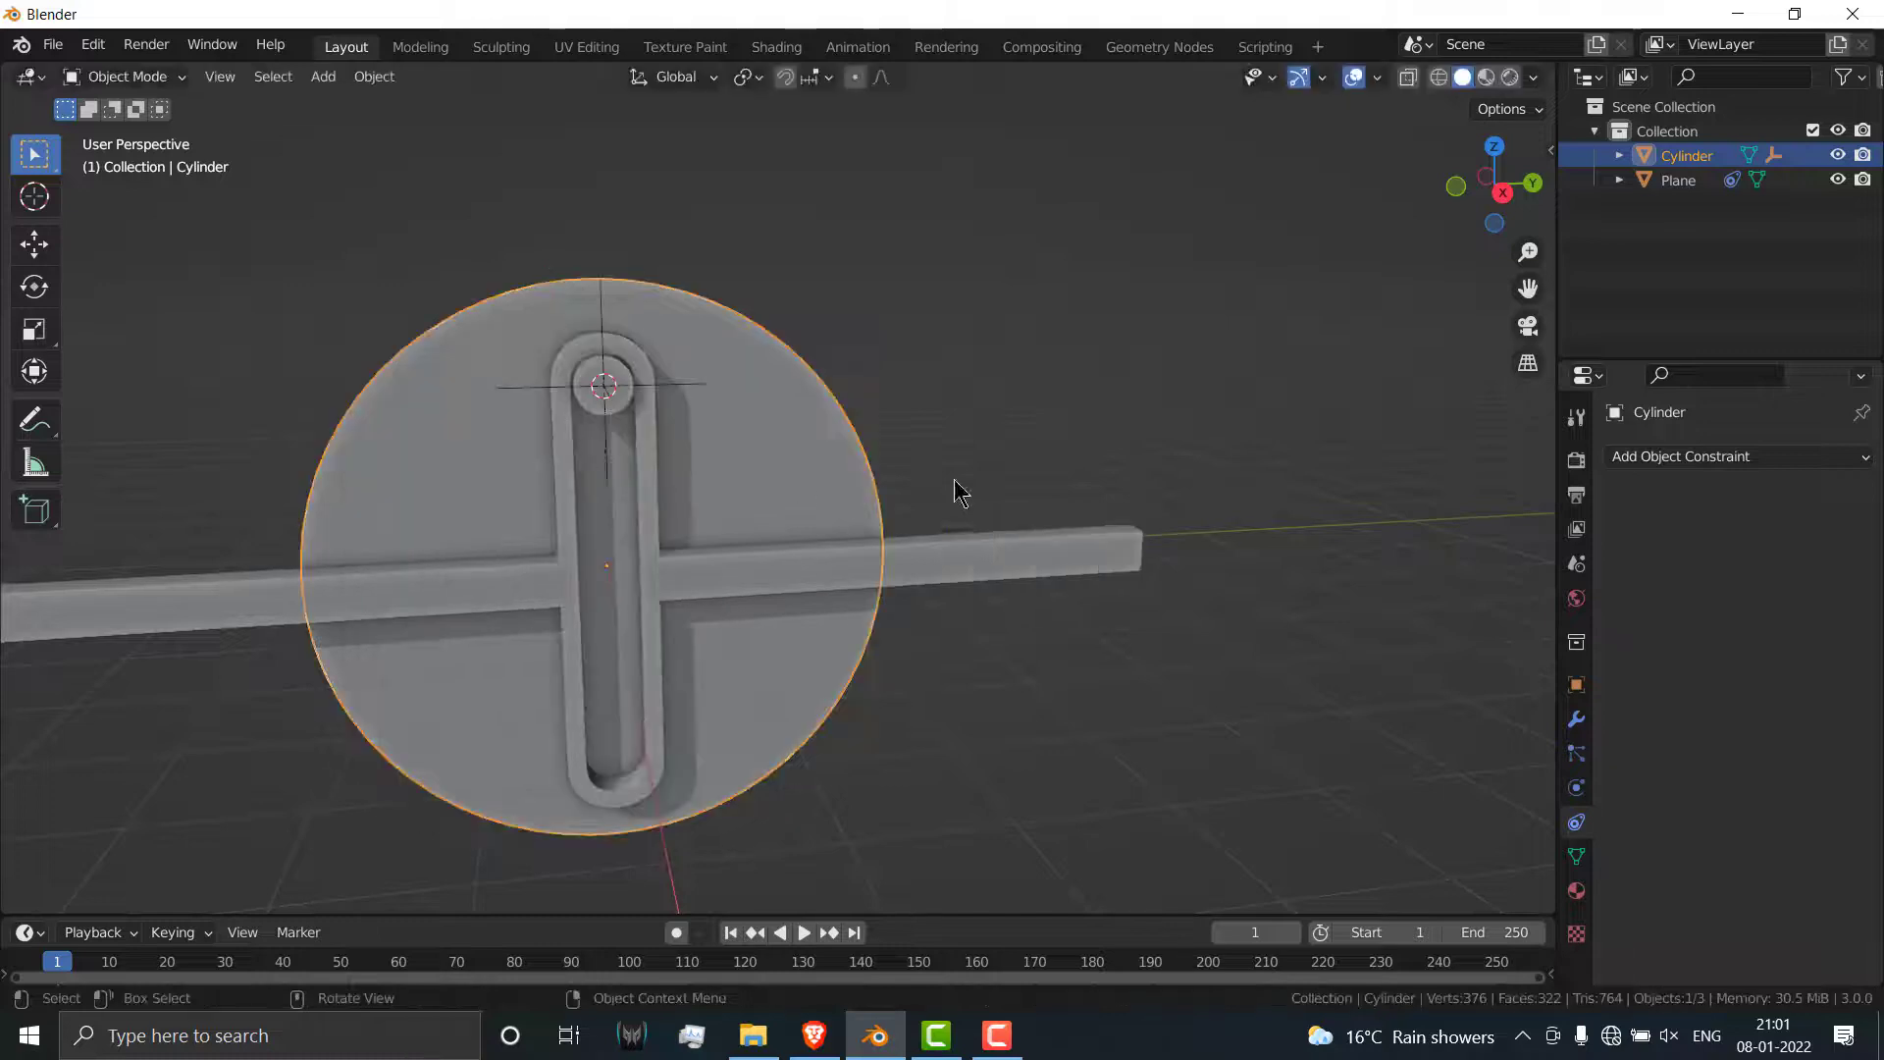
left_click(876, 586)
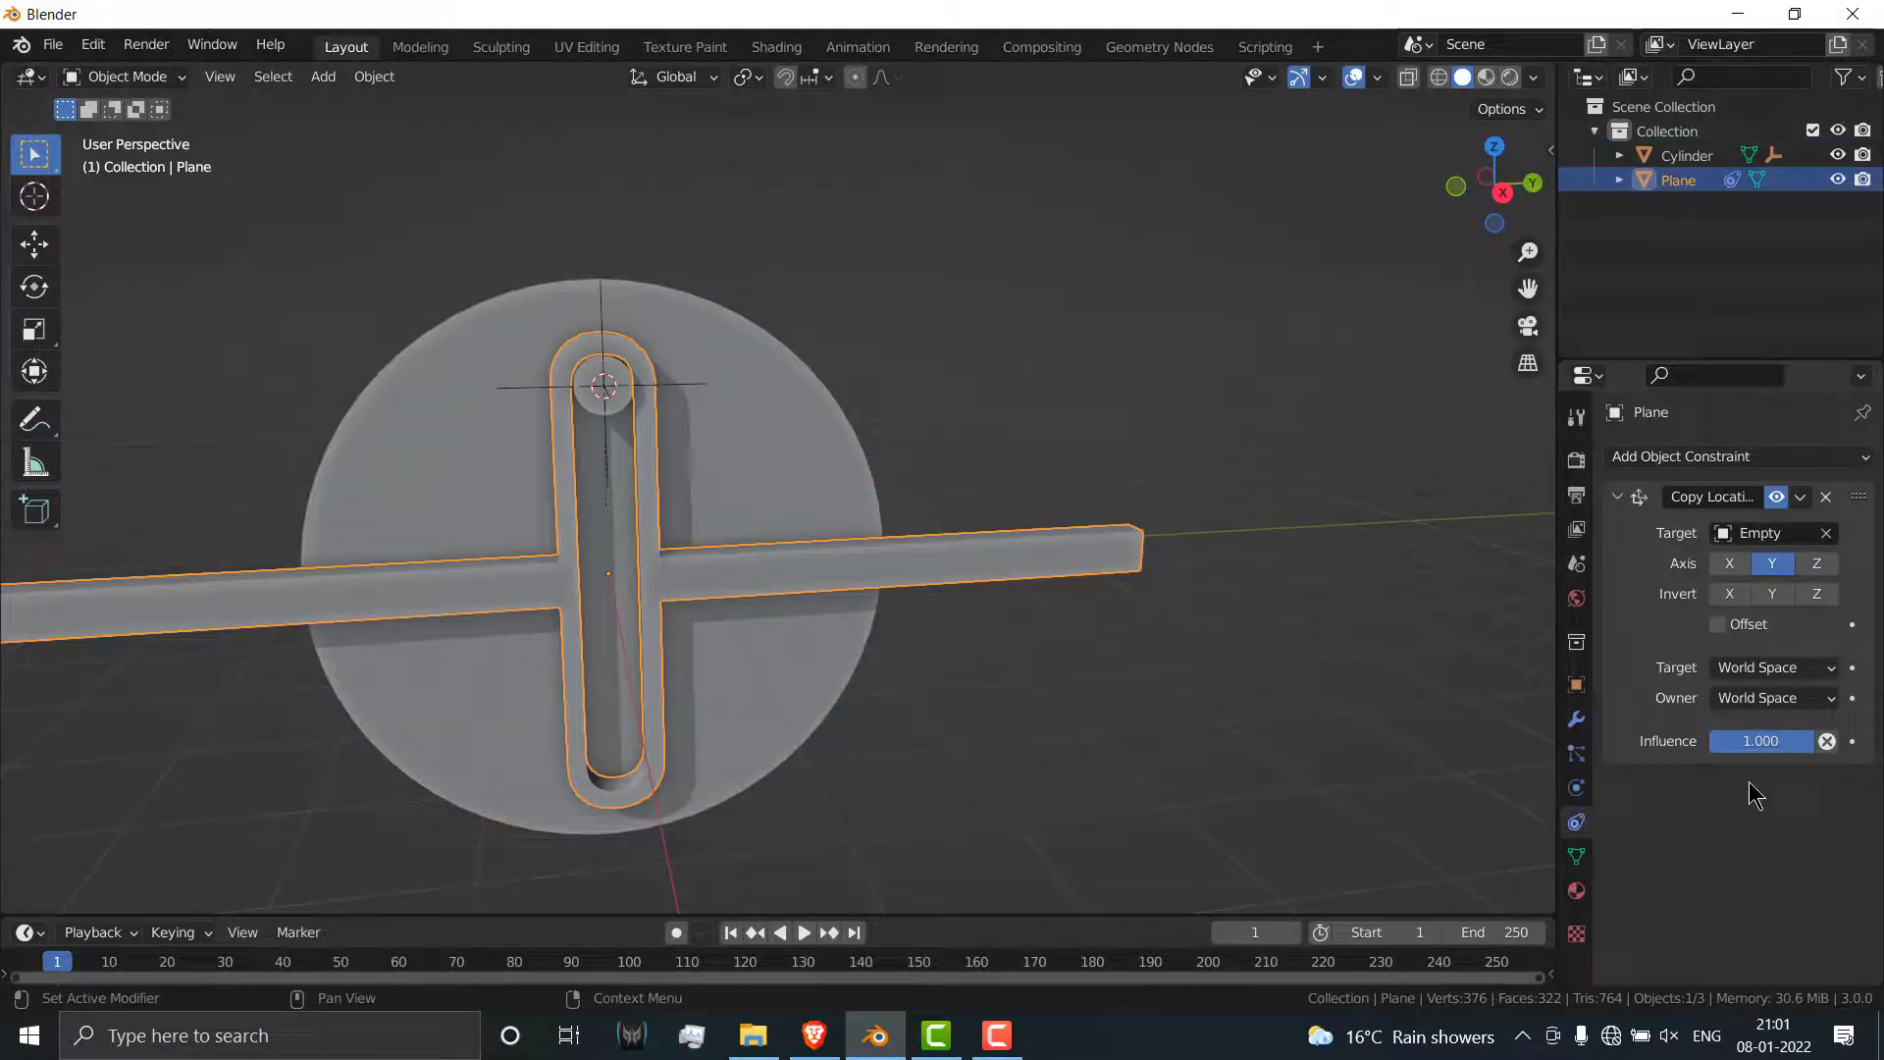
left_click(1188, 734)
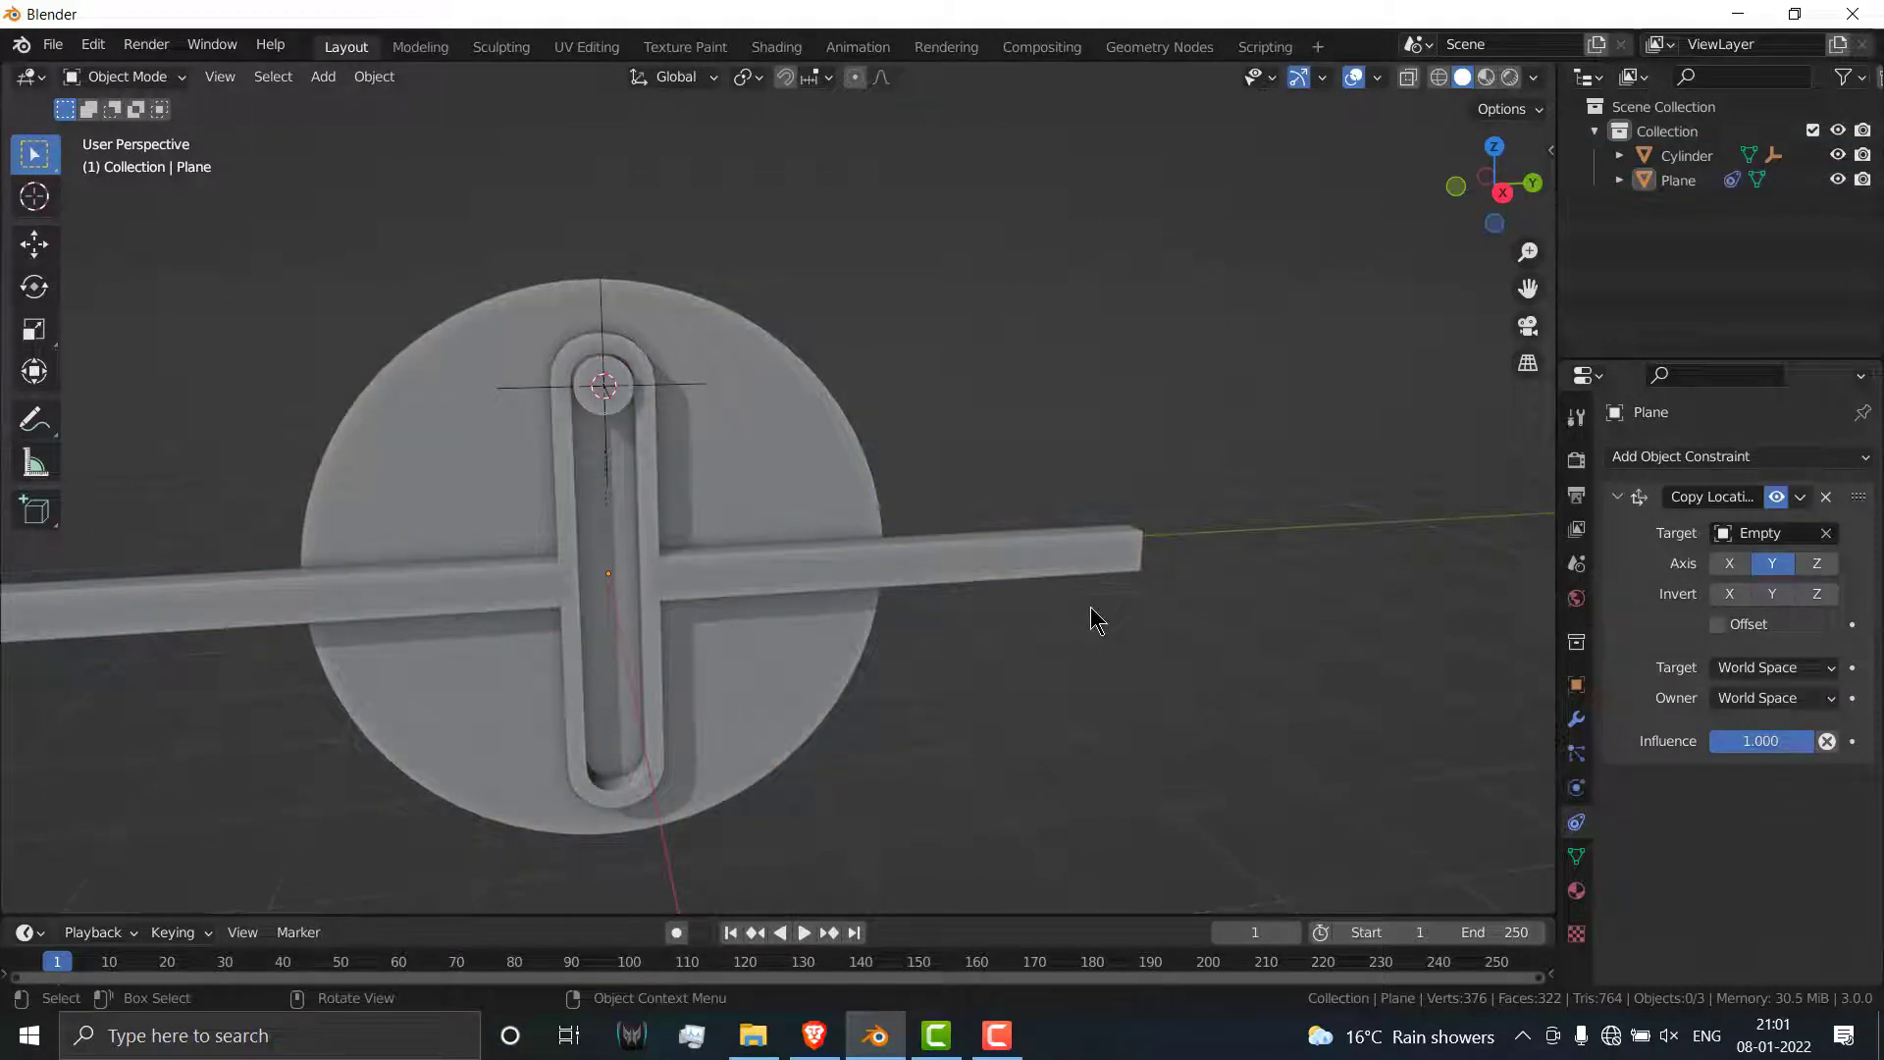
Step: Add a cube at the pin and scale it down to about 0.467
key("KP_1")
key("KP_3")
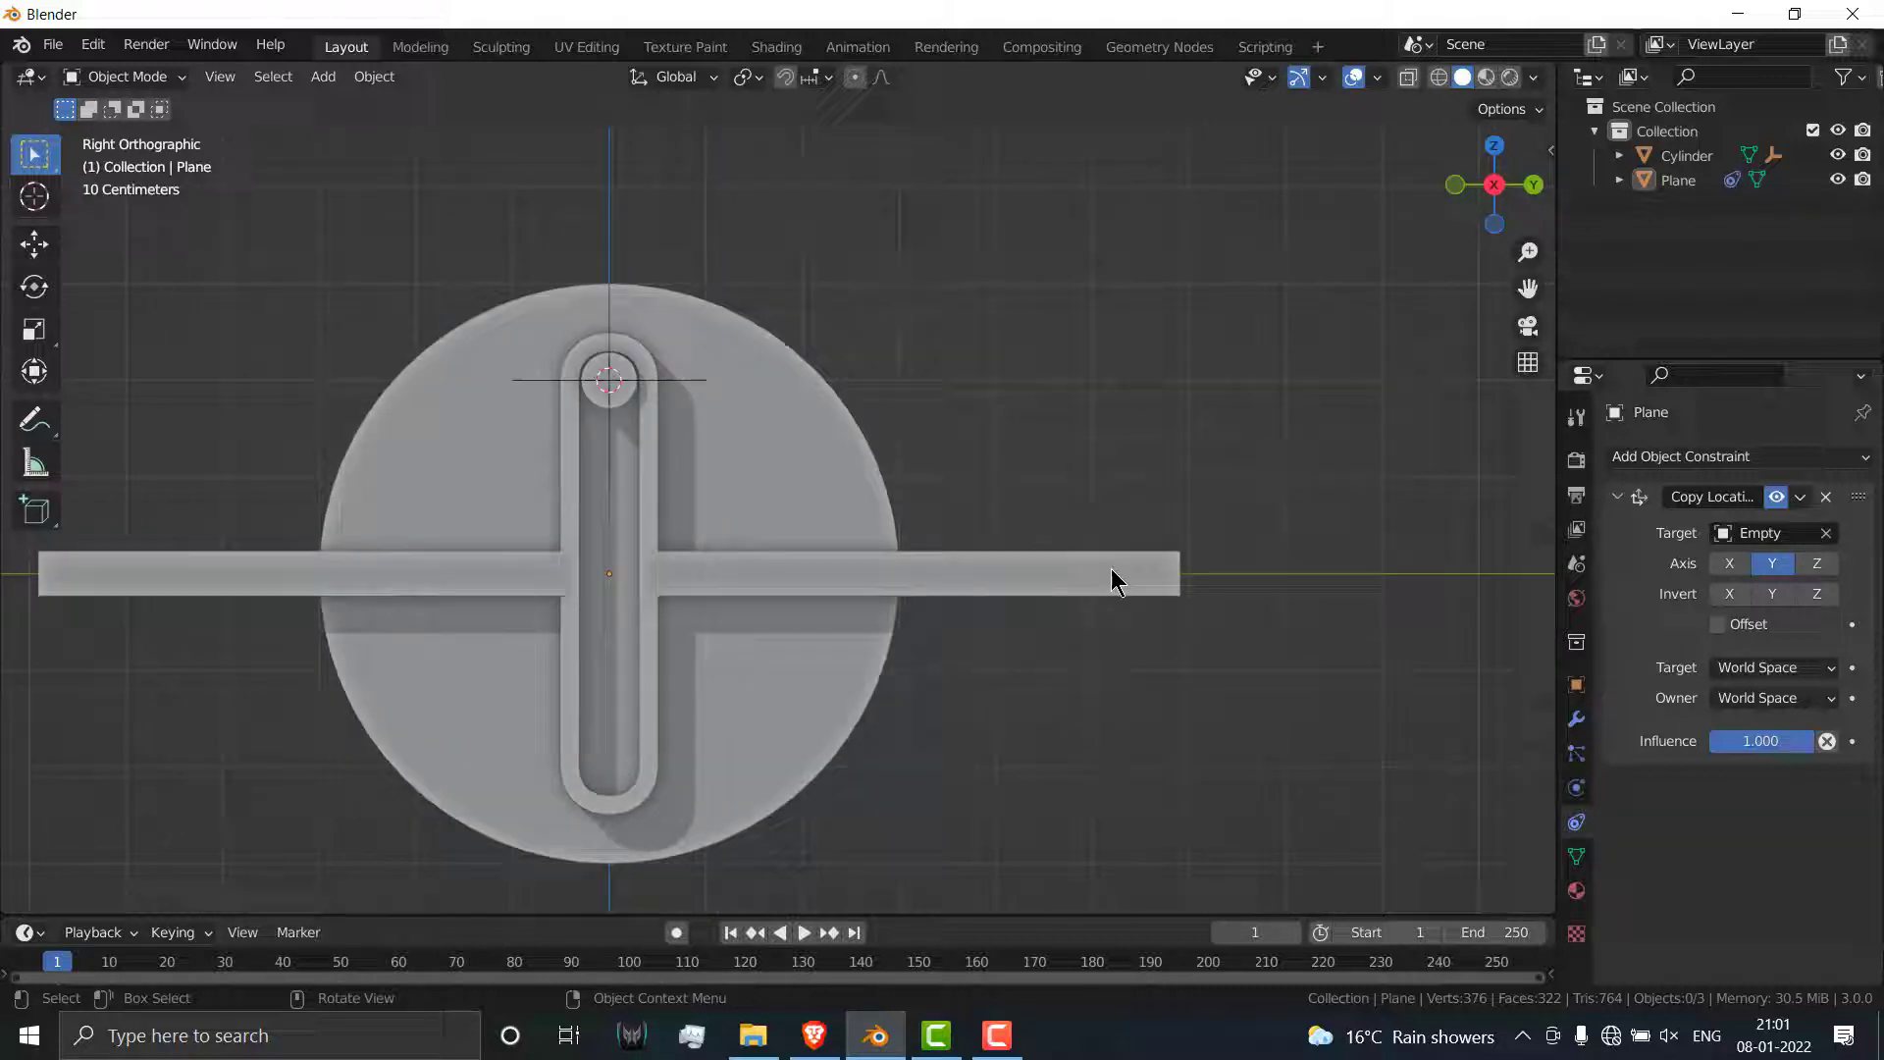
scroll(1128, 694, "down", 1)
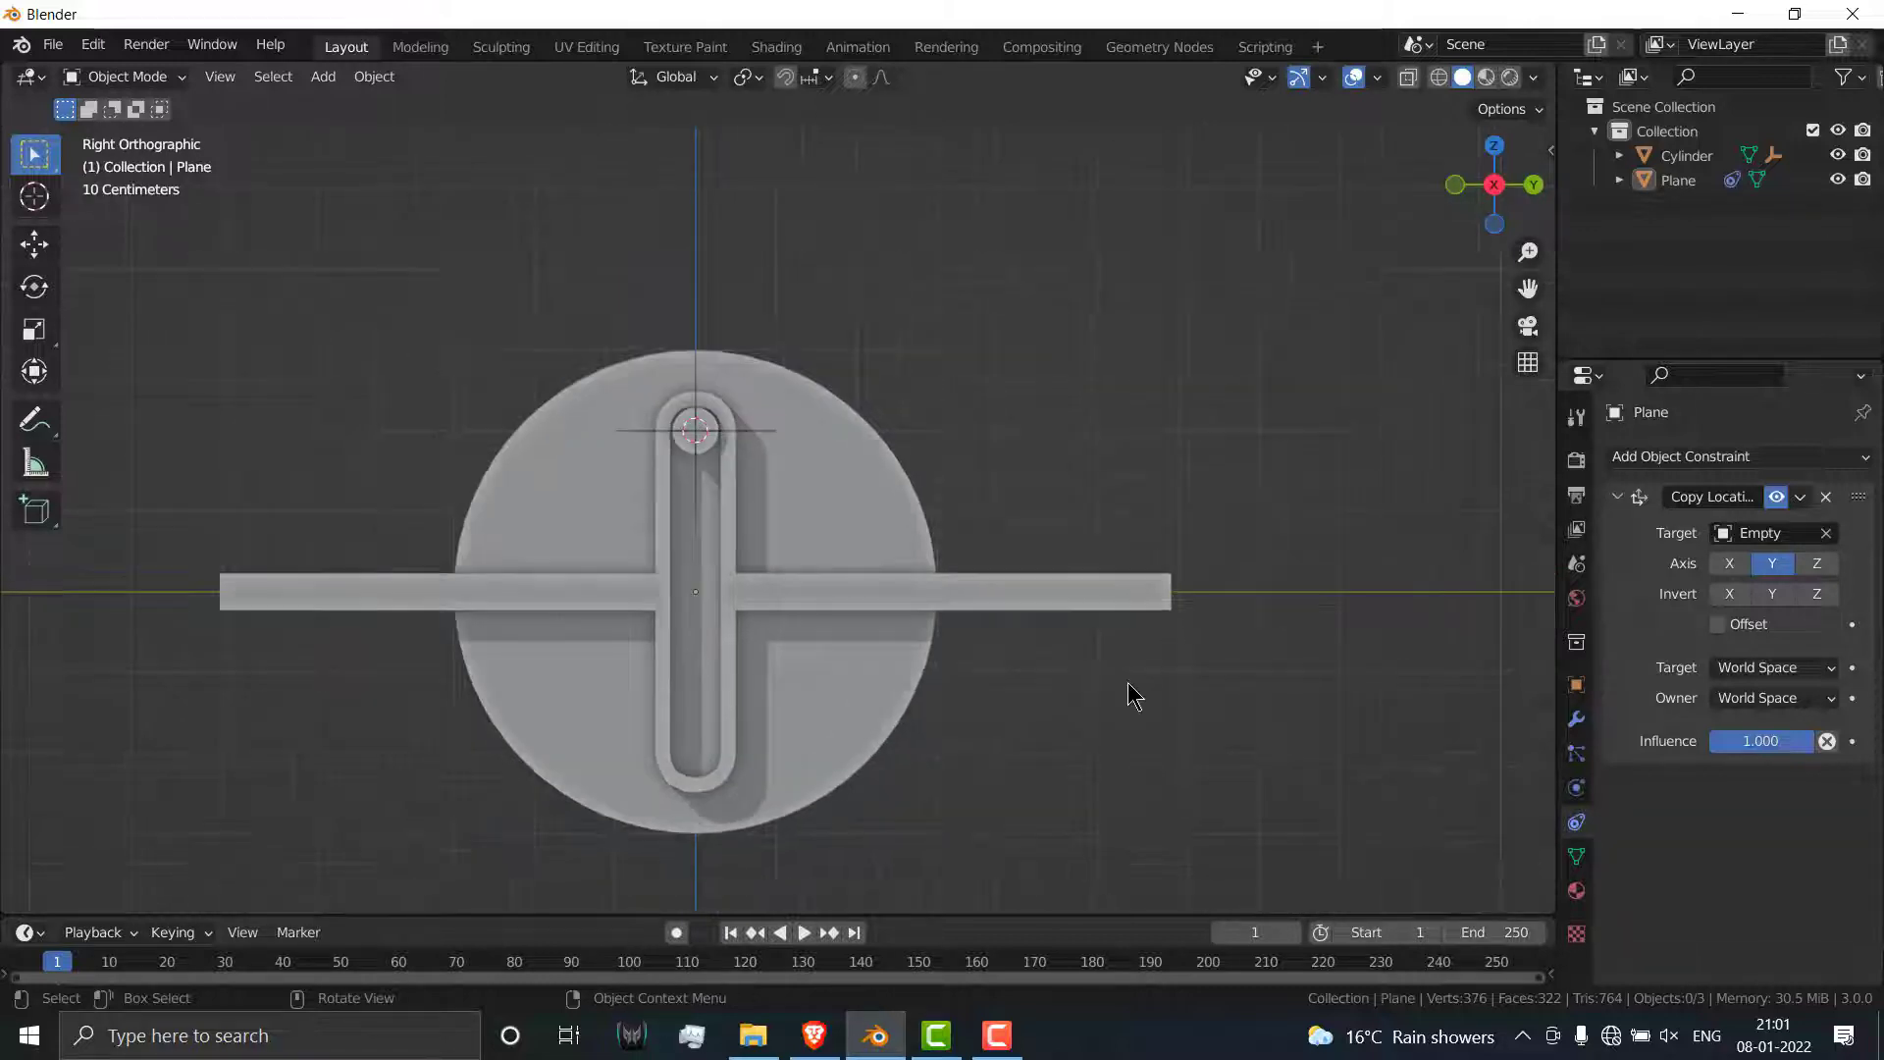
left_click(338, 82)
mouse_move(338, 104)
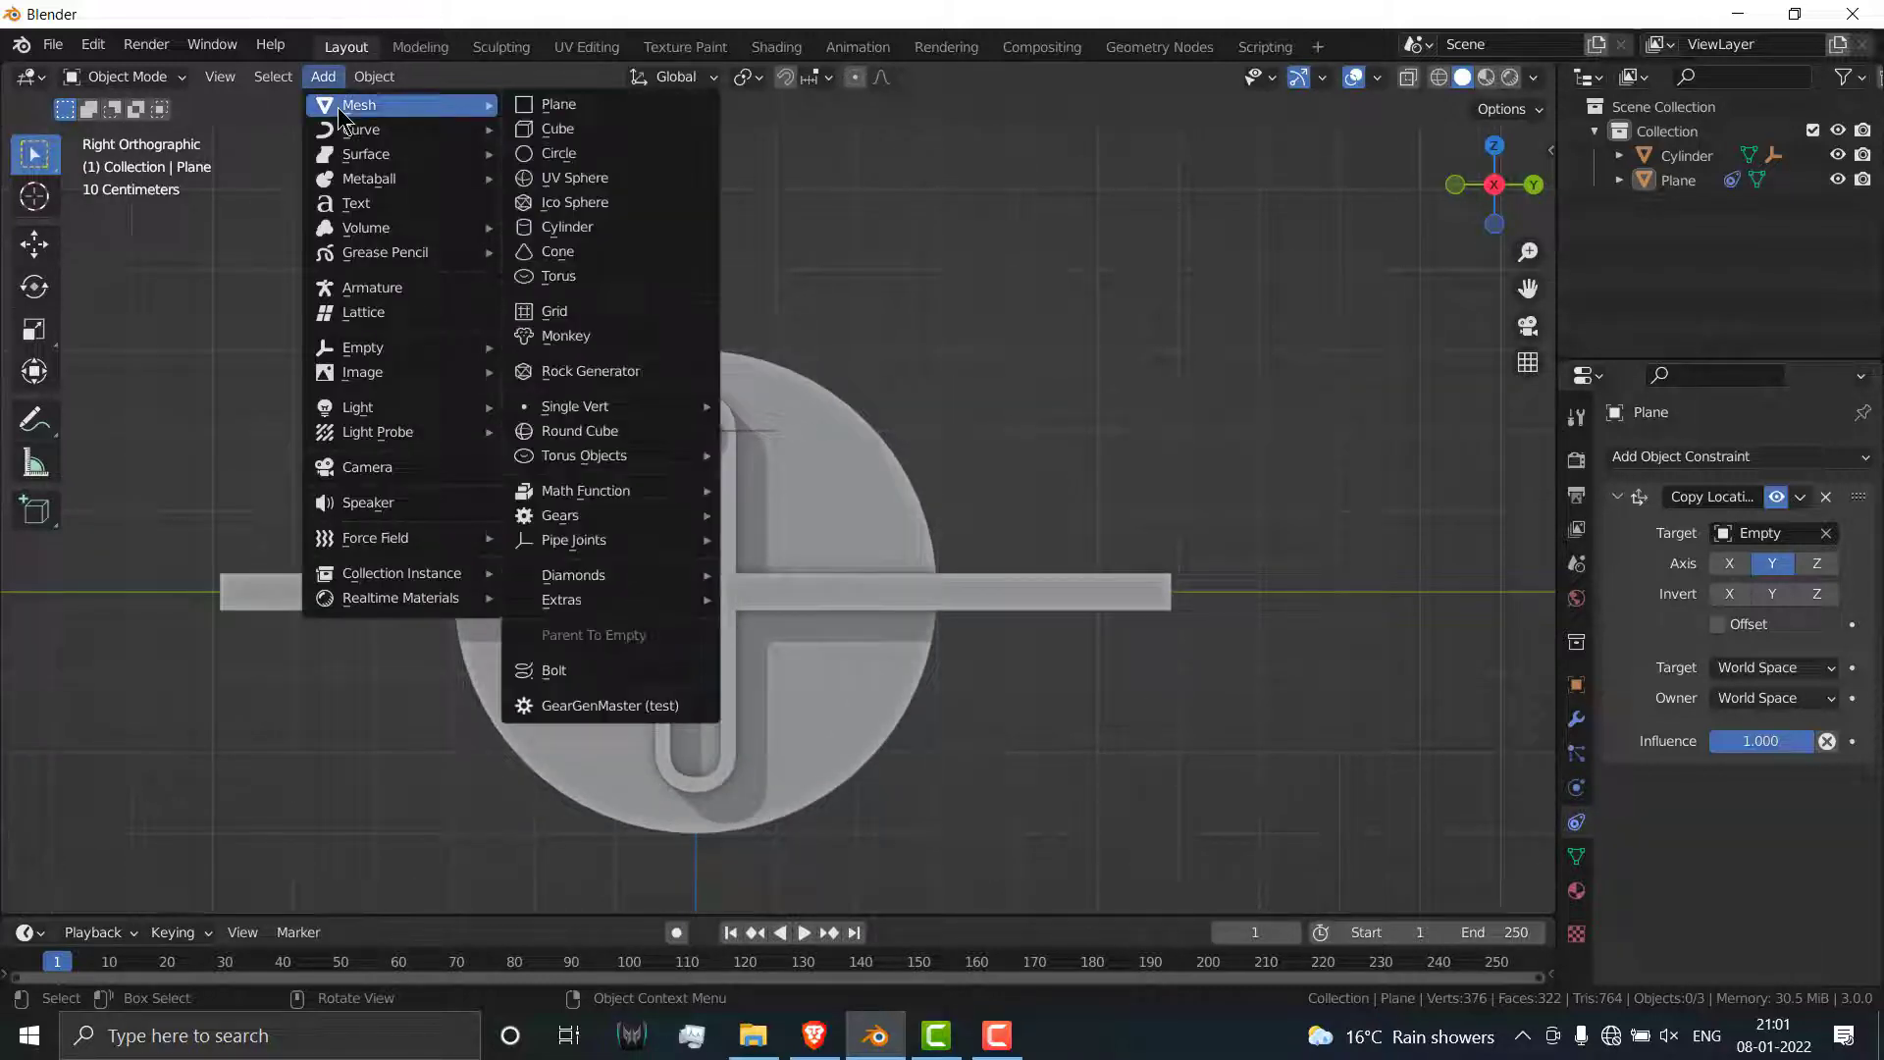
left_click(556, 124)
middle_click_drag(945, 330, 1165, 416)
key("s")
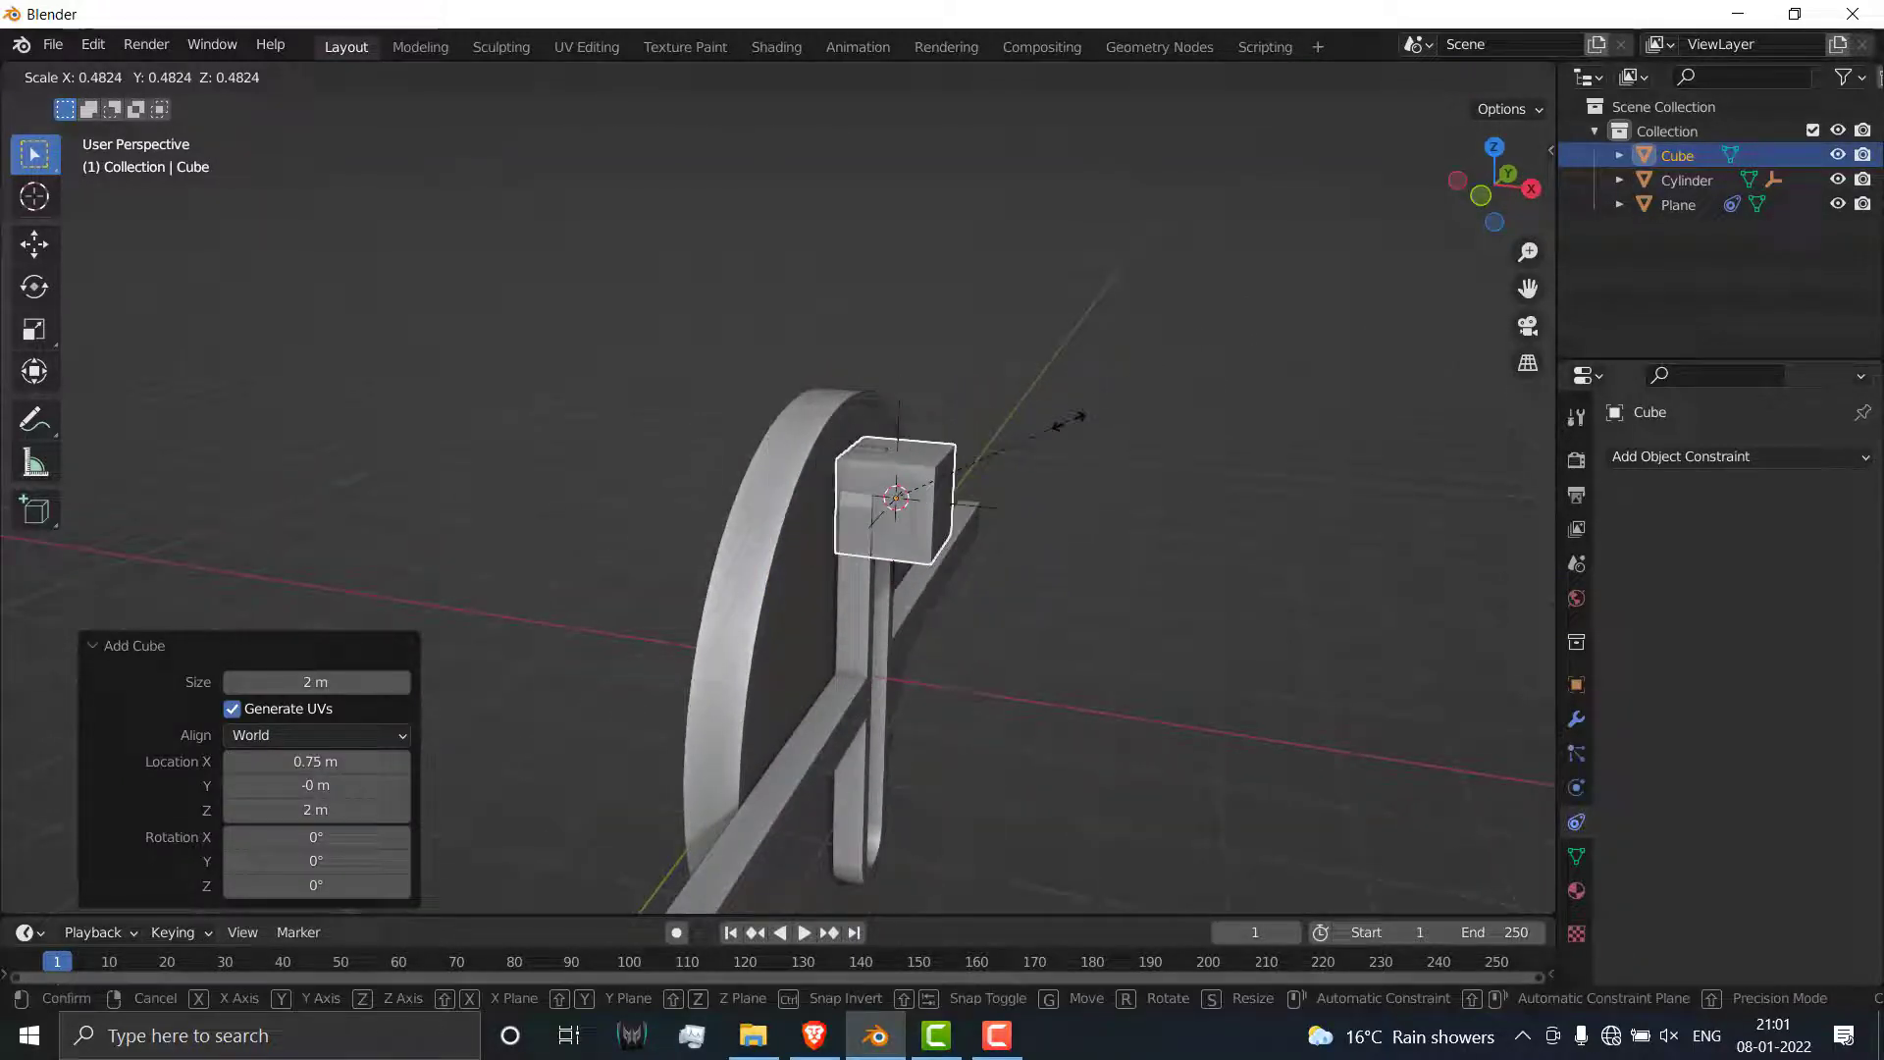
left_click(1070, 437)
Step: Lower the cube and set its Location Z to 0 m
key("g")
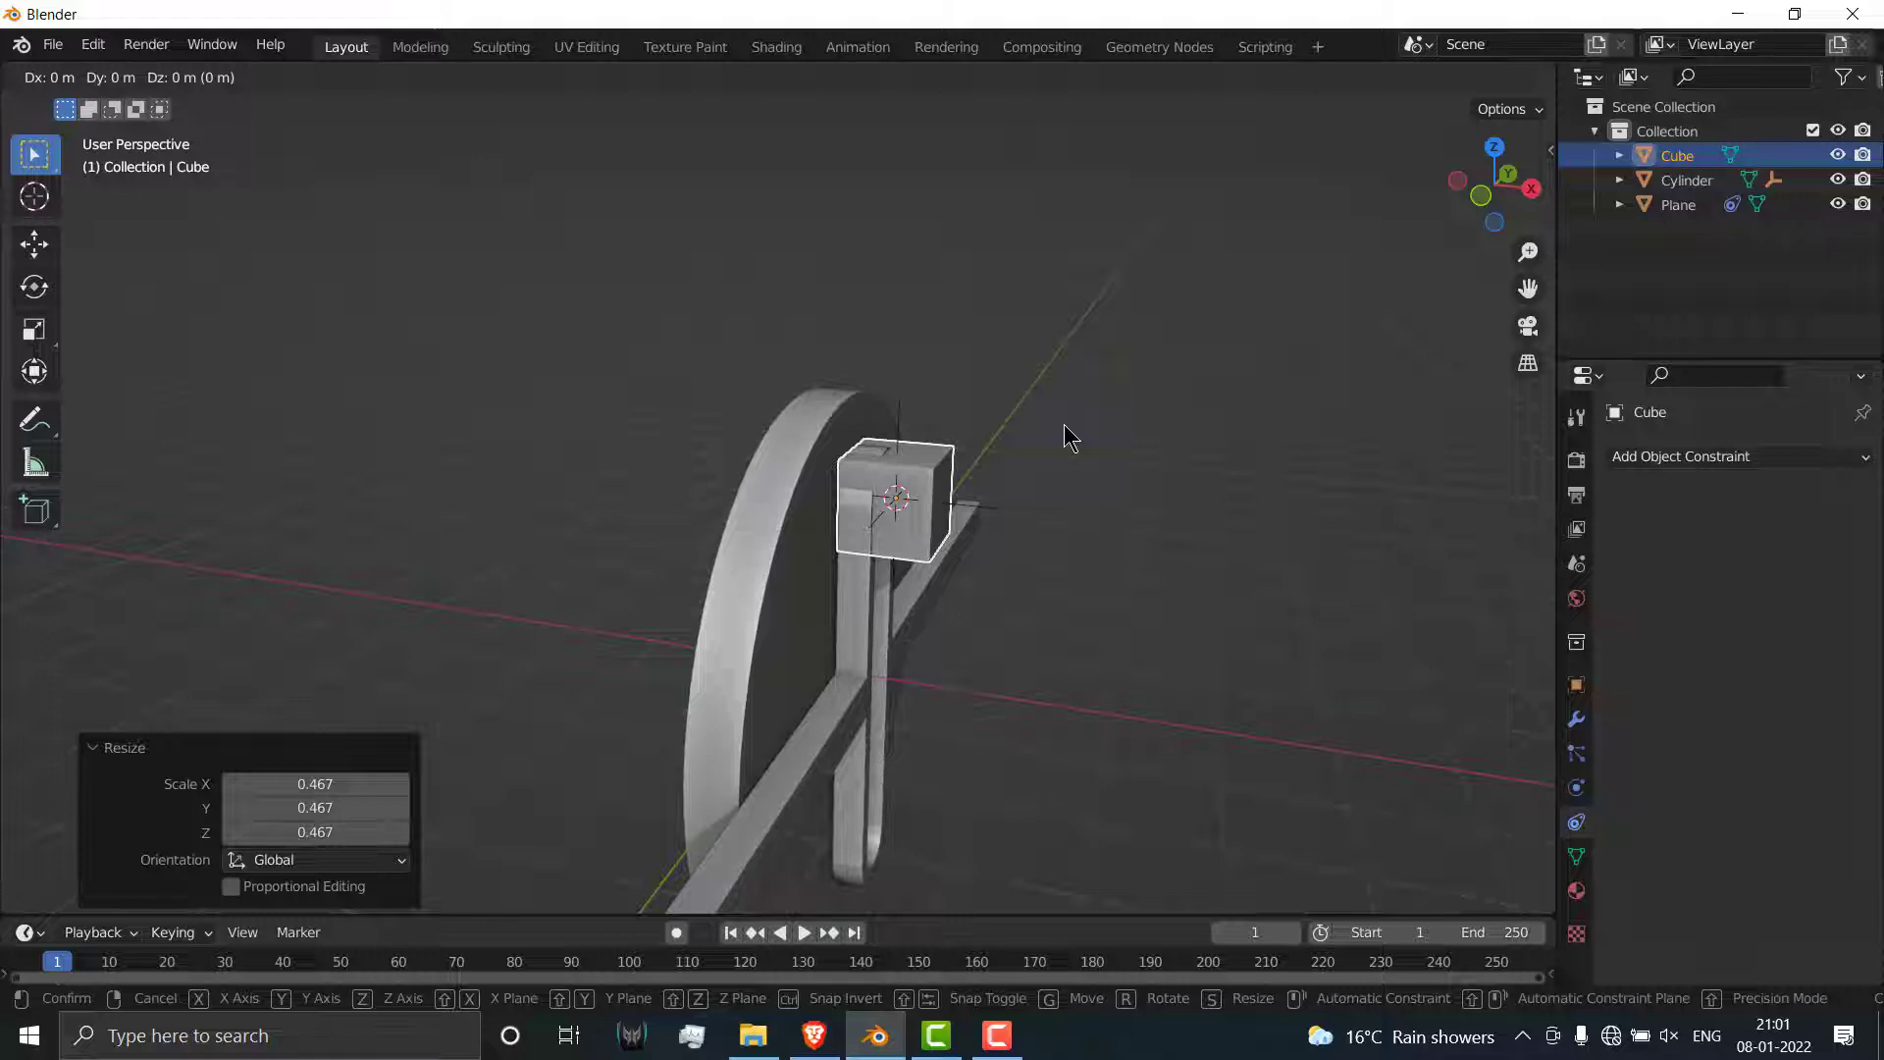
key("z")
left_click(1037, 604)
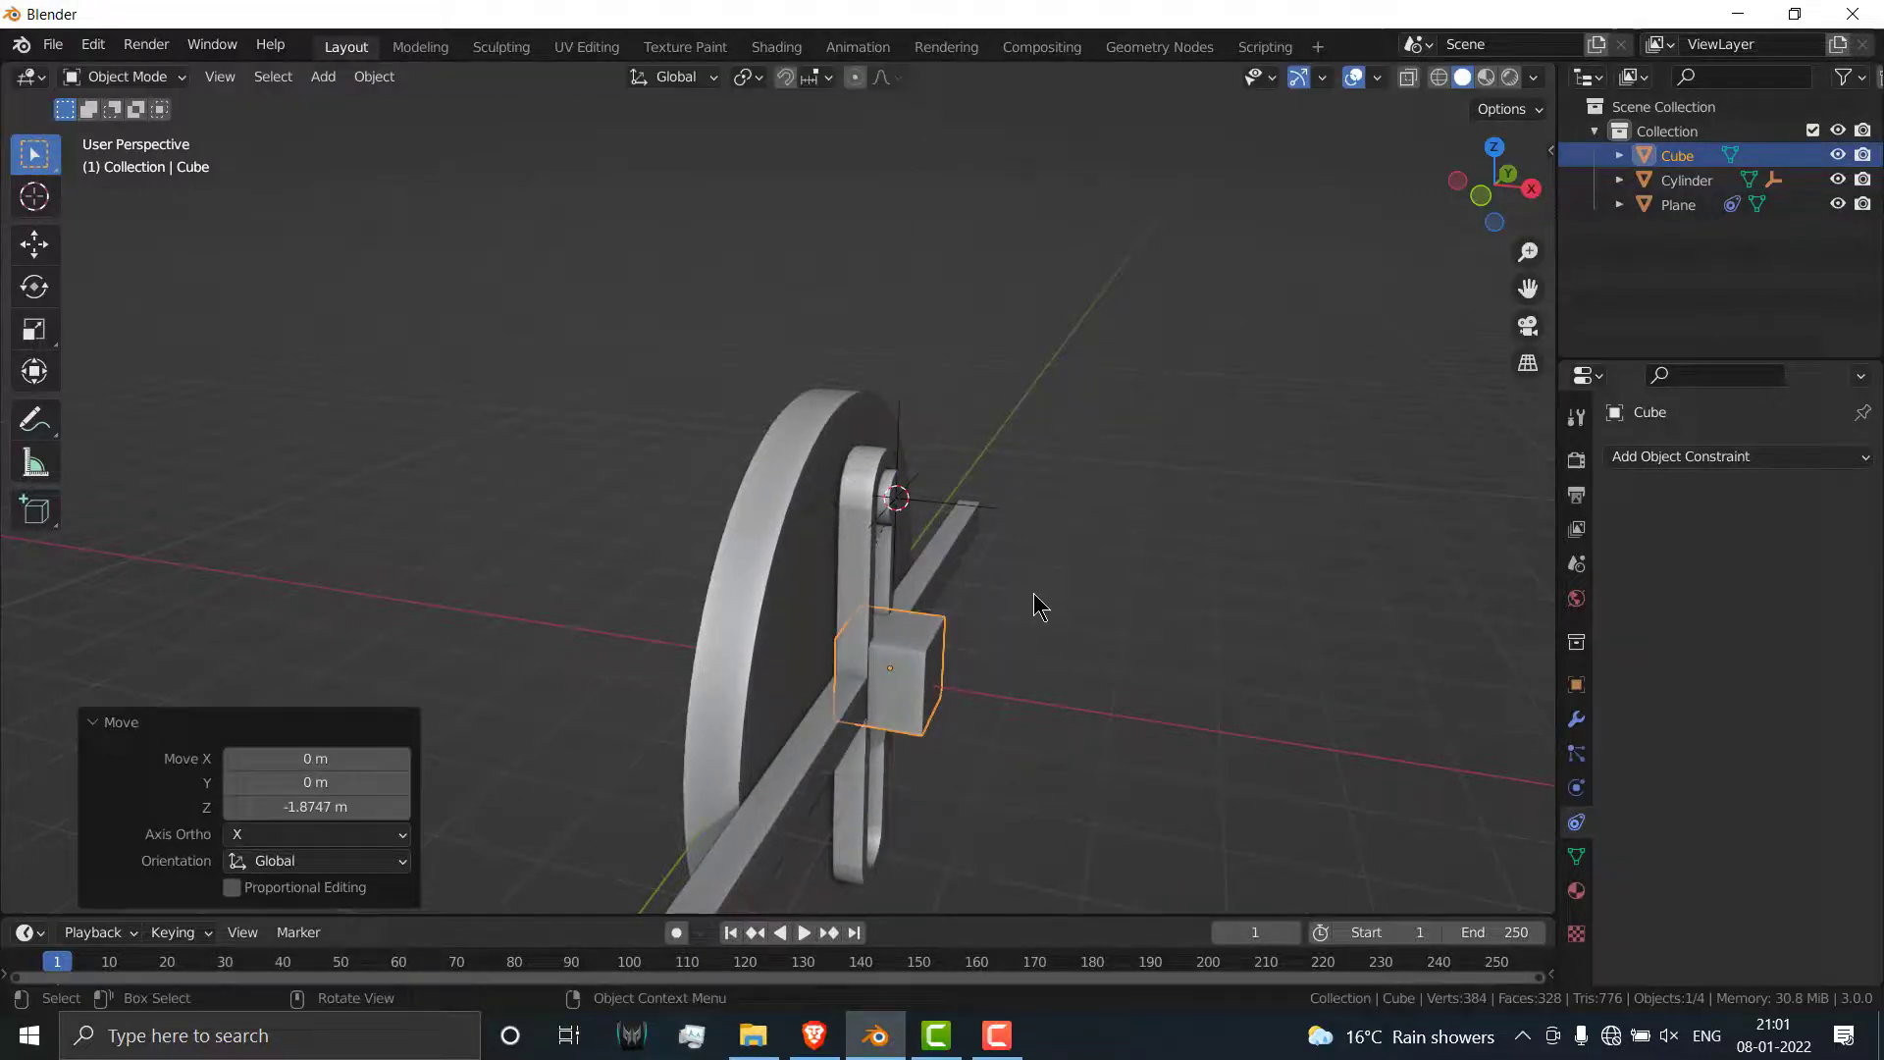
key("n")
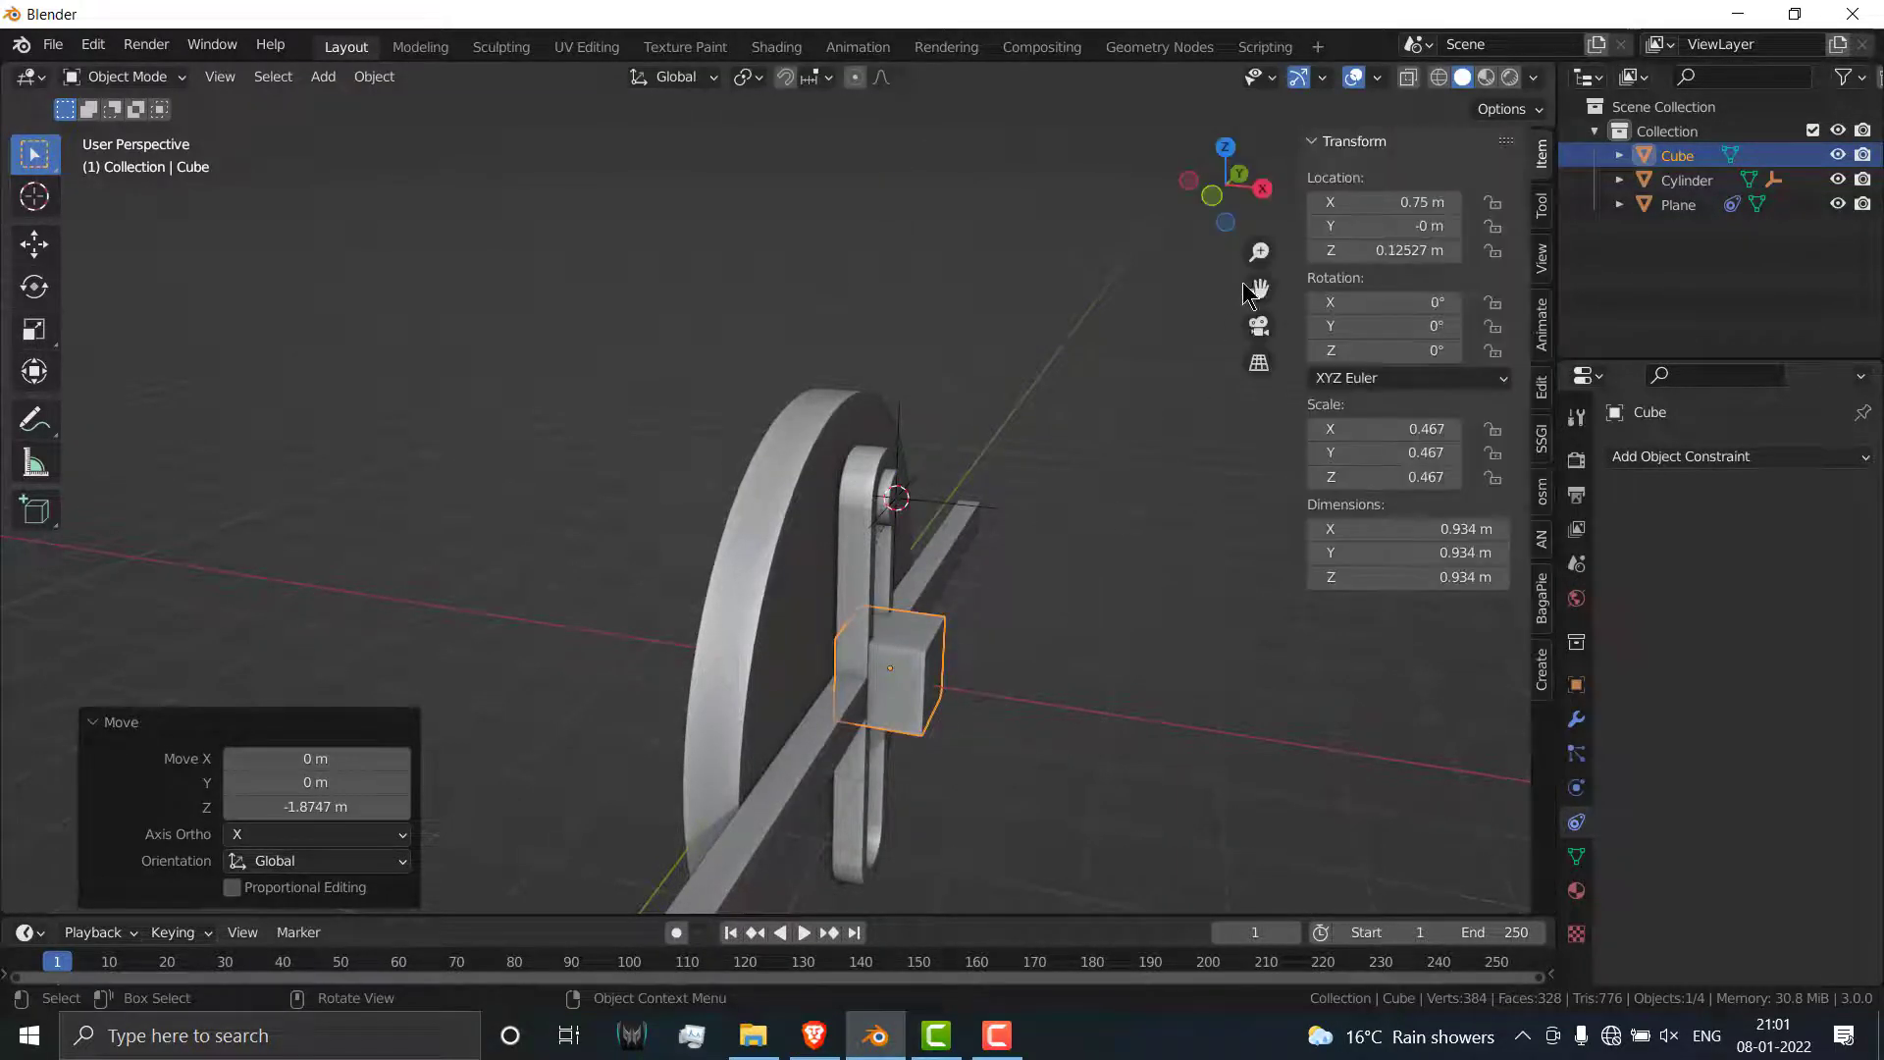
double_click(1403, 250)
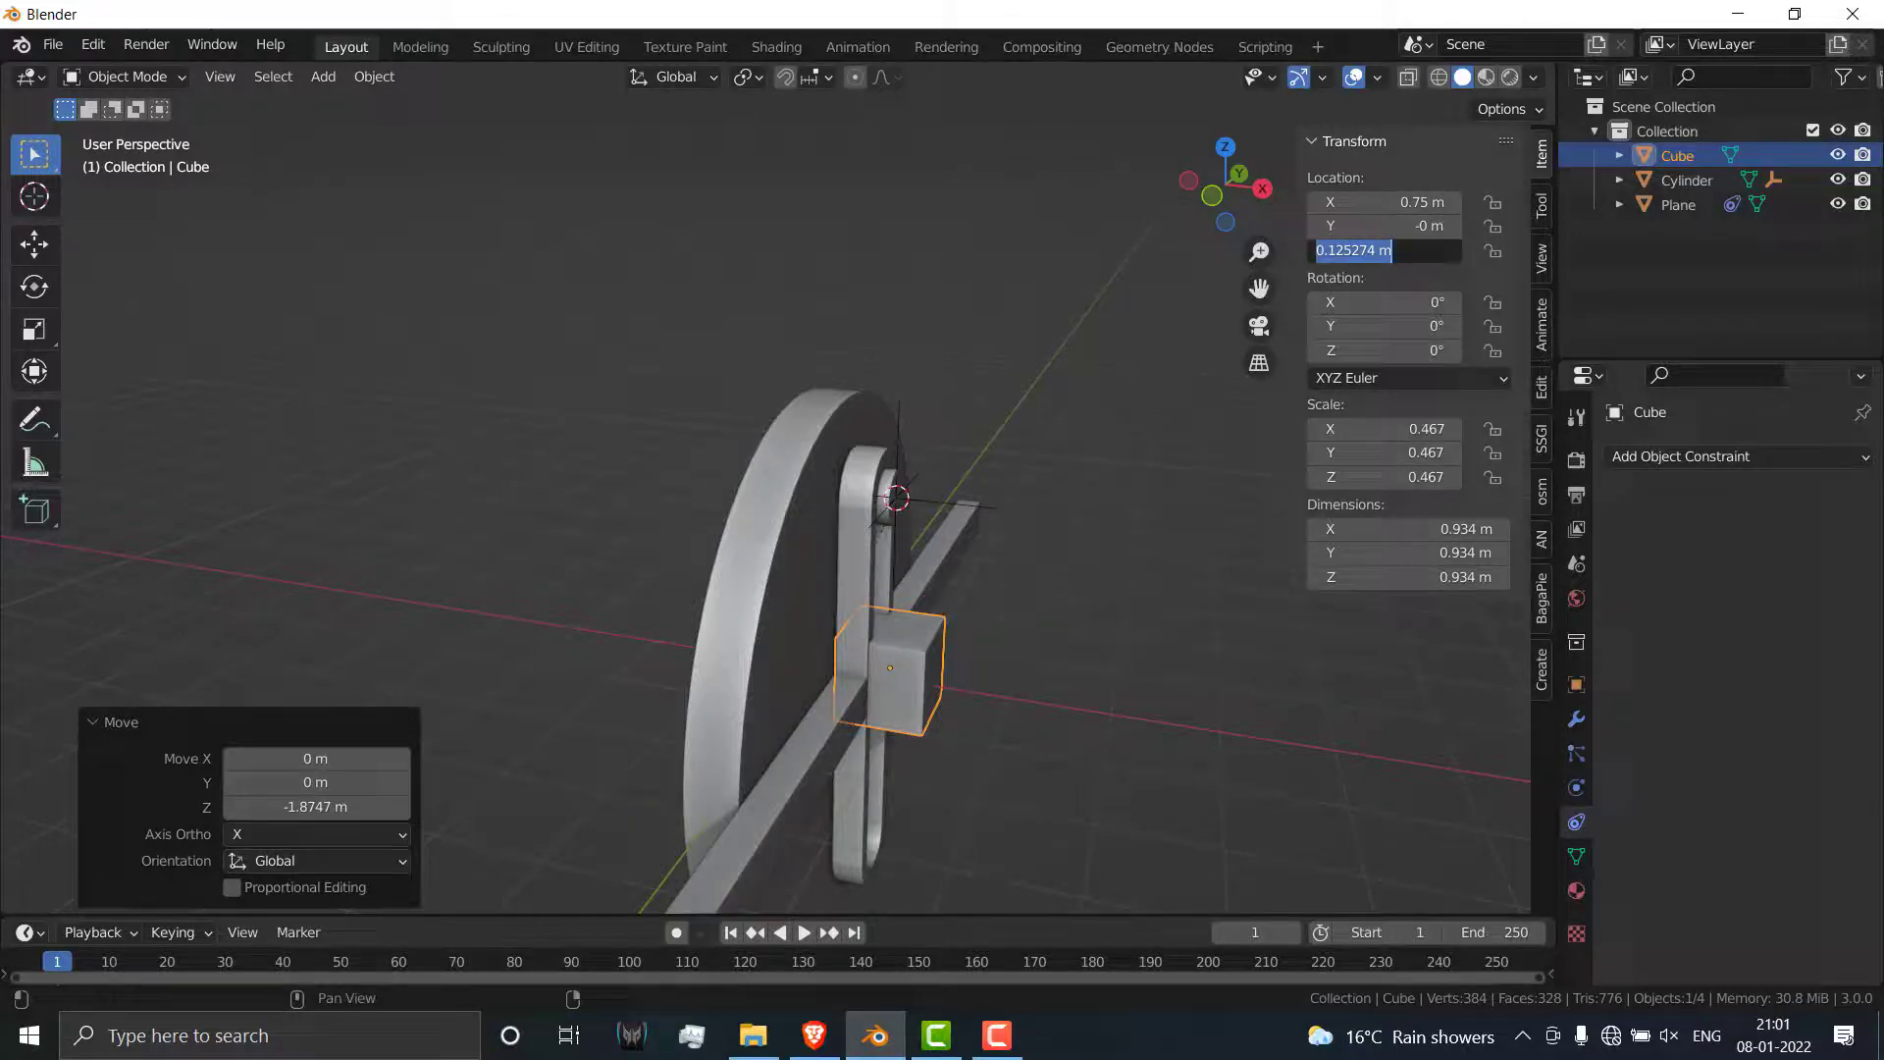
type("0")
key("Return")
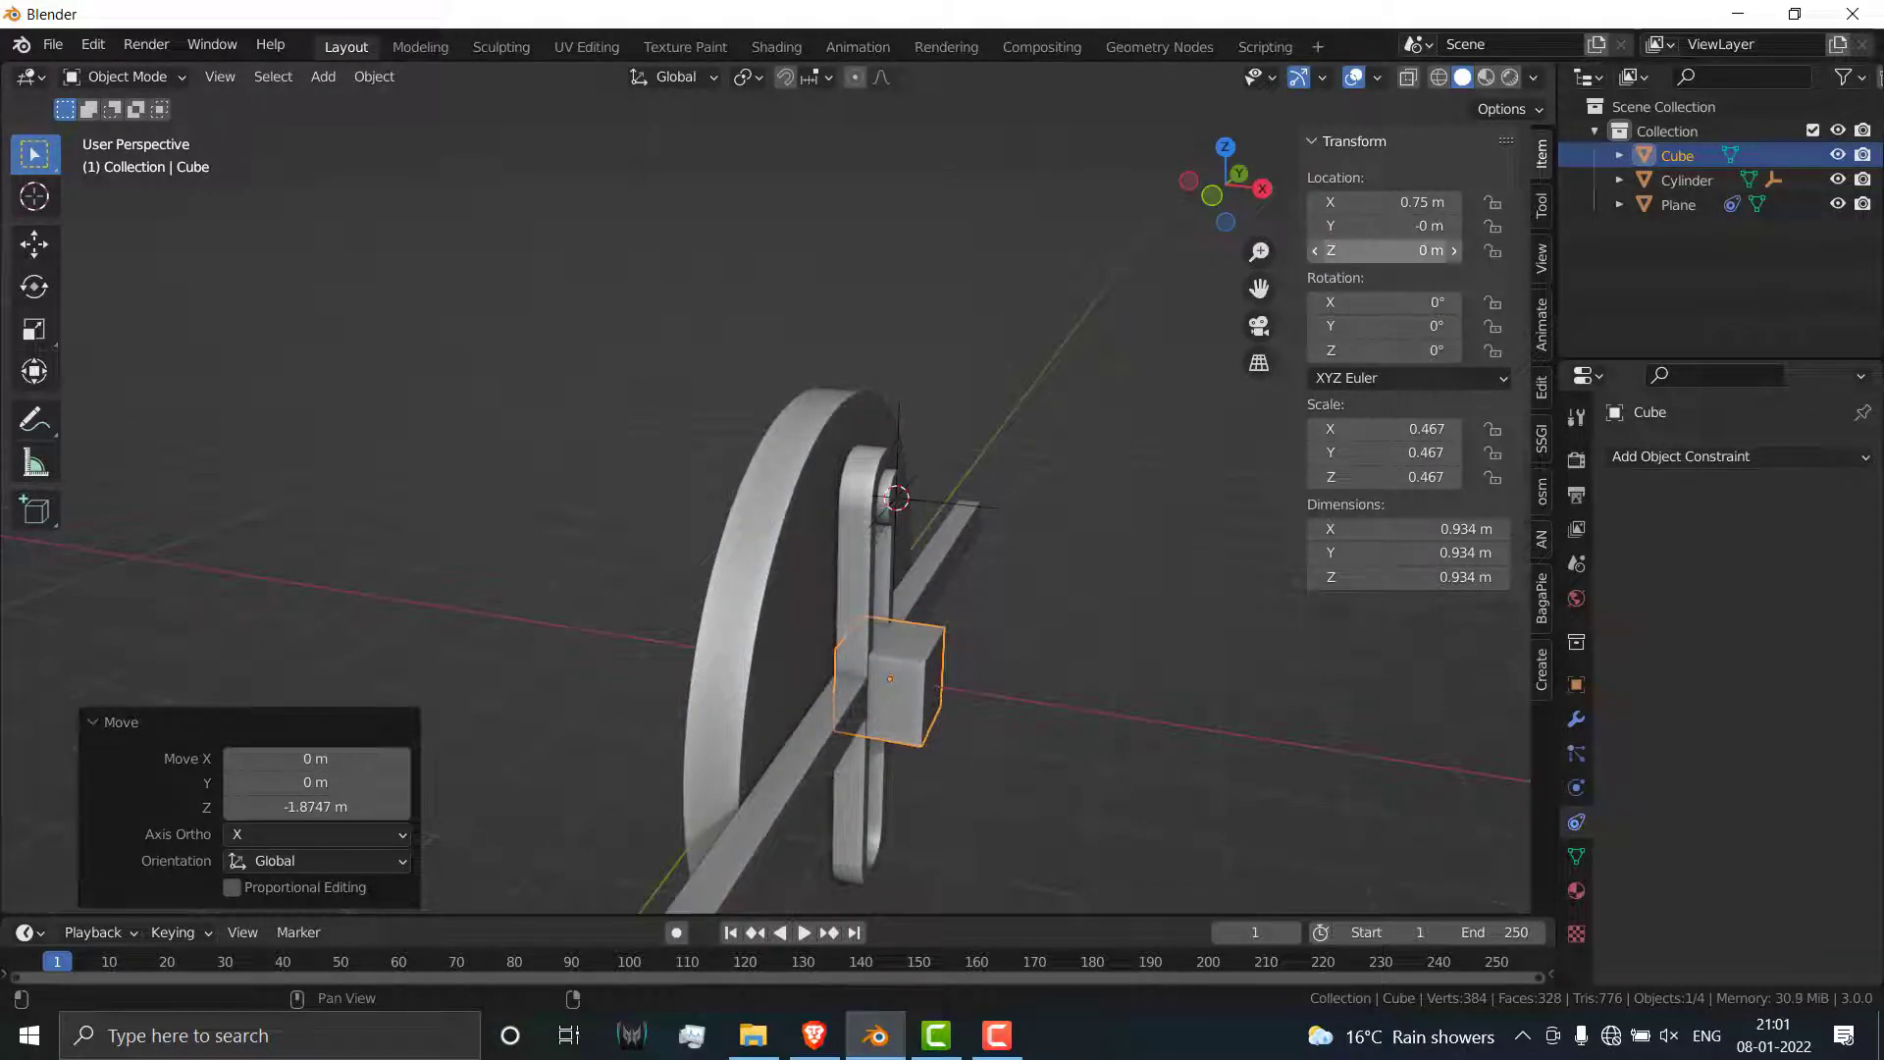
Step: Slide the cube along Y and X to the bar's end, near X 0.52 m, Y 6.87 m
key("g")
key("y")
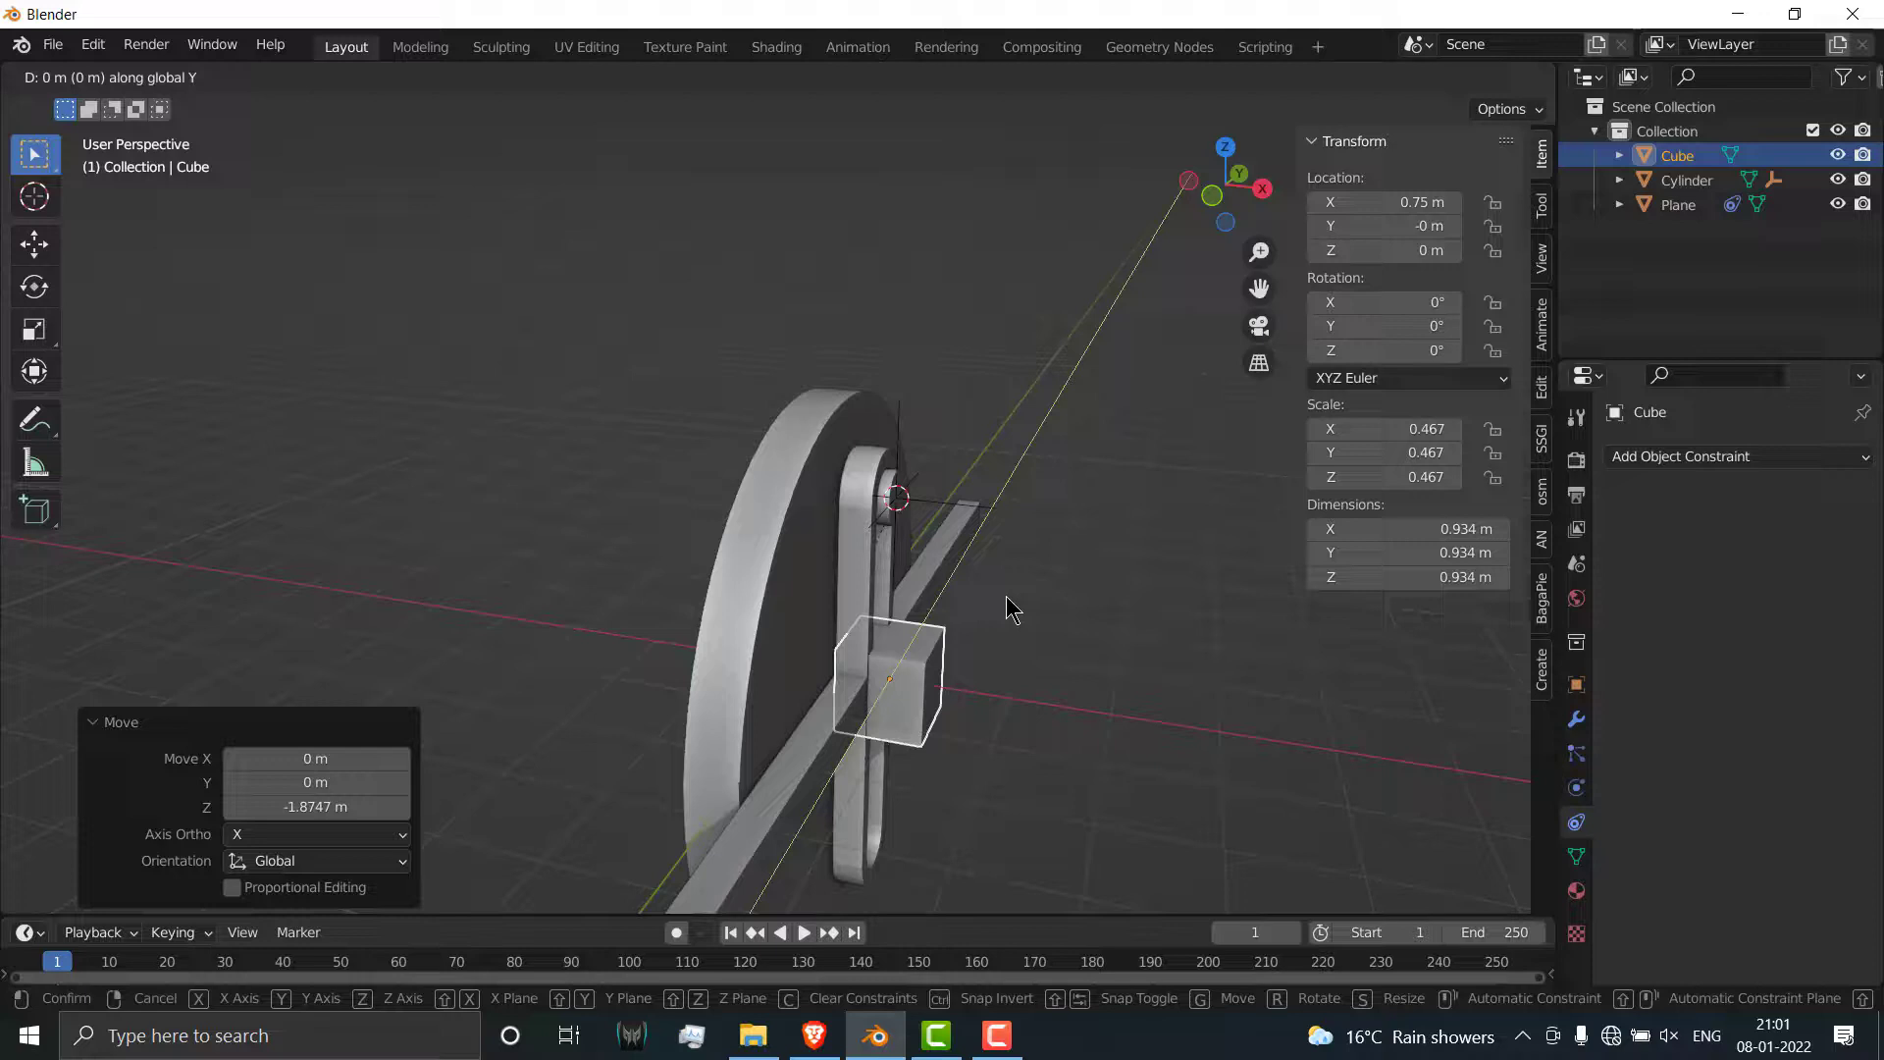
left_click(1094, 408)
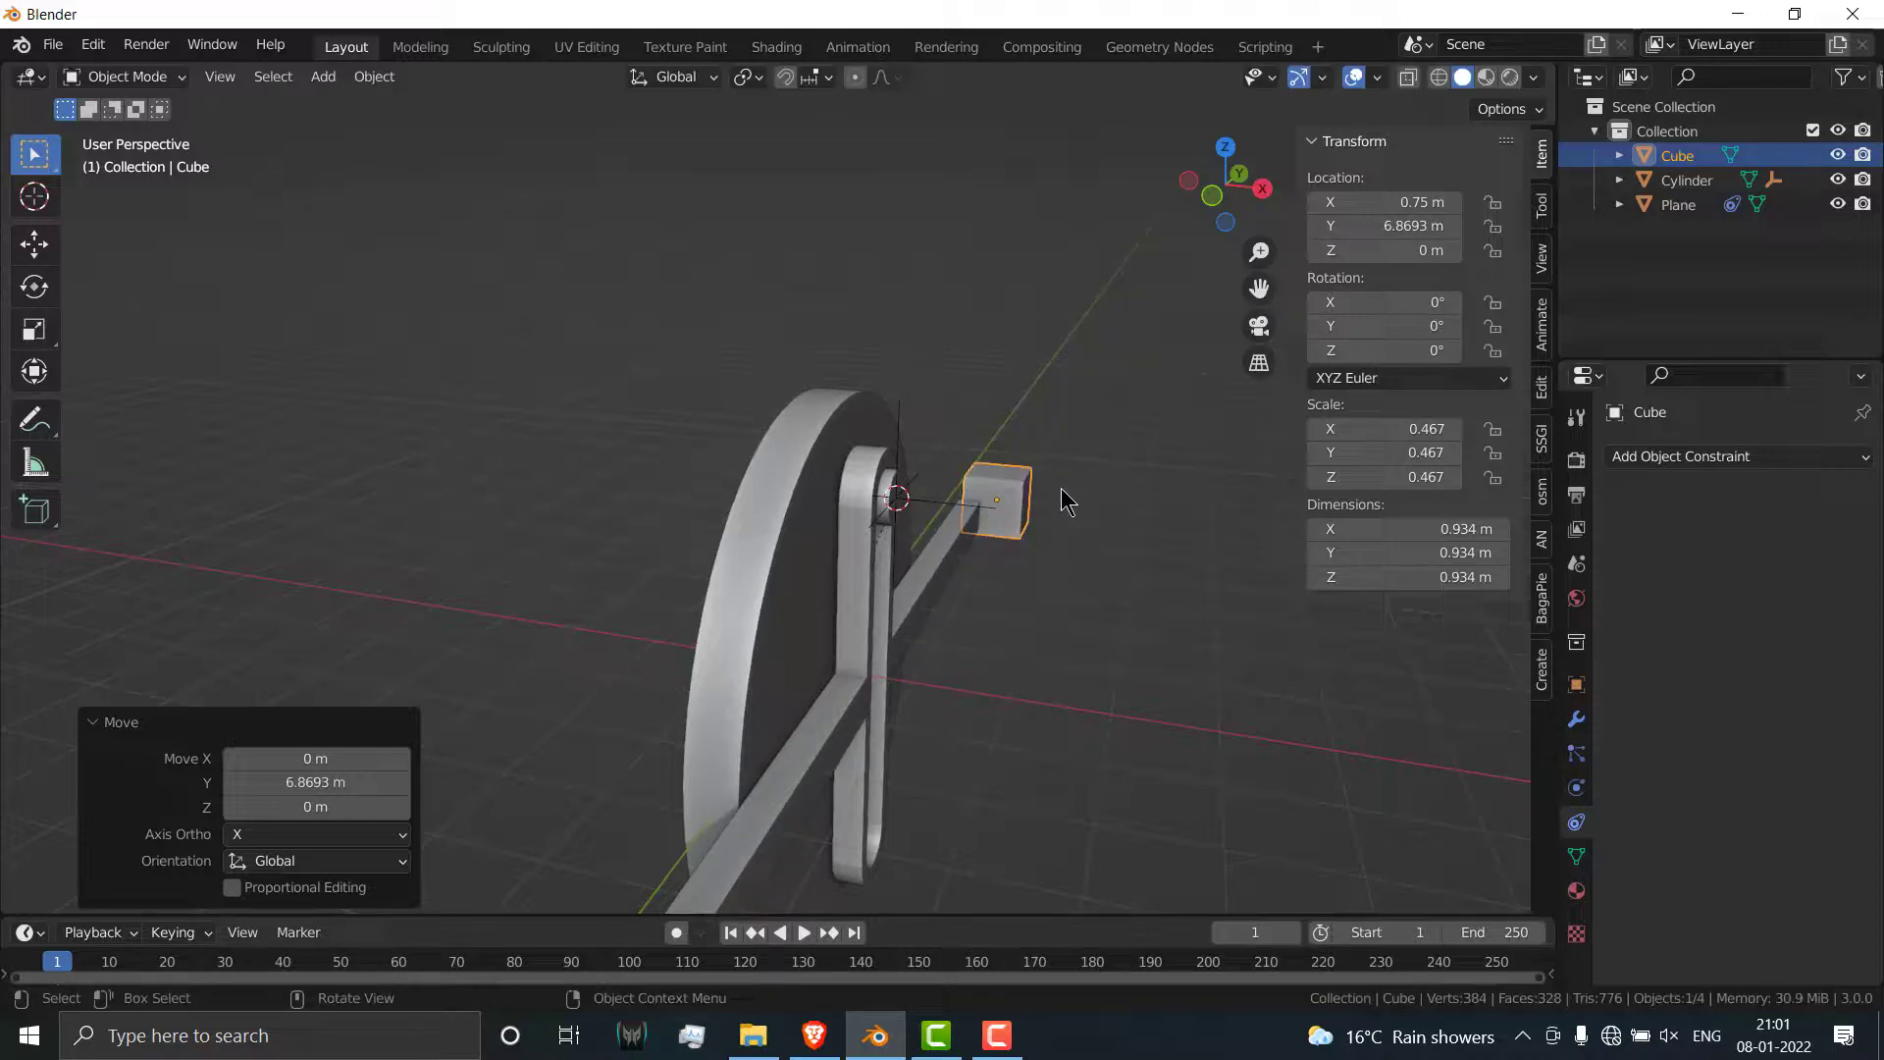
key("KP_7")
scroll(993, 555, "up", 5, "shift")
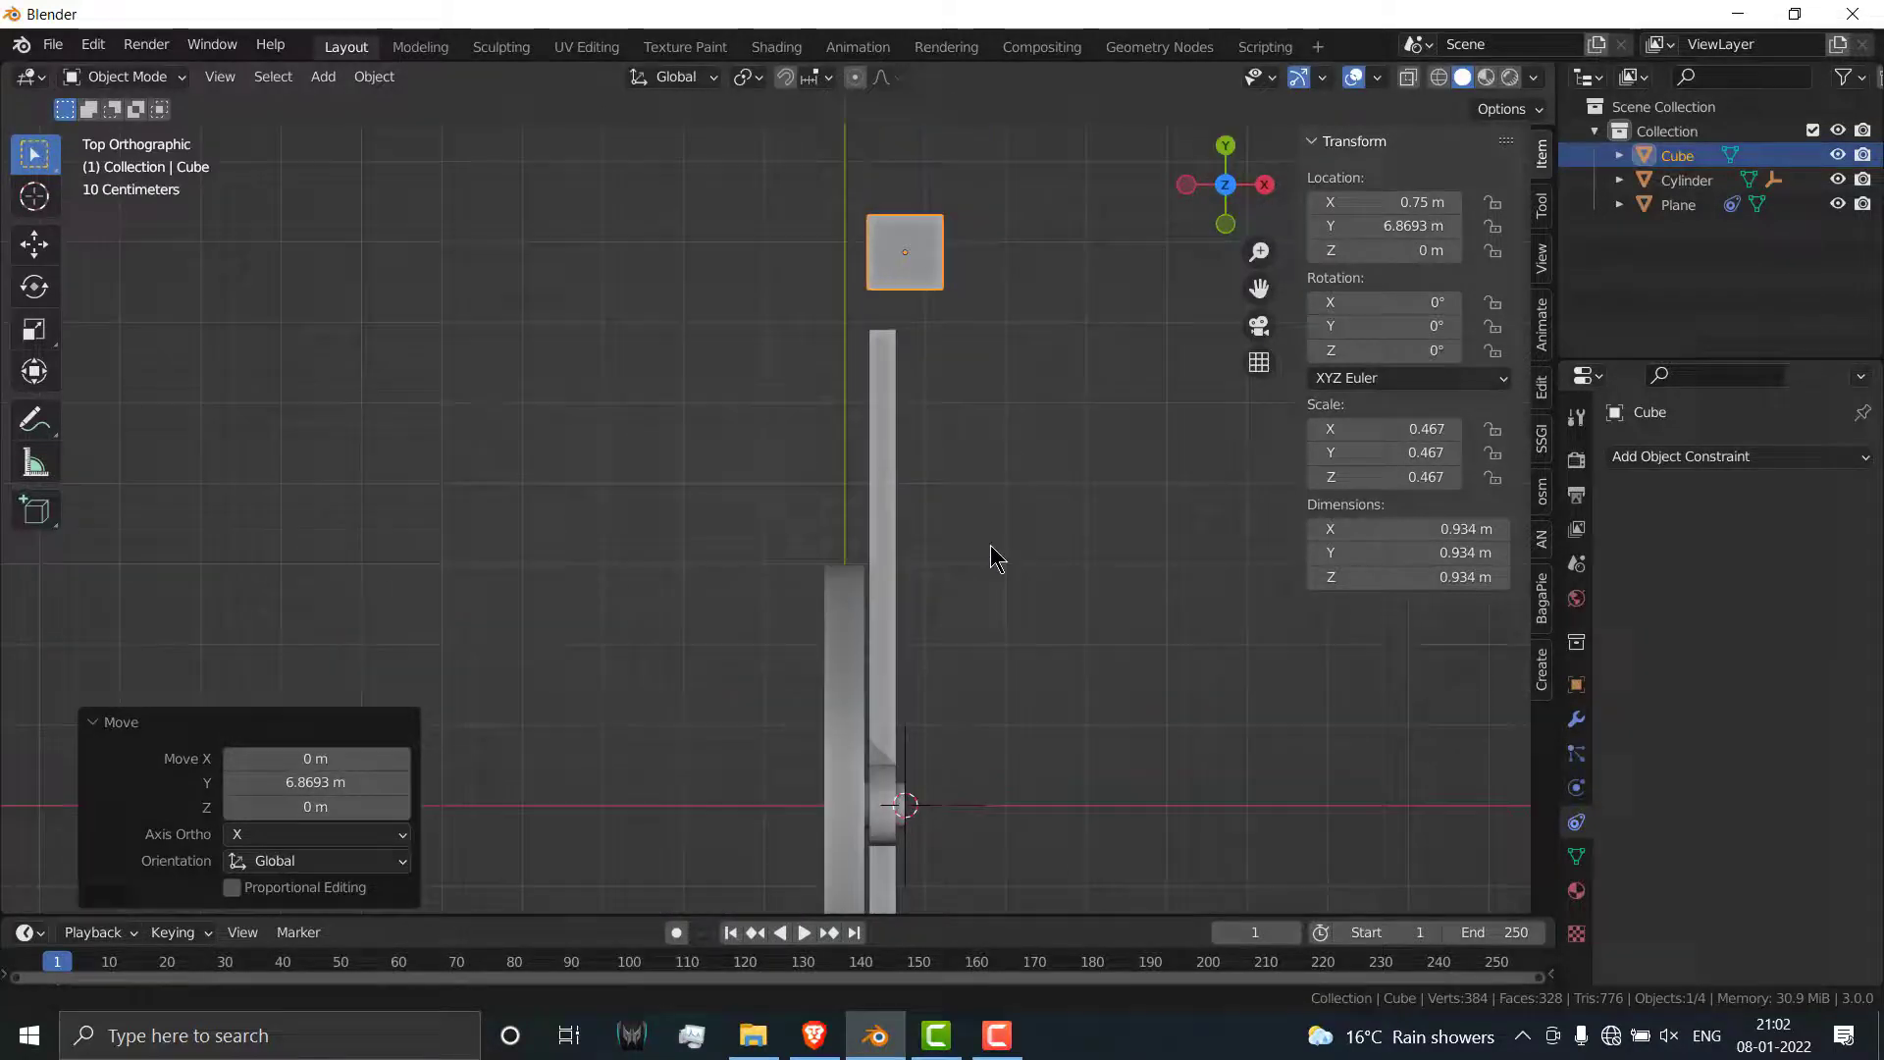
scroll(850, 365, "up", 2)
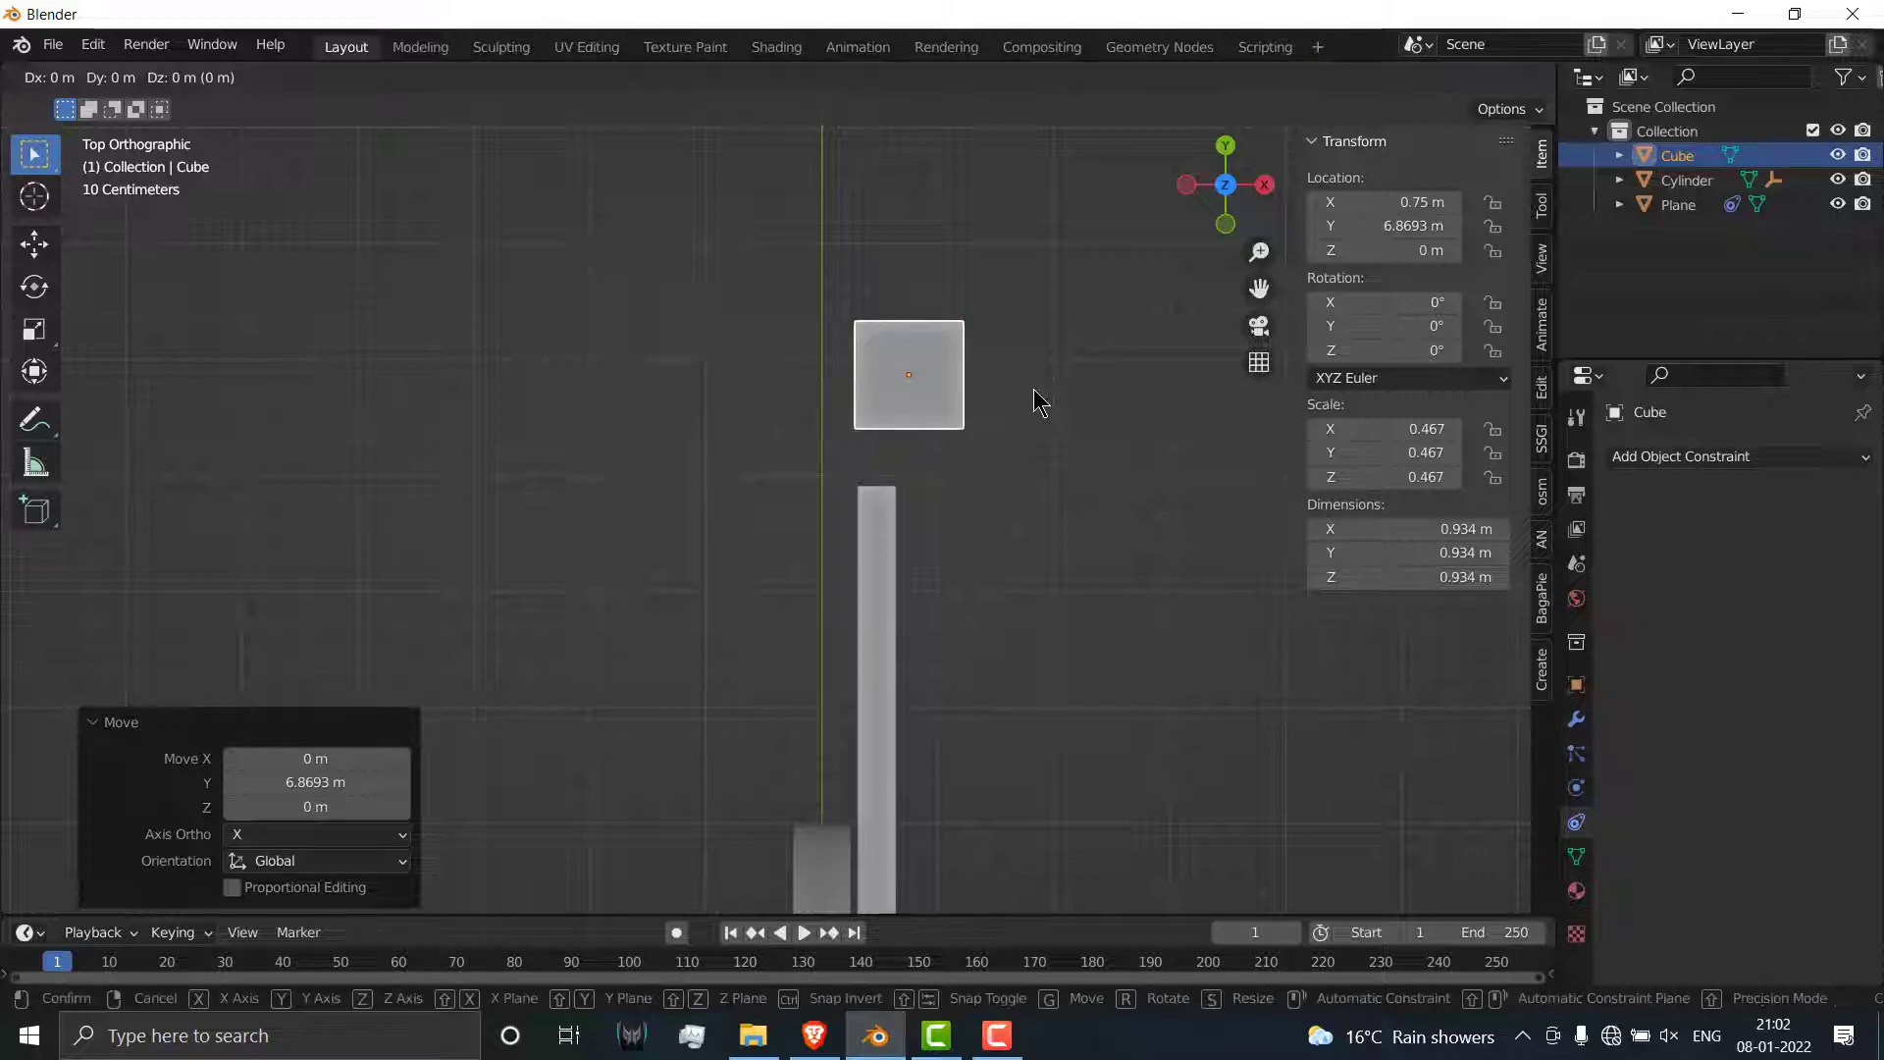
key("g")
key("x")
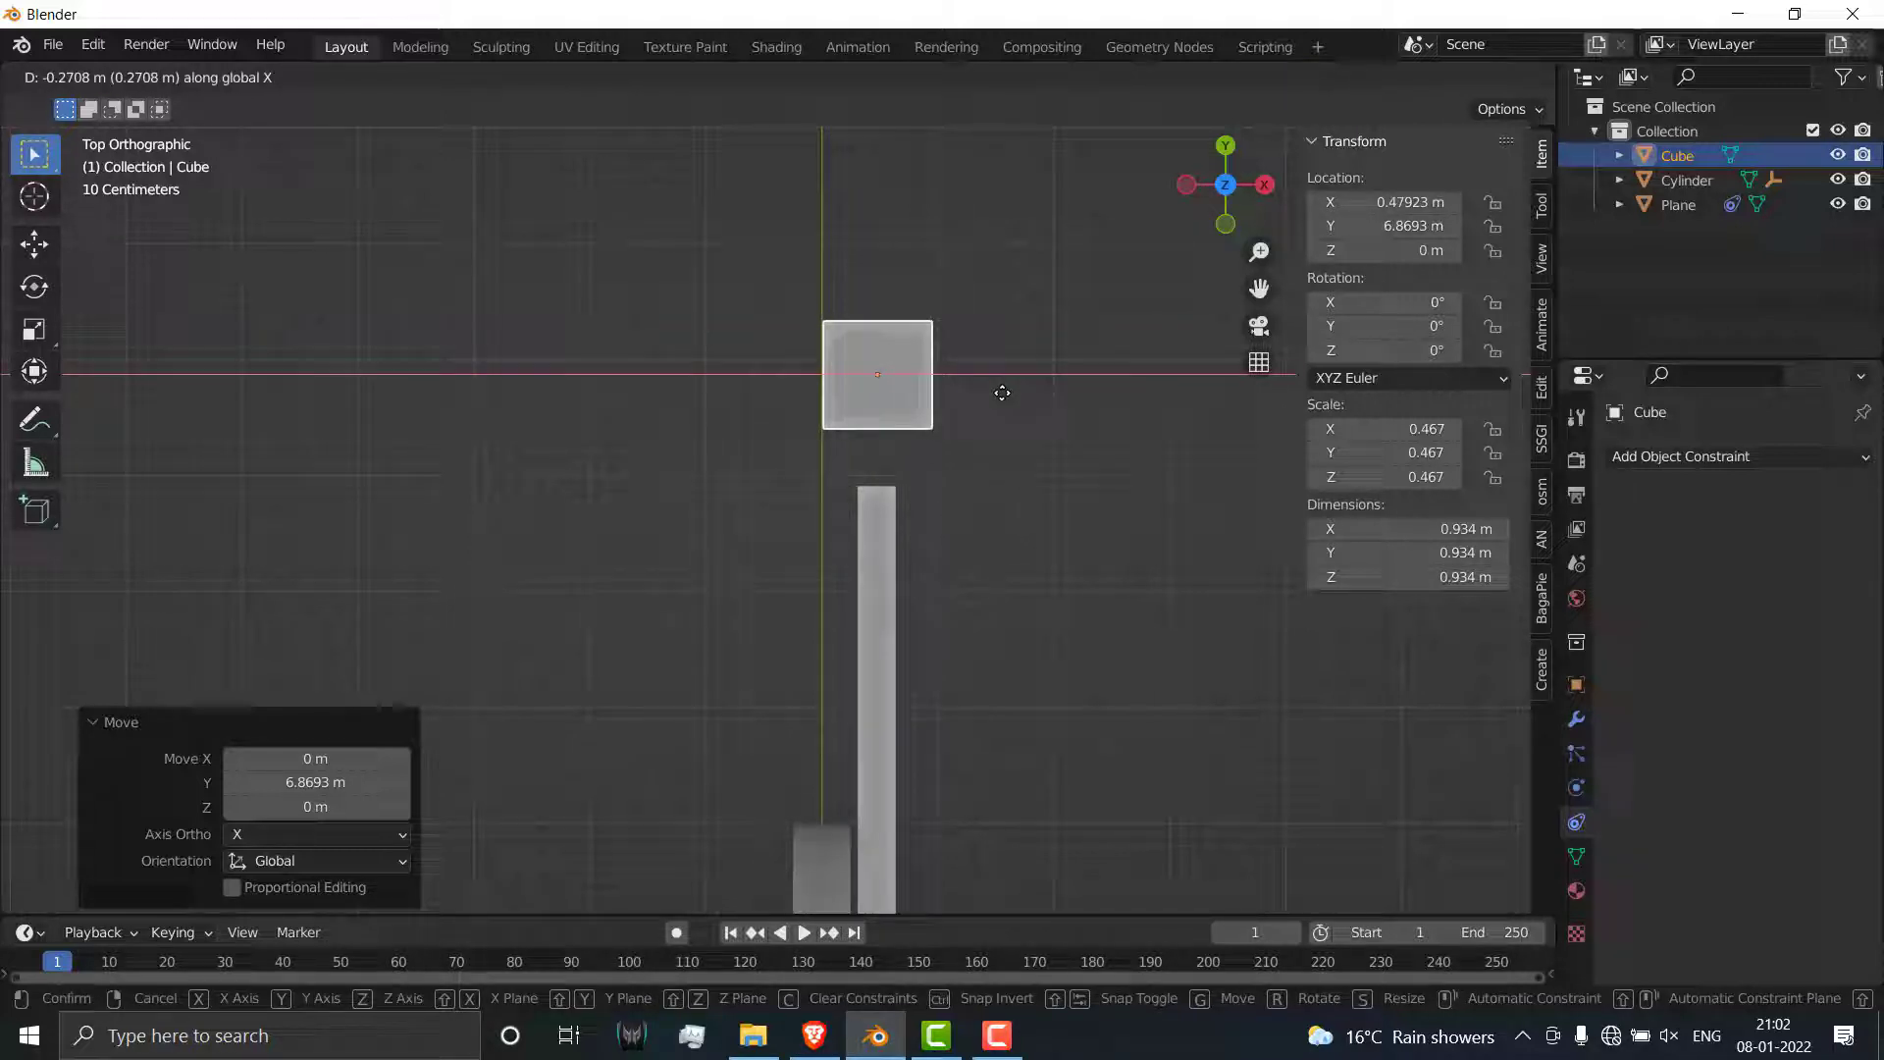
left_click(1007, 398)
middle_click_drag(1010, 404, 1002, 294)
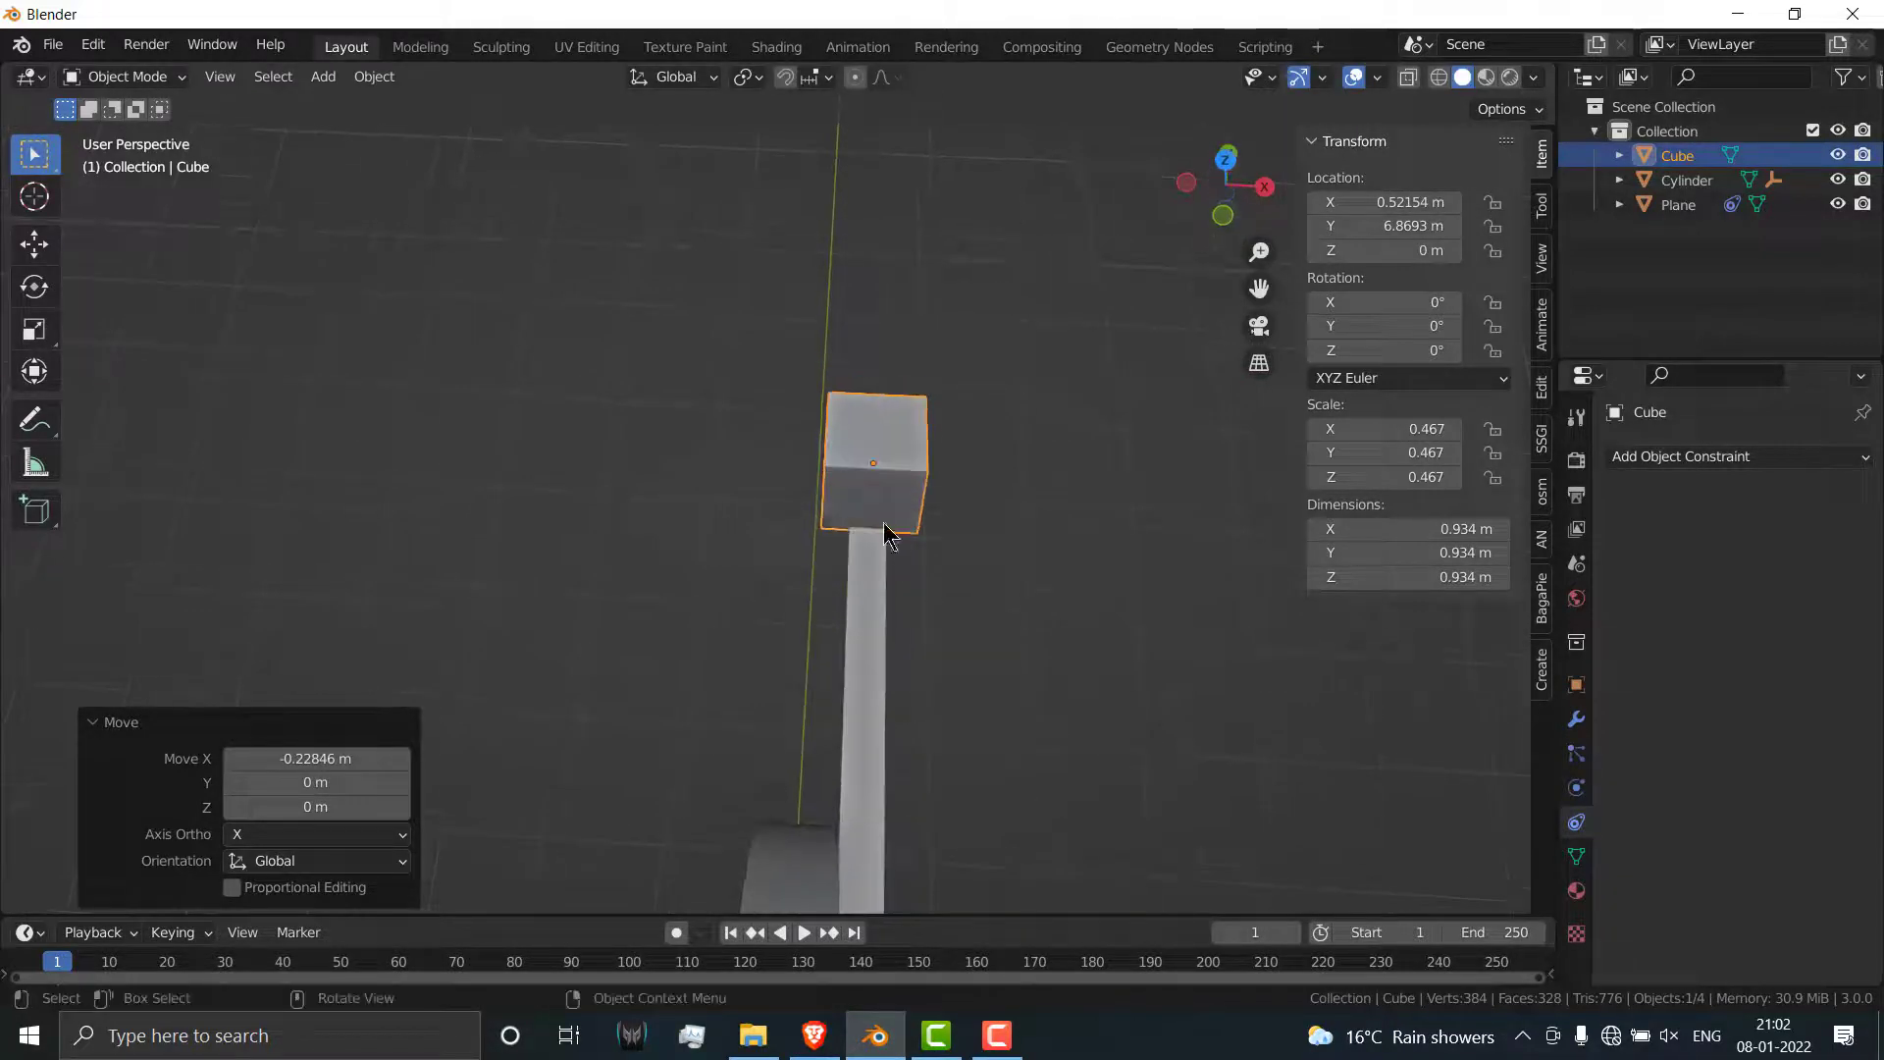
left_click(892, 493)
Step: Select the cube's front and back faces and enable X-ray in front view
key("Tab")
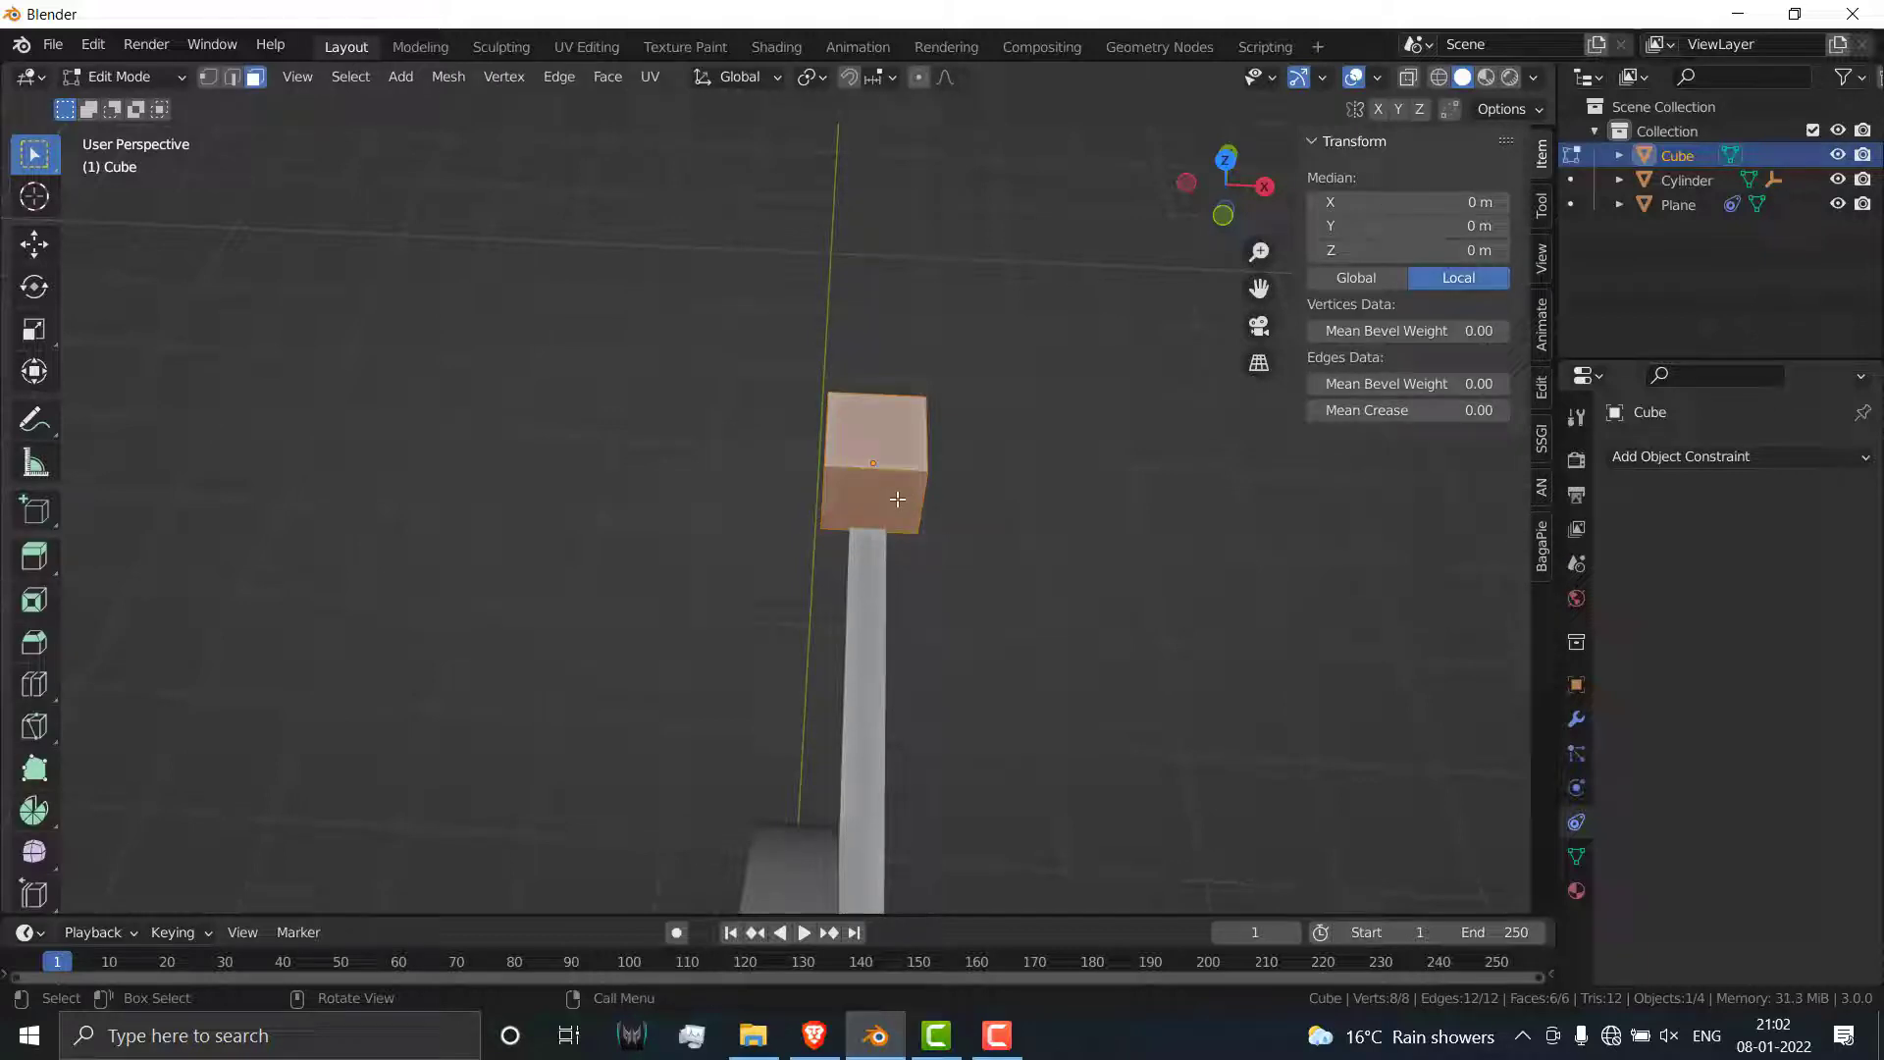
left_click(888, 478)
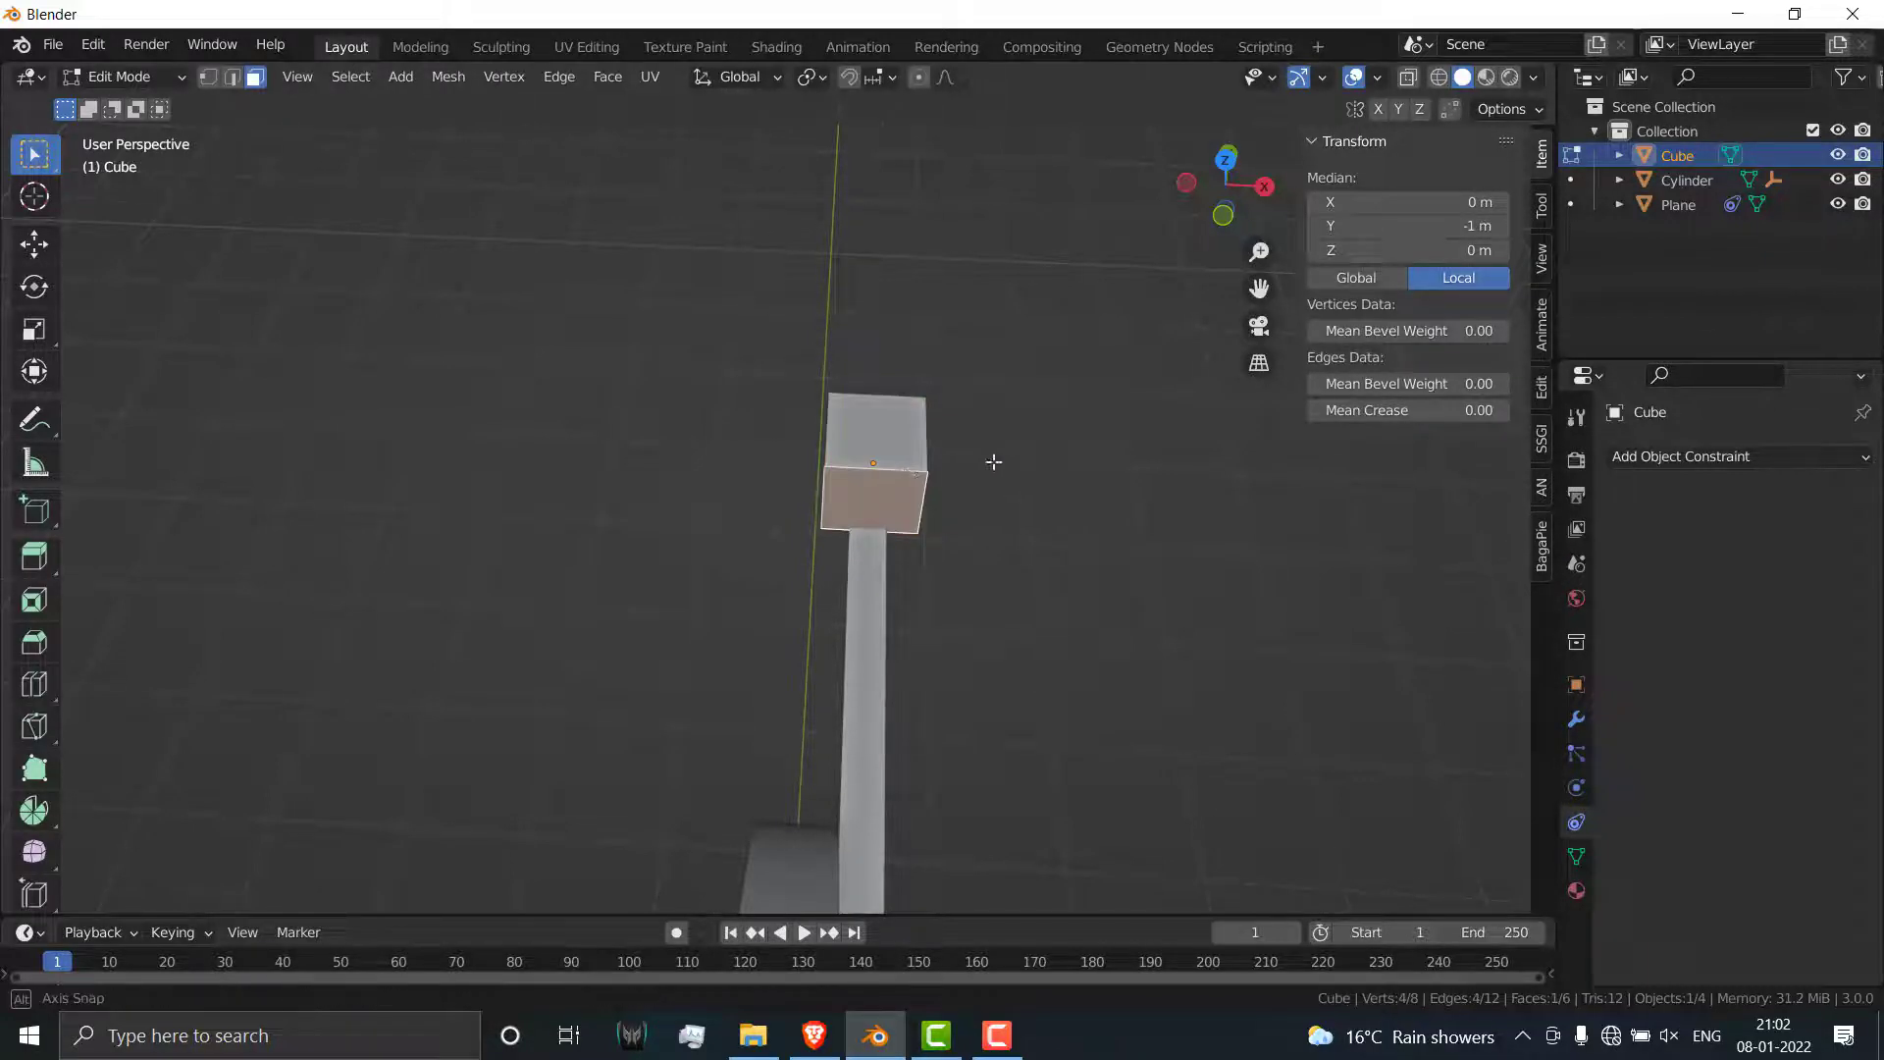
middle_click_drag(993, 458, 537, 353)
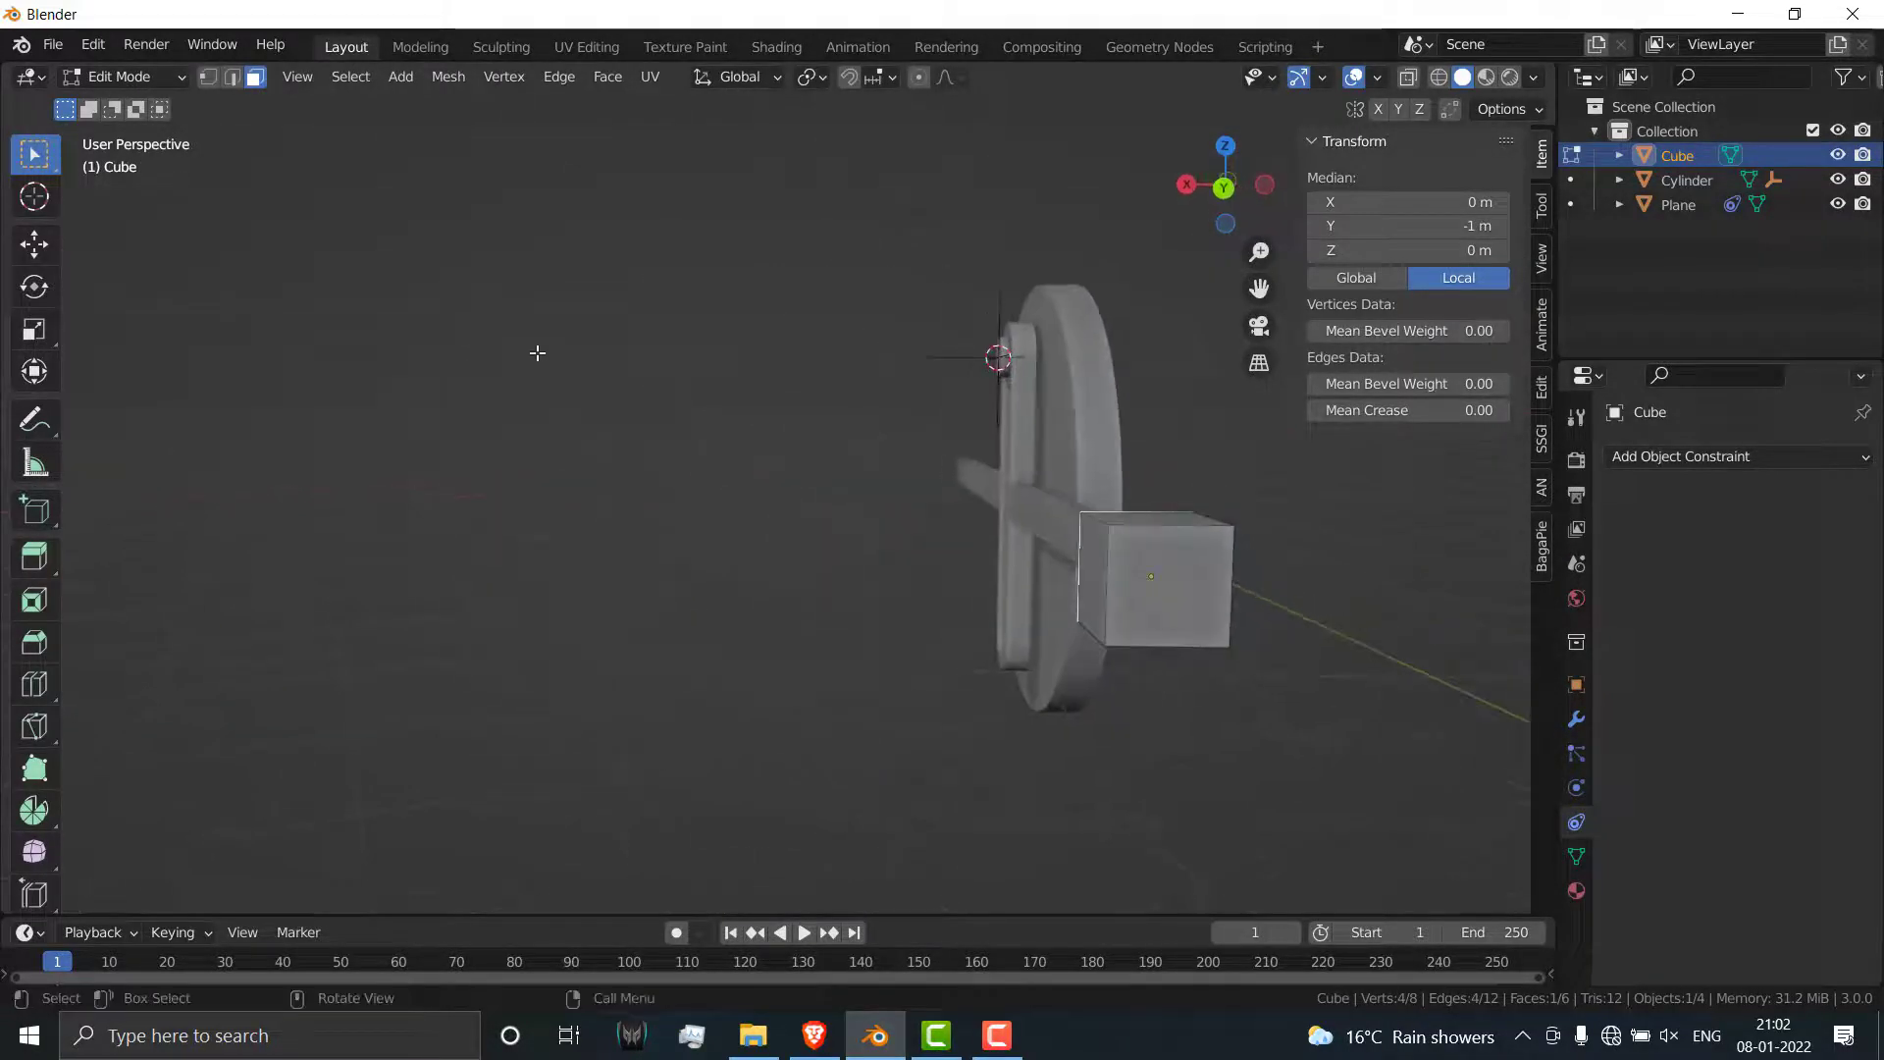
left_click(1196, 588, "shift")
key("KP_3")
key("KP_1")
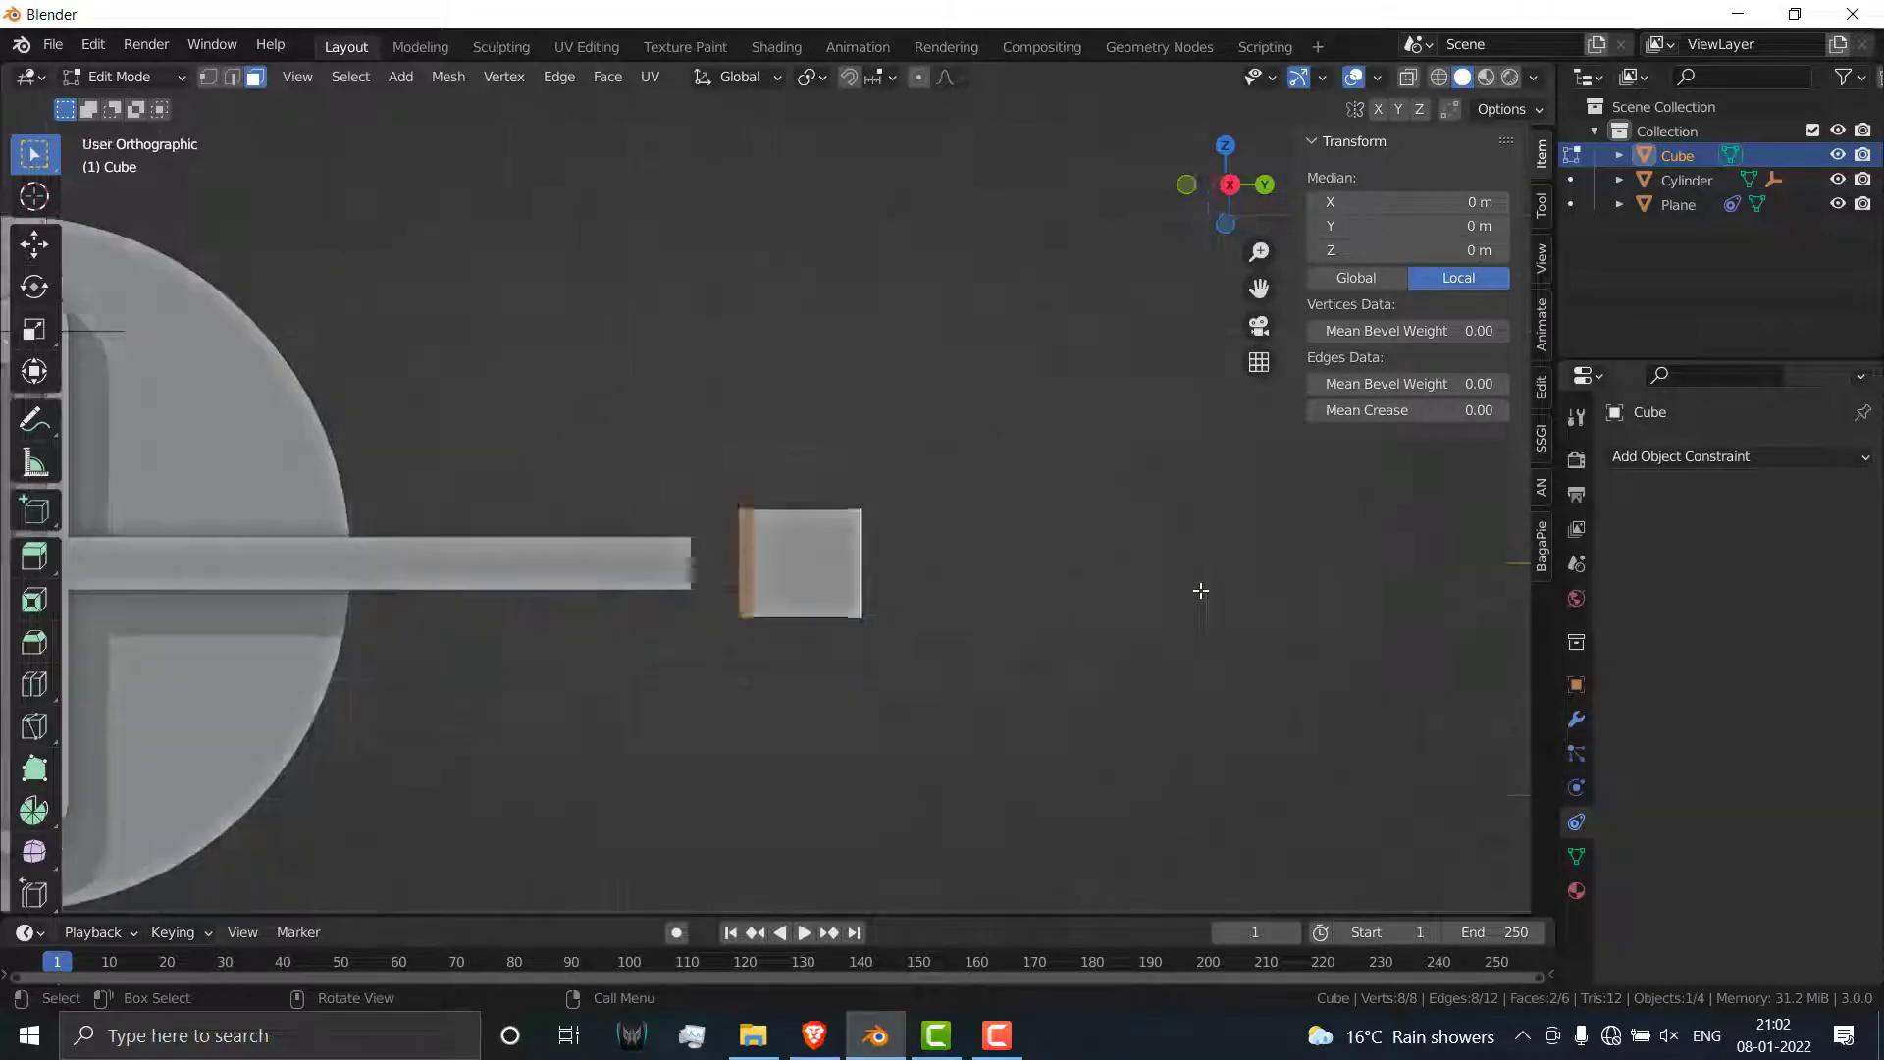
left_click(1409, 78)
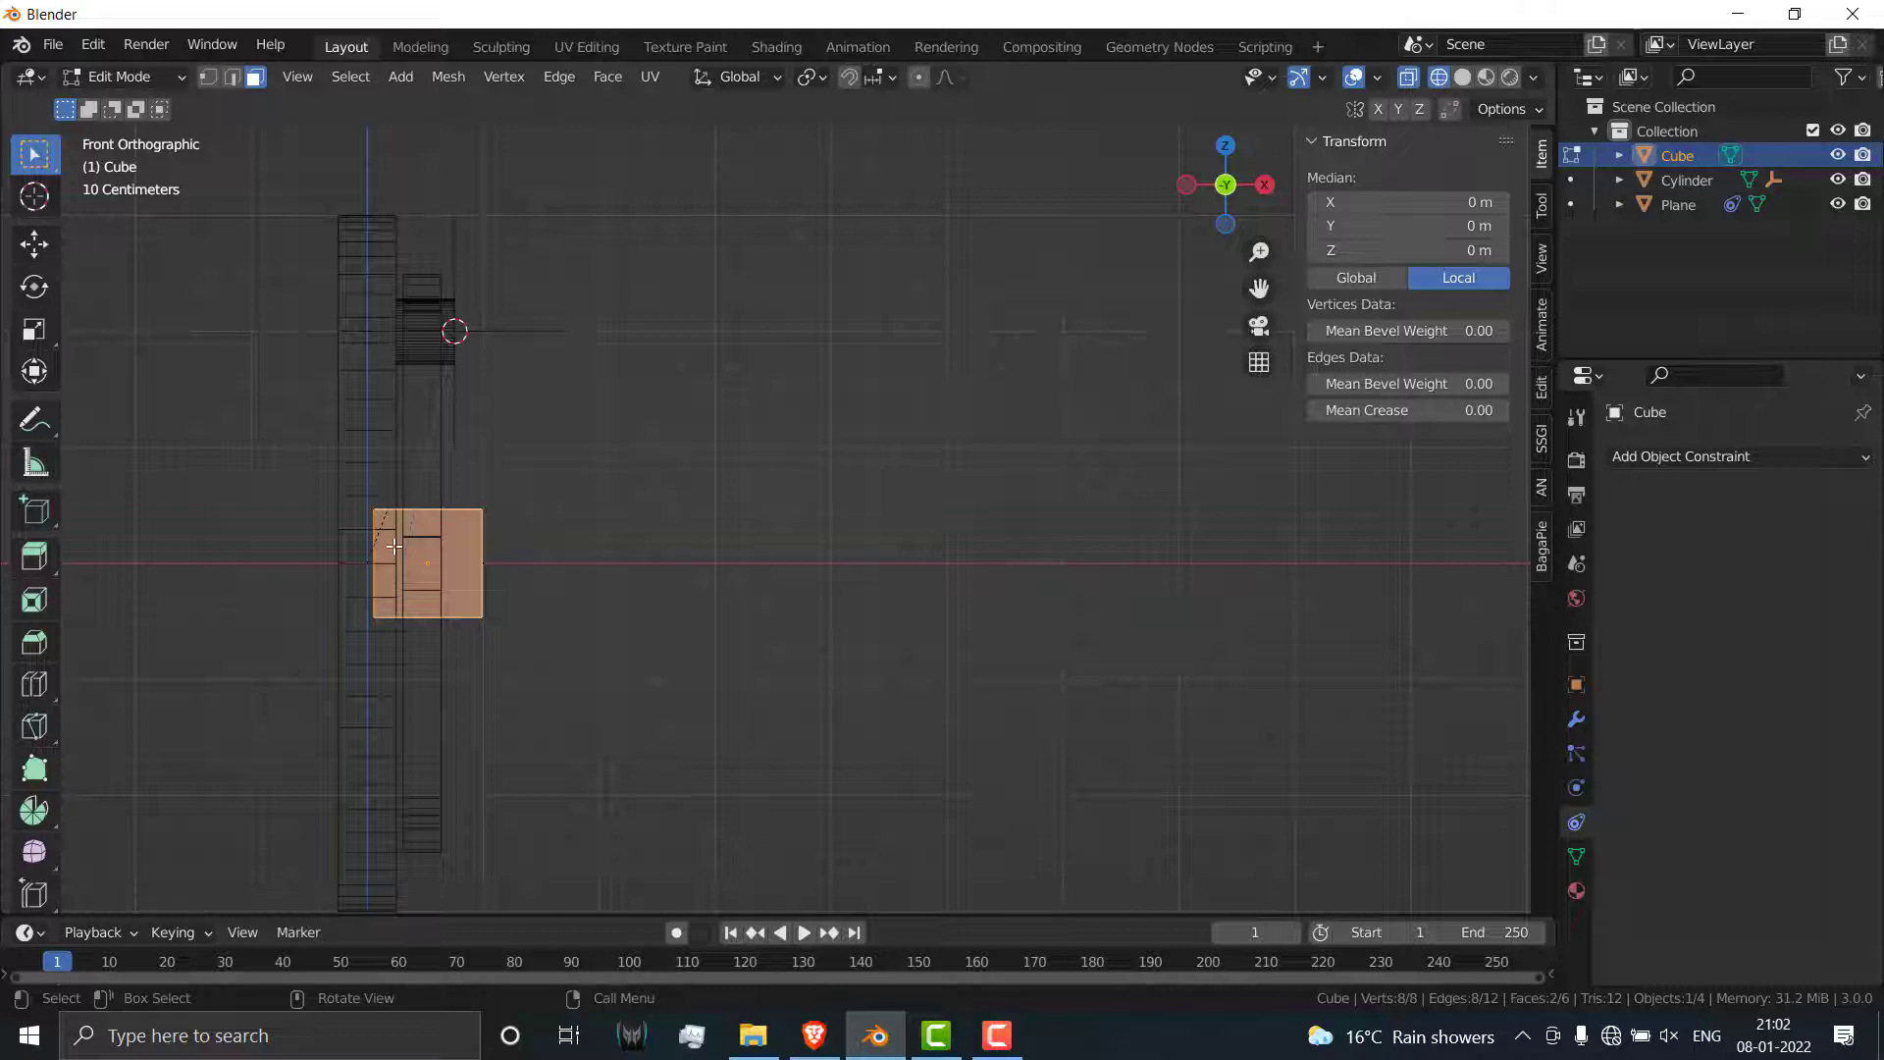
scroll(398, 547, "up", 5)
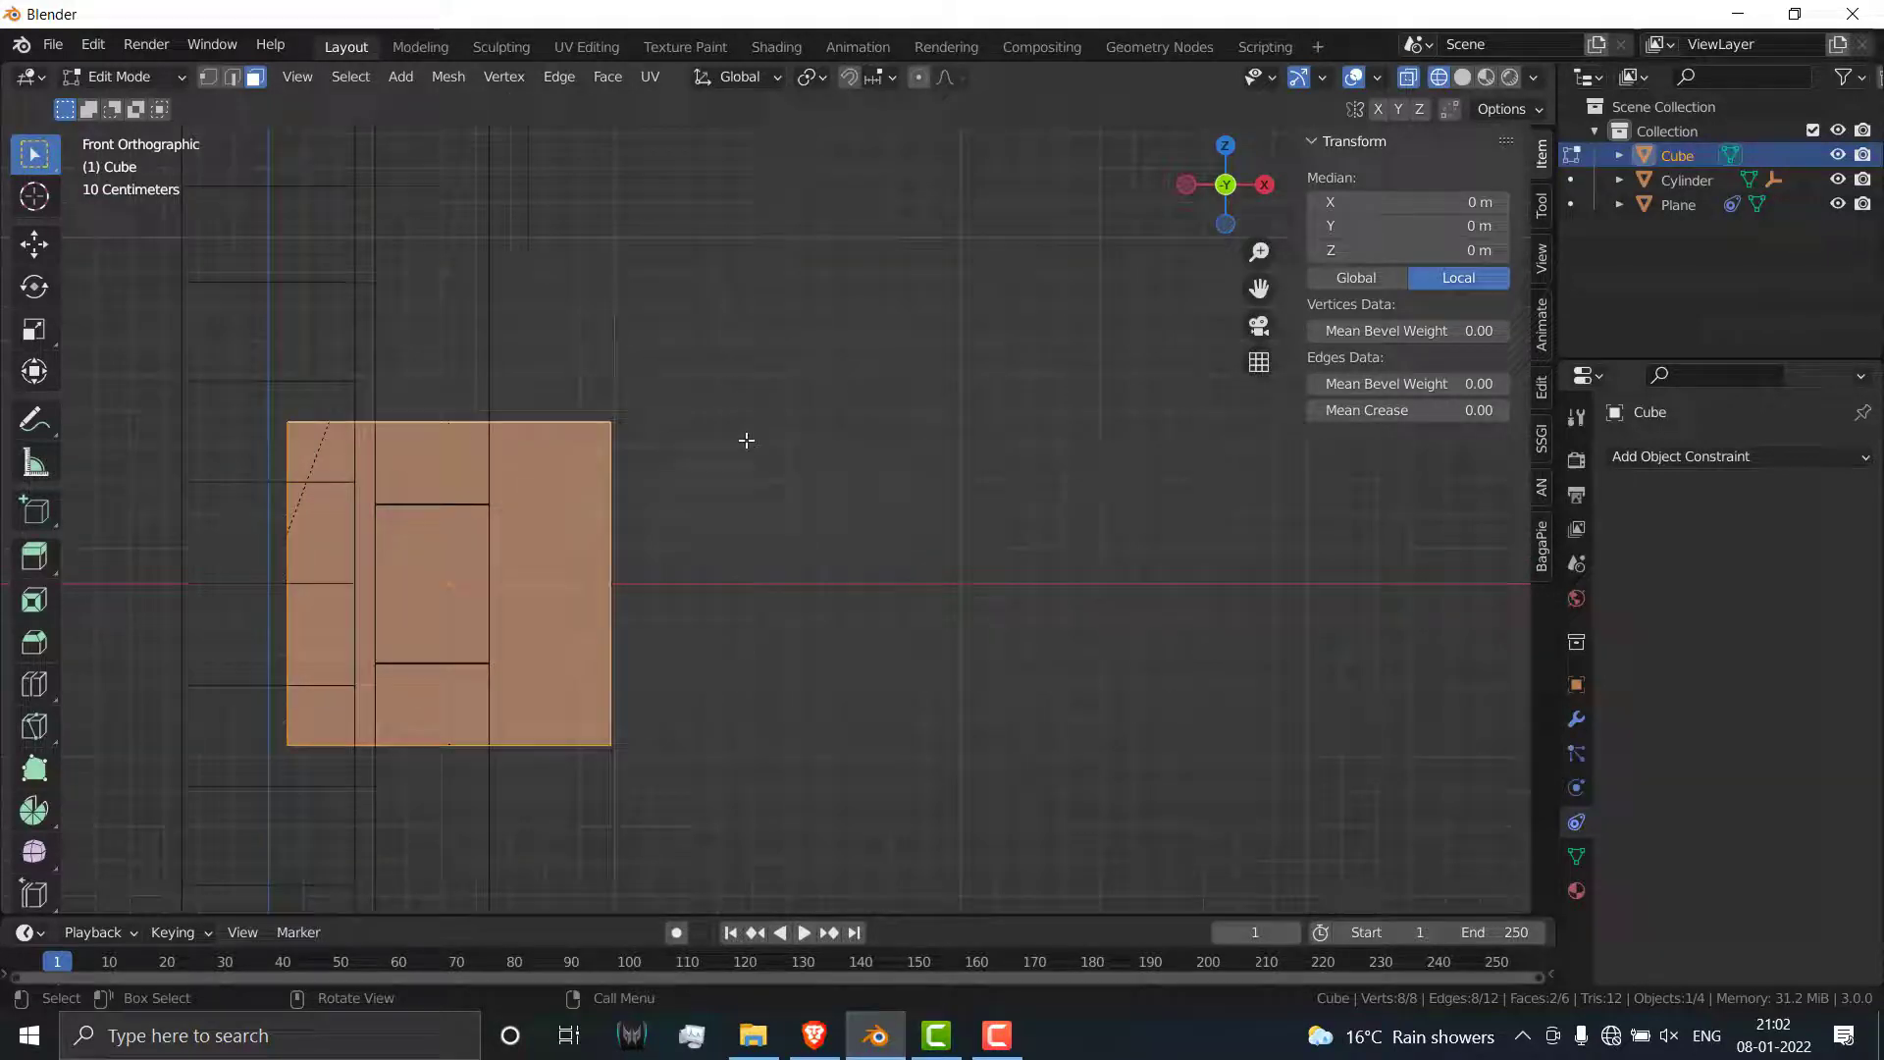
Step: Inset both faces and bridge them with LoopTools into a square through-hole
key("i")
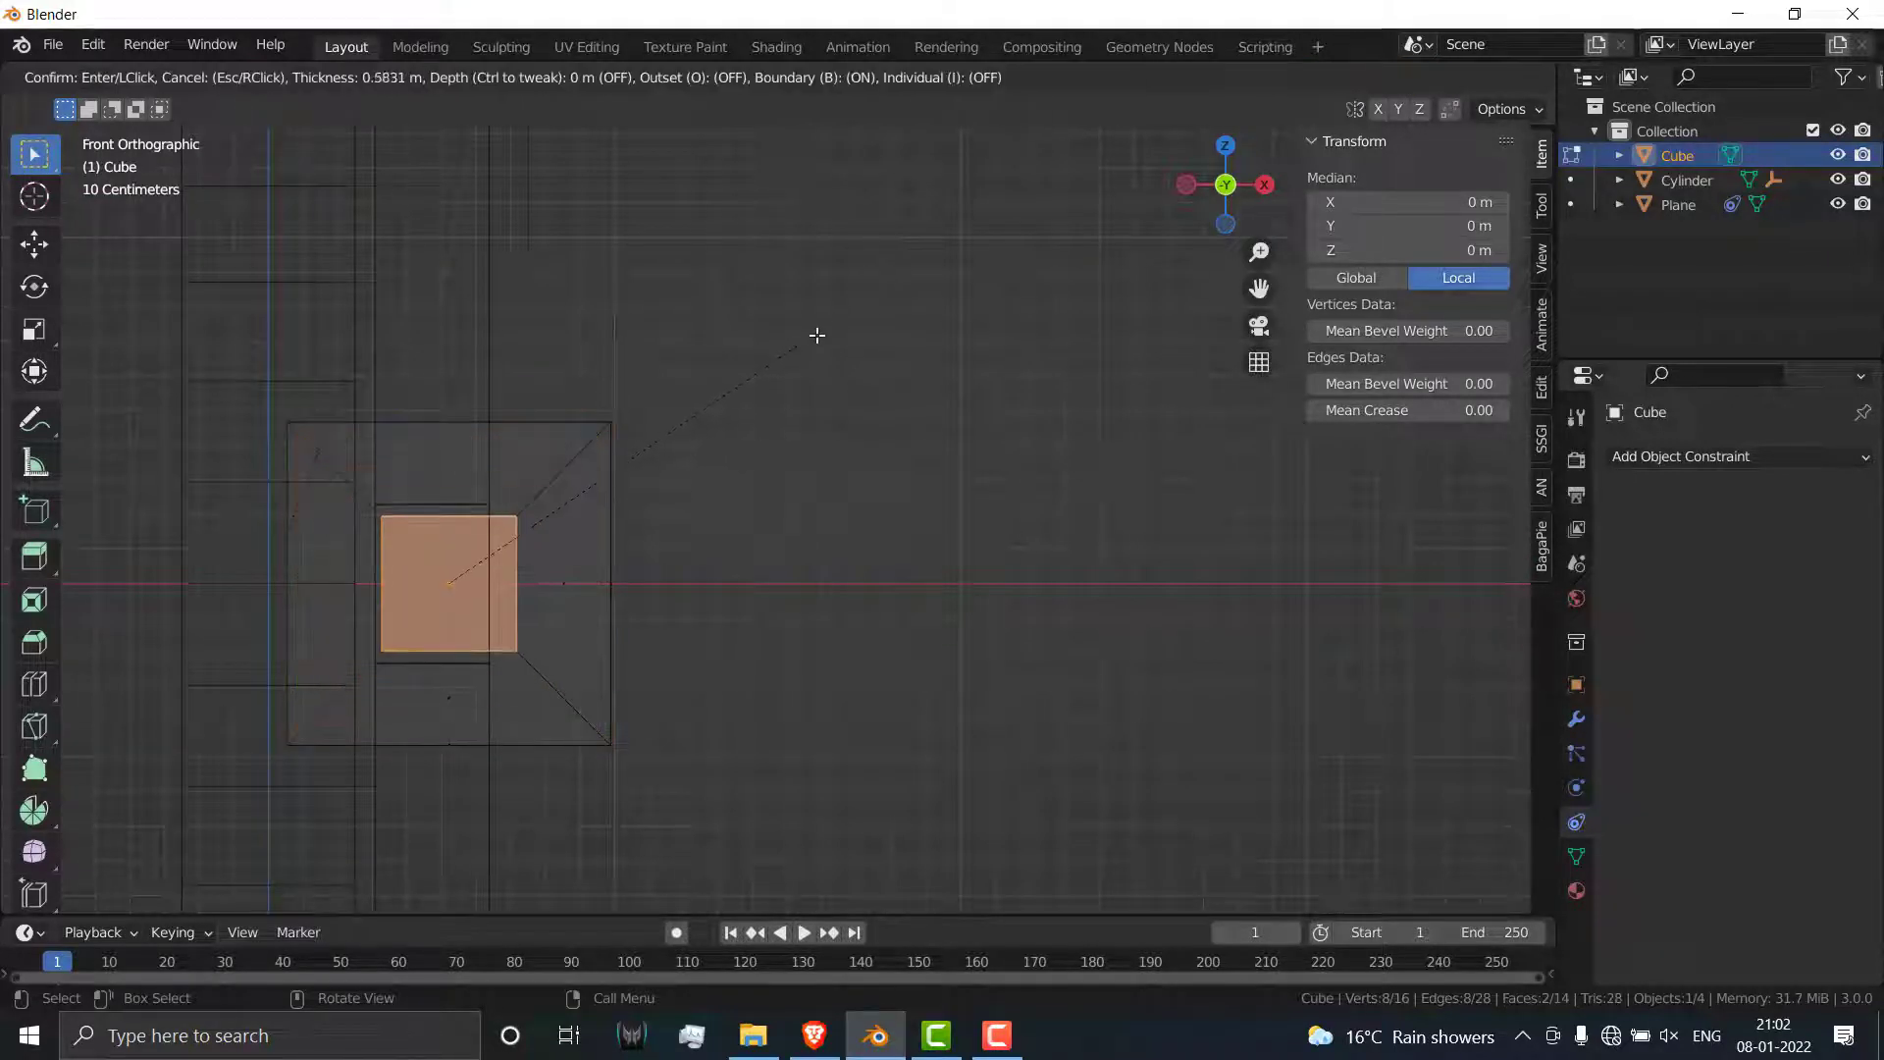
left_click(835, 306)
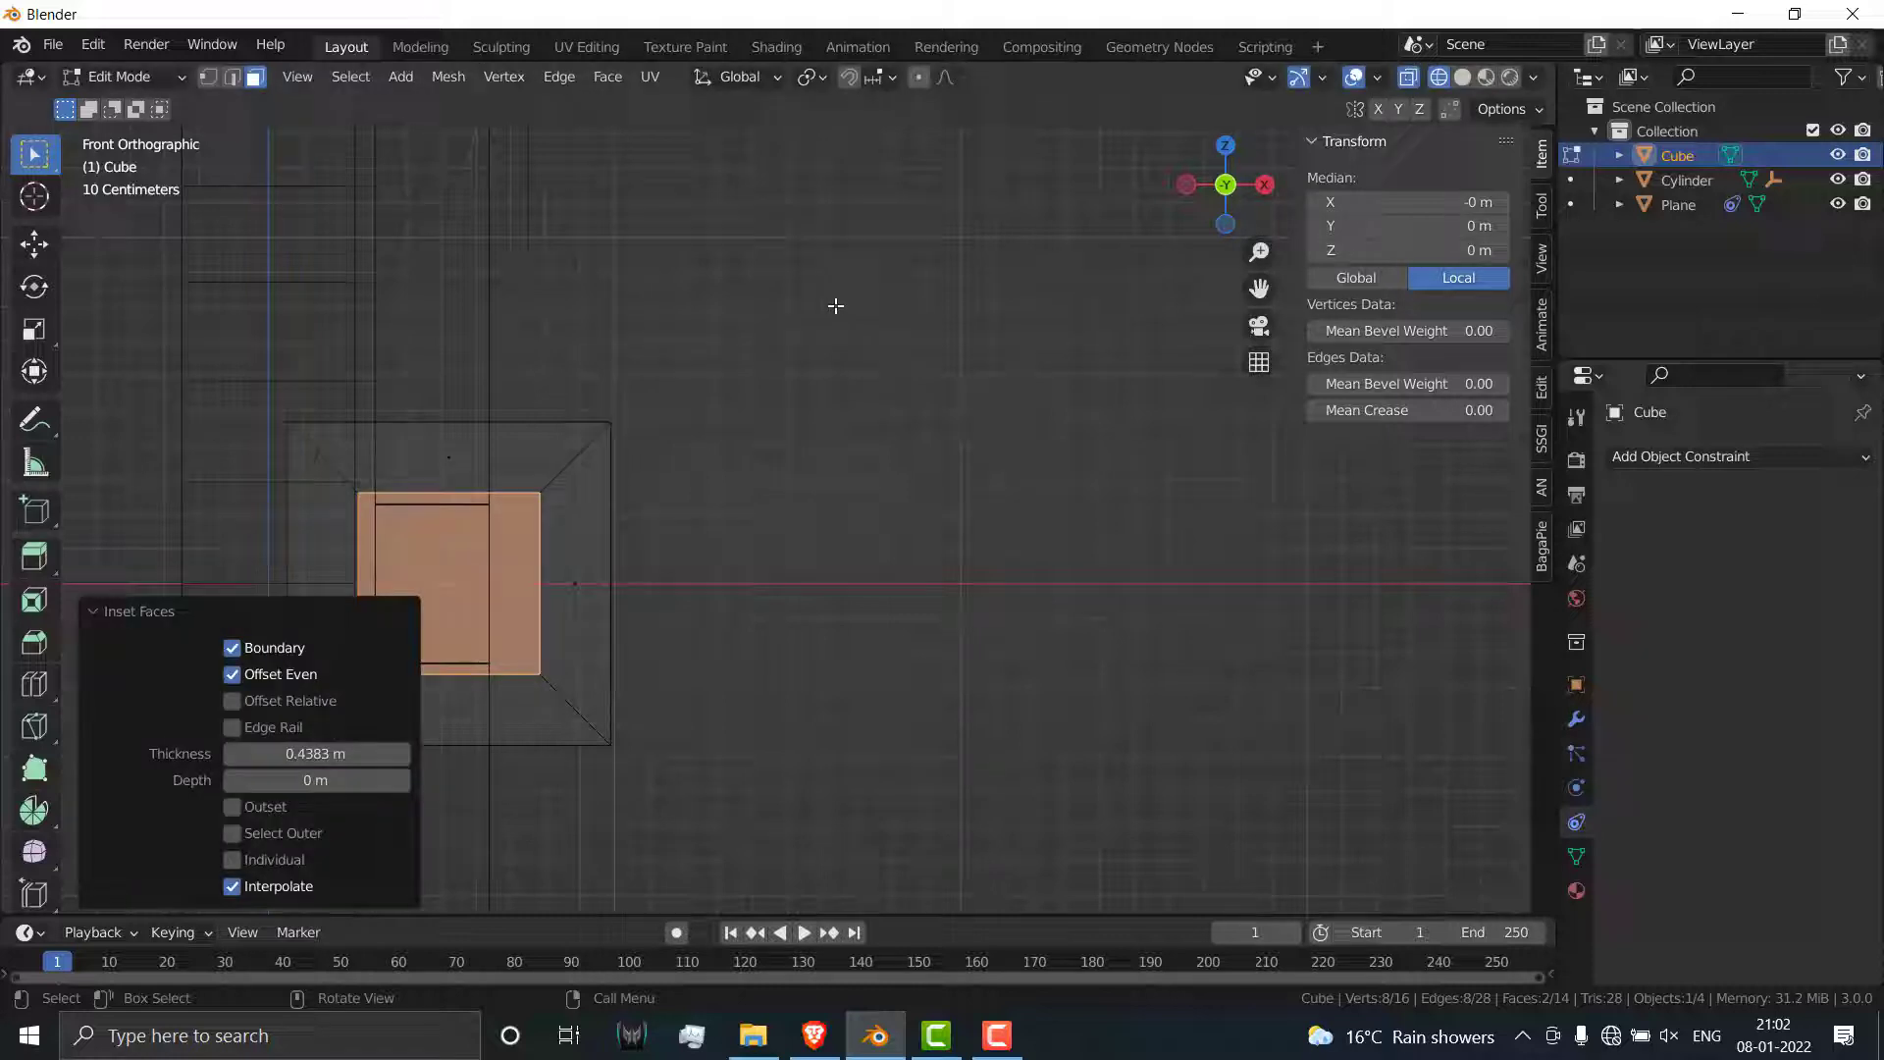
right_click(517, 511)
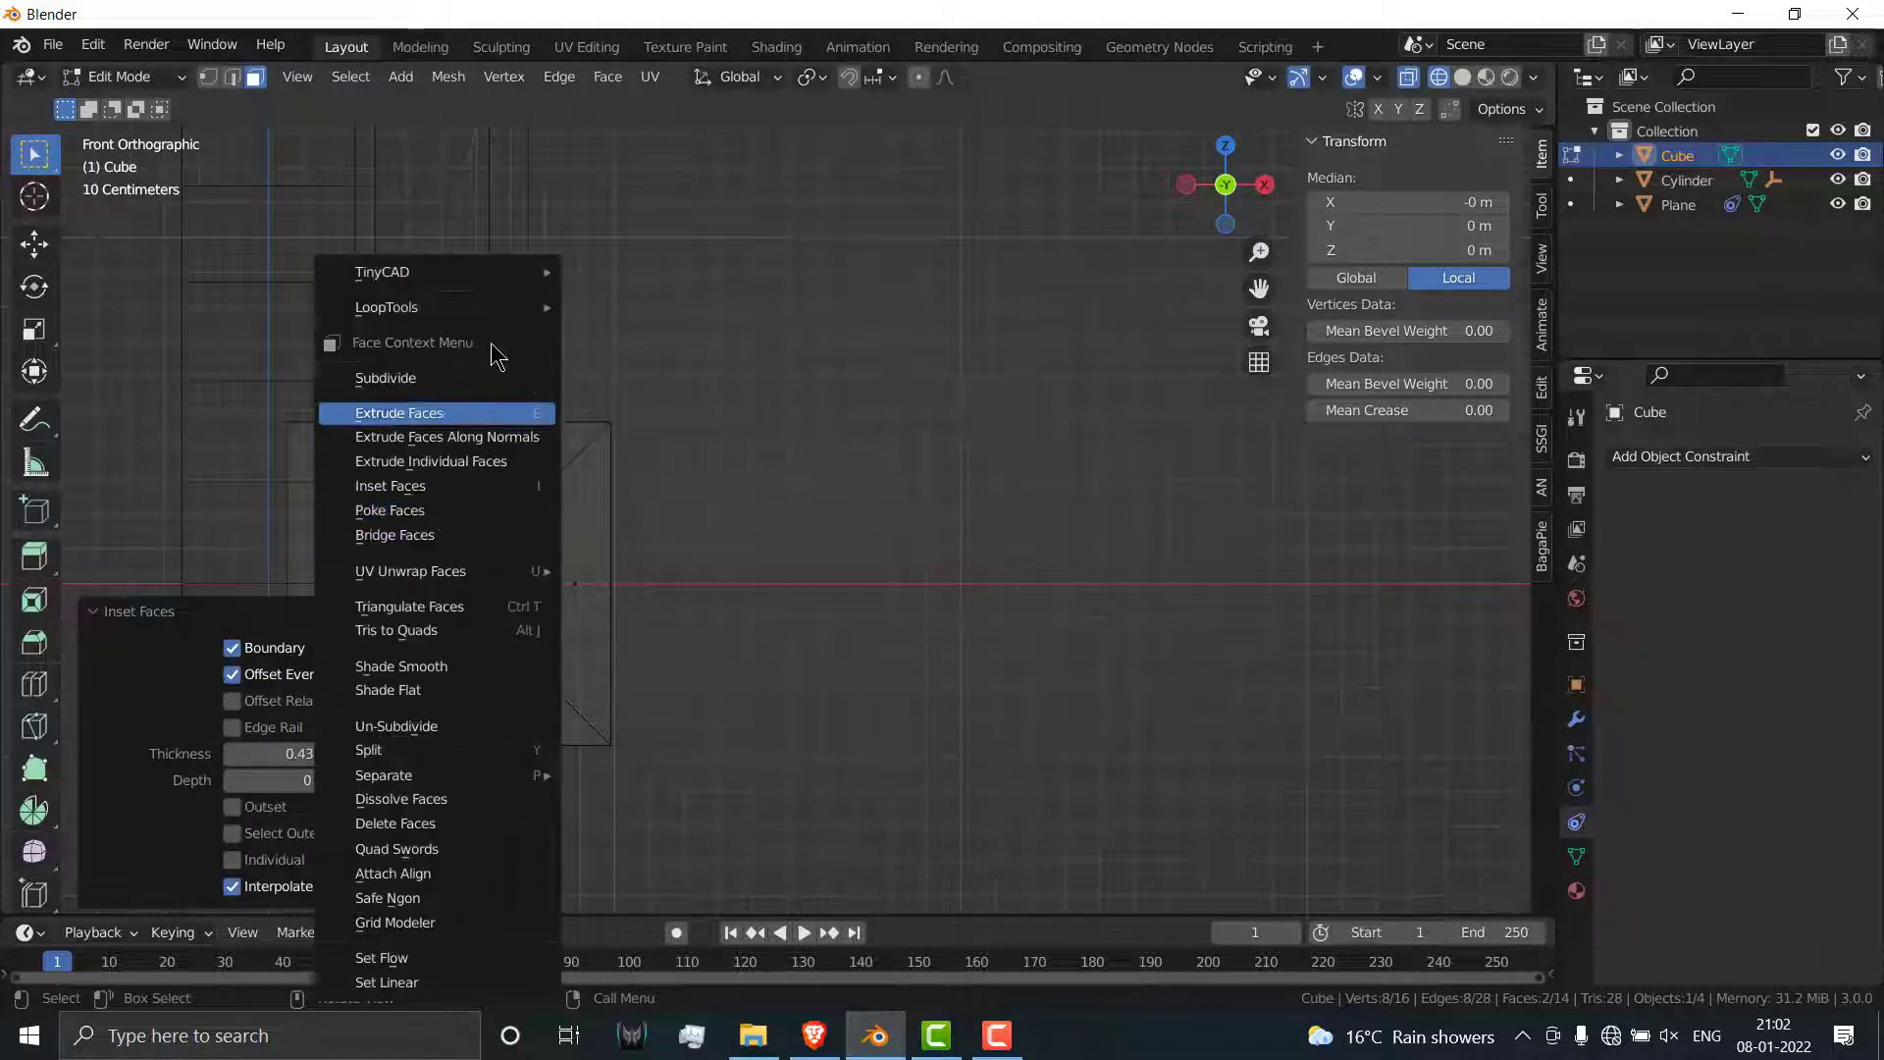
mouse_move(505, 310)
left_click(608, 307)
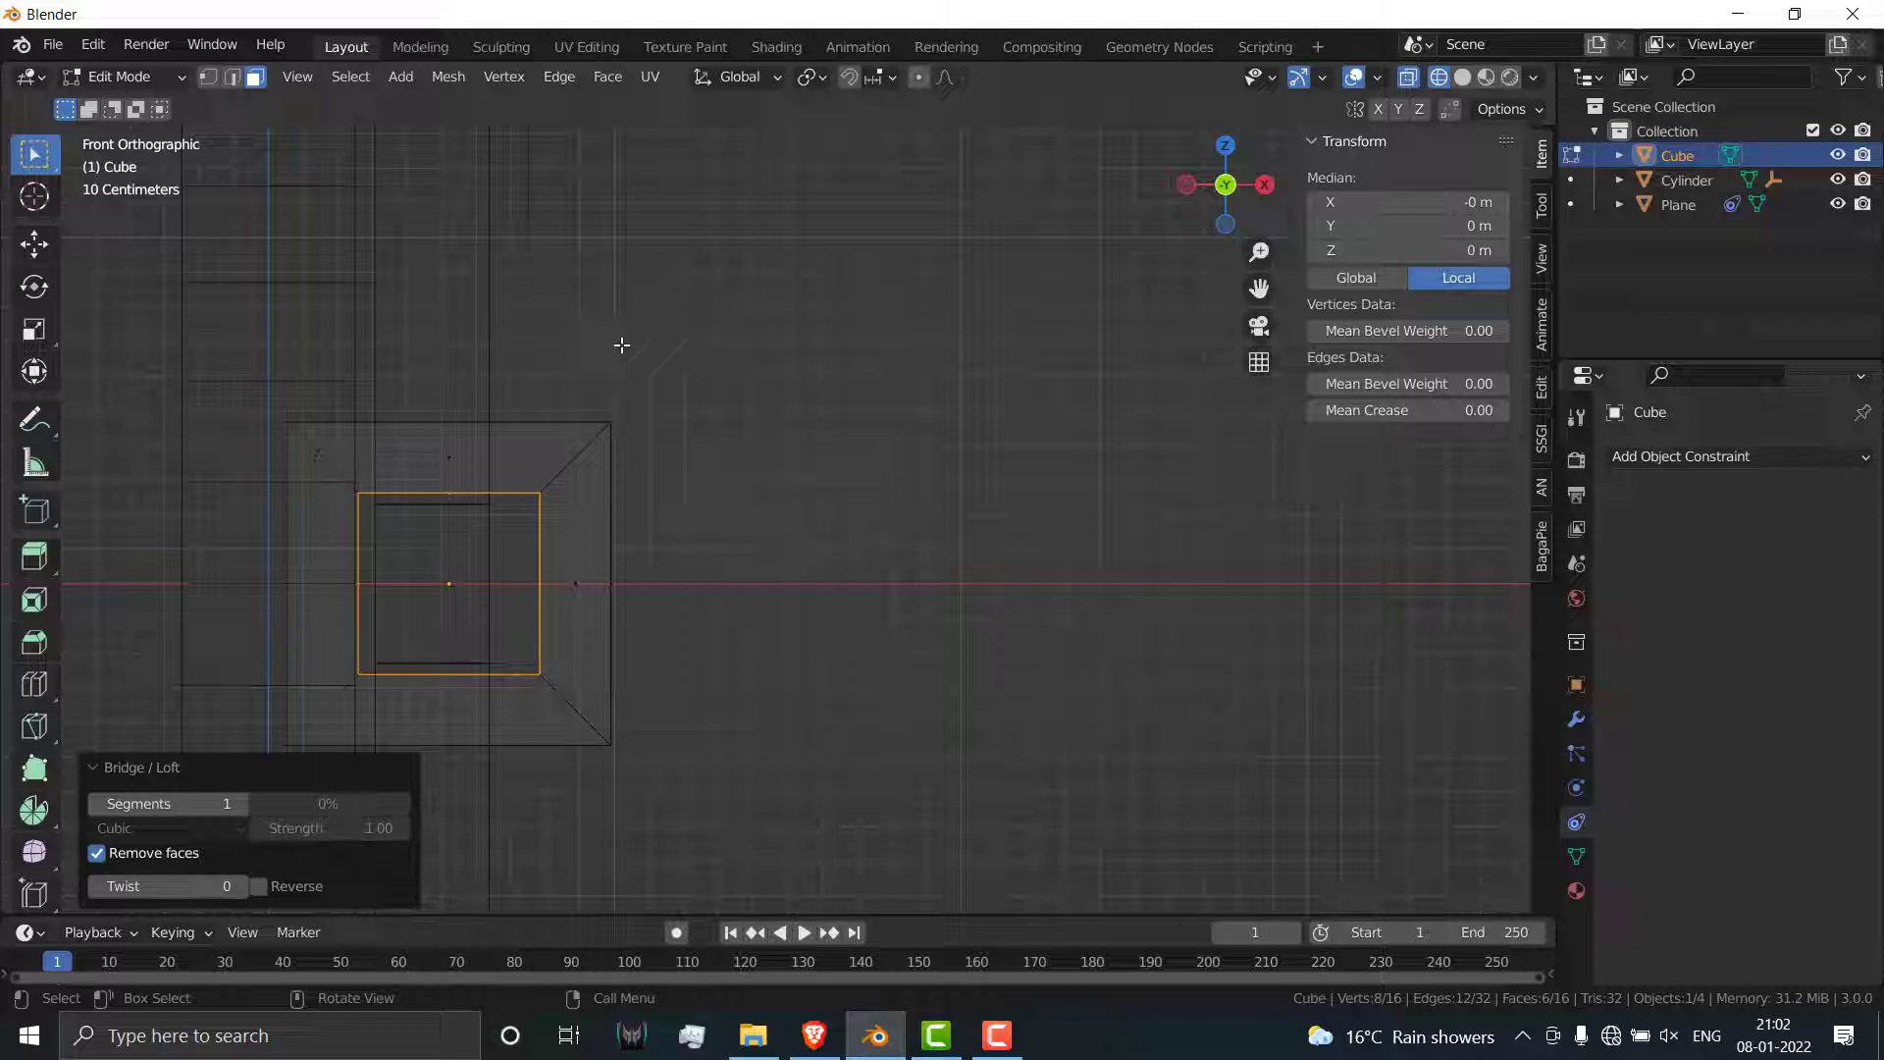
key("Tab")
scroll(595, 509, "down", 3)
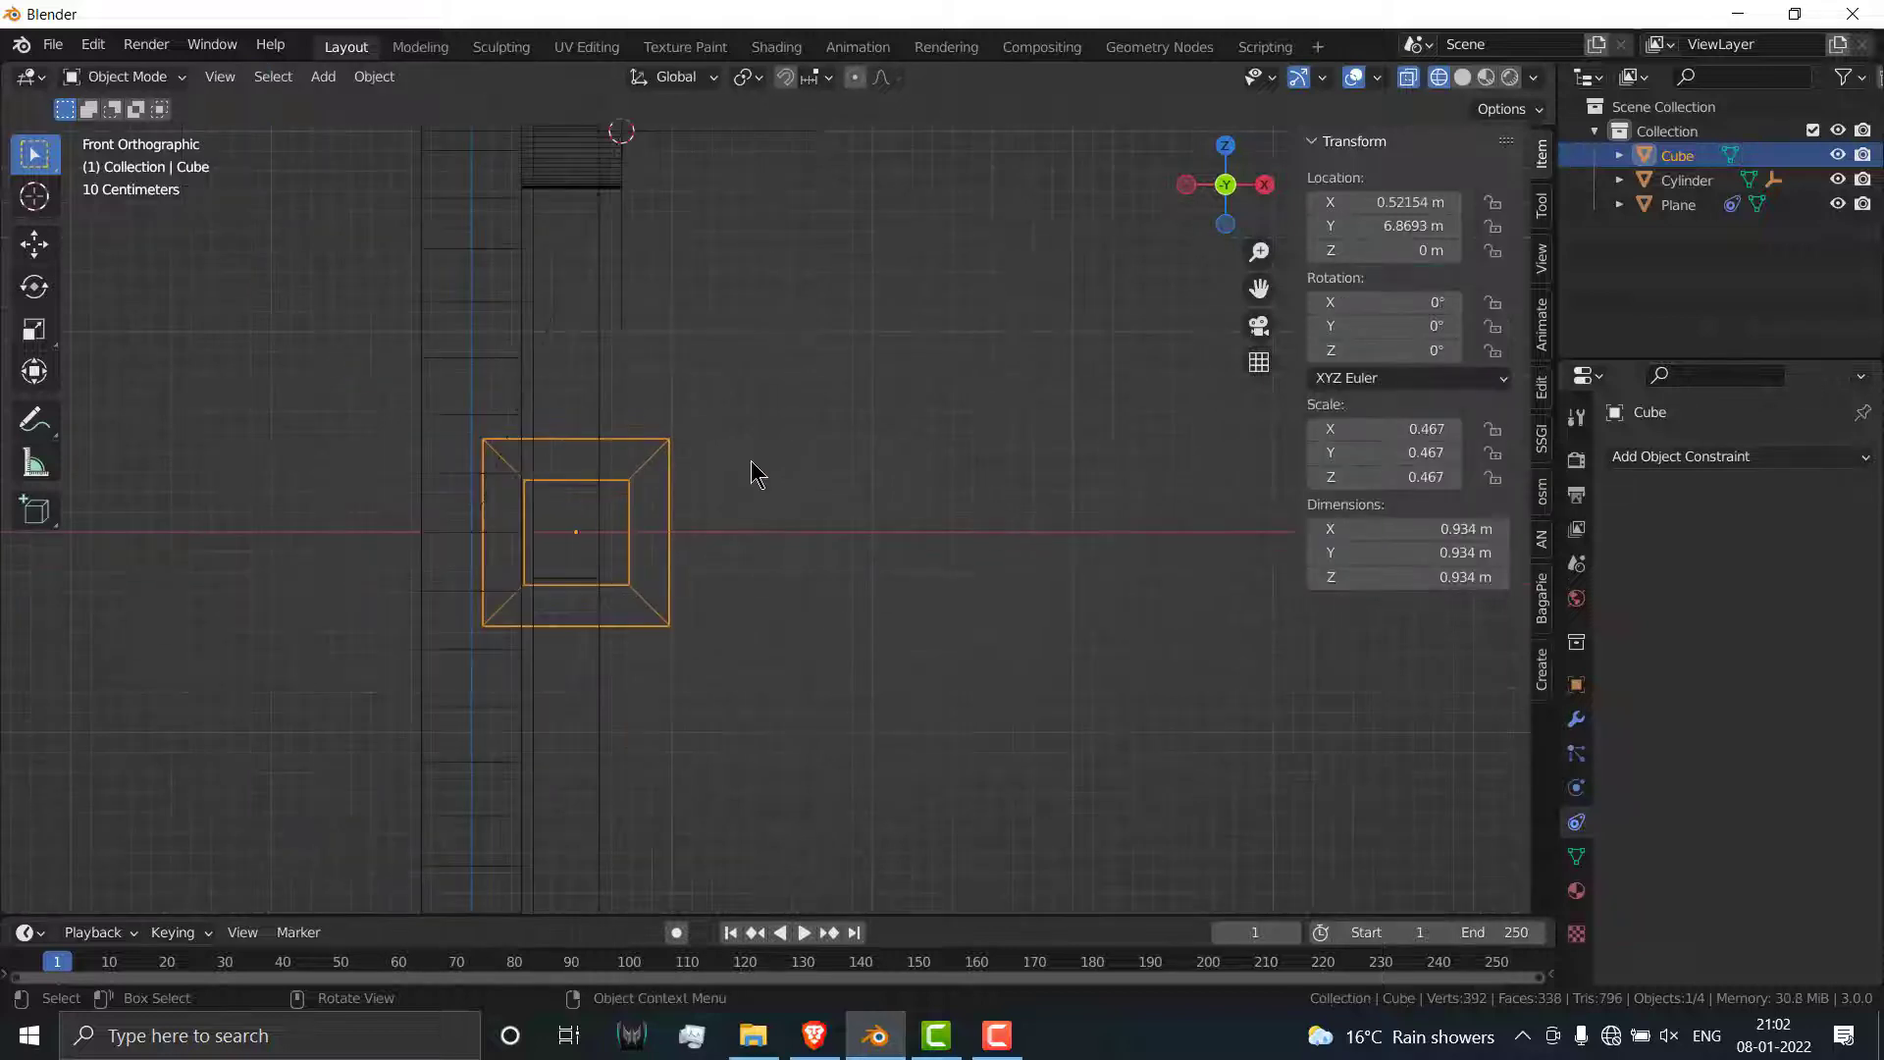
Step: Filter the Preferences Add-ons list by 'loo' to check LoopTools
left_click(94, 44)
left_click(199, 404)
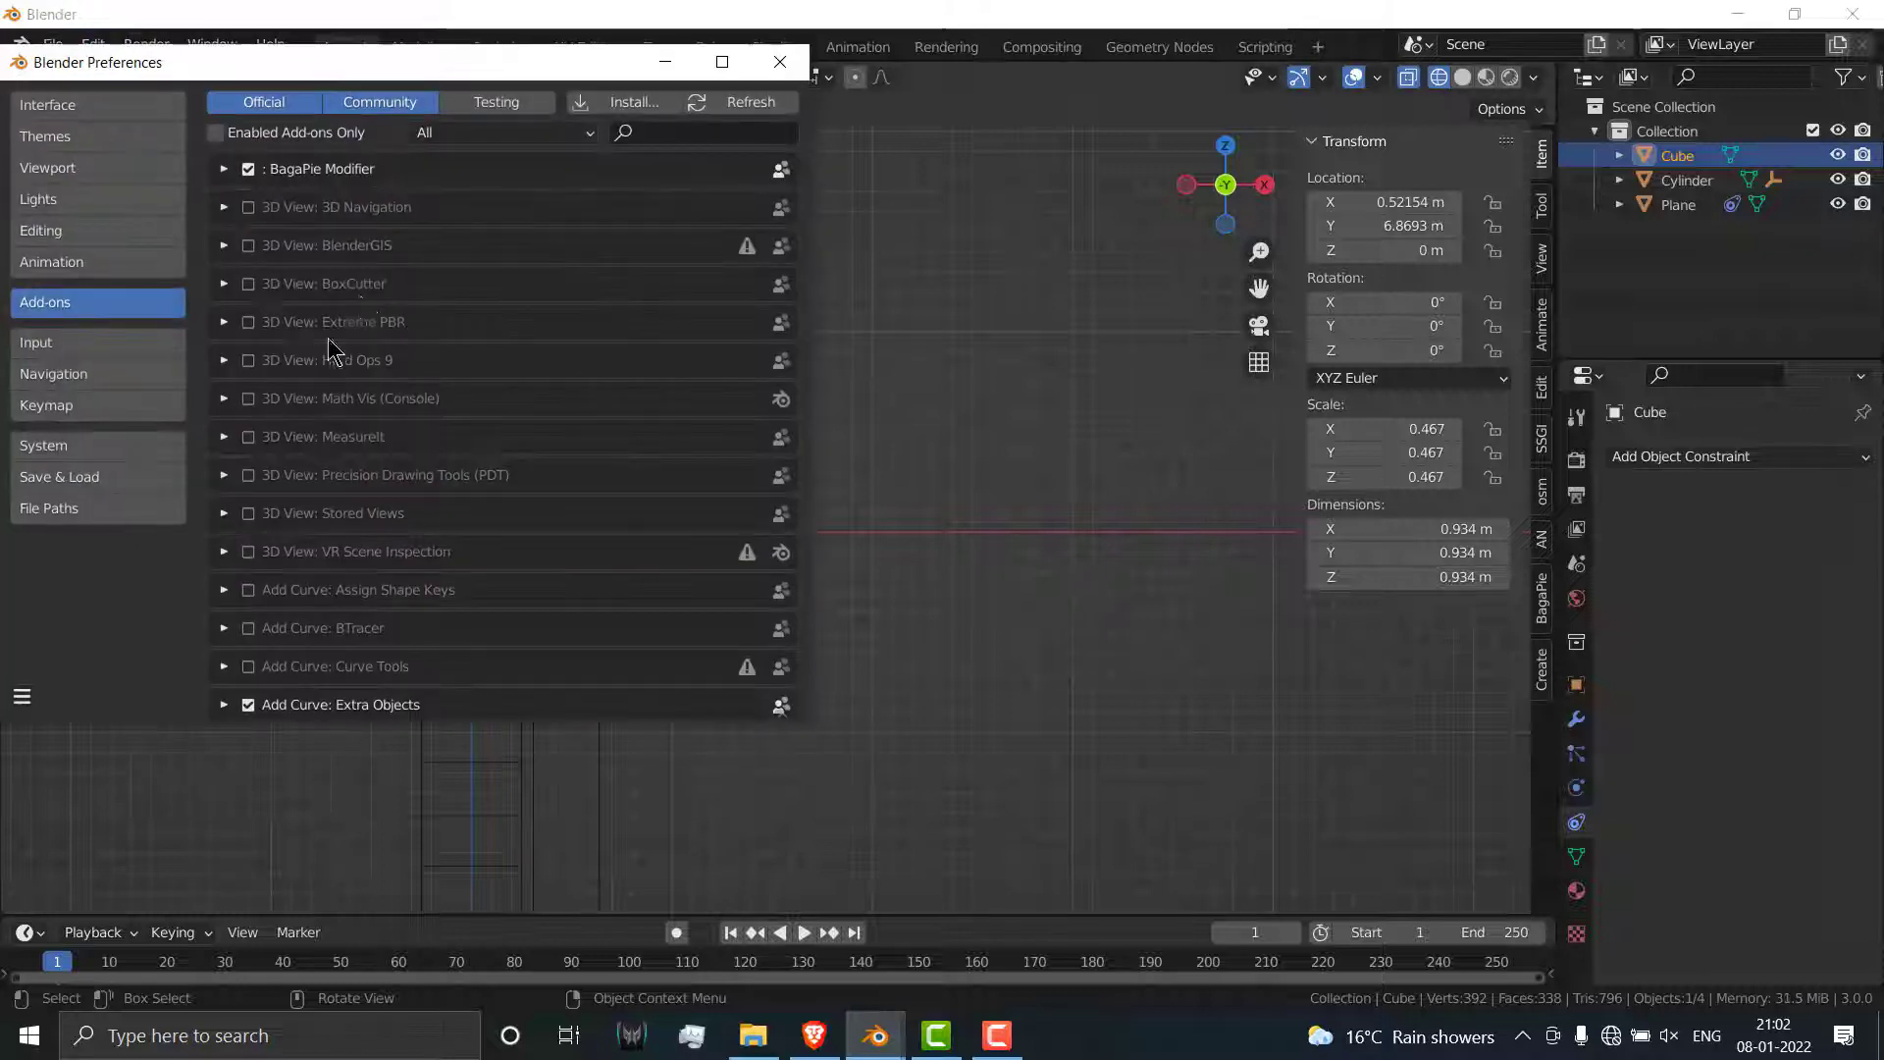
left_click(634, 138)
type("loo")
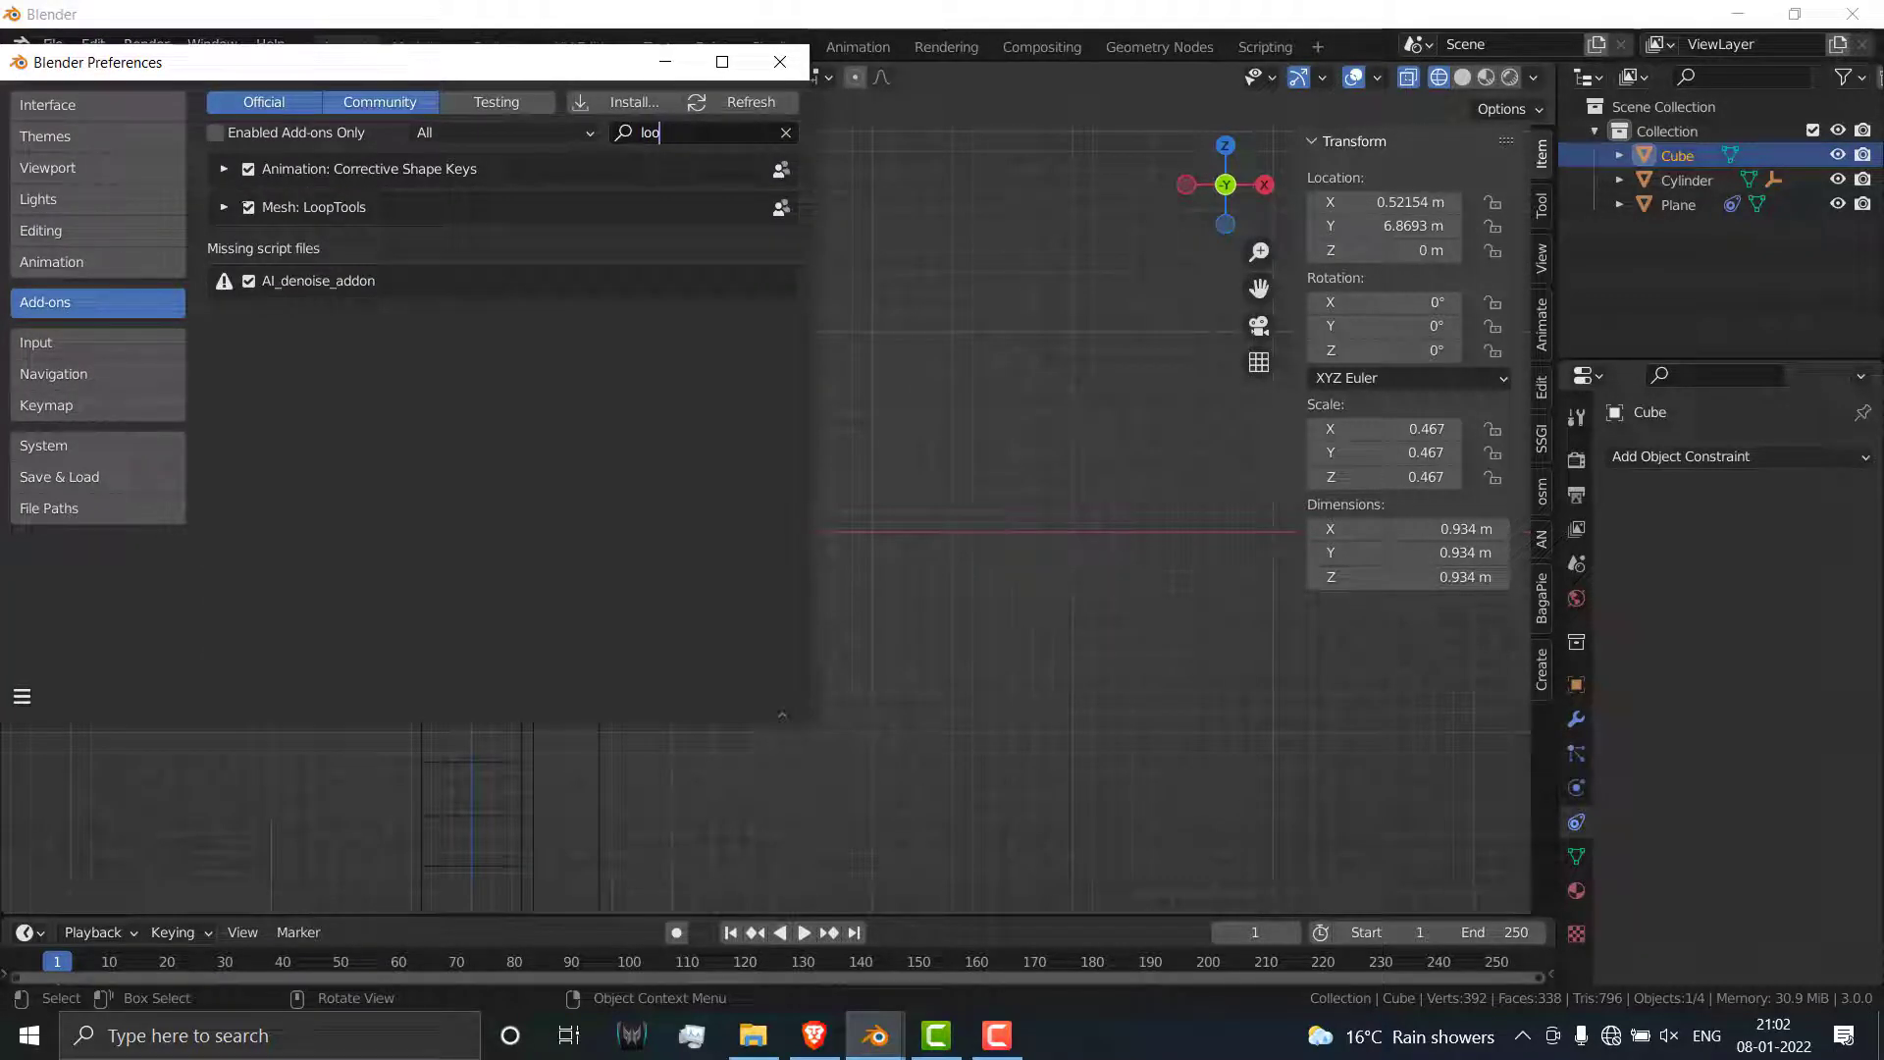
Step: Return to solid shading and slide the original cube along Y to 4.6777 m
left_click(780, 62)
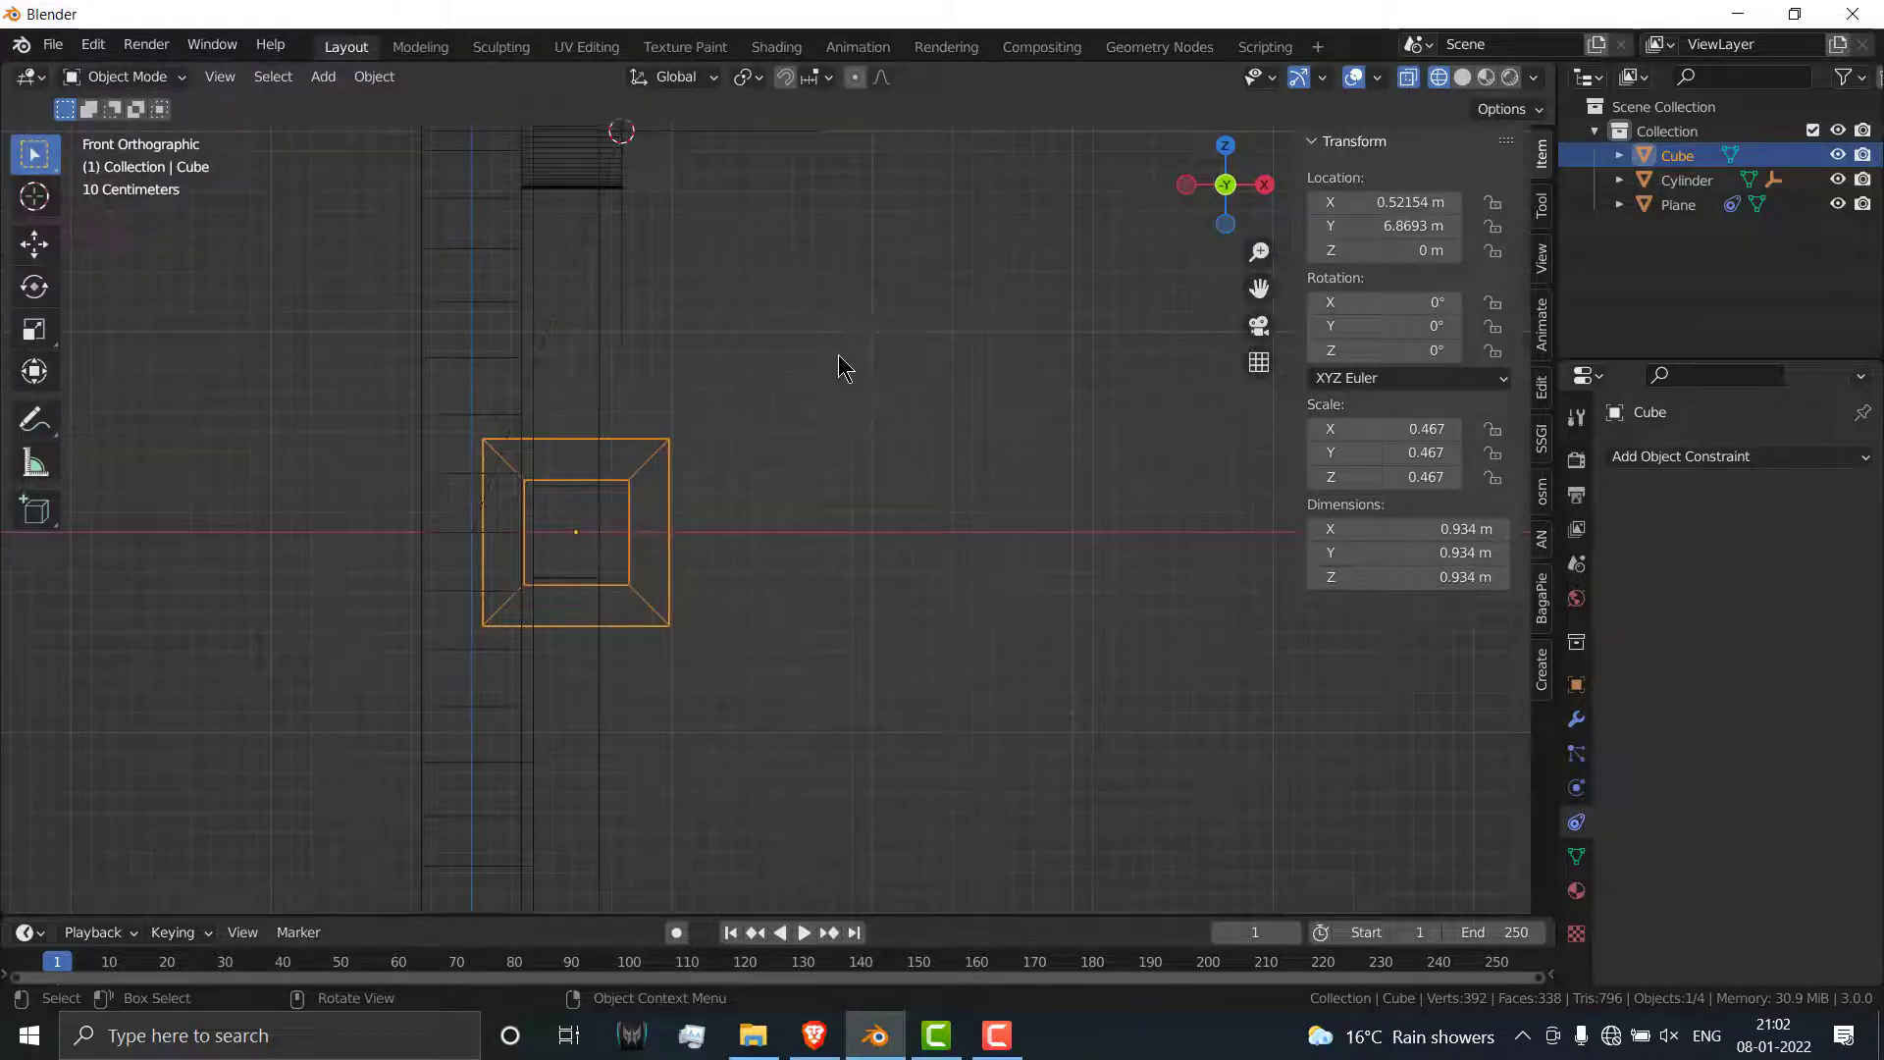
middle_click_drag(841, 366, 546, 368)
key("Tab")
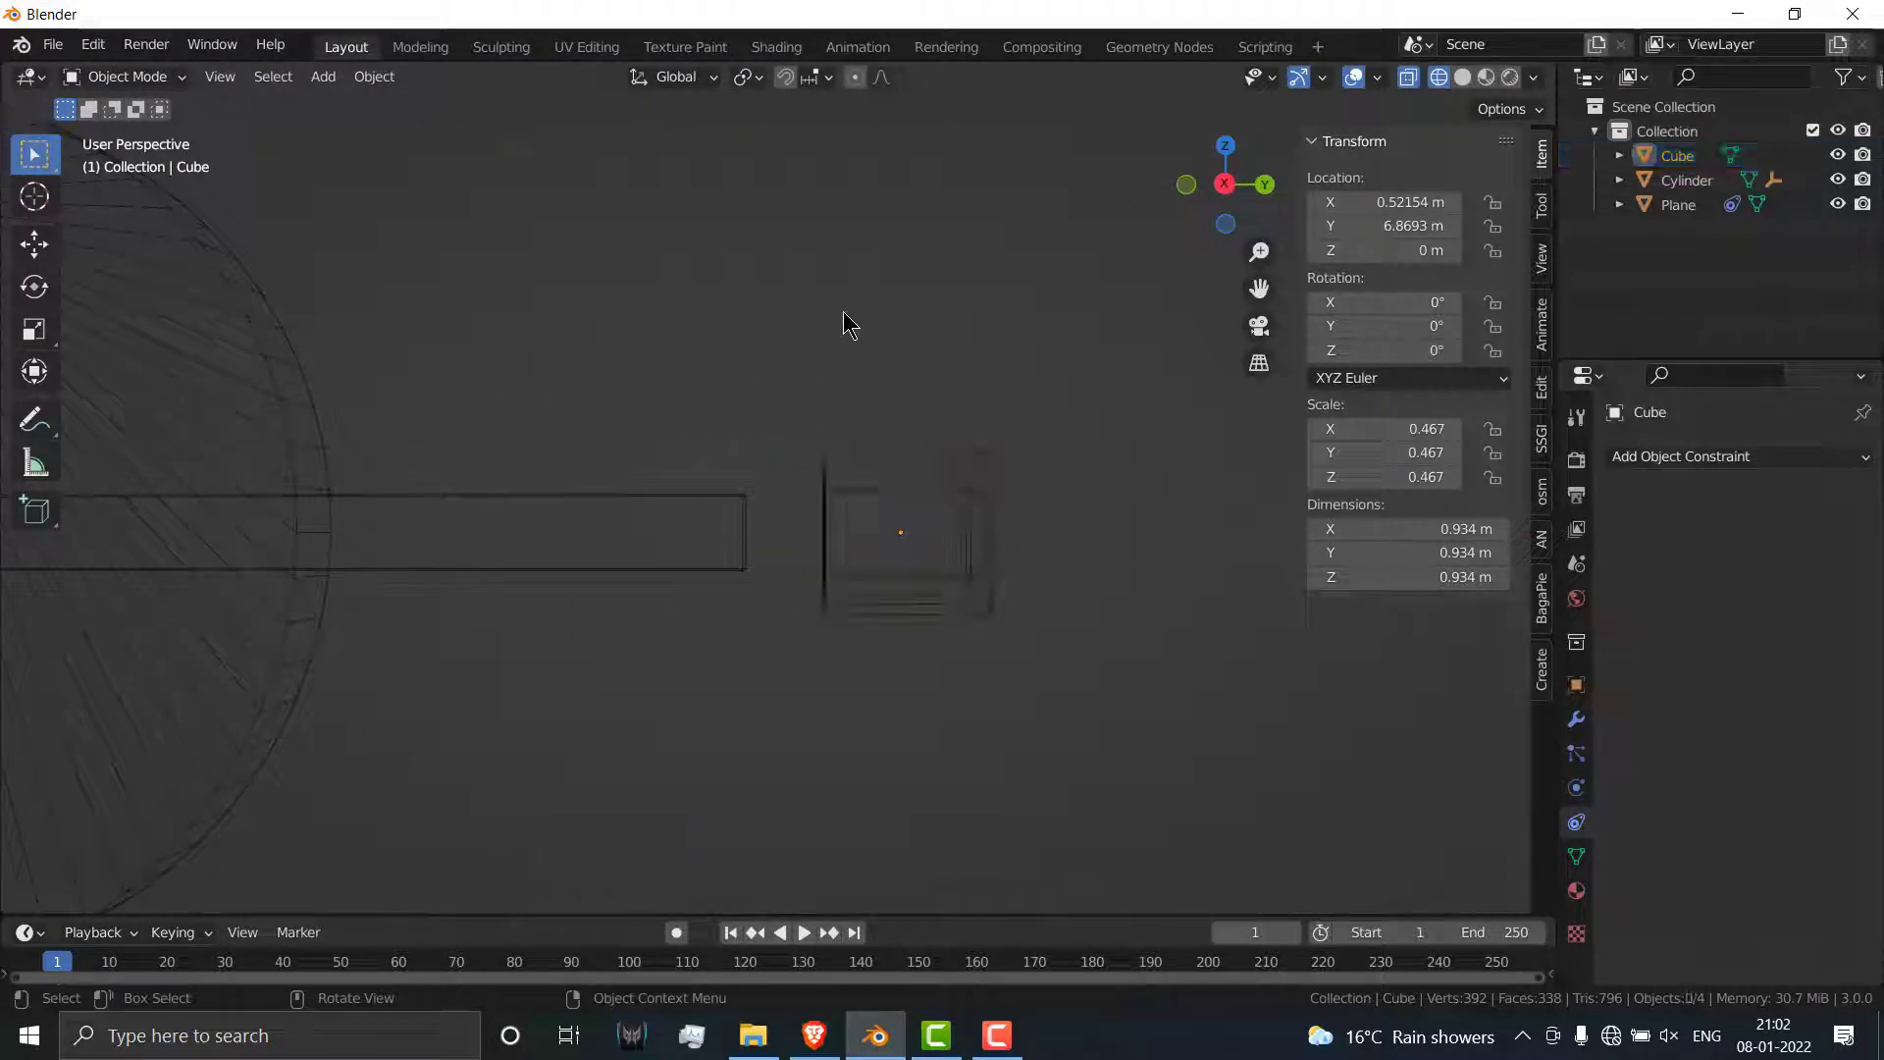
key("Tab")
left_click(901, 418)
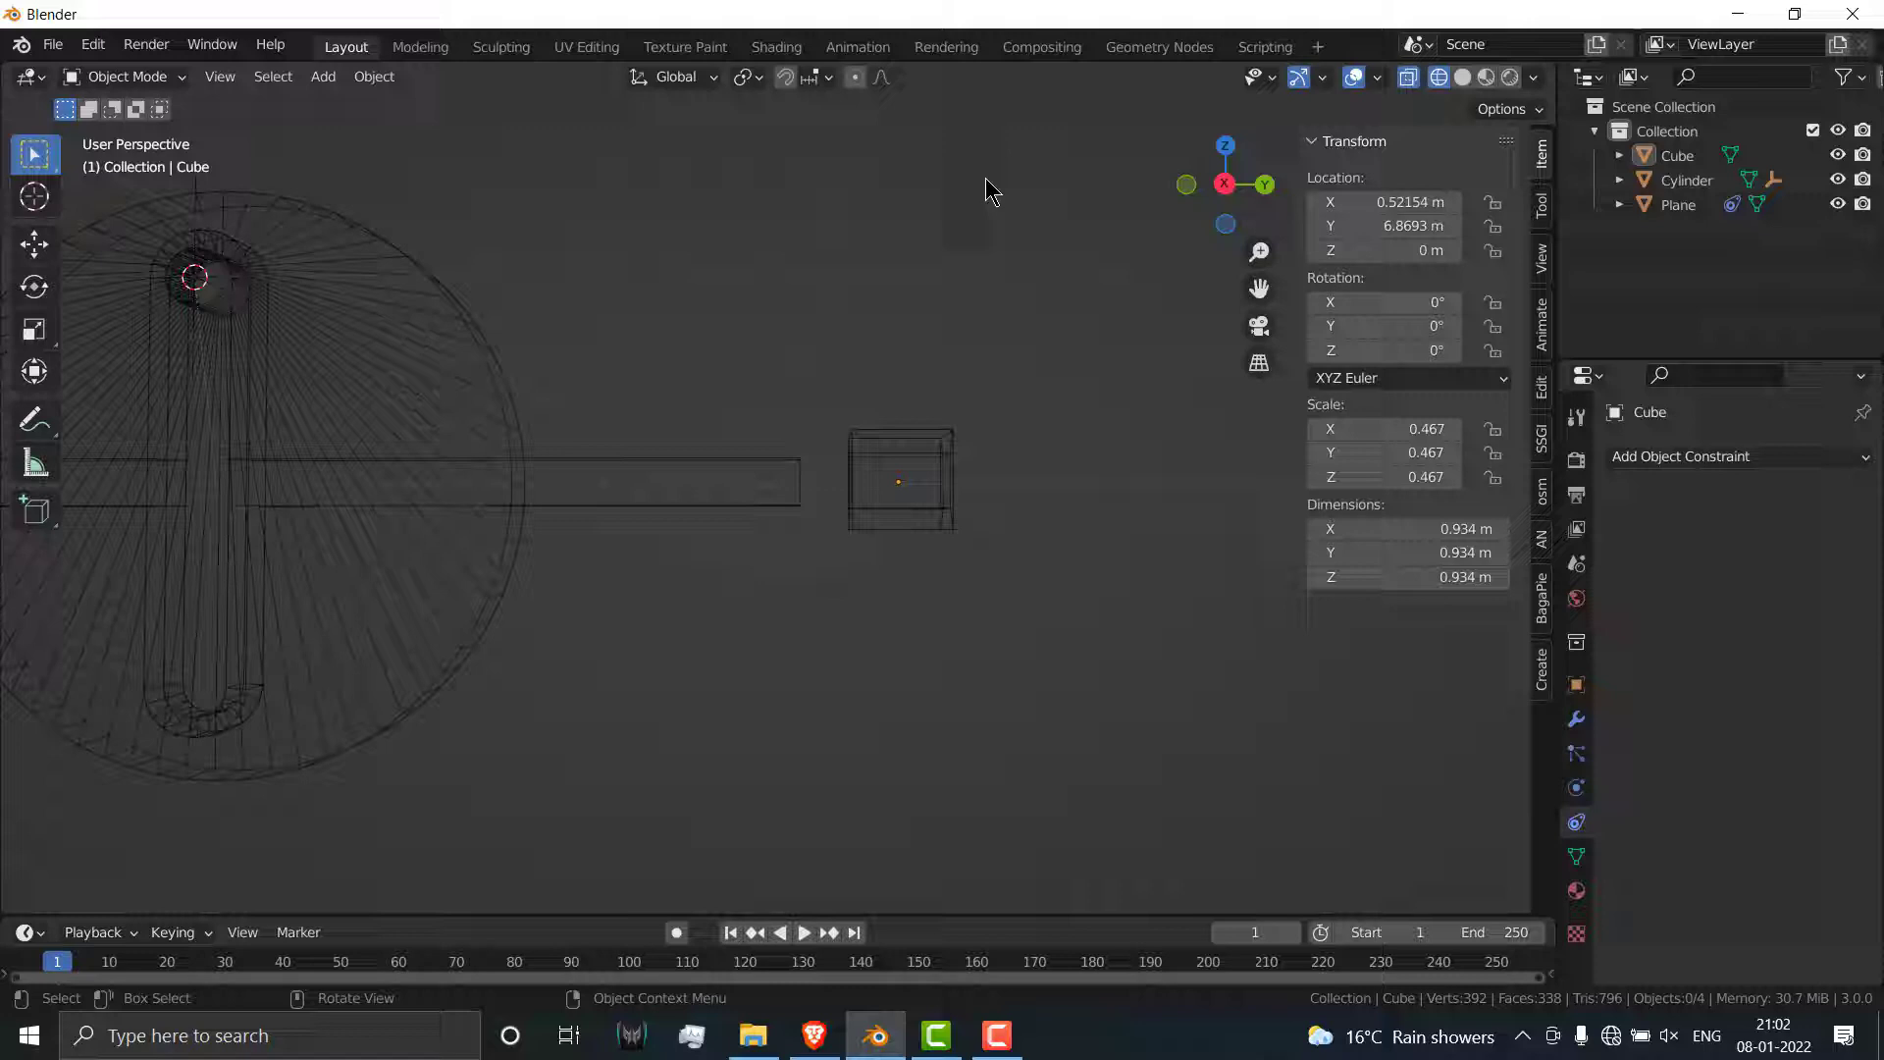
left_click(1462, 77)
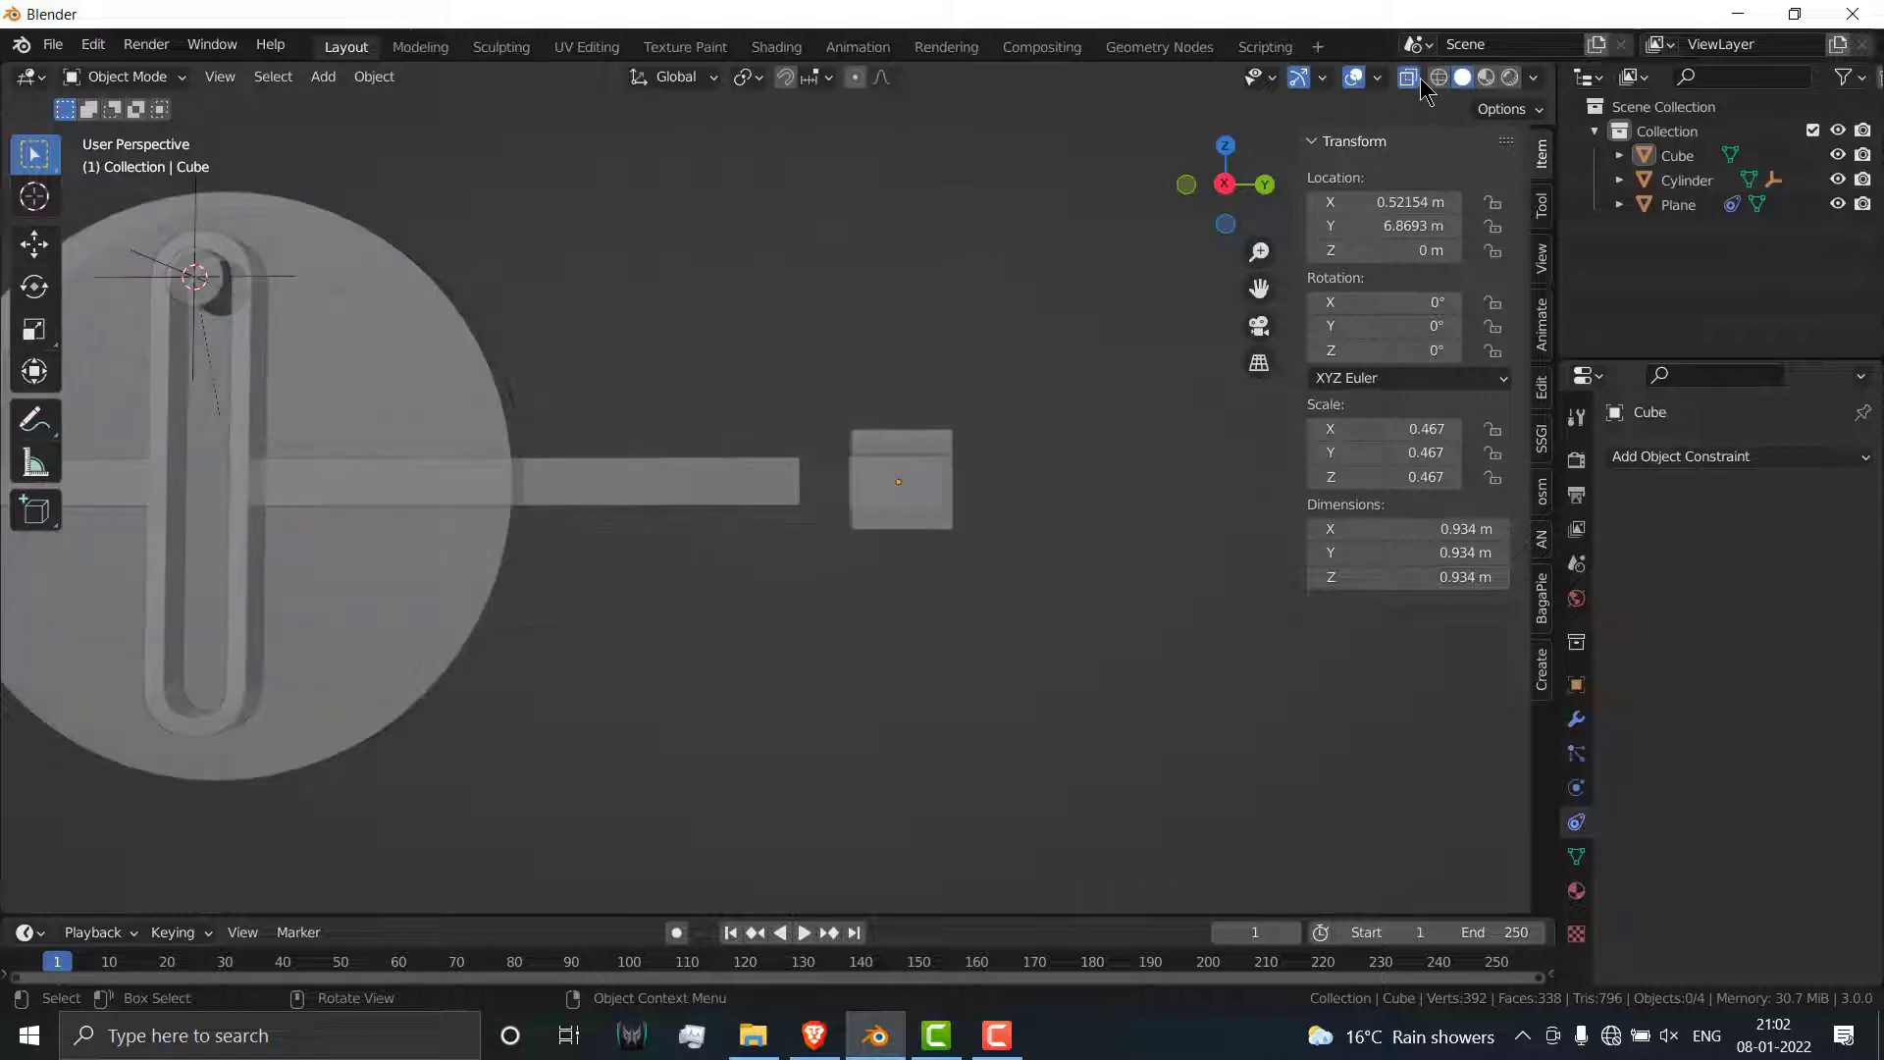
left_click(890, 502)
key("KP_1")
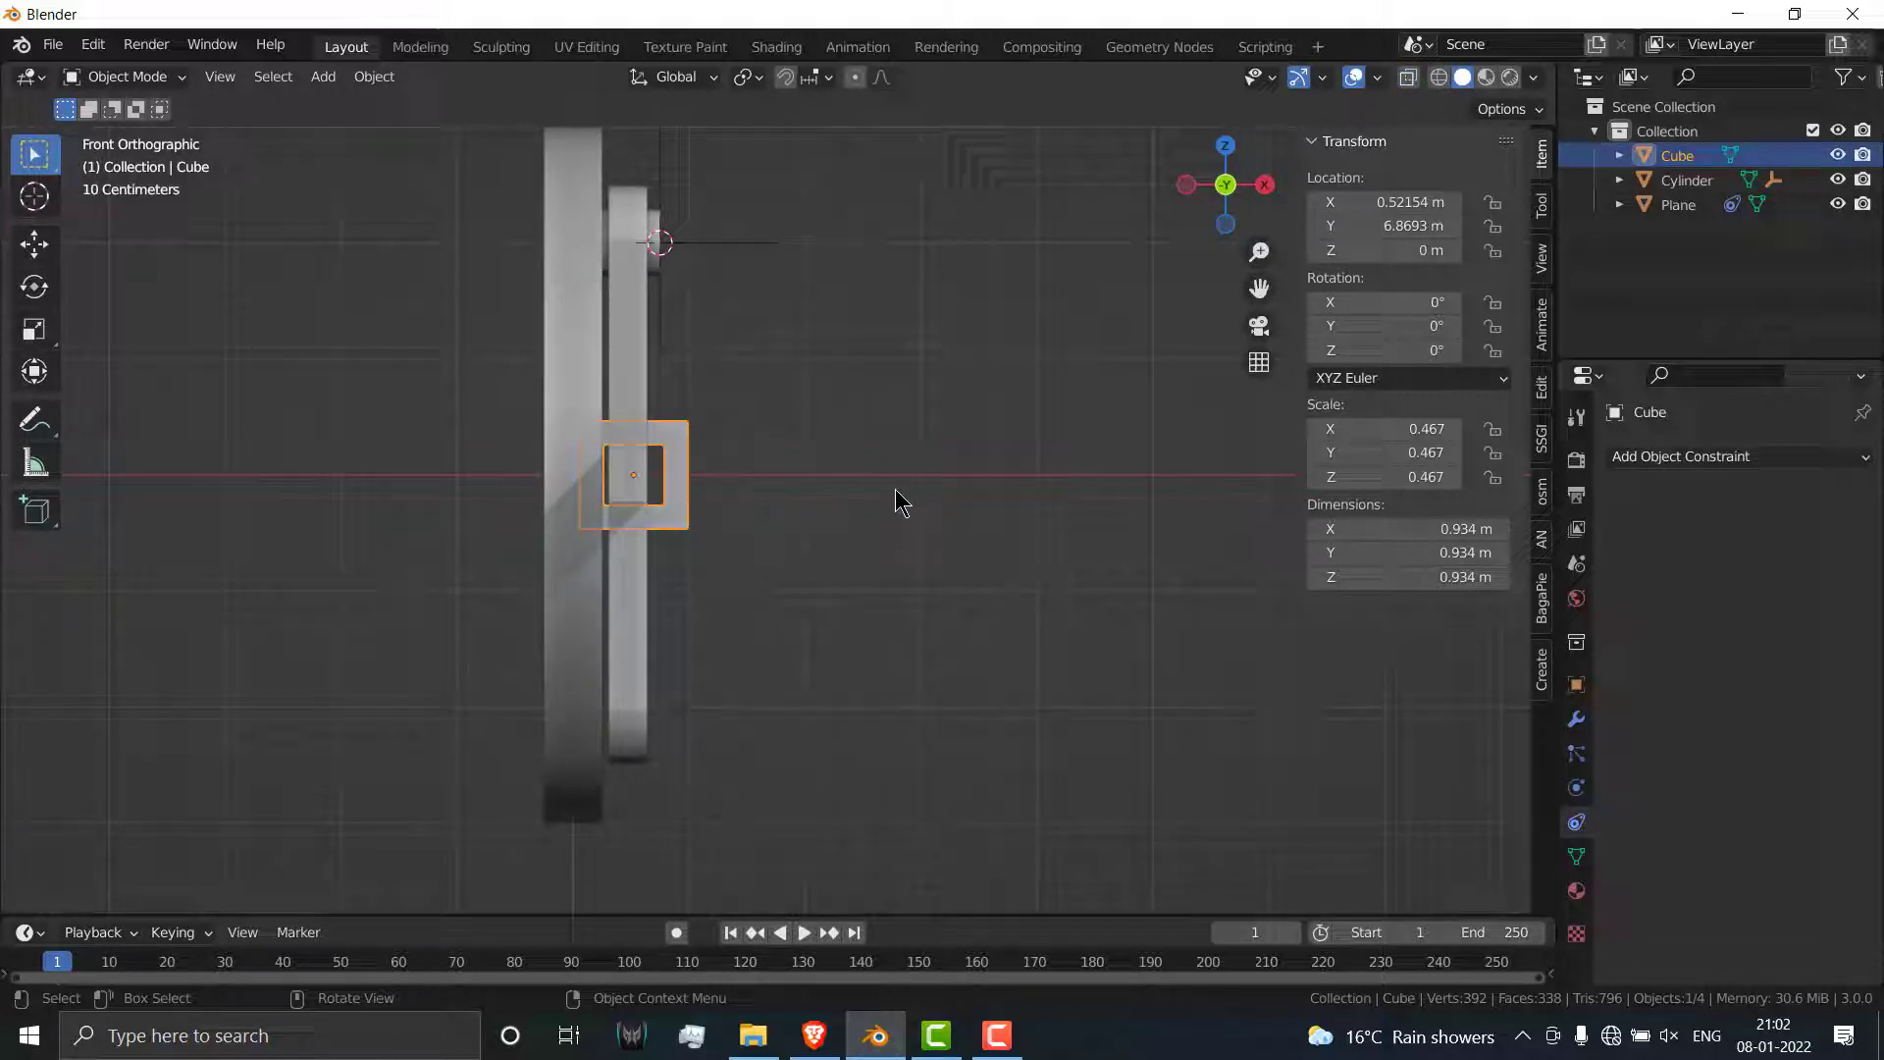
key("KP_3")
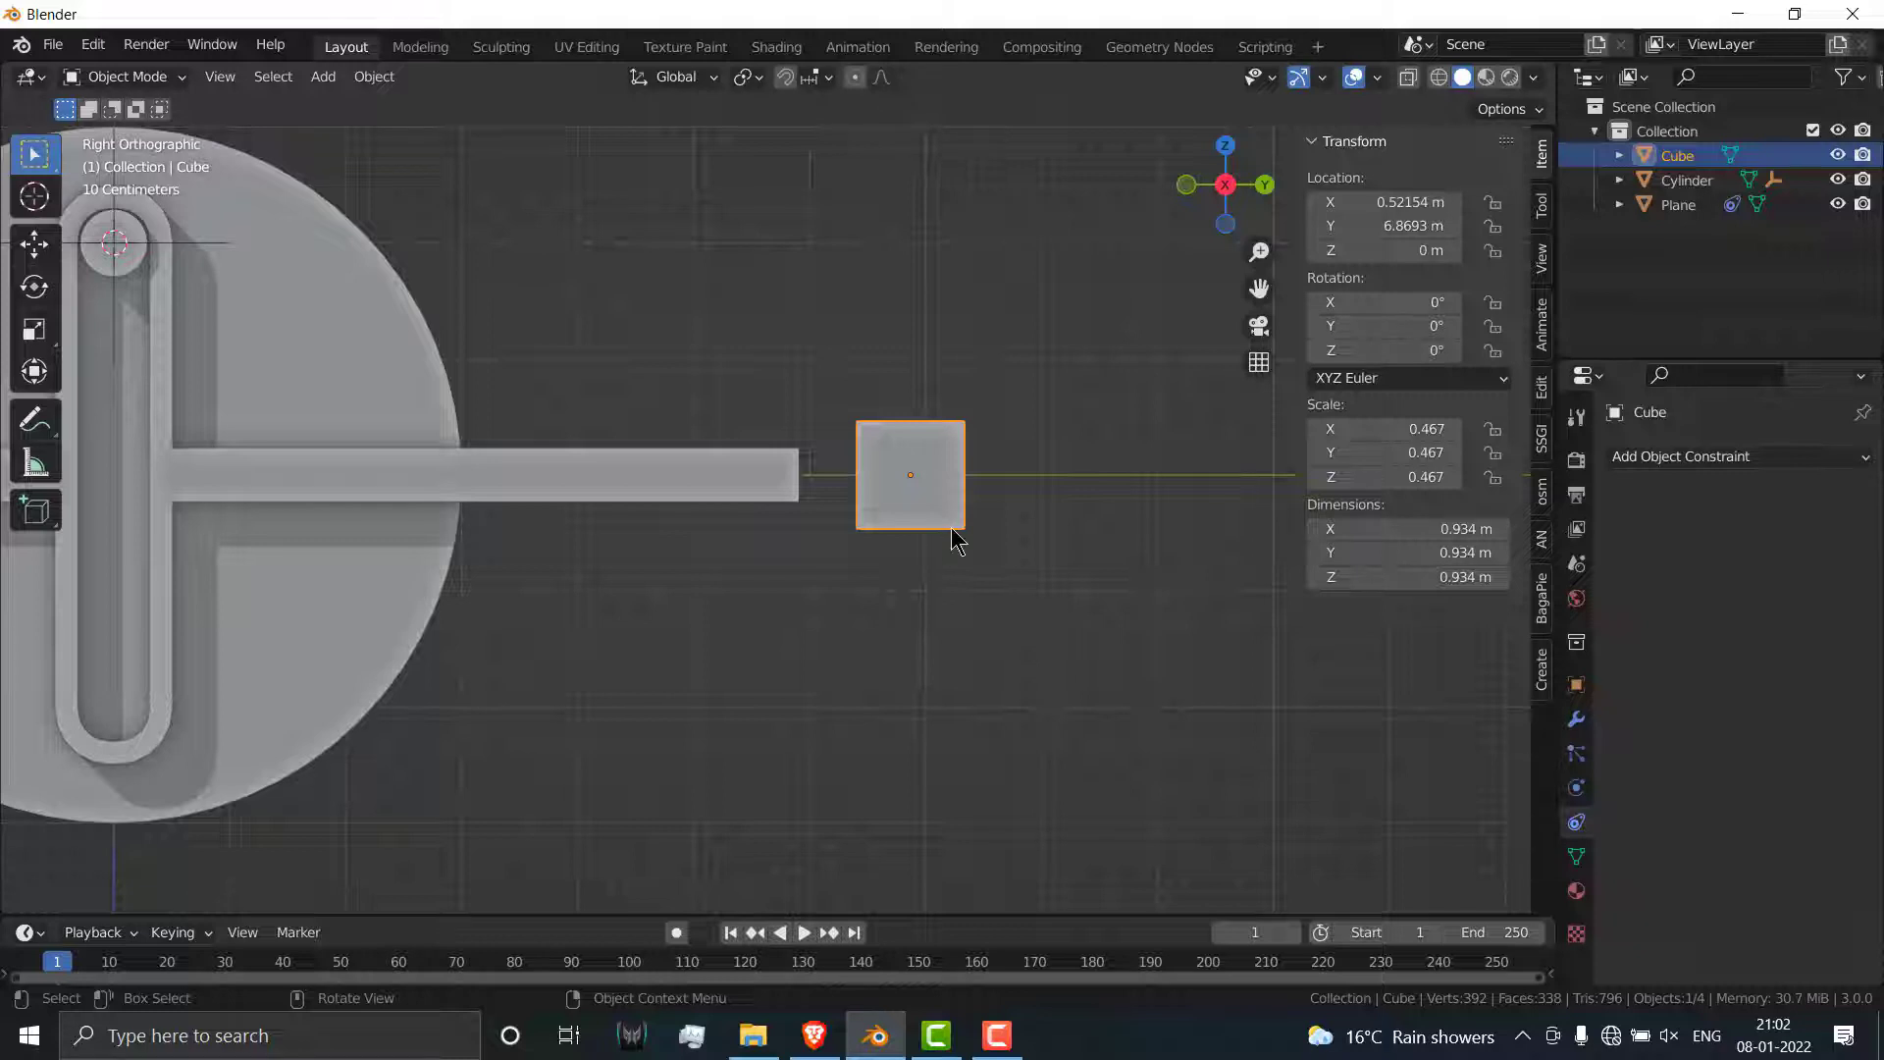
key("g")
key("y")
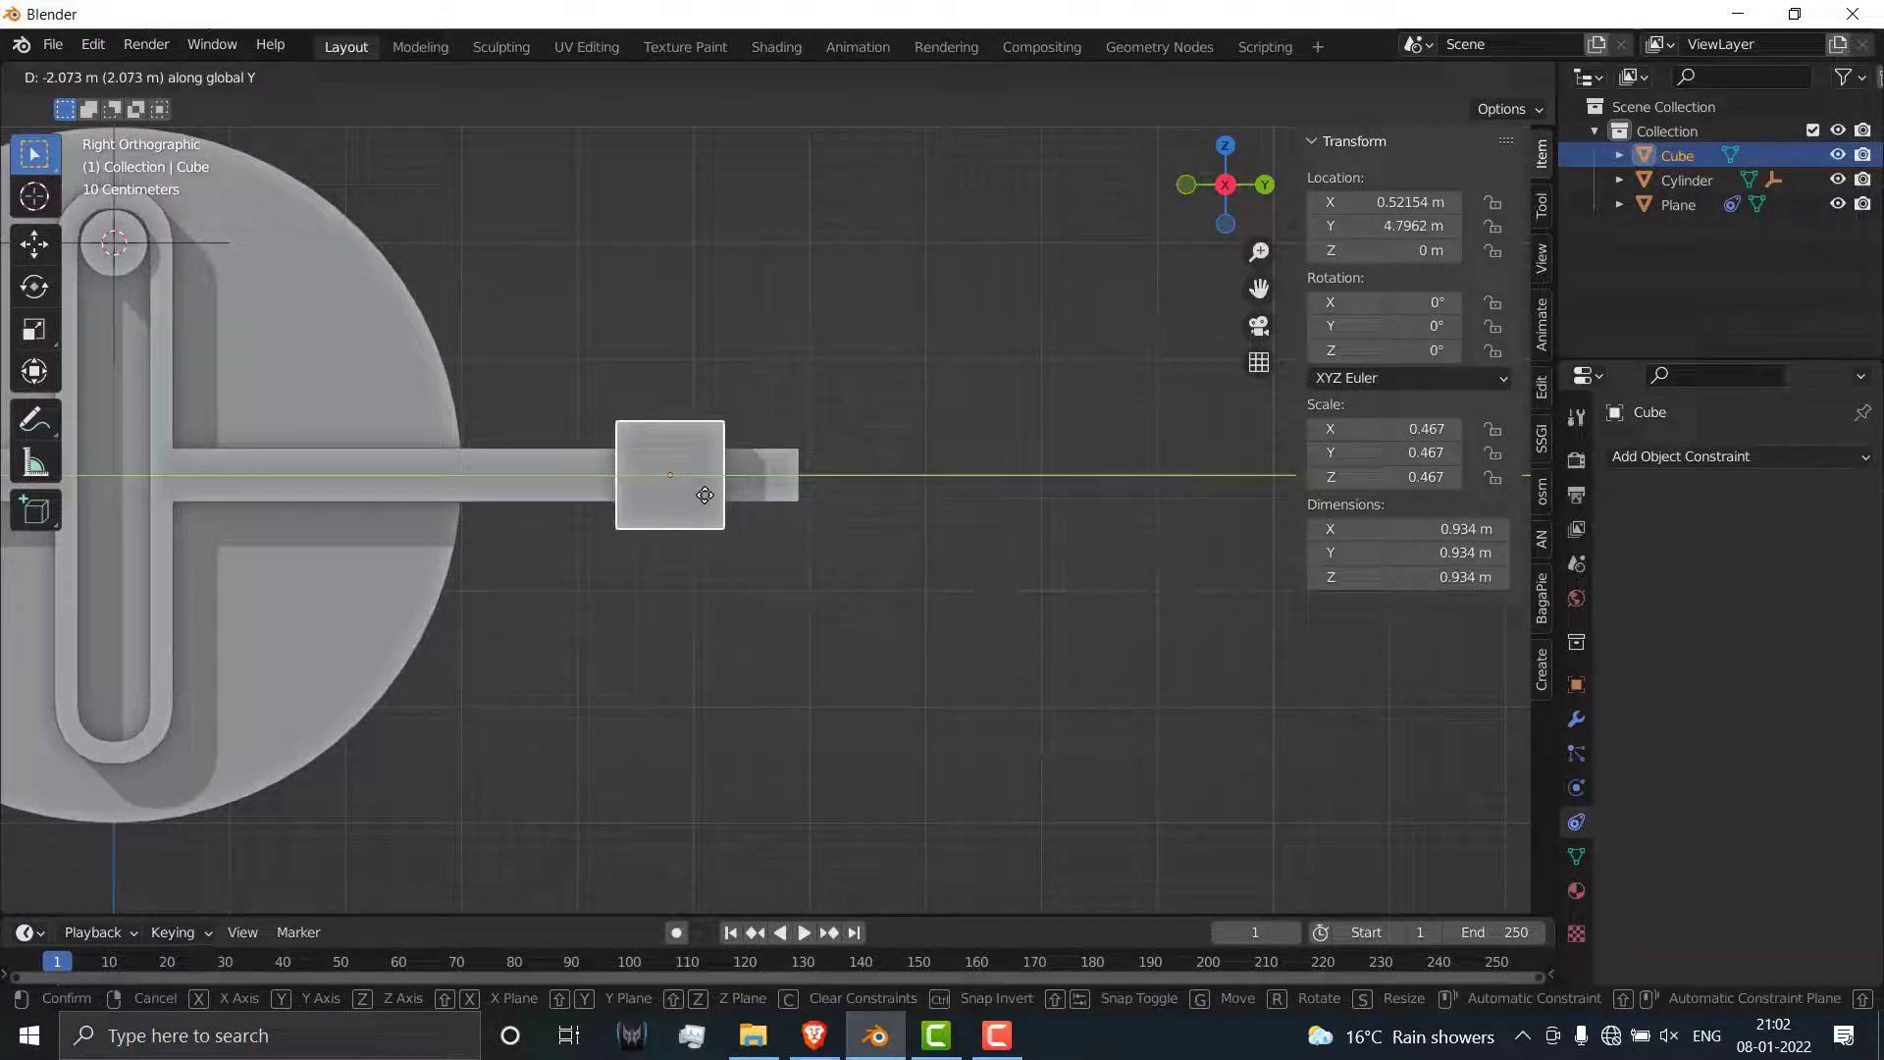
left_click(699, 500)
Step: Duplicate the cube as Cube.001 along Y, placing it at -4.3731 m on the bar's left
scroll(715, 551, "down", 3)
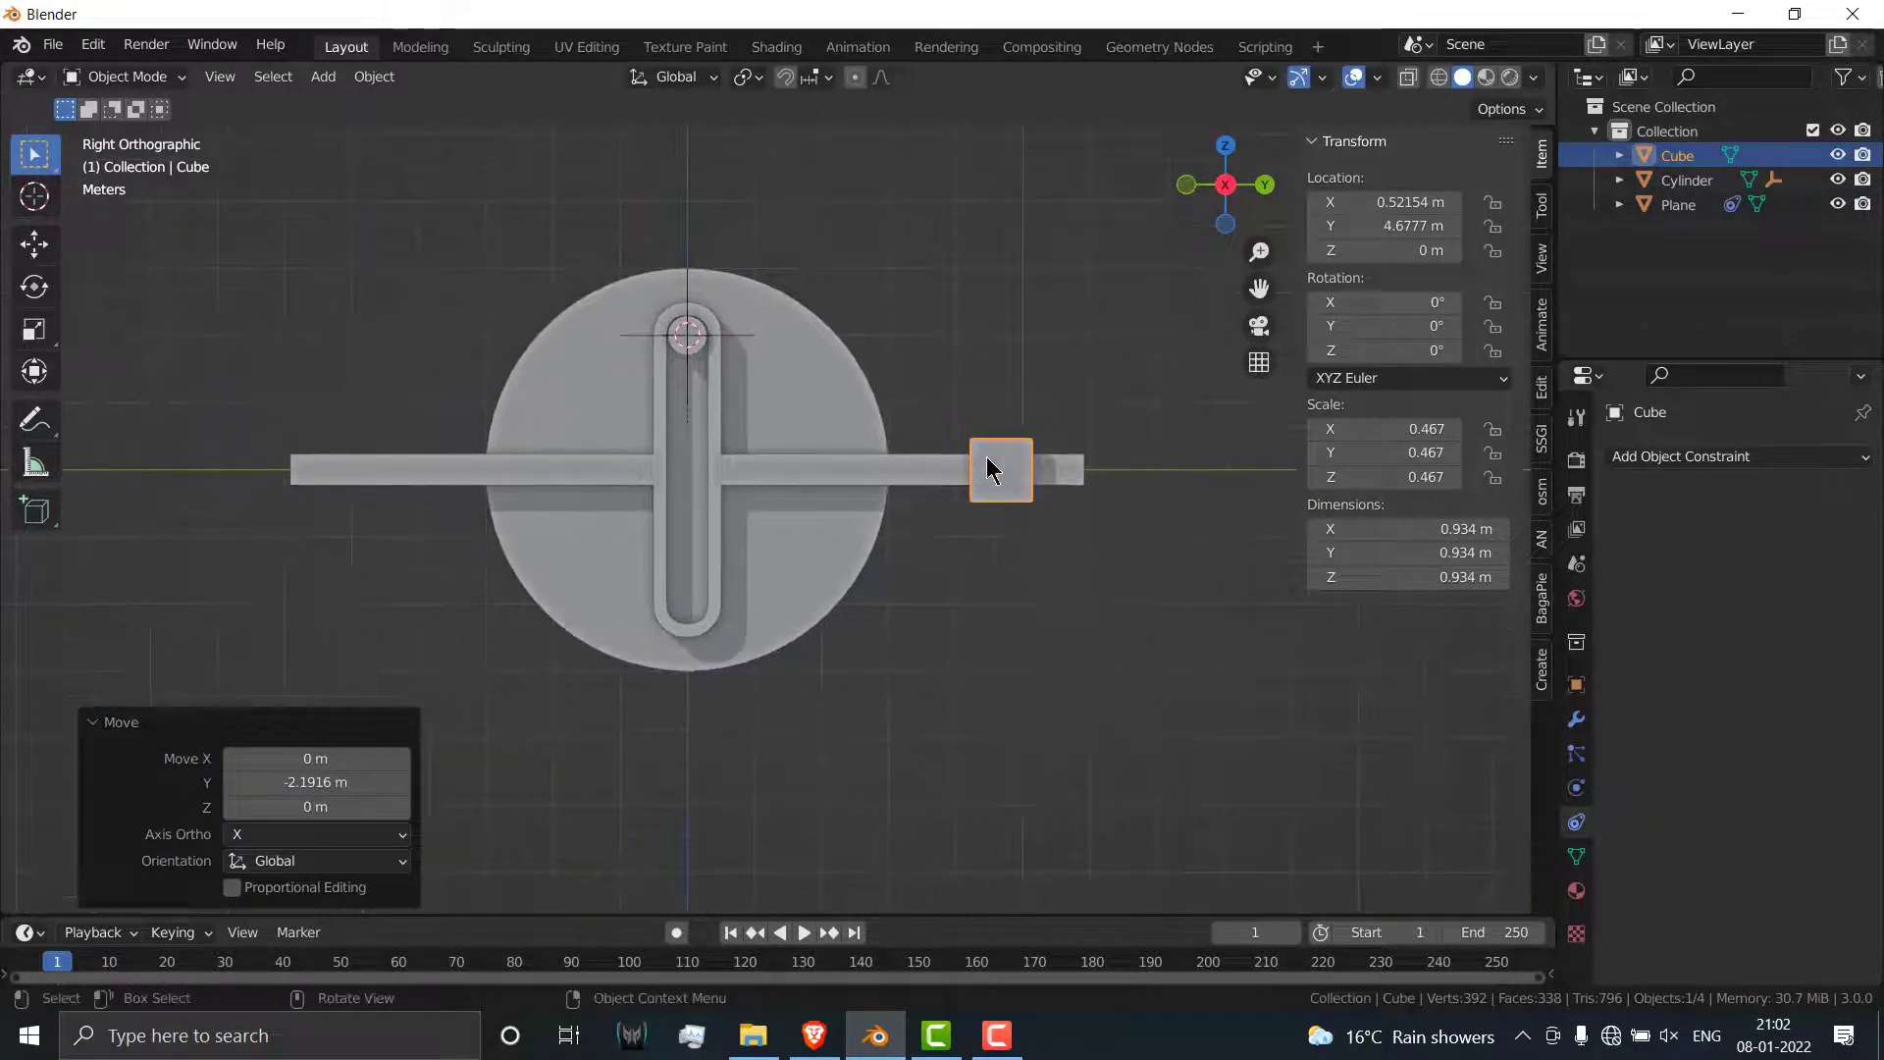
key("shift+d")
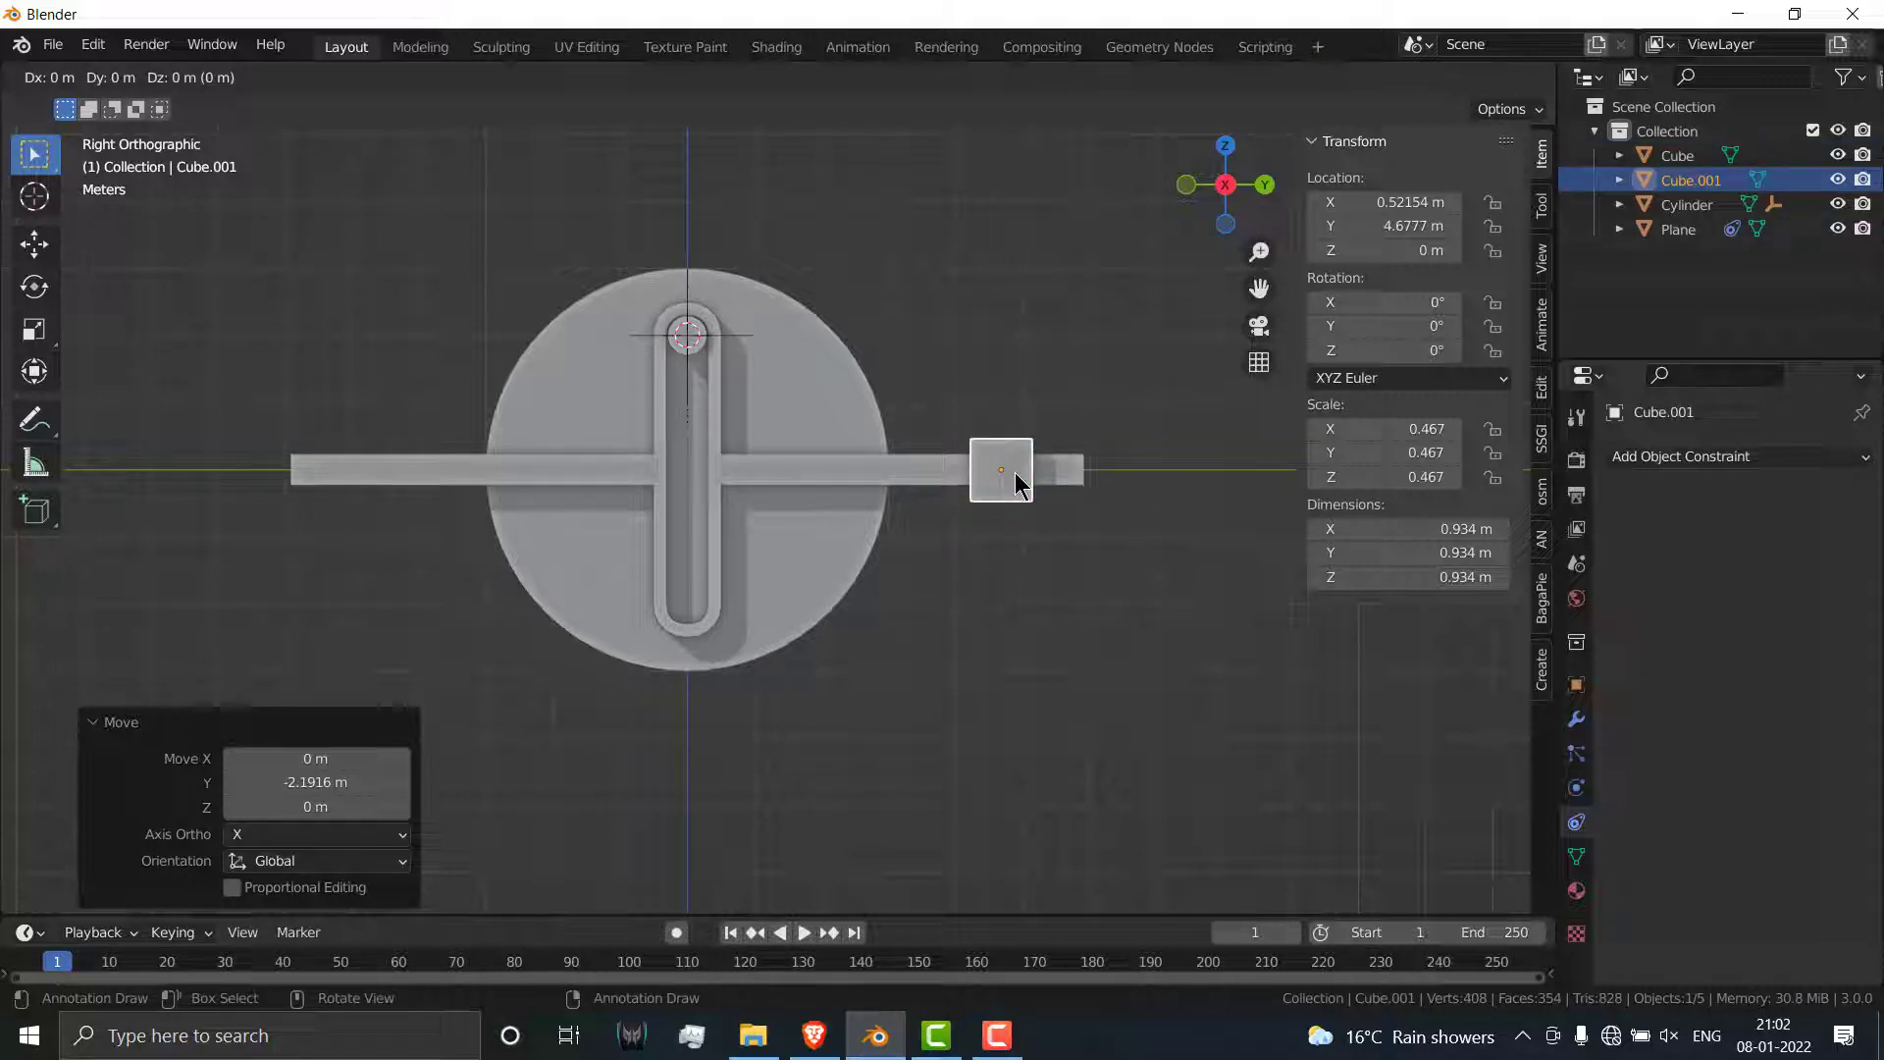
key("y")
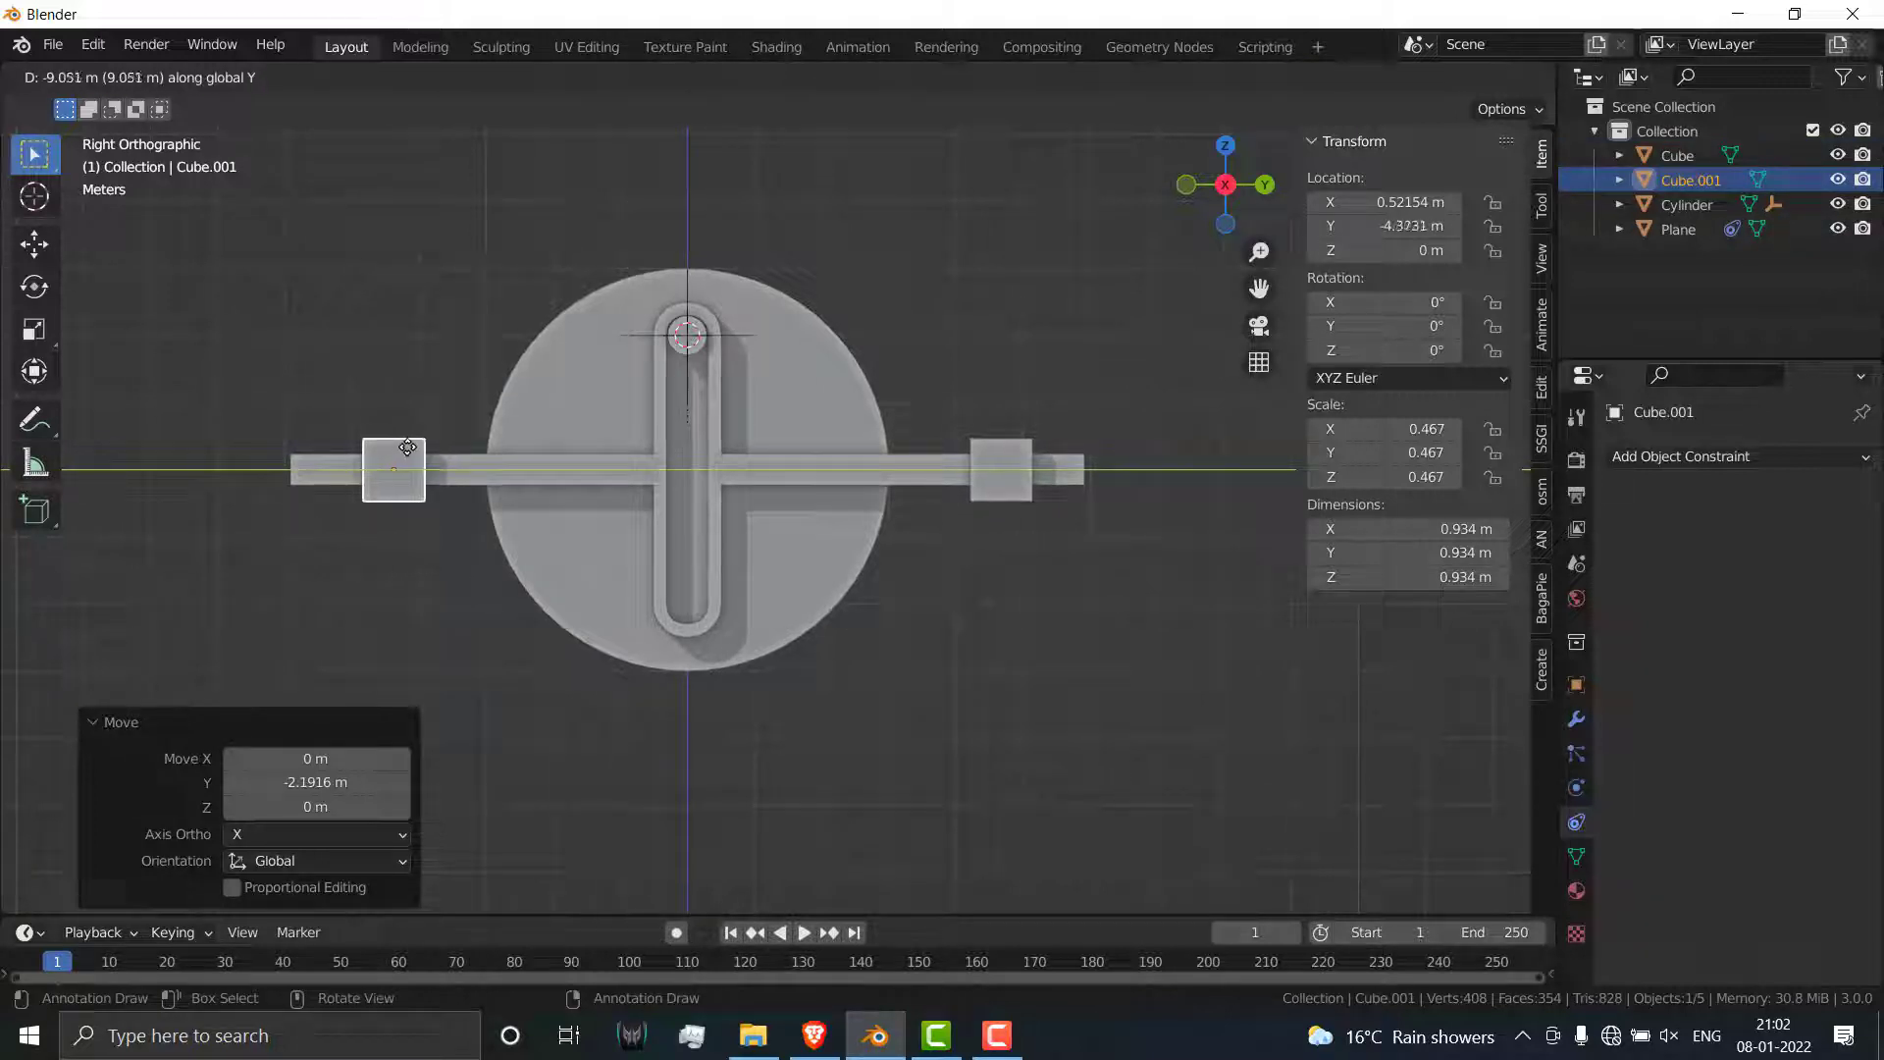
left_click(407, 448)
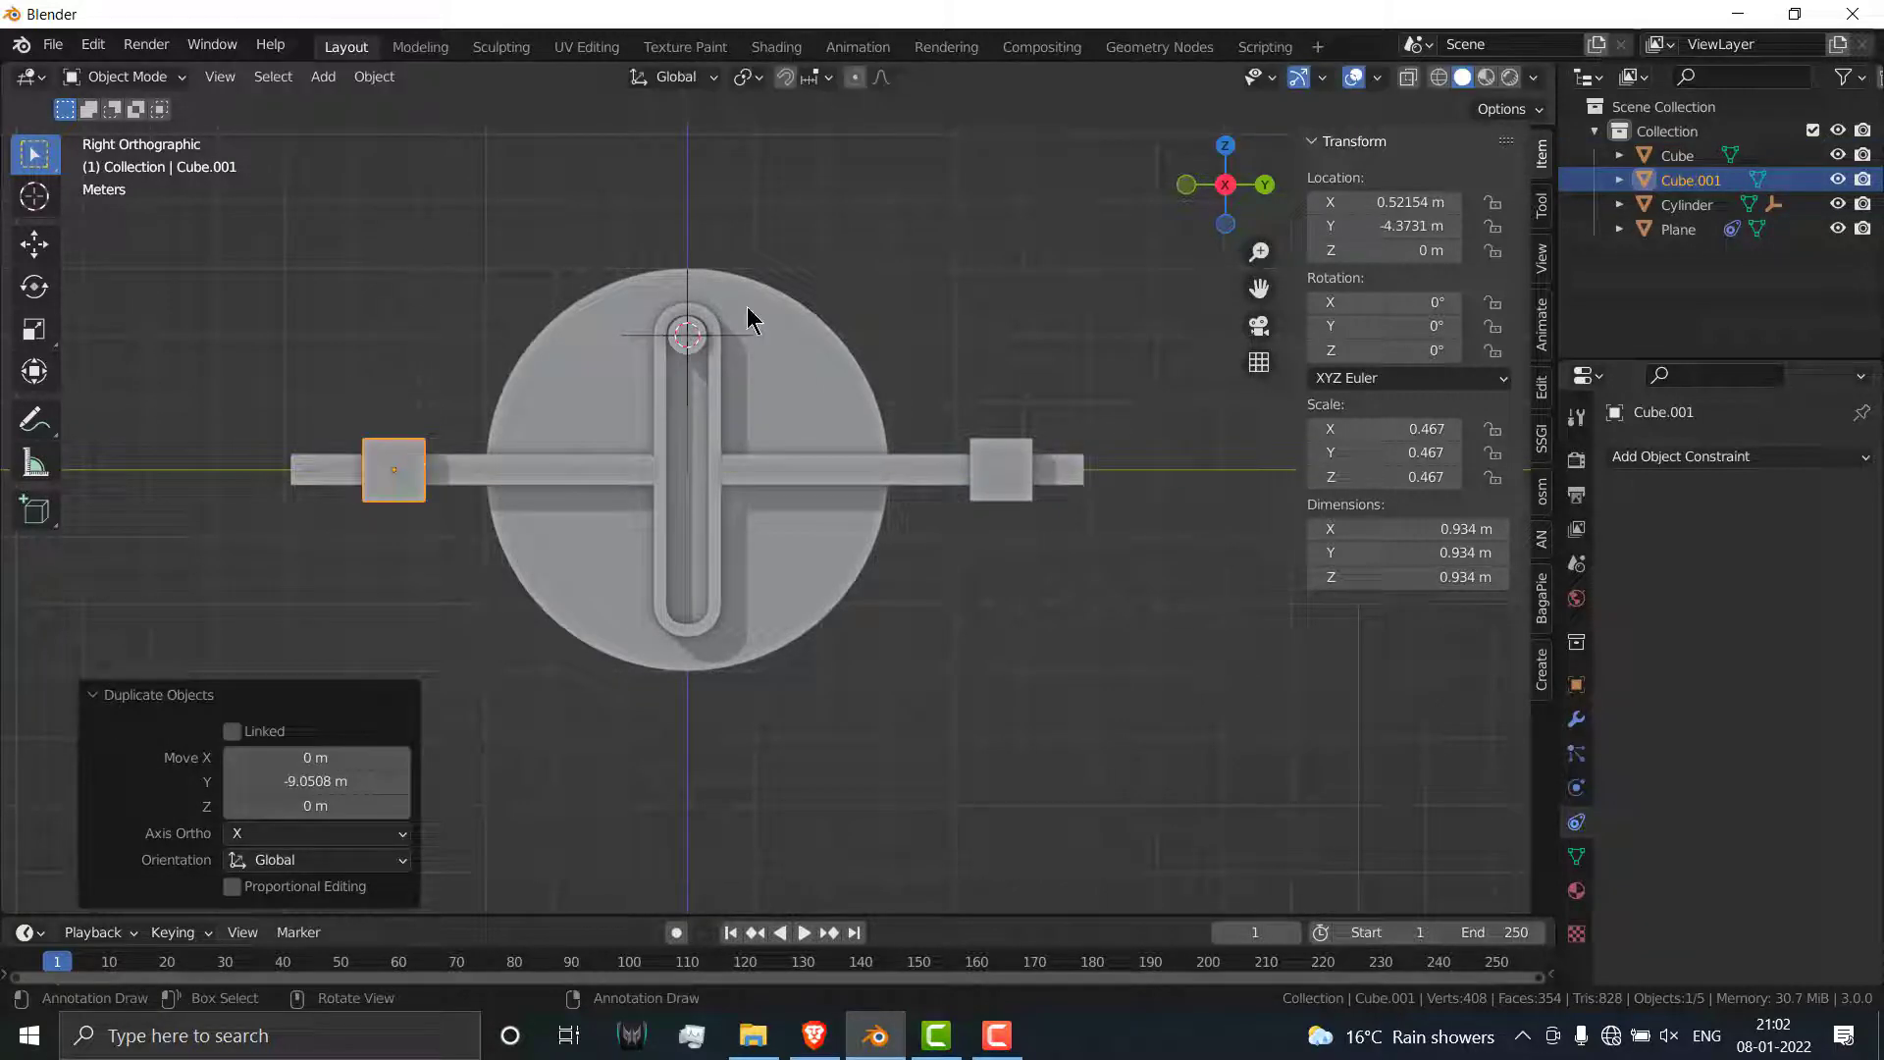
Step: Enlarge the timeline and test a #frame/10 driver on the disc's X rotation by playing it
left_click(823, 356)
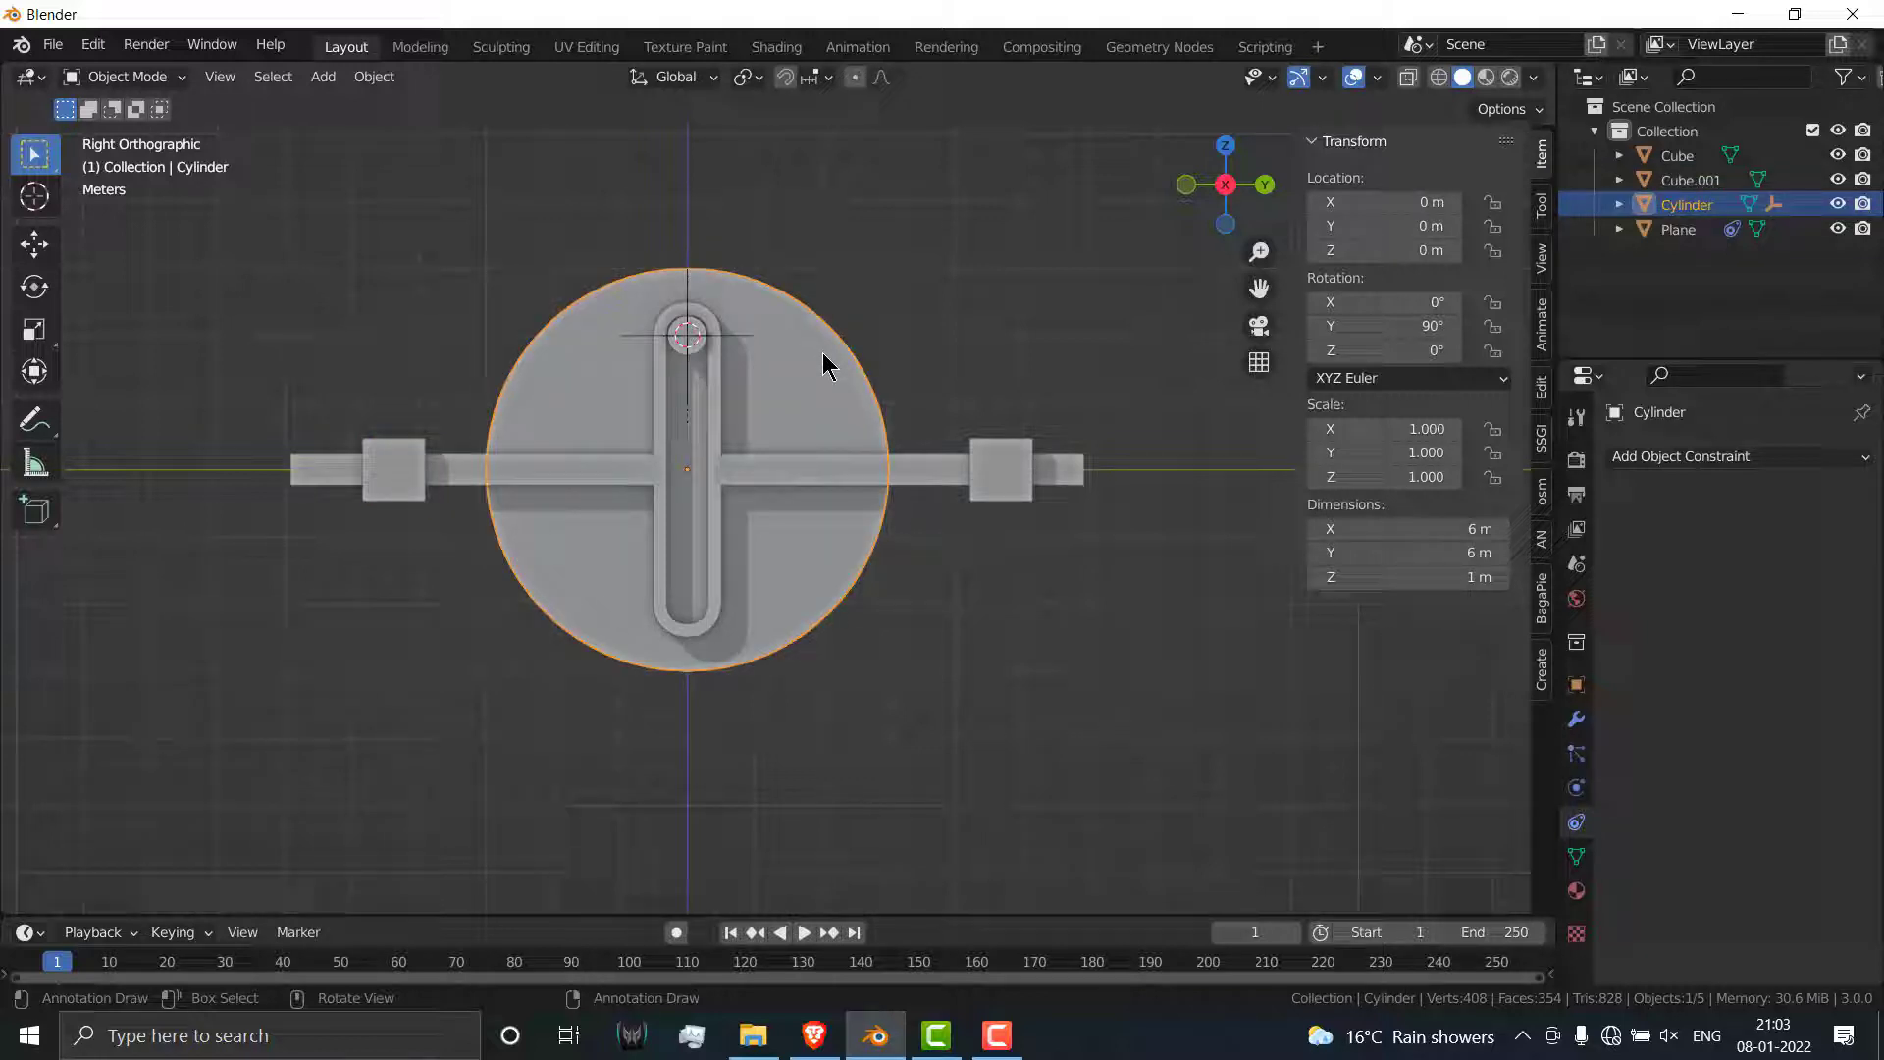
left_click_drag(1001, 915, 1003, 760)
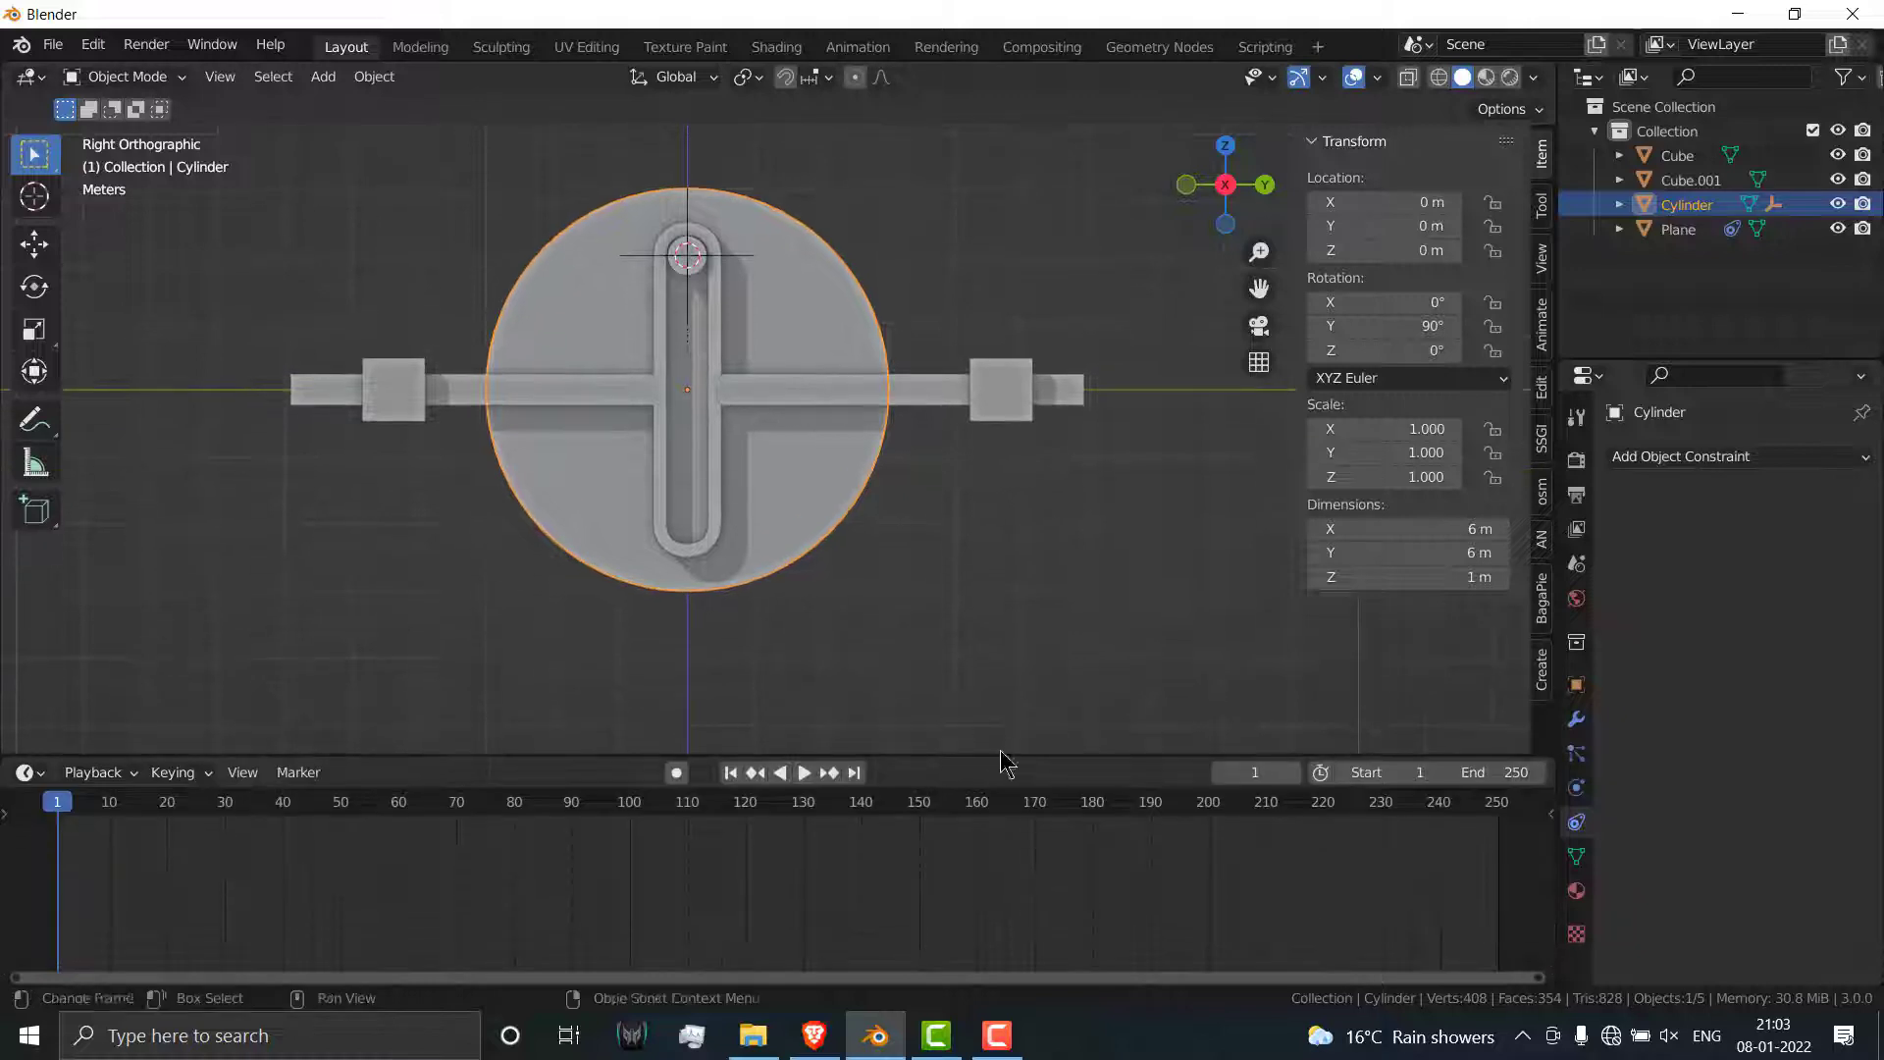
left_click(1402, 302)
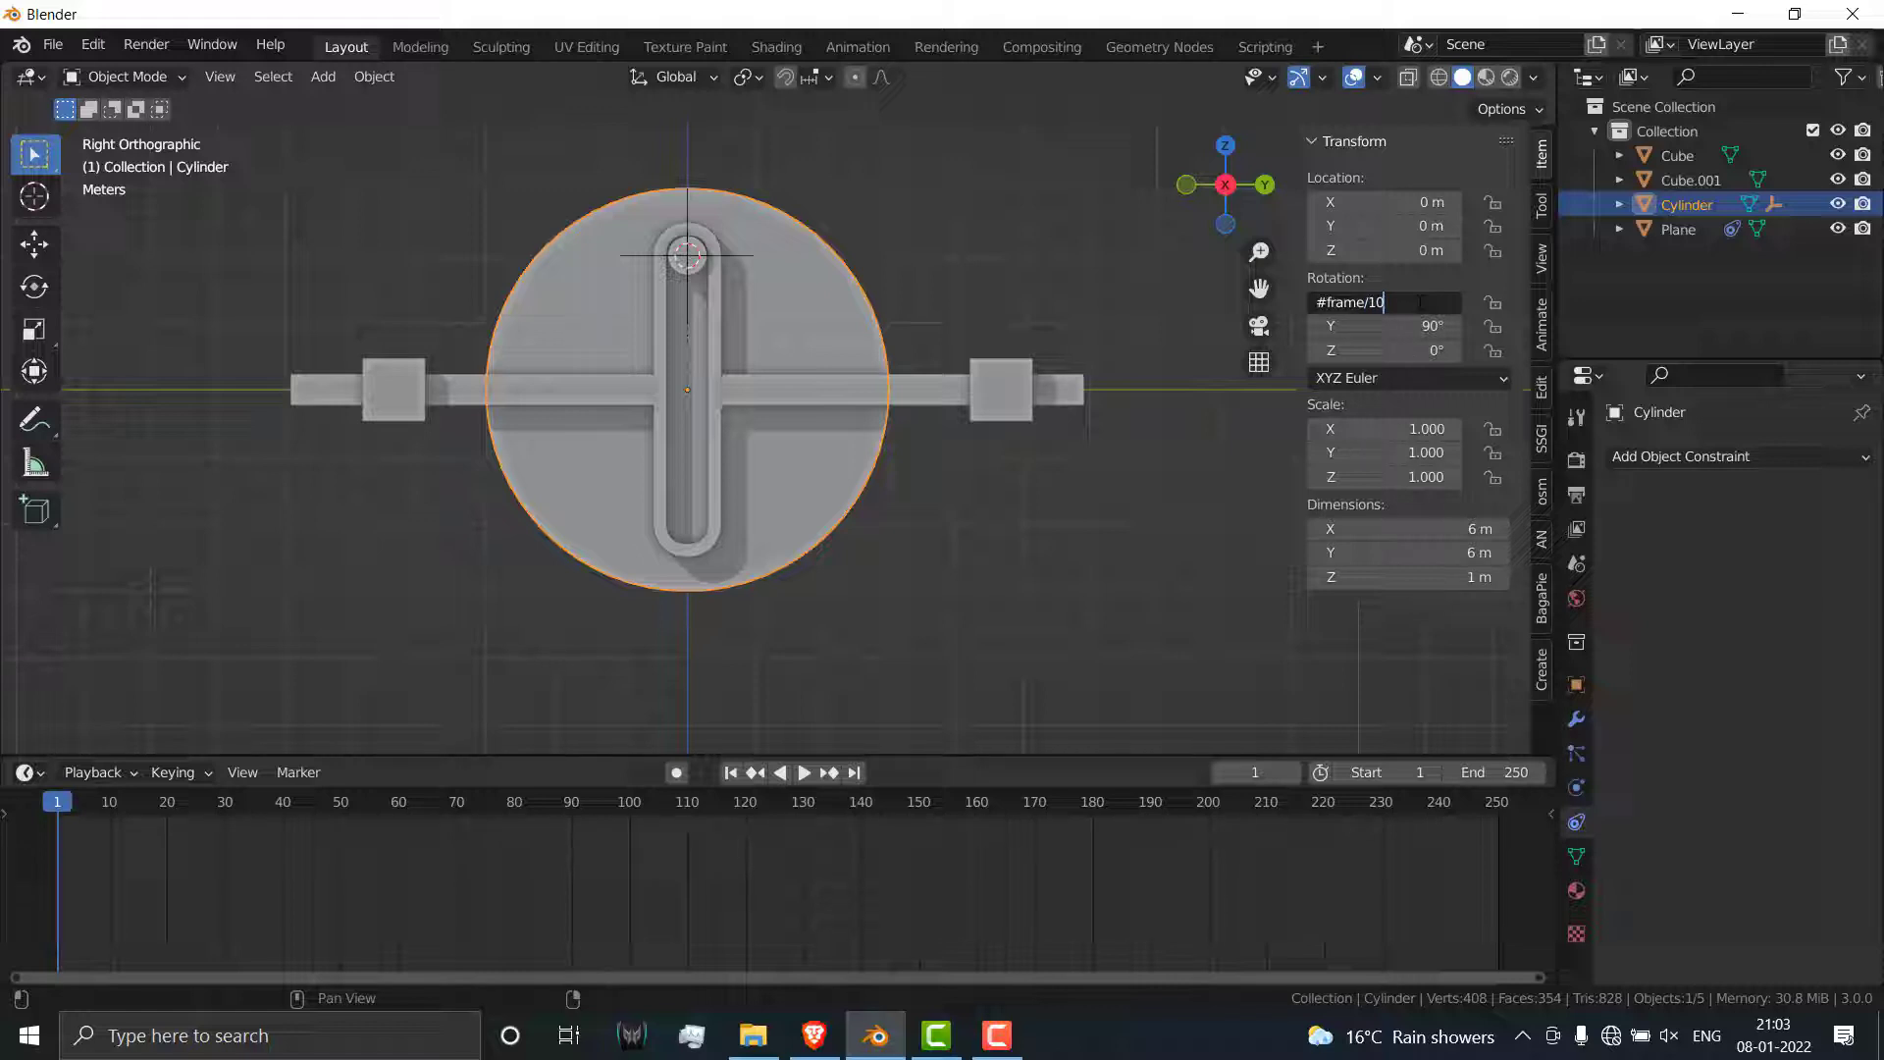
key("Return")
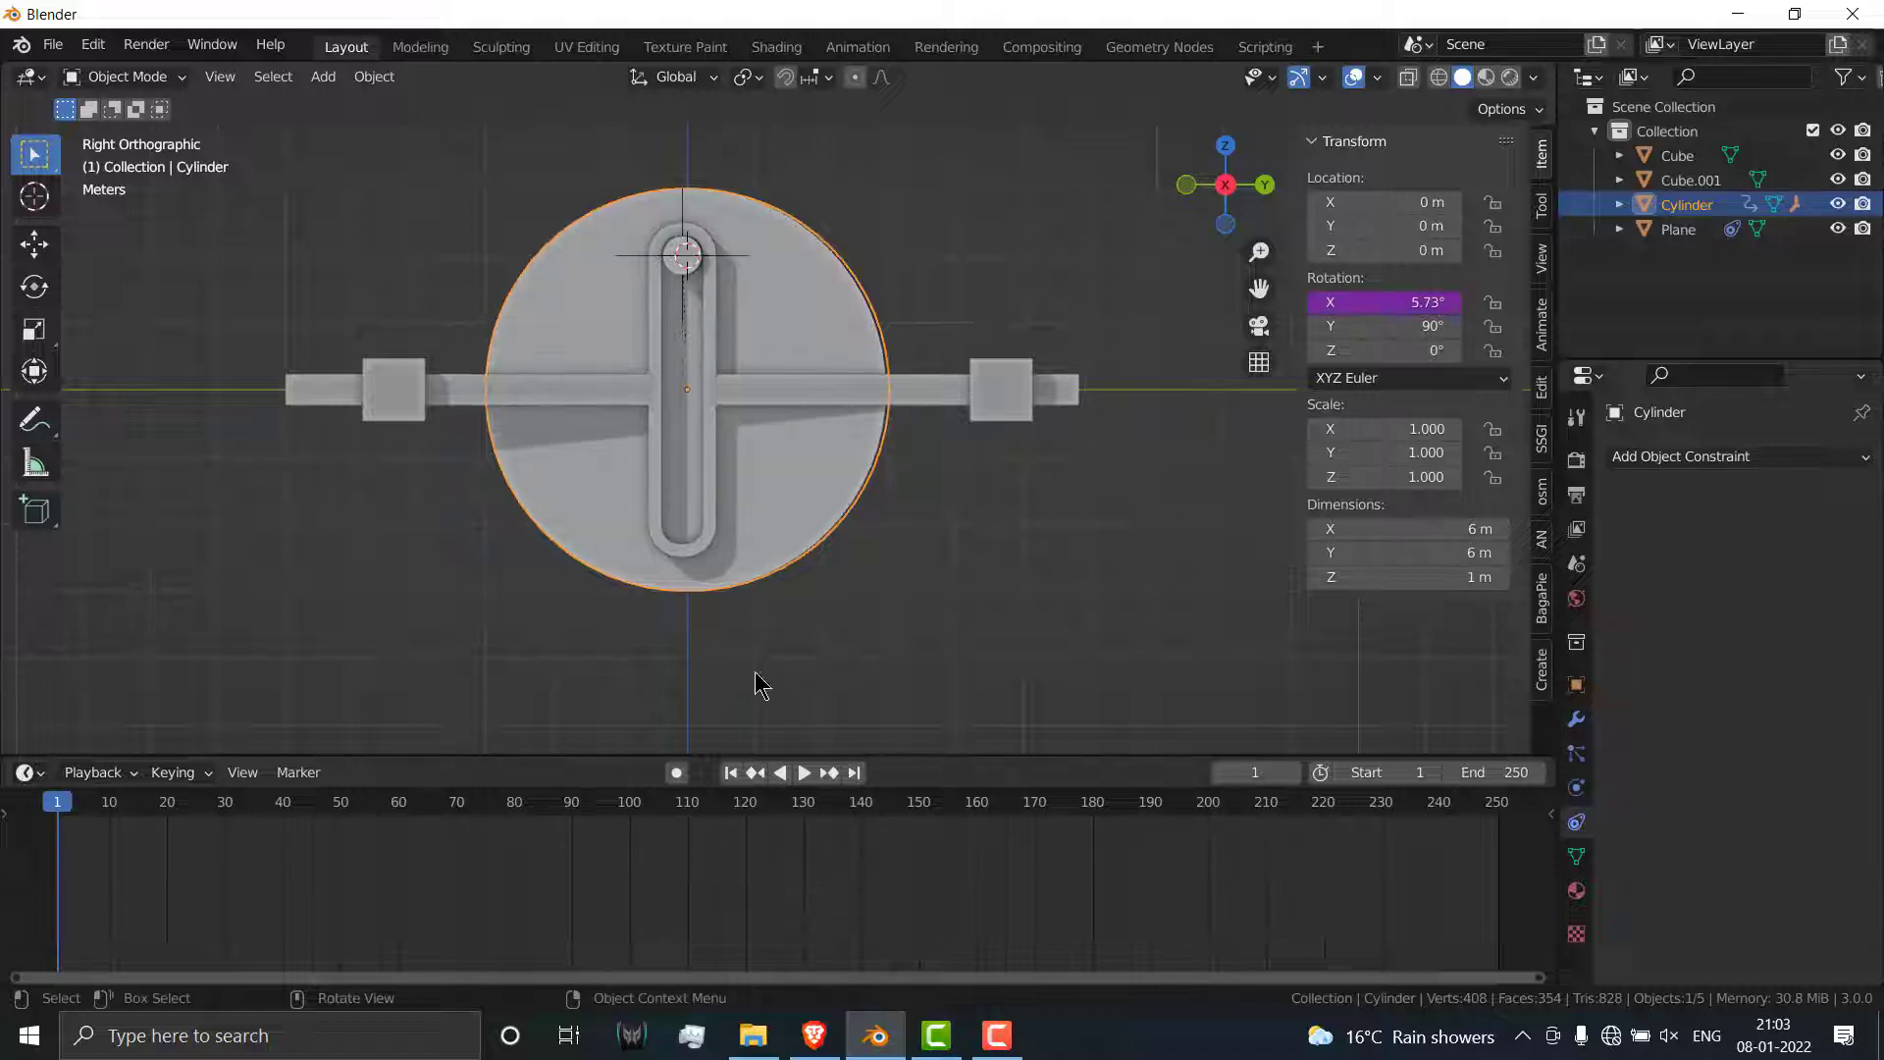
left_click(803, 773)
left_click(803, 774)
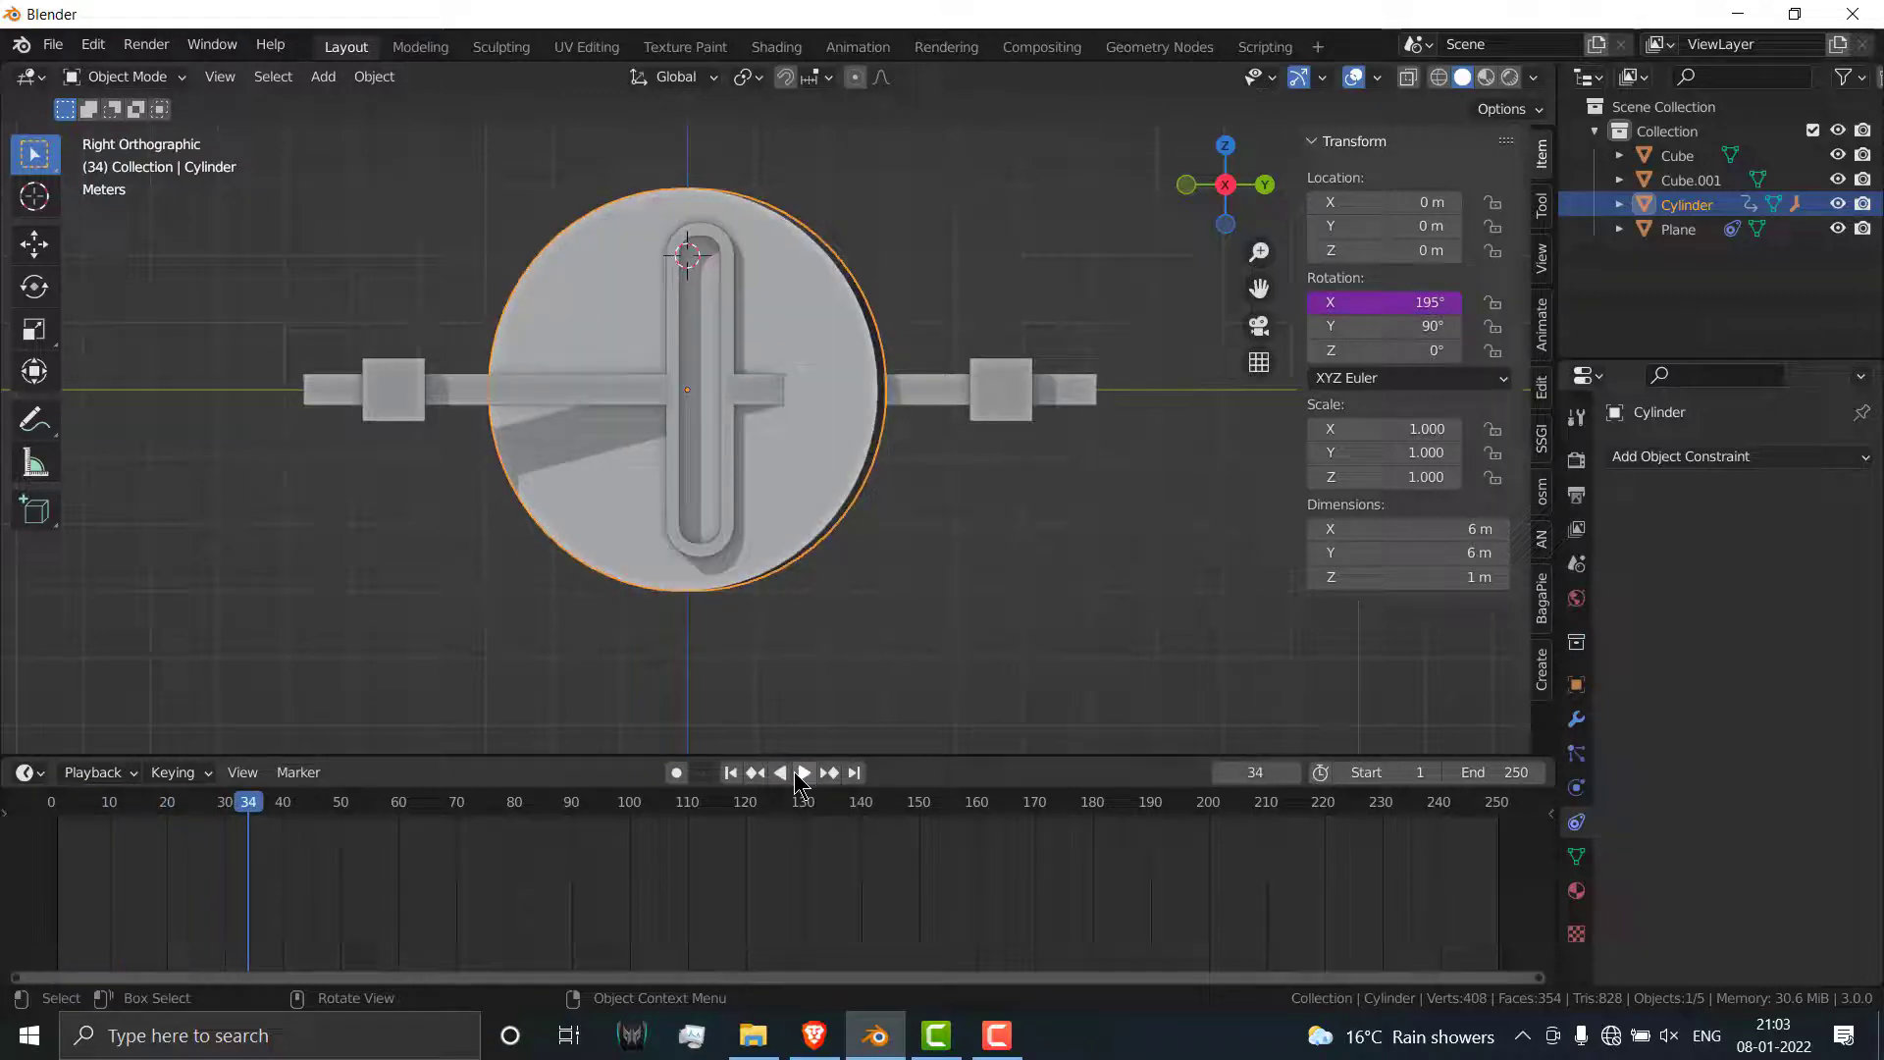
left_click(730, 772)
Step: Try tilting the disc and zeroing its X rotation, then undo both changes
left_click_drag(1384, 326, 1413, 350)
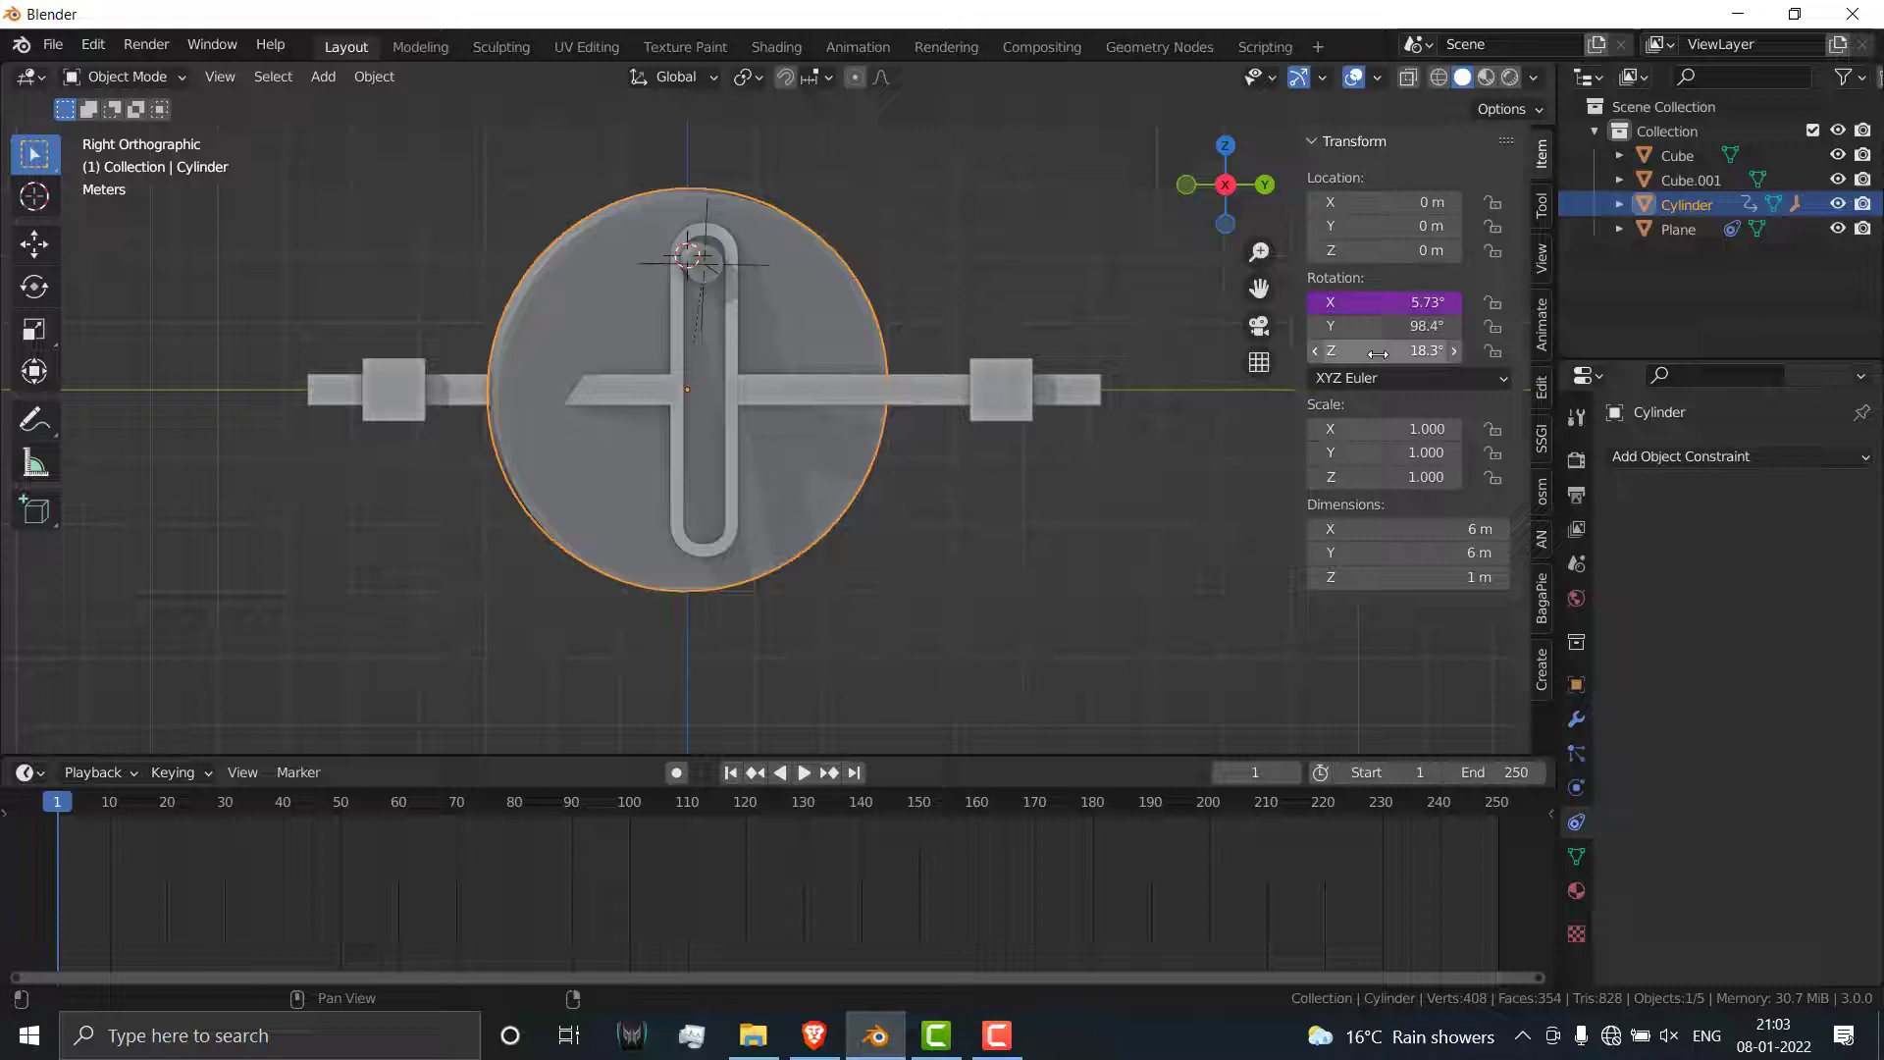
double_click(1374, 302)
type("0")
key("Return")
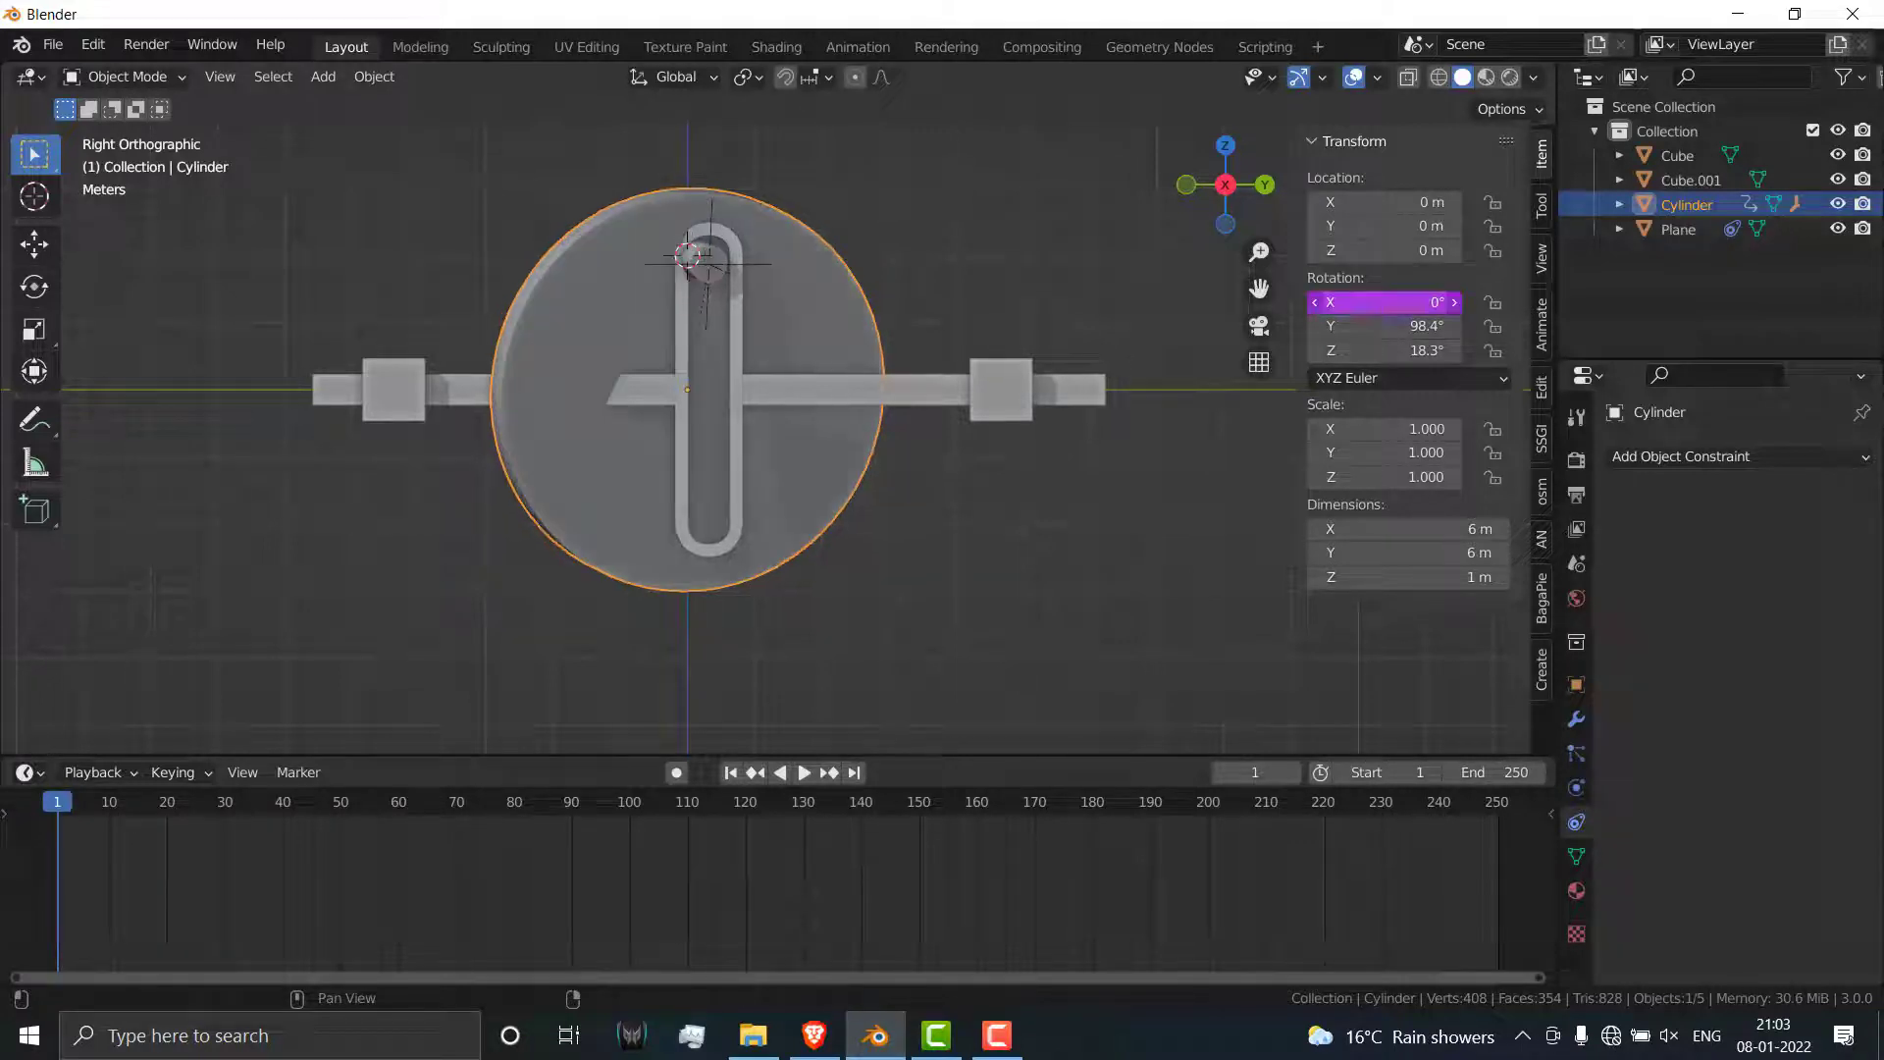
key("ctrl+z")
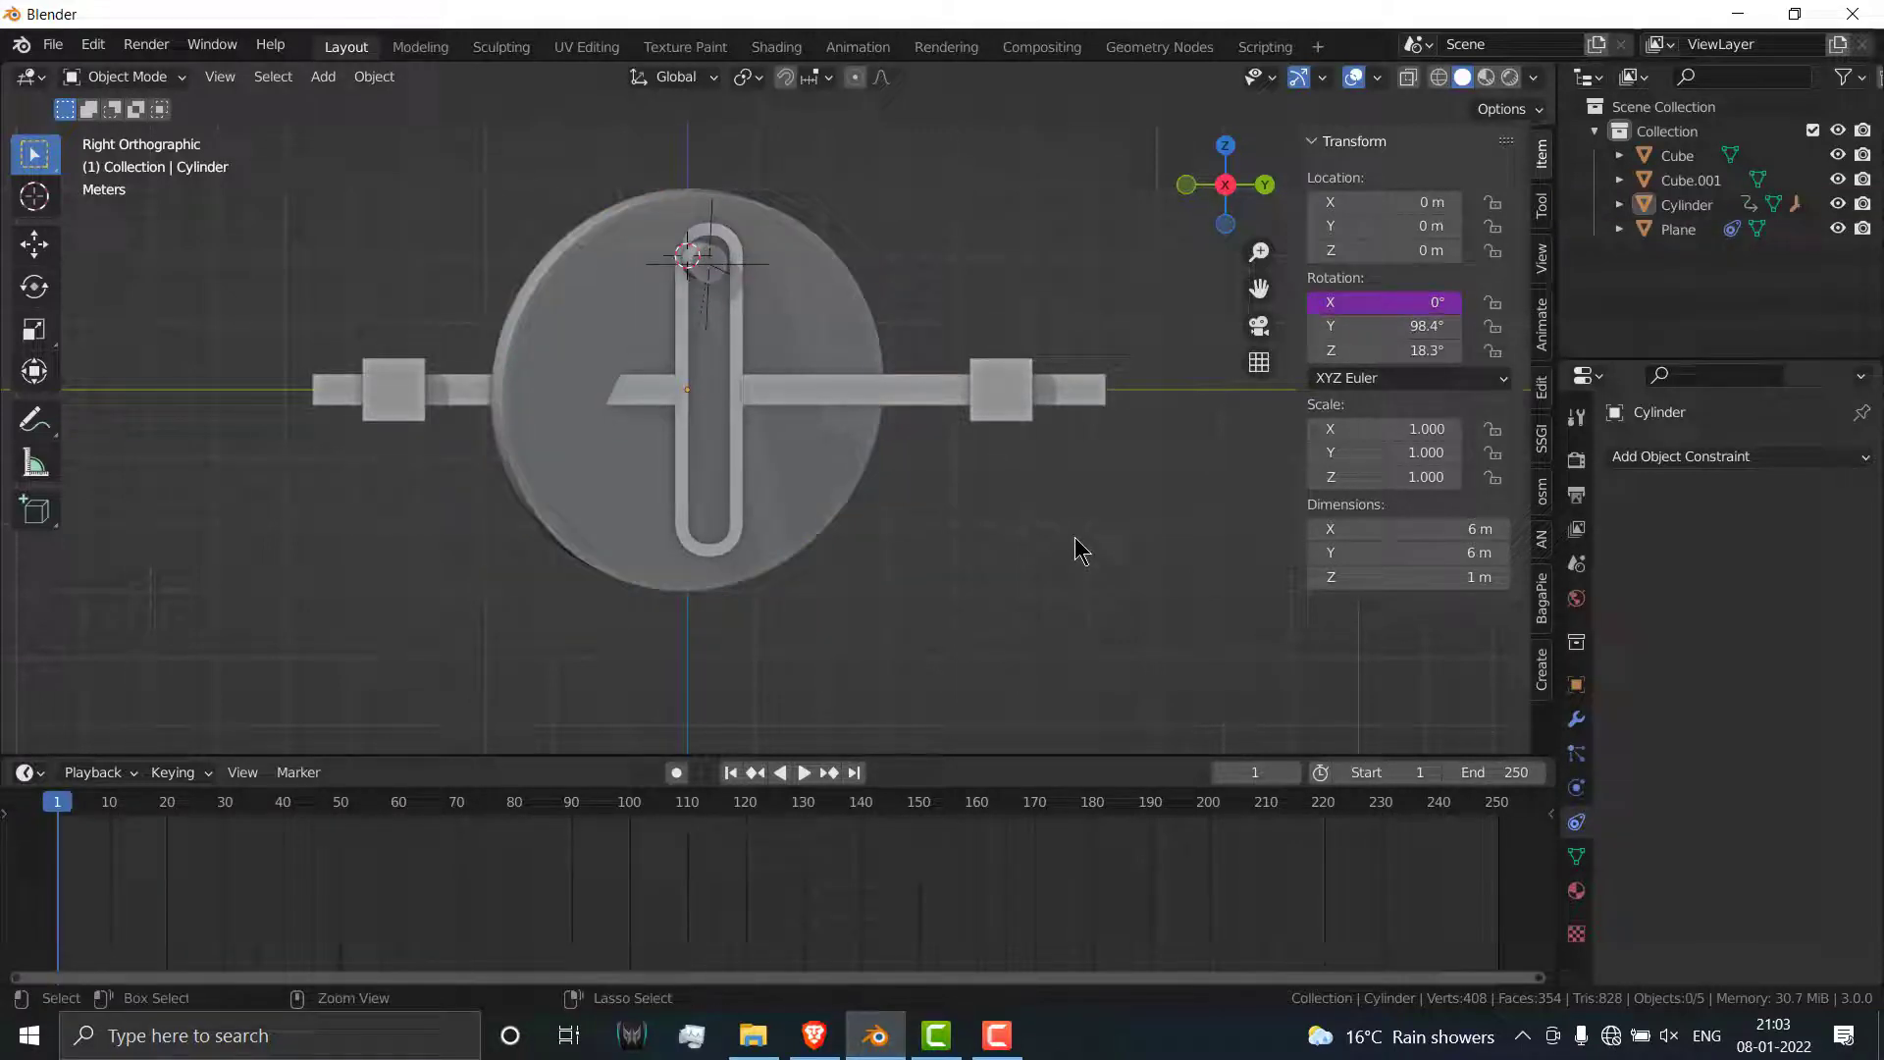
key("ctrl+z")
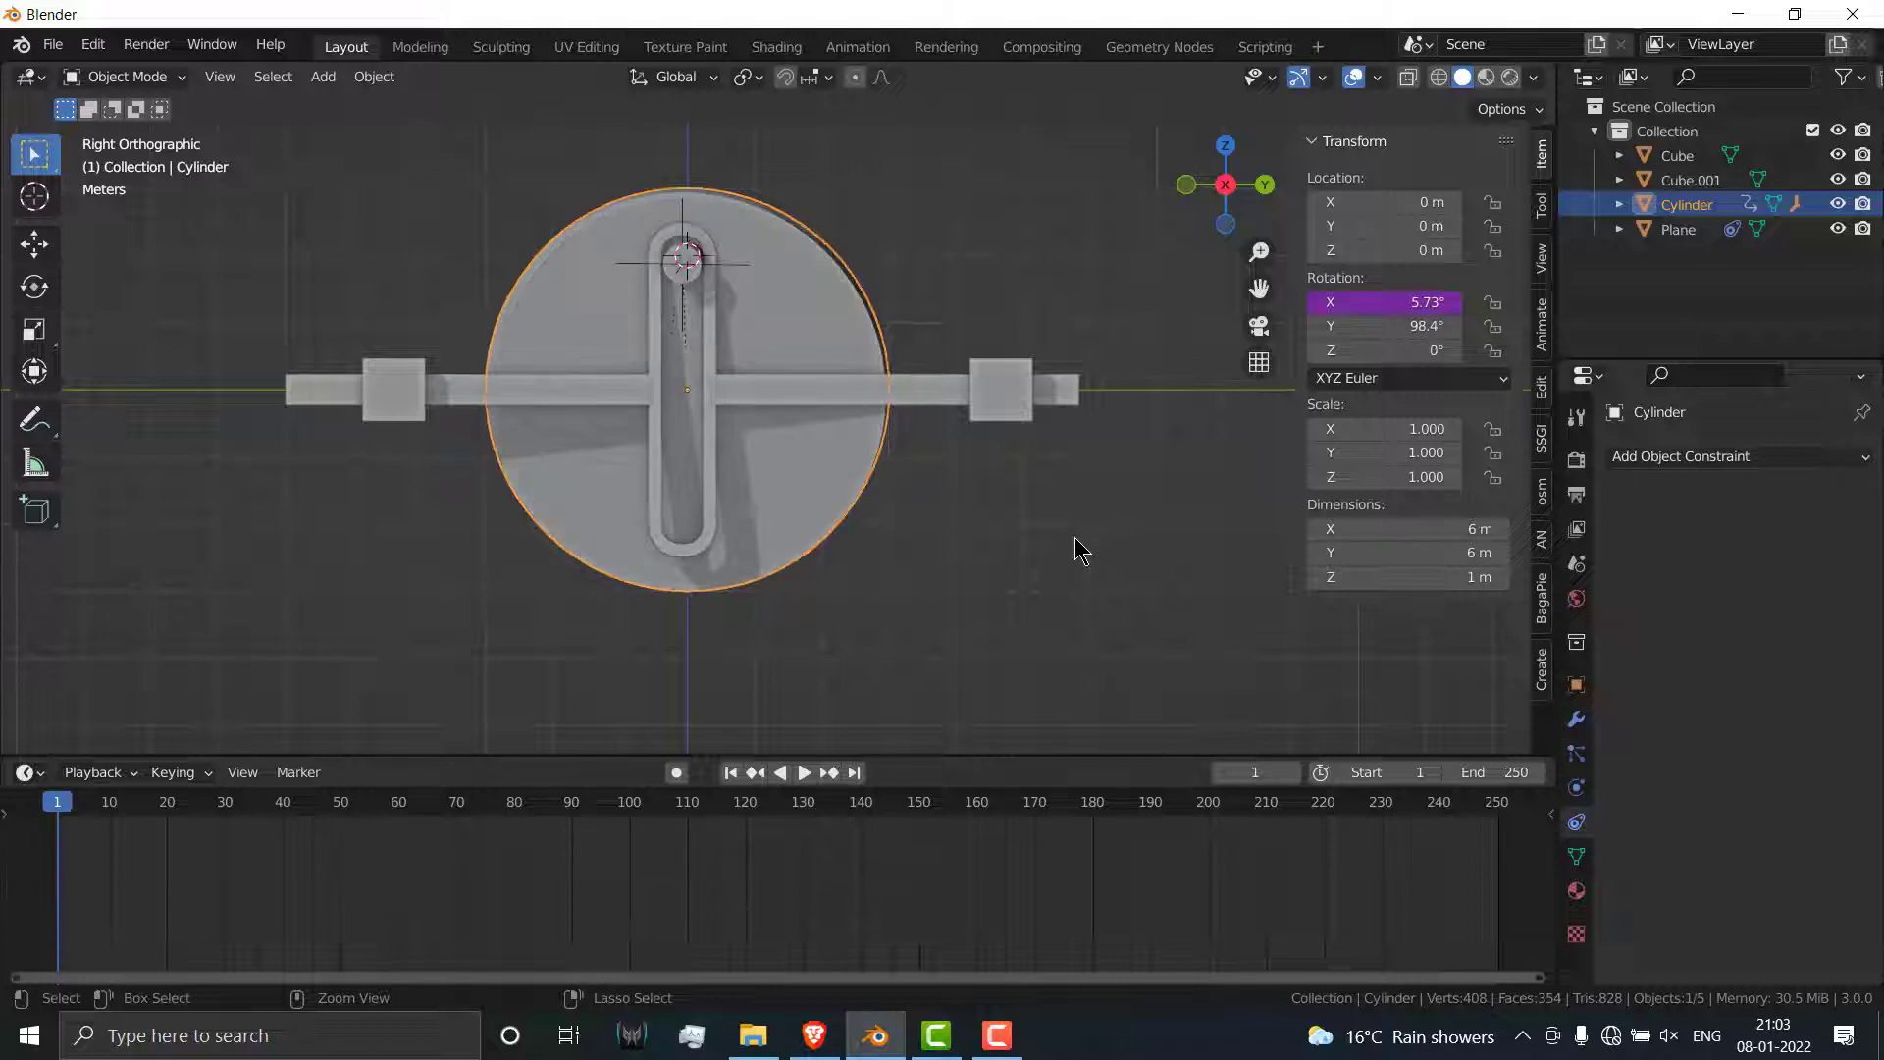
Step: Delete the driver from the disc's X rotation
right_click(1406, 302)
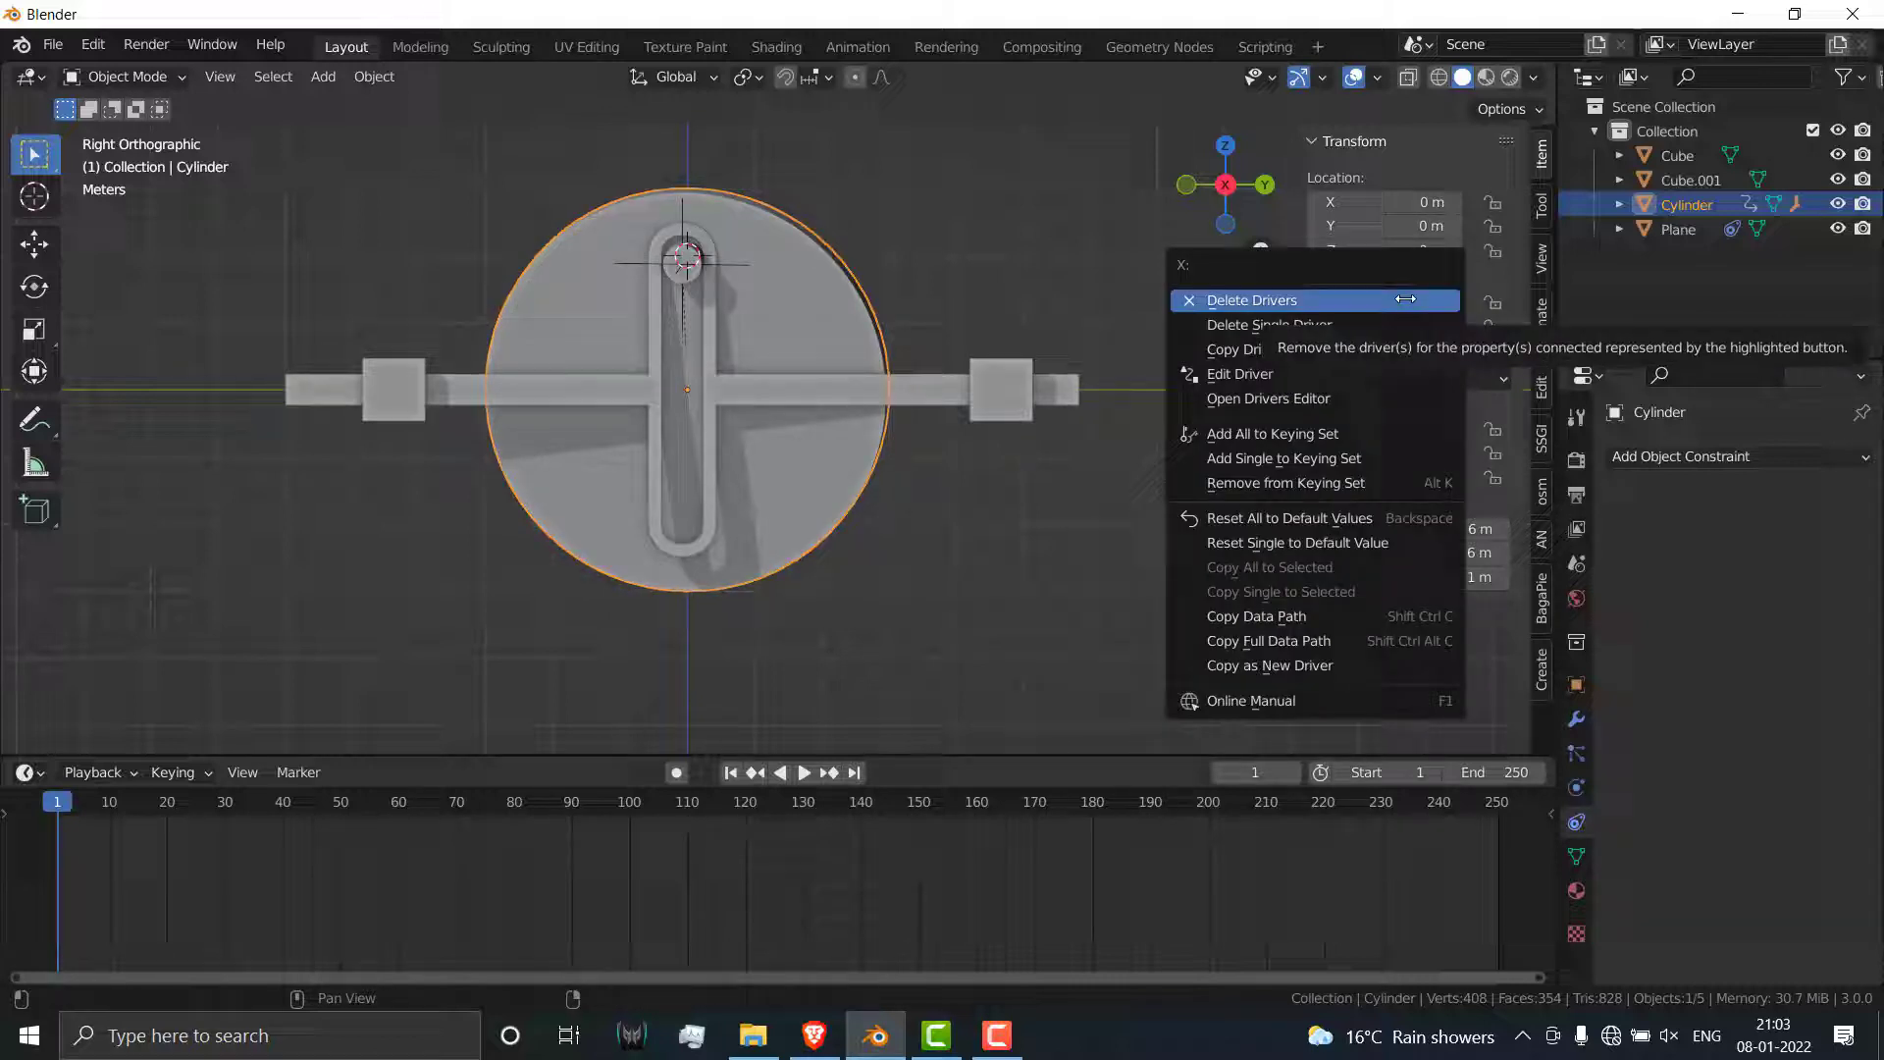
left_click(1405, 298)
left_click(1122, 547)
Step: Reset the disc's rotation to X 0° and Y 90°, then reselect it
middle_click_drag(828, 424, 589, 509)
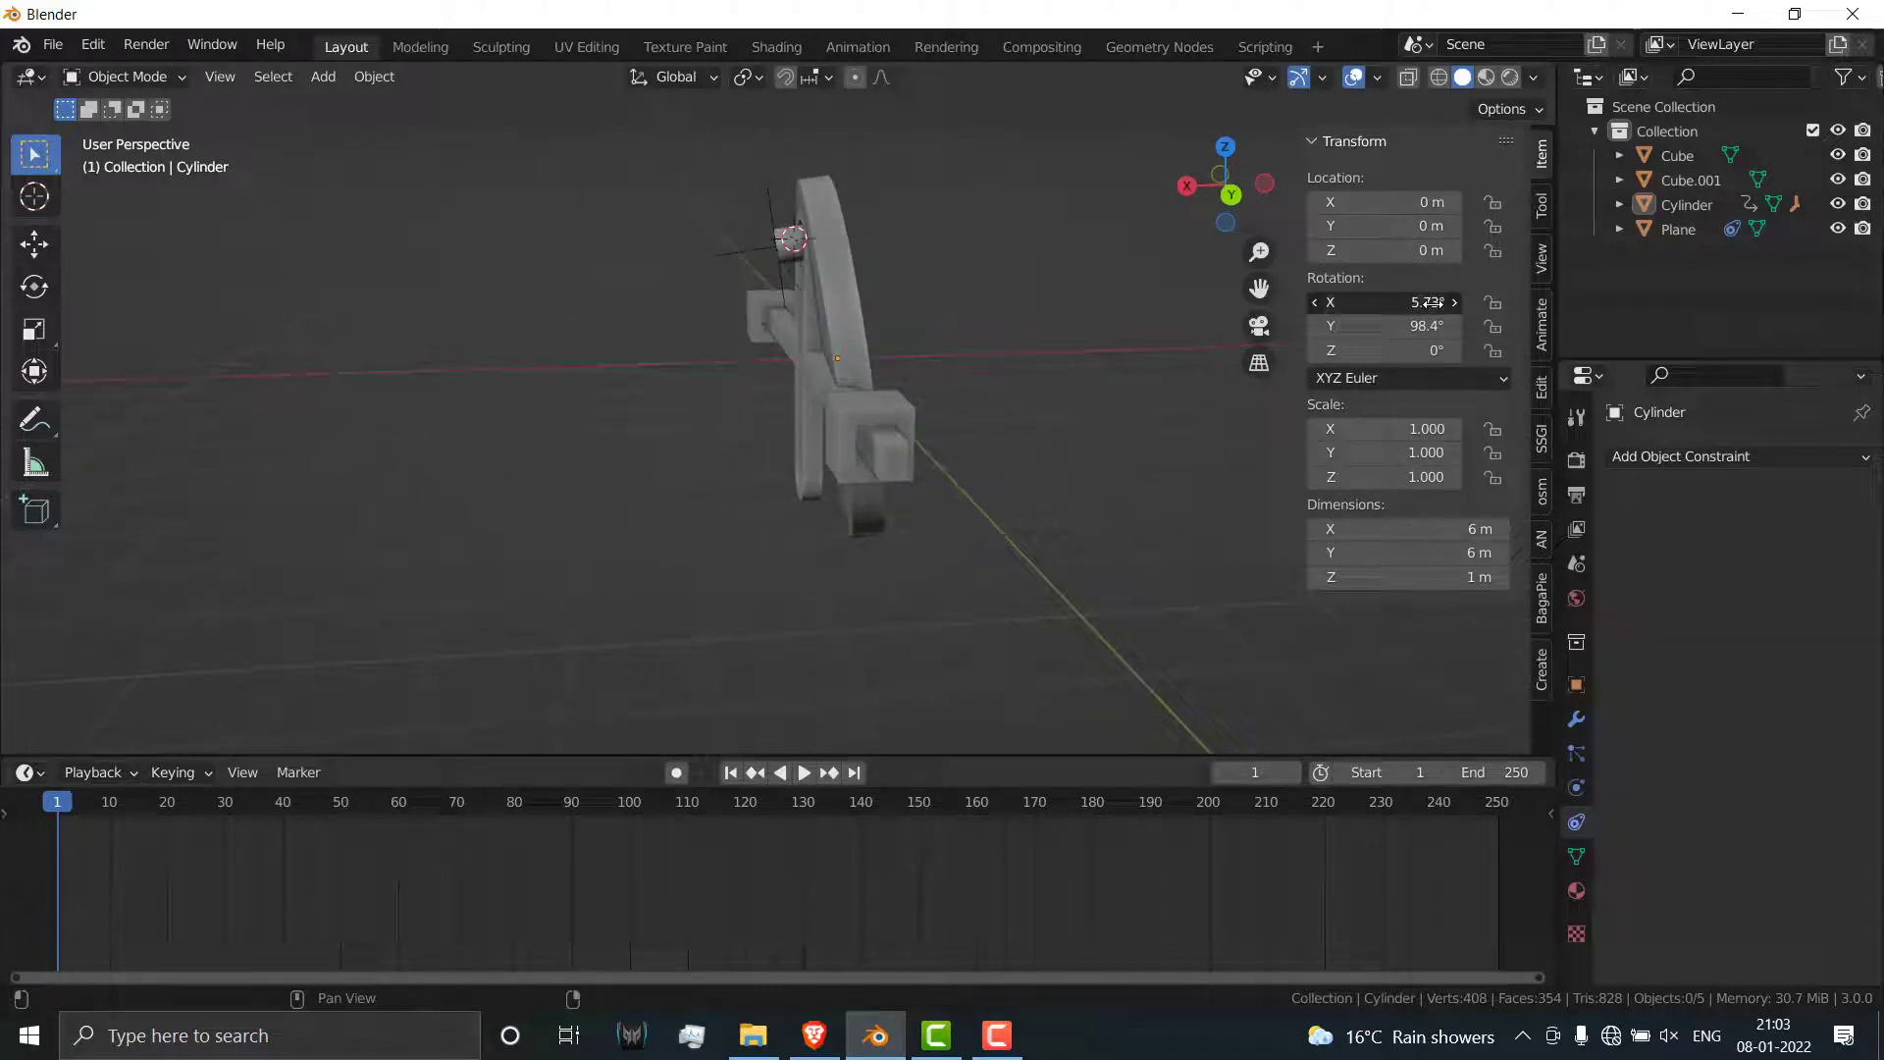
left_click(1384, 302)
type("0")
key("Return")
left_click(1374, 326)
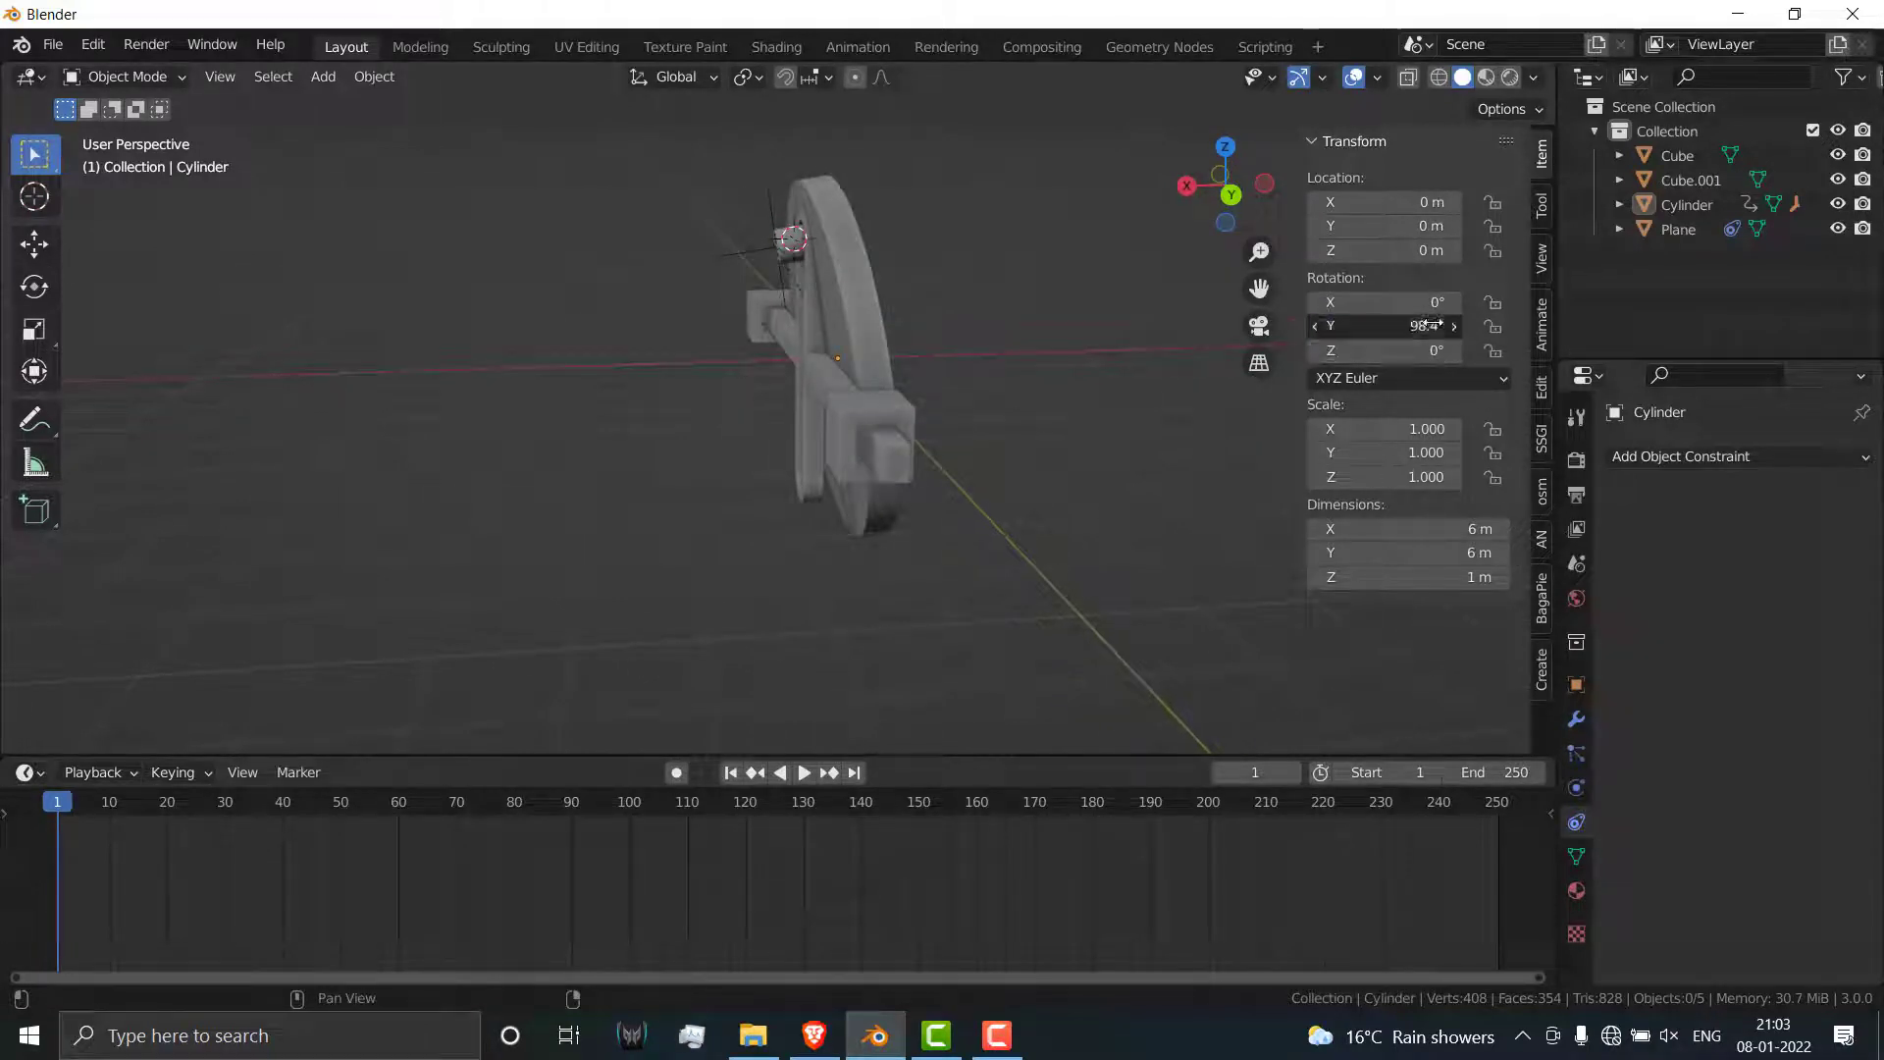
key("BackSpace")
type("90")
key("Return")
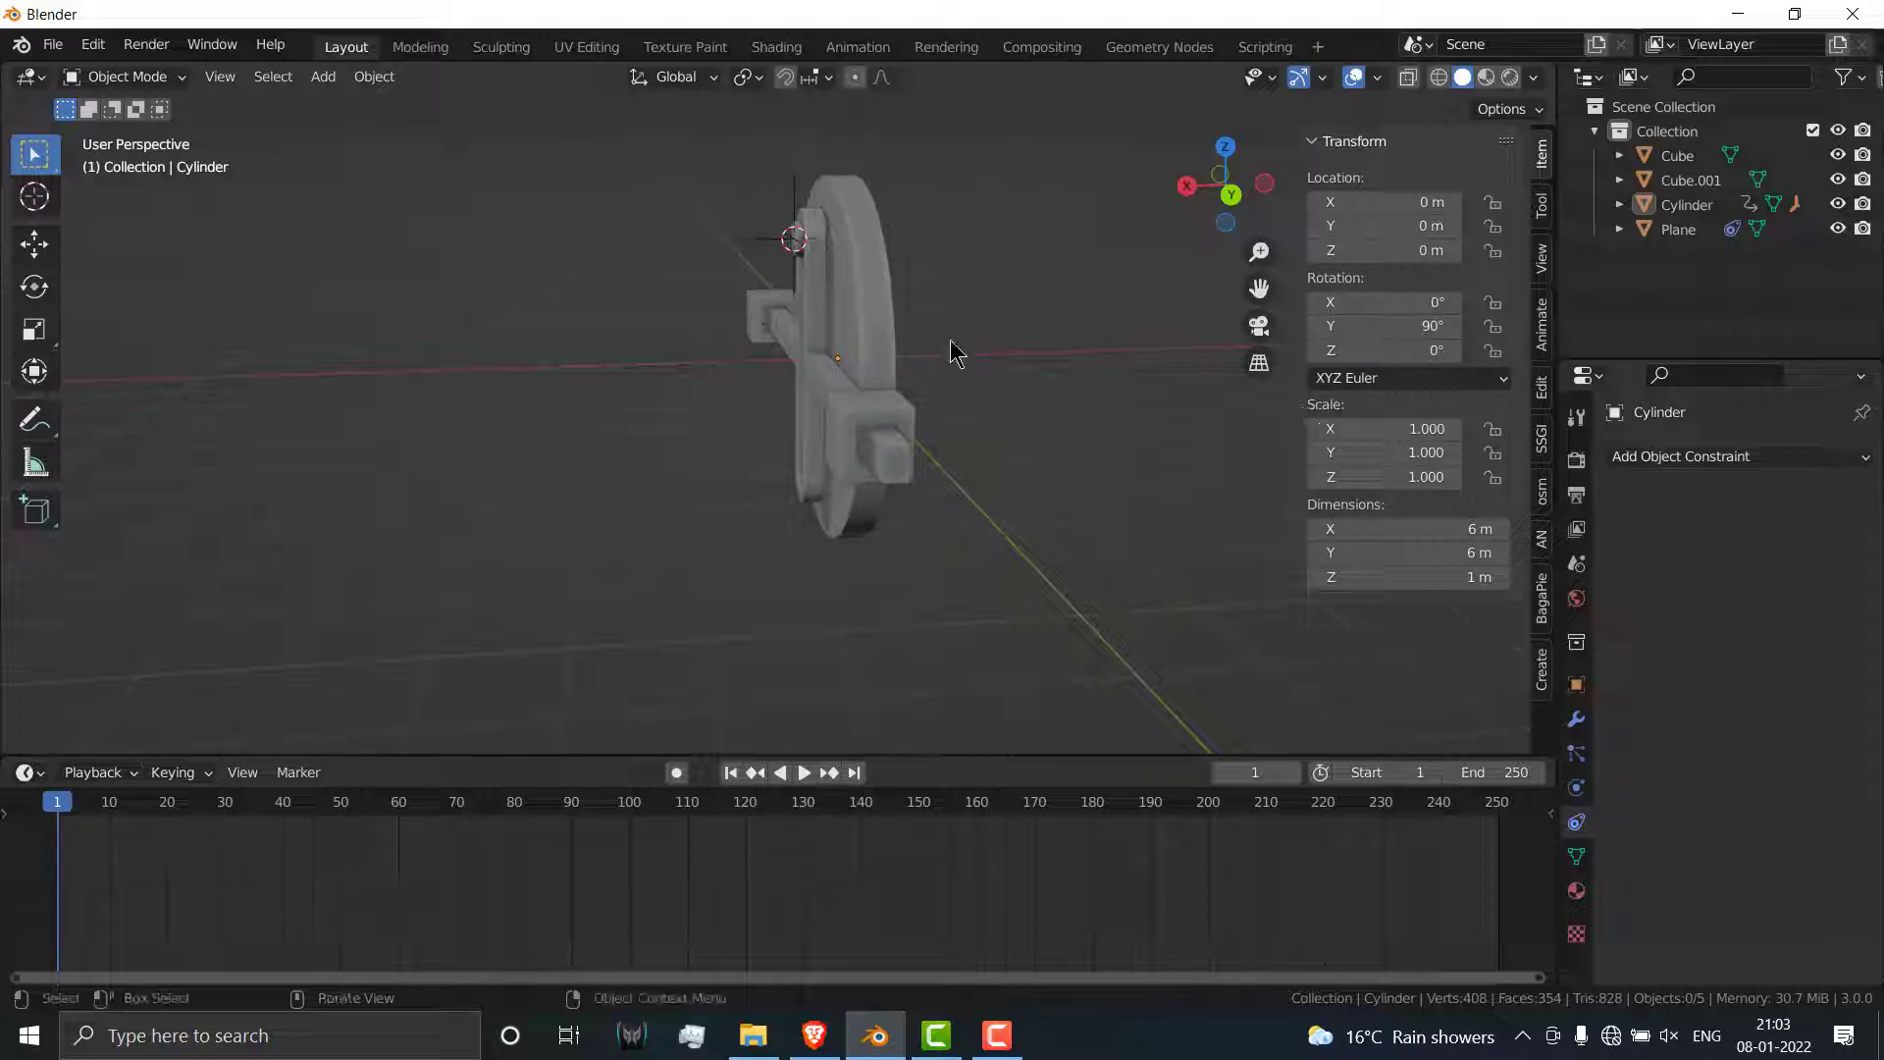
left_click(894, 307)
Step: Apply the disc's rotation and reset its X rotation to 0 after a preview spin
key("KP_1")
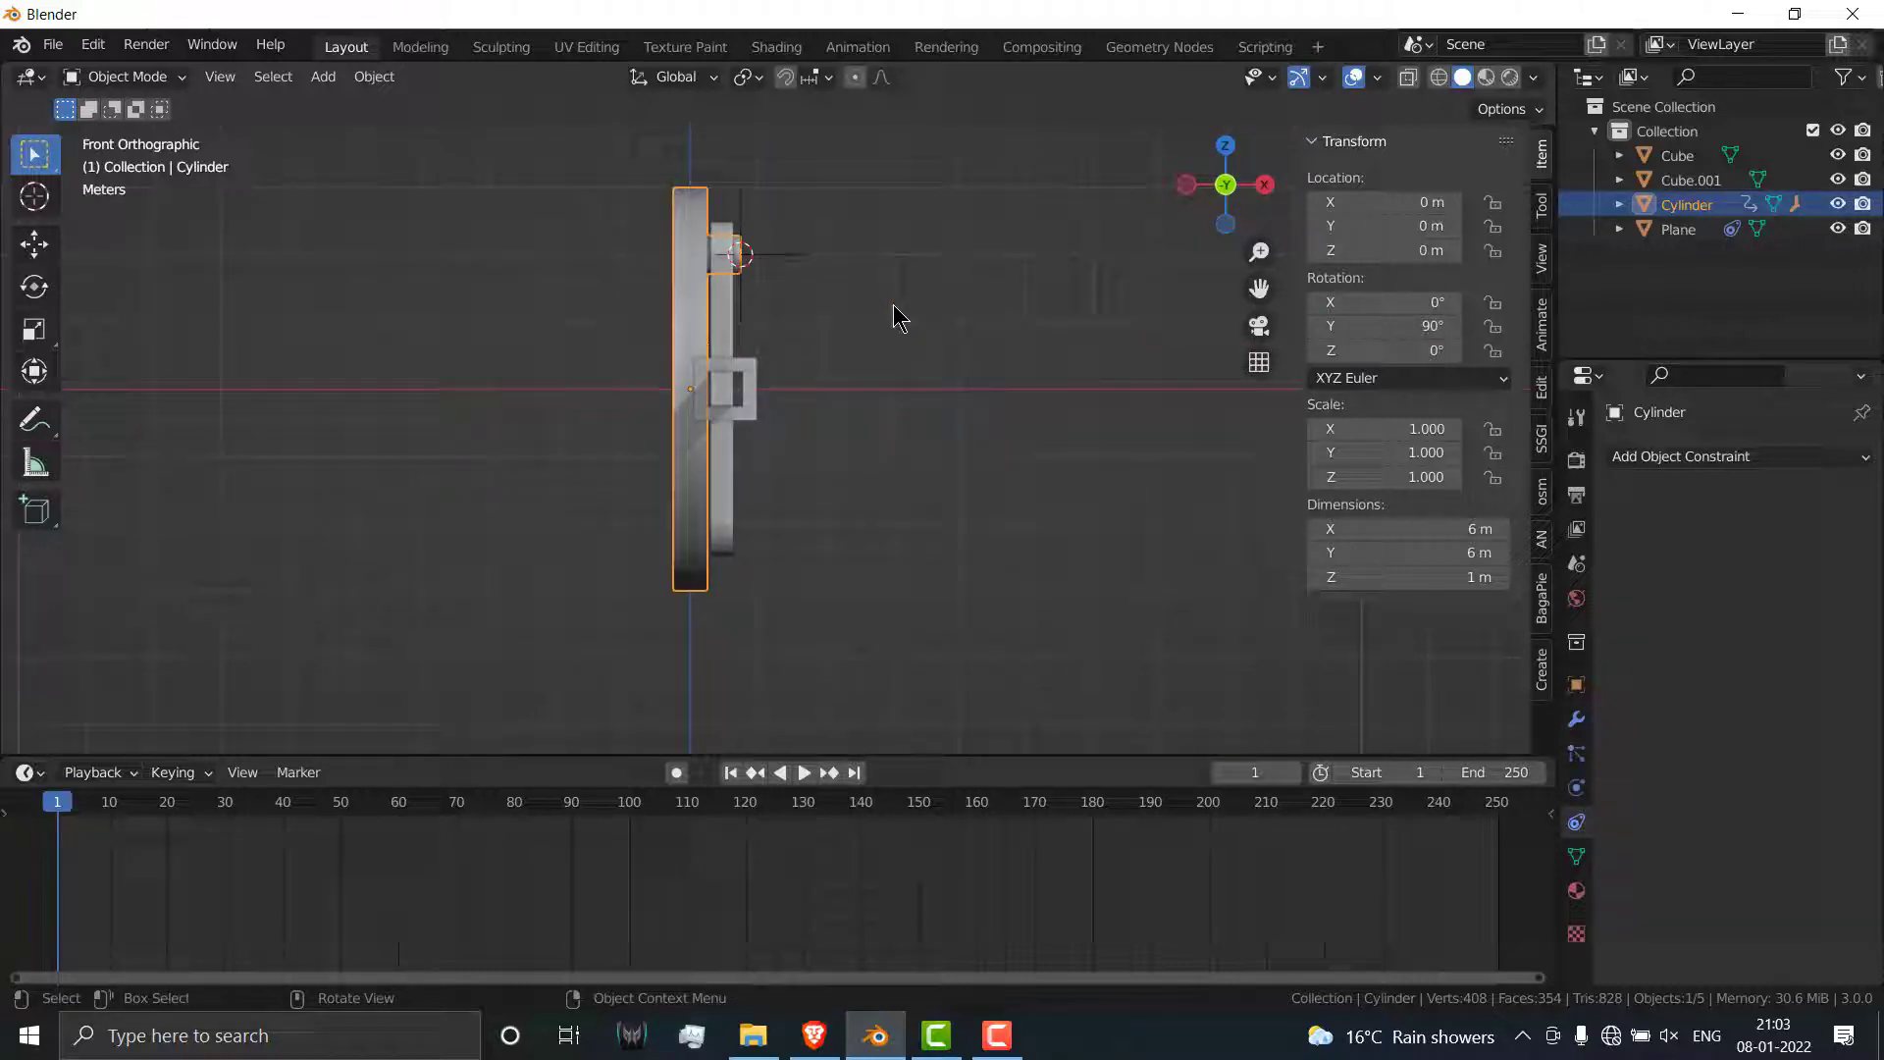
key("KP_3")
key("ctrl+a")
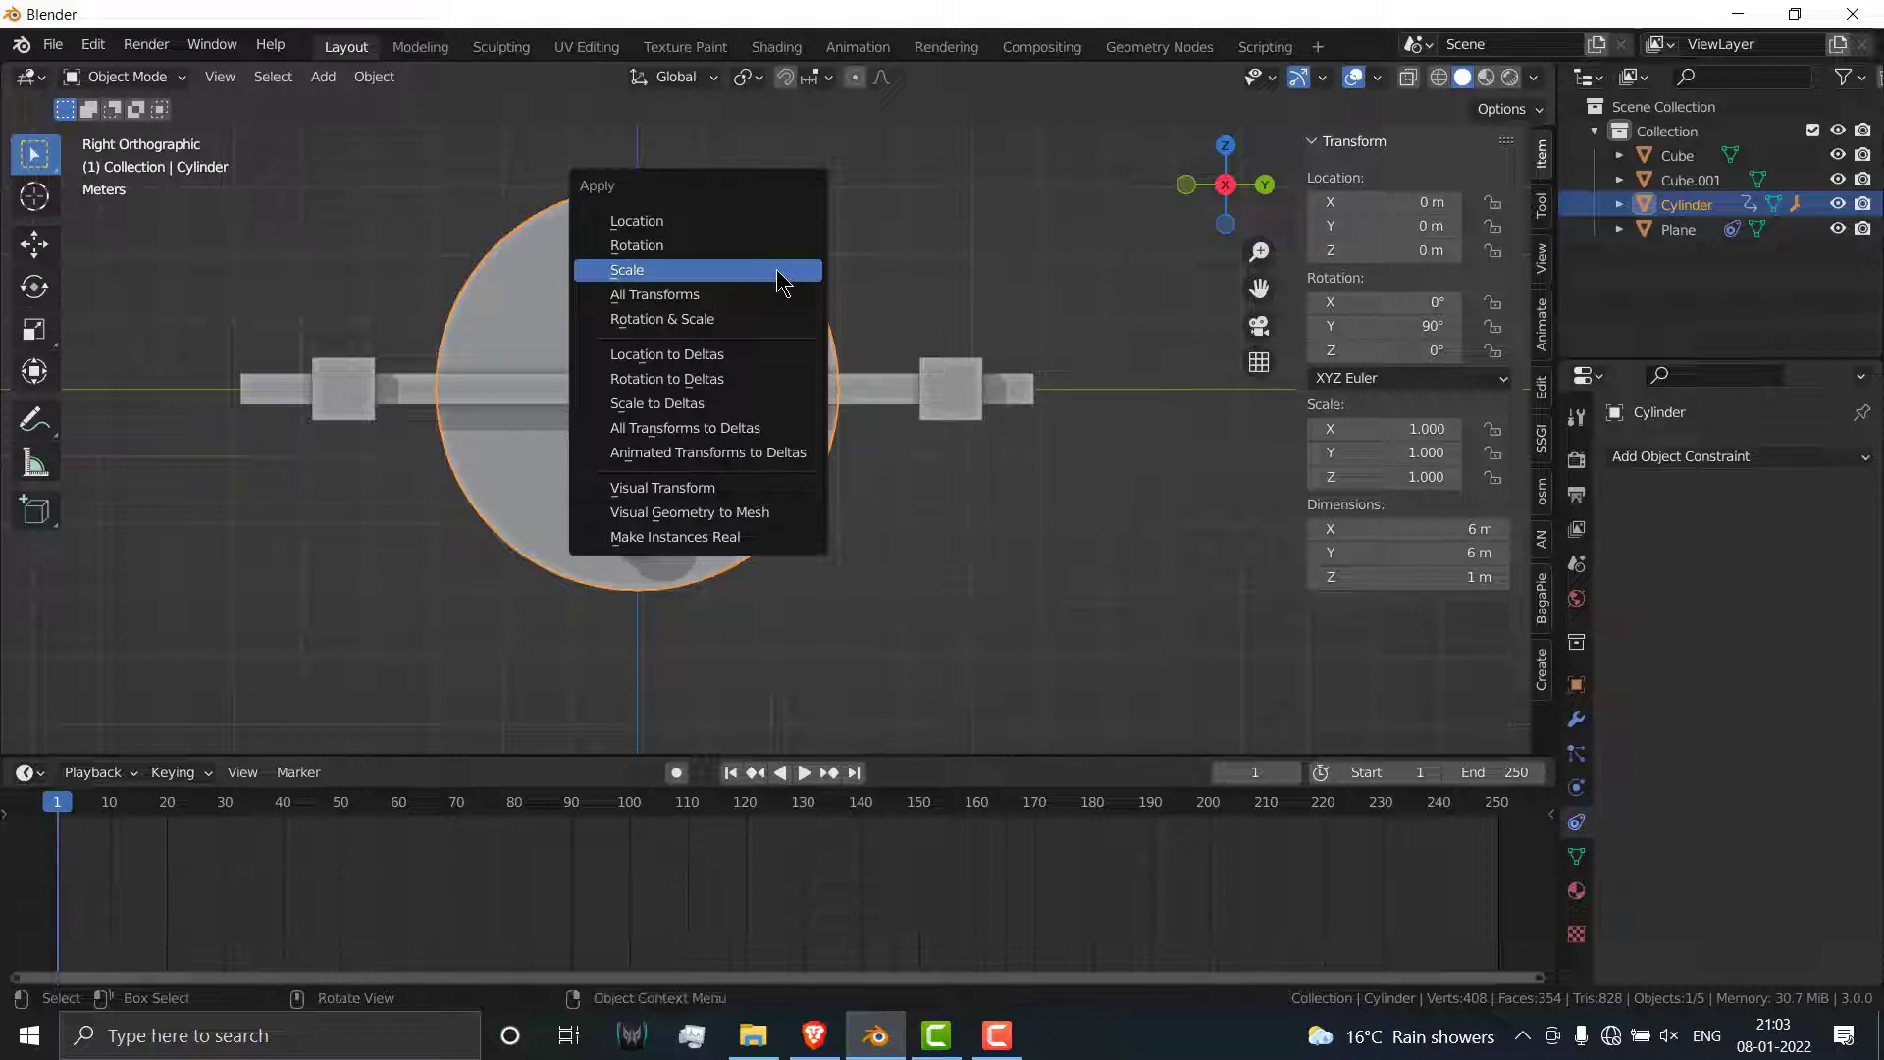
left_click(783, 246)
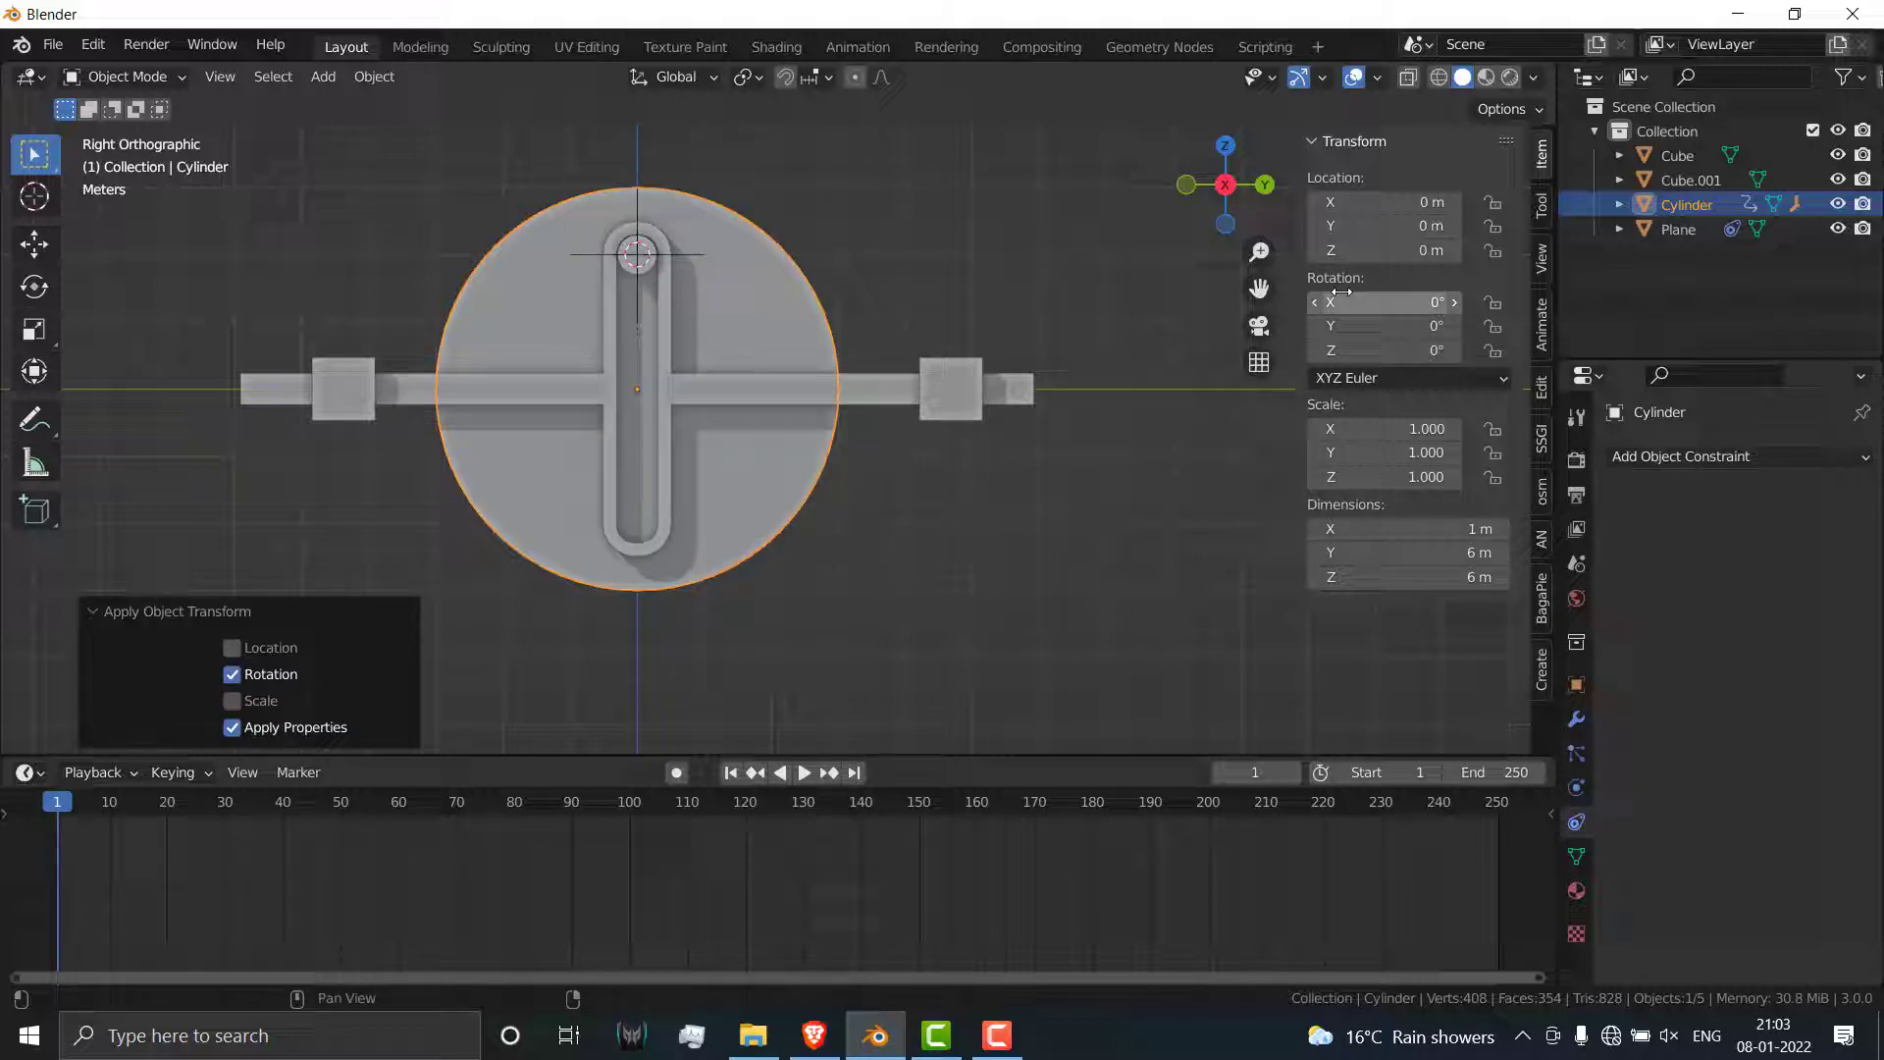
left_click_drag(1363, 294, 1323, 293)
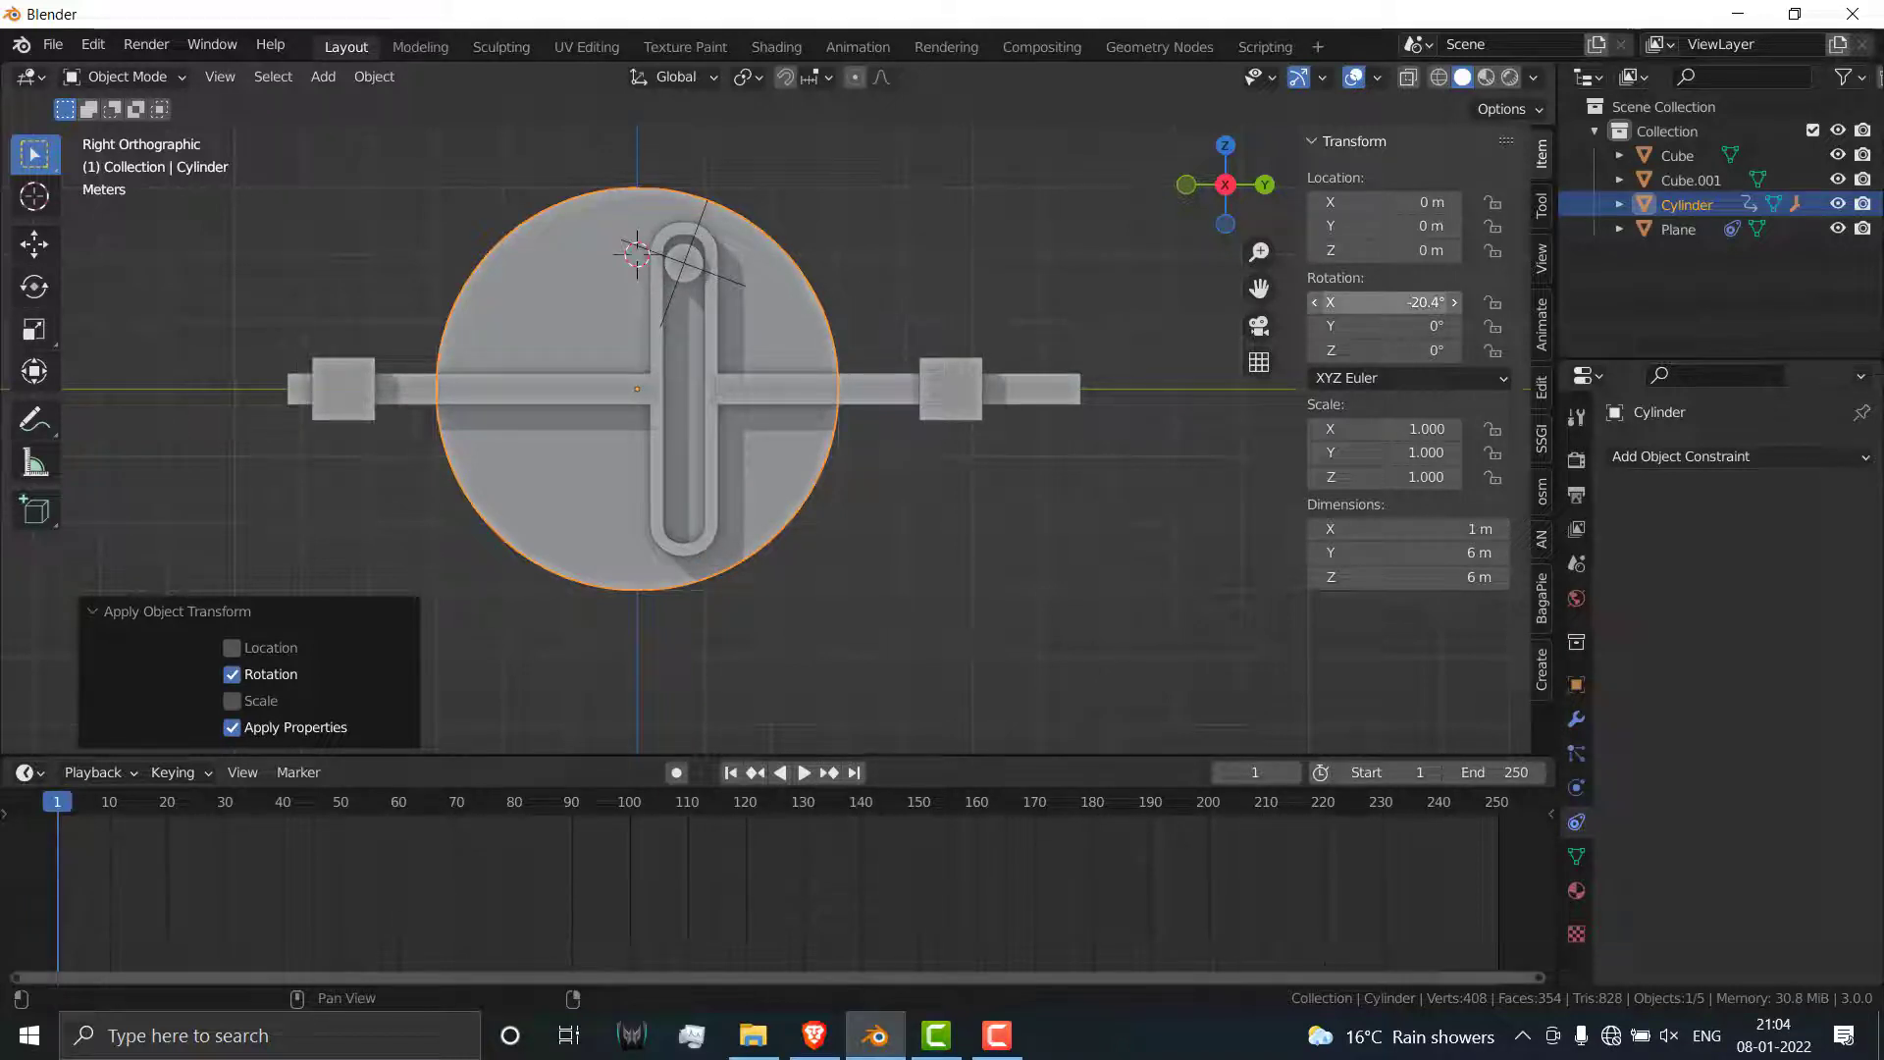
left_click(1355, 301)
type("0")
key("Return")
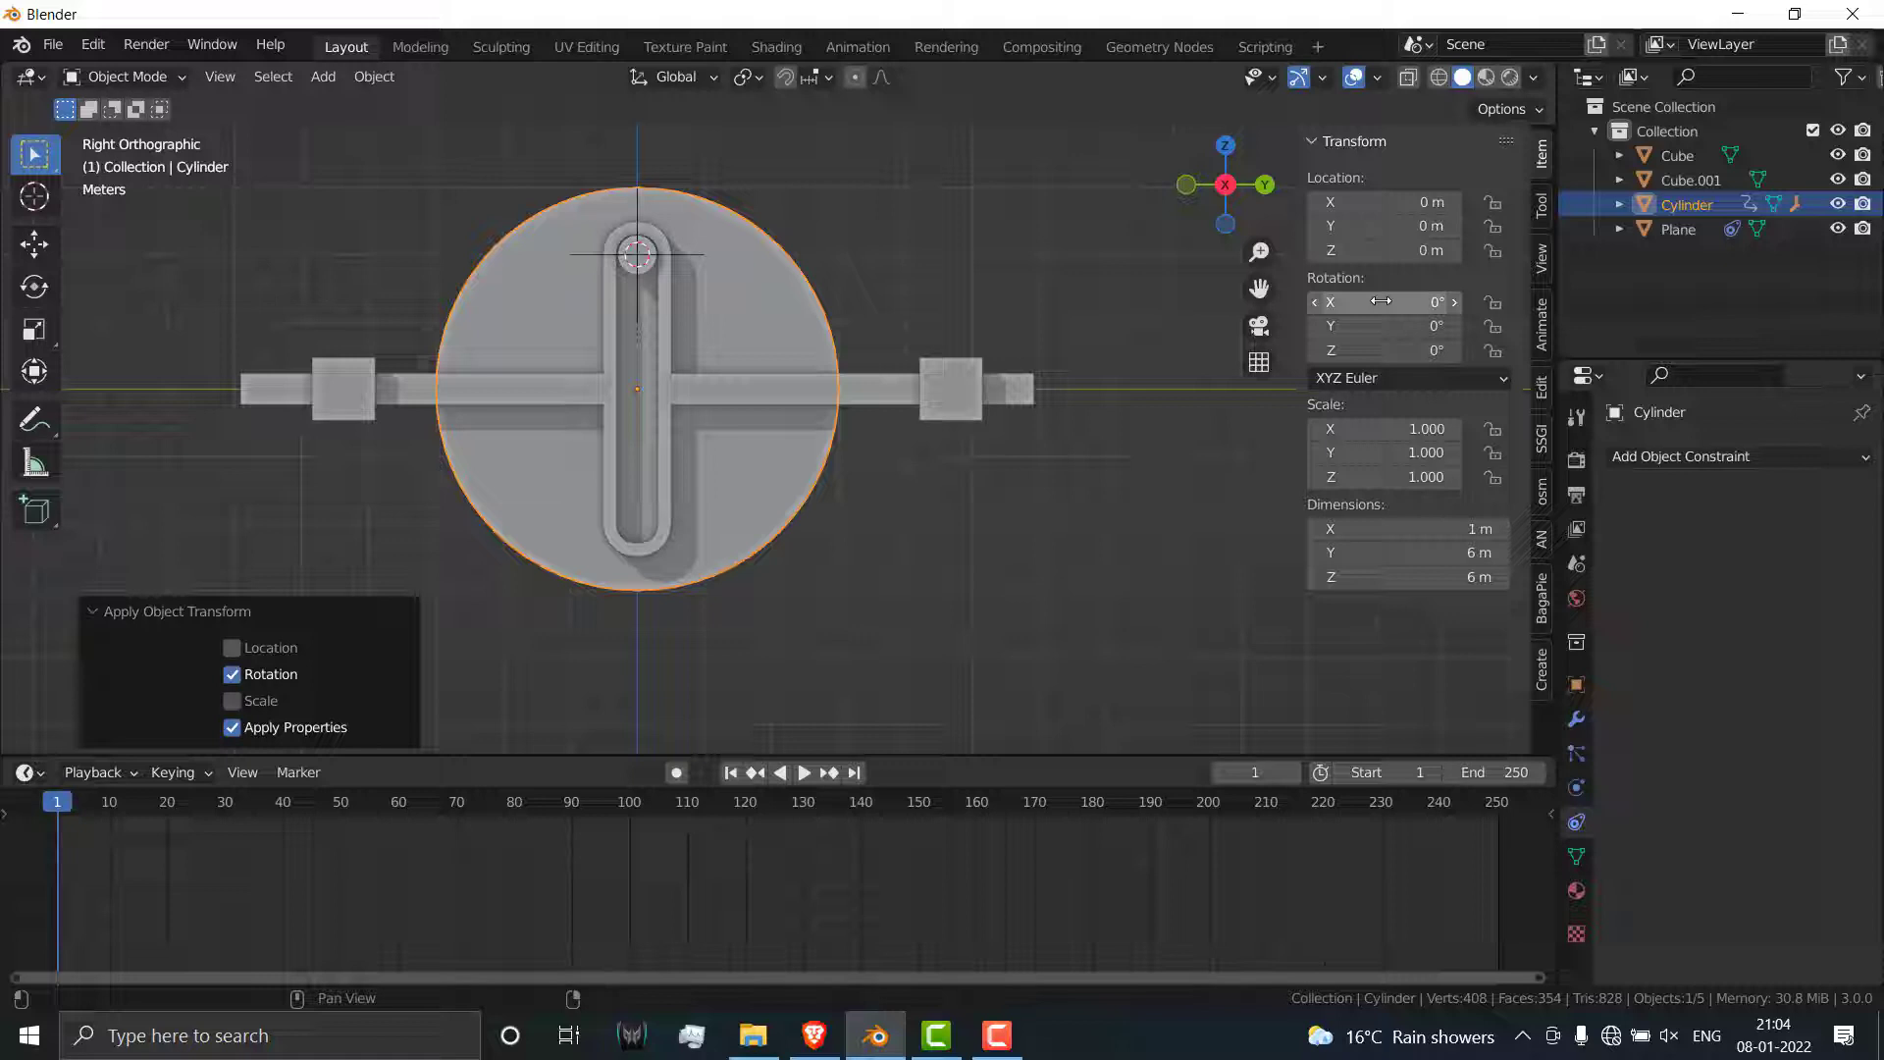
Step: Drive the disc's X rotation with #frame/10 and play the animation to watch it spin
left_click(1356, 301)
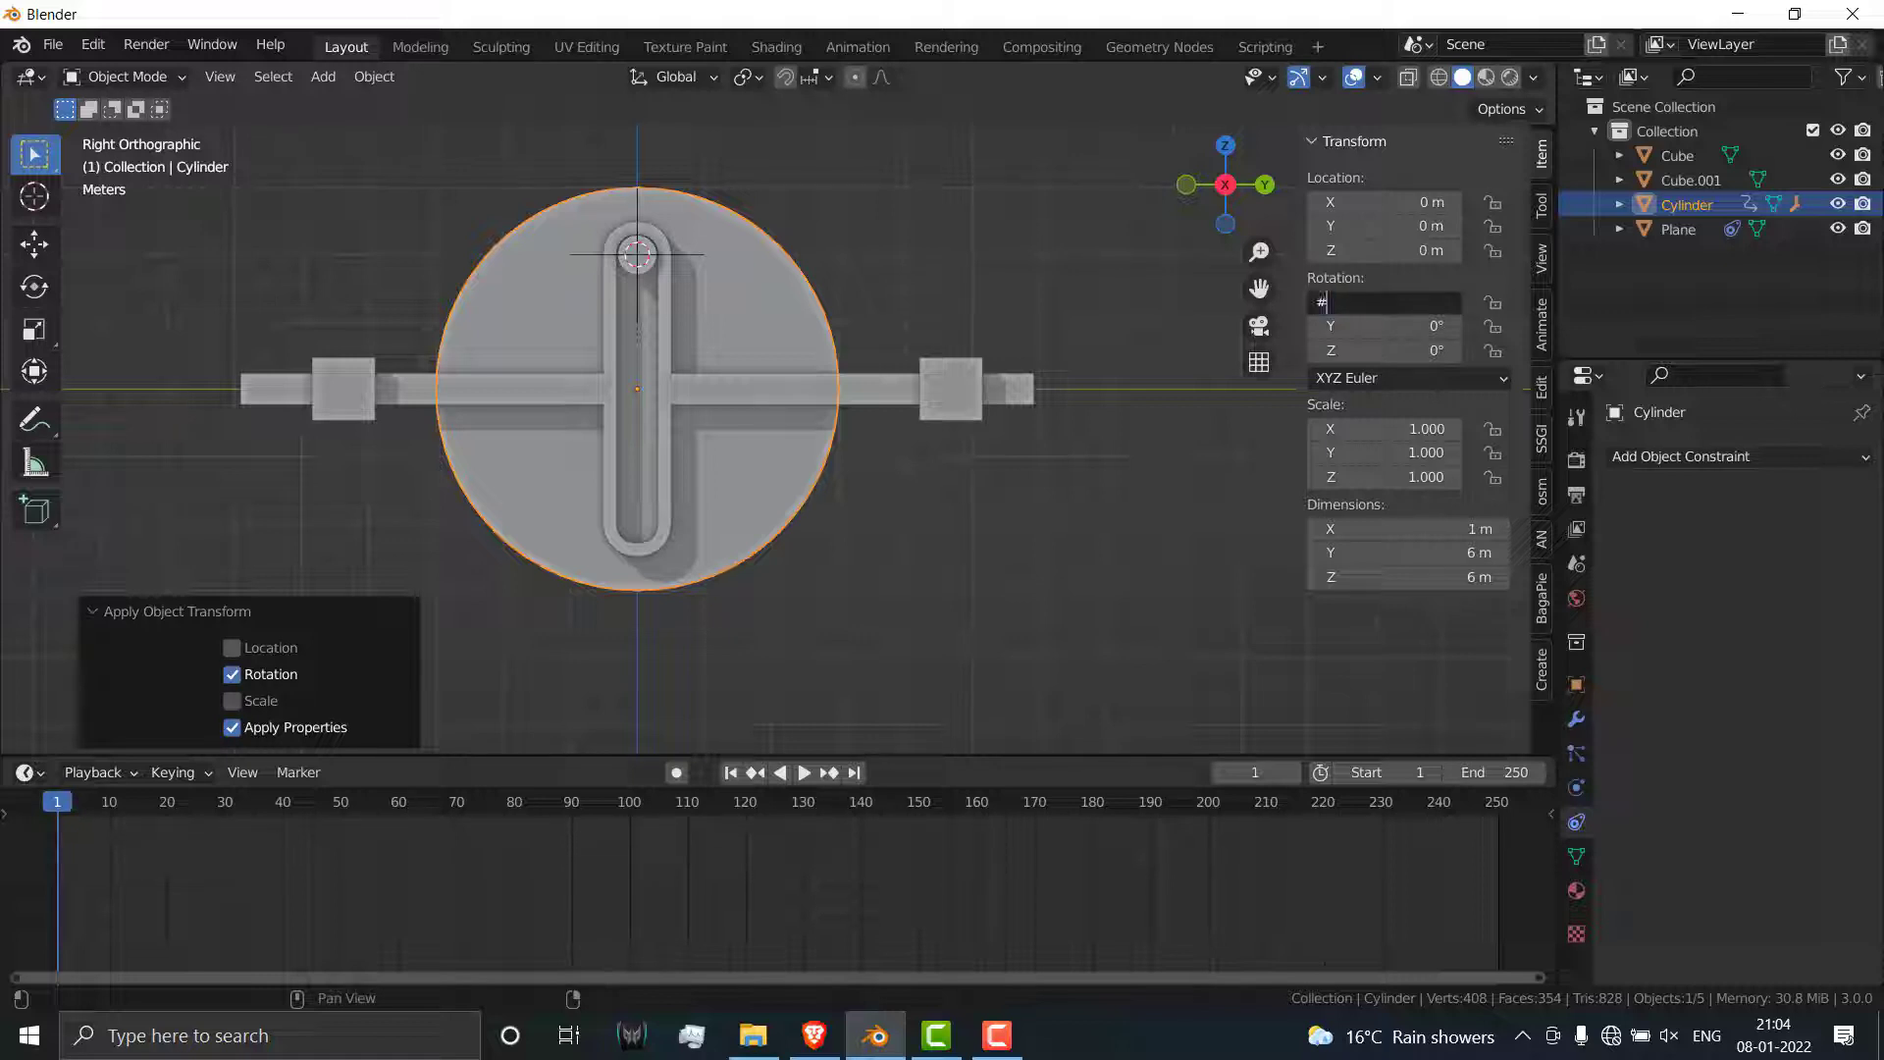
type("#frame/10")
key("Return")
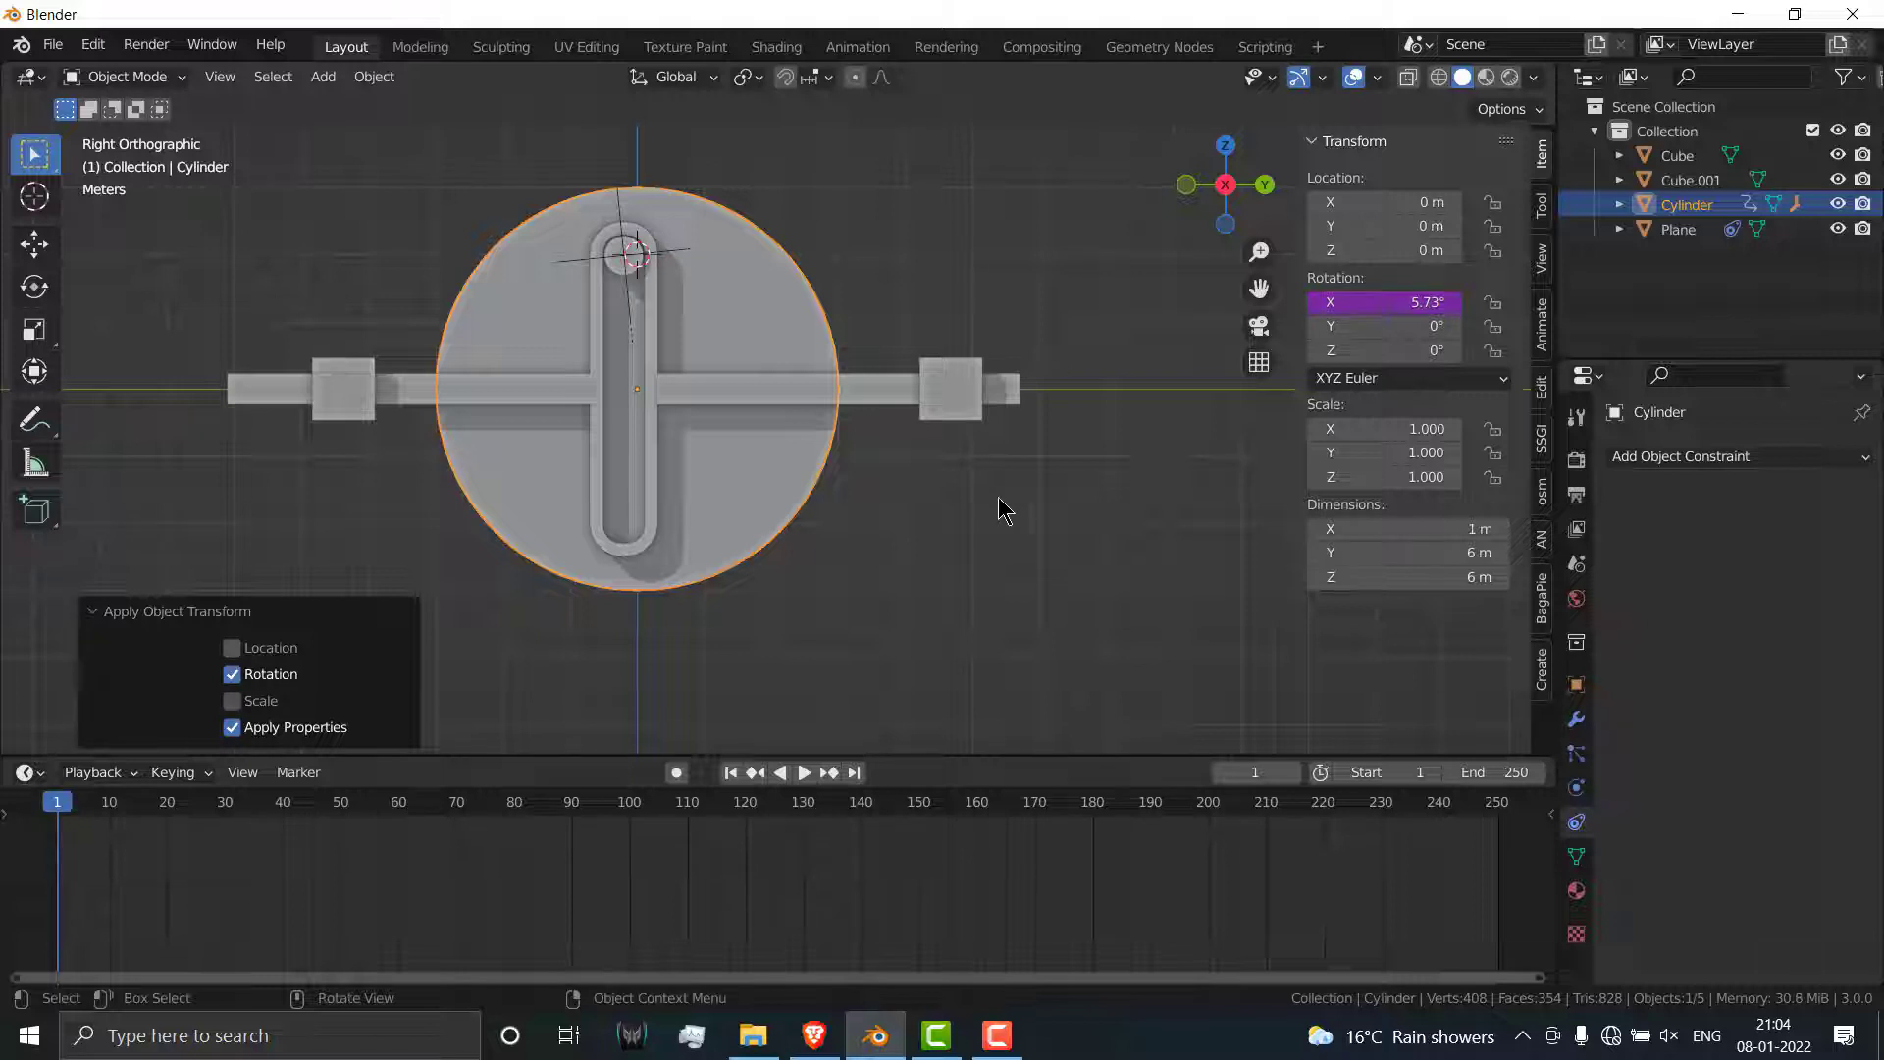
left_click(802, 772)
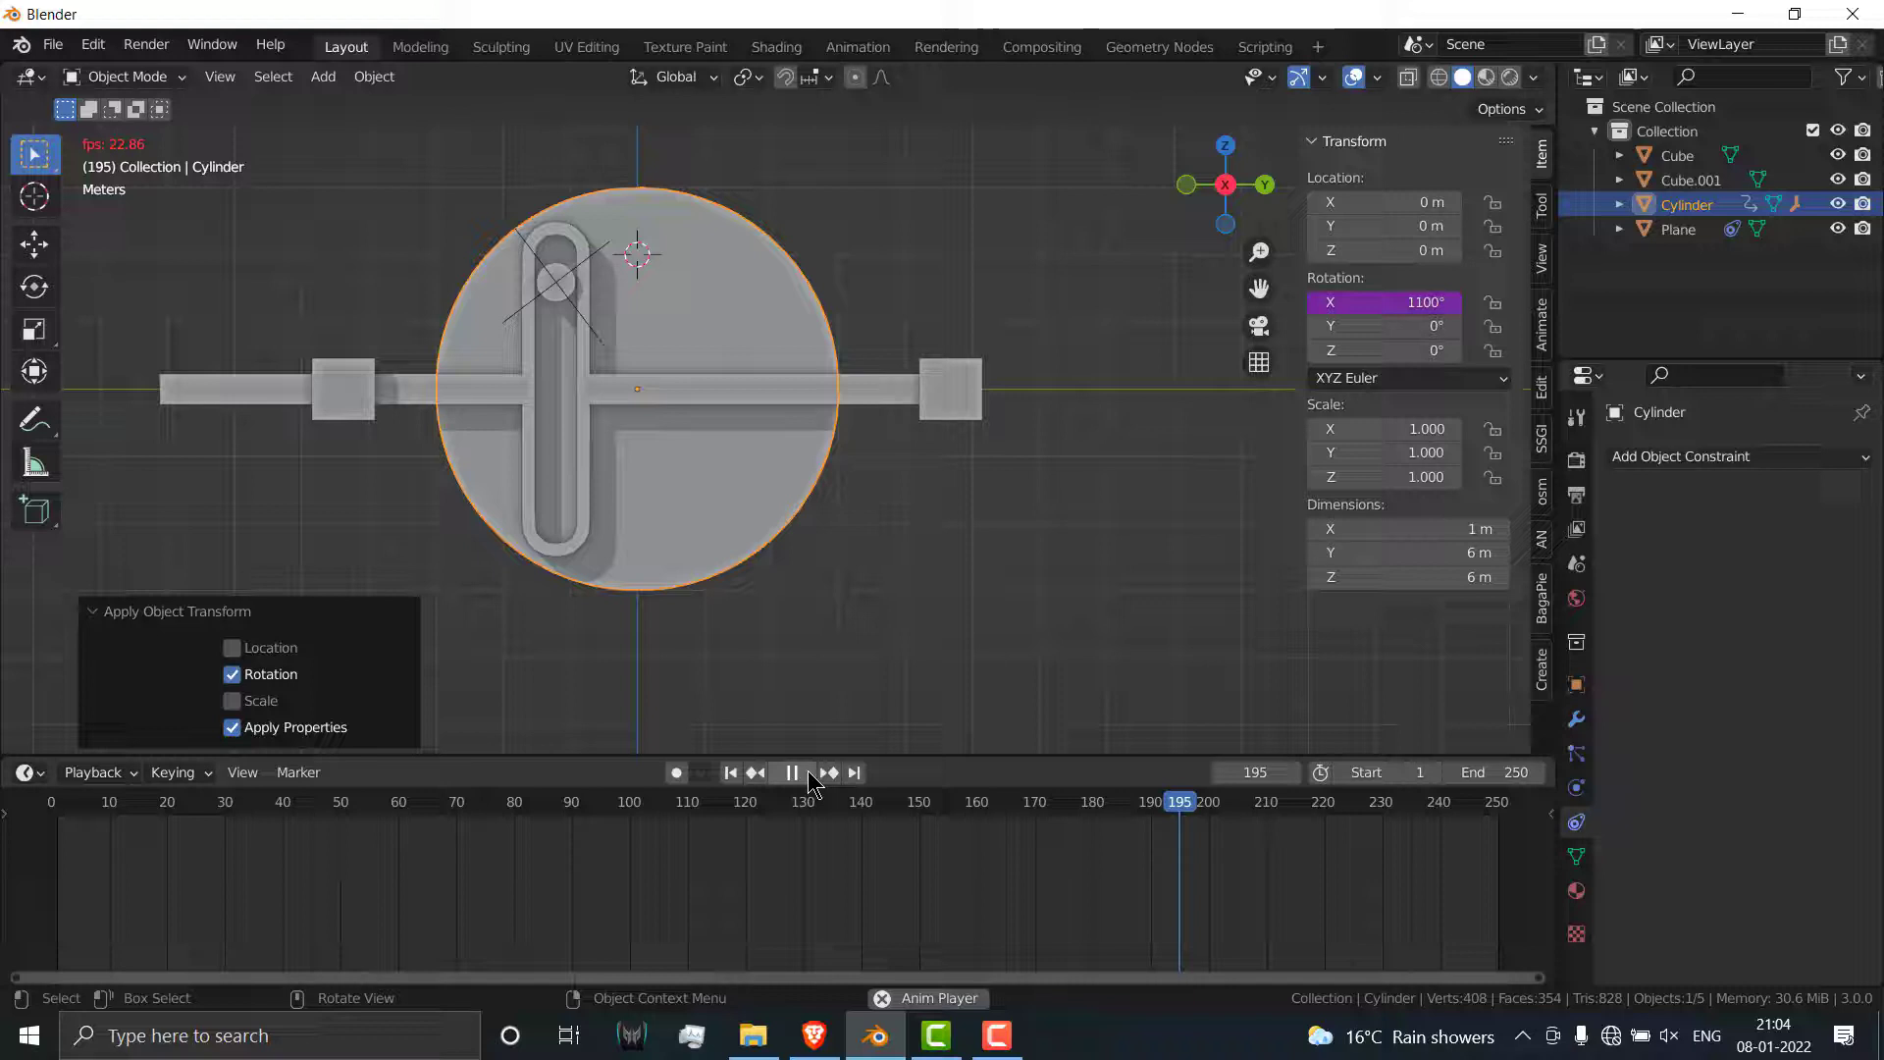
left_click(813, 774)
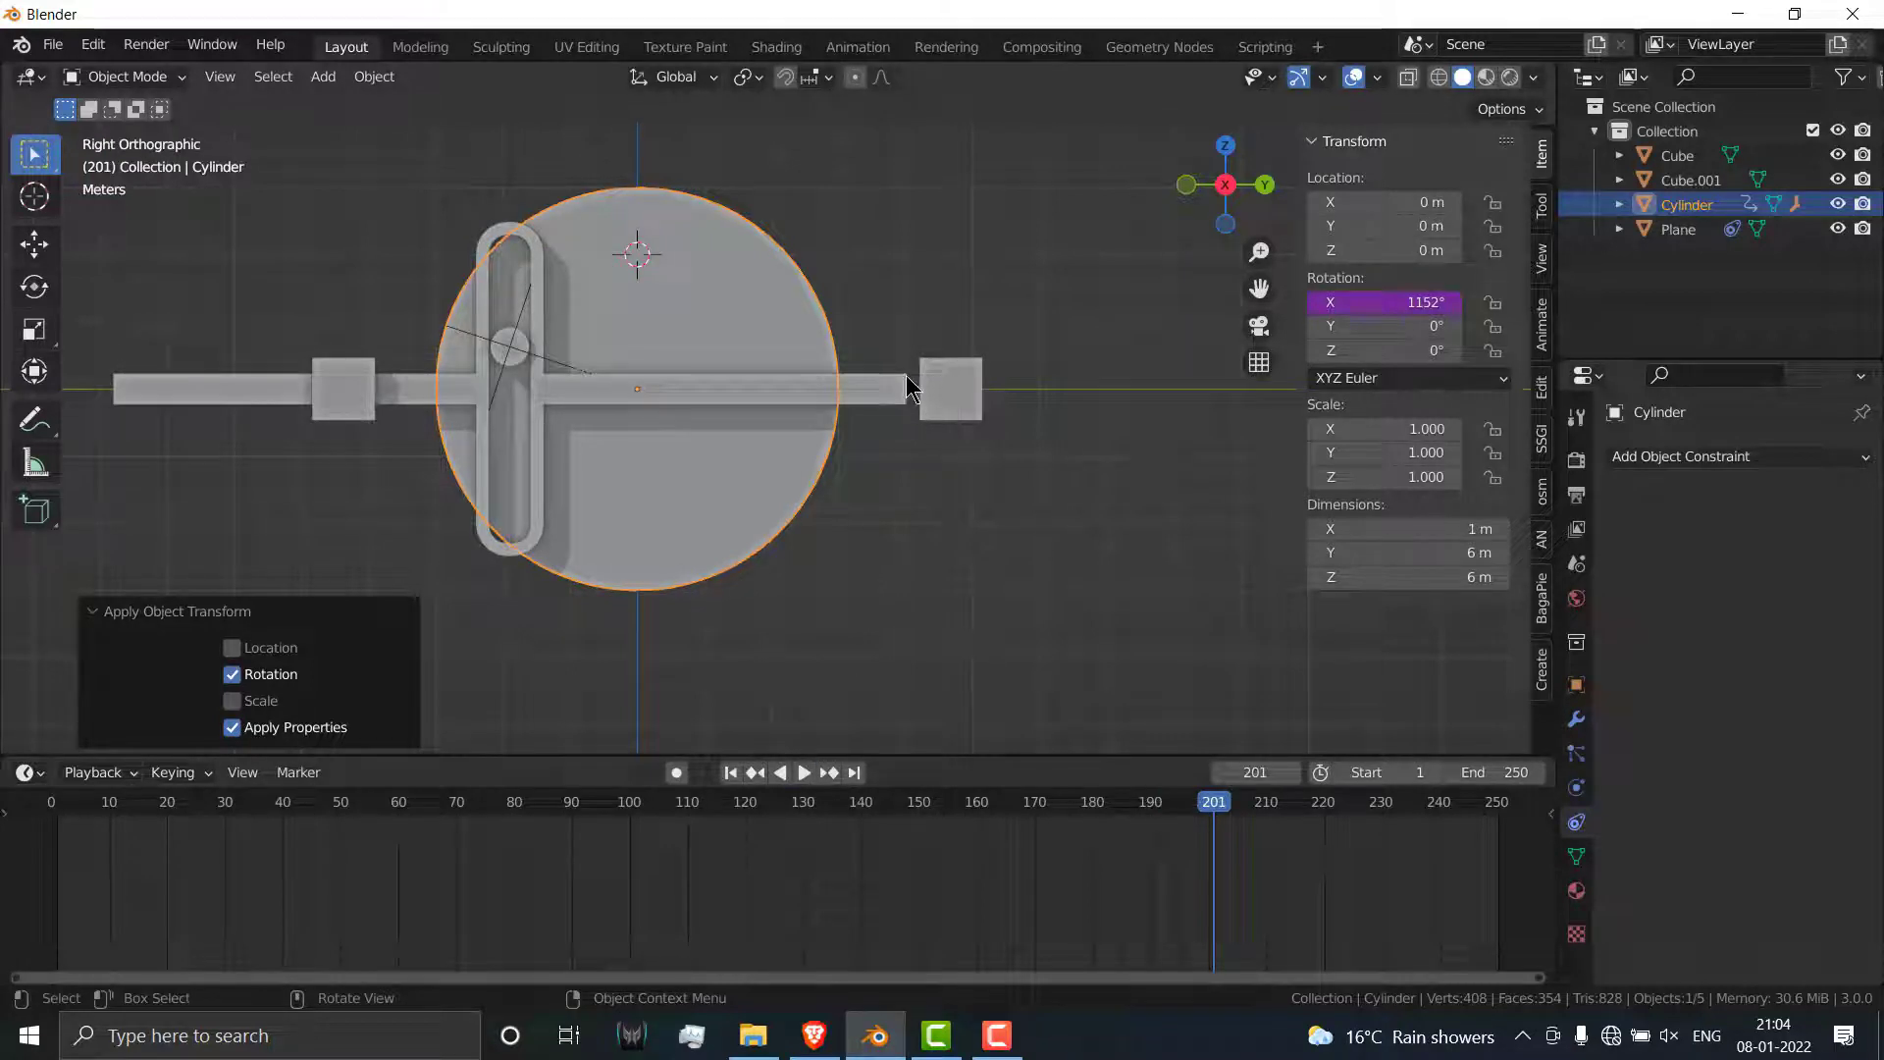
Step: In wireframe Edit Mode, move the rod's right end face 2 m outward along Y
left_click(875, 394)
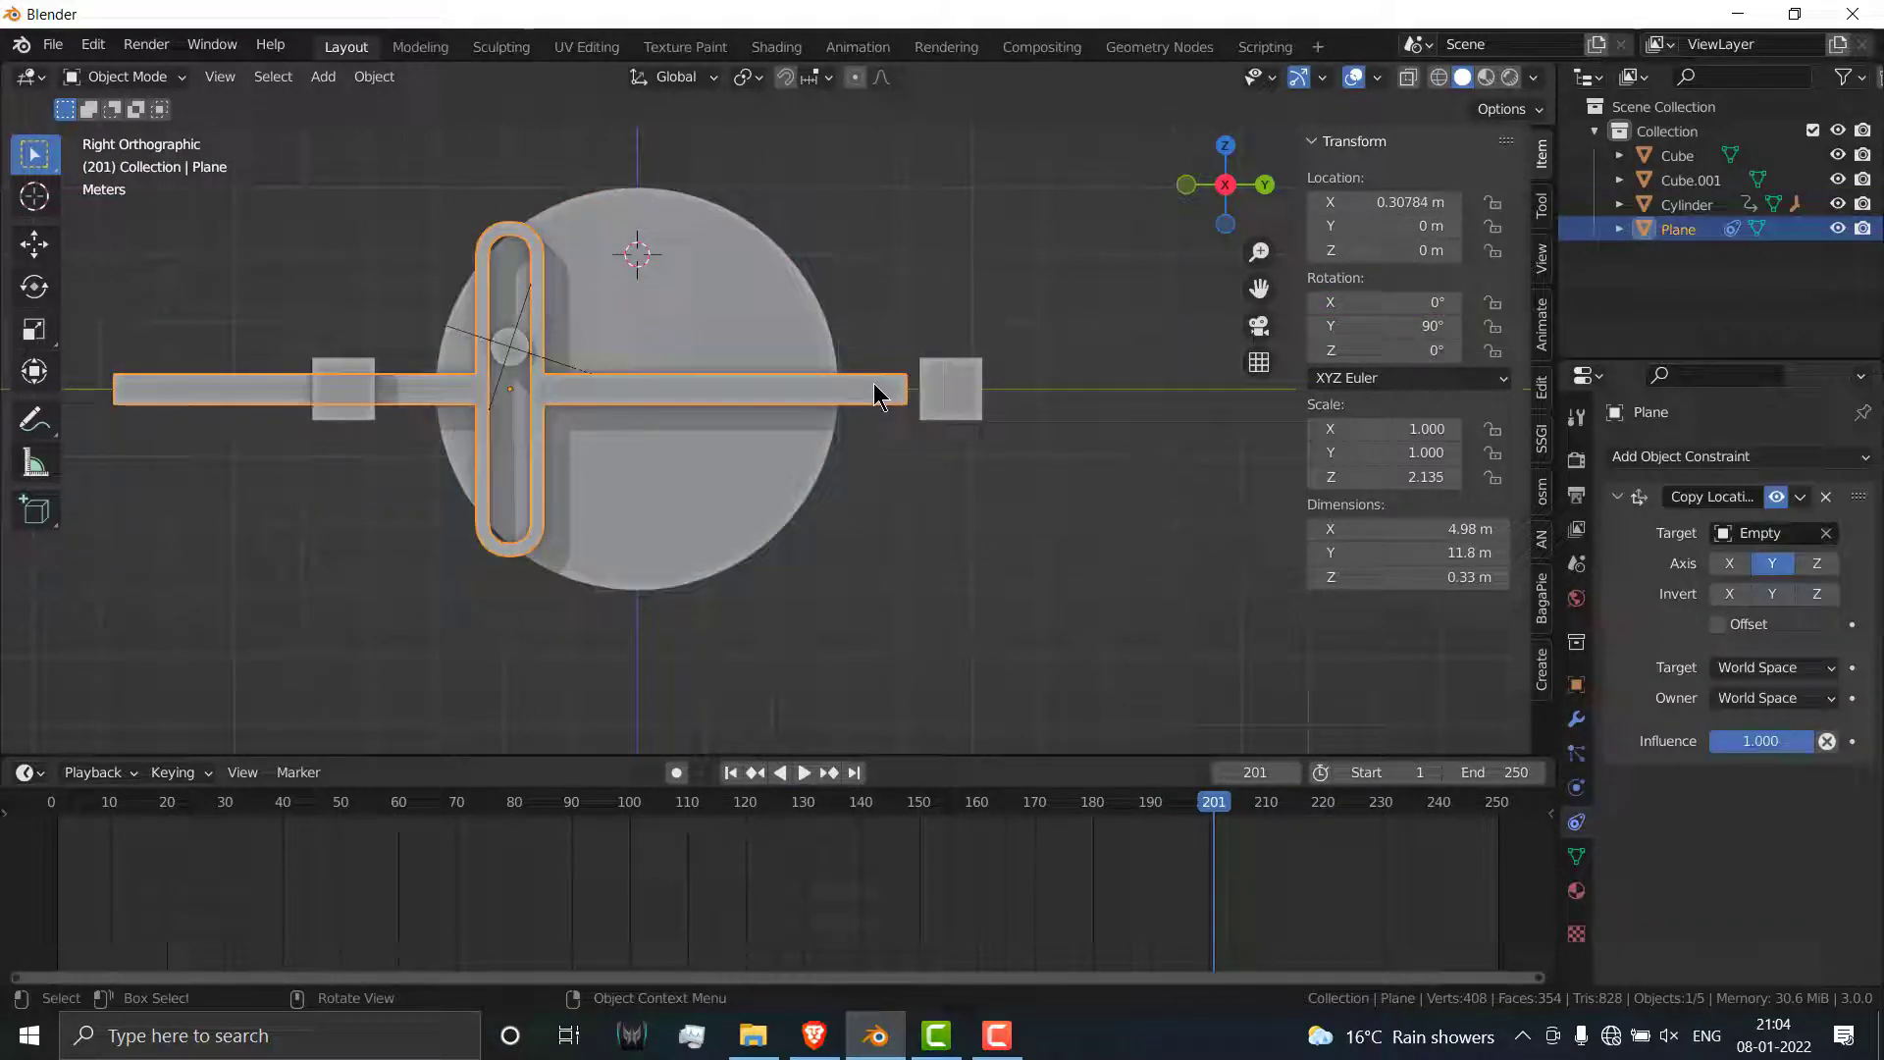
key("Tab")
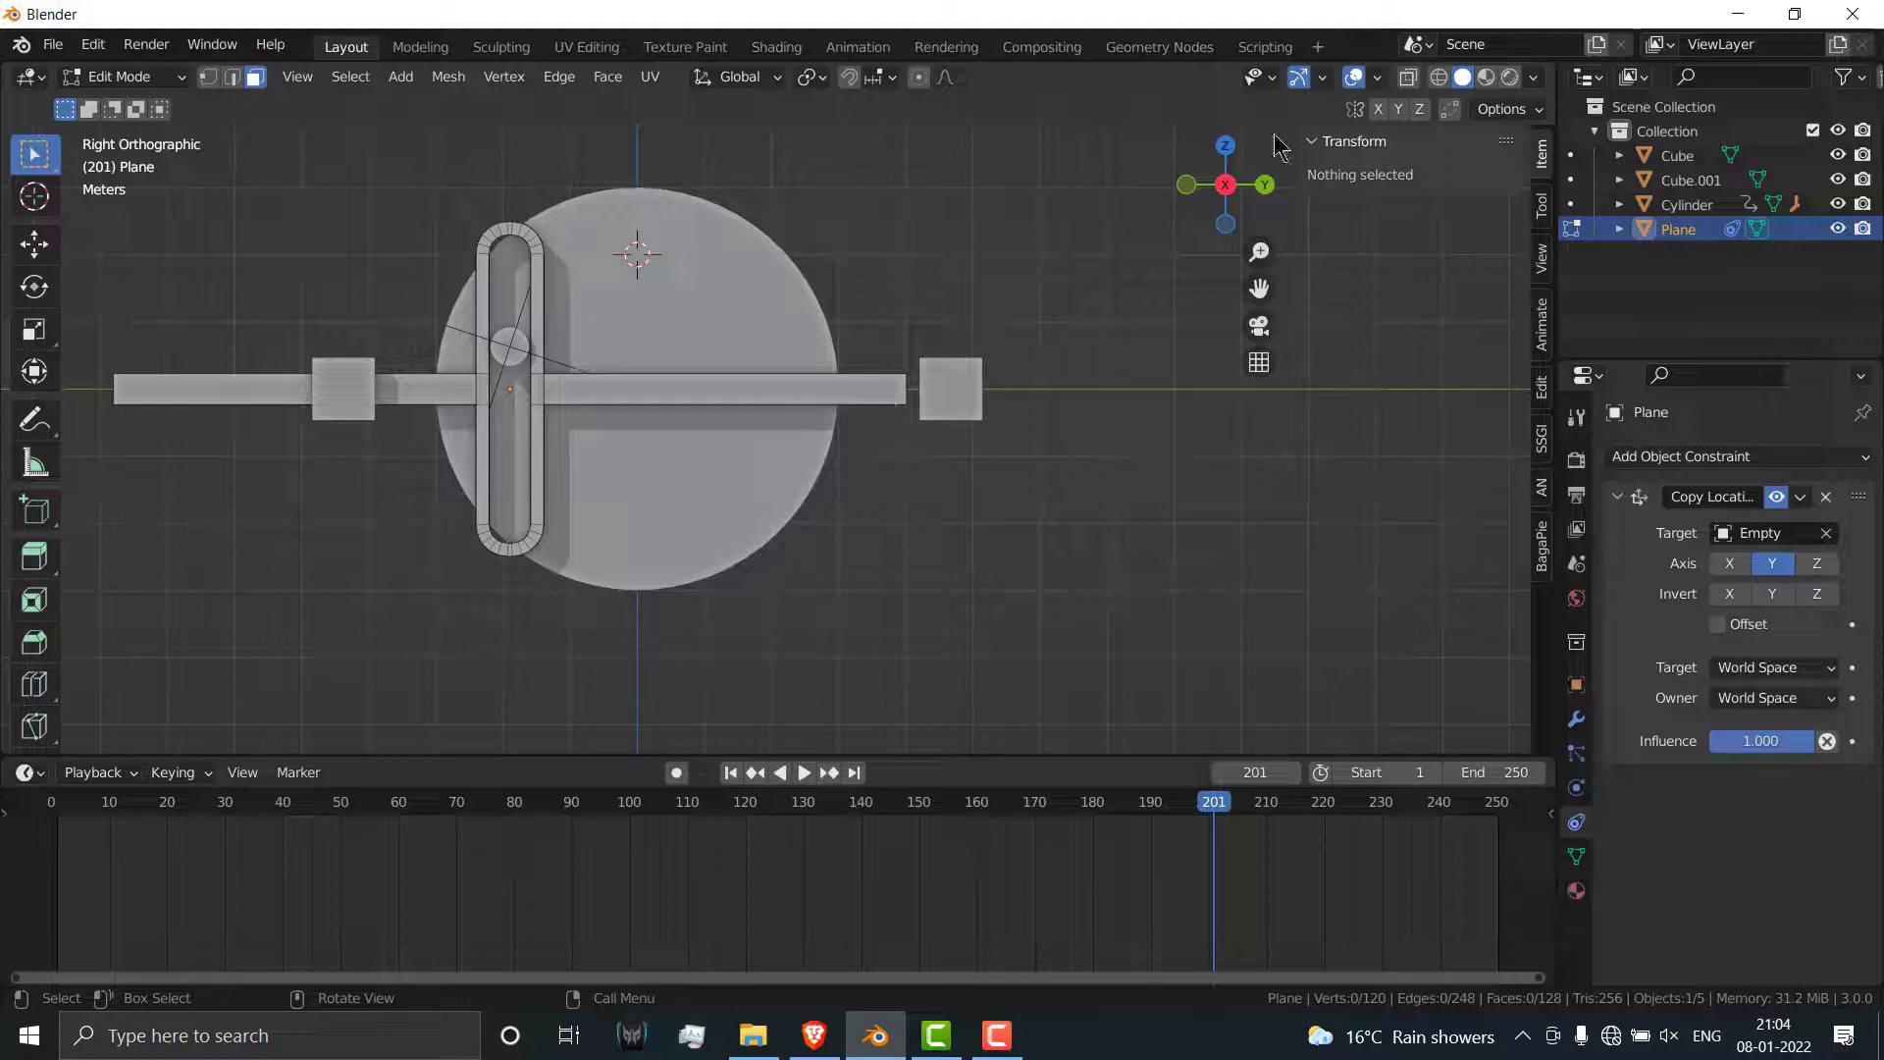
left_click(1440, 77)
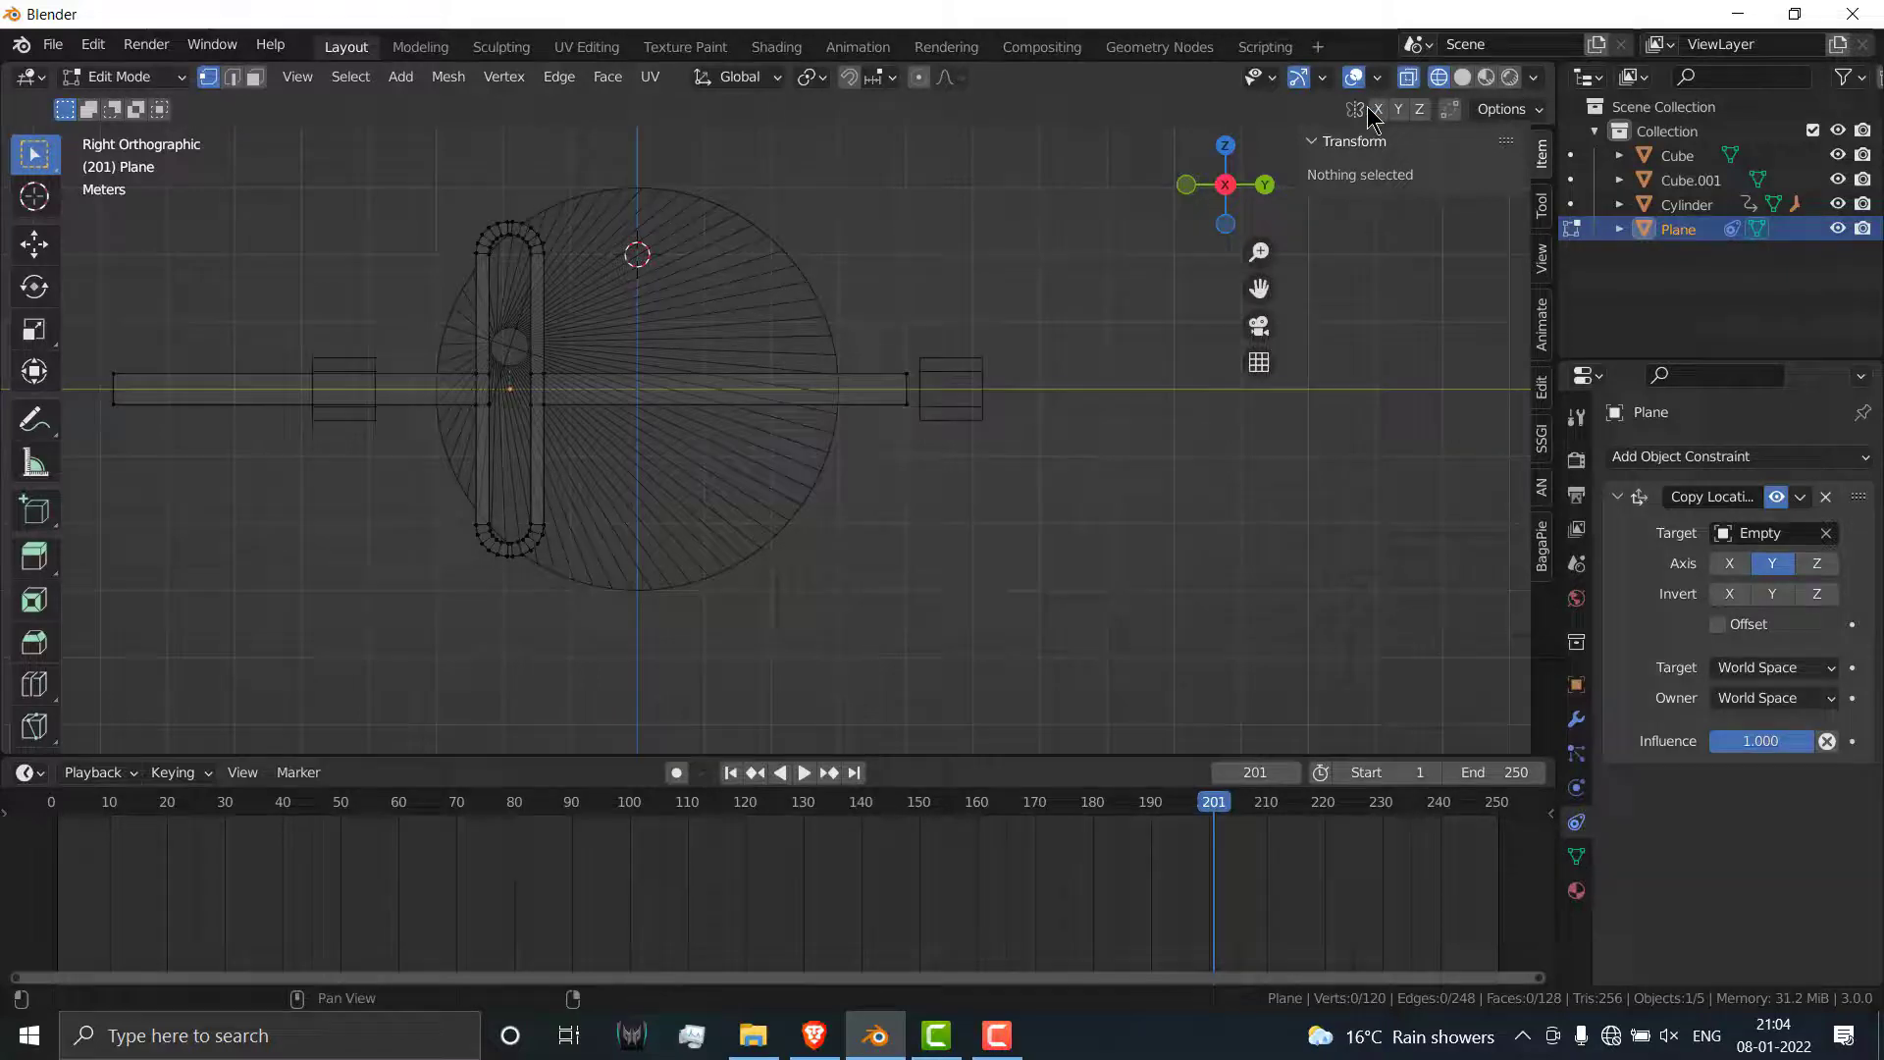
left_click_drag(878, 329, 939, 453)
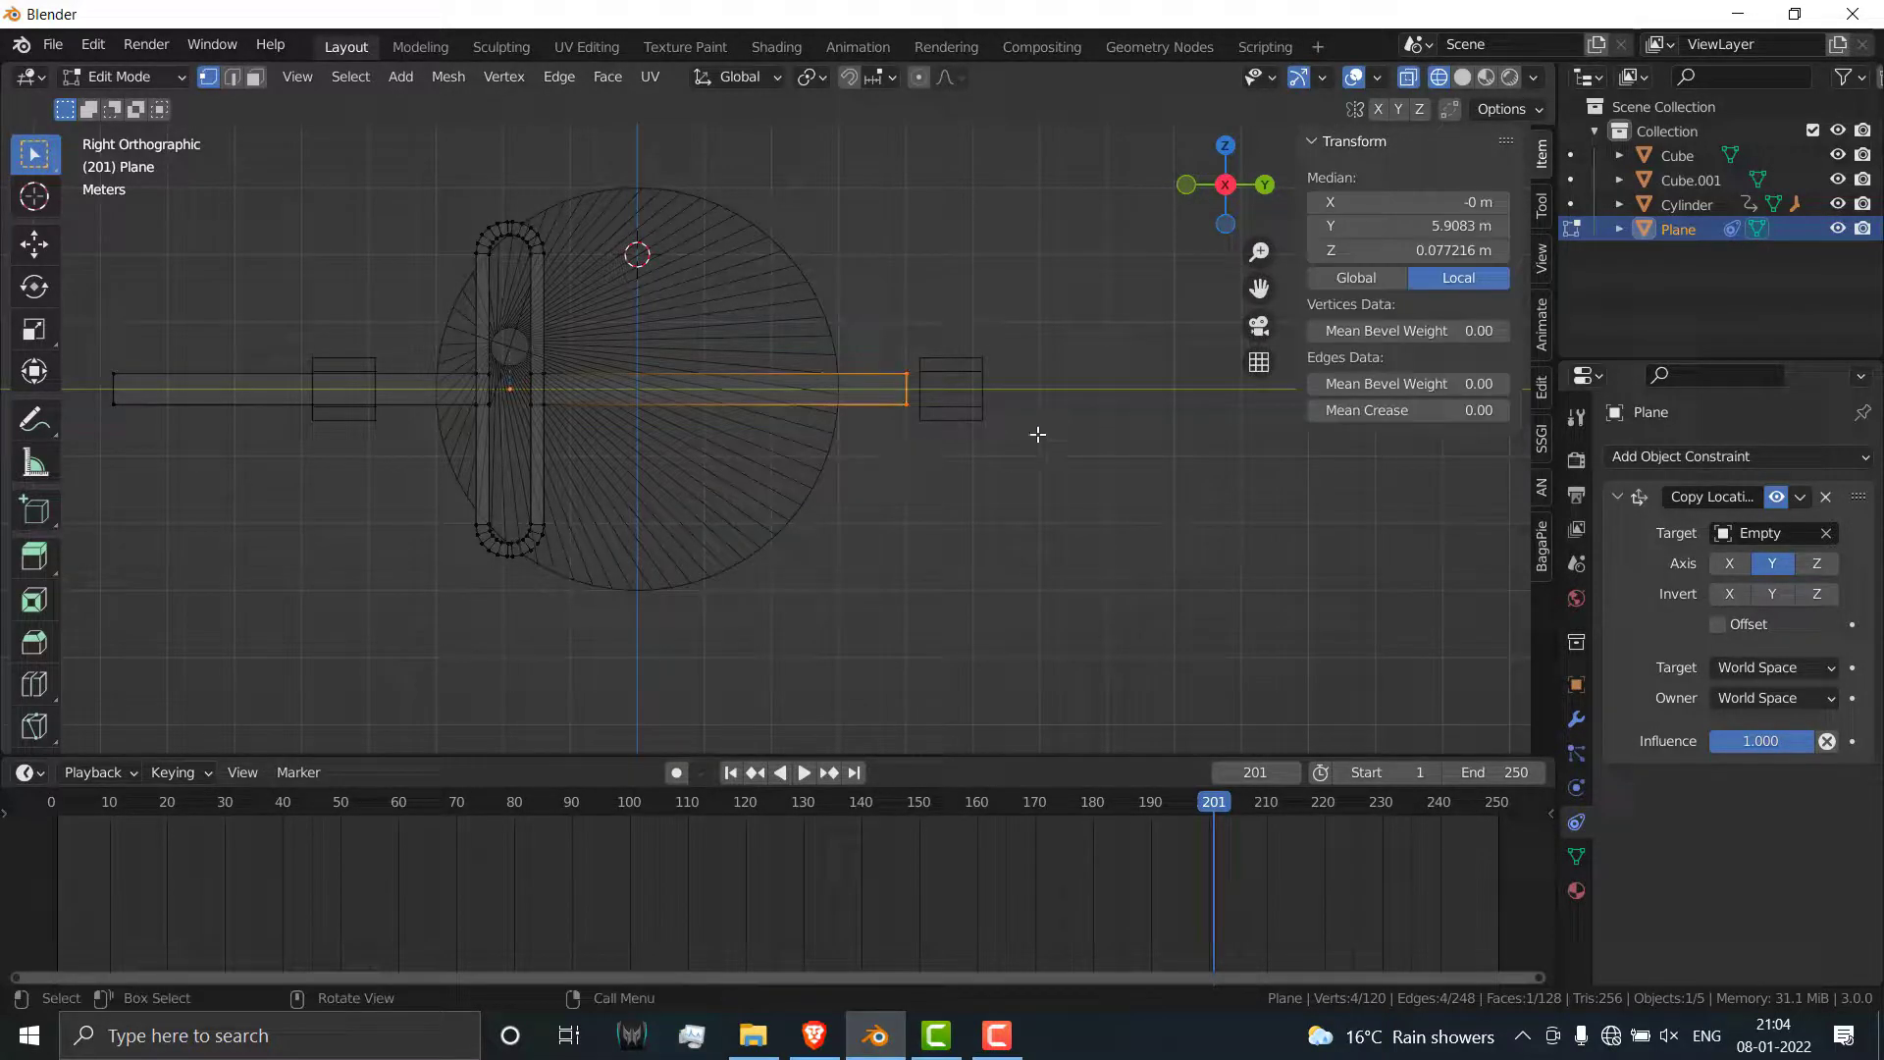
key("g")
key("y")
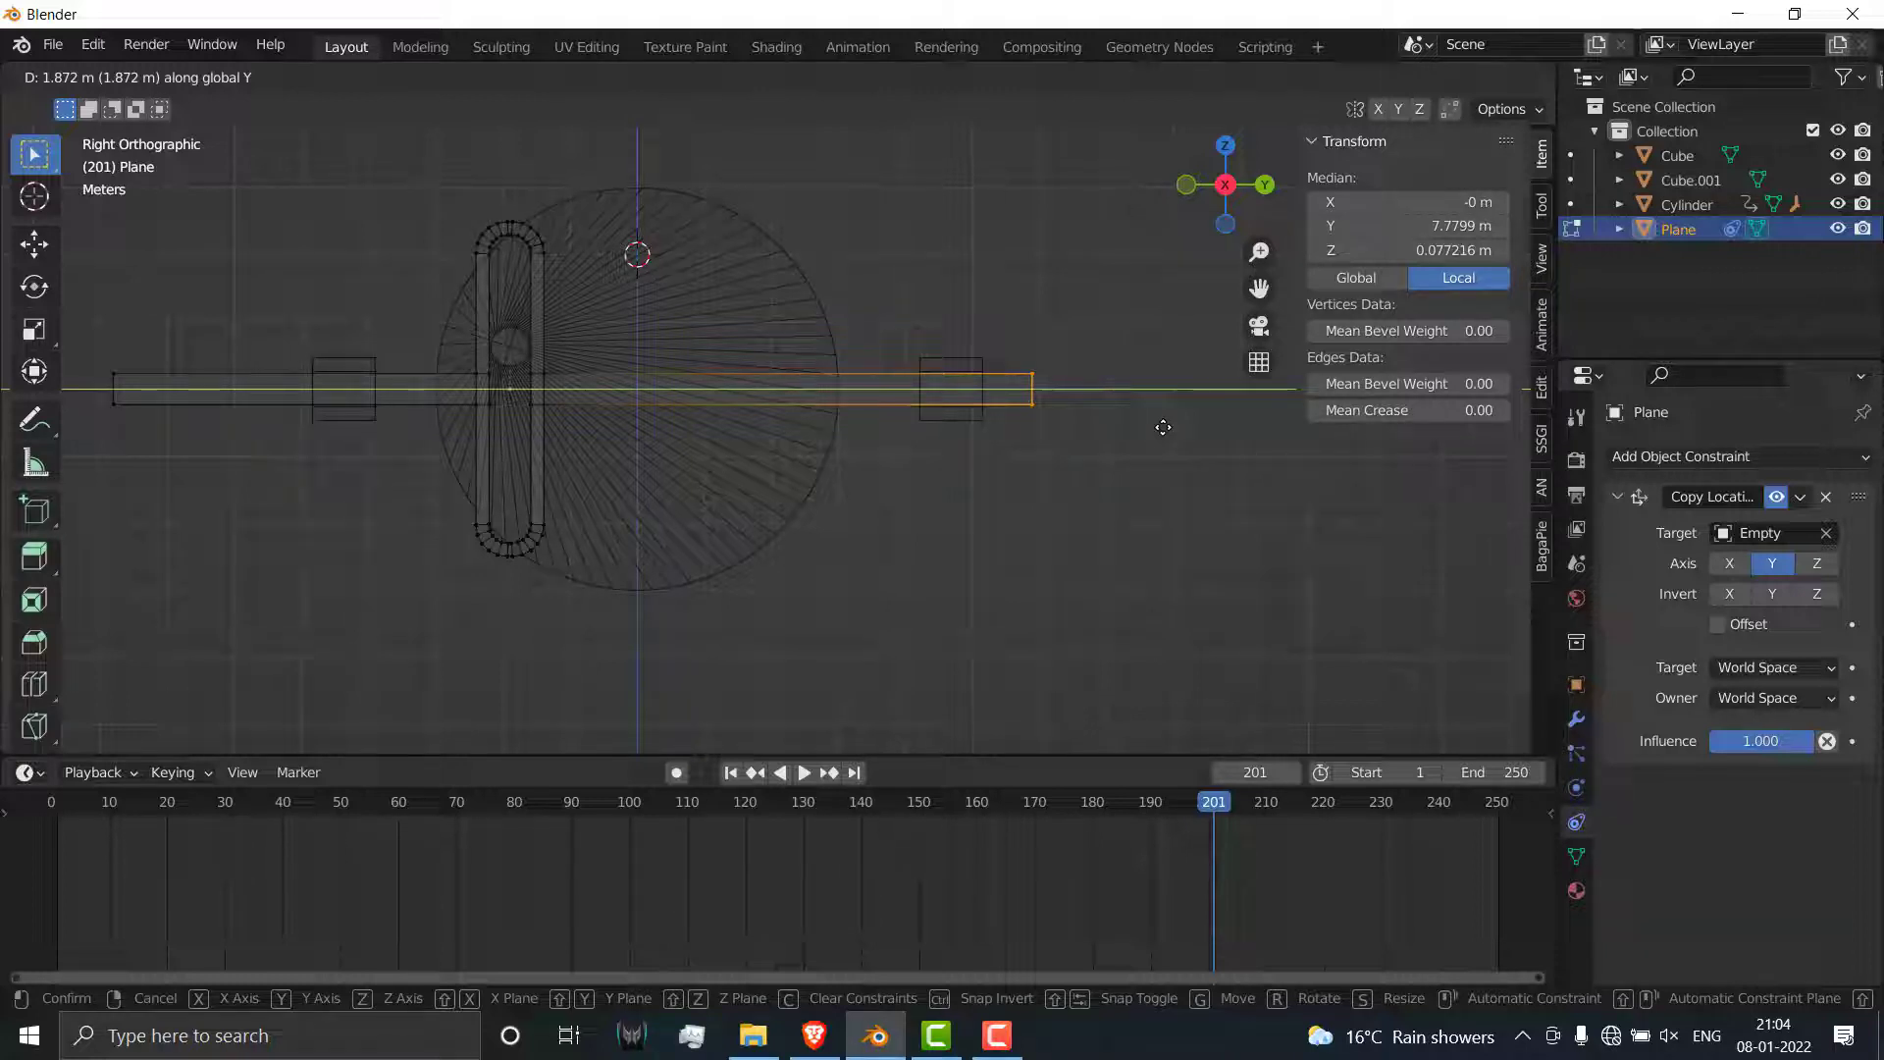
type("2")
key("Return")
Step: Move the rod's left end face 2 m outward (Y -2) and return to Object Mode
scroll(1163, 427, "down", 3)
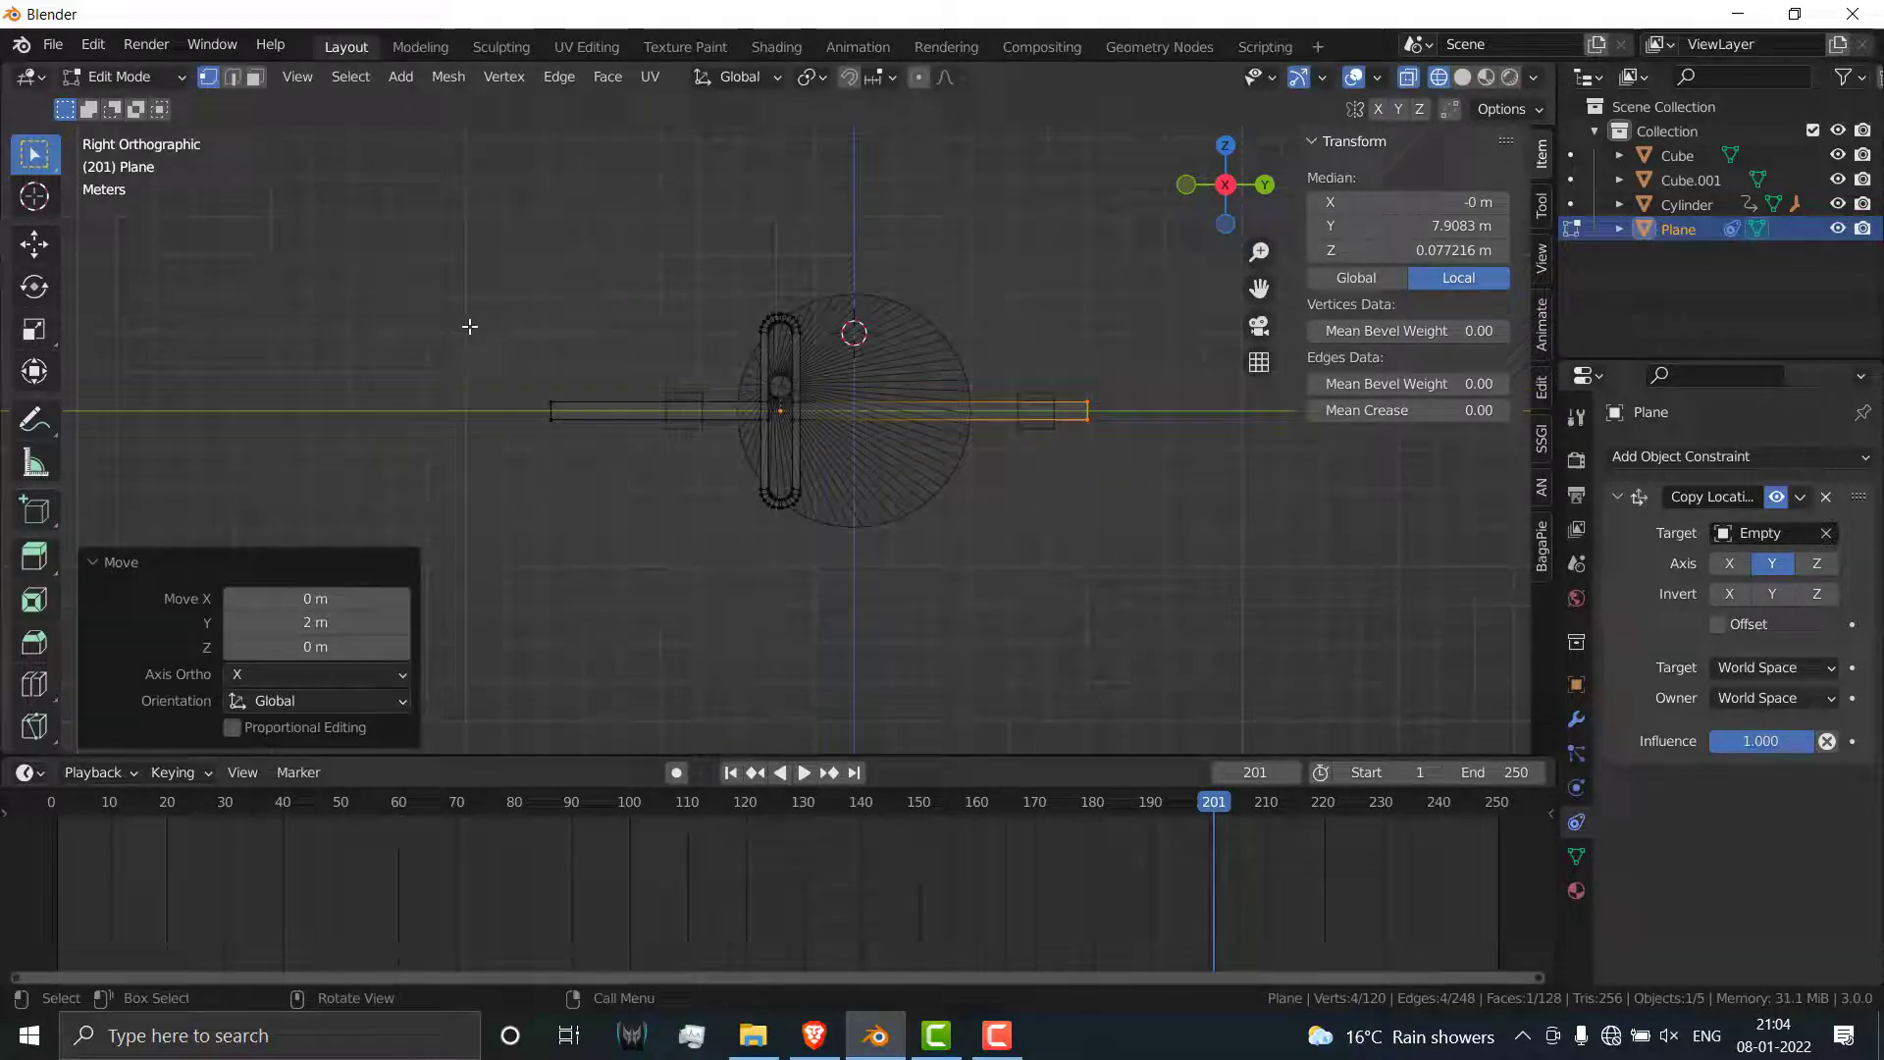
left_click_drag(471, 327, 615, 459)
key("g")
type("y")
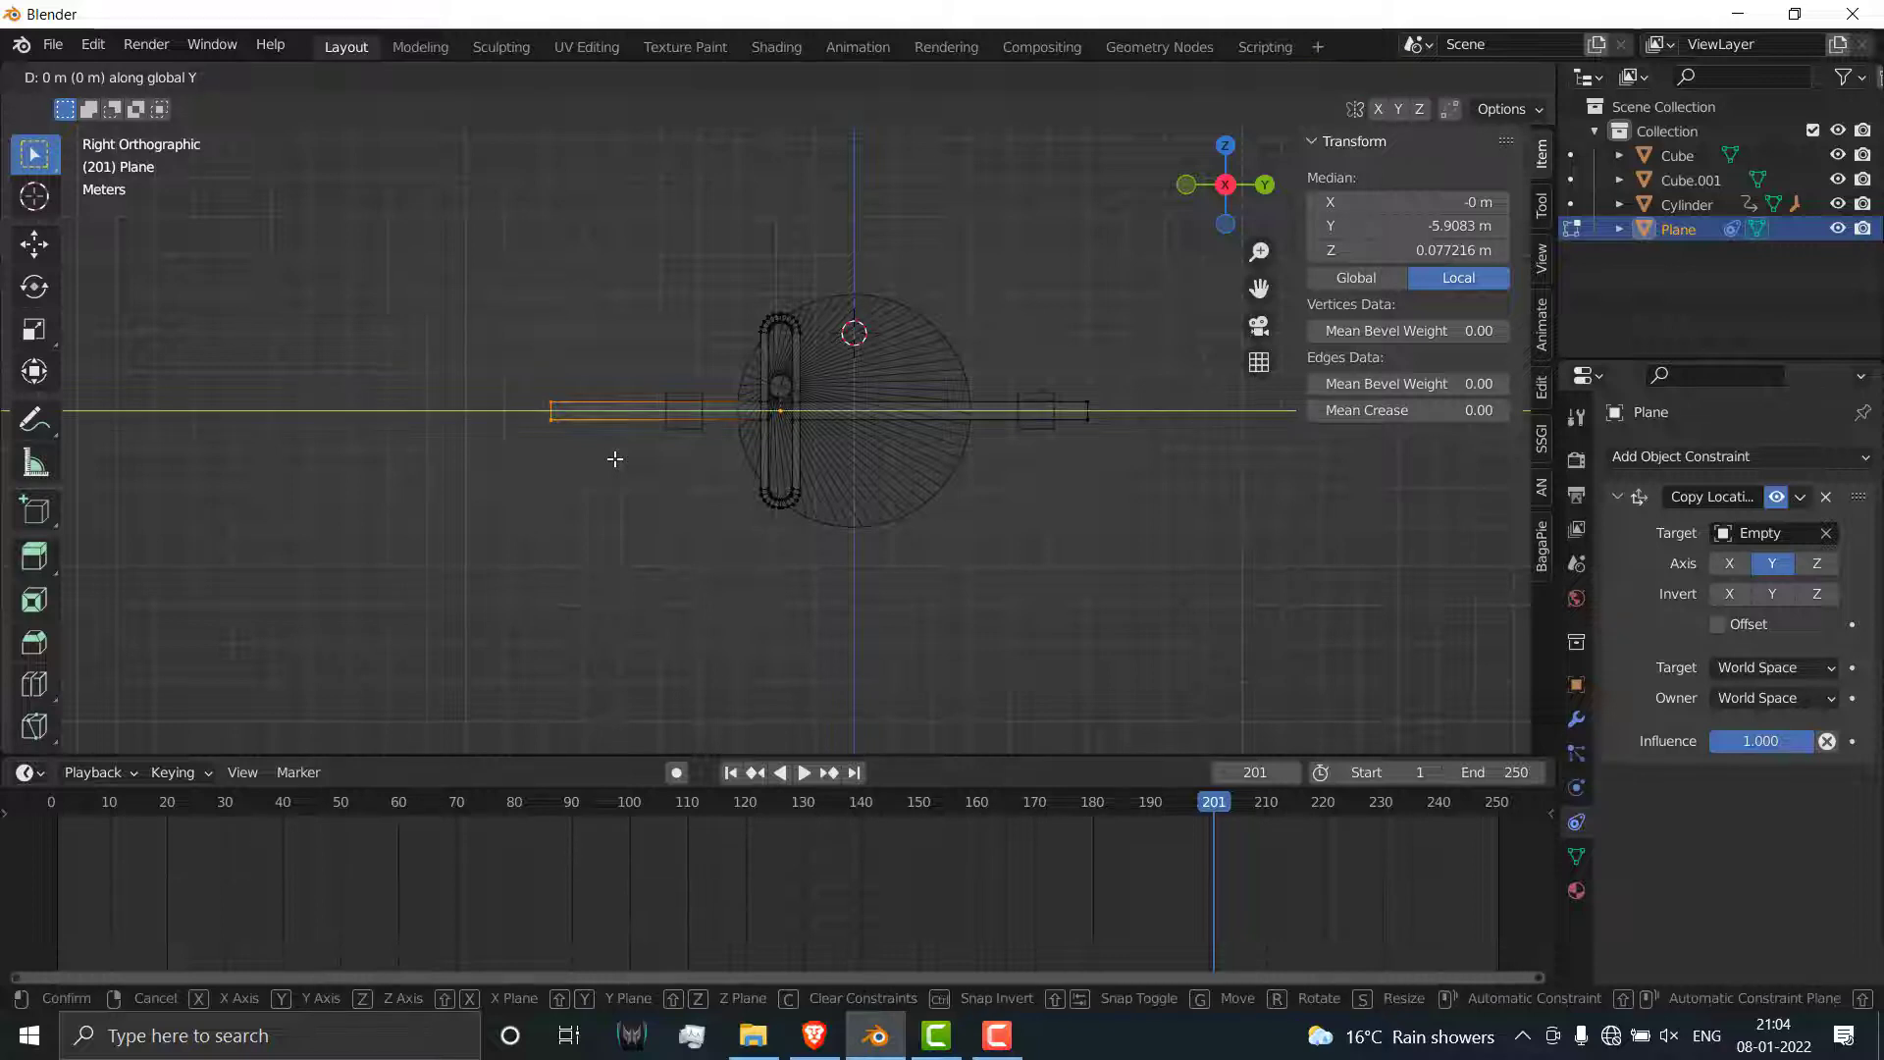
type("-2")
key("Return")
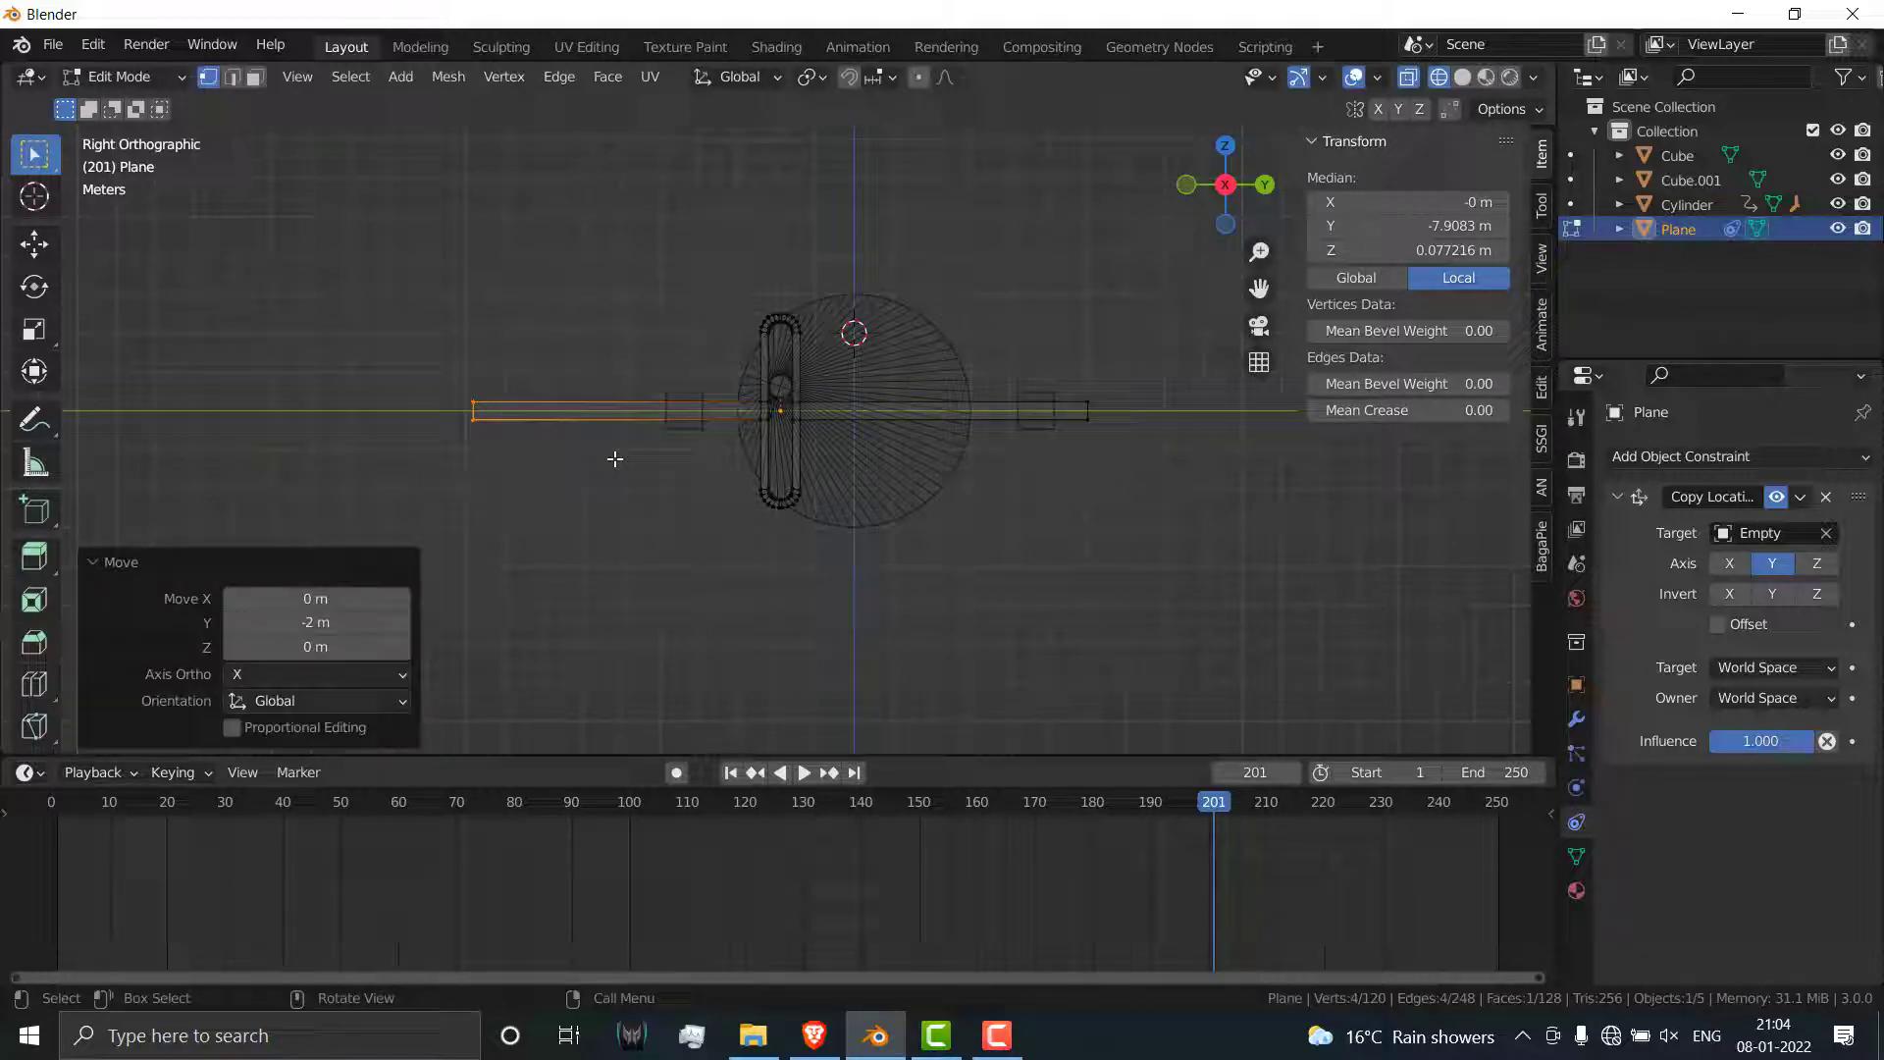
key("Tab")
scroll(962, 414, "up", 2)
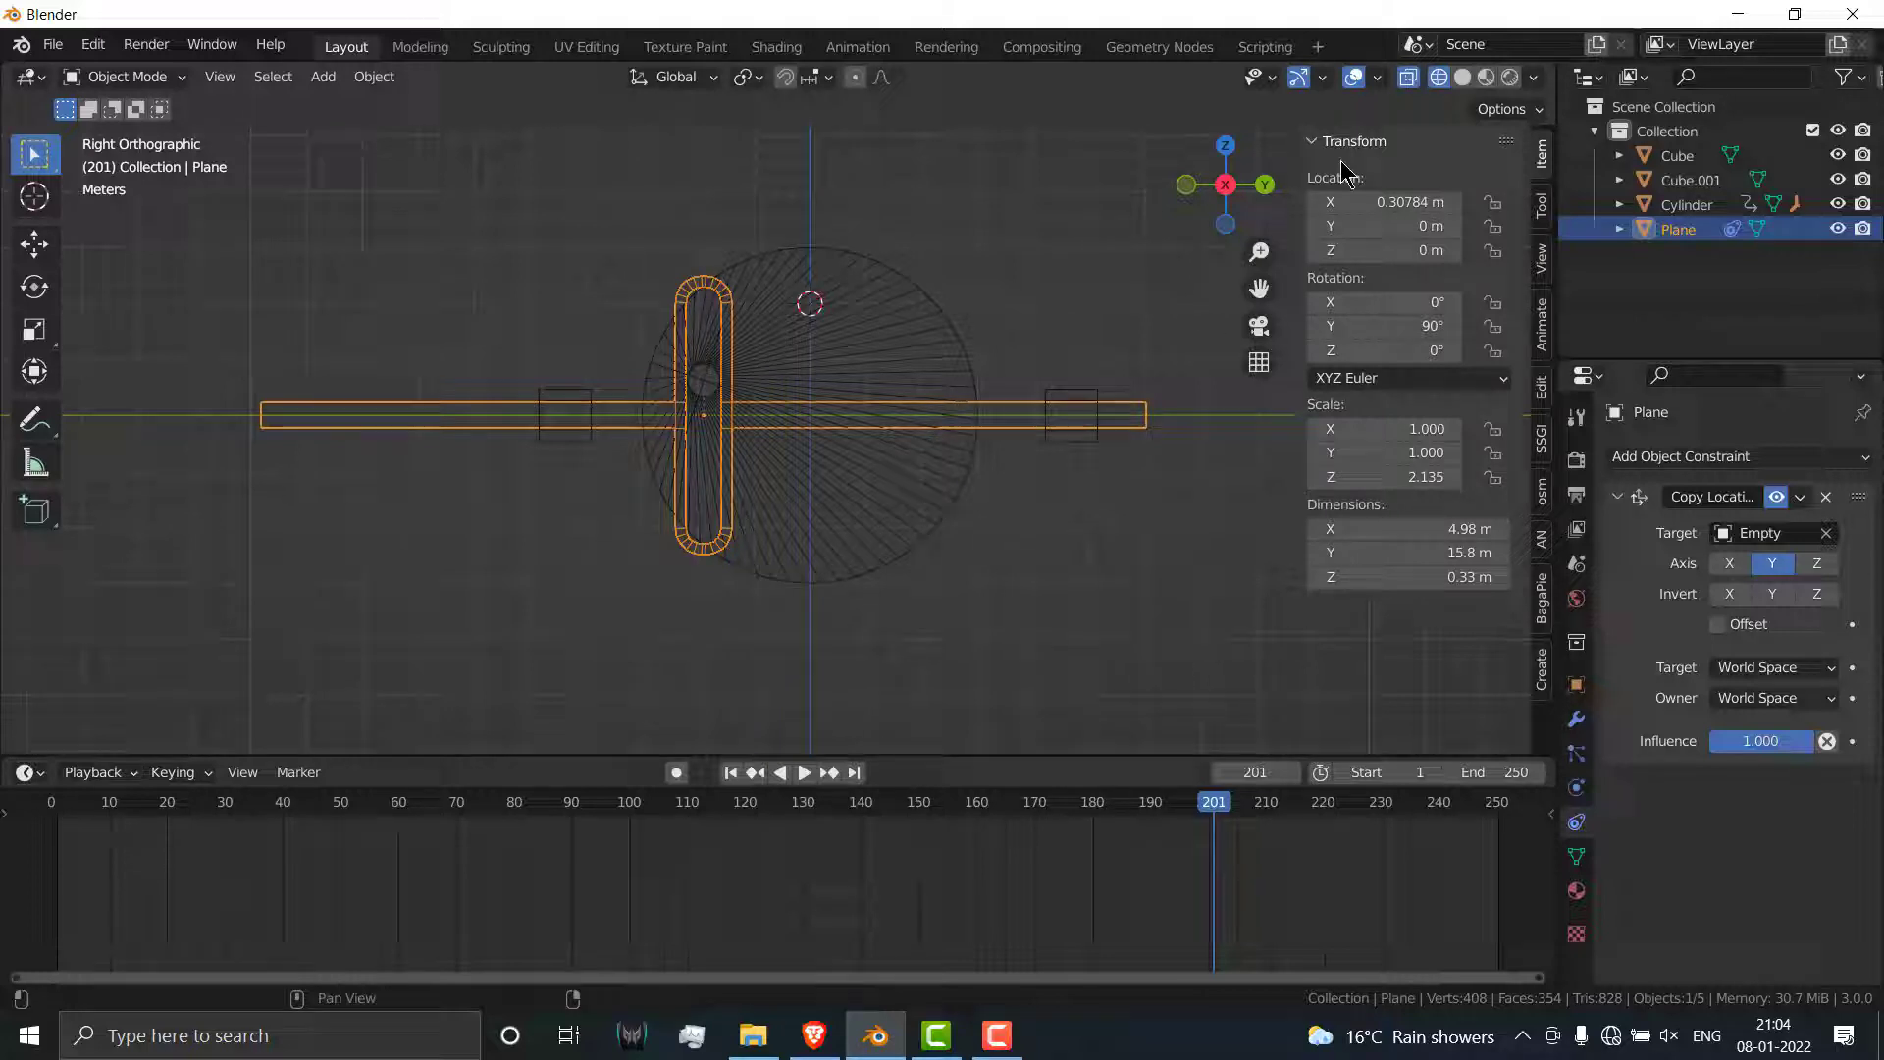
Step: Switch to Solid then Material Preview shading, play the slider animation, and rewind to frame 1
left_click(1463, 78)
left_click(1486, 79)
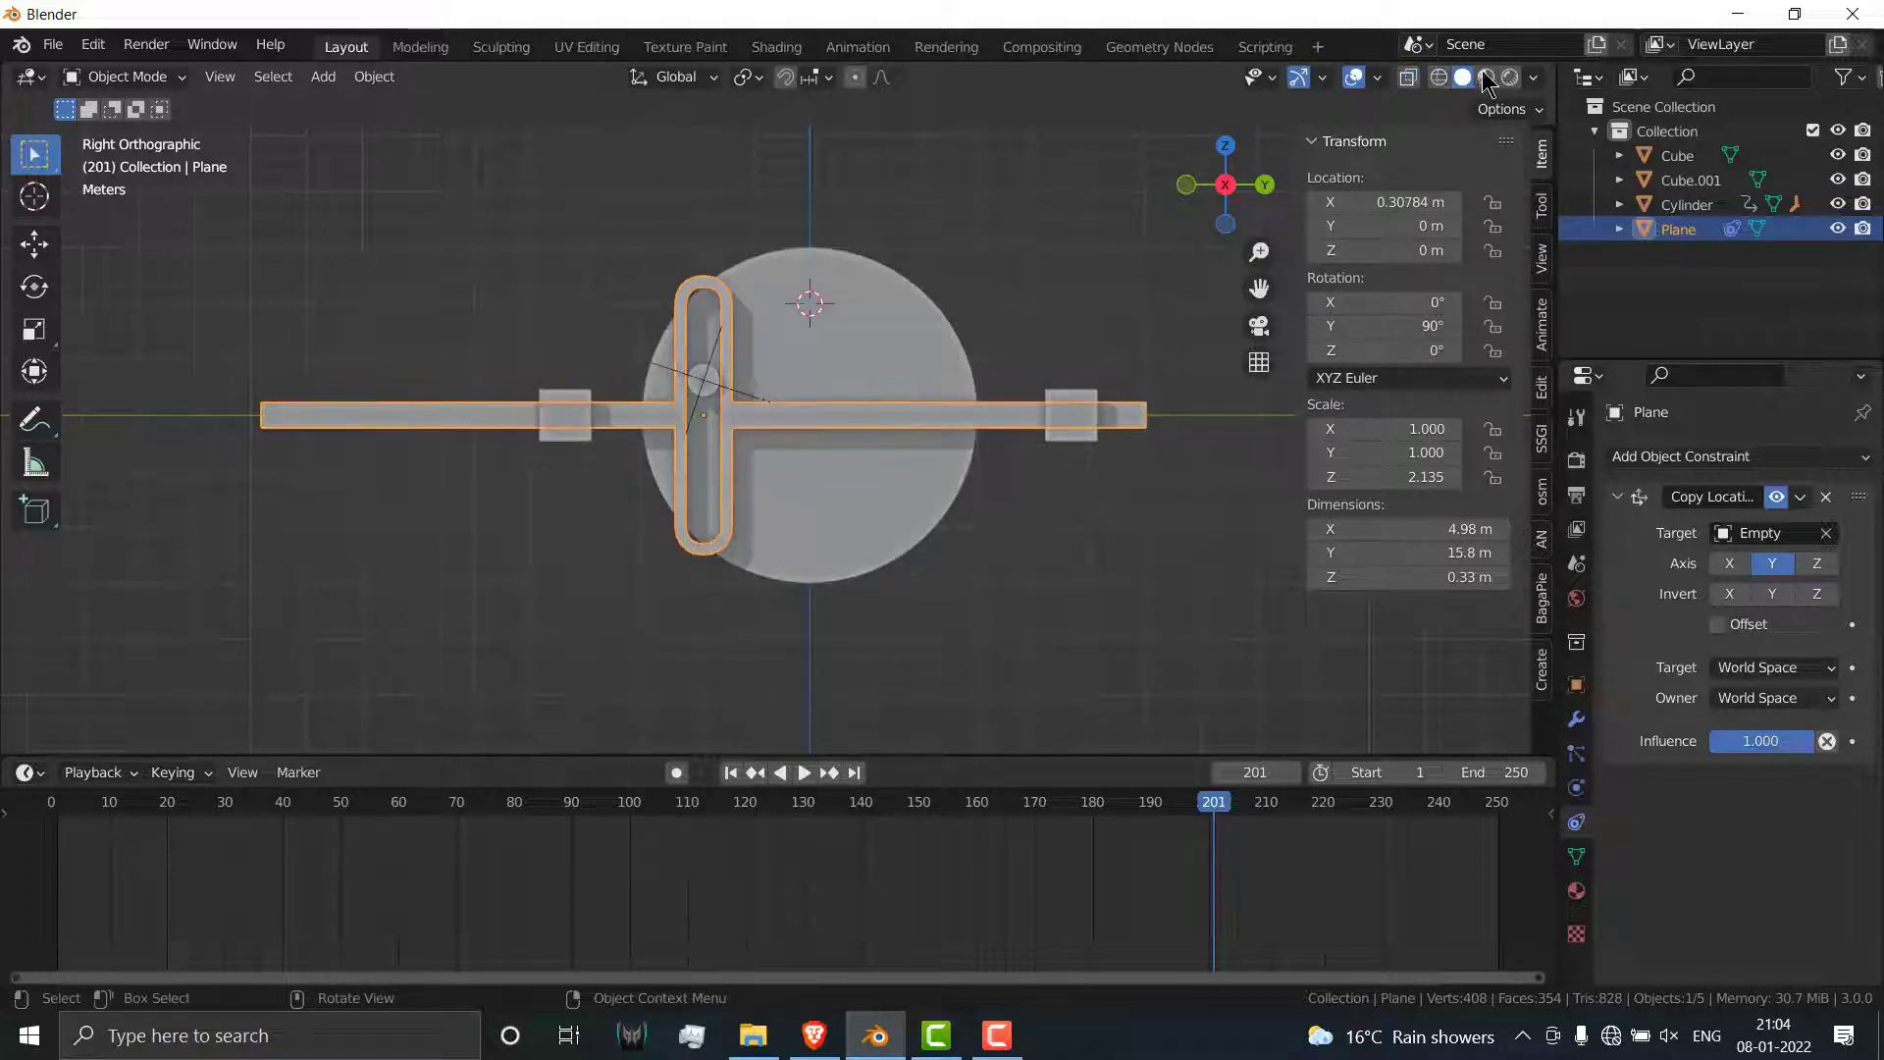
left_click(930, 640)
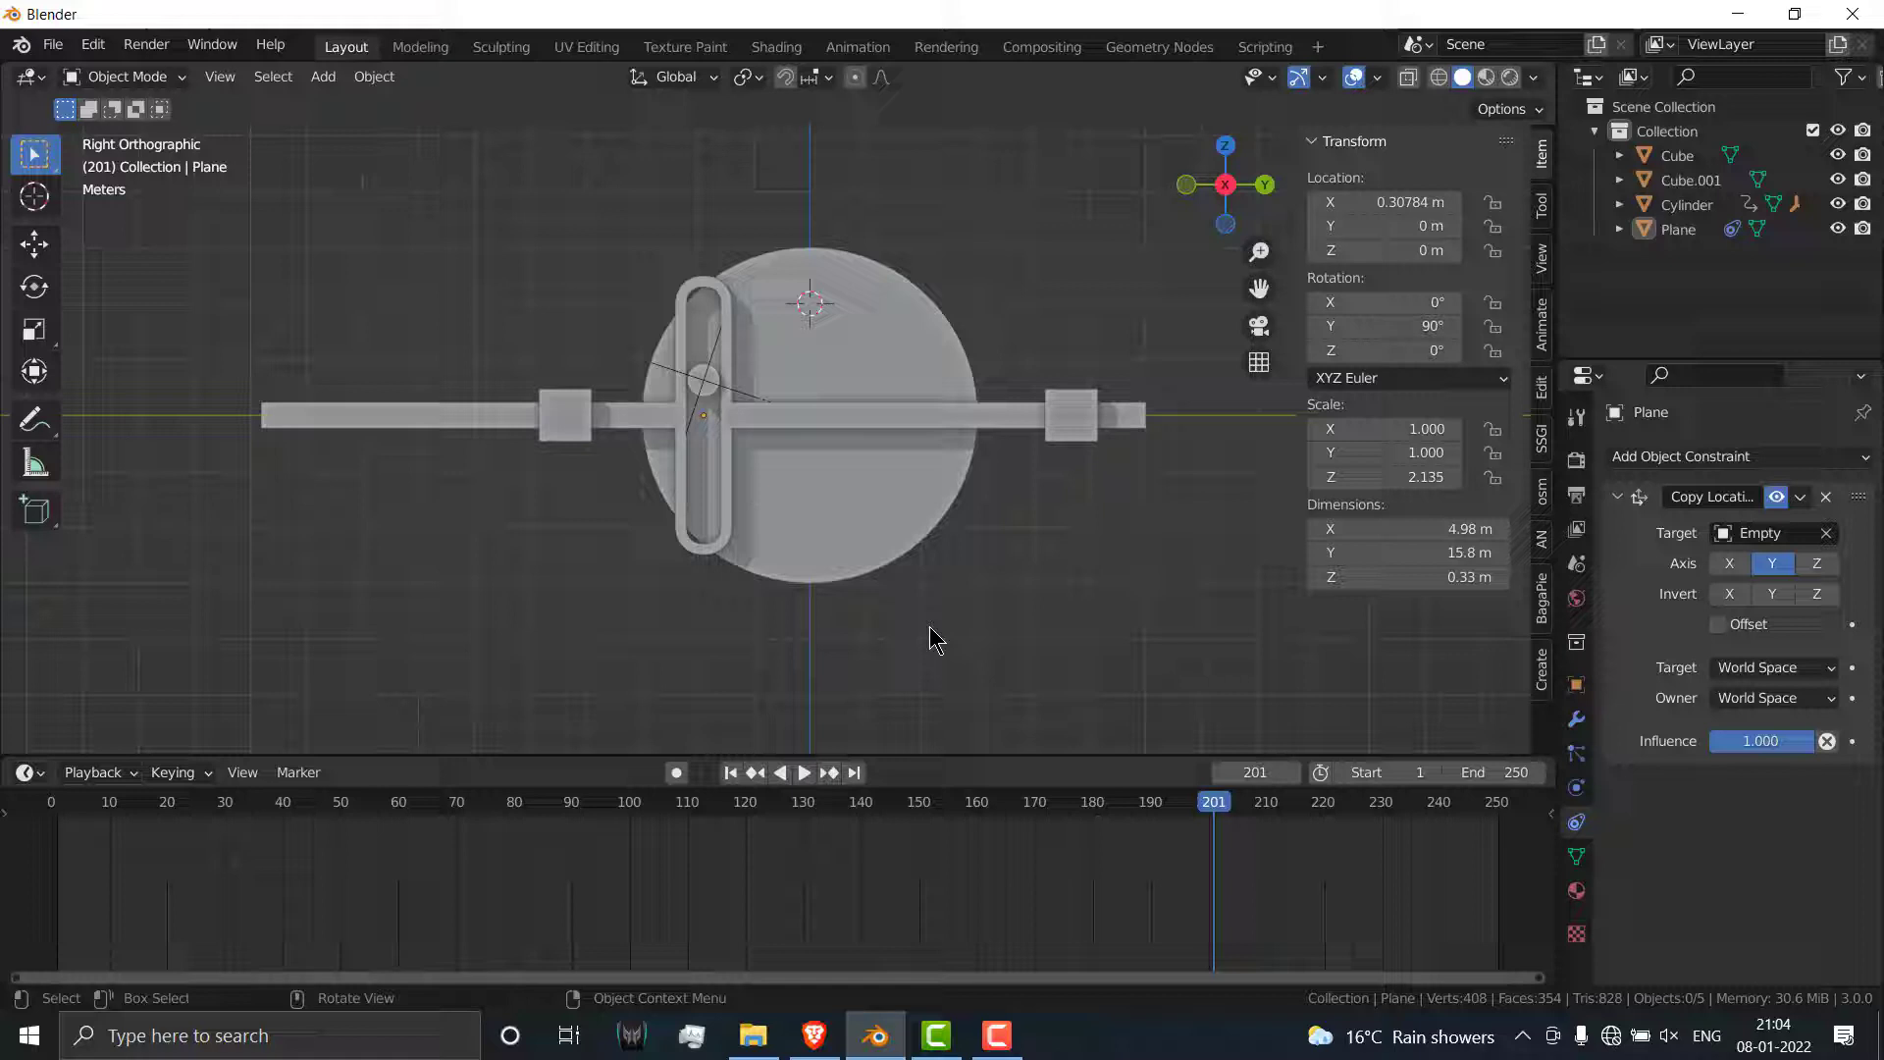
left_click(732, 773)
left_click(803, 774)
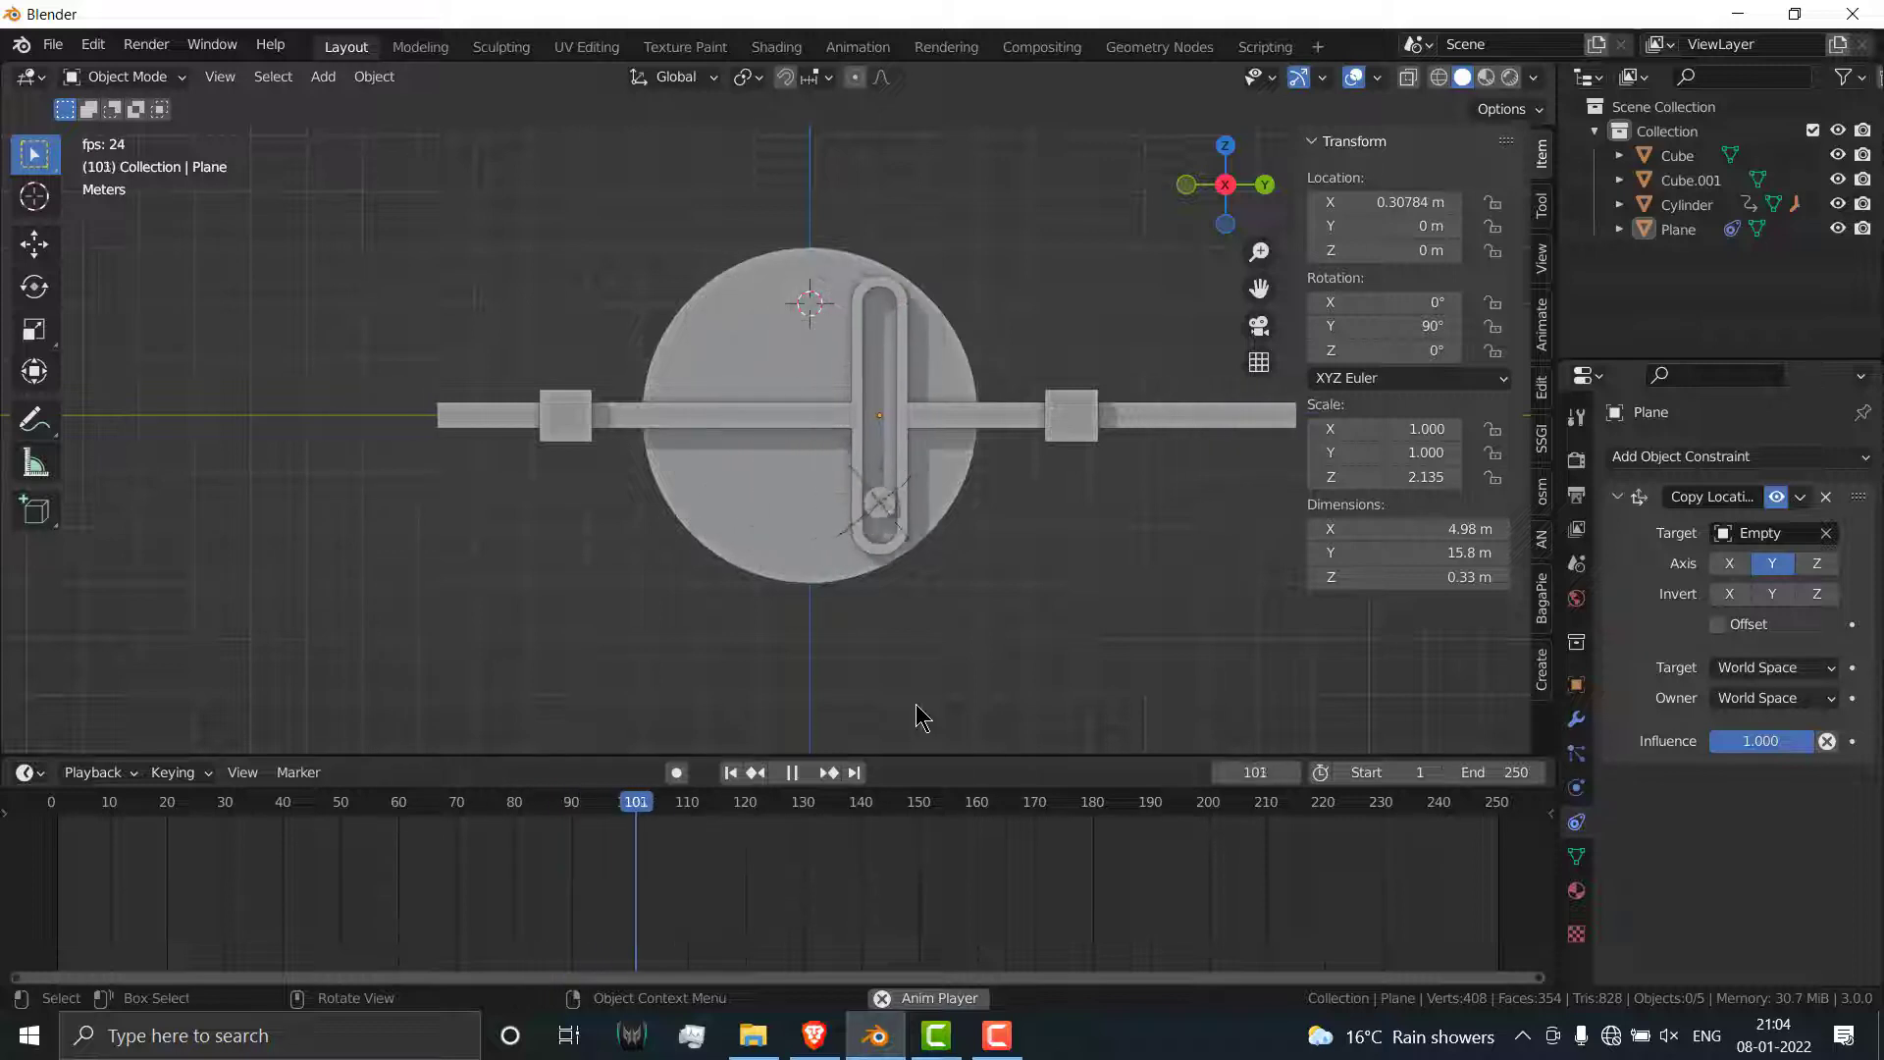
scroll(1034, 581, "down", 1)
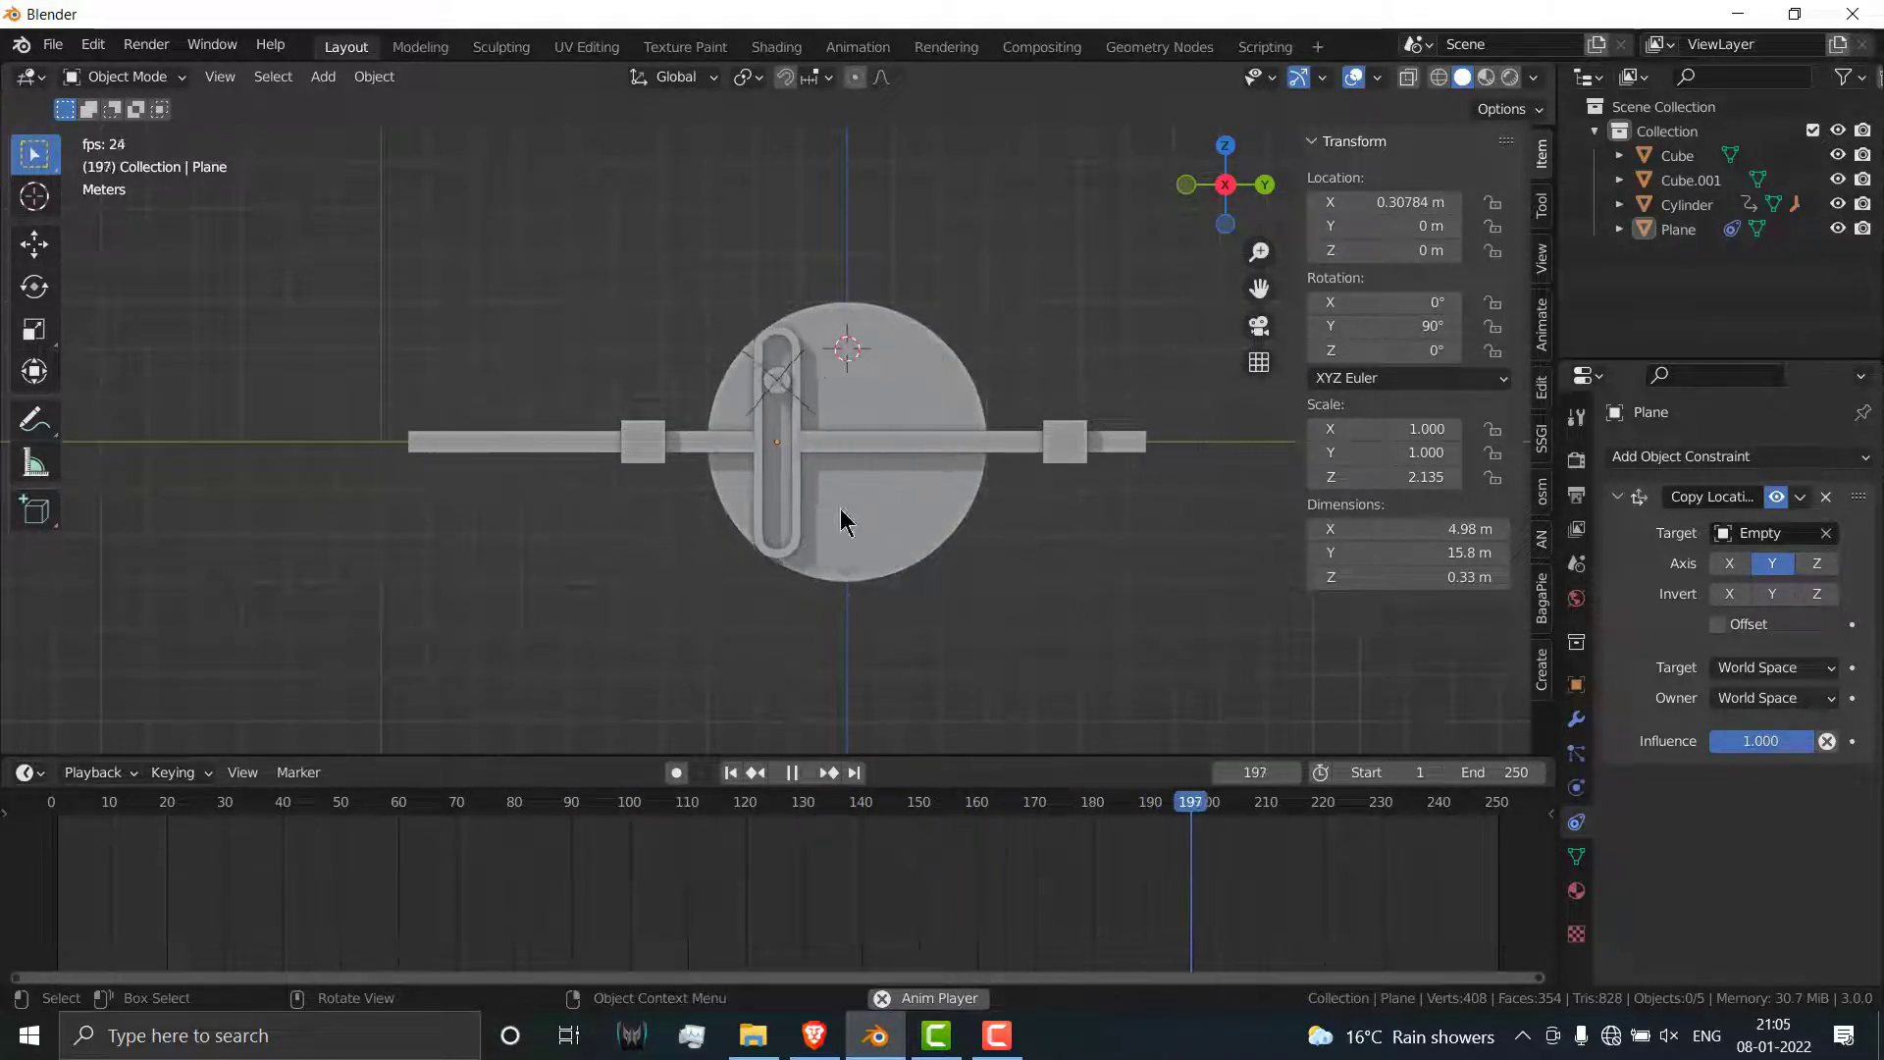
left_click(792, 773)
left_click(730, 775)
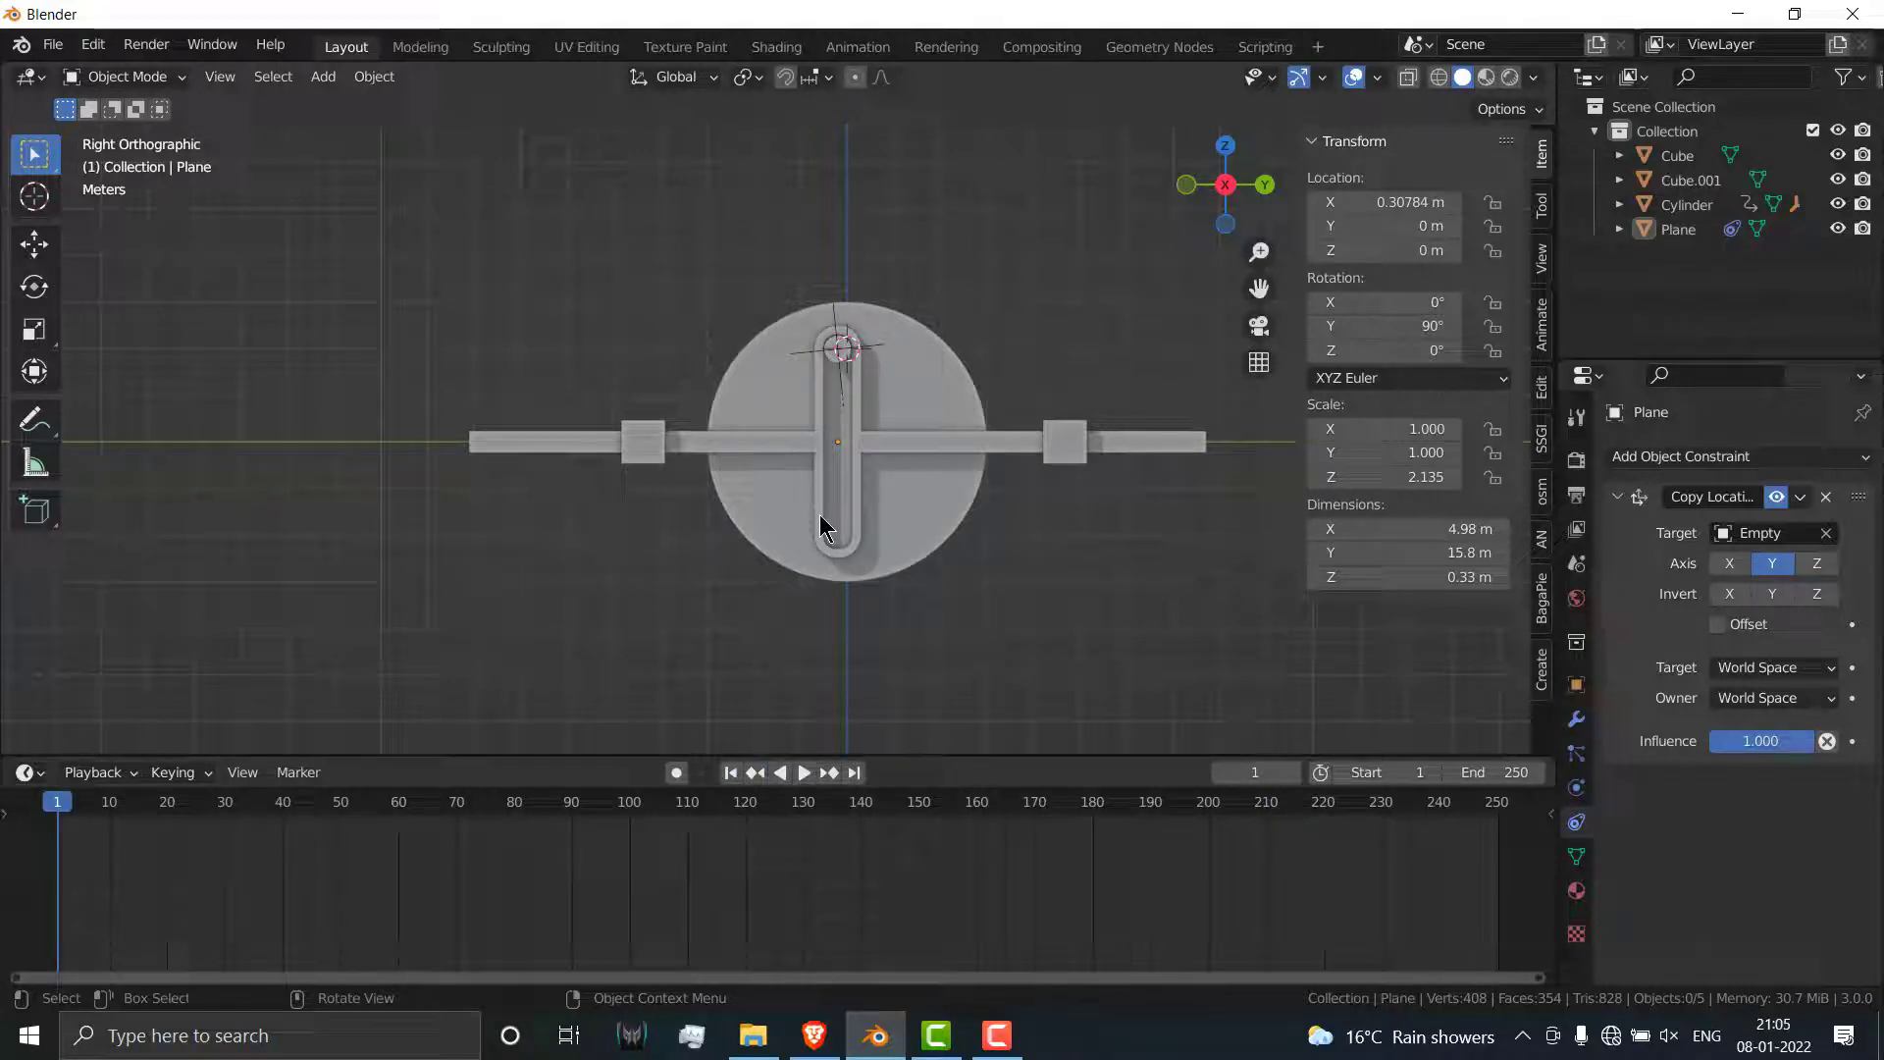
Step: Create a new material for the disc and set its base colour to a deep blue
left_click(962, 378)
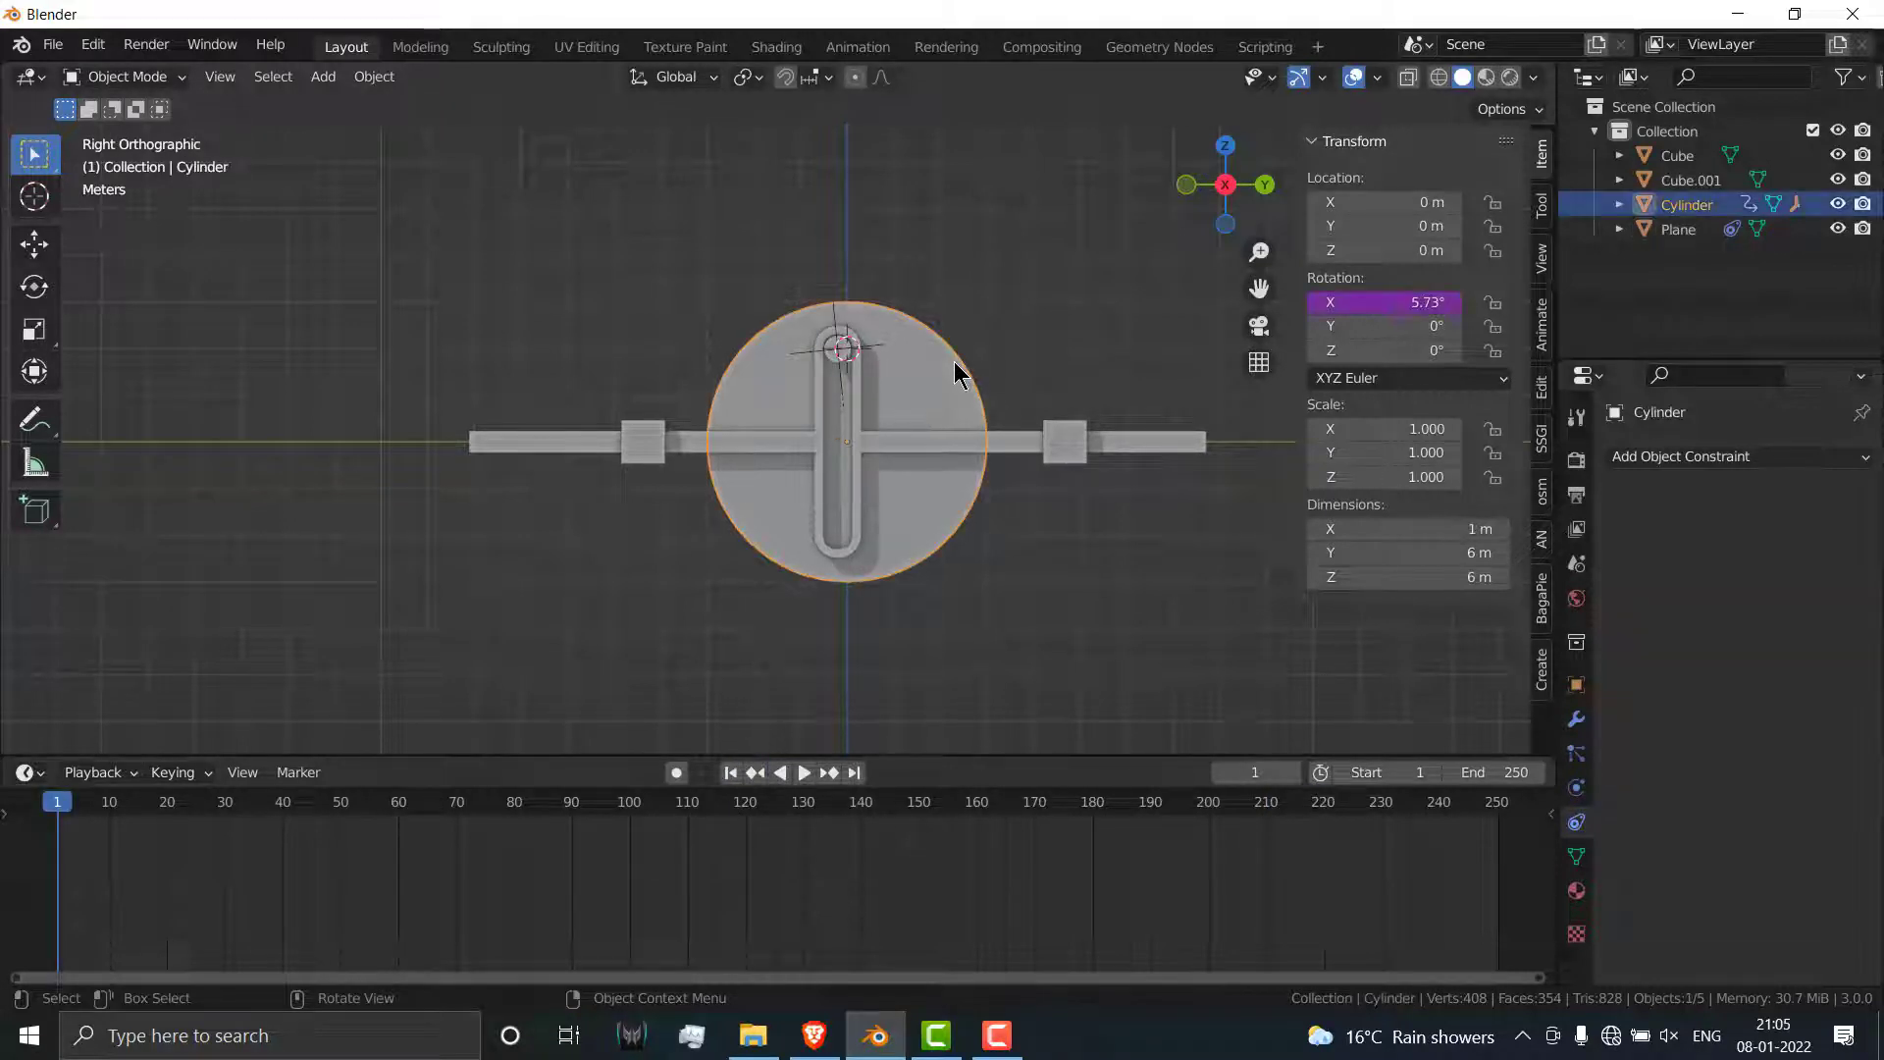
left_click(1578, 892)
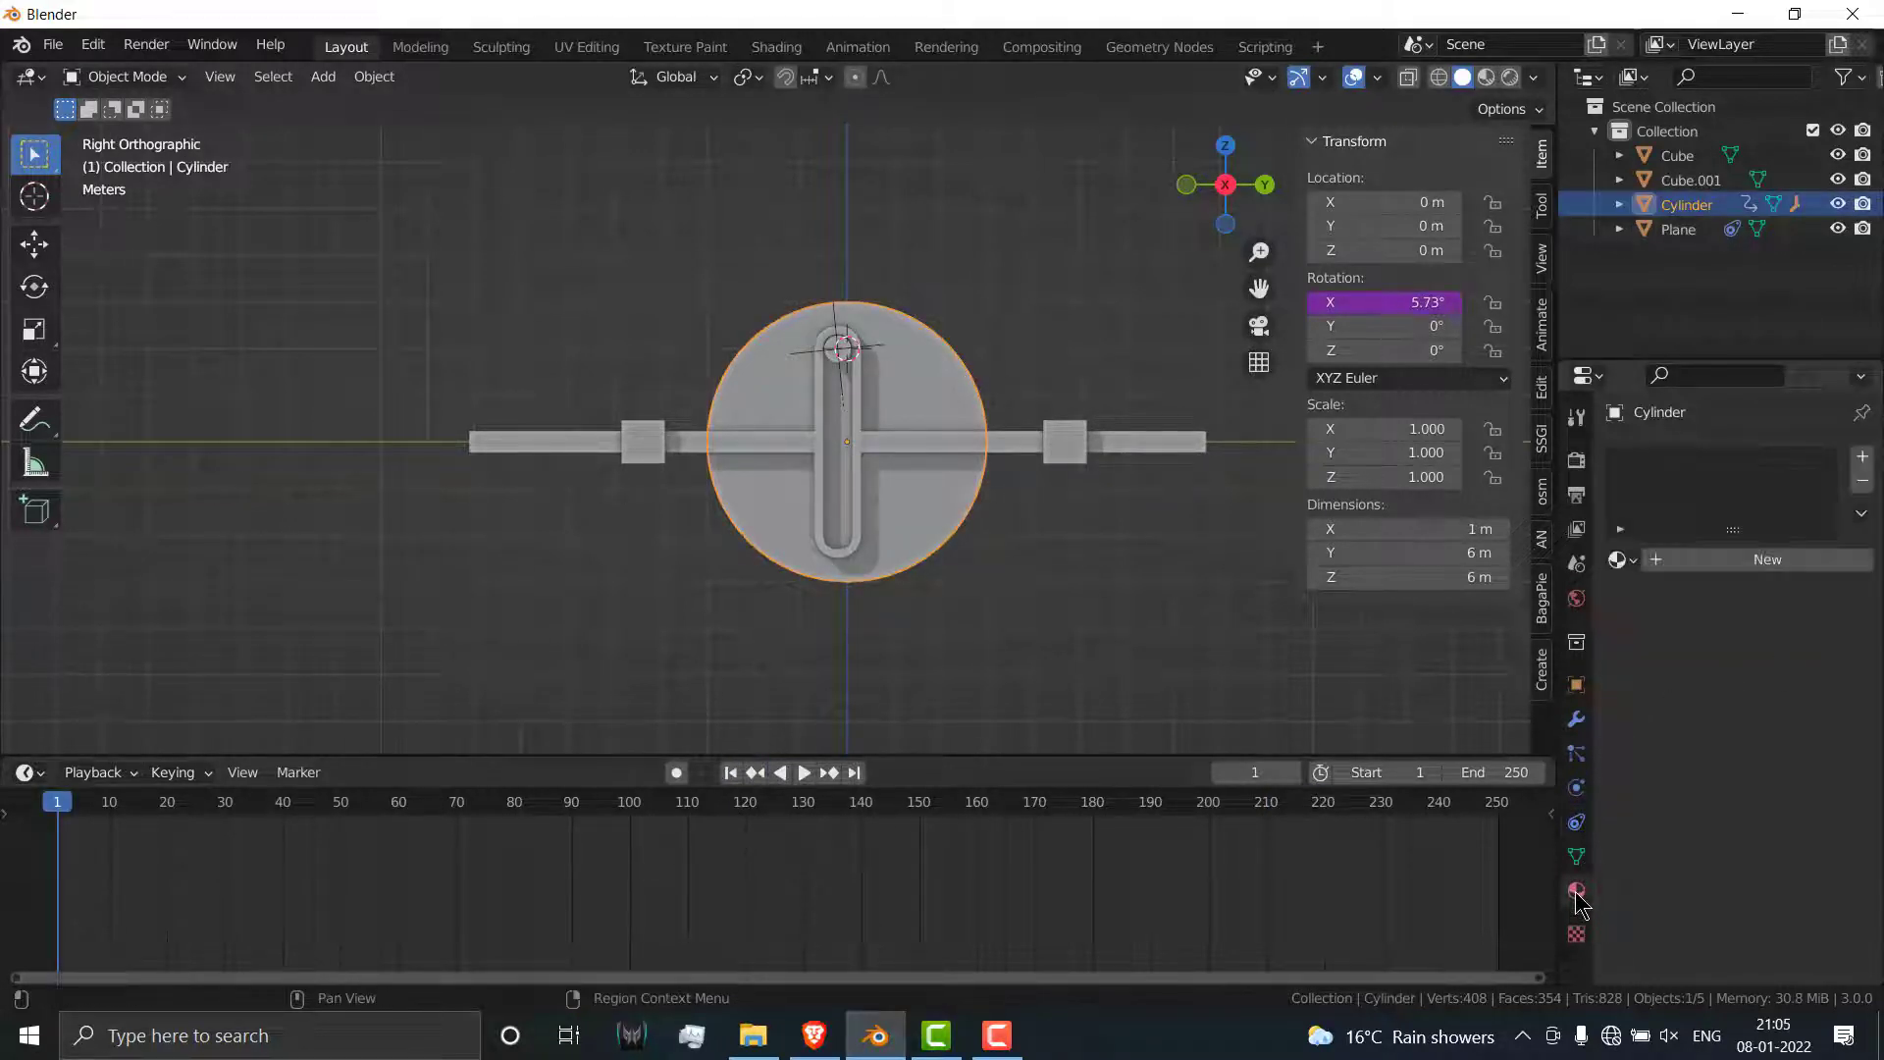
left_click(1724, 558)
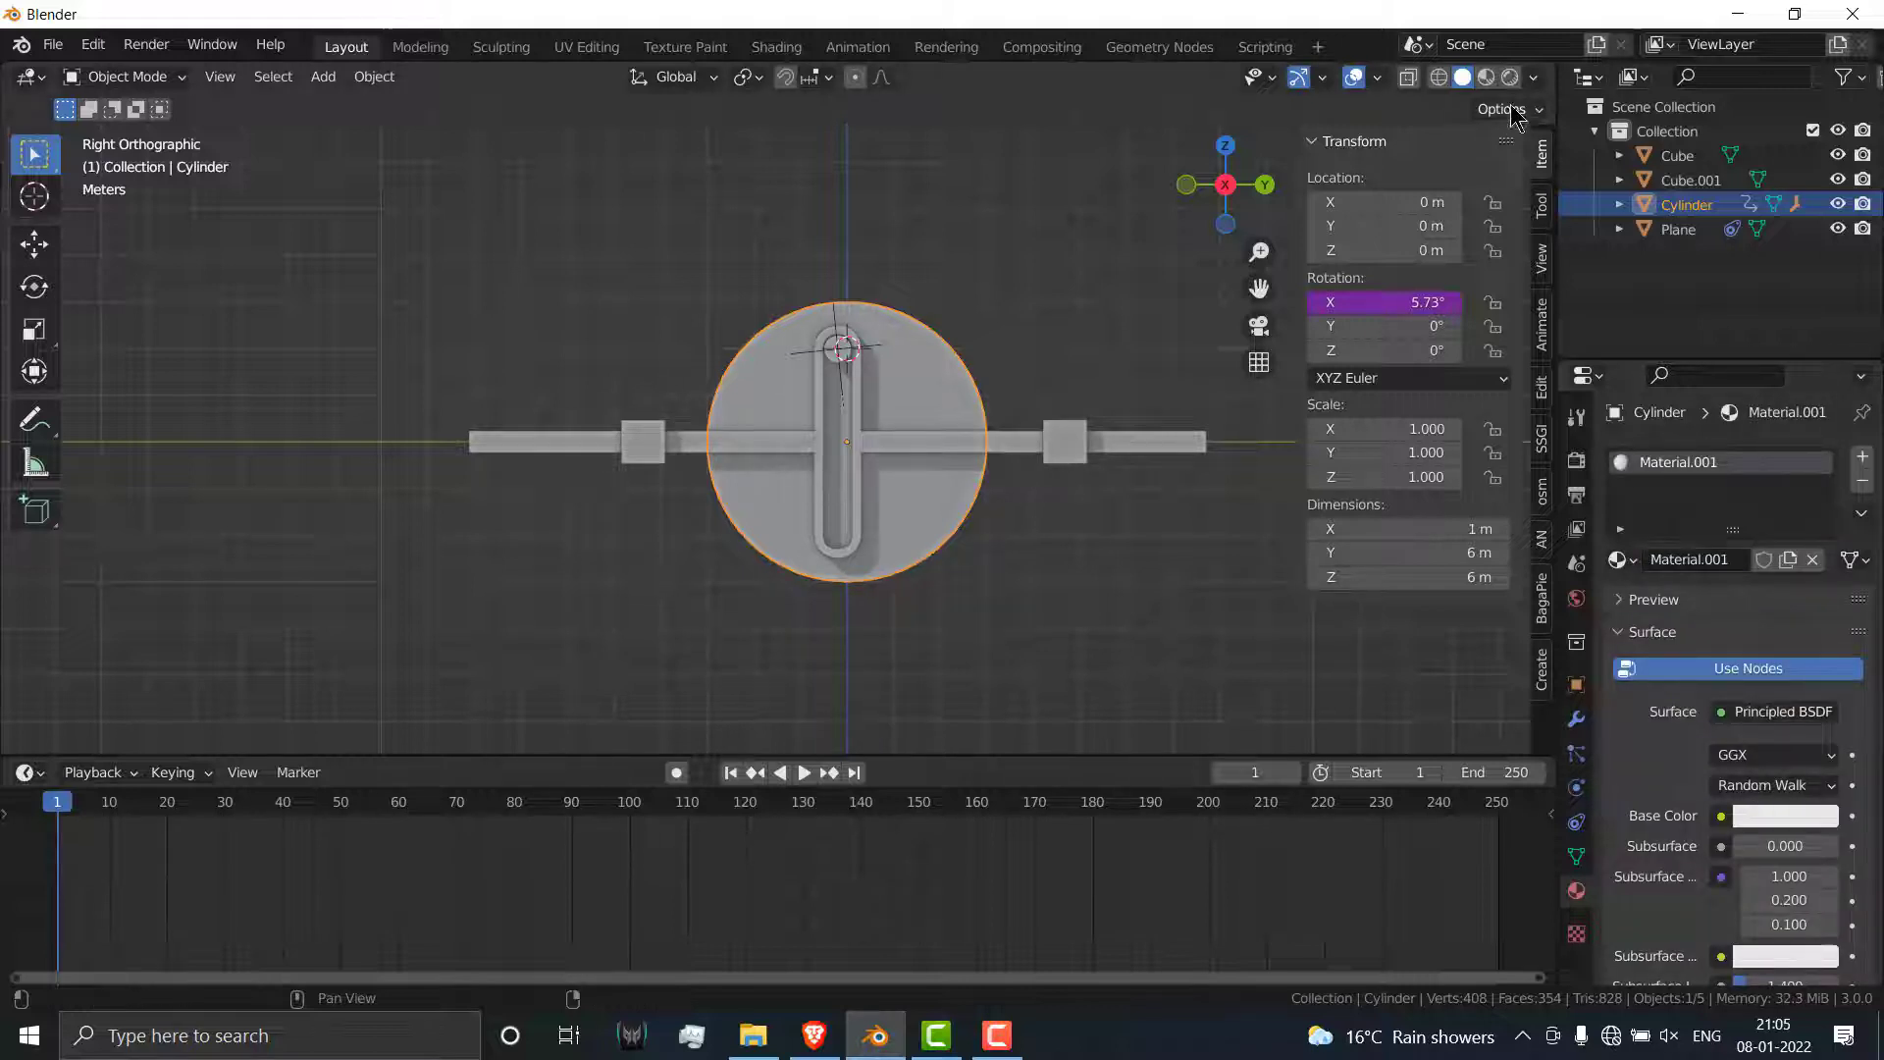
left_click(1486, 77)
scroll(1747, 751, "down", 1)
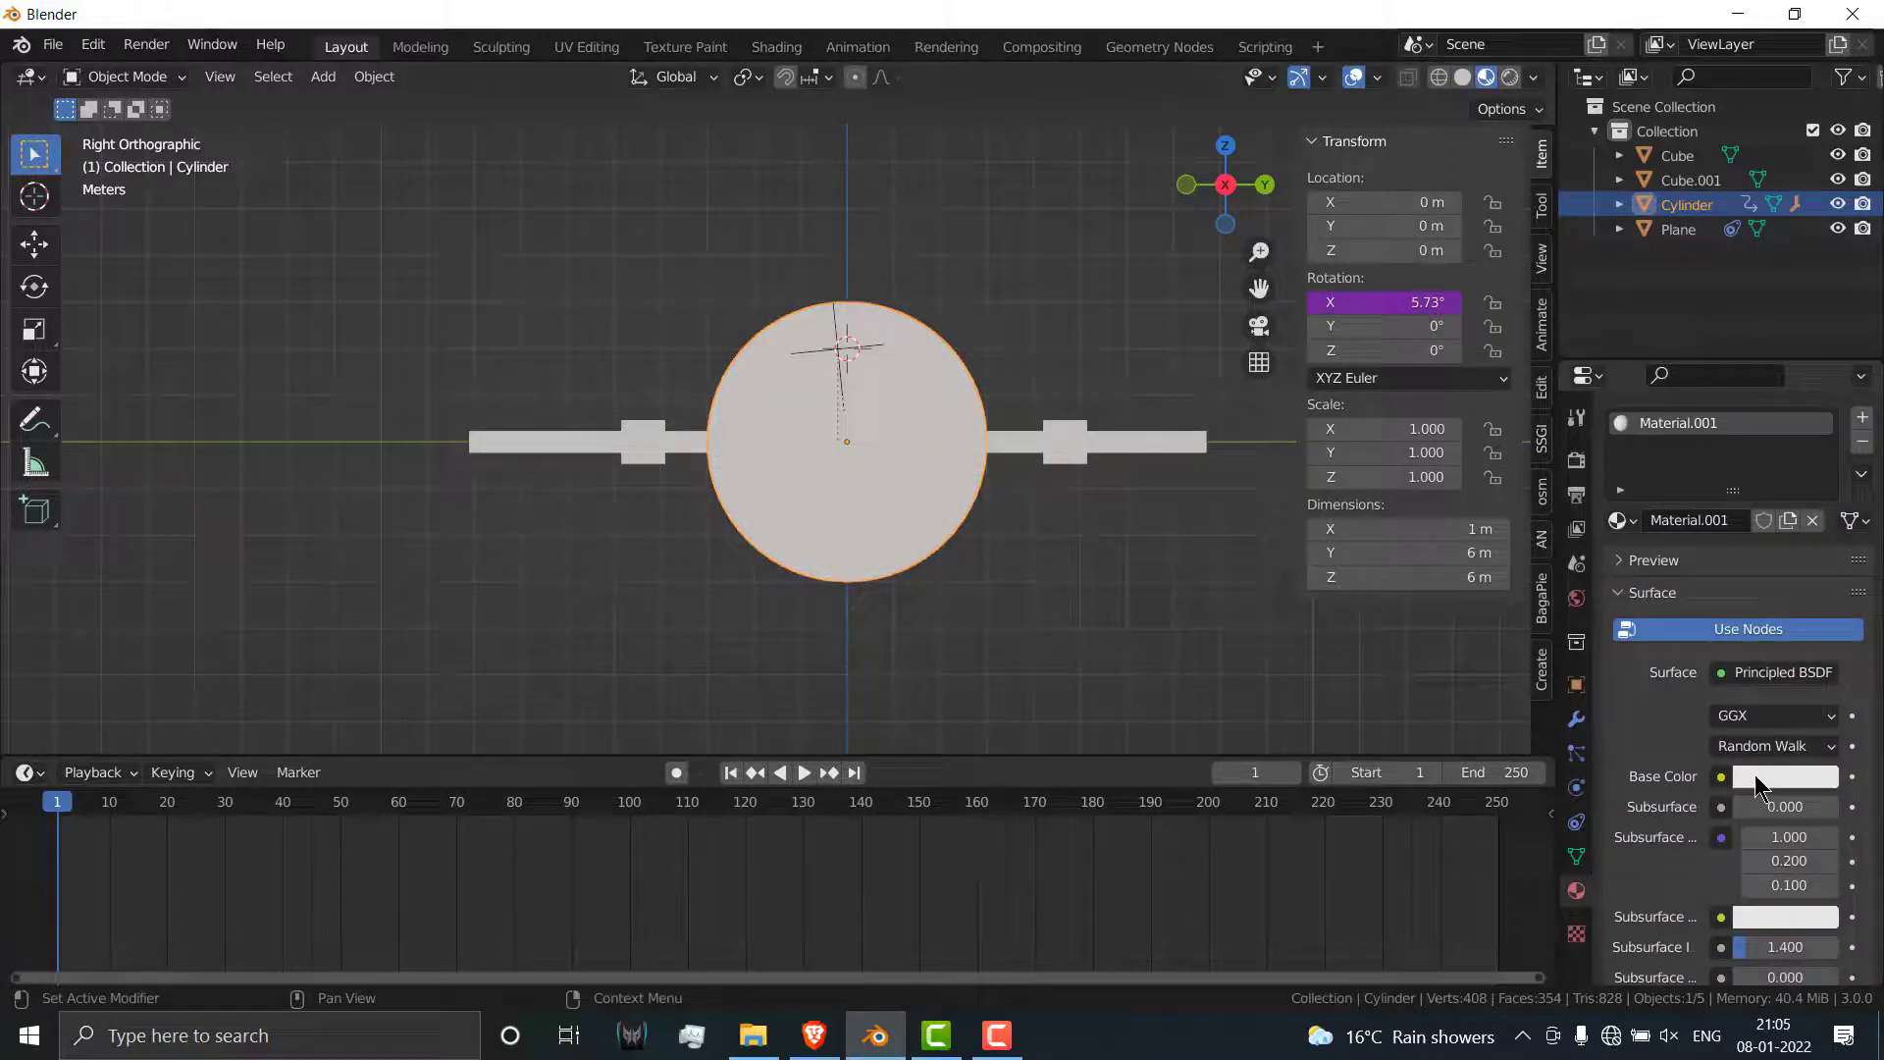
left_click(1759, 775)
left_click(1738, 482)
left_click_drag(1738, 481, 1748, 458)
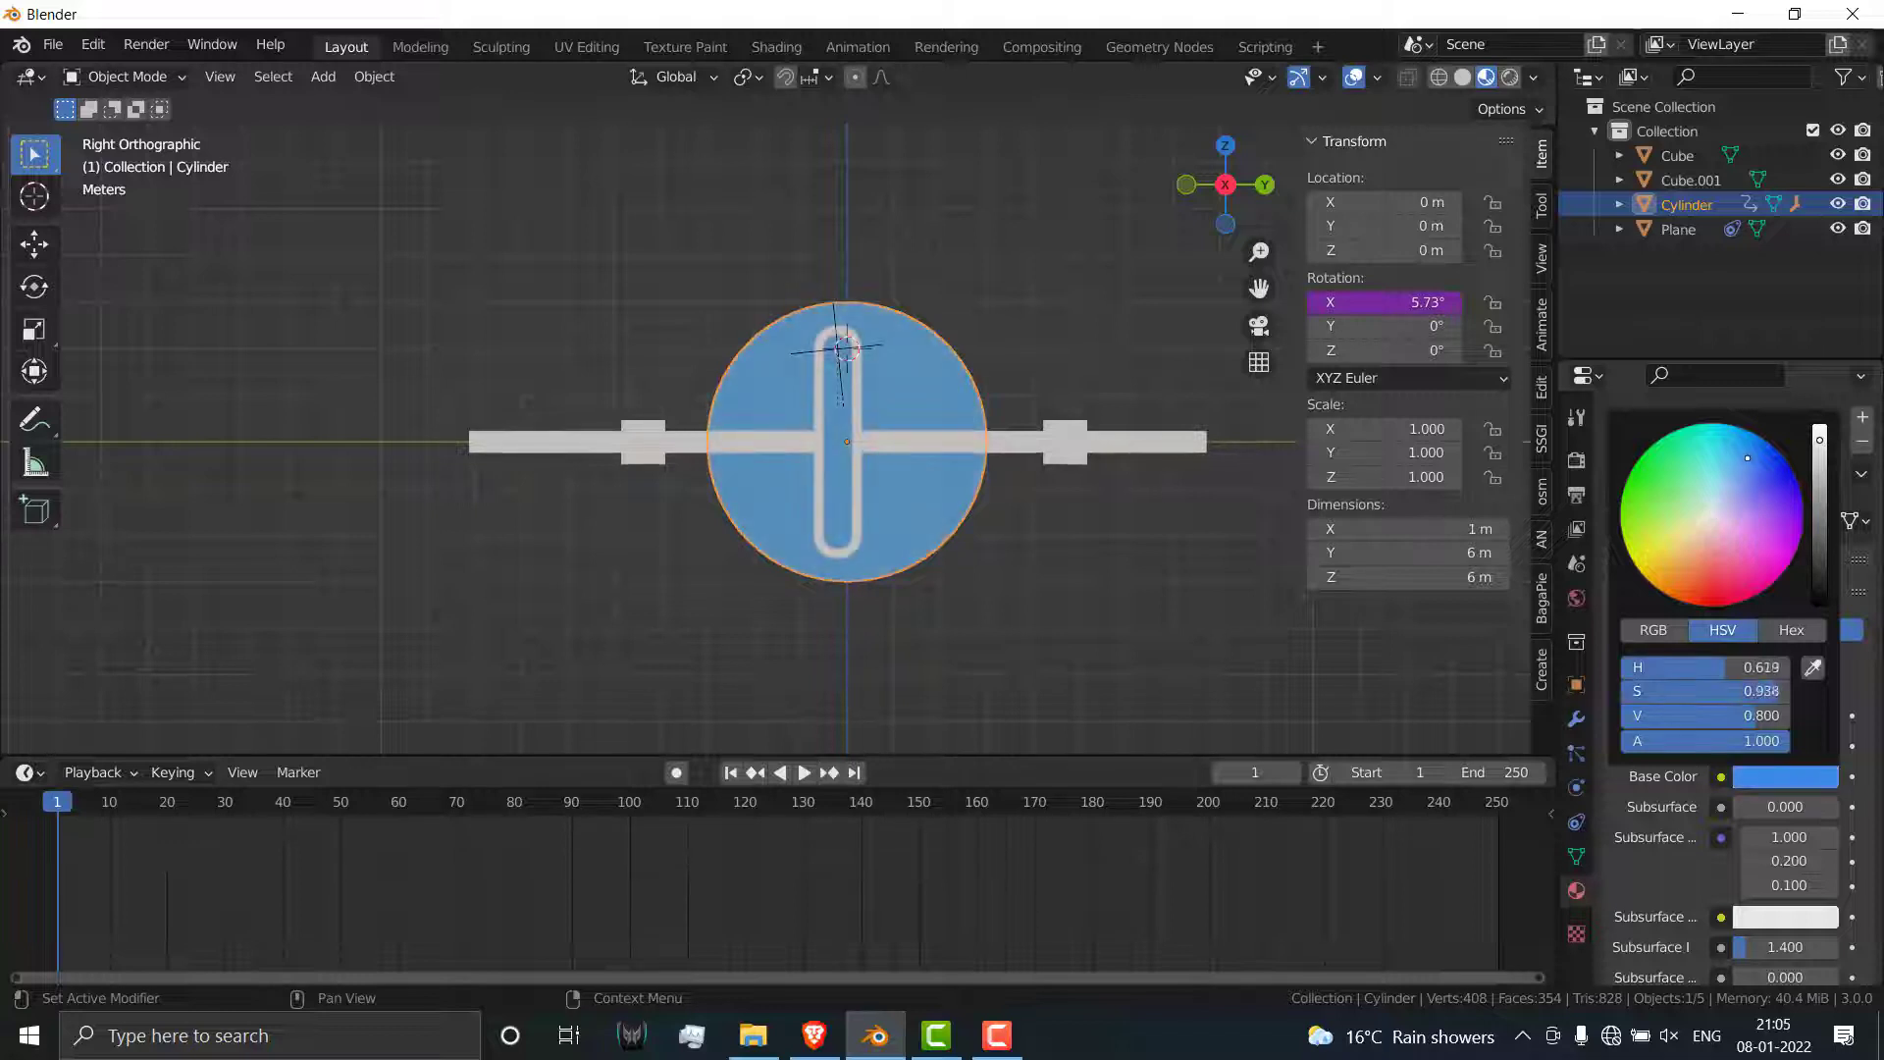
Step: Set the disc material's Metallic to 1.000
scroll(1754, 884, "down", 3)
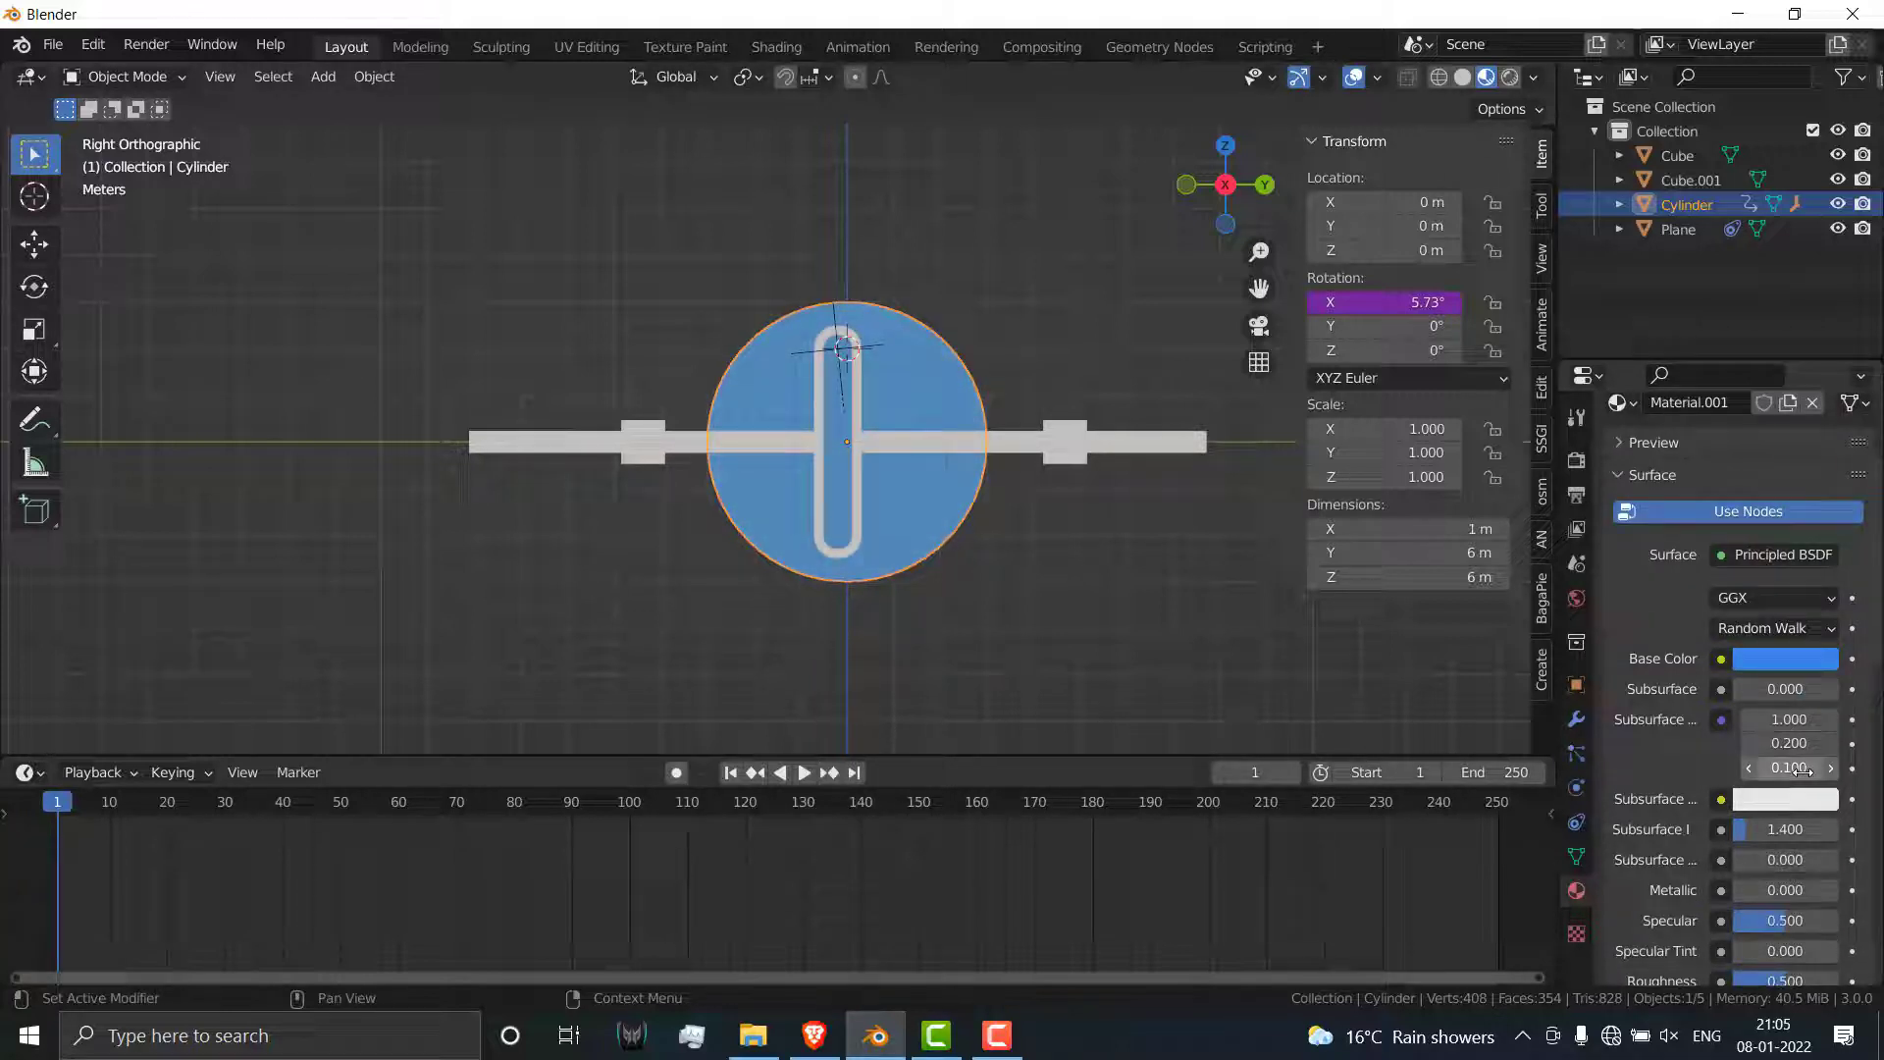
left_click_drag(1754, 887, 1836, 889)
middle_click_drag(1392, 614, 1006, 371)
scroll(959, 320, "up", 5)
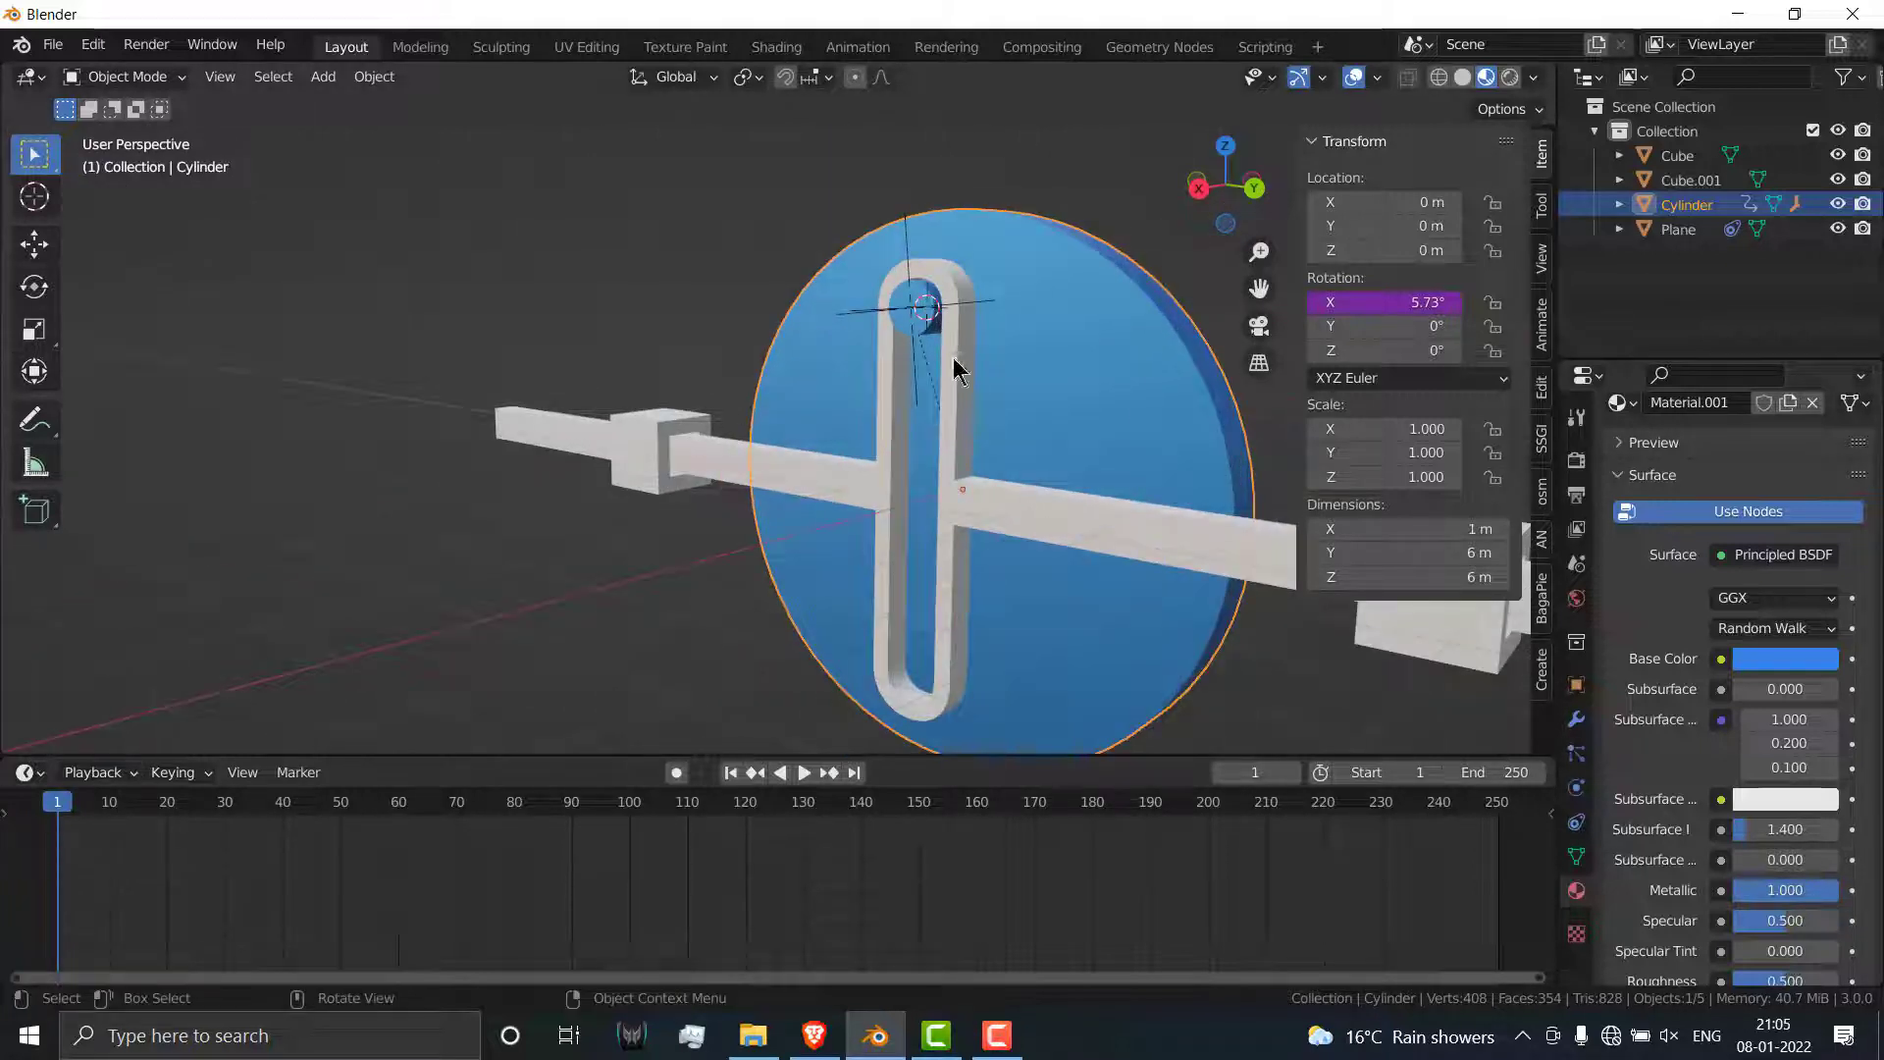
Step: Give the slotted slider a new material with a black base colour
left_click(1060, 533)
left_click(1802, 564)
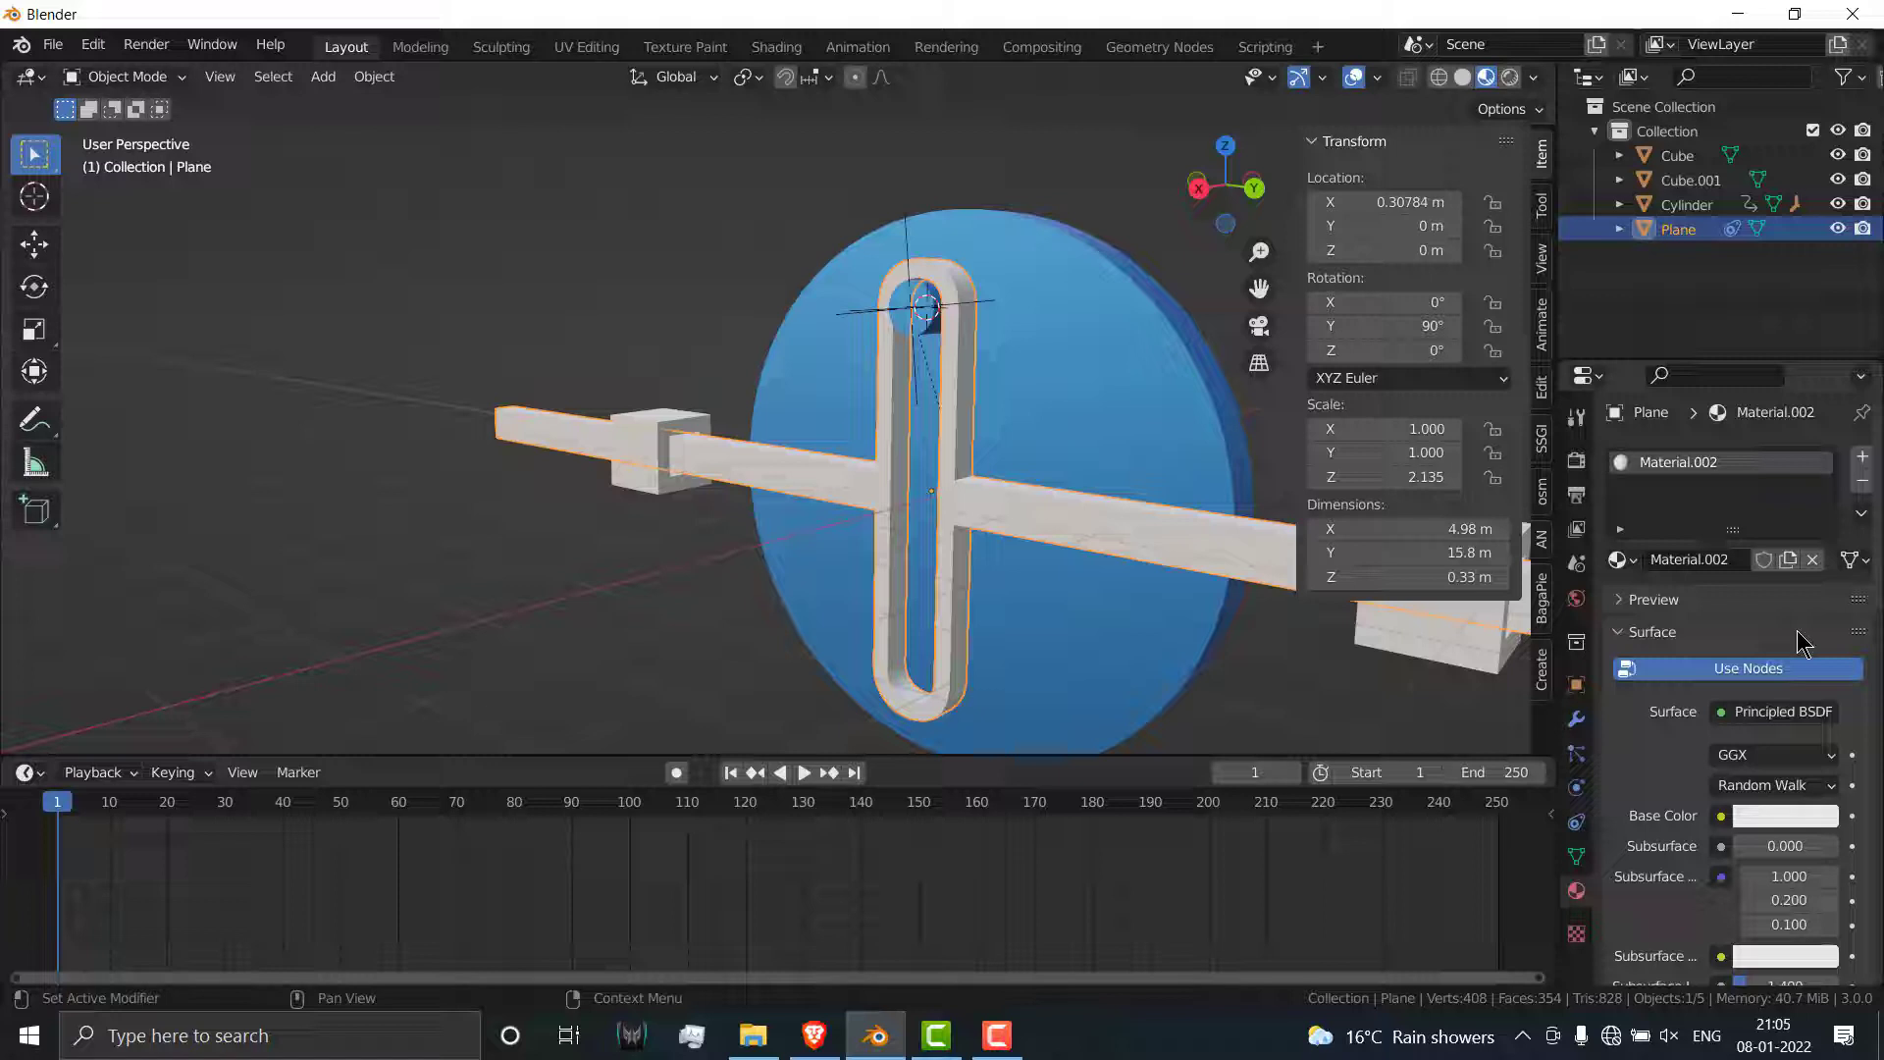
left_click(1787, 817)
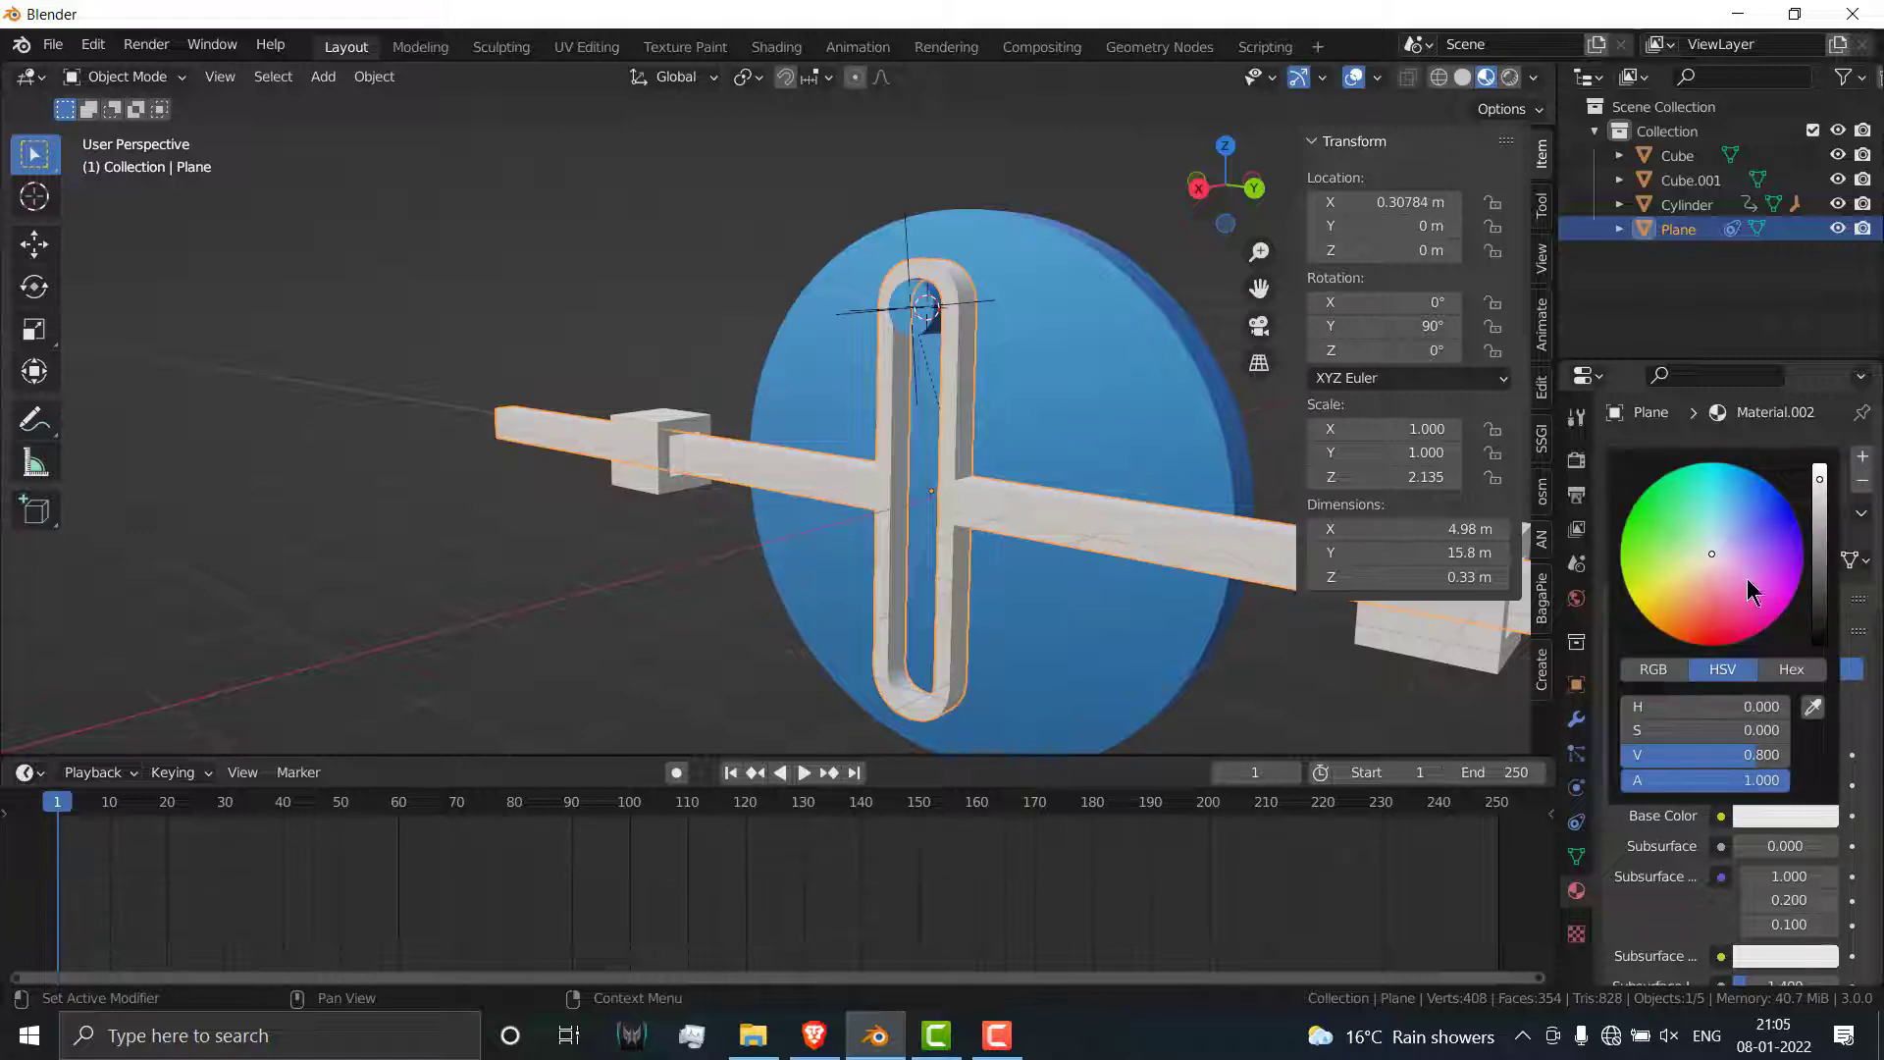
left_click(1813, 628)
left_click(771, 248)
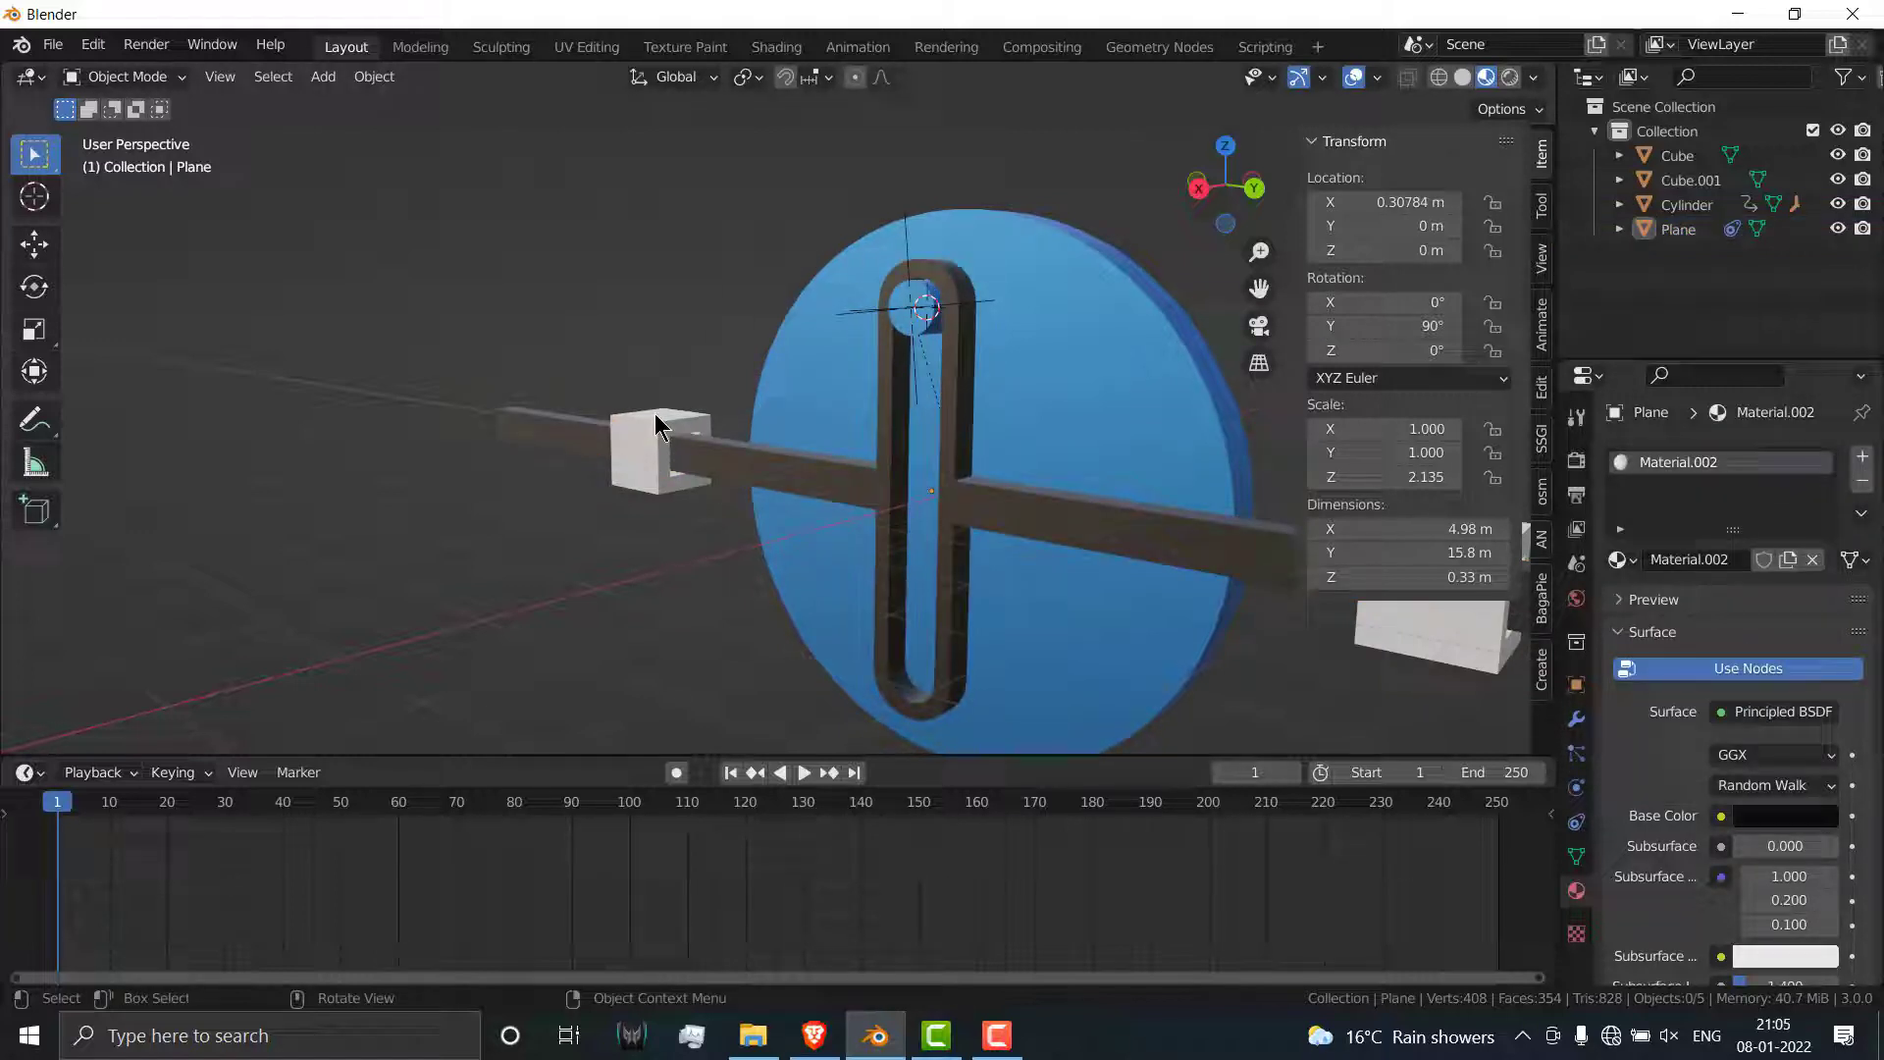
Step: Give the left sliding block a new red material, Material.003
left_click(656, 427)
left_click(1802, 563)
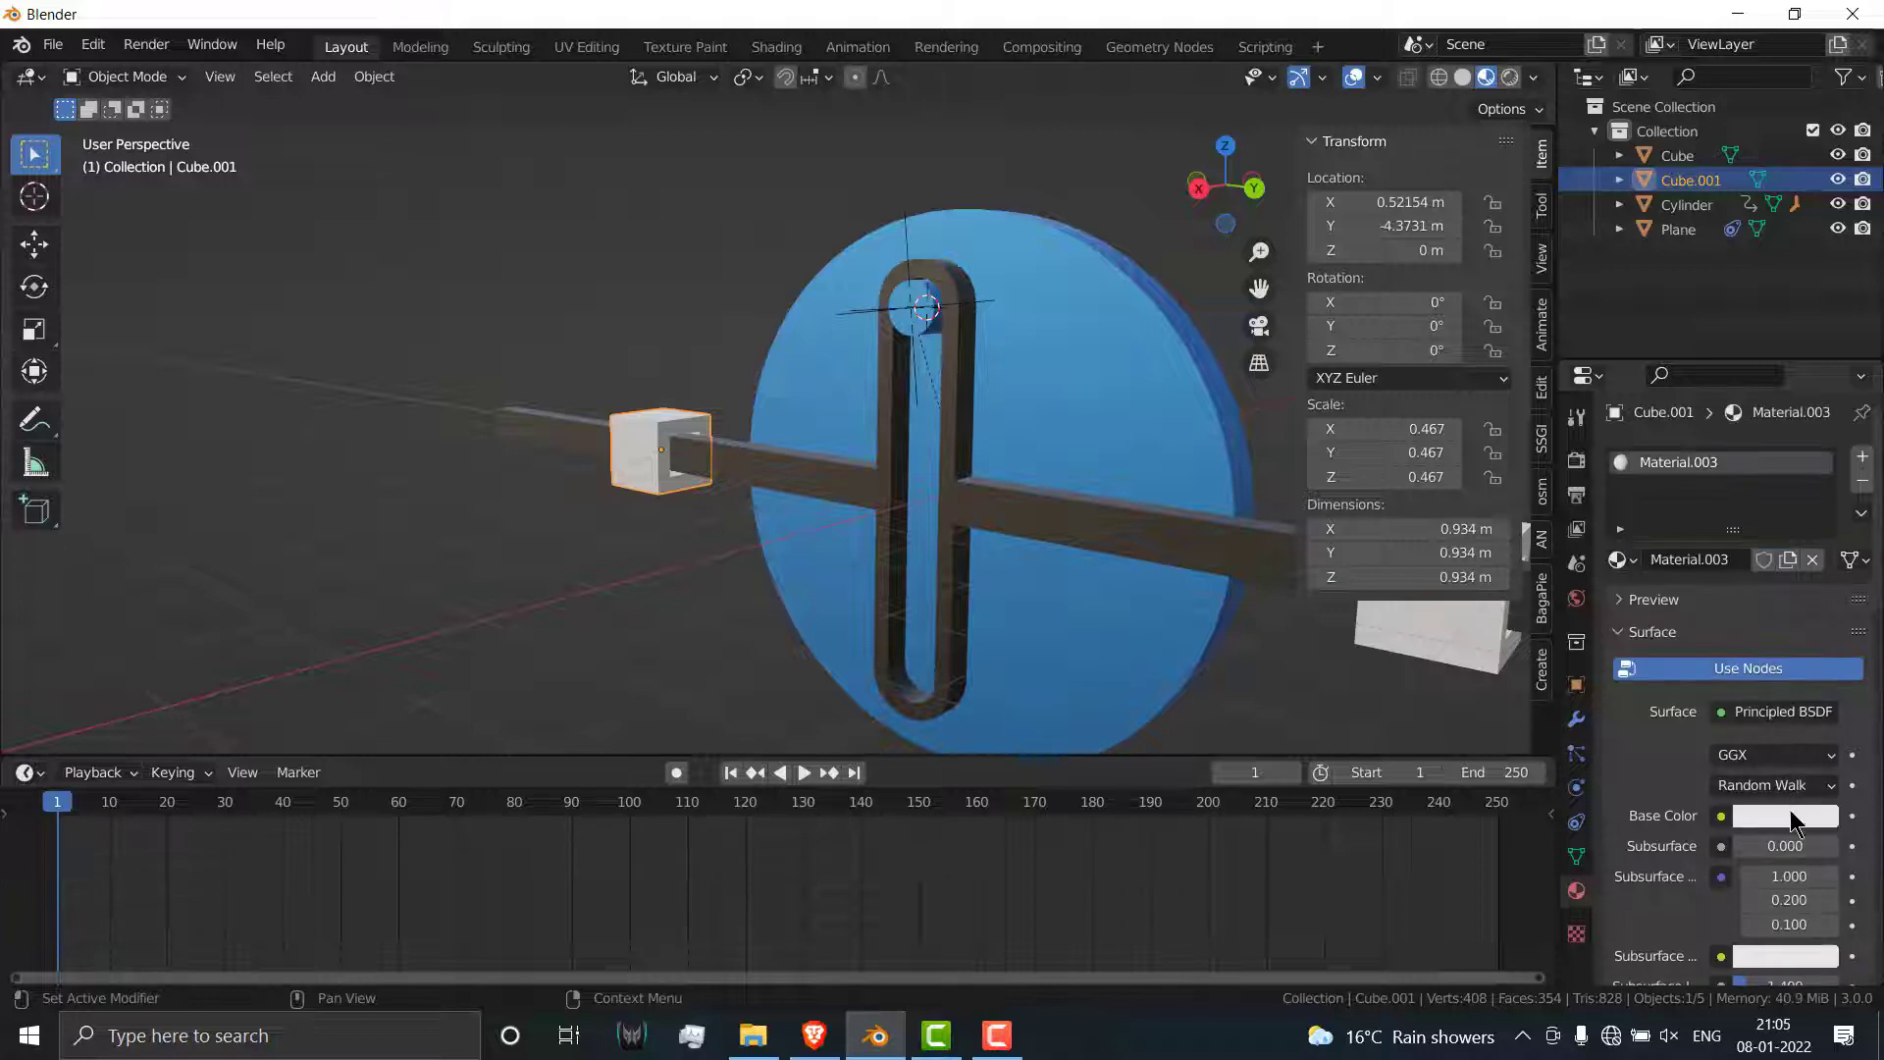
left_click(1787, 818)
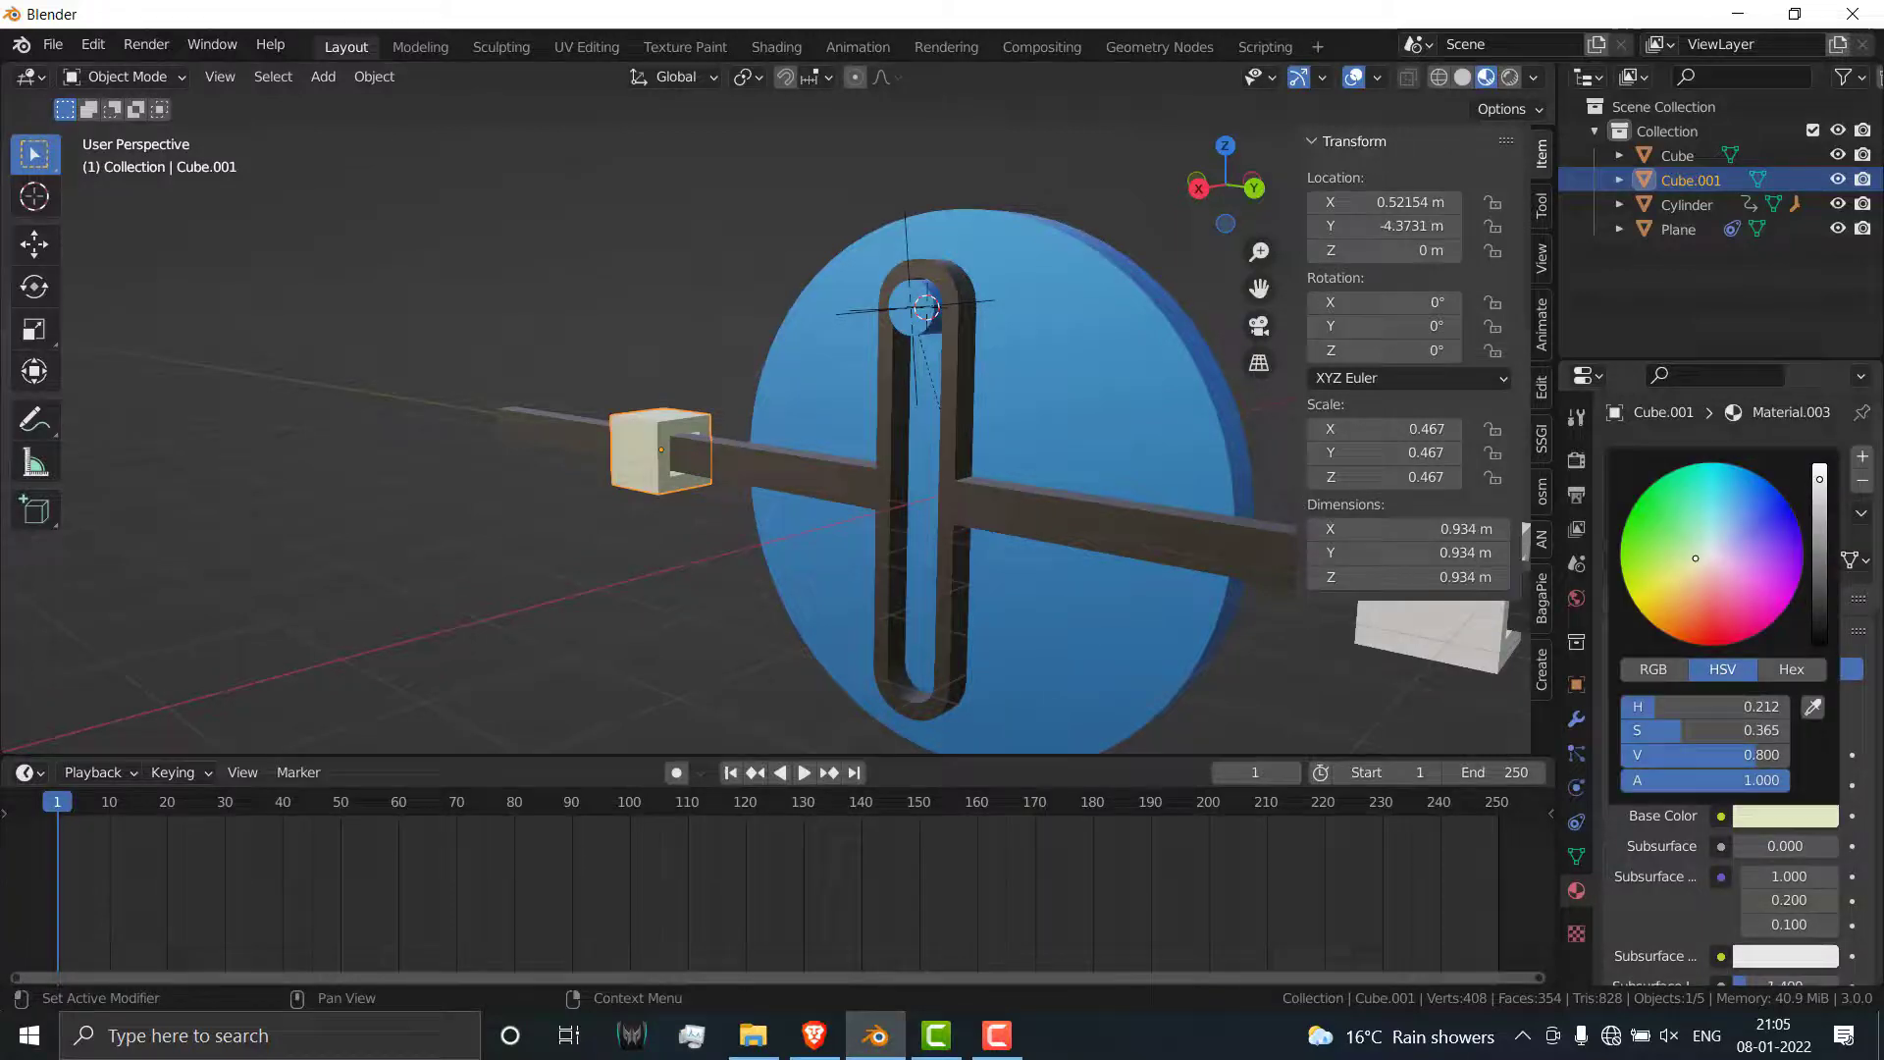
mouse_move(1696, 557)
left_mouse_down()
mouse_move(1655, 481)
mouse_move(1622, 570)
mouse_move(1645, 610)
mouse_move(1703, 637)
left_mouse_up()
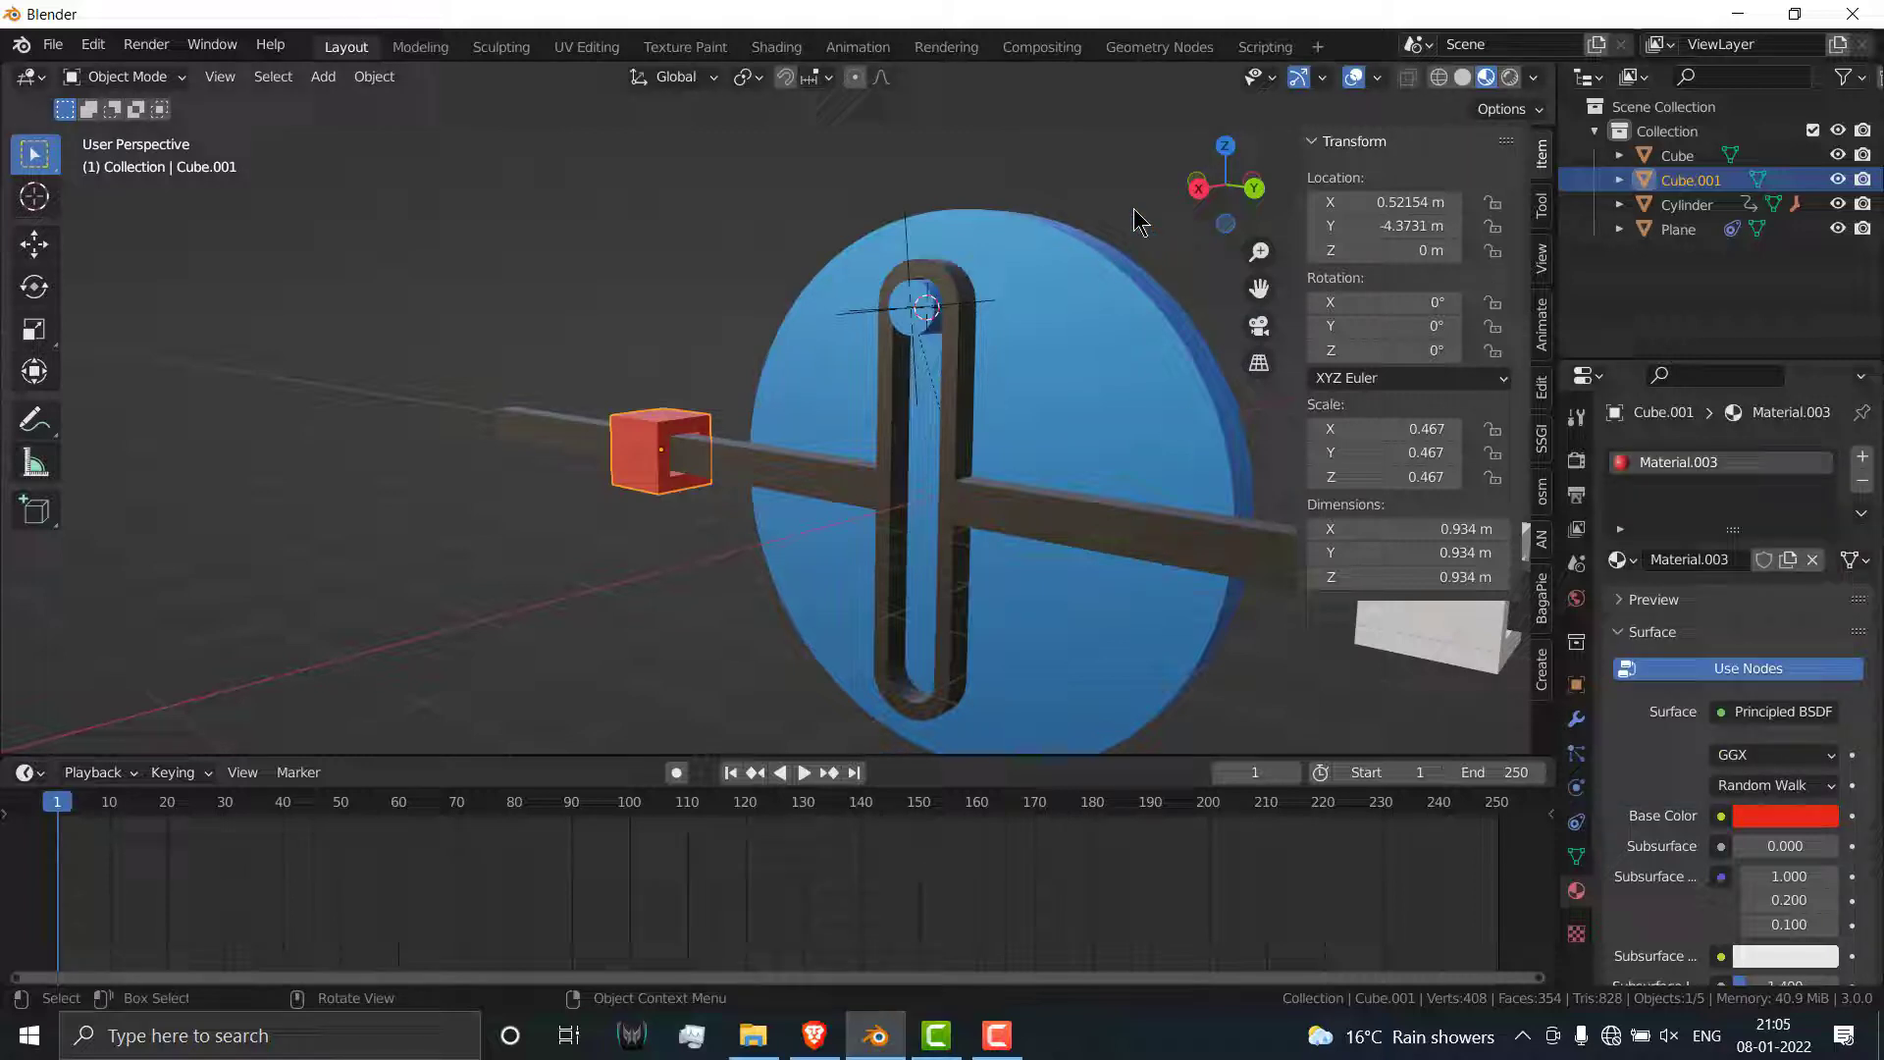
Step: Assign Material.003 to the other sliding block as well
left_click(1405, 650)
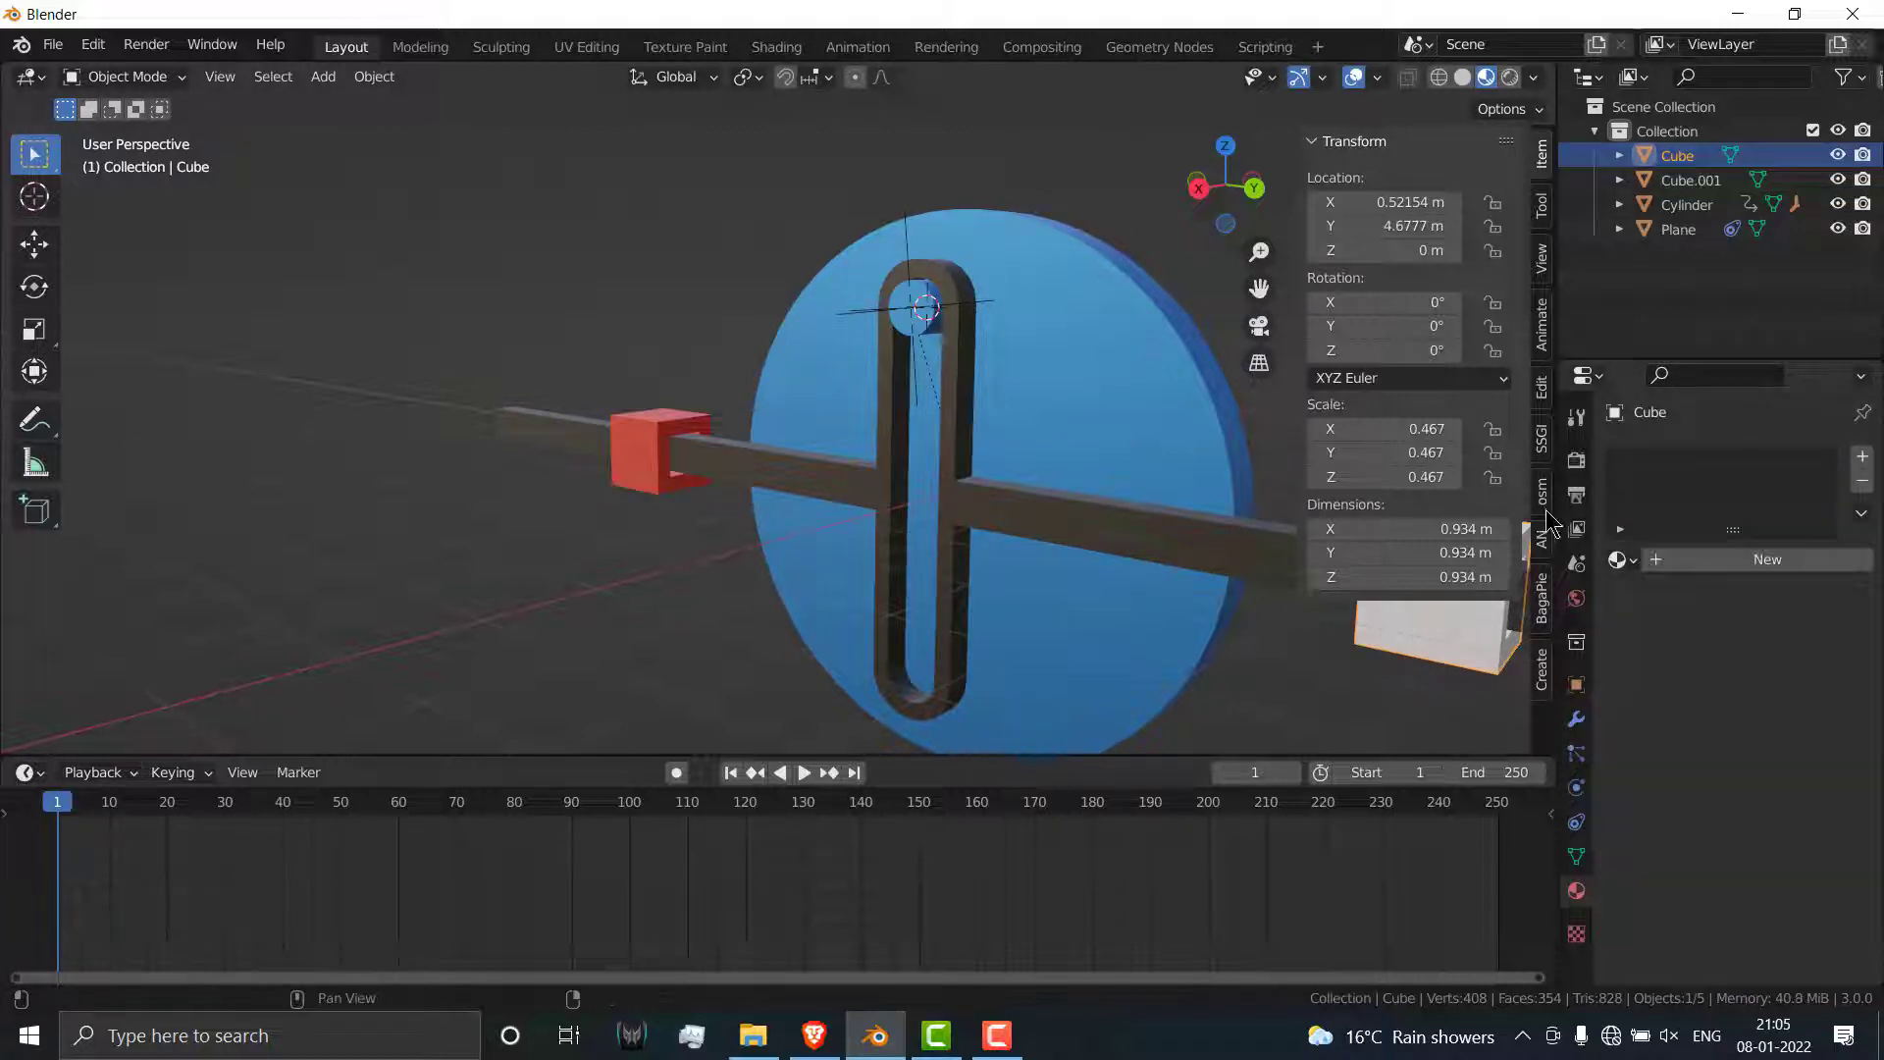
left_click(1635, 562)
left_click(1403, 667)
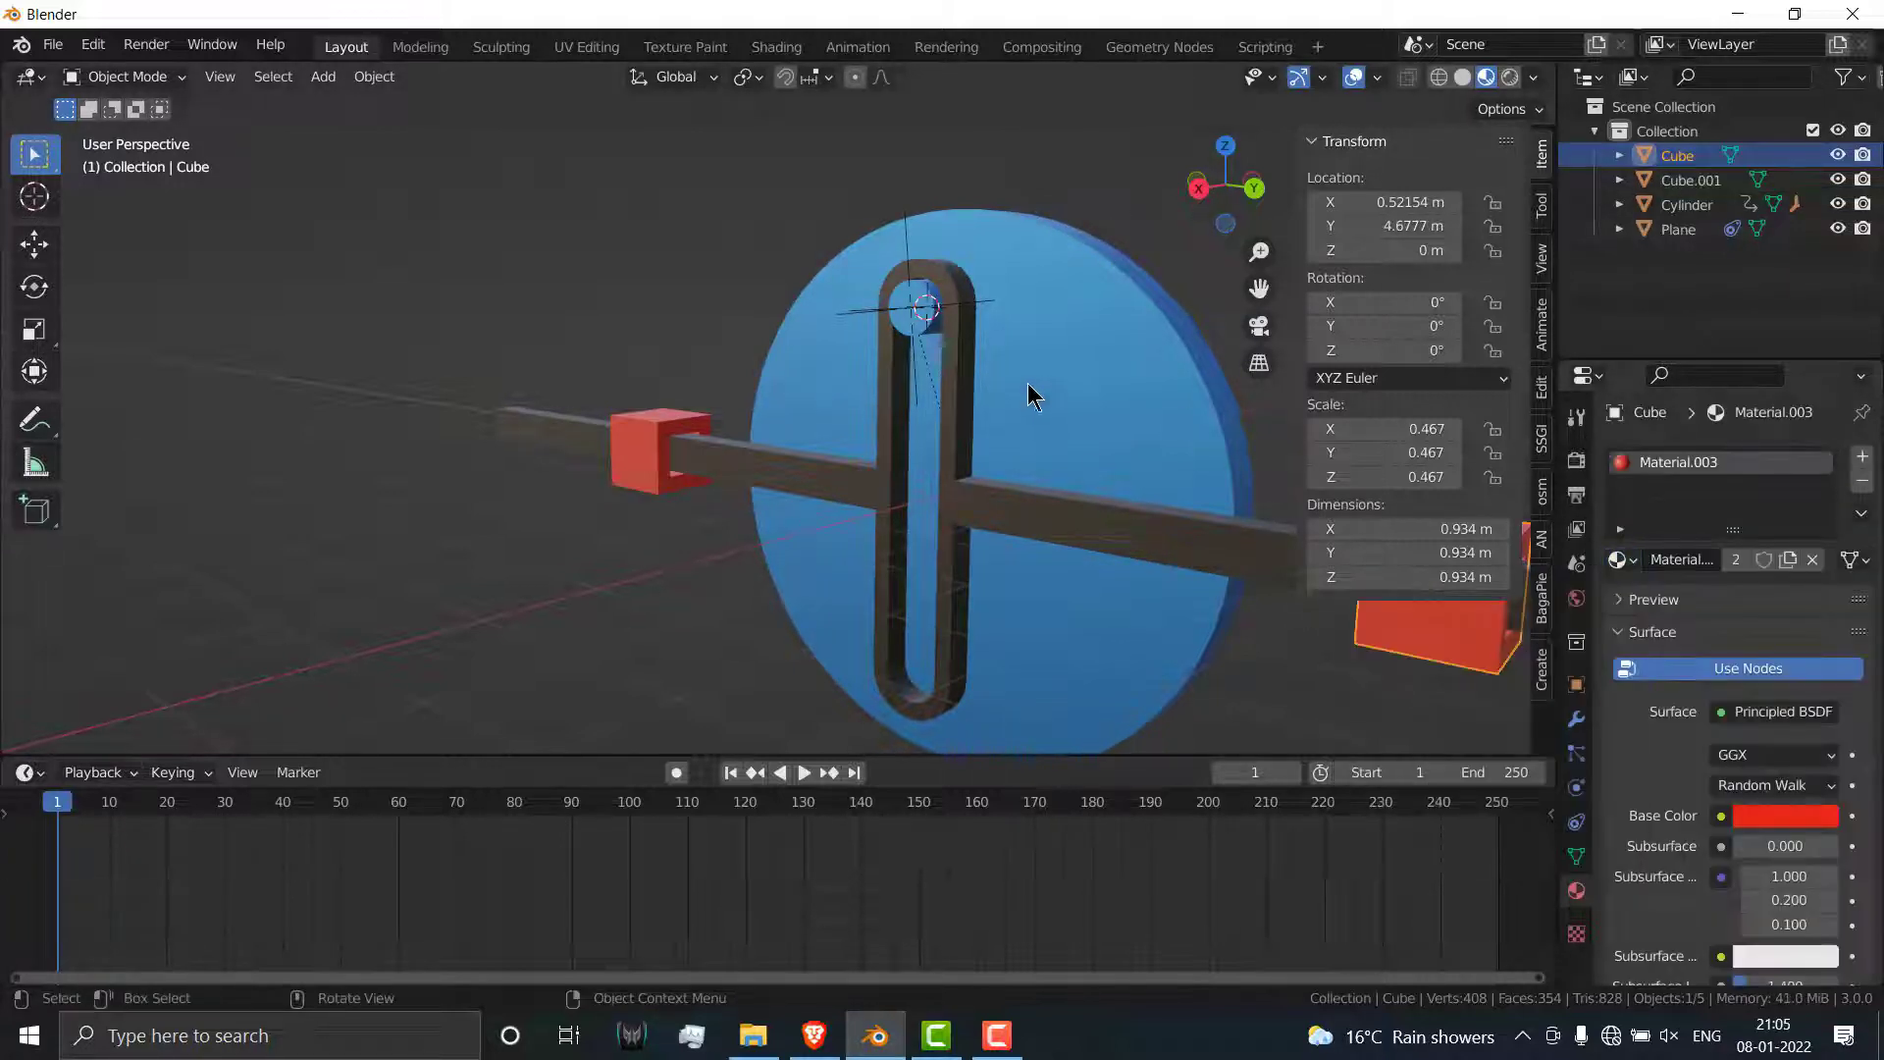
left_click(1102, 189)
key("KP_3")
scroll(1070, 255, "down", 2)
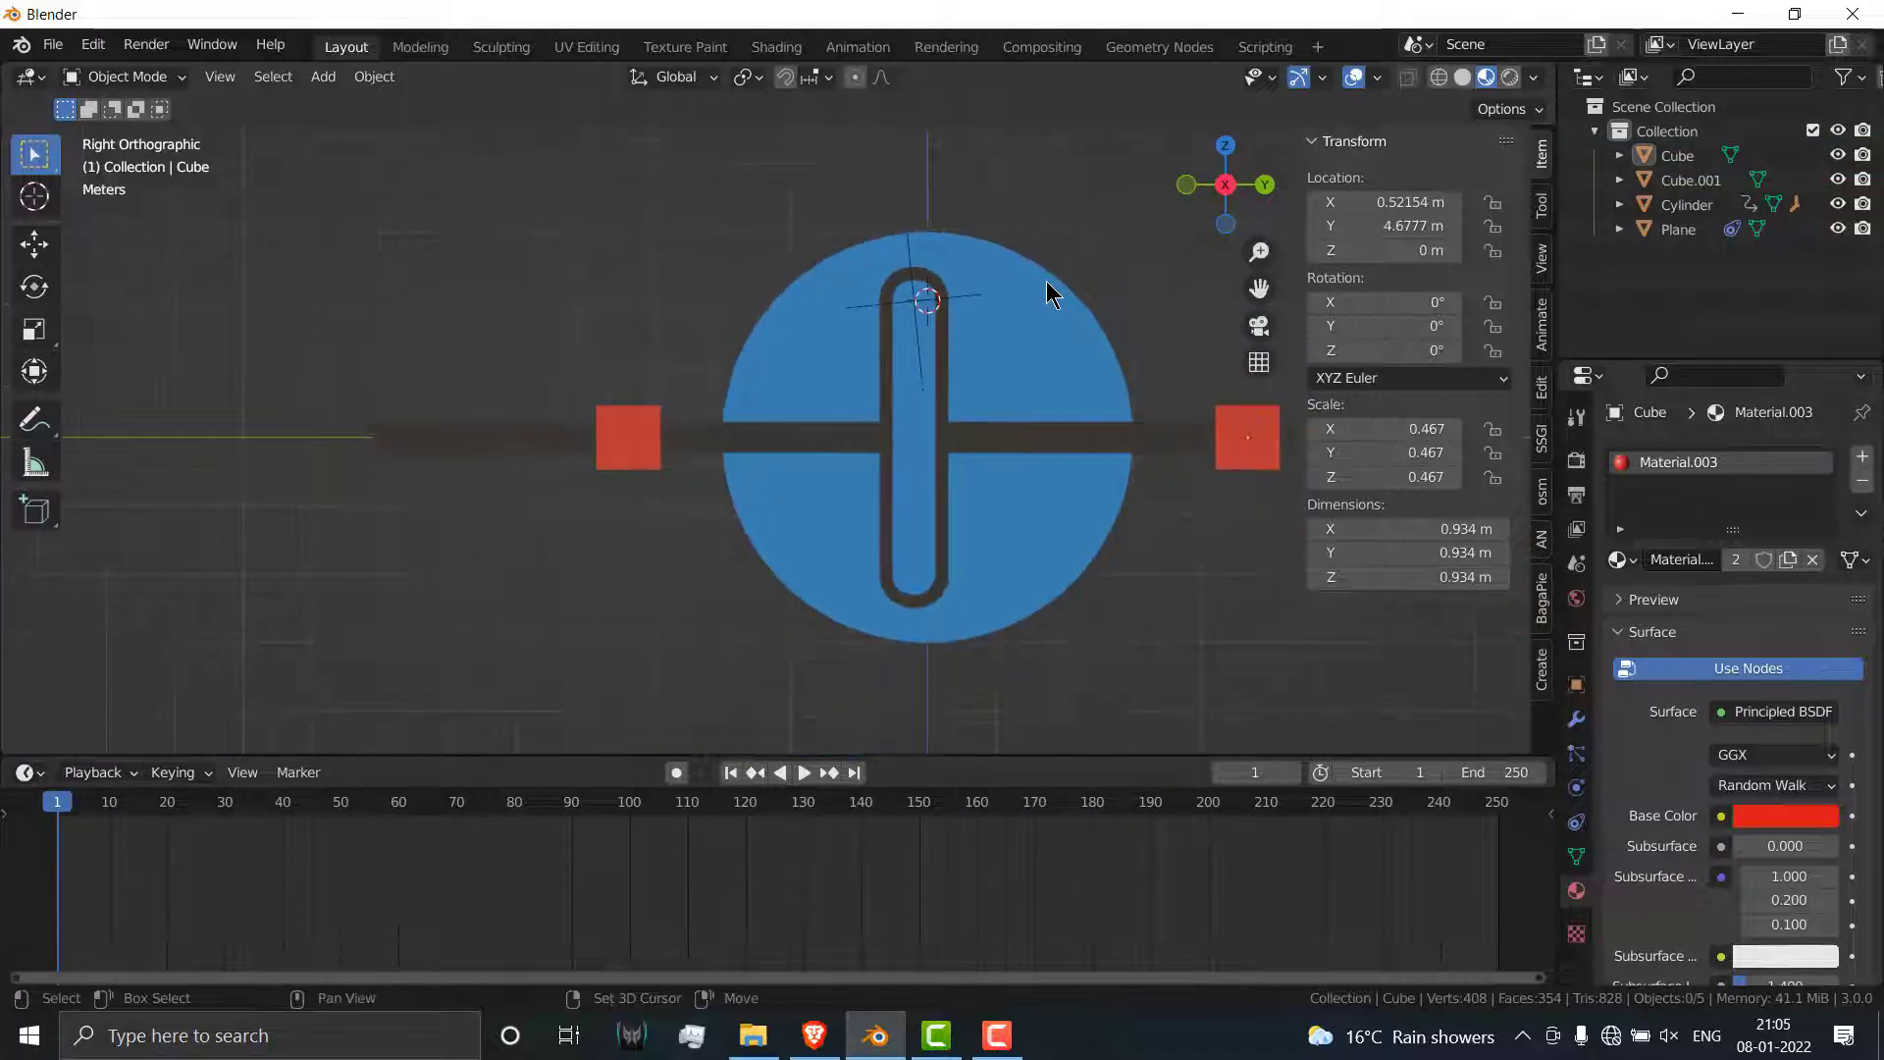
middle_click_drag(1053, 293, 815, 275)
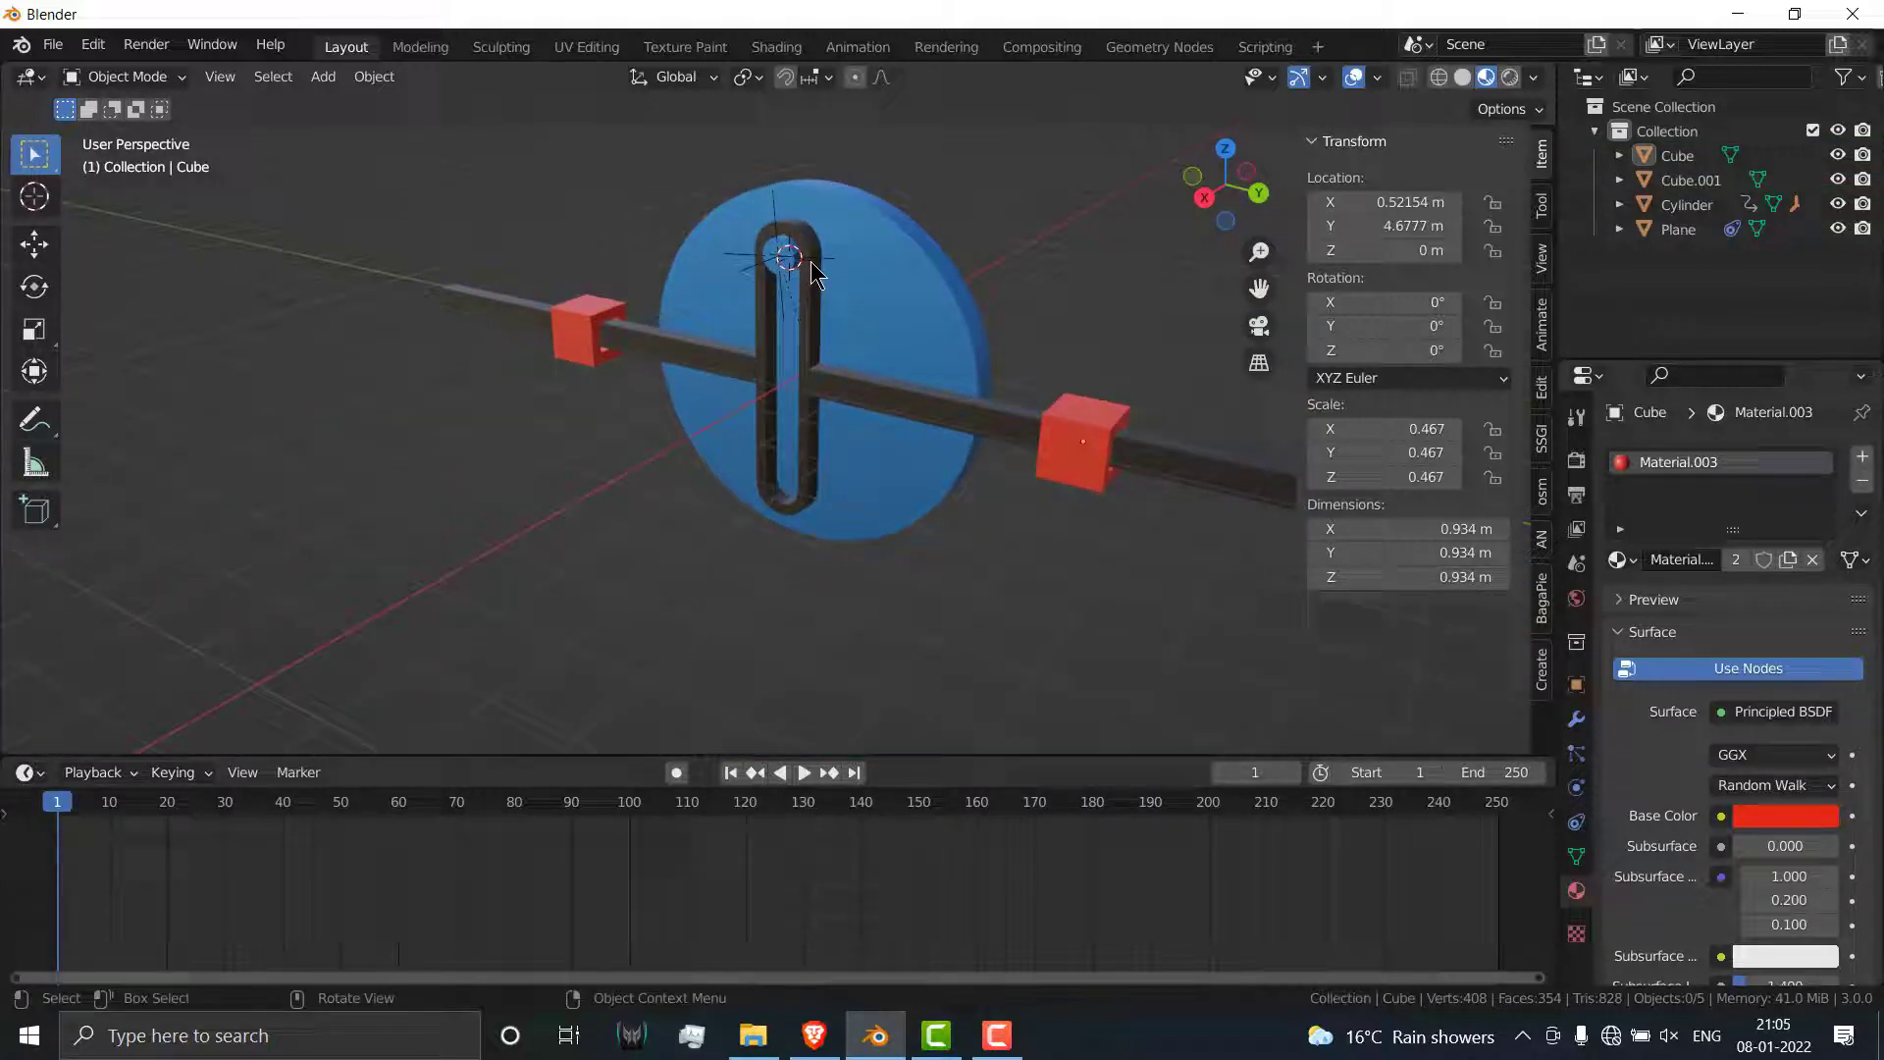
Step: Add a new plane mesh to the scene
scroll(812, 261, "up", 3)
scroll(873, 261, "down", 1)
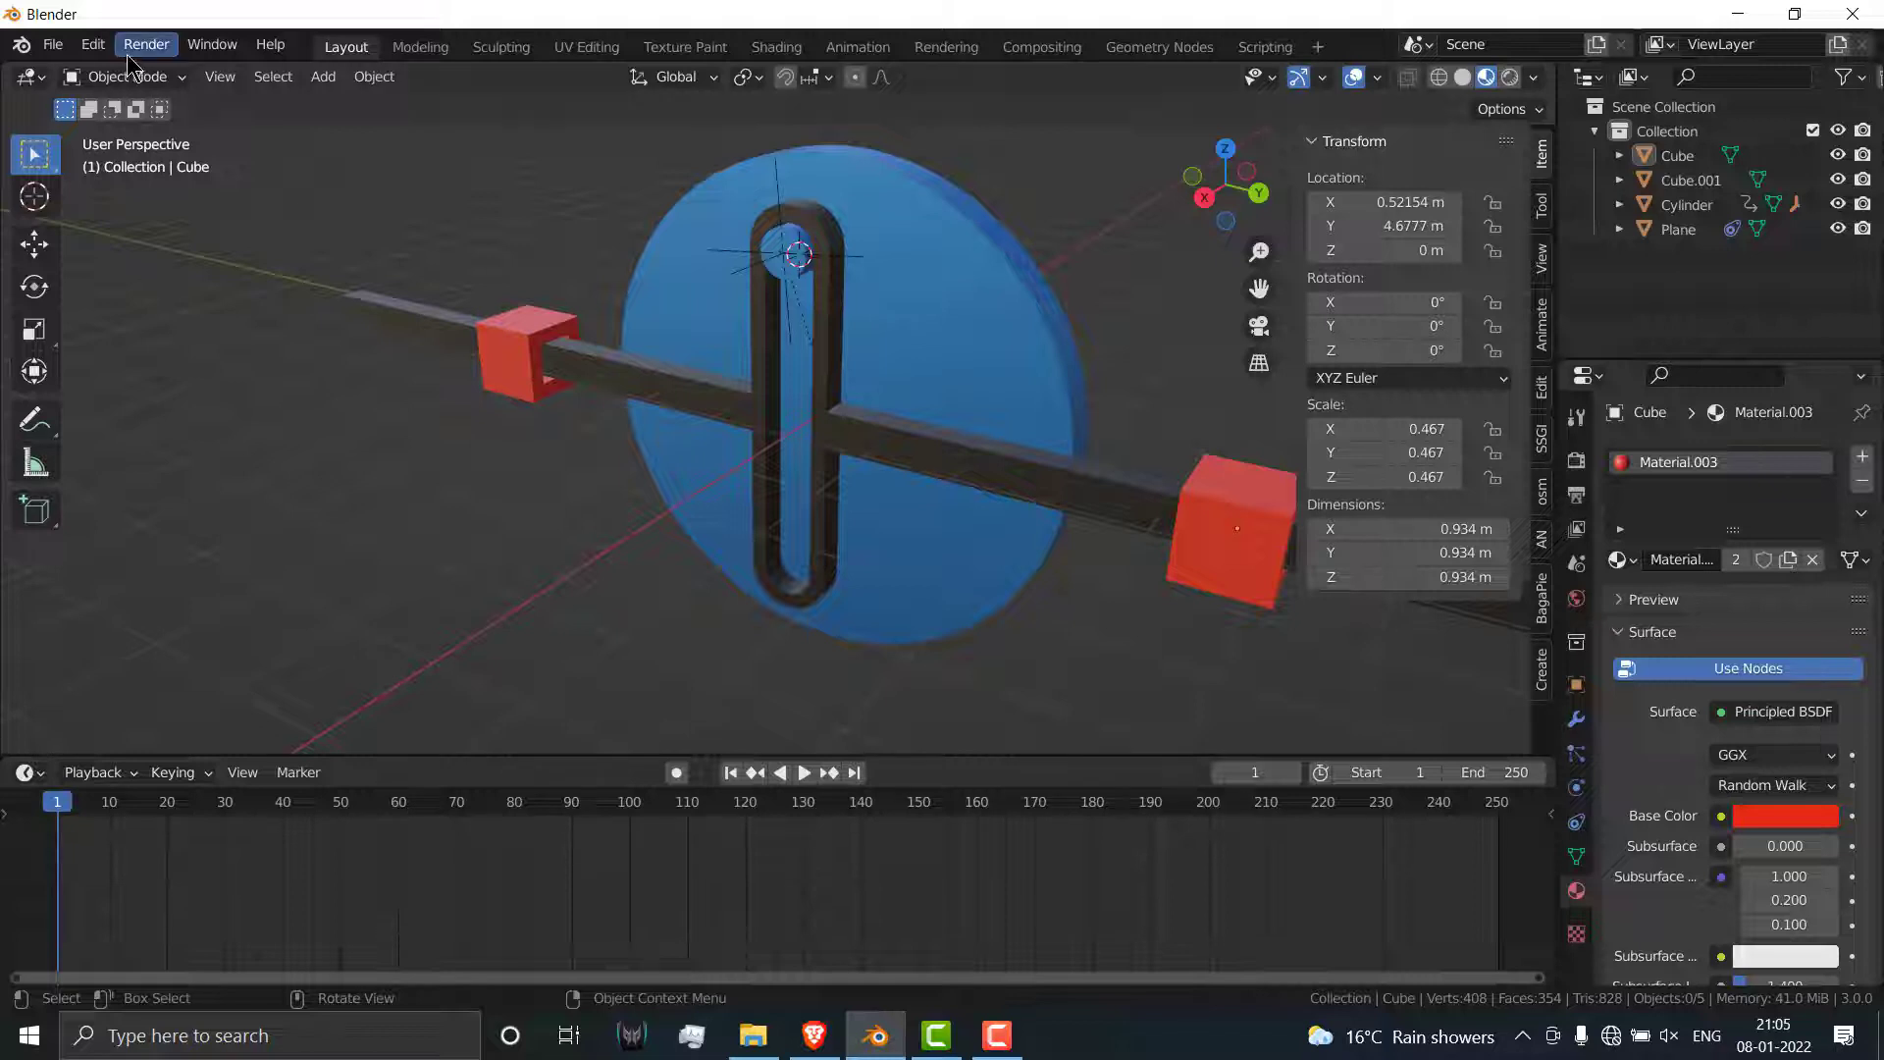
scroll(899, 349, "down", 3)
scroll(876, 410, "down", 1)
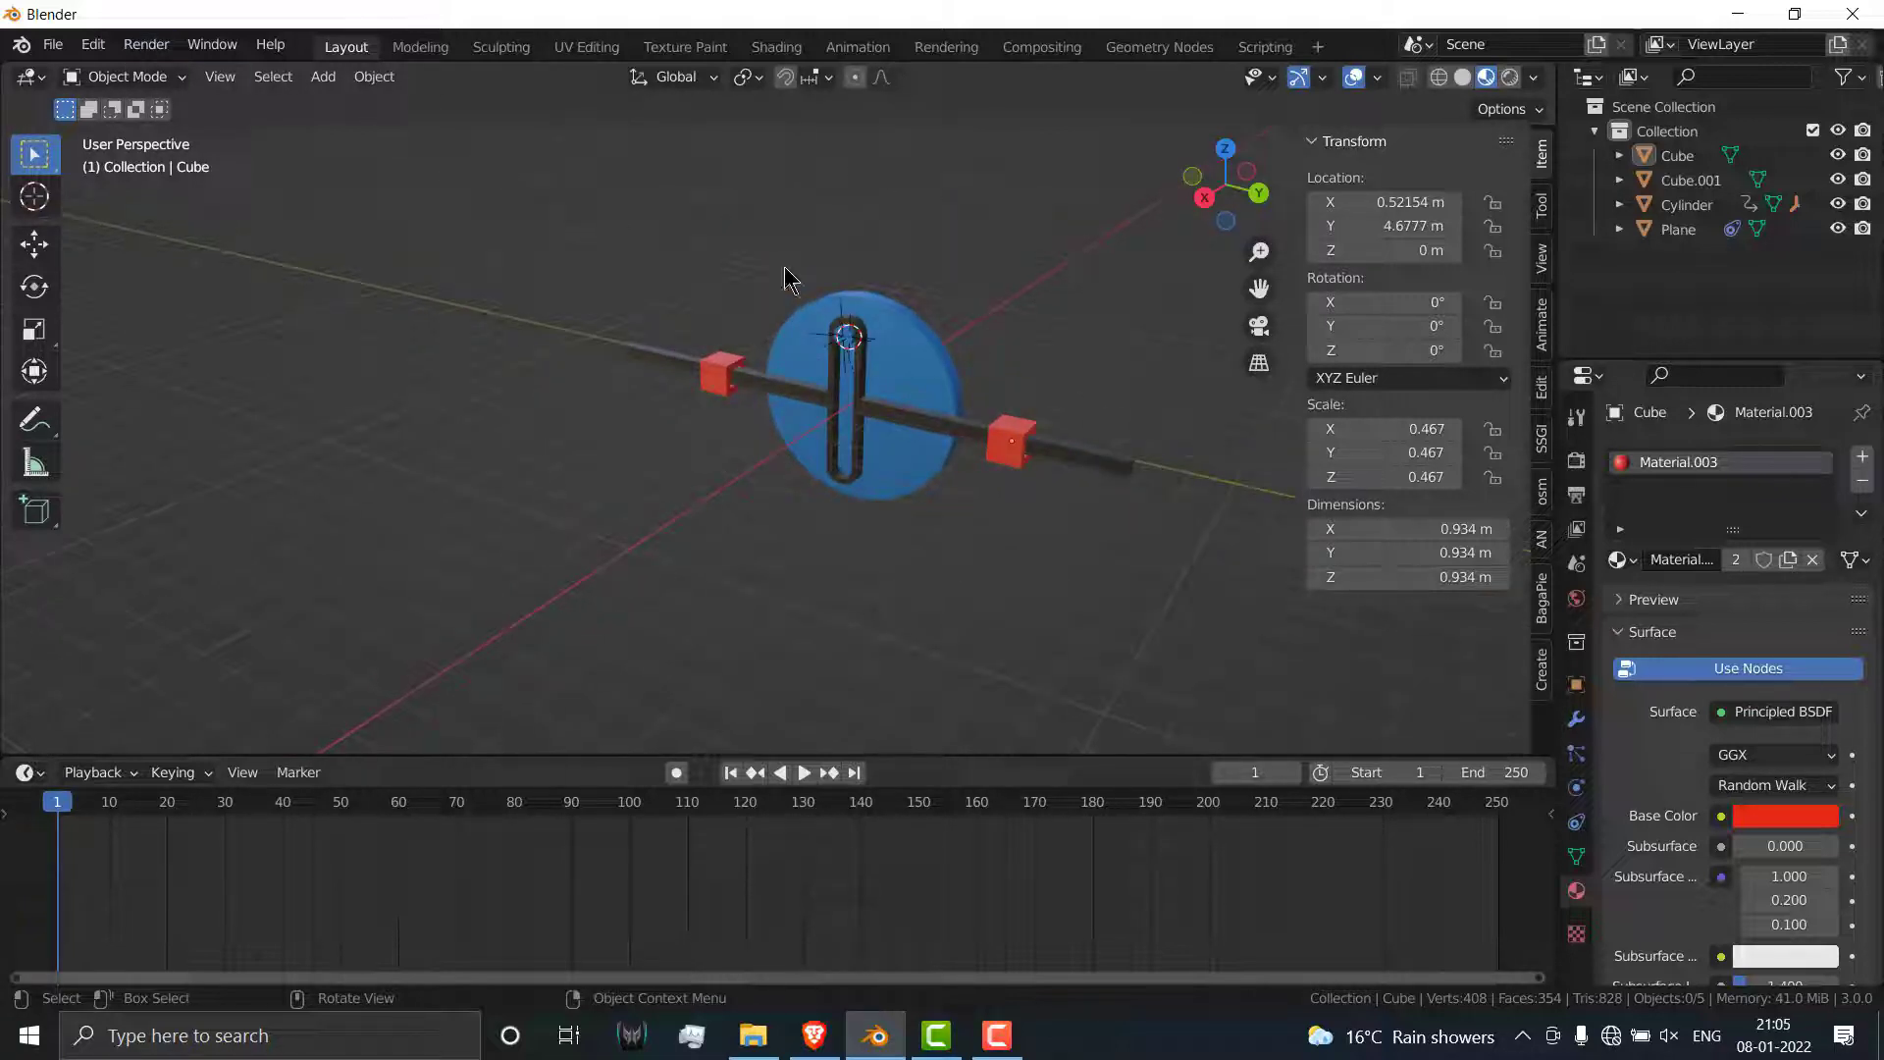
left_click(318, 83)
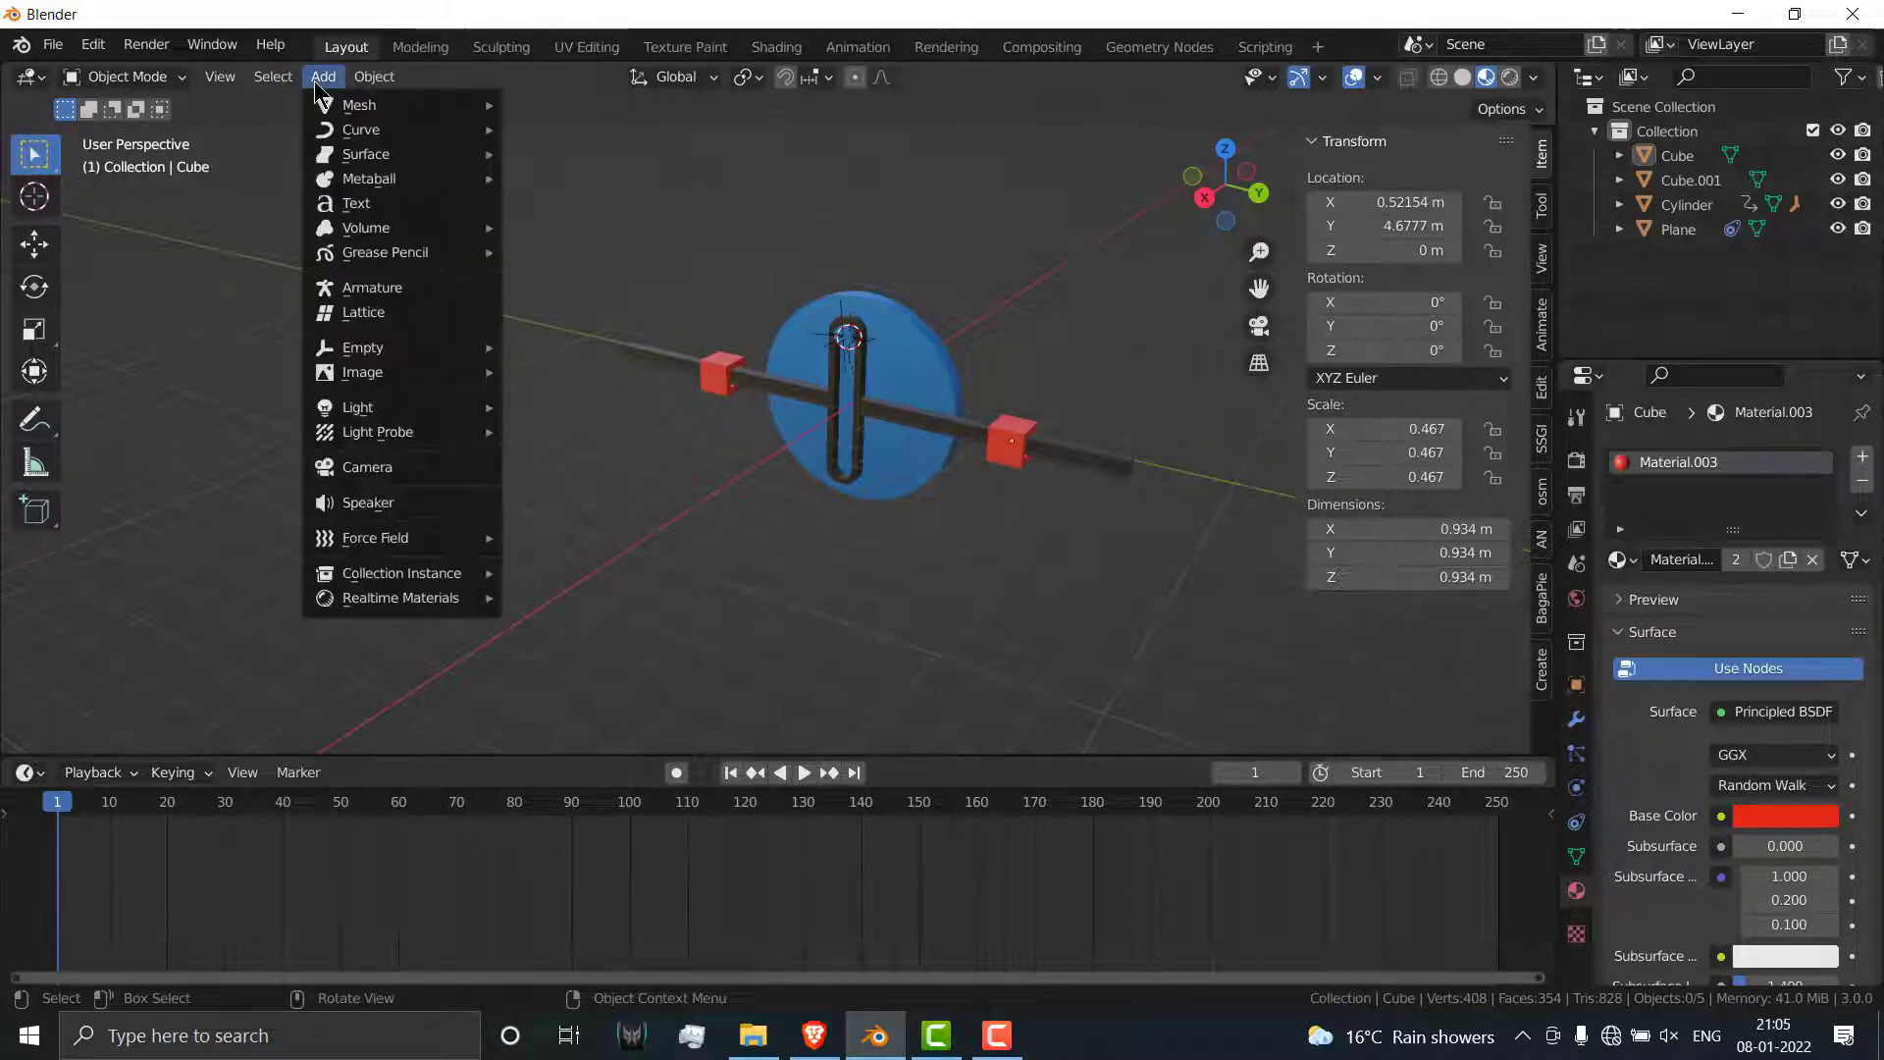
mouse_move(348, 112)
left_click(548, 106)
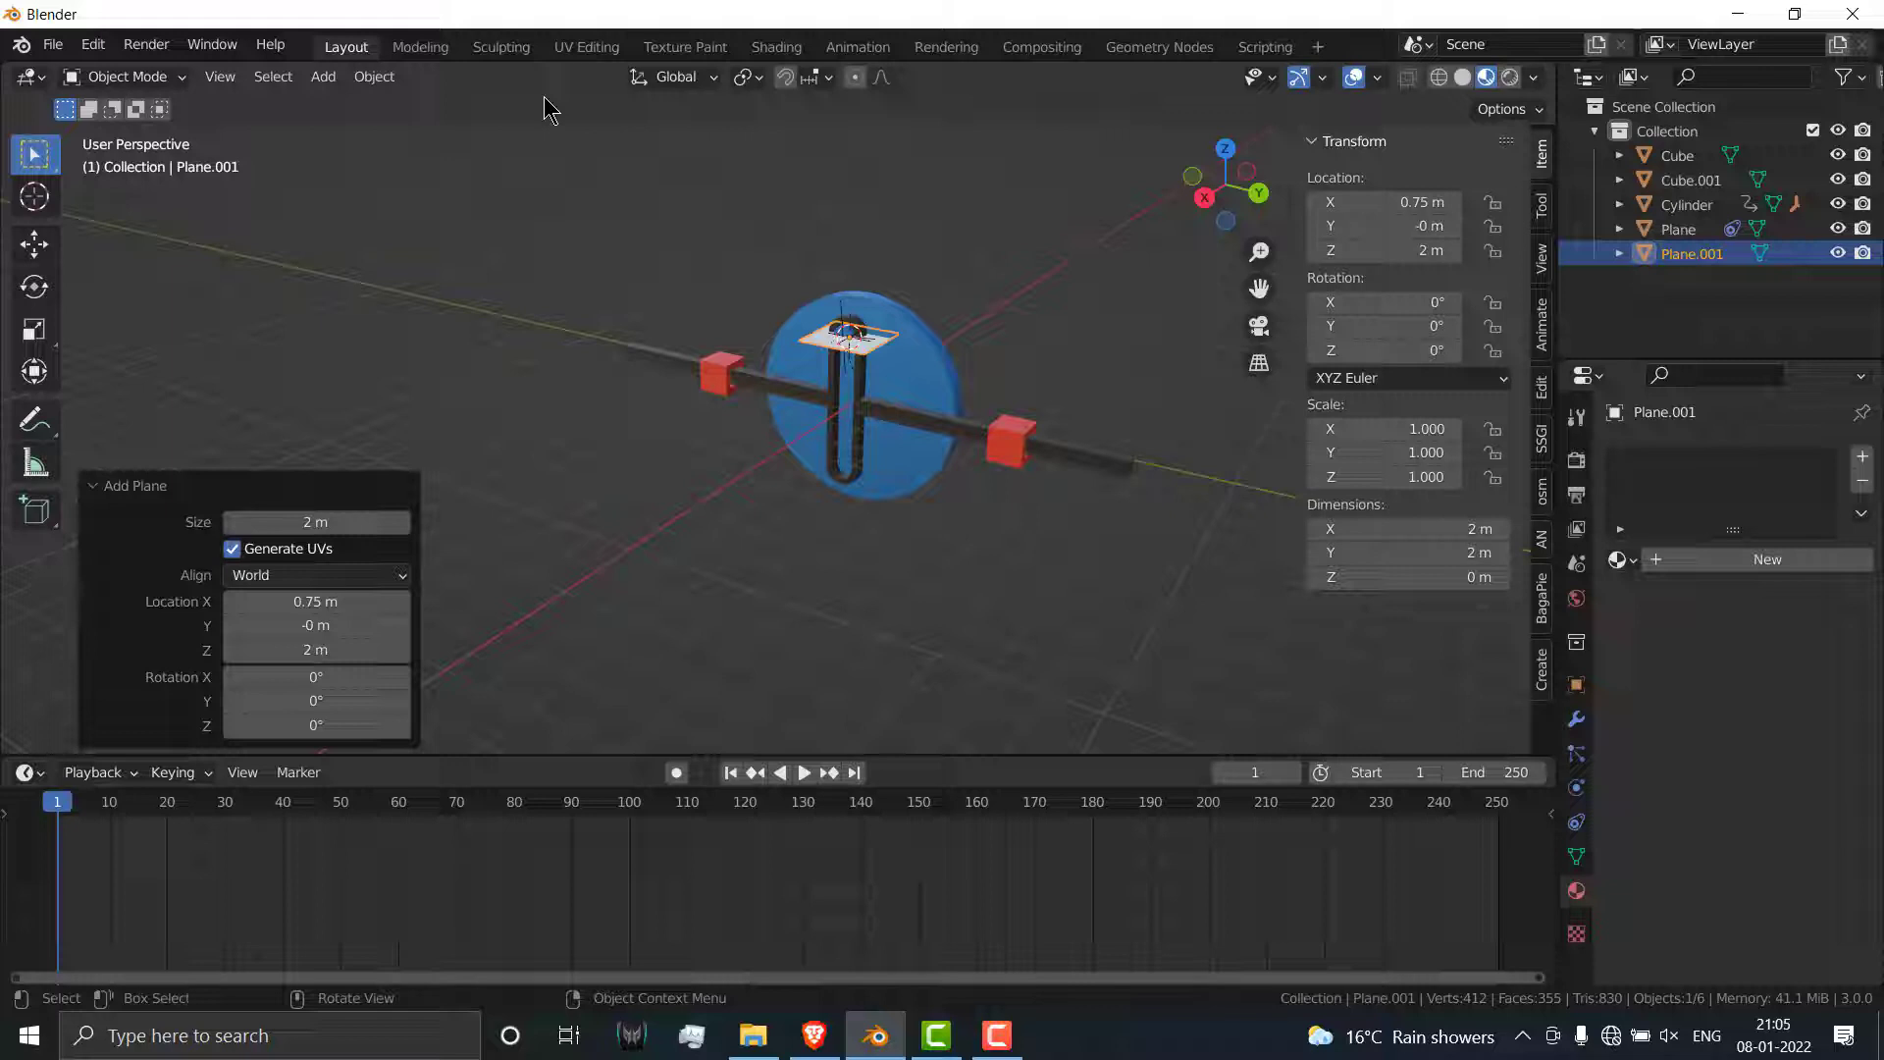
Step: Scale the plane by 18.241 and lower it along Z beneath the mechanism
key("s")
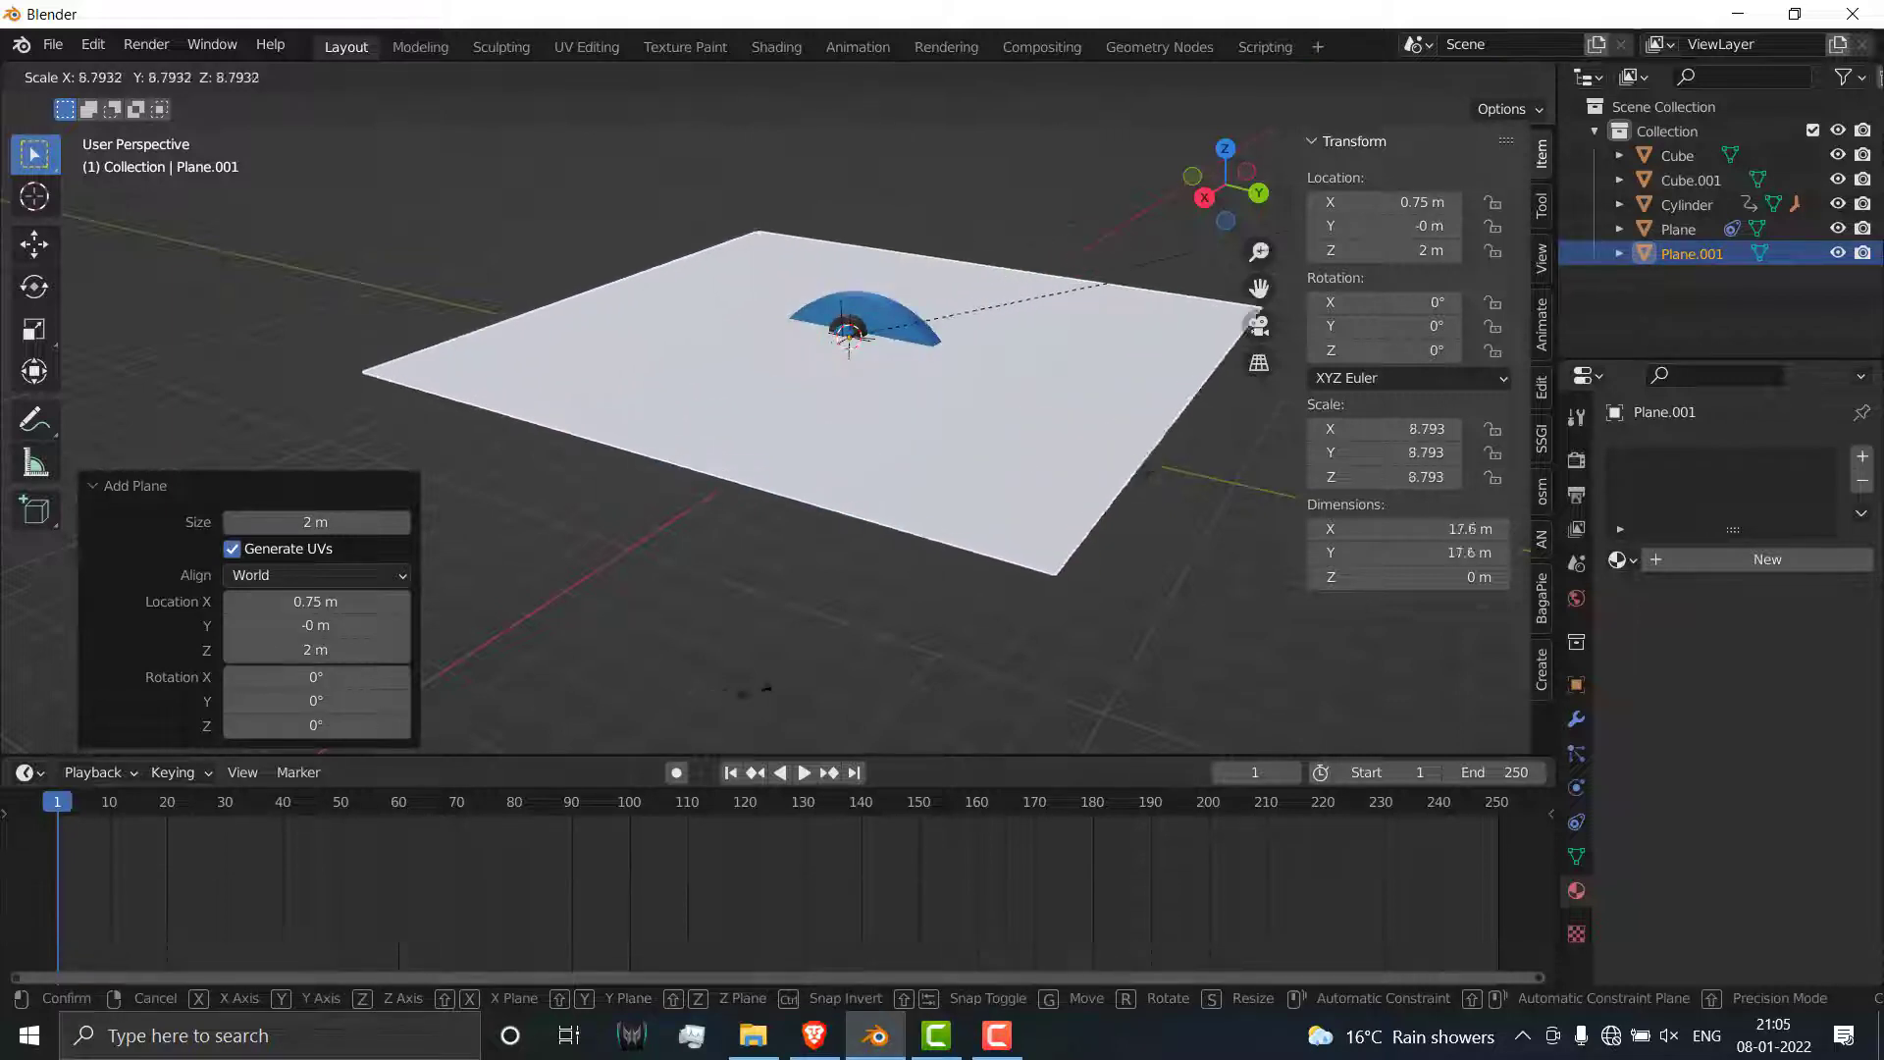
left_click(577, 658)
key("g")
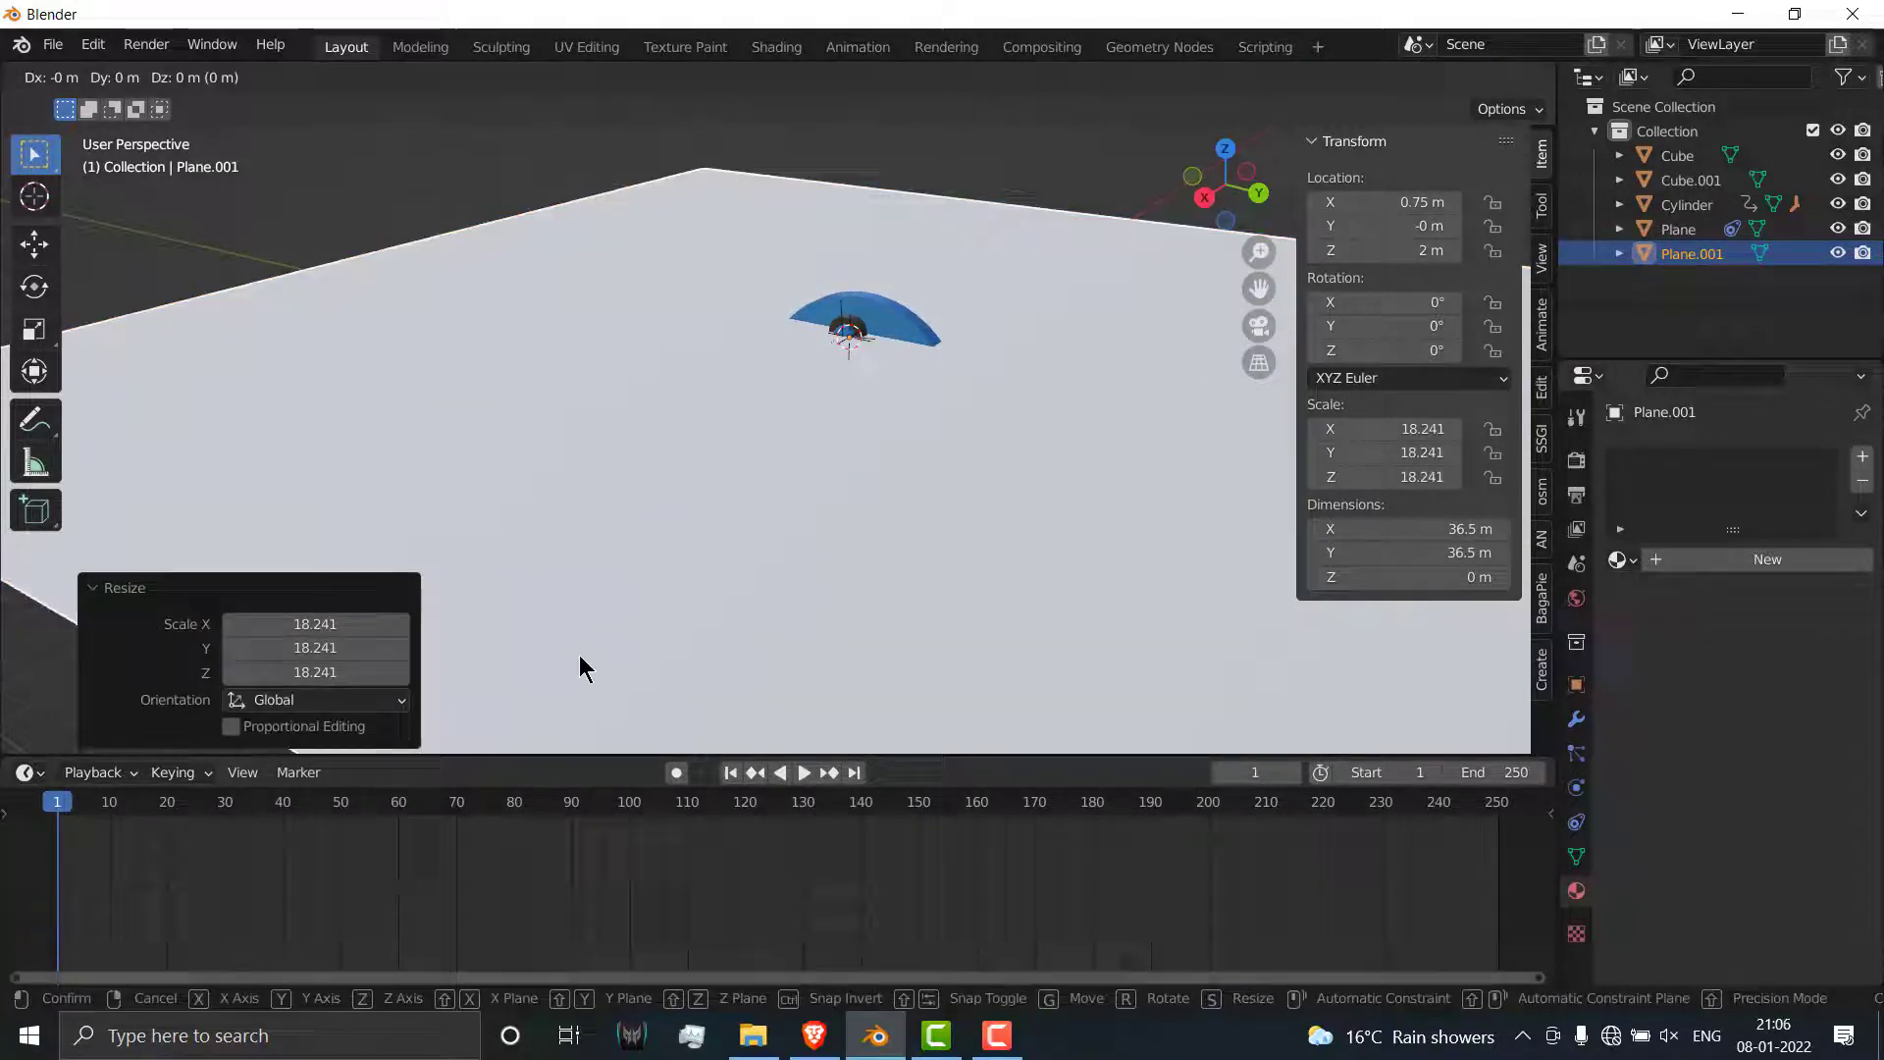
key("z")
left_click(1120, 431)
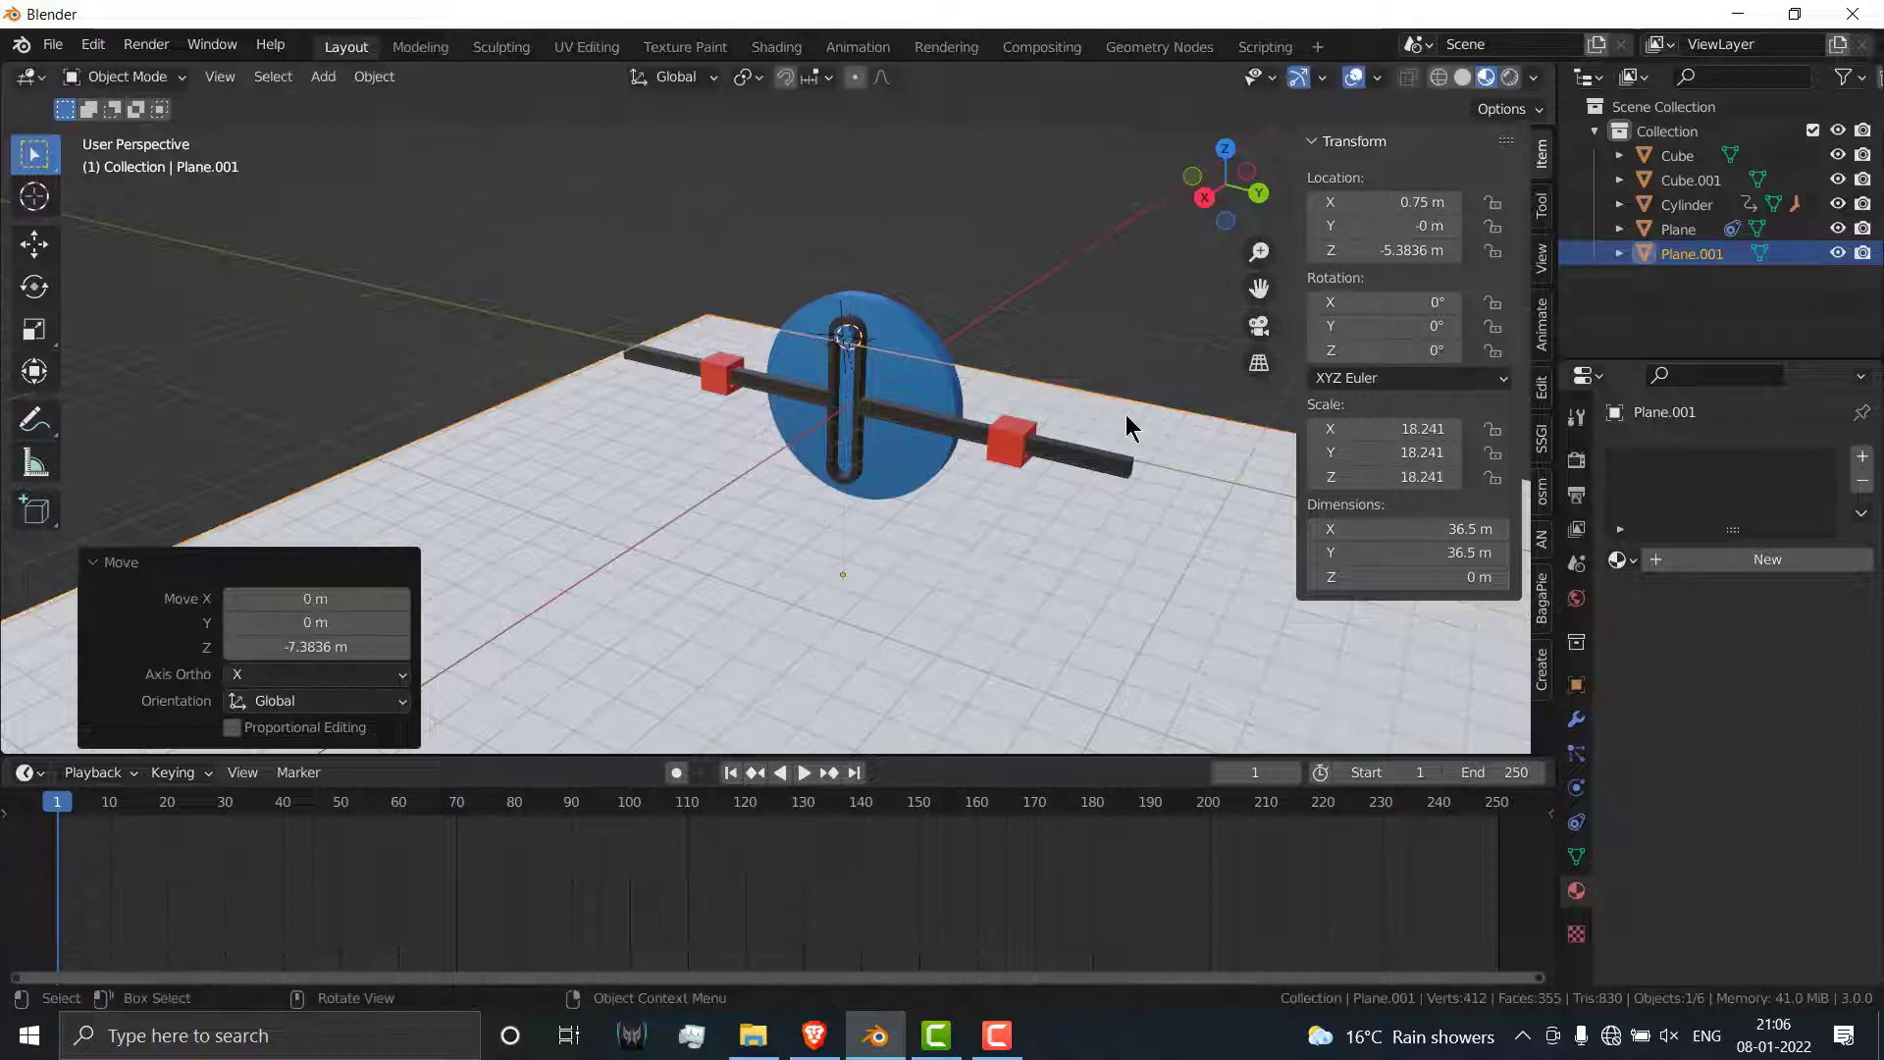
Step: Extrude the floor plane's back edge straight up along Z into a tall wall
key("Tab")
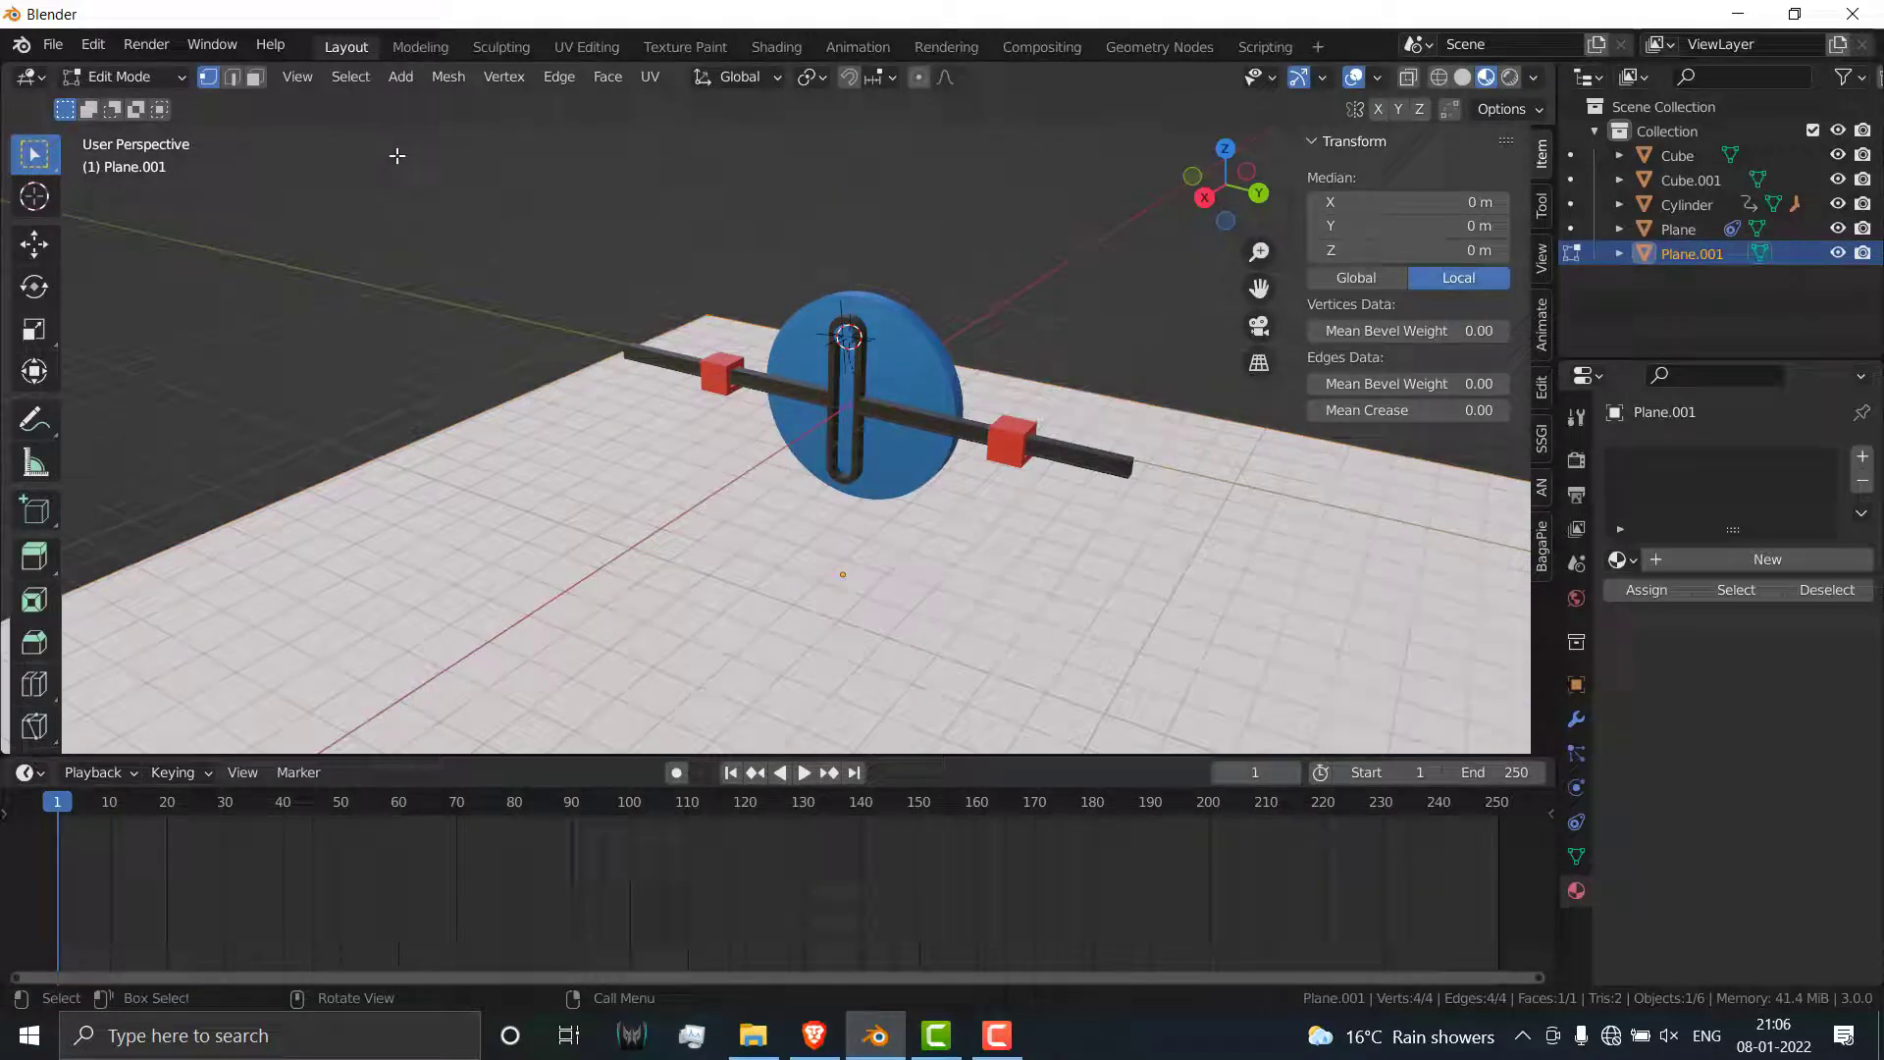
left_click(231, 77)
left_click(1187, 416)
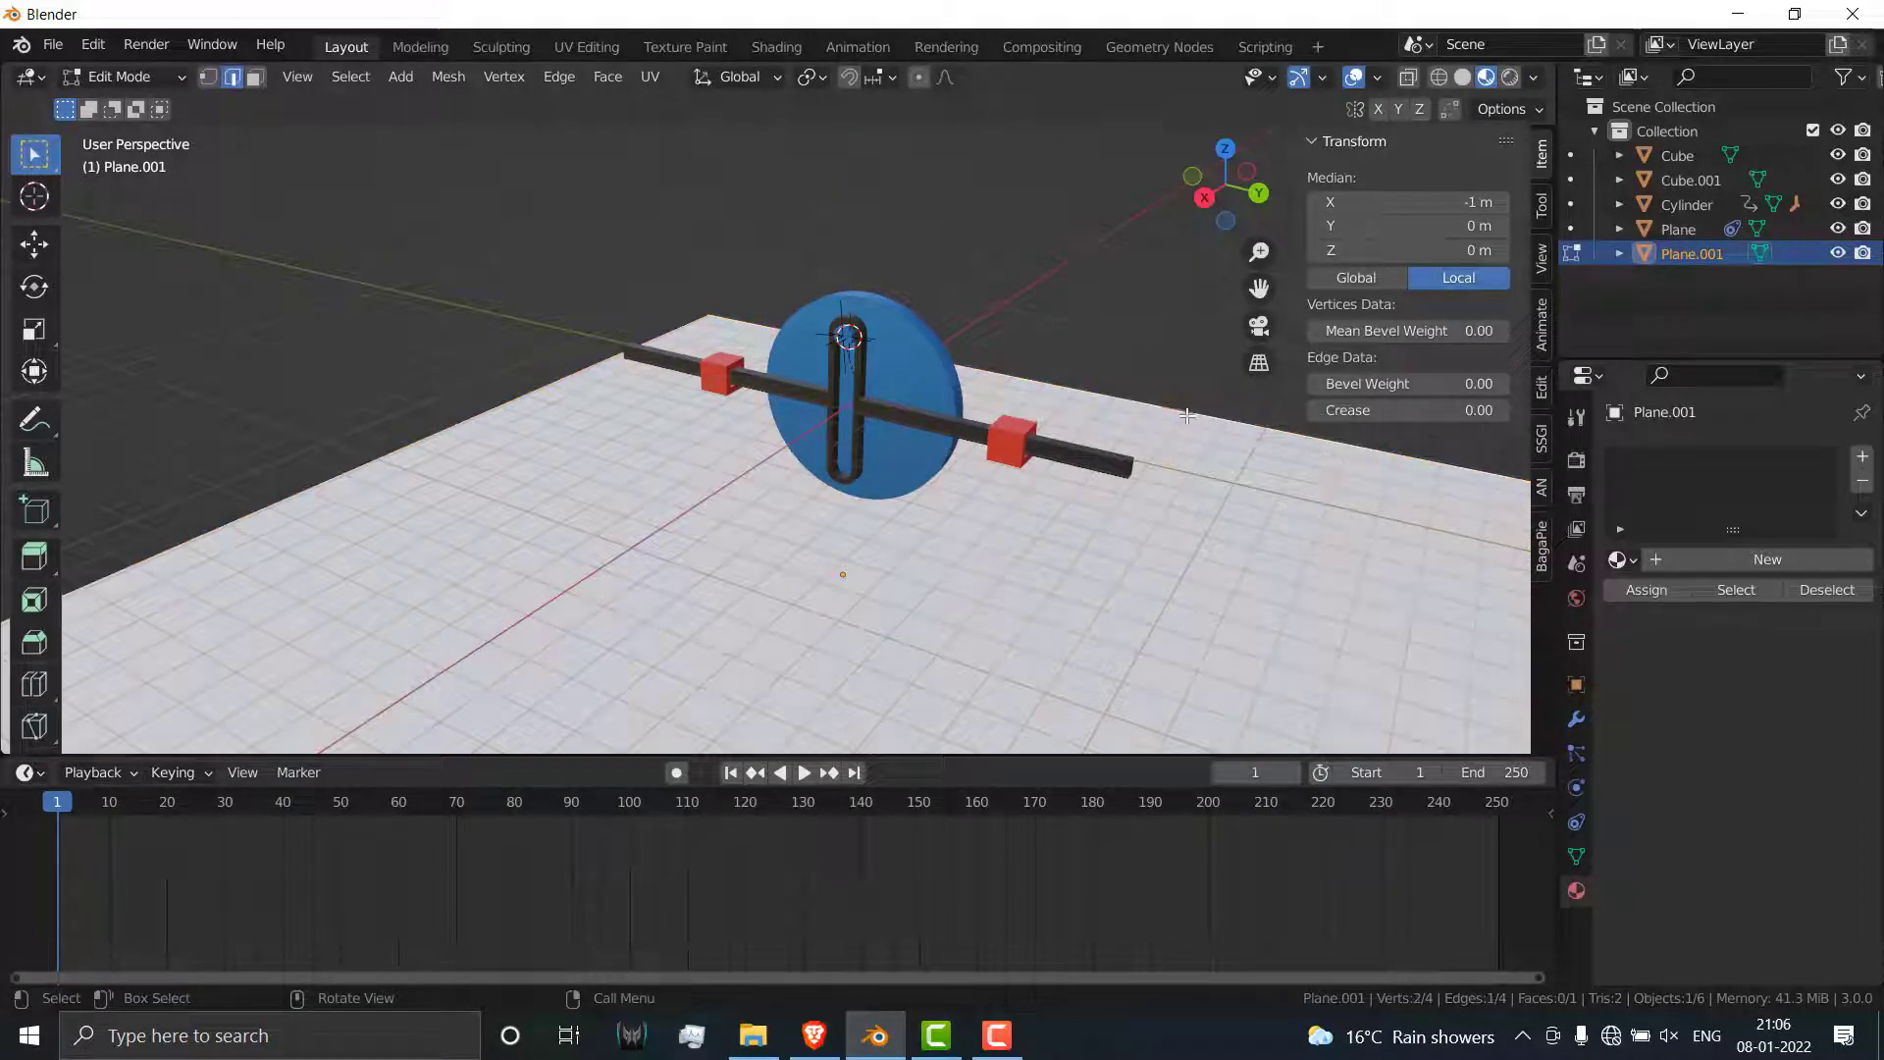
key("e")
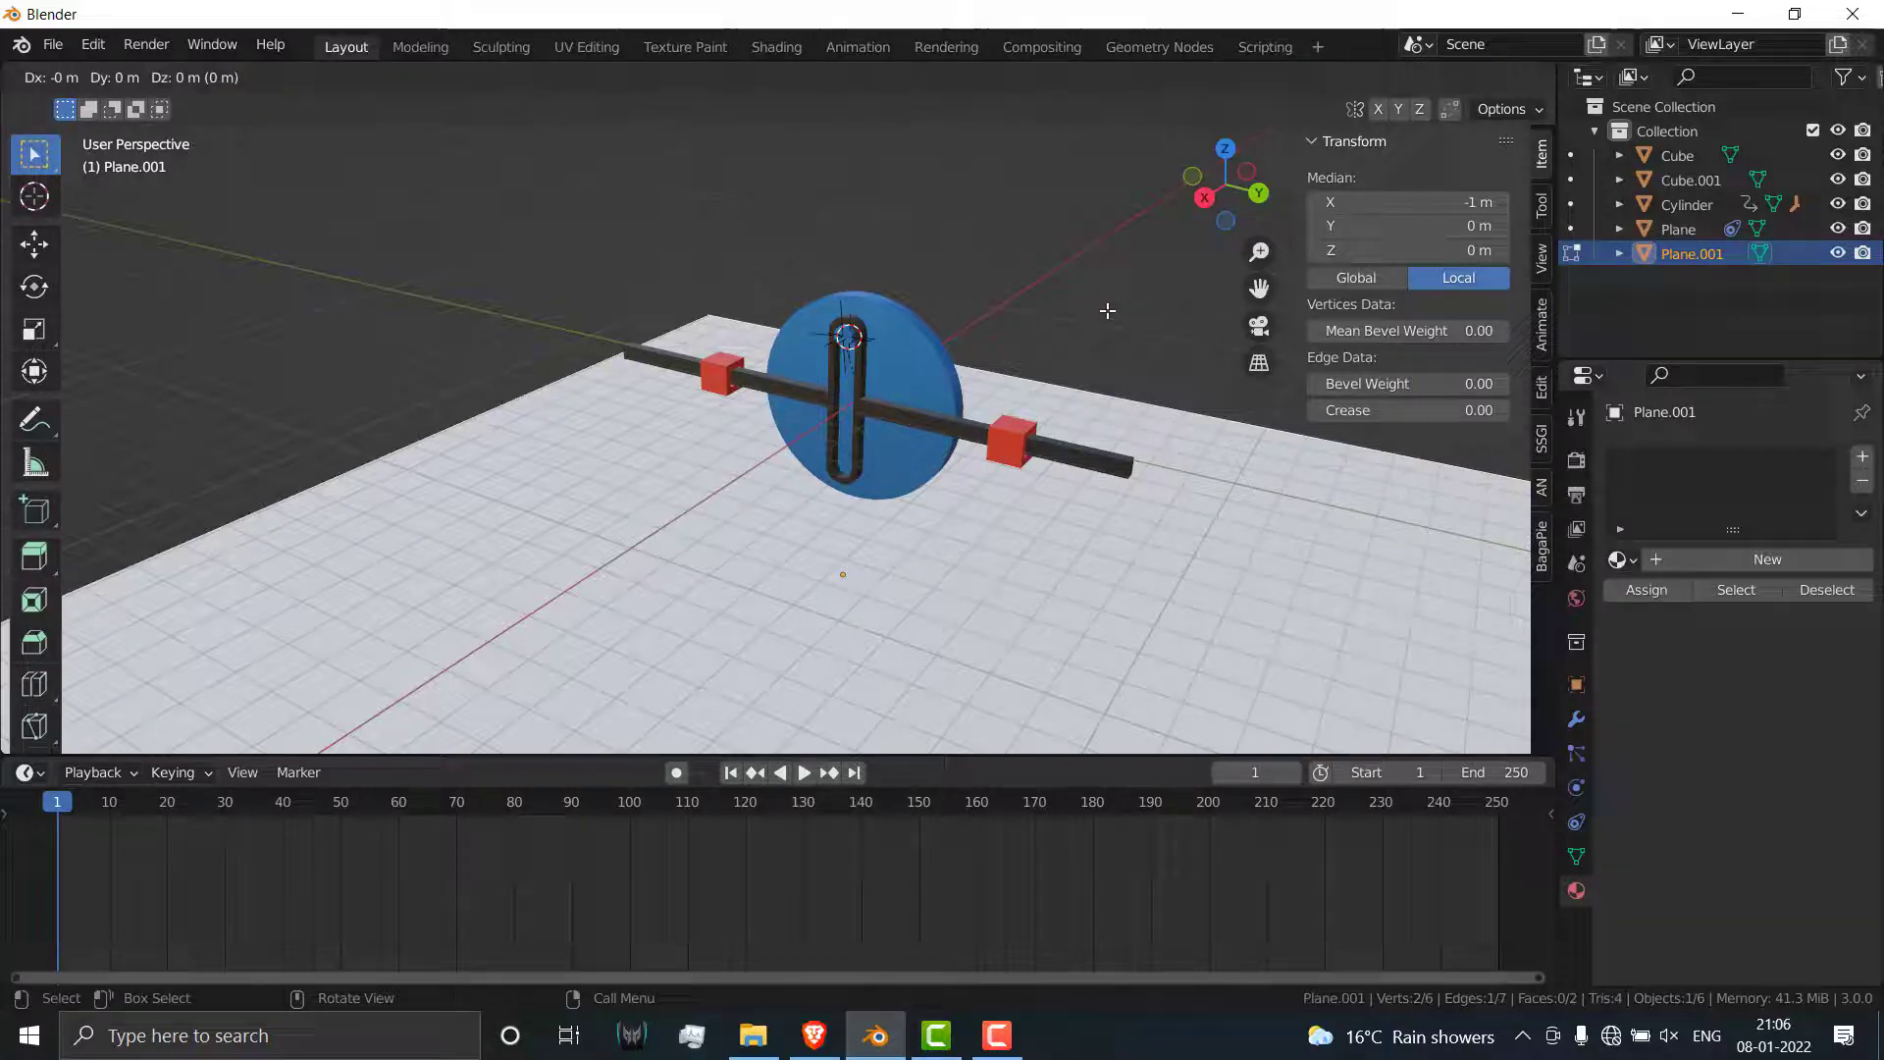
key("z")
left_click(1130, 415)
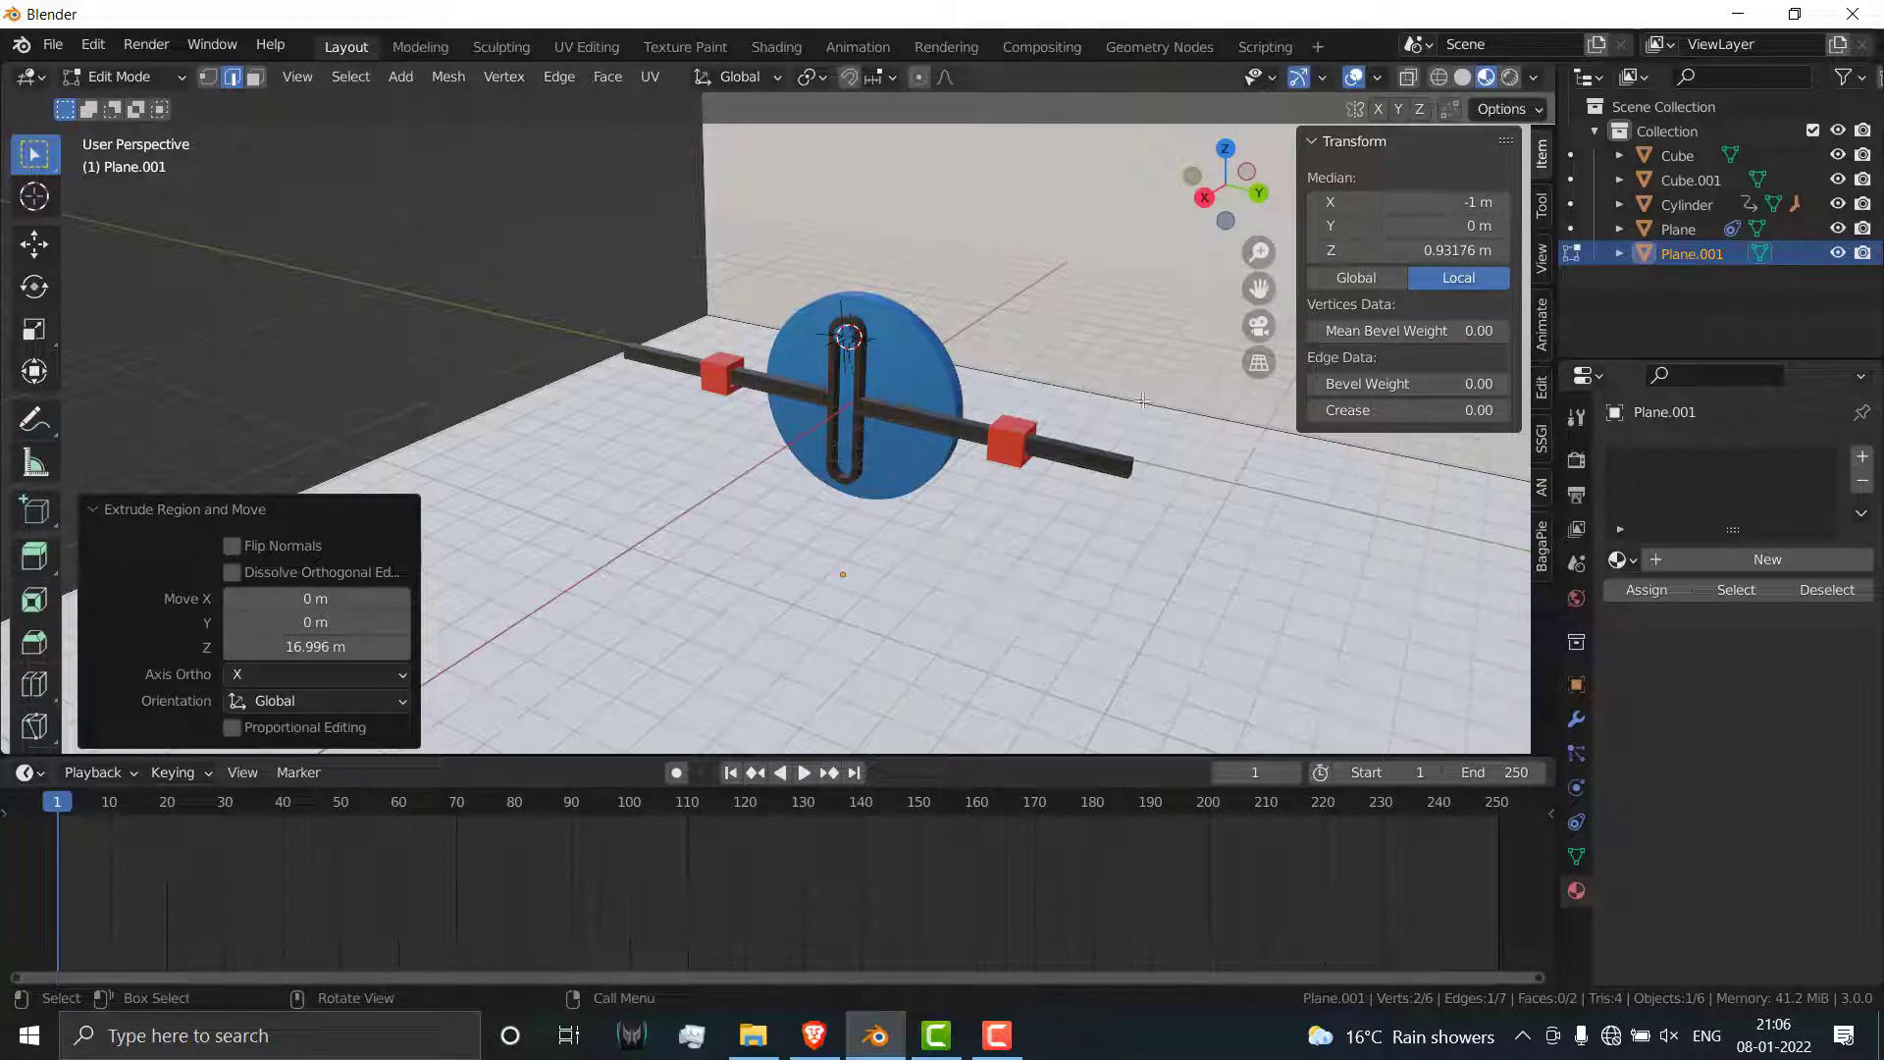
Step: Bevel the floor-to-wall edge with 10 segments and view the result from the right side
left_click(1136, 466)
key("ctrl+b")
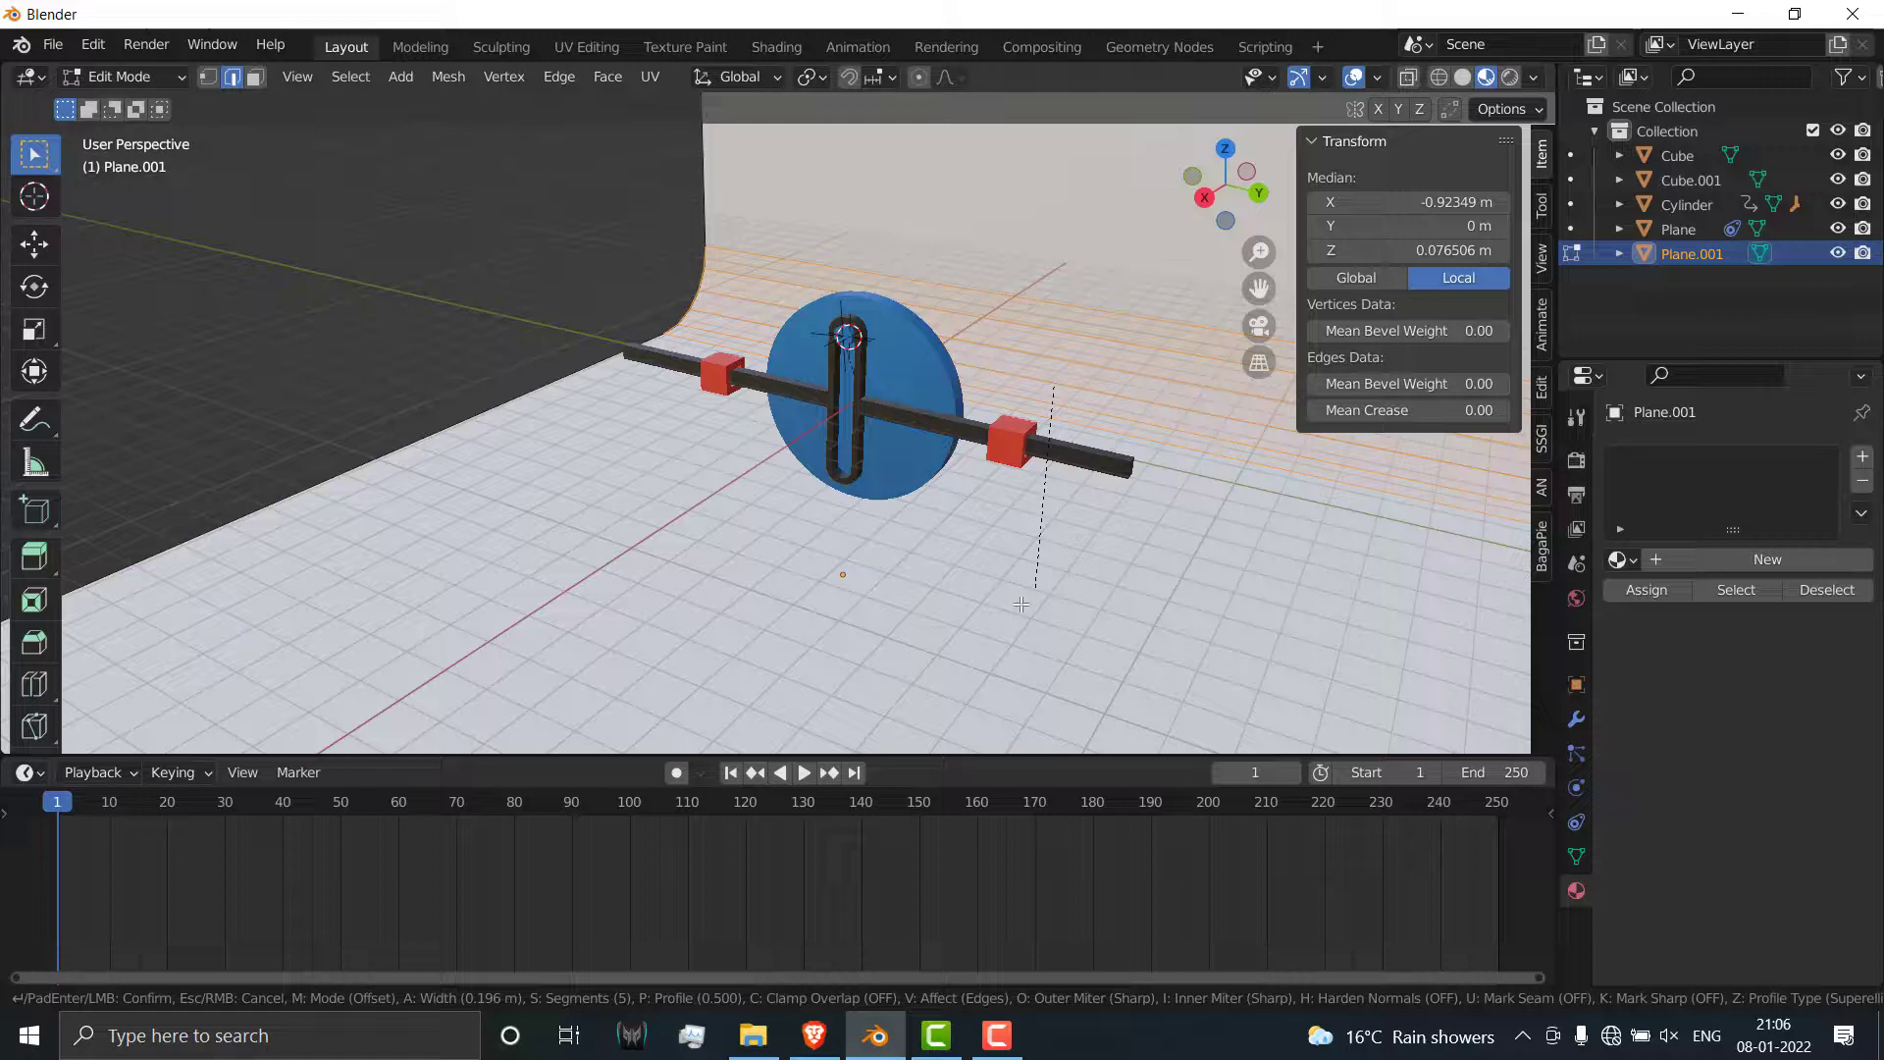
scroll(986, 672, "up", 3)
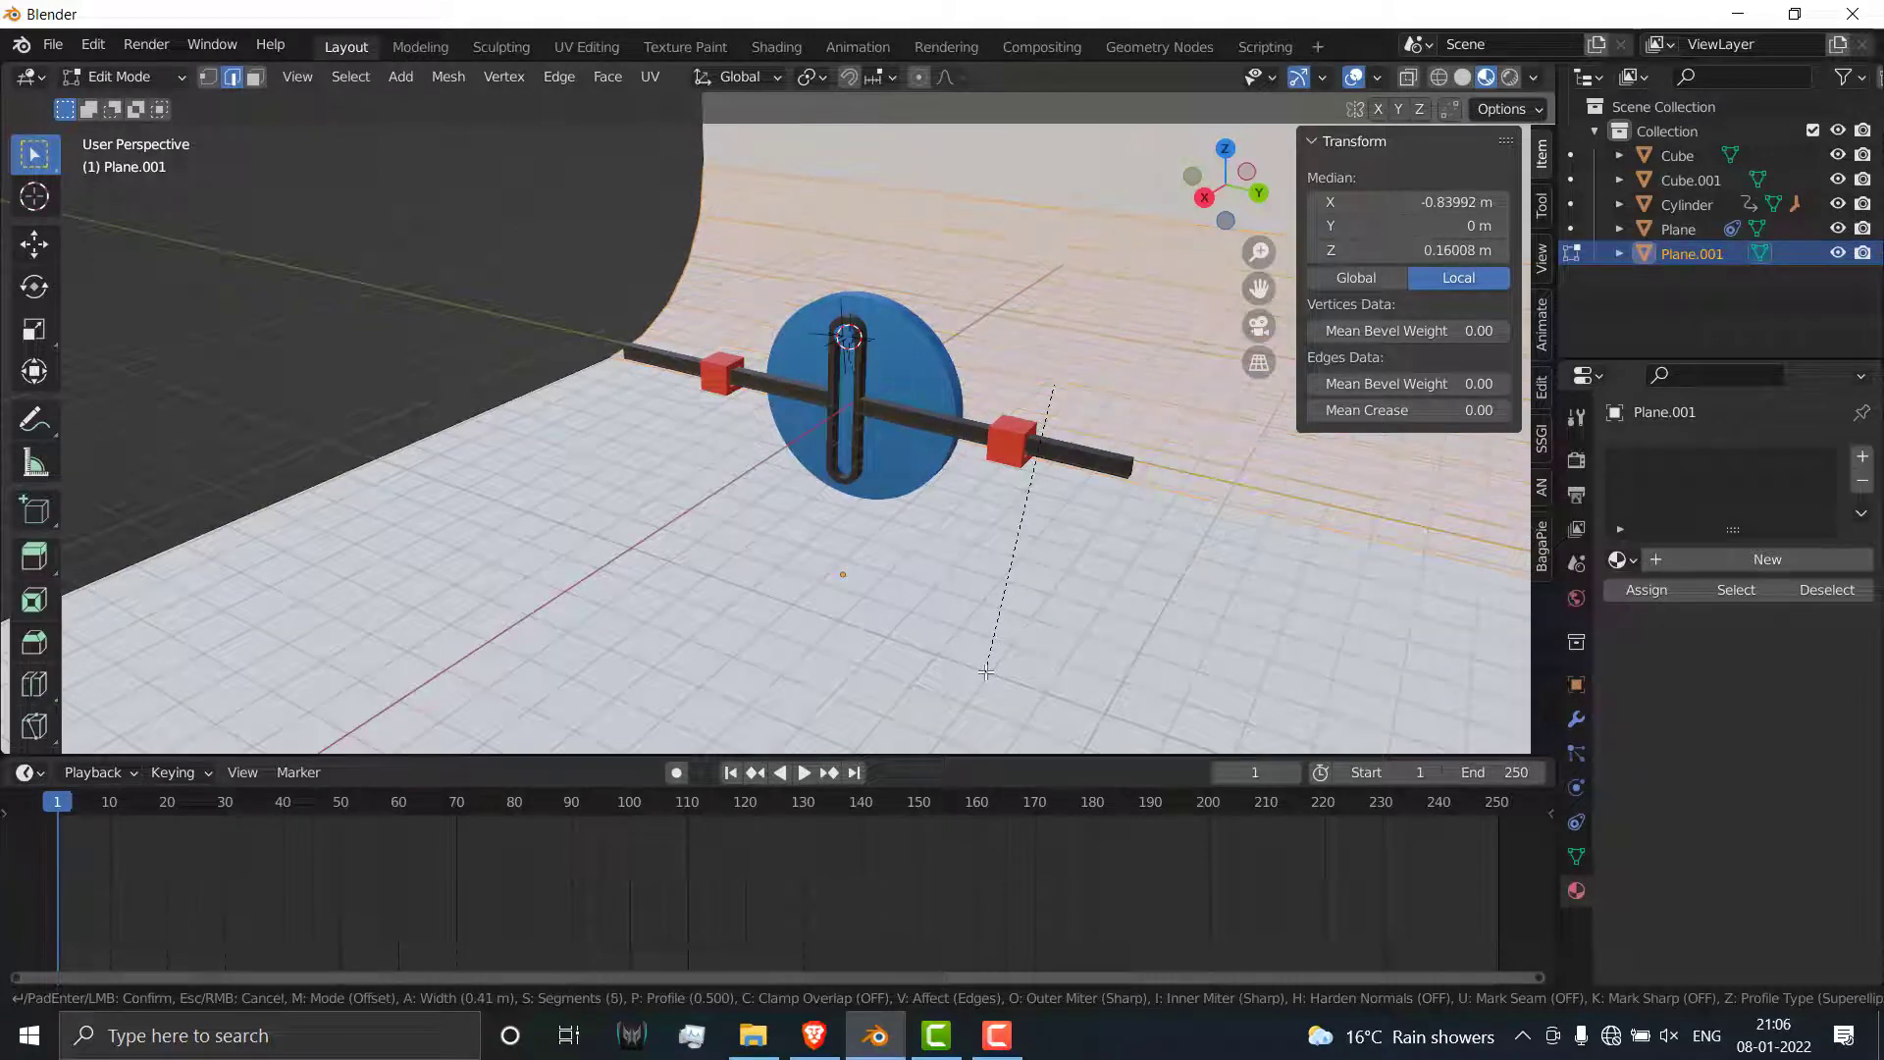
scroll(987, 673, "up", 1)
scroll(986, 672, "up", 1)
left_click(985, 671)
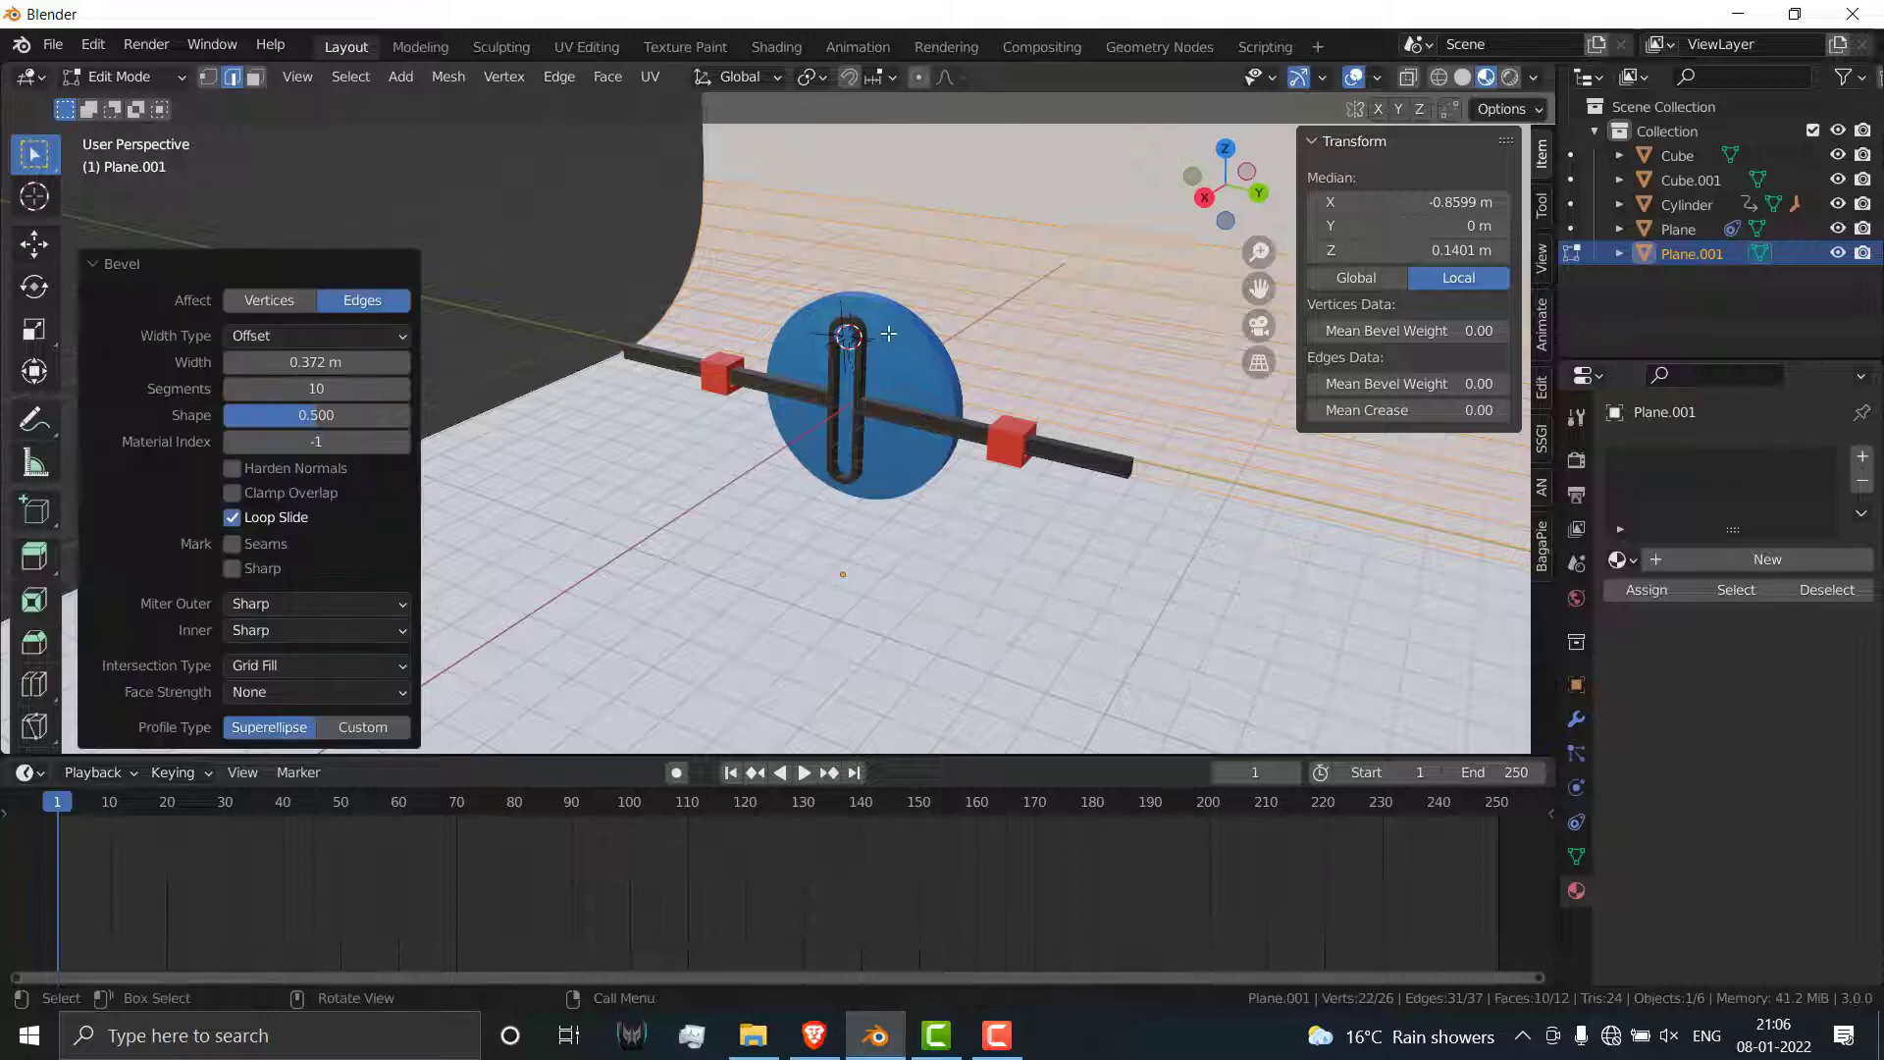
key("Tab")
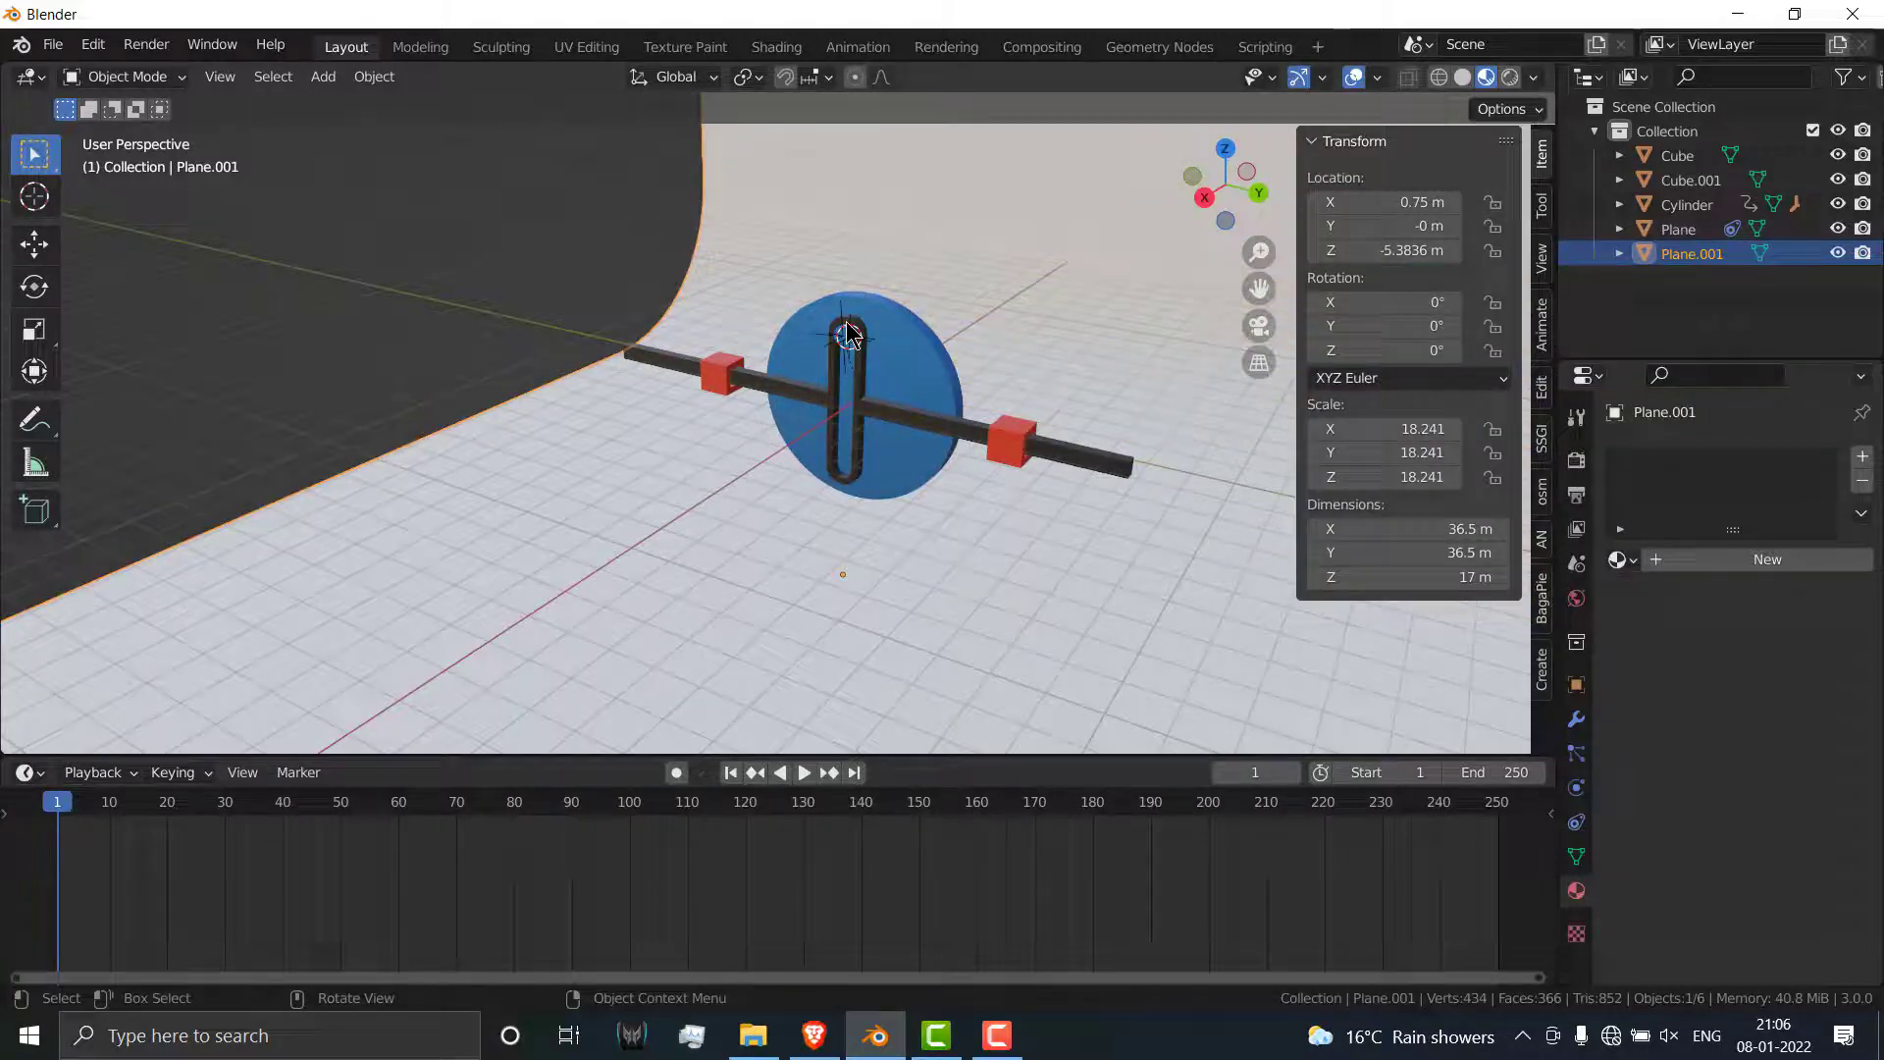
middle_click_drag(525, 218, 1031, 294)
key("KP_1")
key("KP_3")
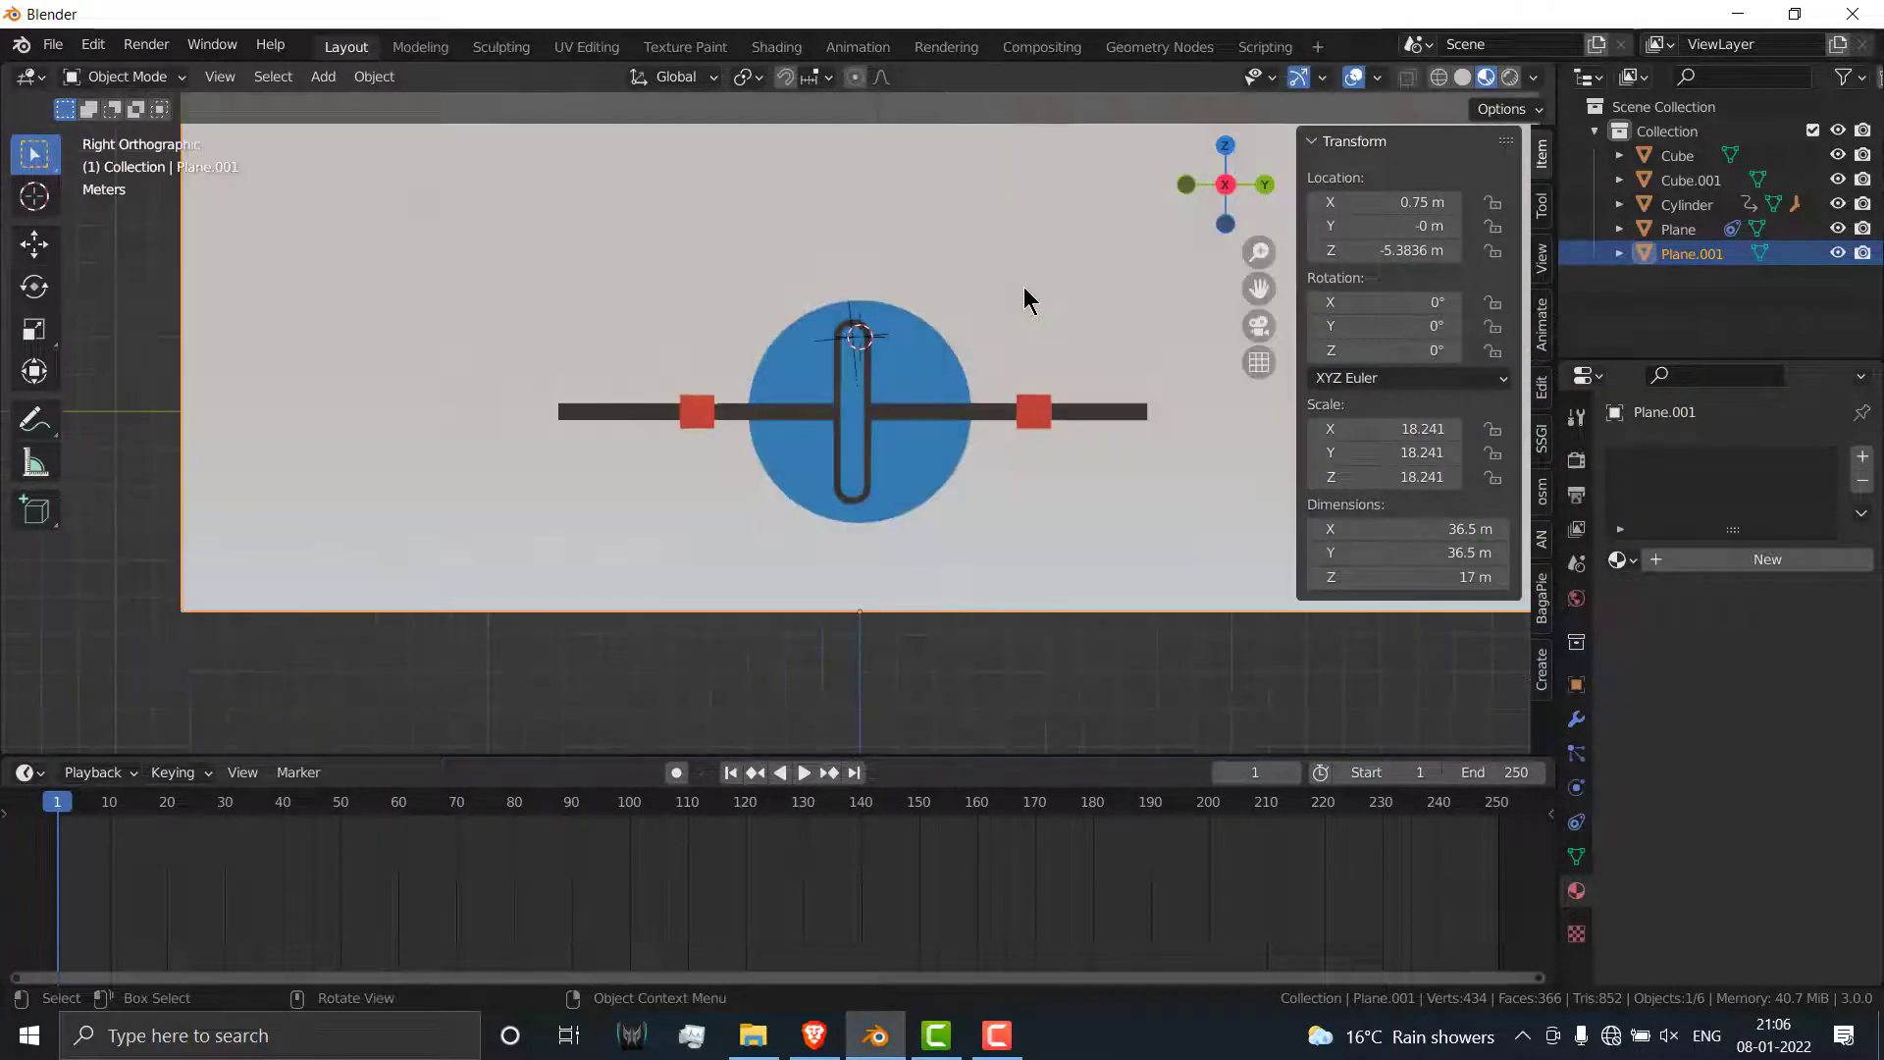
scroll(937, 392, "up", 2)
scroll(930, 439, "down", 1)
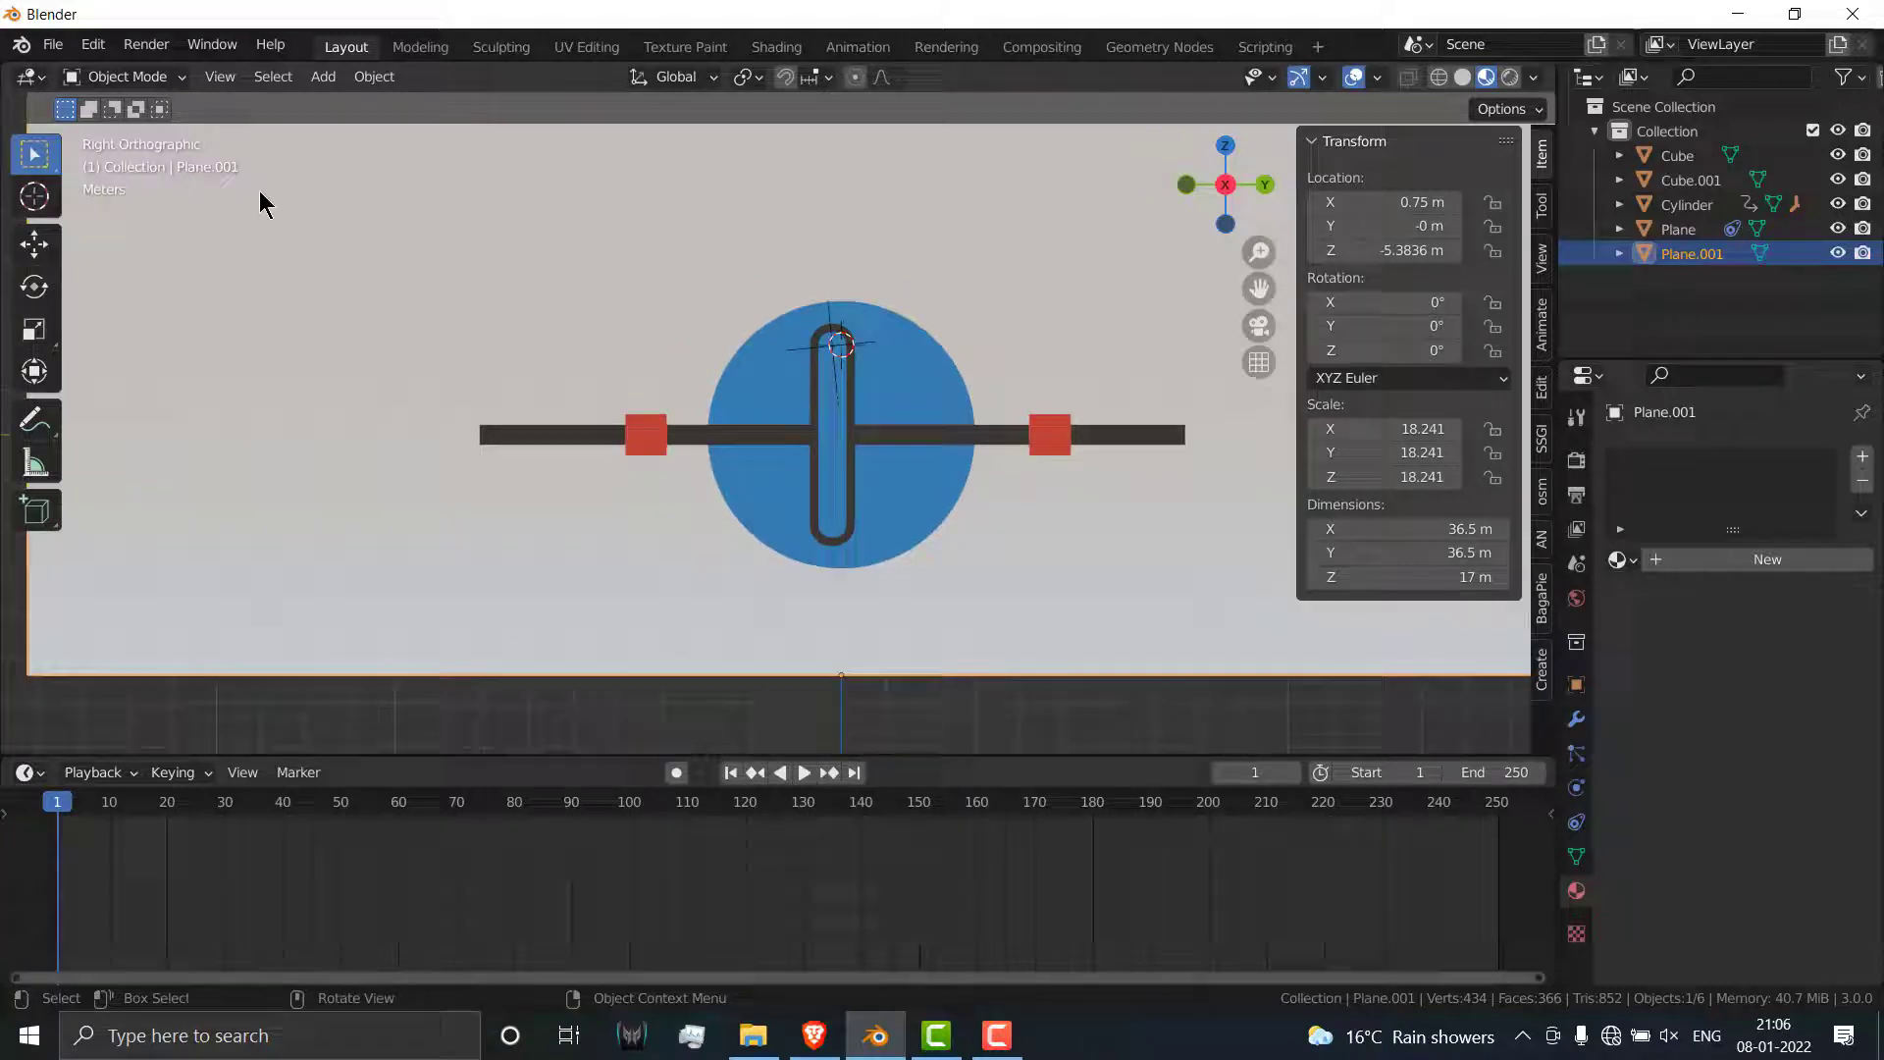
Step: Add a camera and look through it with Numpad 0
left_click(323, 77)
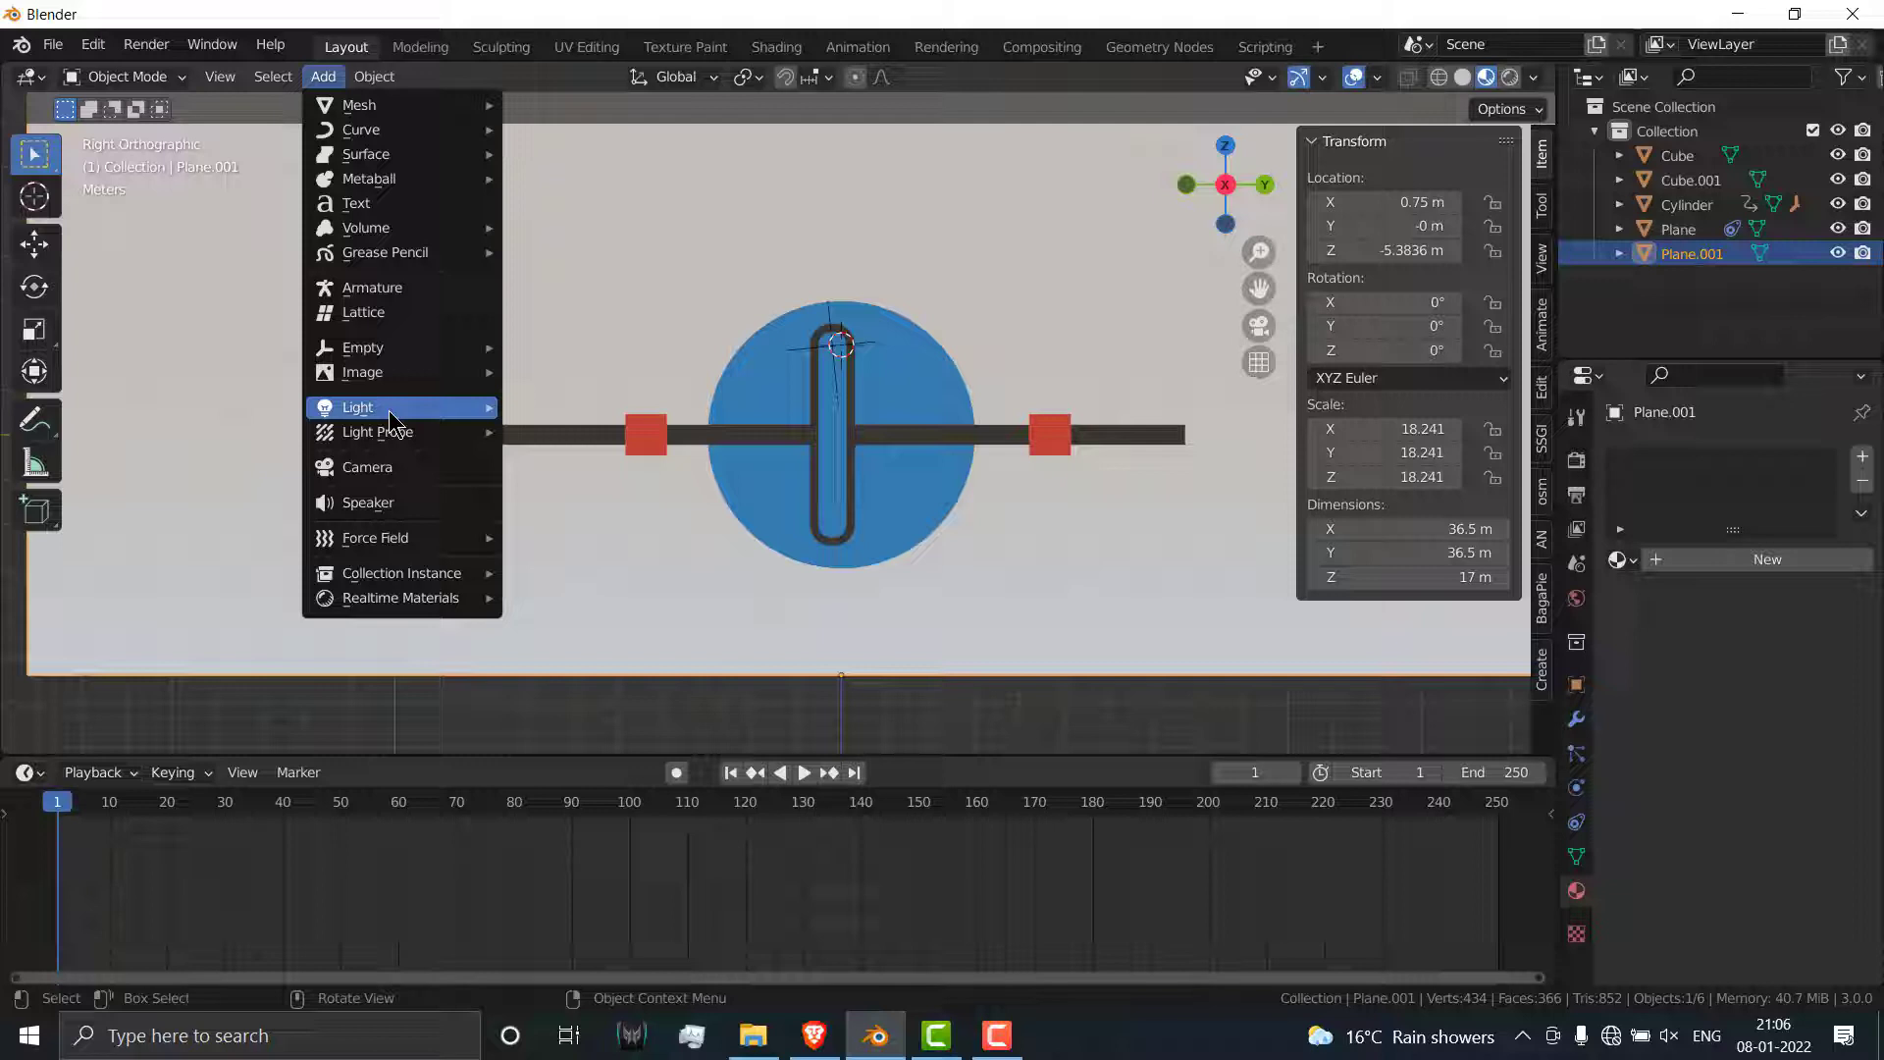
left_click(387, 468)
scroll(805, 383, "down", 2)
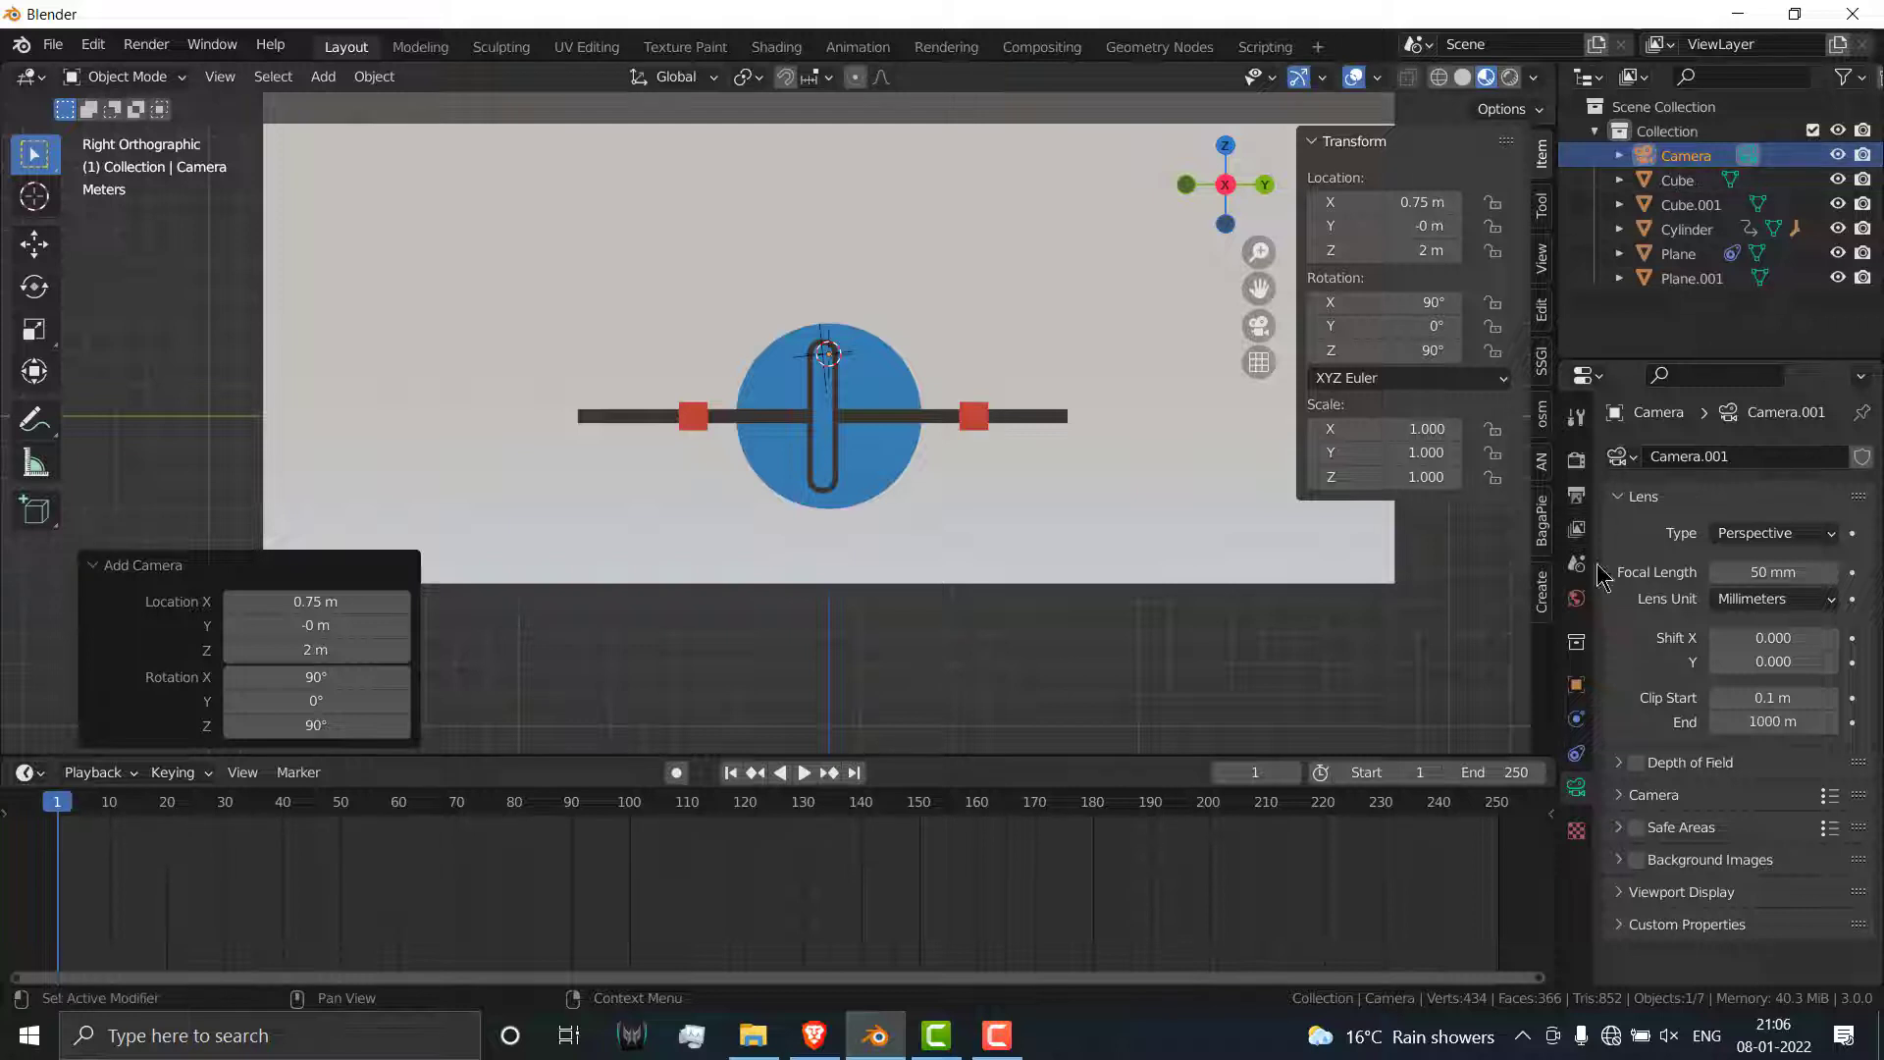
left_click(1577, 684)
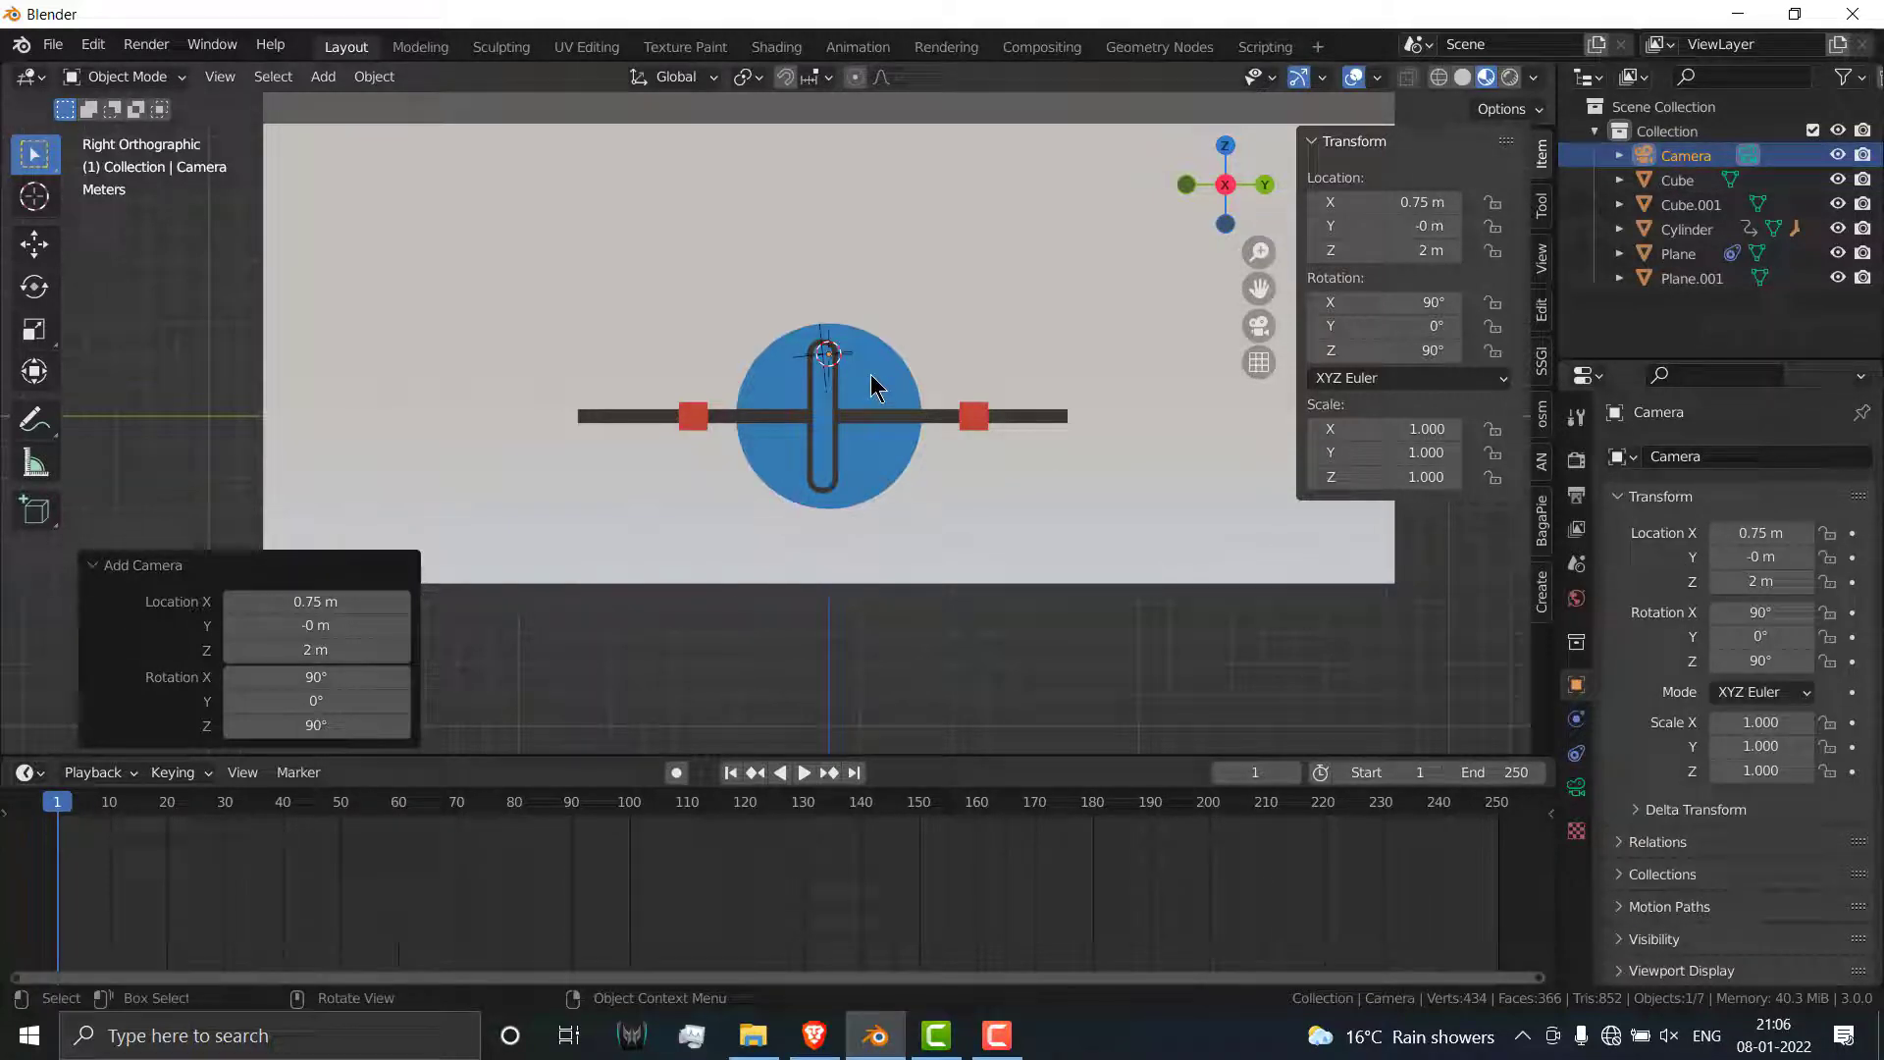
key("KP_0")
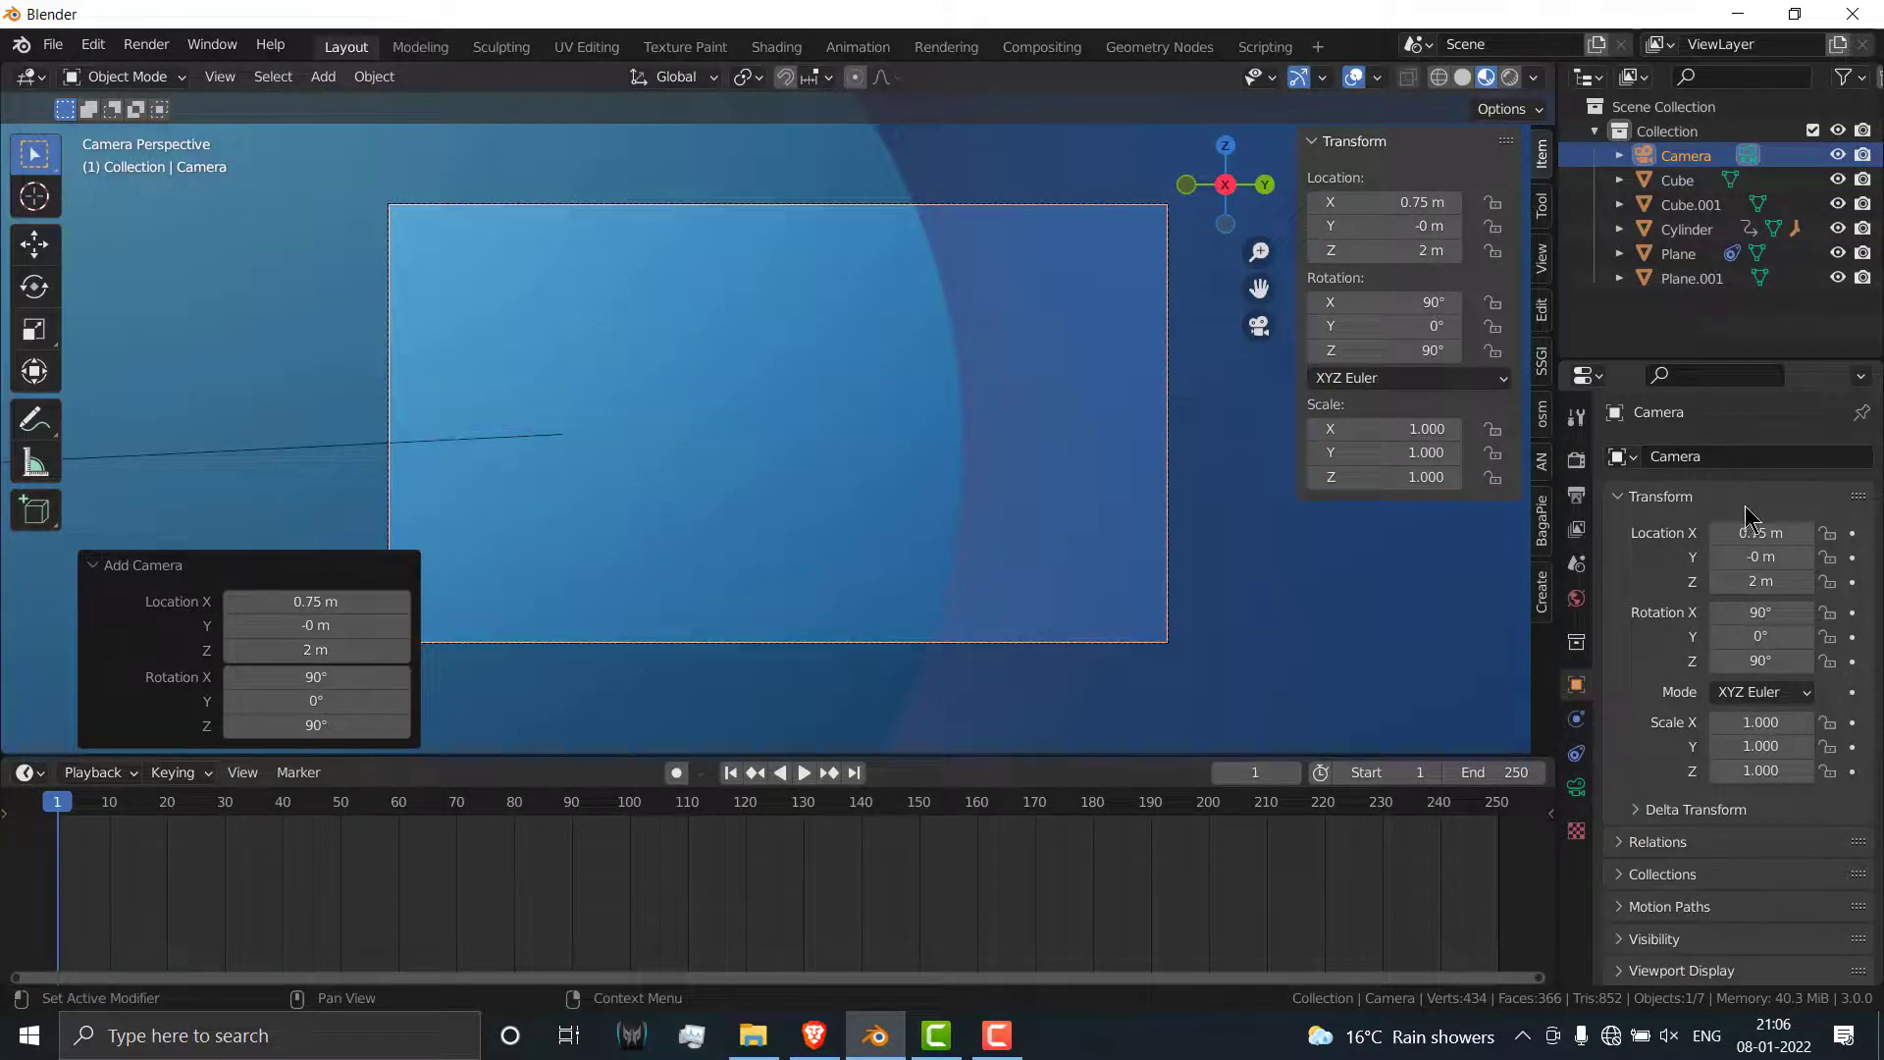
Step: Position the camera at X 25.25 m and Z 0 m to frame the whole mechanism
left_click(1762, 533)
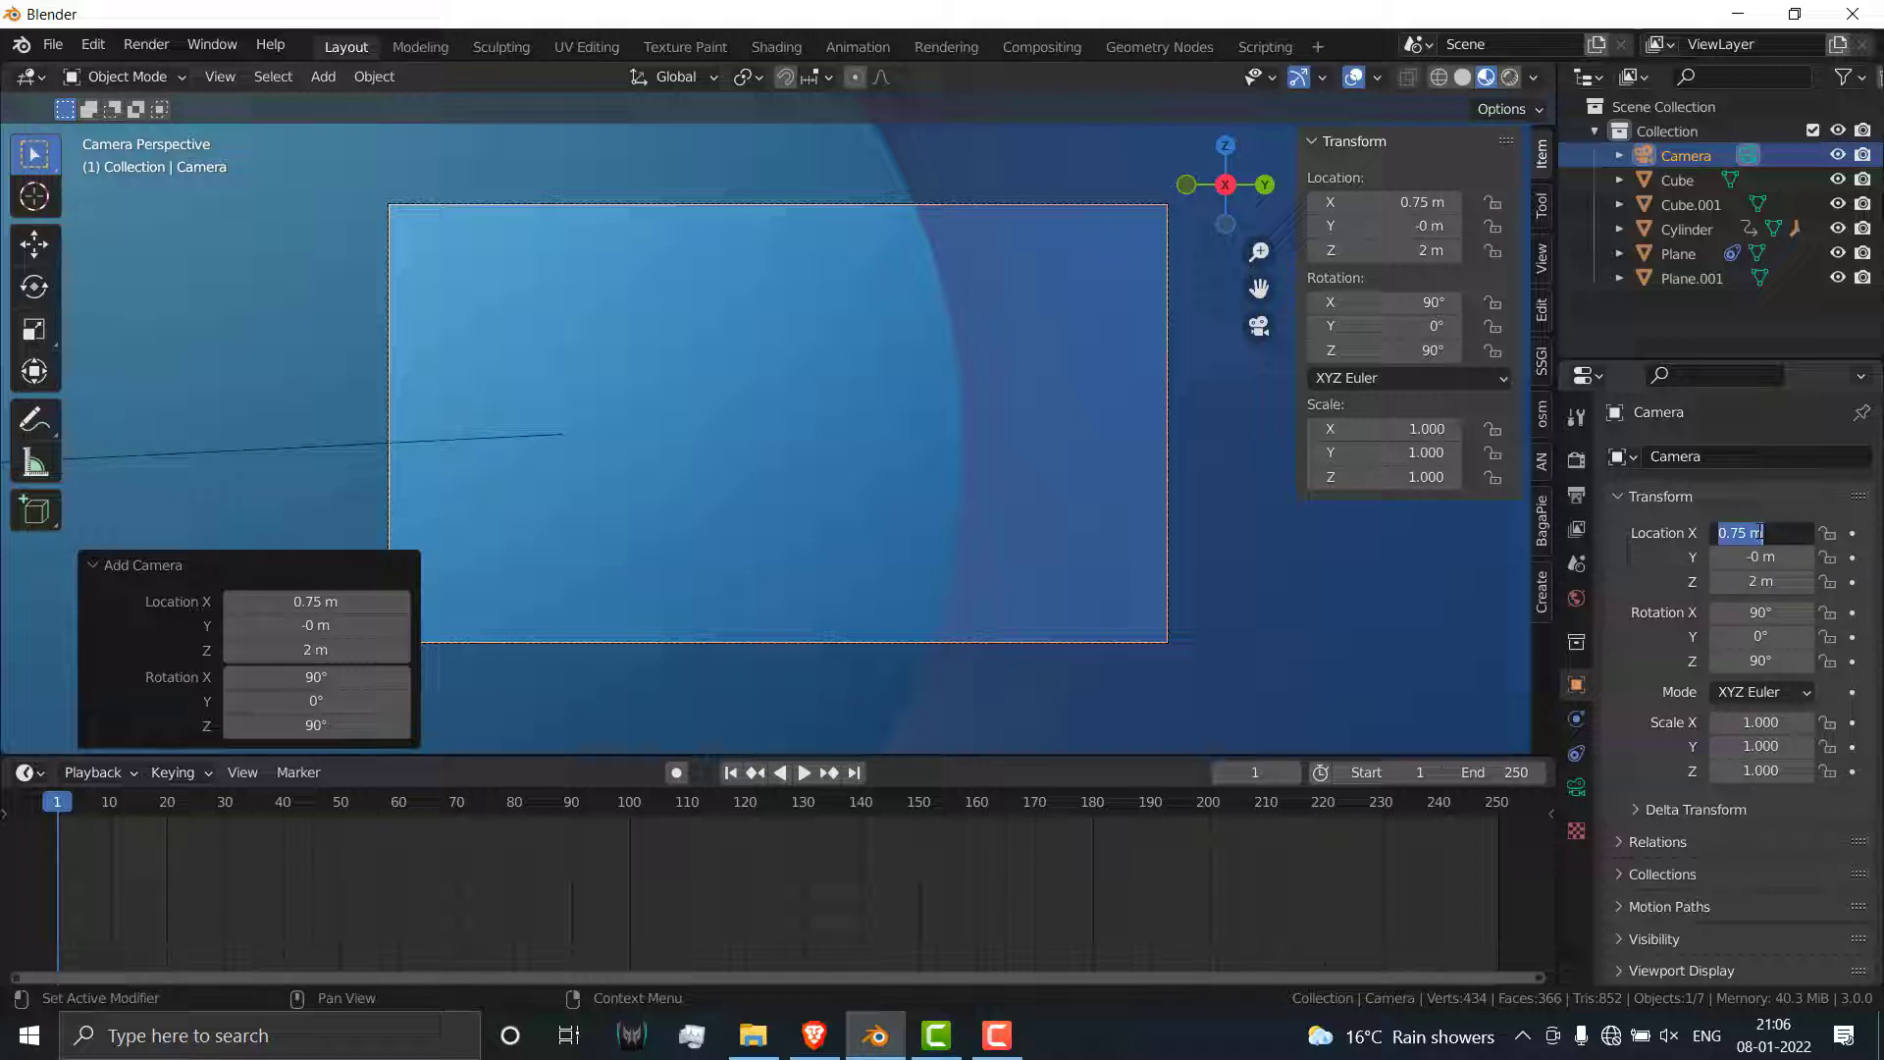
type("0.75/2")
key("Return")
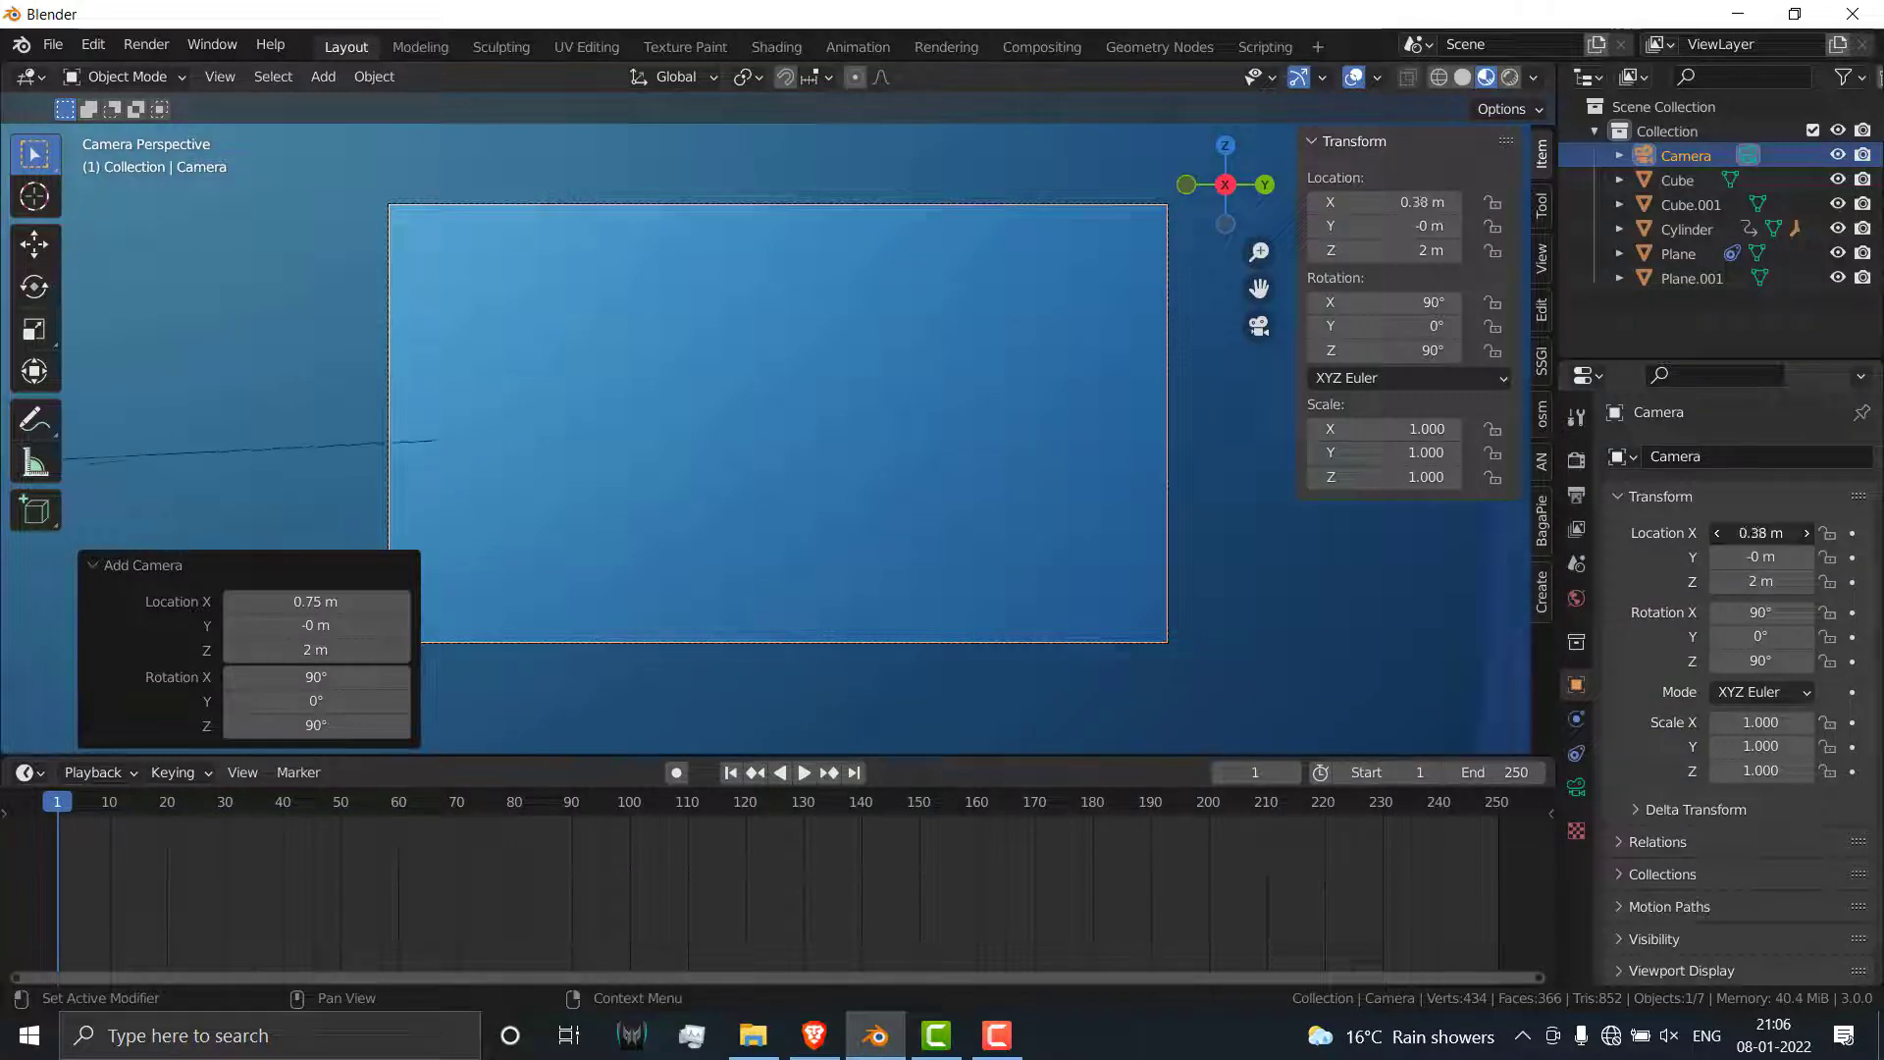
mouse_move(1762, 533)
left_mouse_down()
mouse_move(1860, 535)
mouse_move(1772, 566)
left_mouse_up()
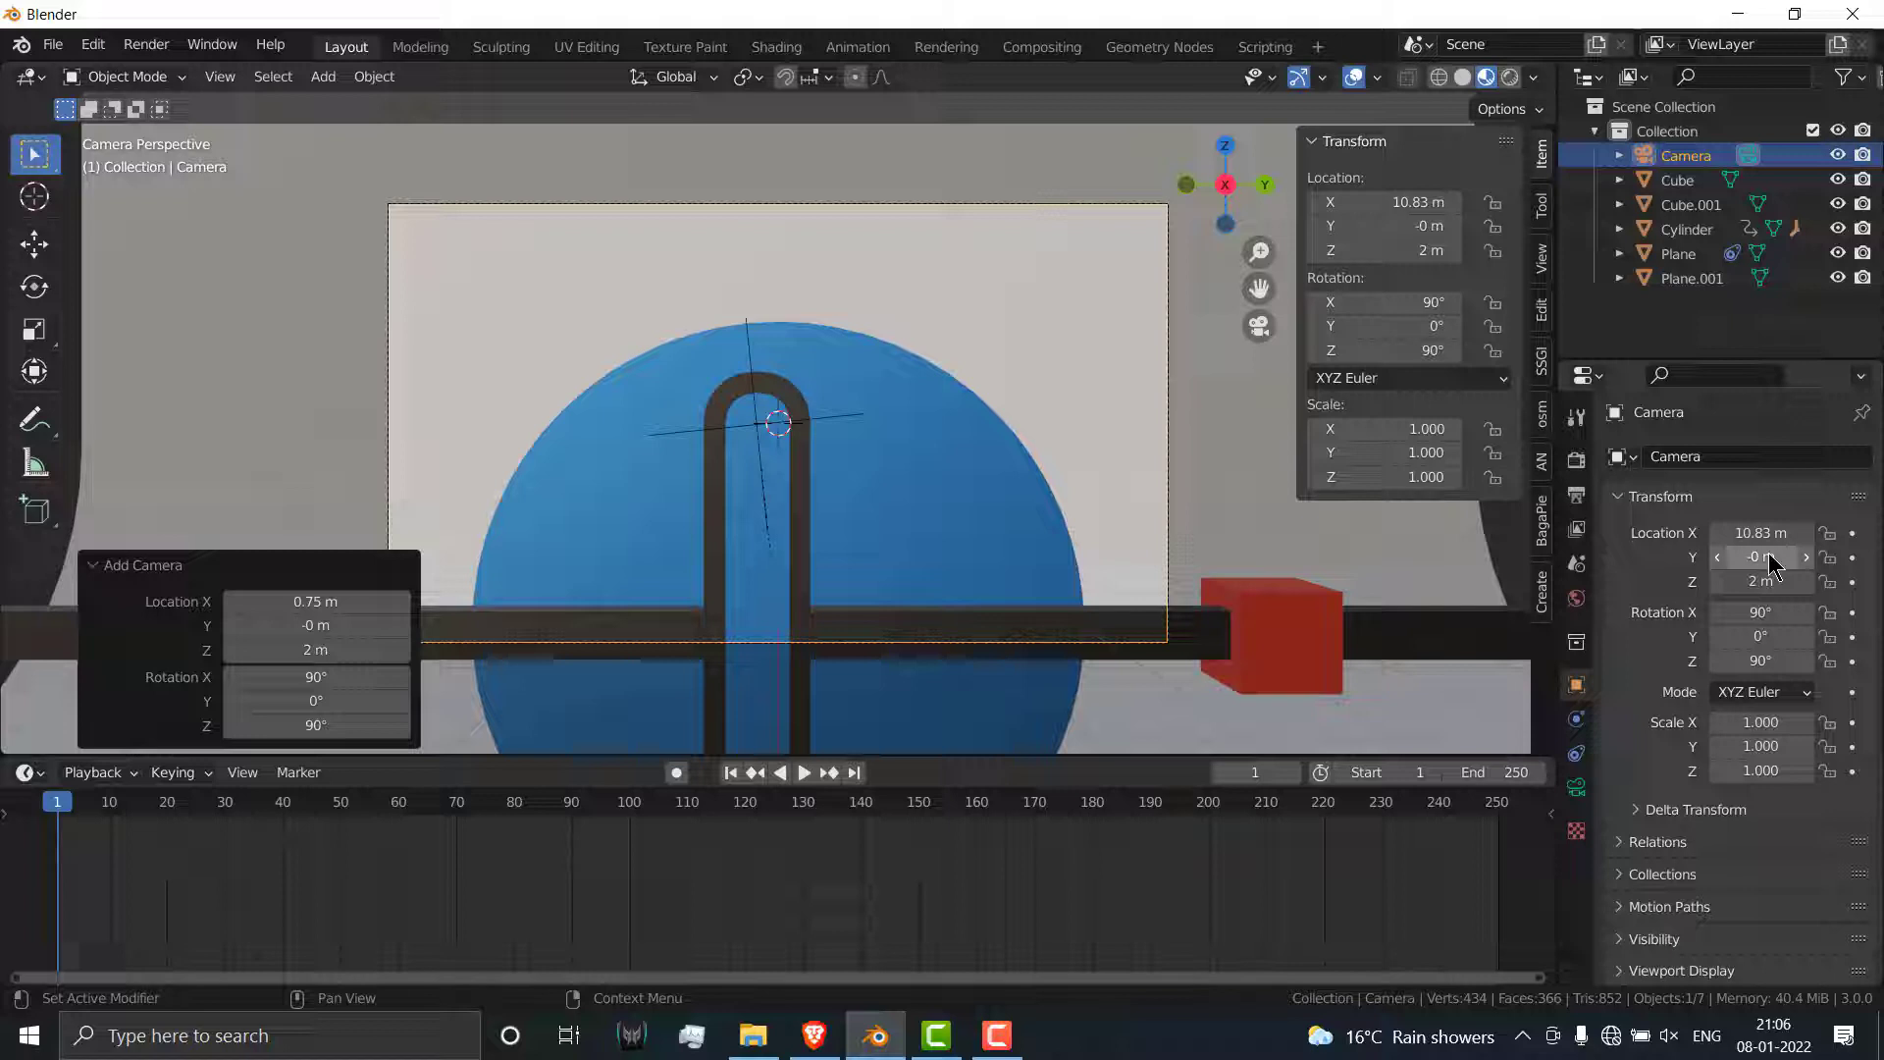
left_click(1762, 581)
key("Return")
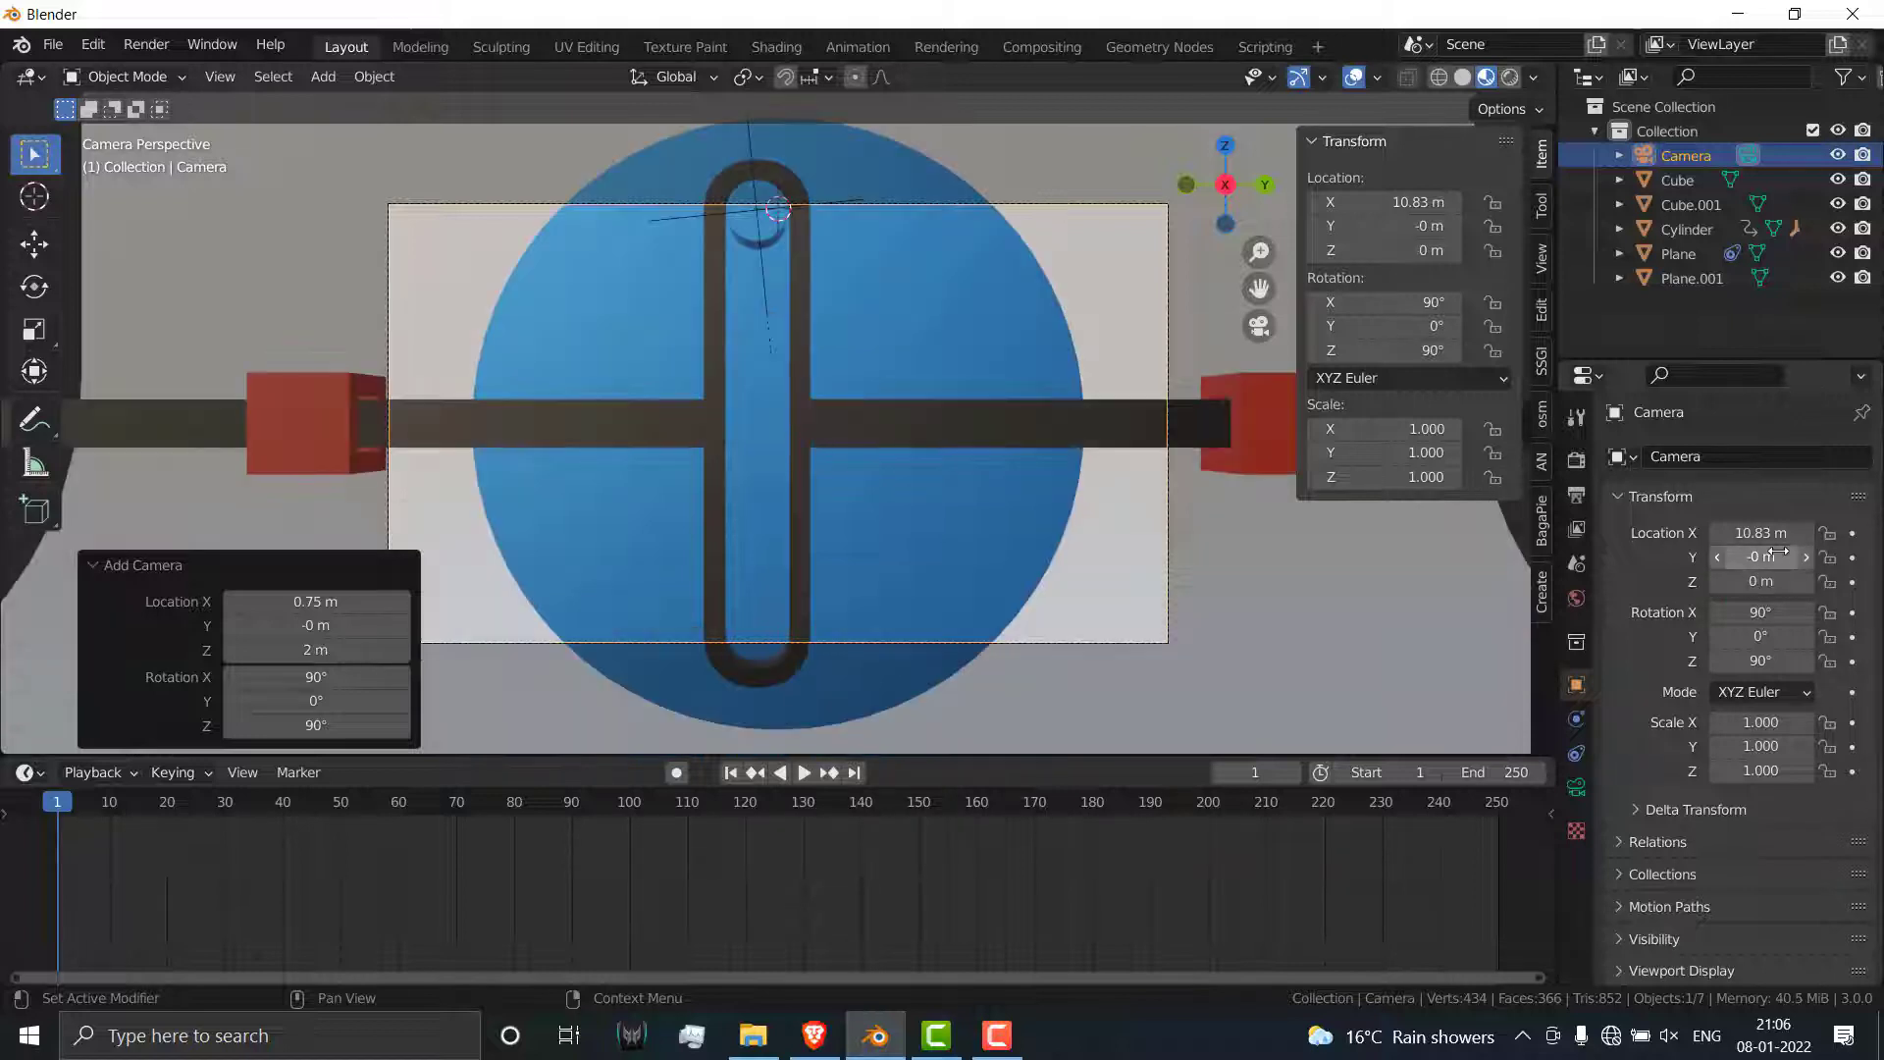
left_click_drag(1761, 533, 1863, 533)
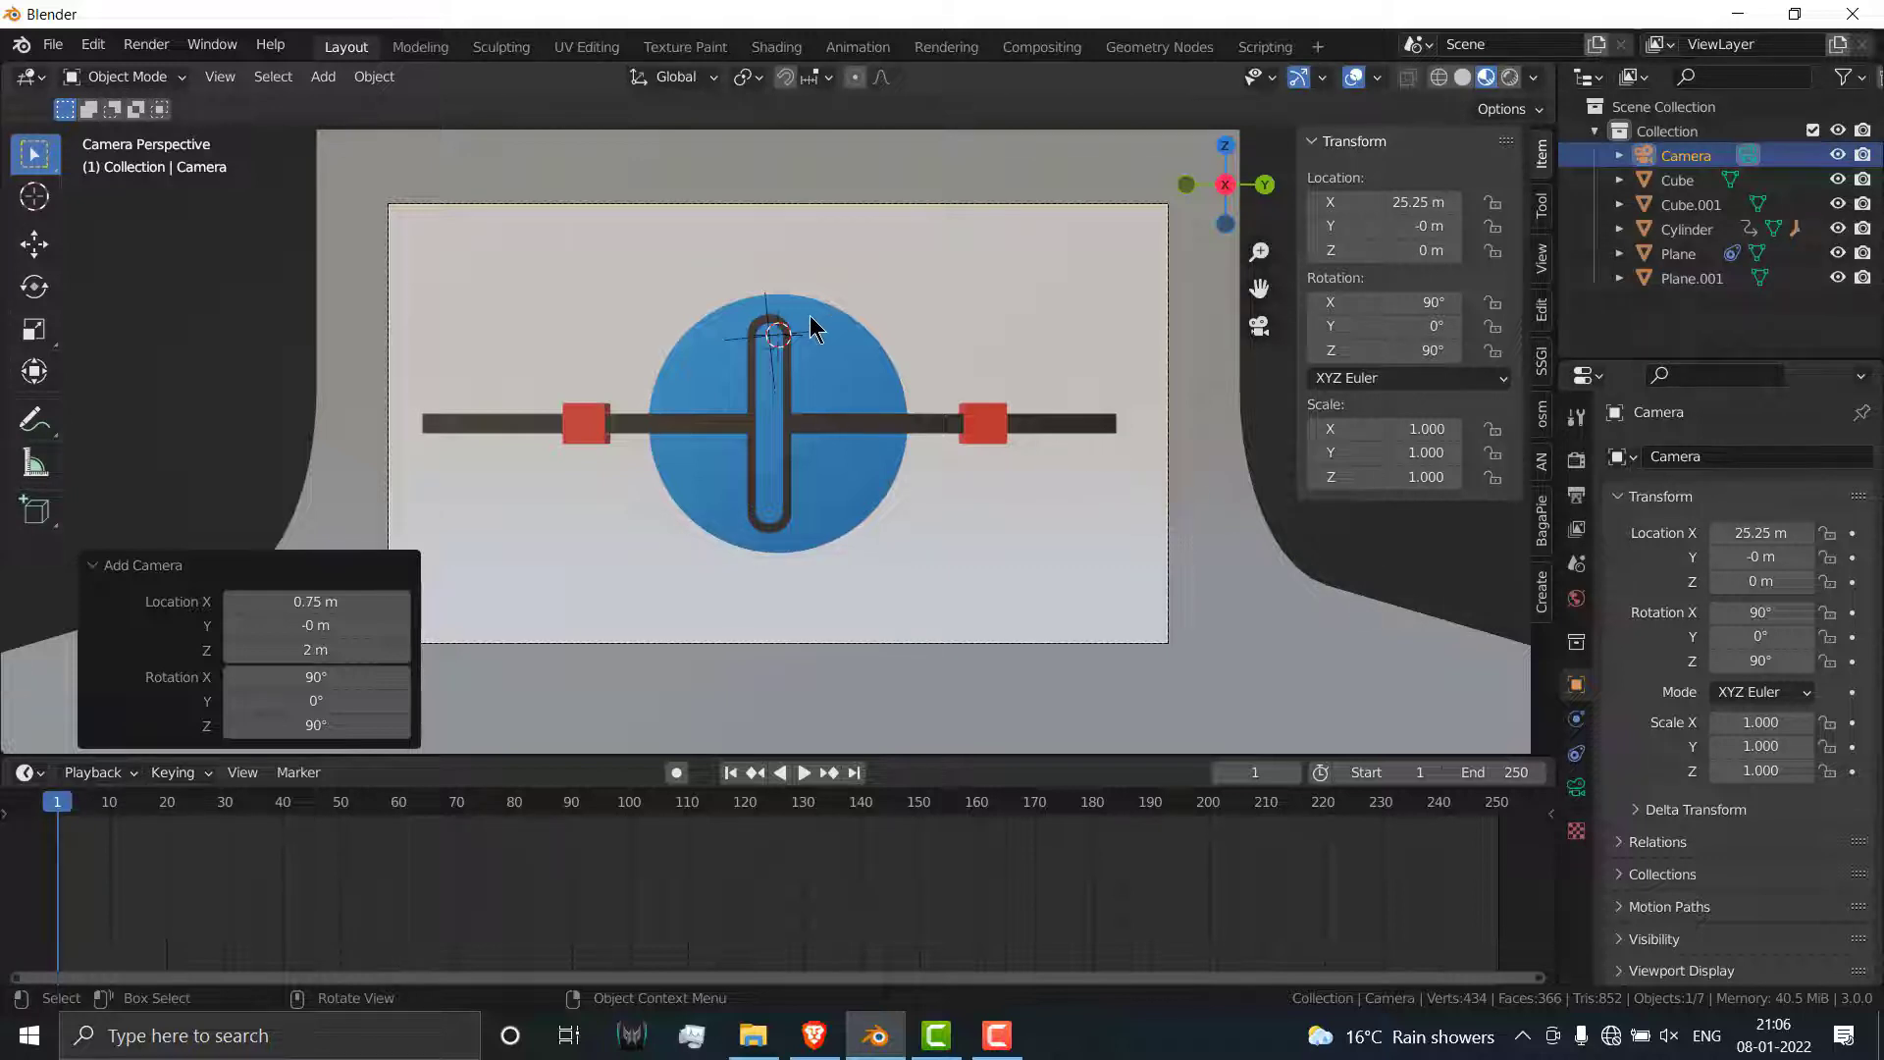
Step: Select the curved backdrop plane Plane.001 and give it a new material
left_click(1272, 614)
left_click(1577, 890)
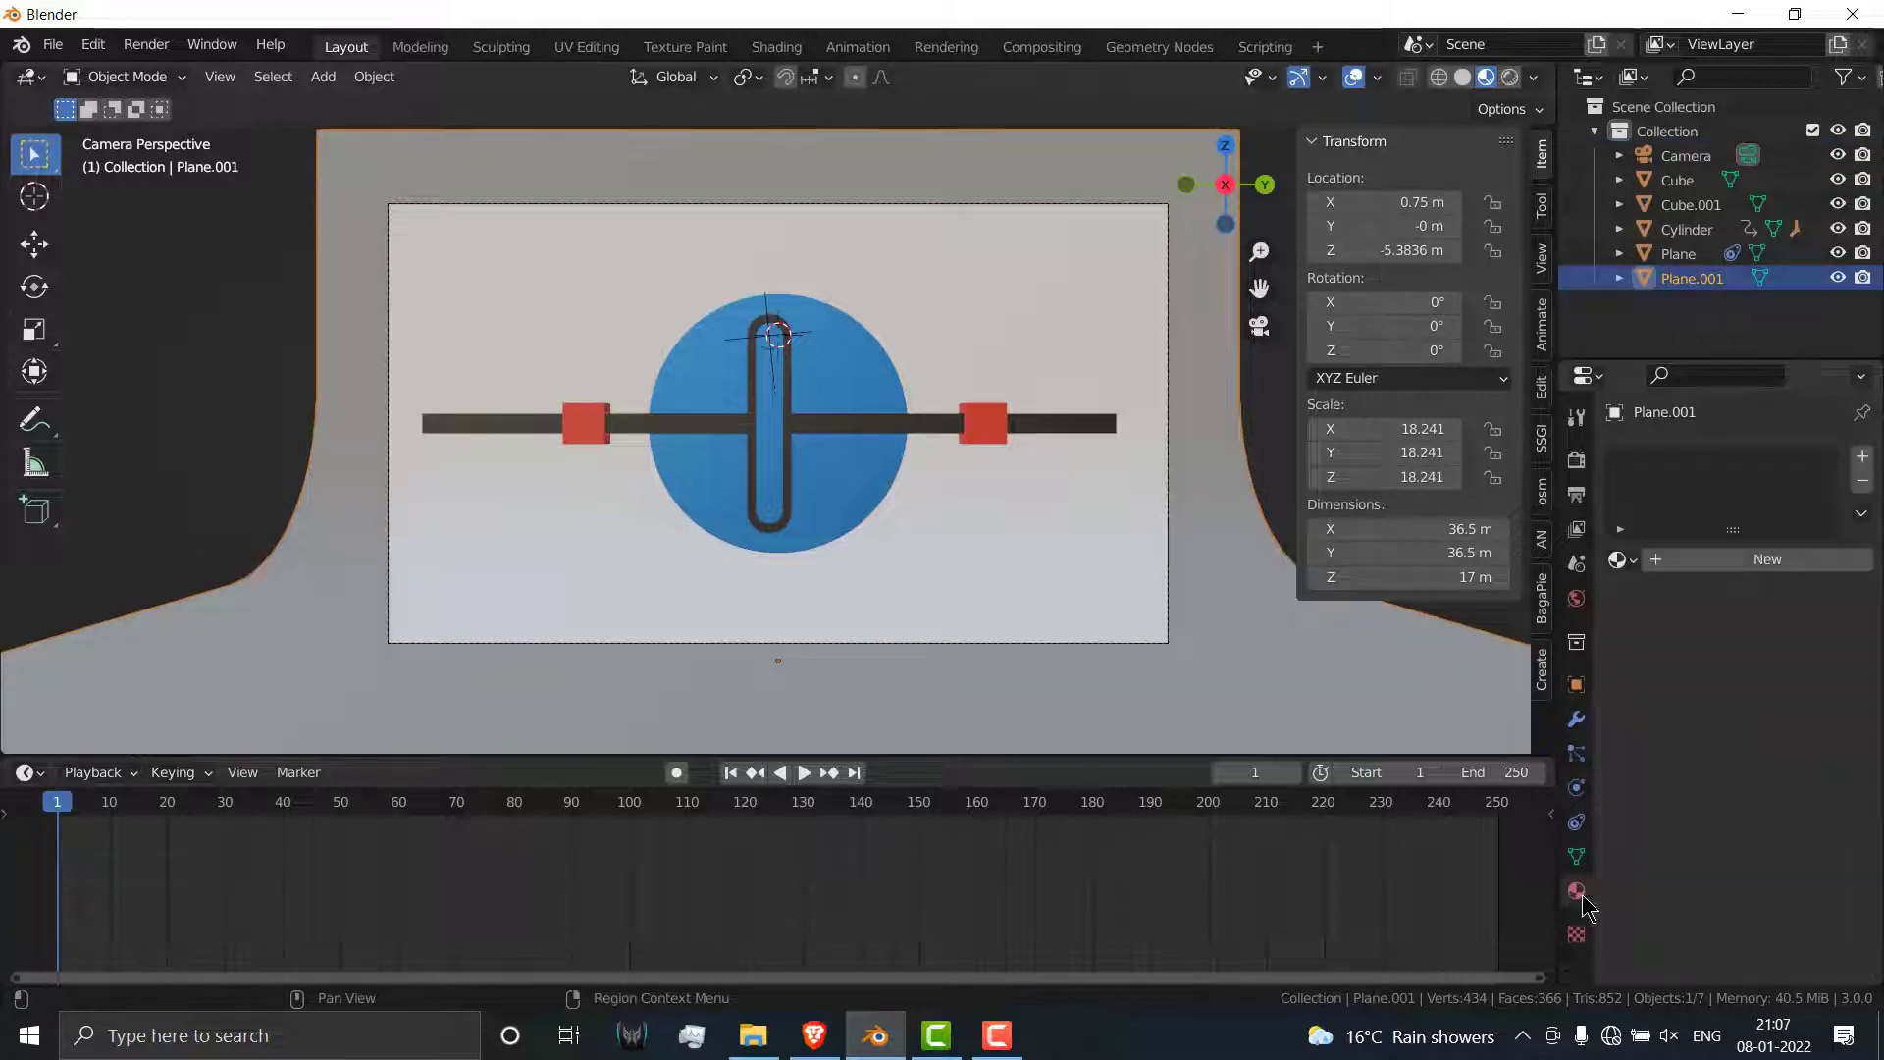
left_click(1754, 564)
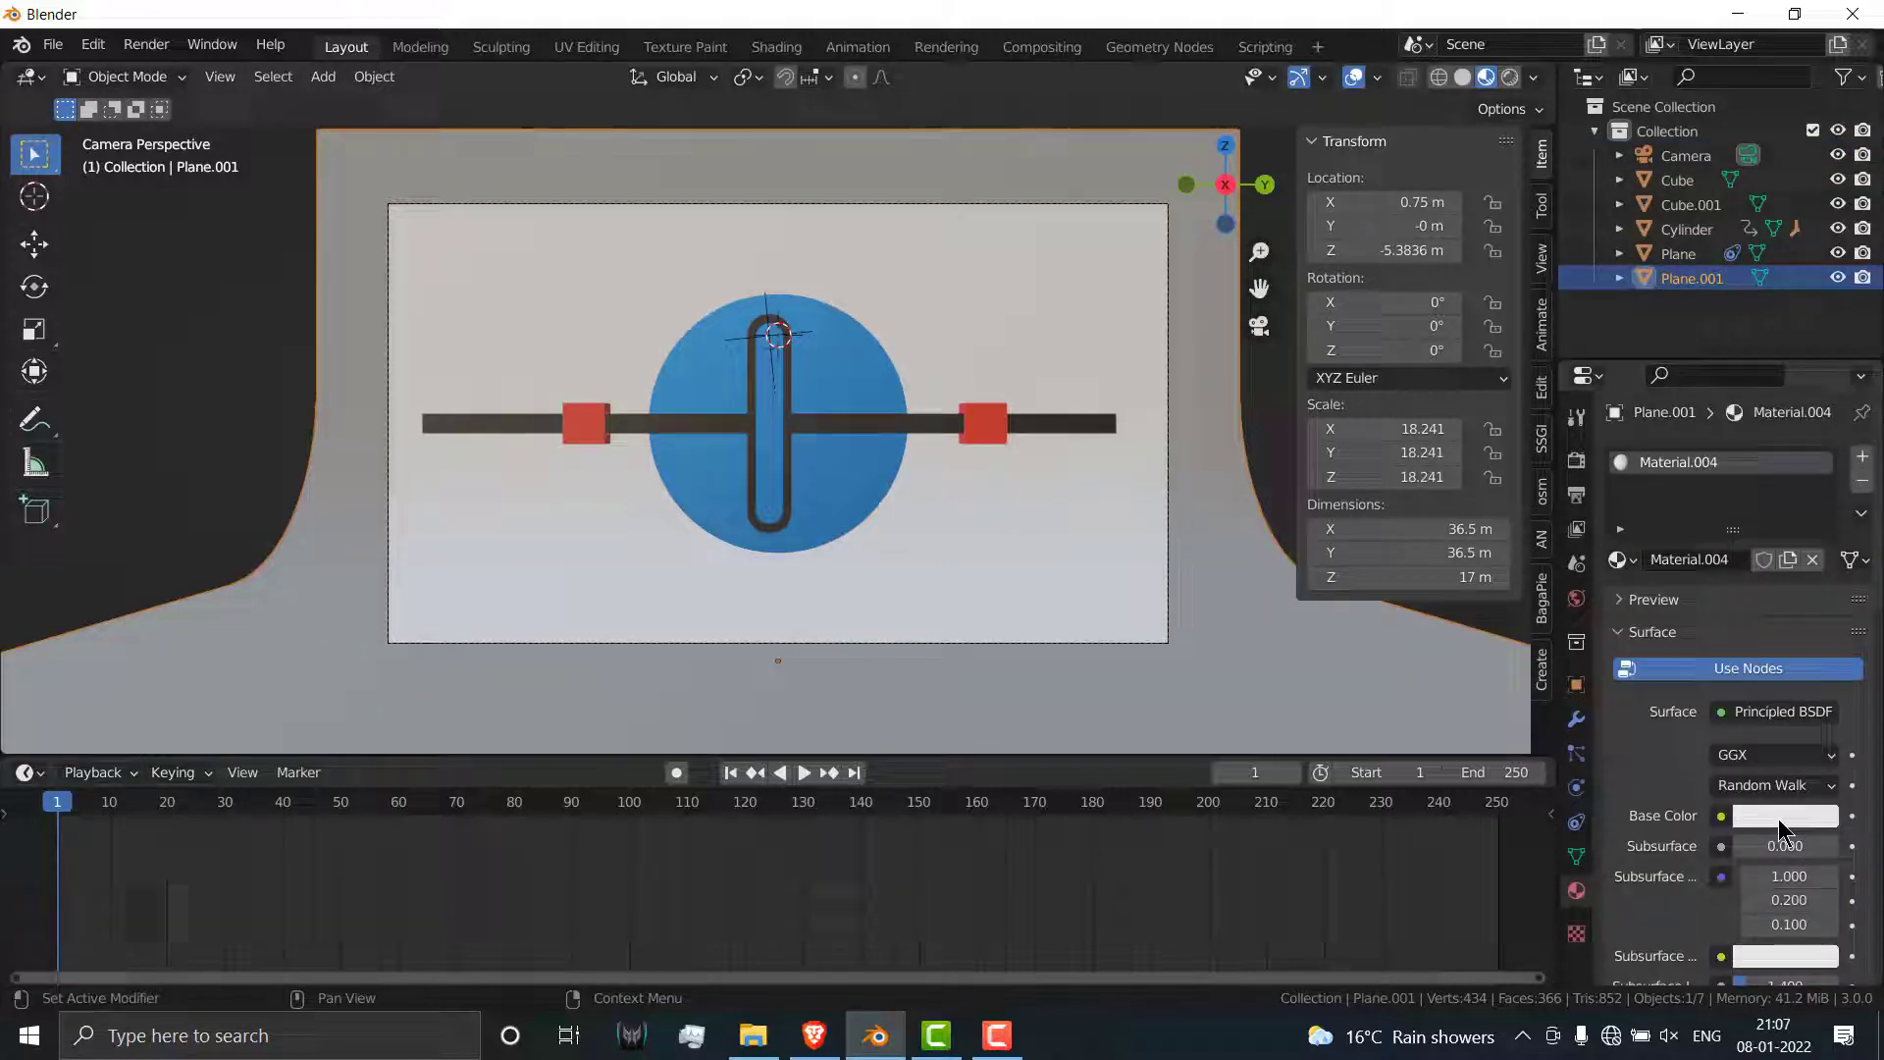
scroll(1799, 880, "down", 15)
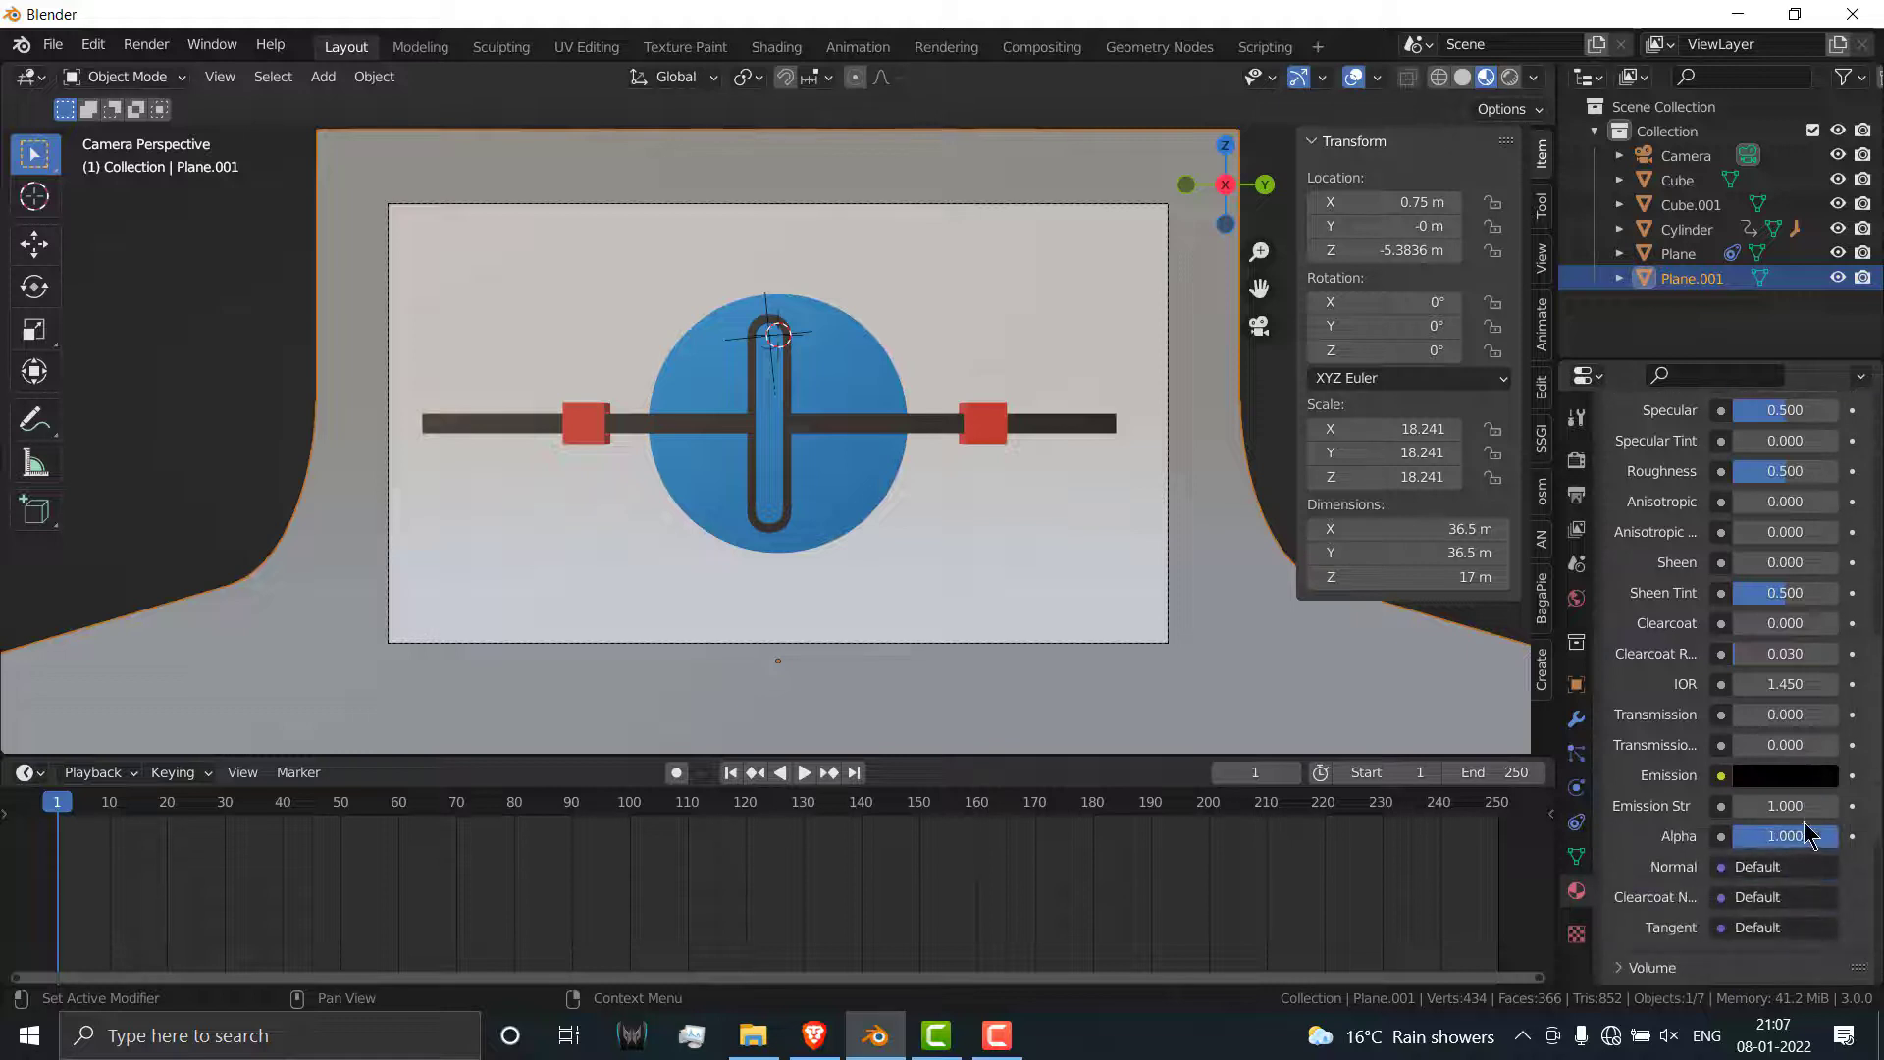
Step: Set the backdrop material's emission colour to white and strength to 3.7, then deselect
left_click(1804, 775)
left_click(1819, 432)
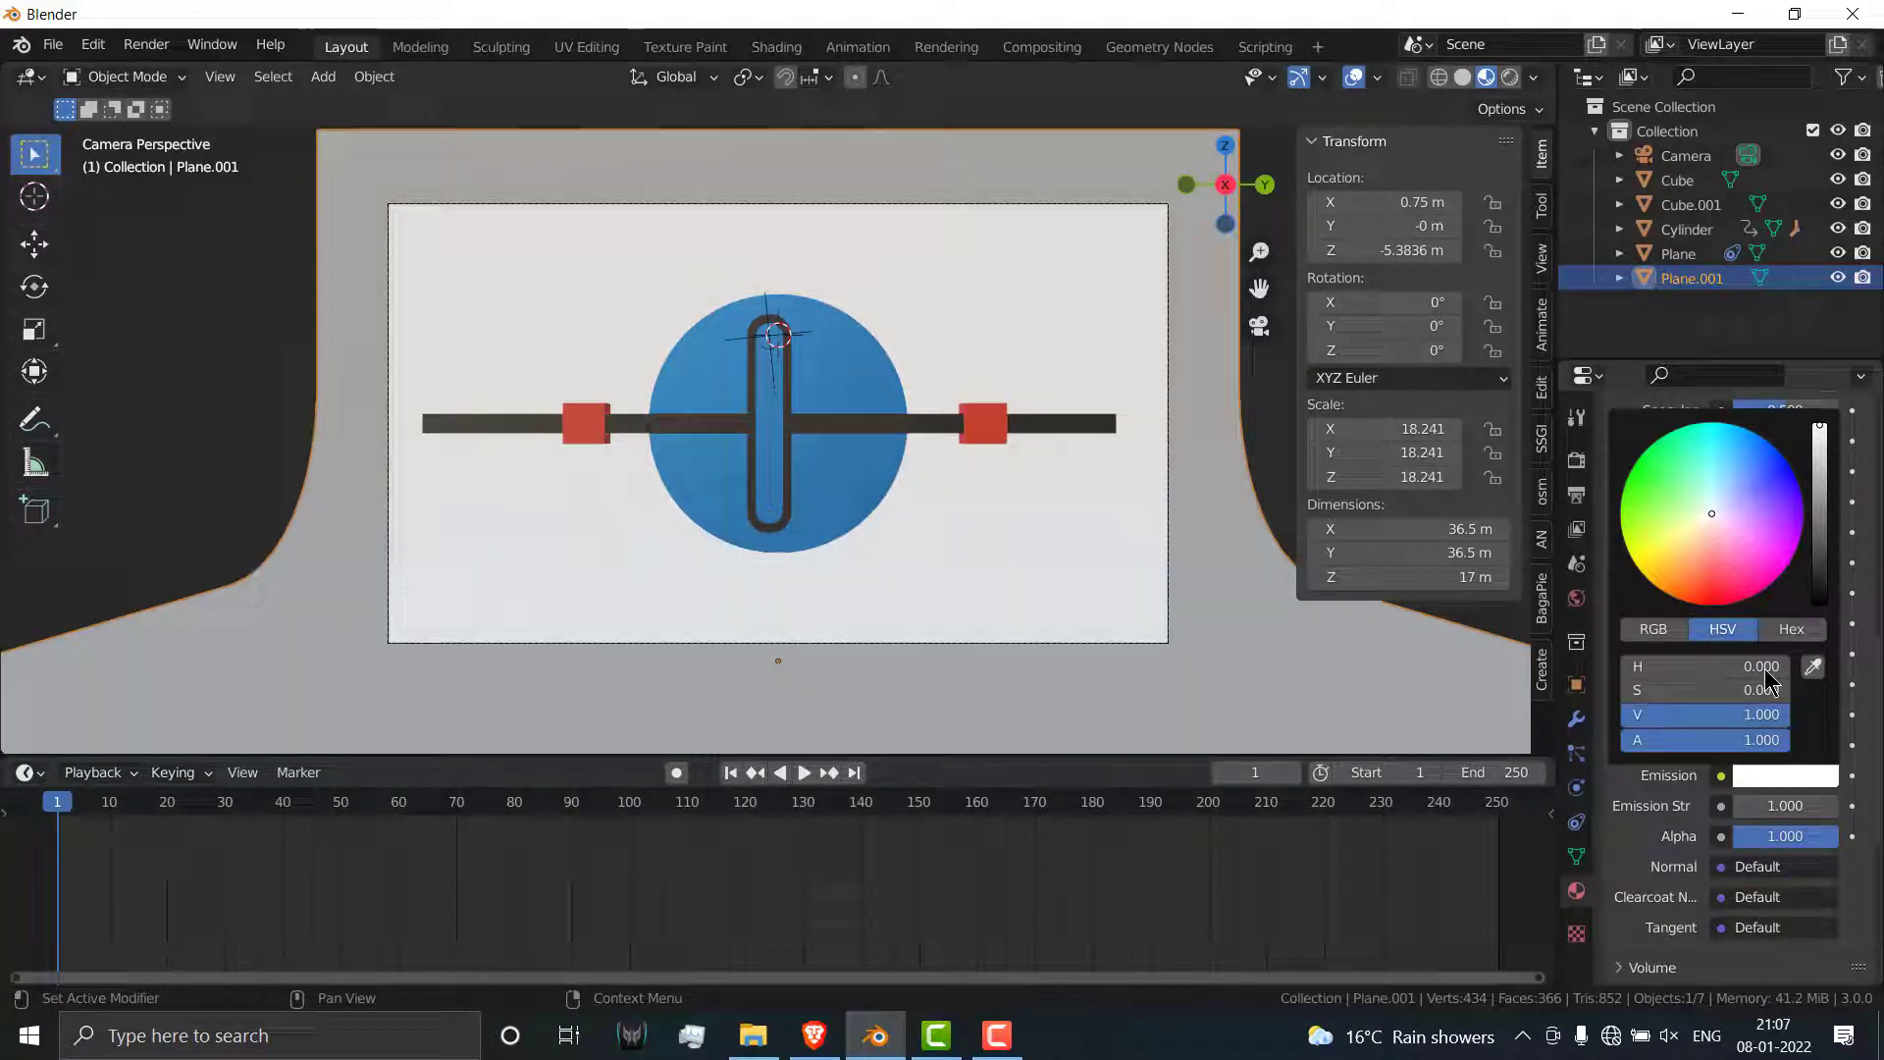
left_click(1785, 805)
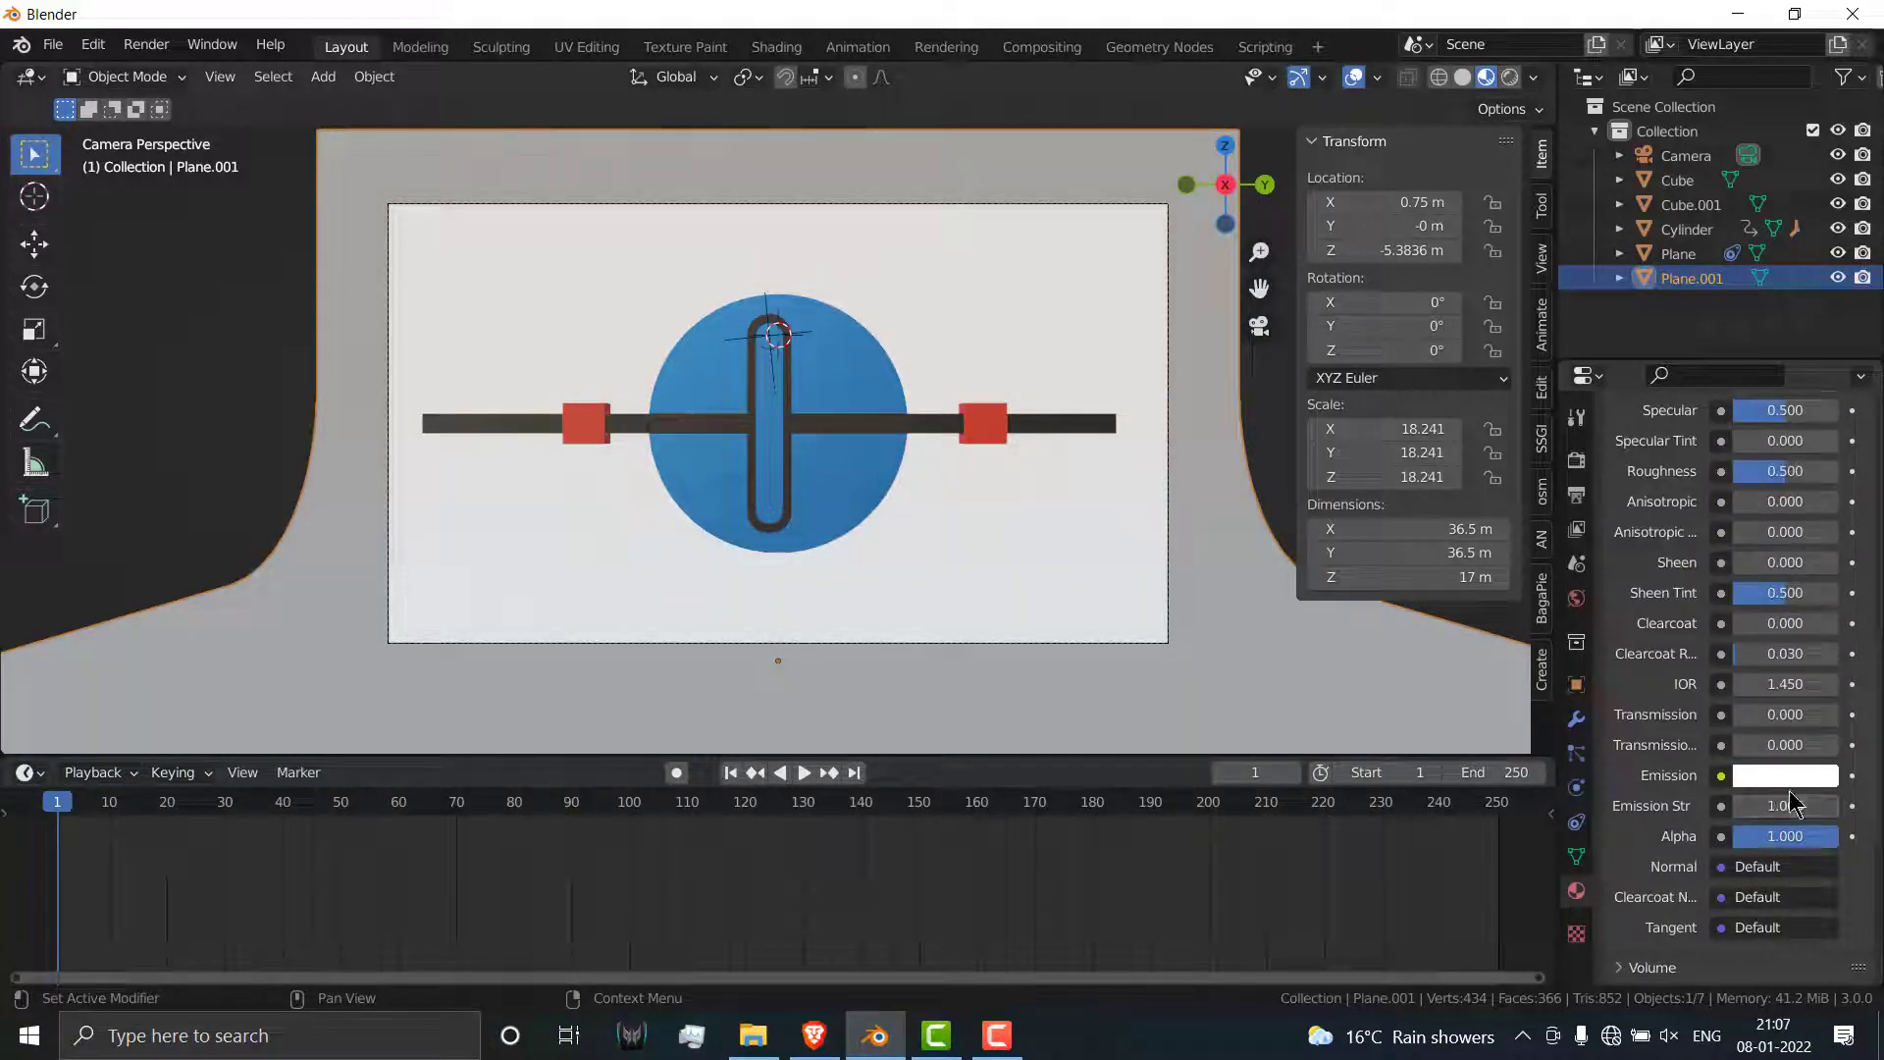
type("2")
key("Return")
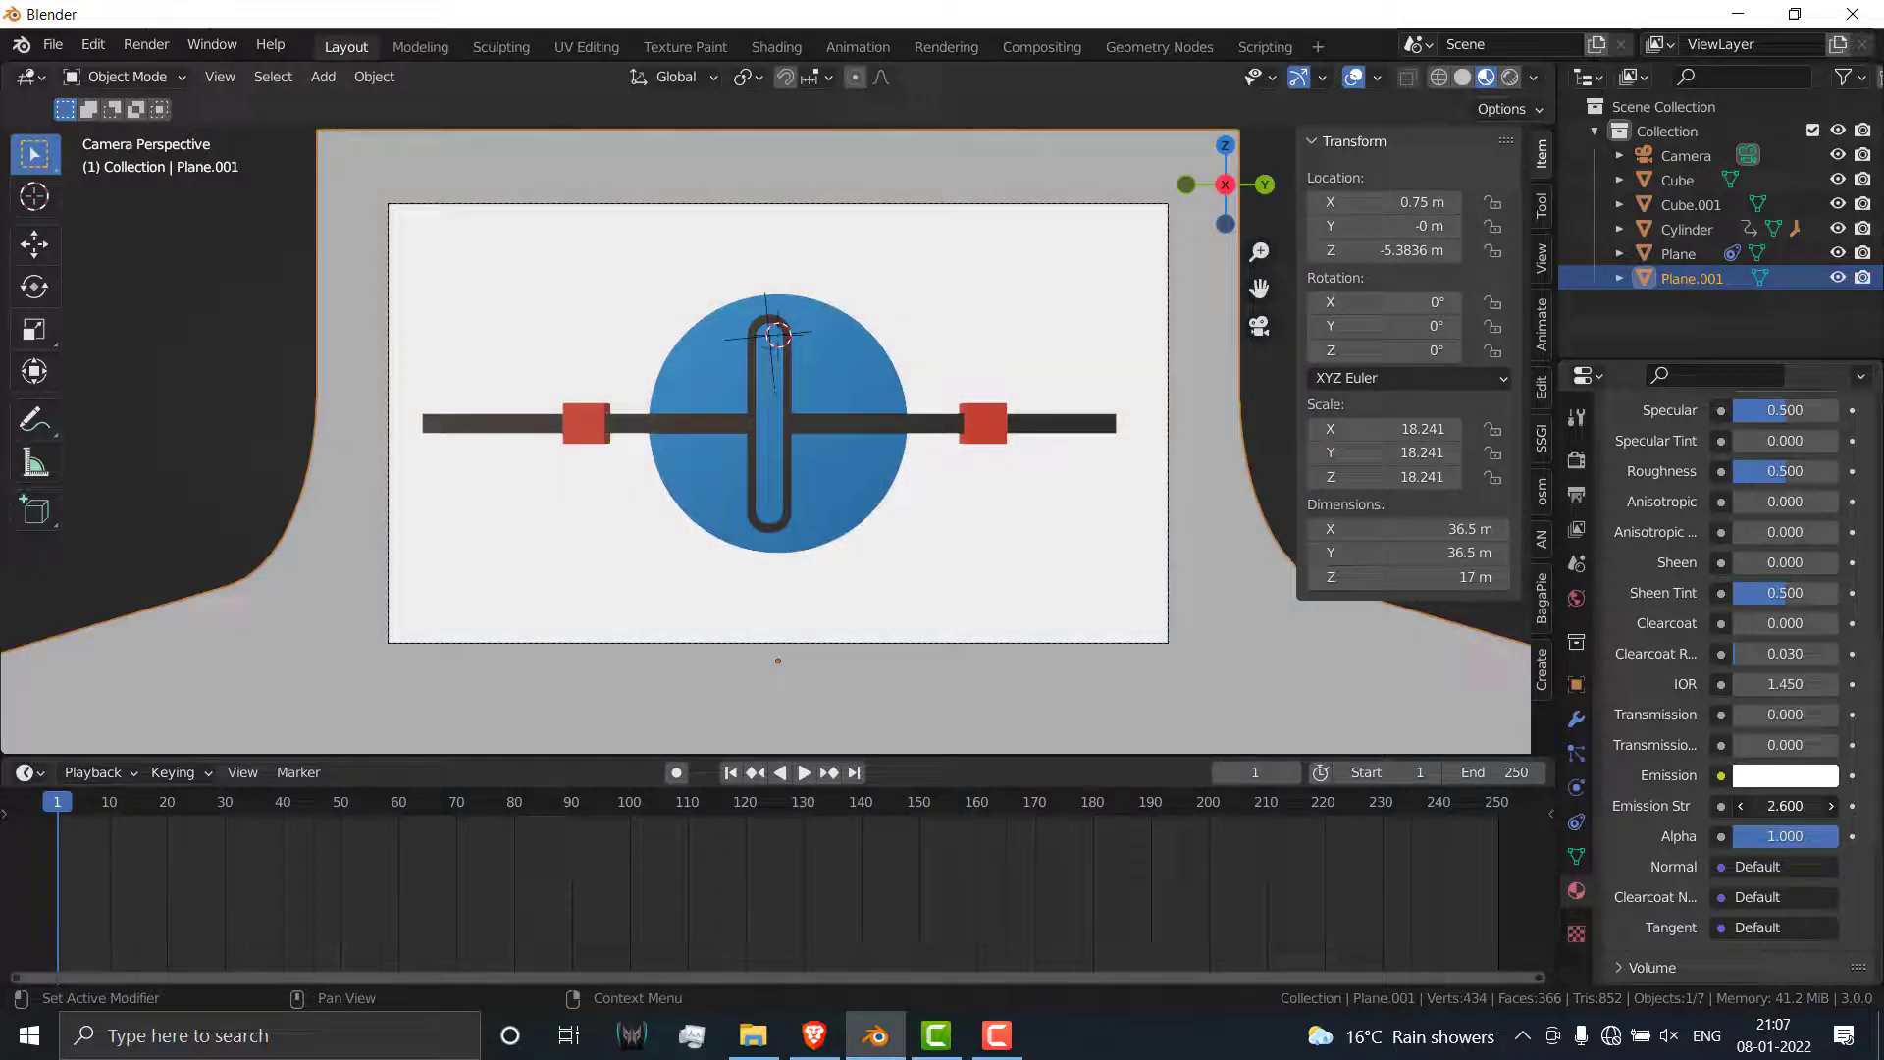
left_click_drag(1785, 806, 1811, 806)
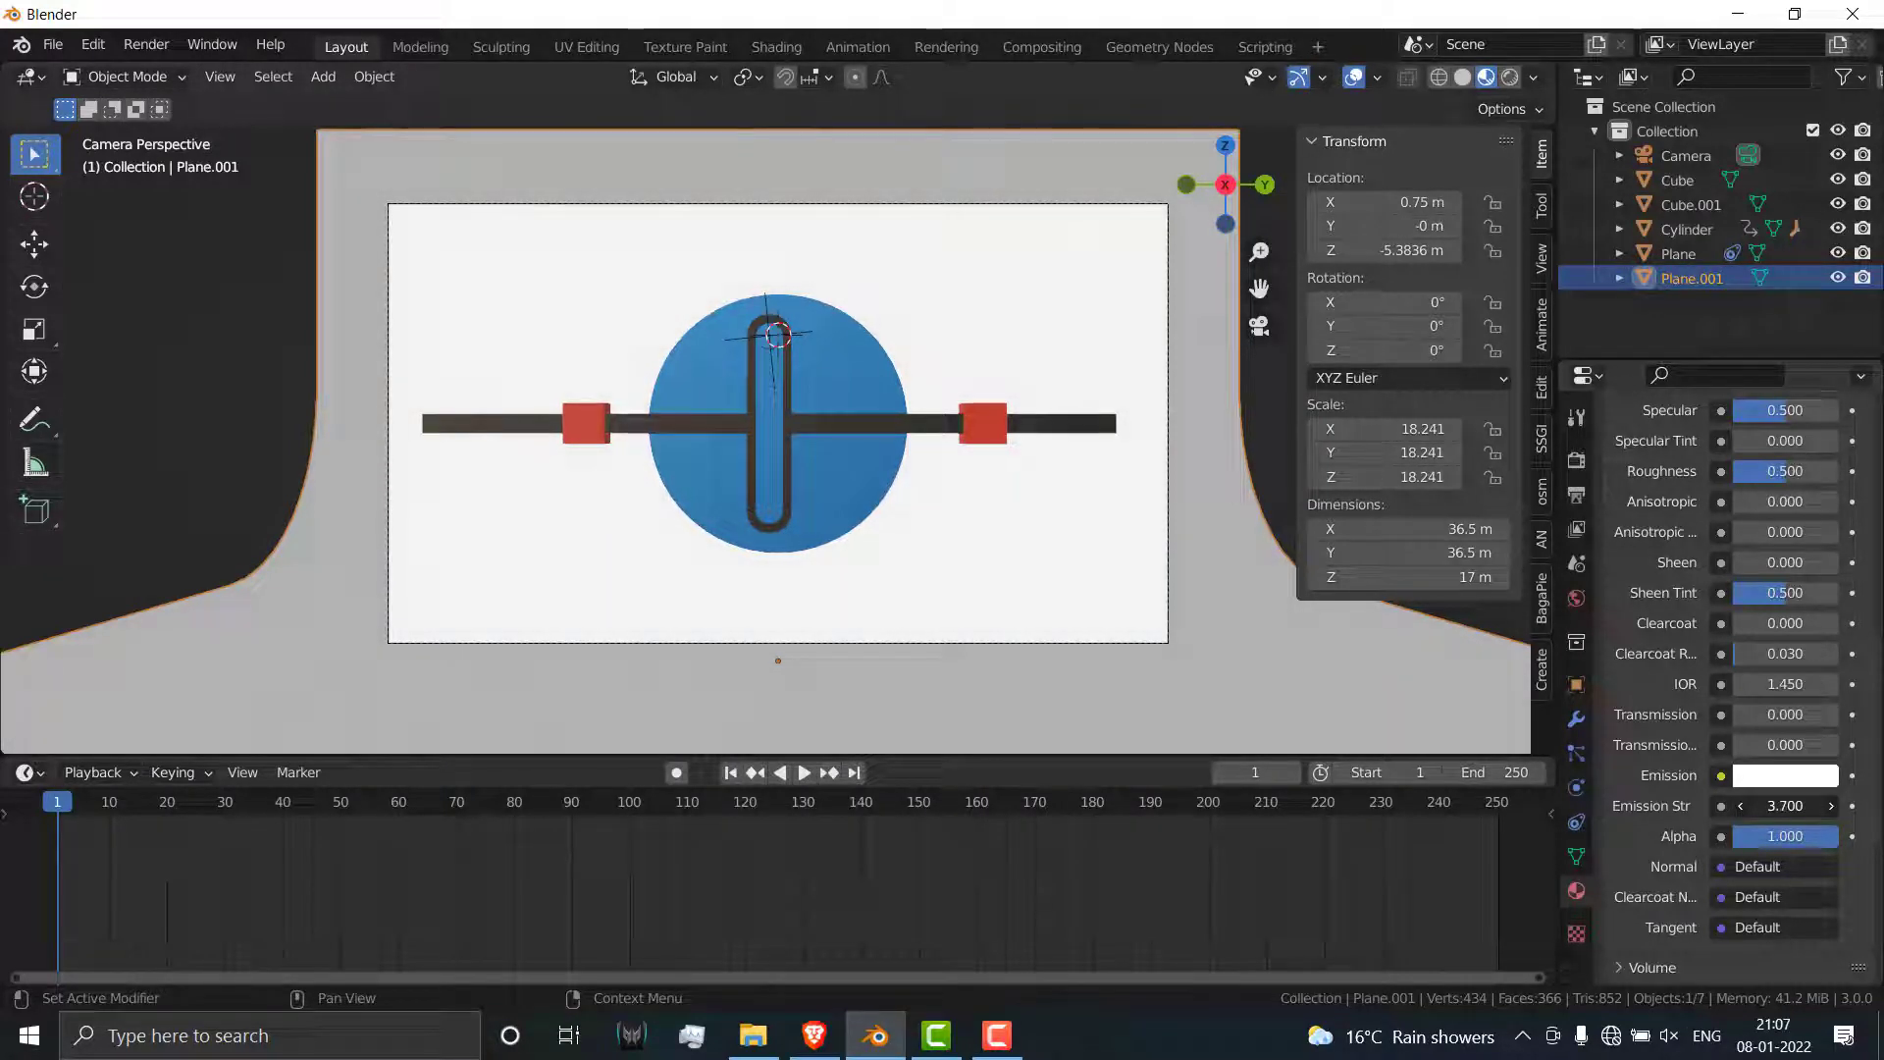
left_click(117, 432)
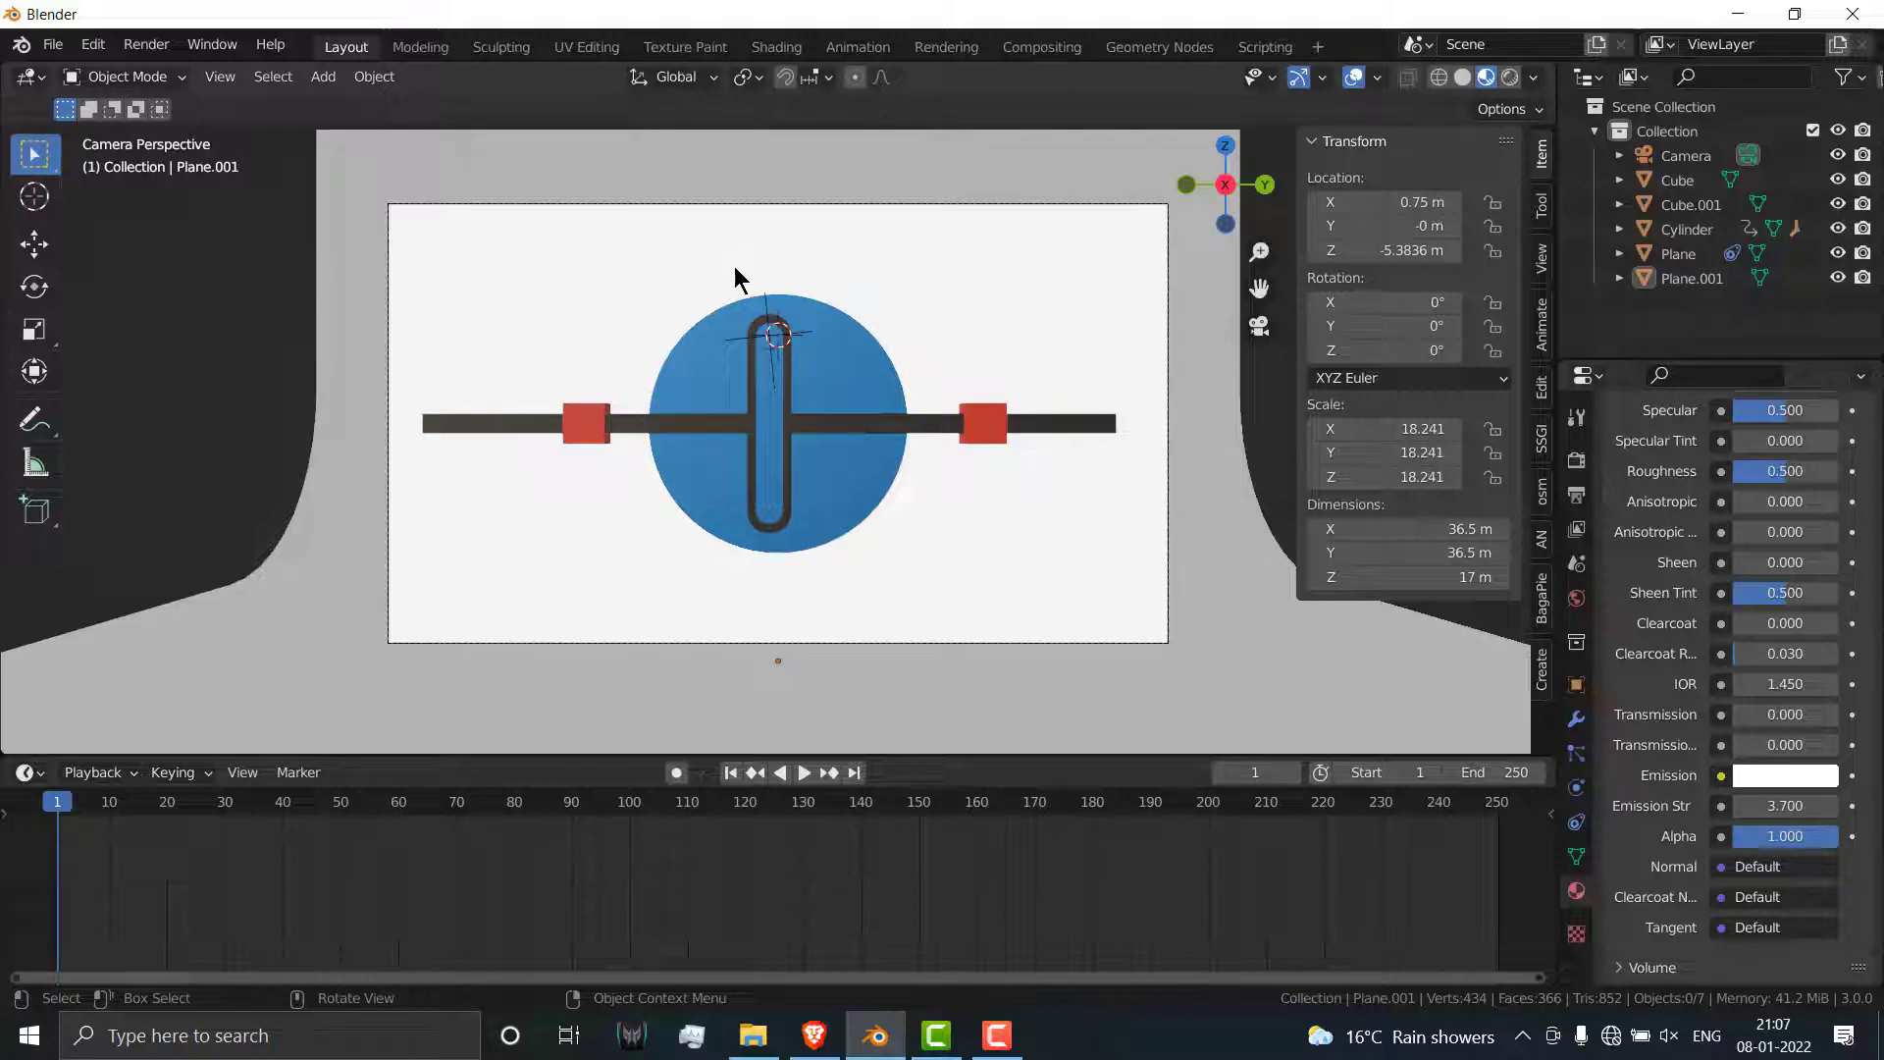
Step: Add an area light and scale it up to 12.705
middle_click_drag(738, 278, 694, 413)
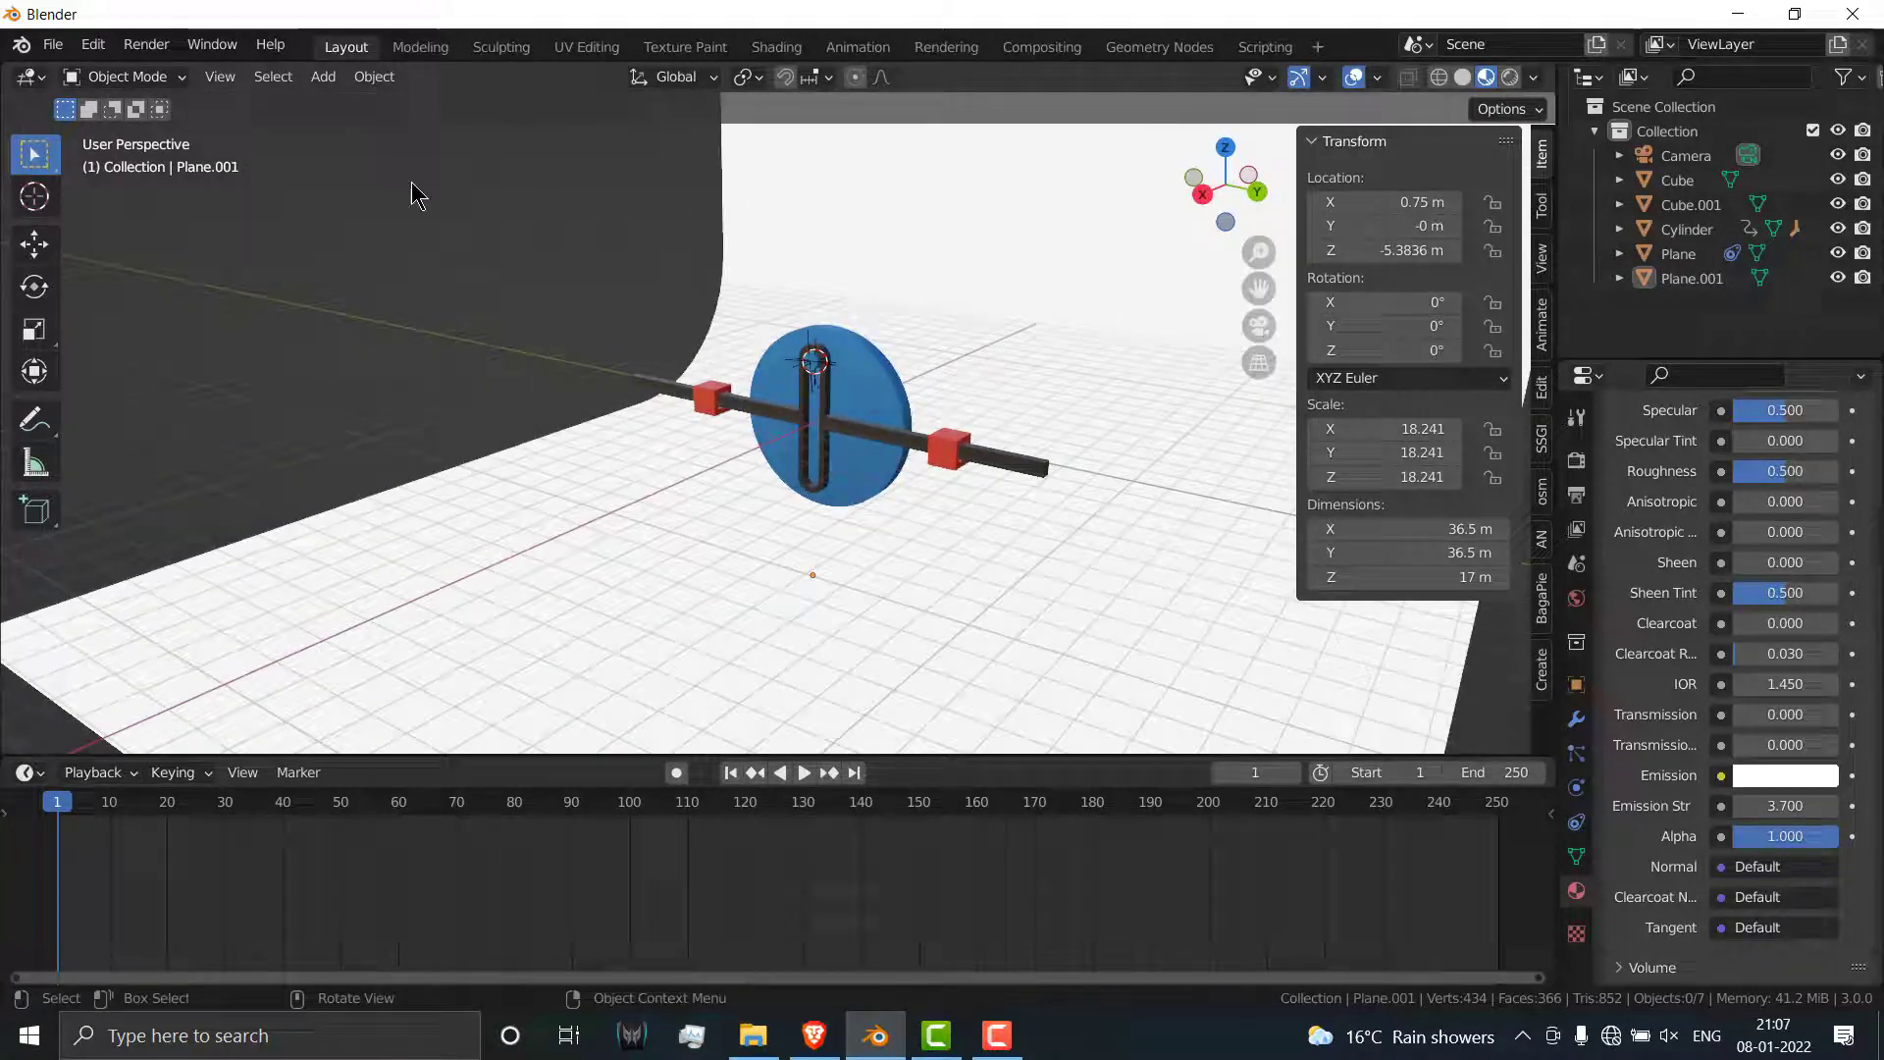
left_click(322, 77)
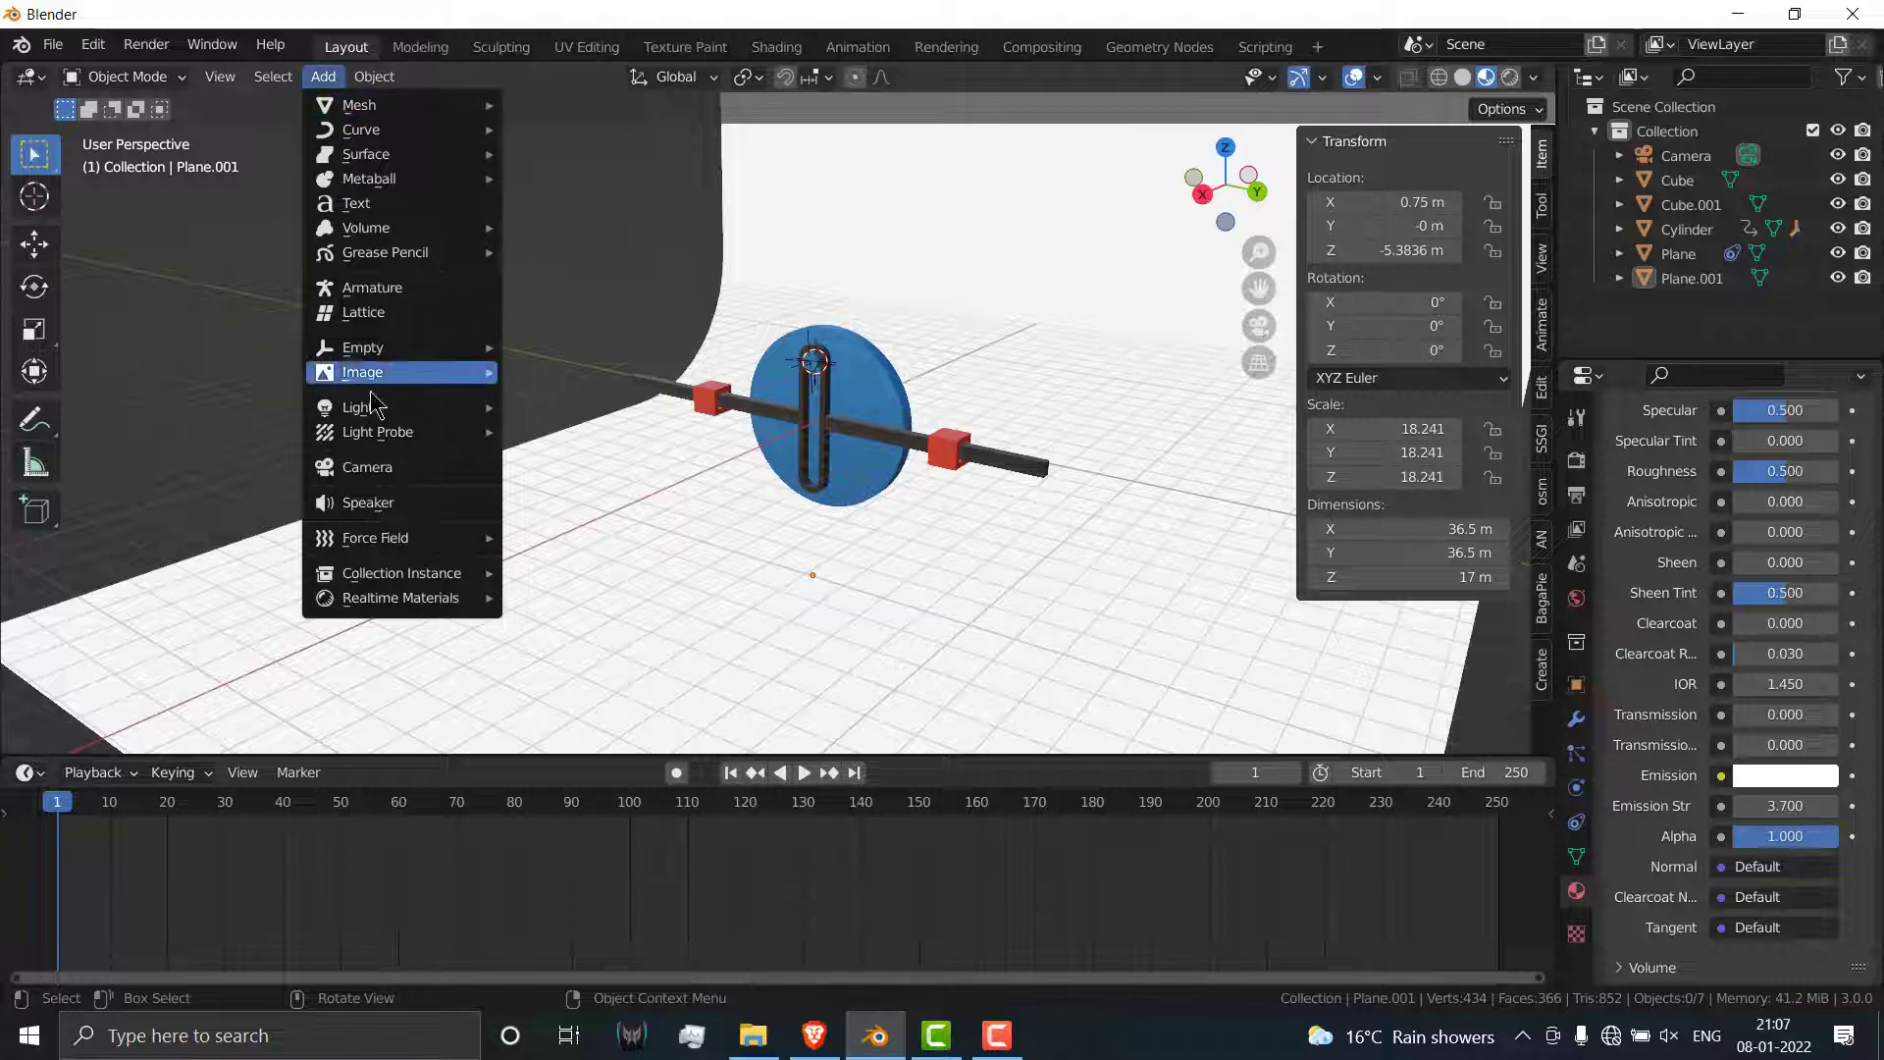
mouse_move(373, 406)
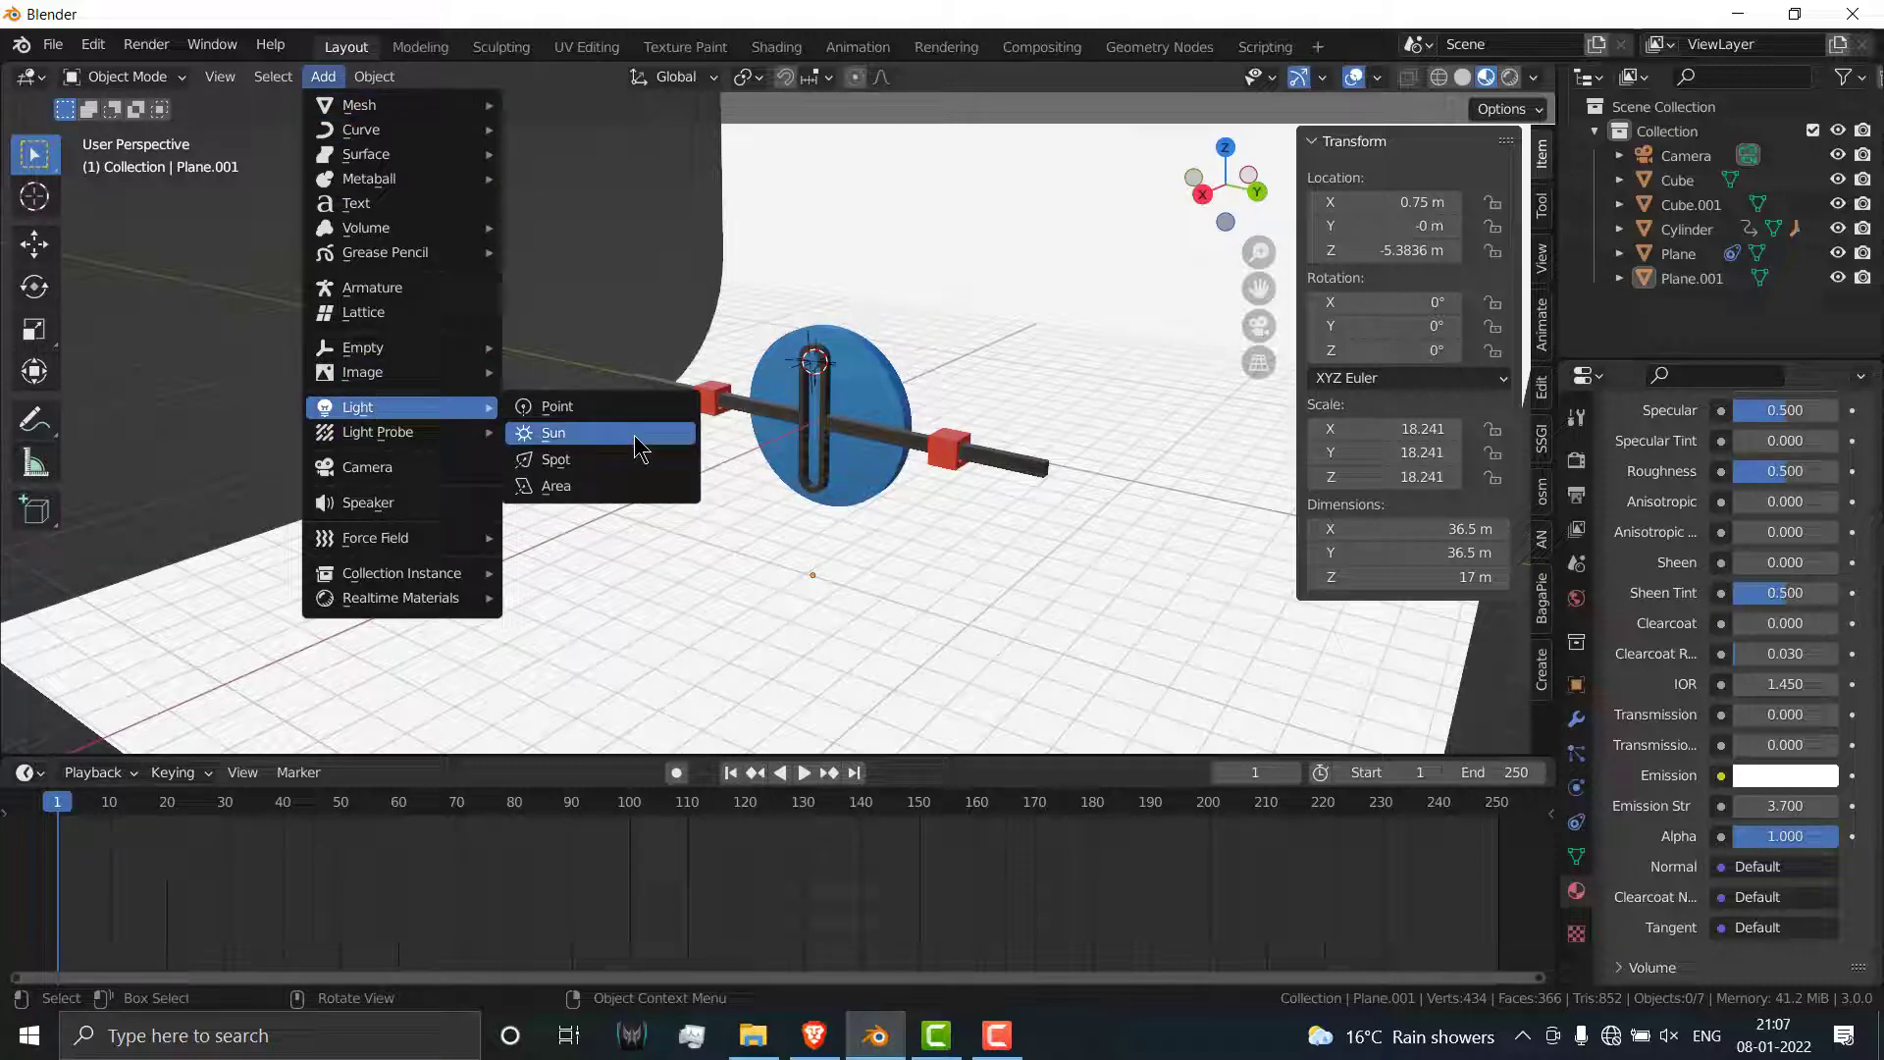
left_click(632, 481)
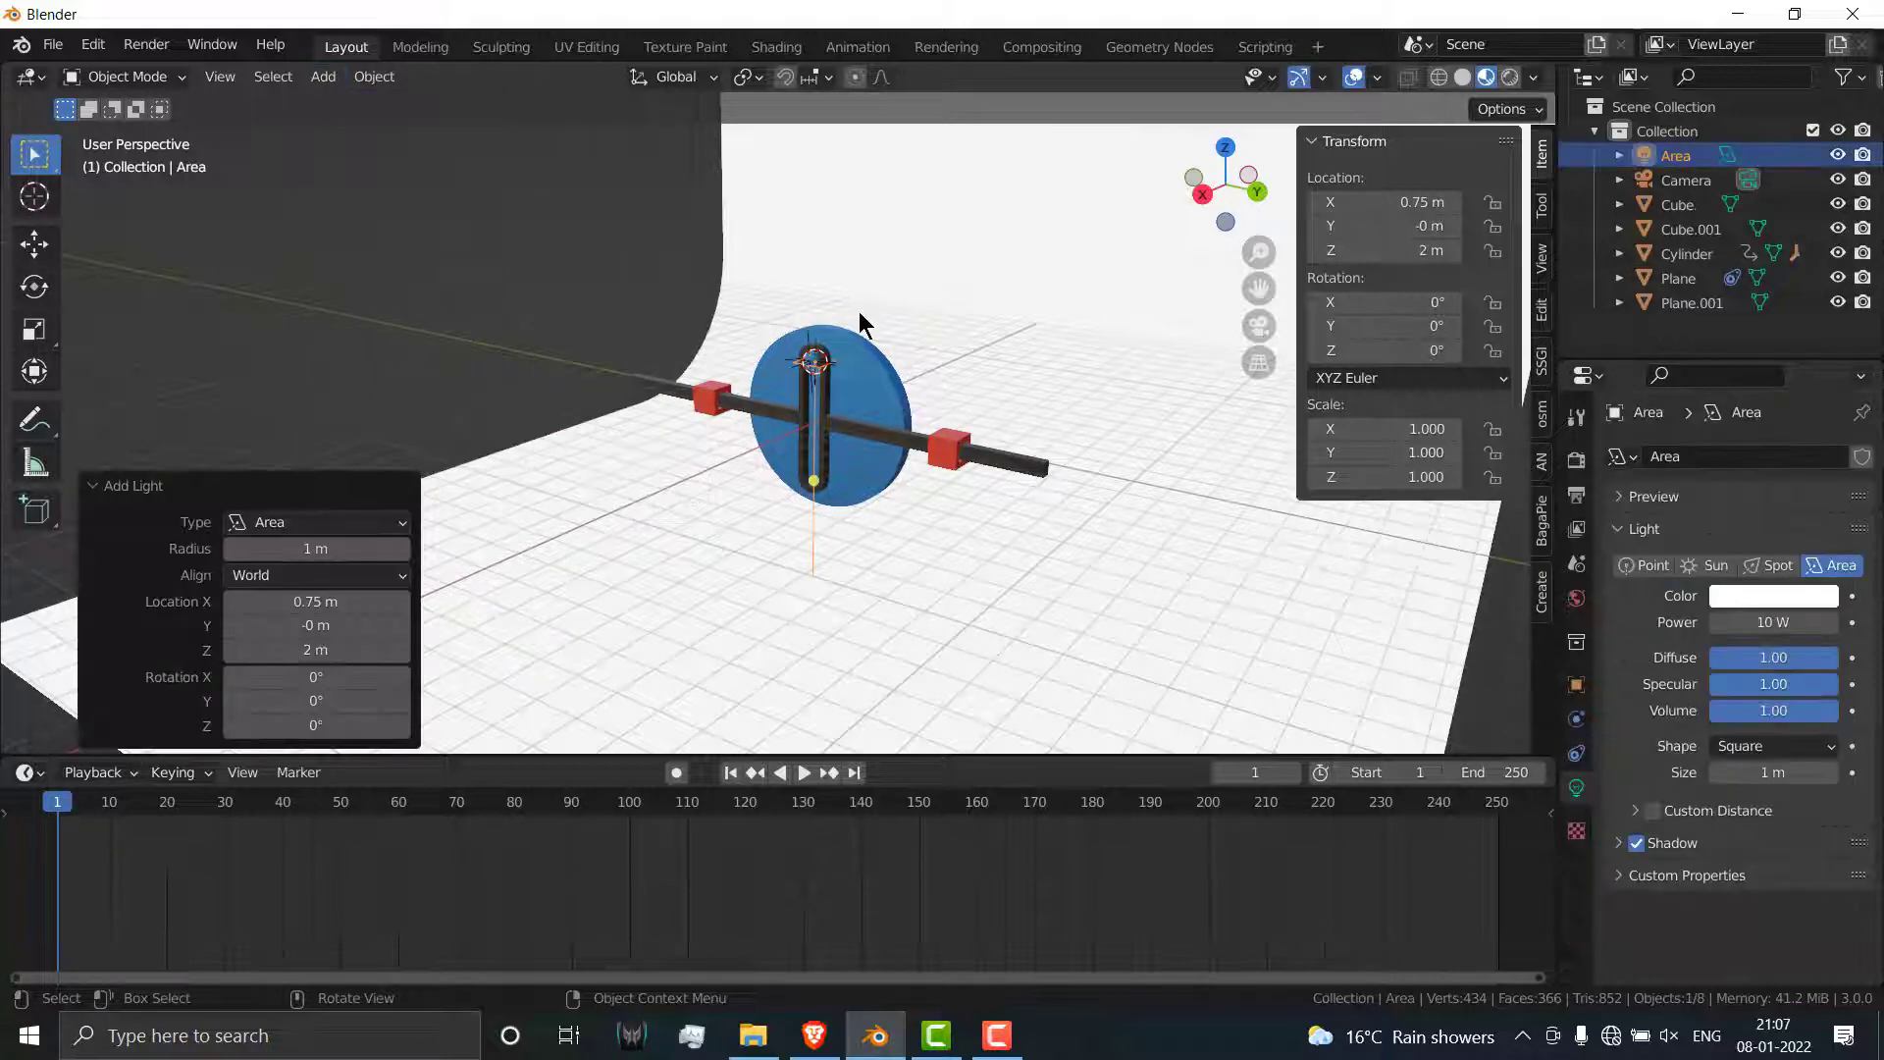
key("s")
left_click(905, 594)
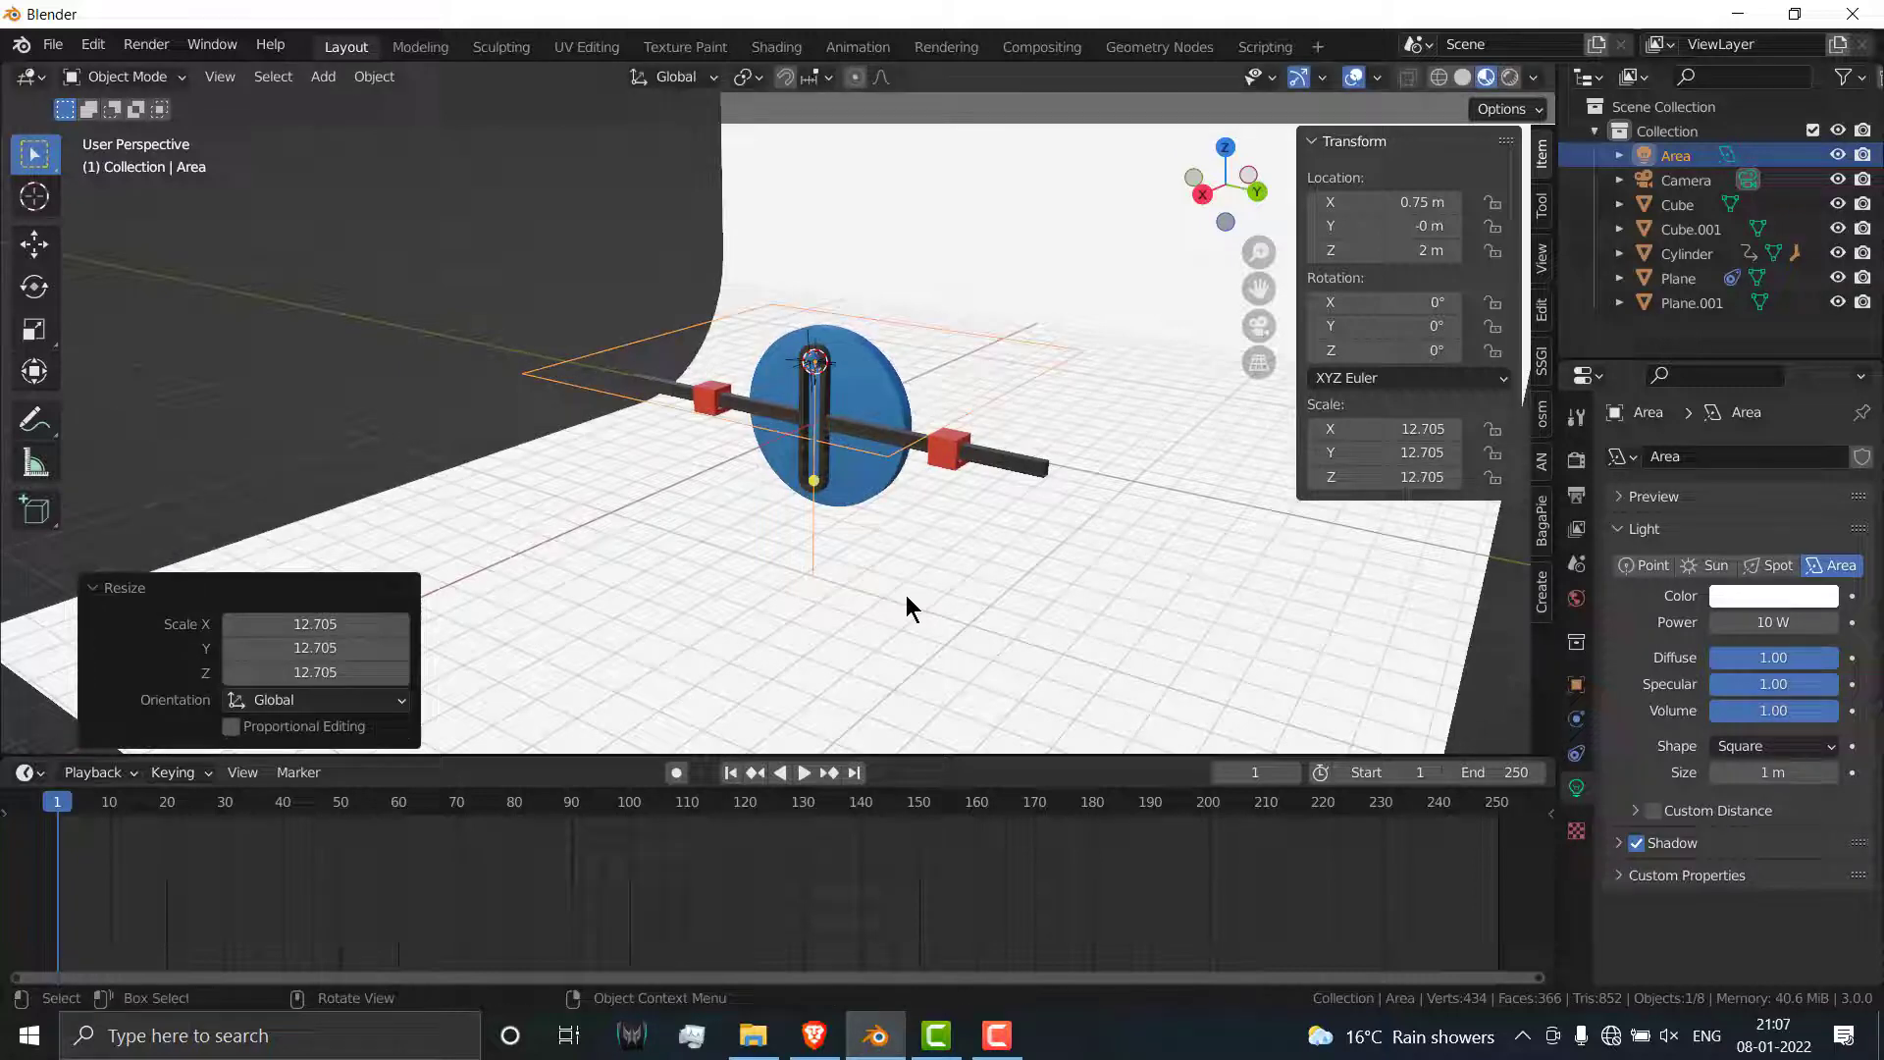
Step: Rotate the area light 90° on Y, move it out along X, and lower it to disc height
key("r")
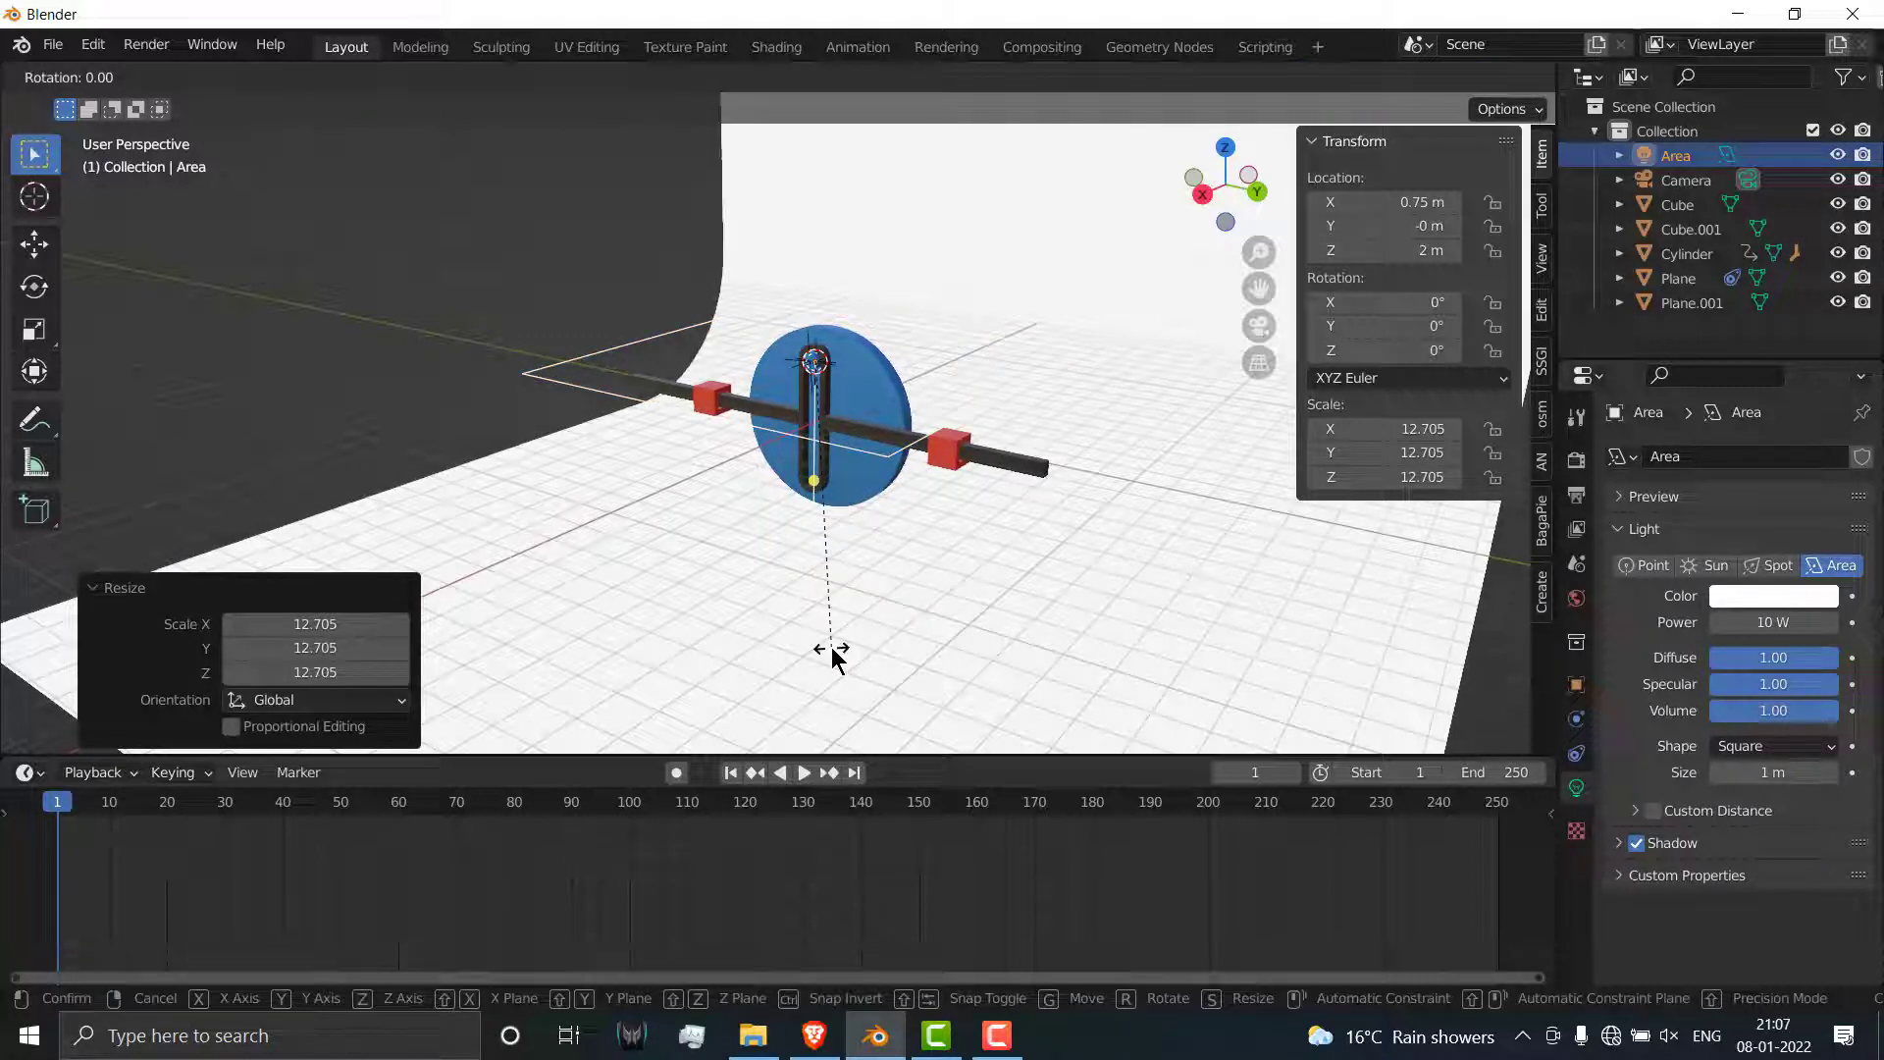
key("y")
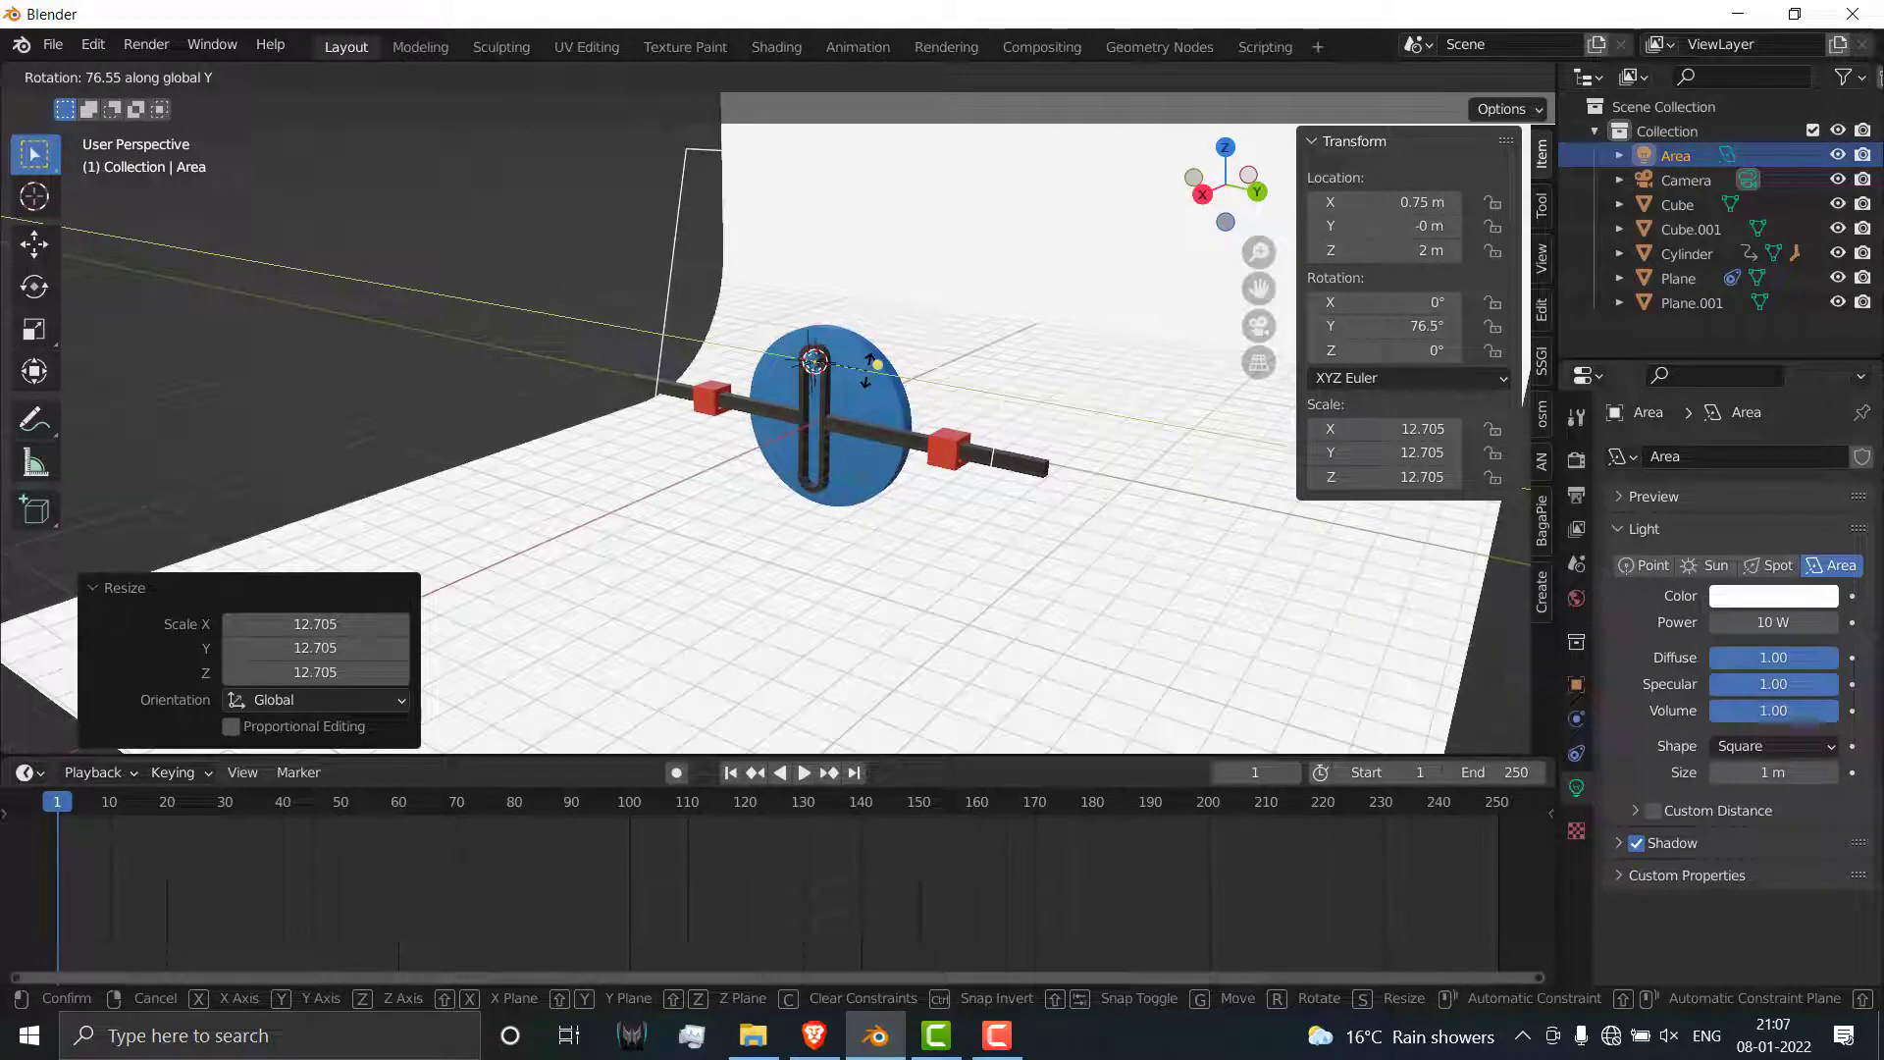
type("90")
key("Return")
key("g")
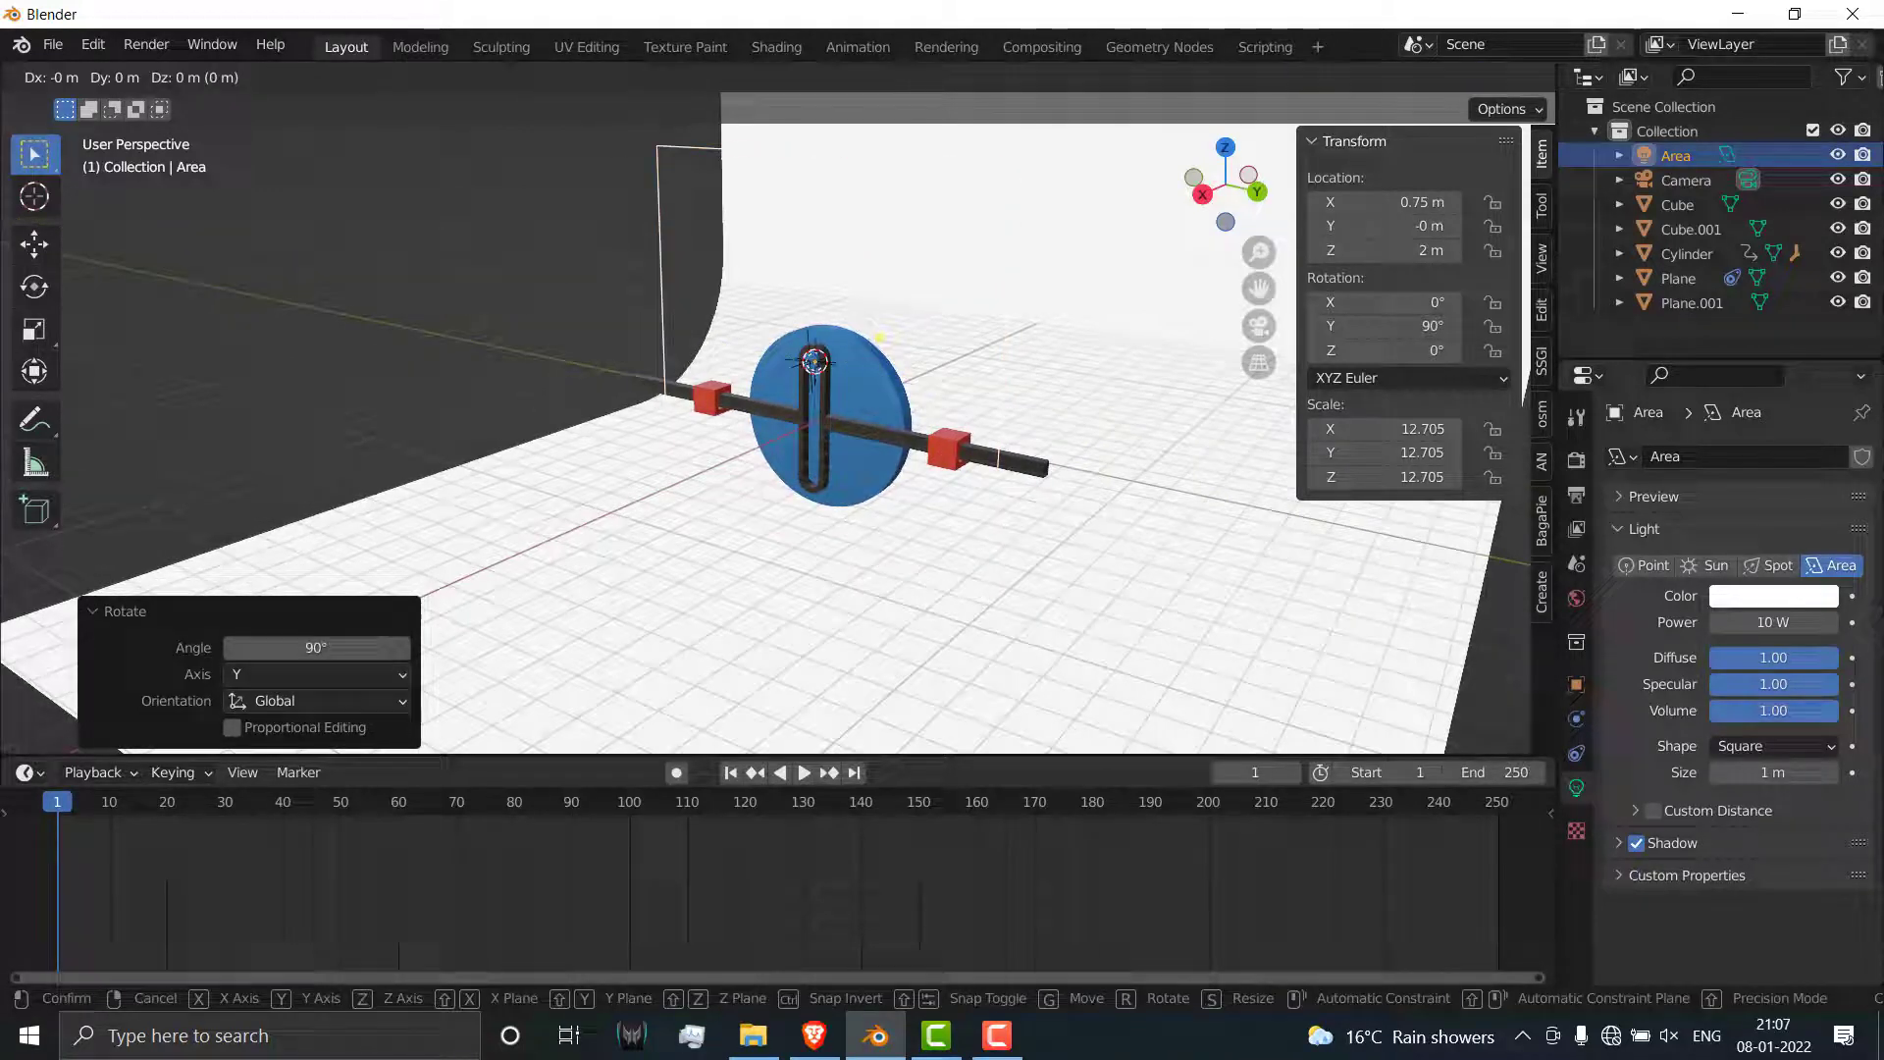
key("x")
left_click(707, 451)
key("g")
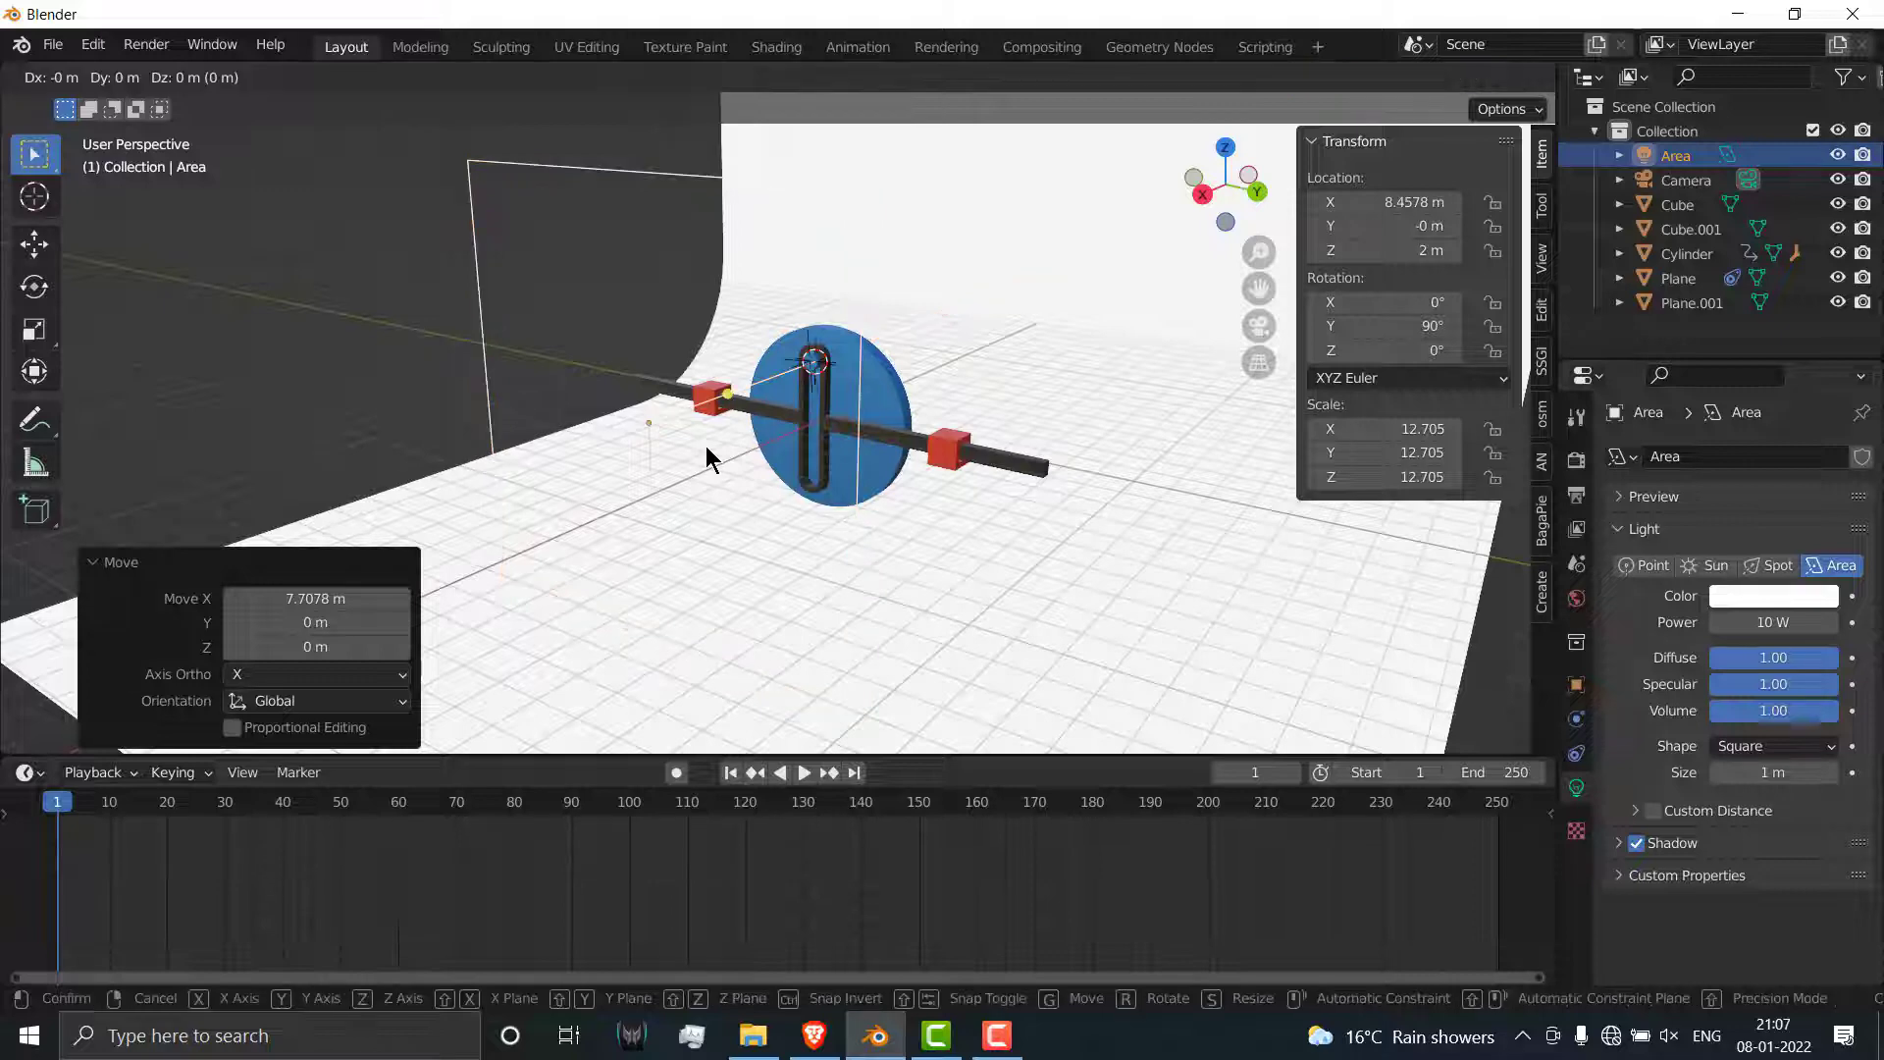
key("z")
left_click(723, 526)
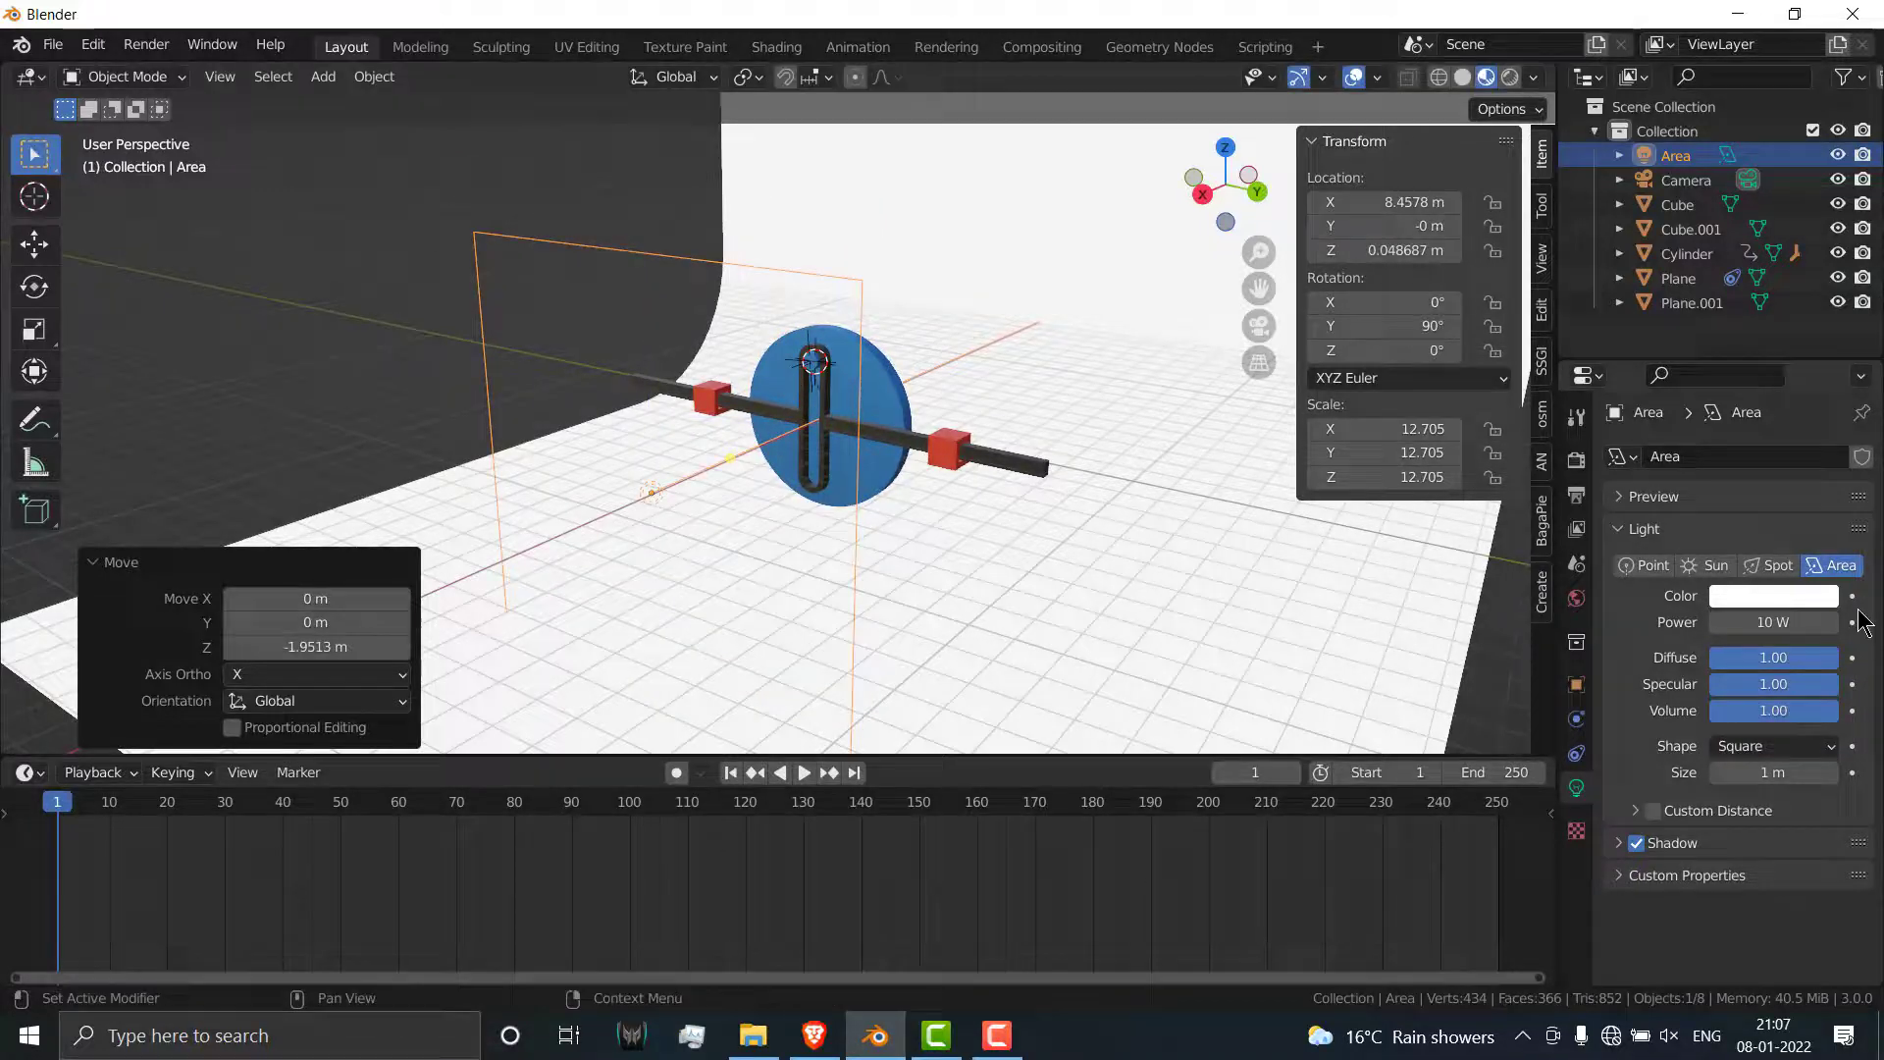
Step: Set the area light's power to 250 W
left_click(1813, 624)
type("250")
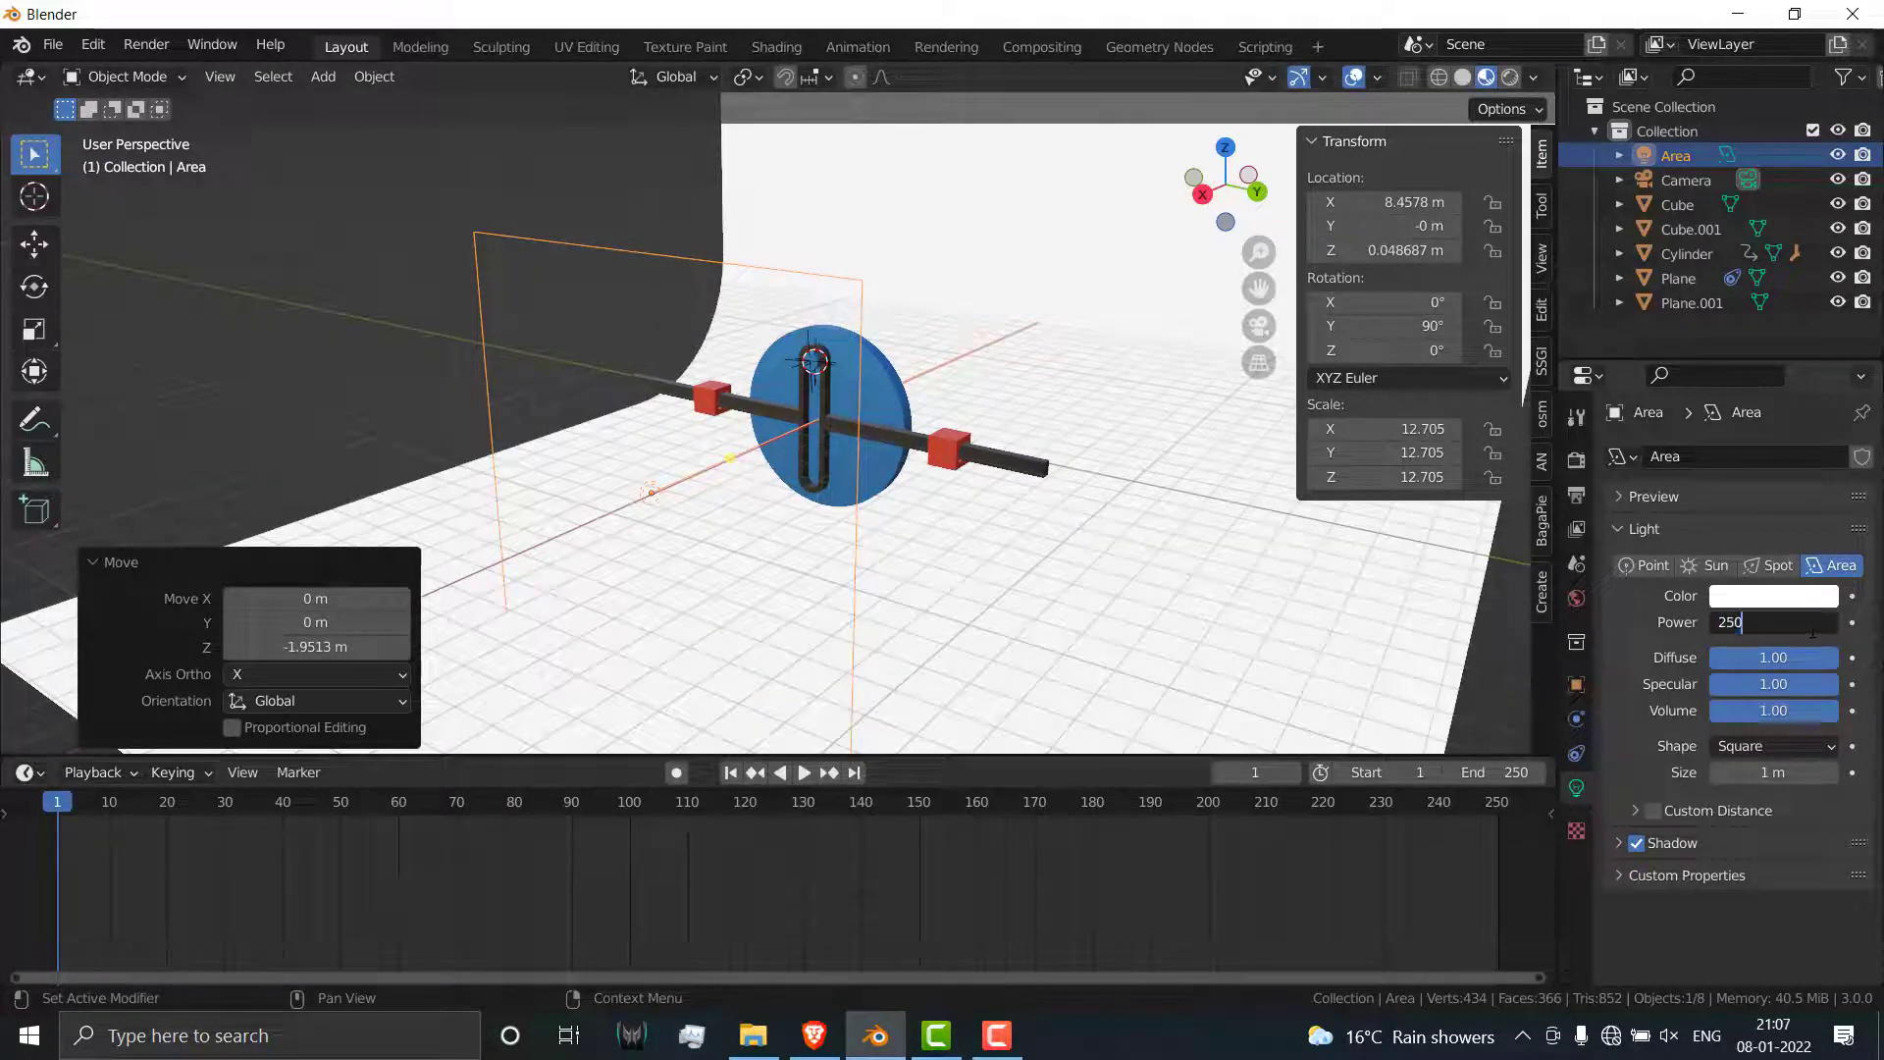
key("Return")
scroll(834, 386, "up", 4)
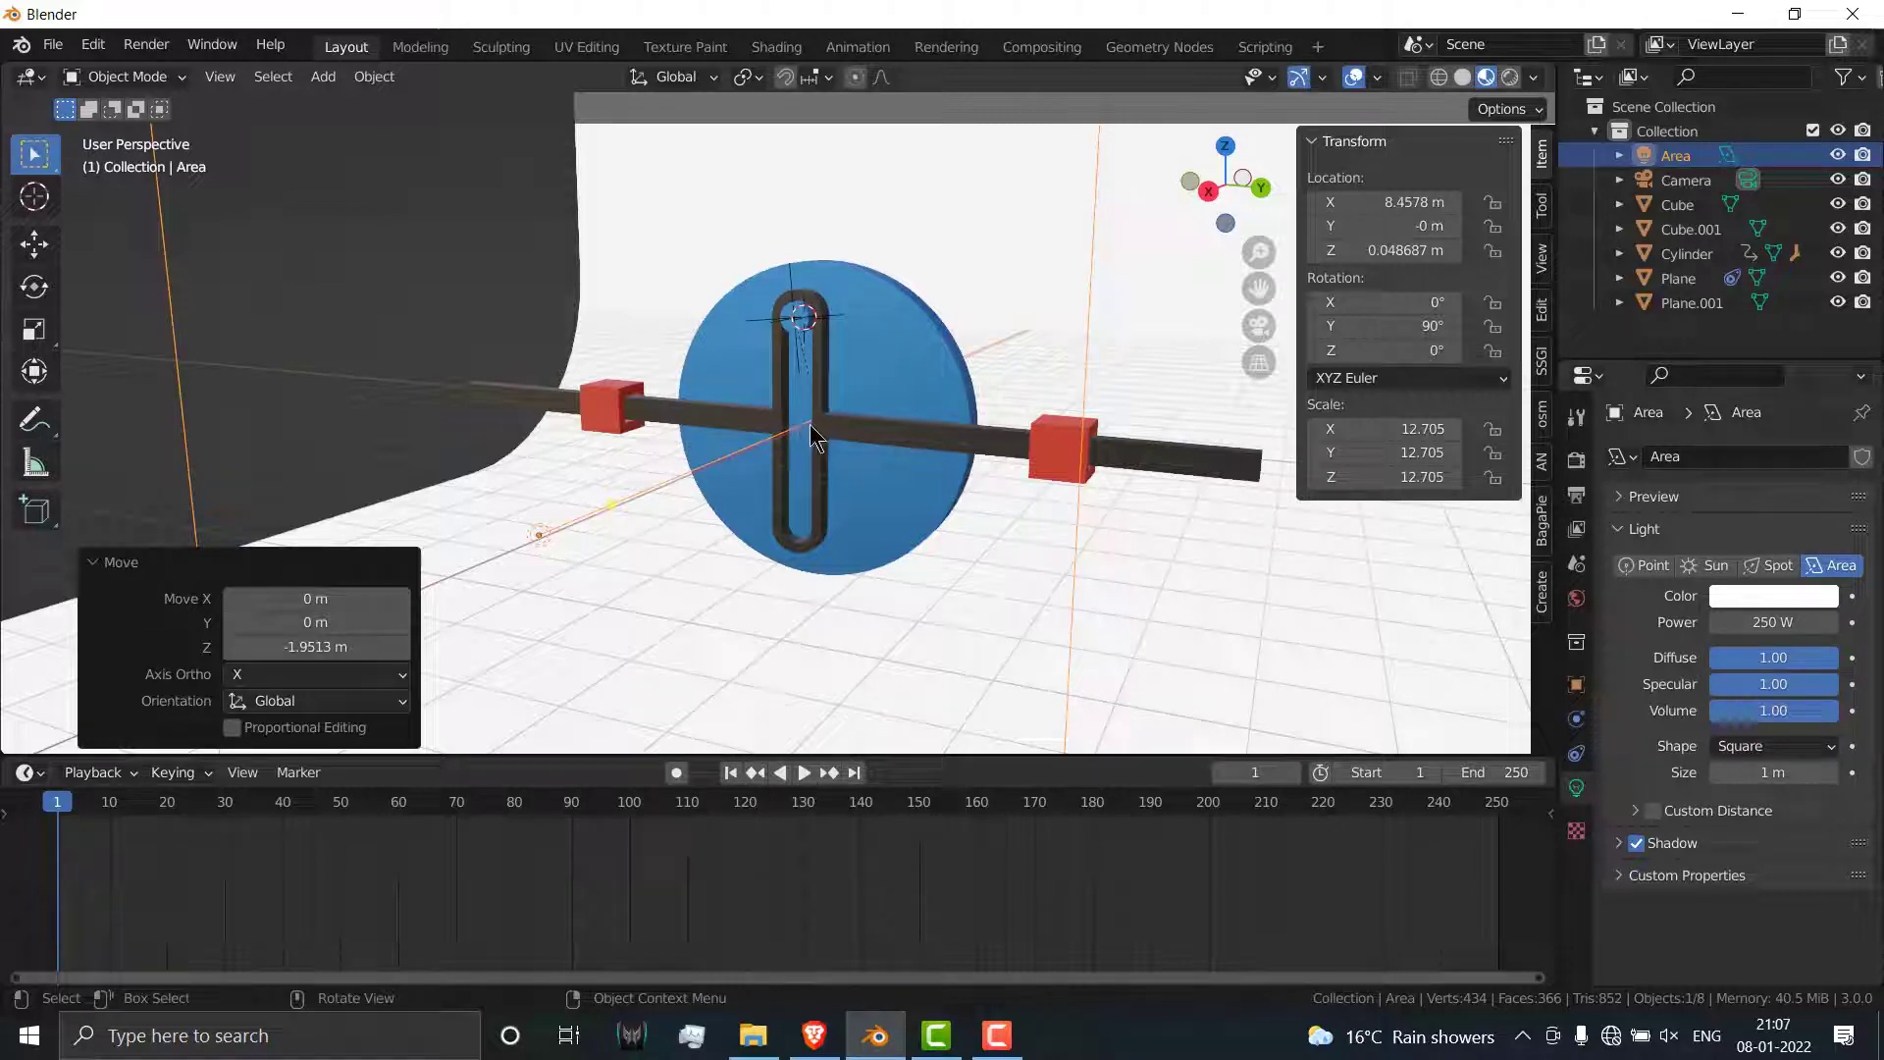
scroll(555, 383, "down", 4)
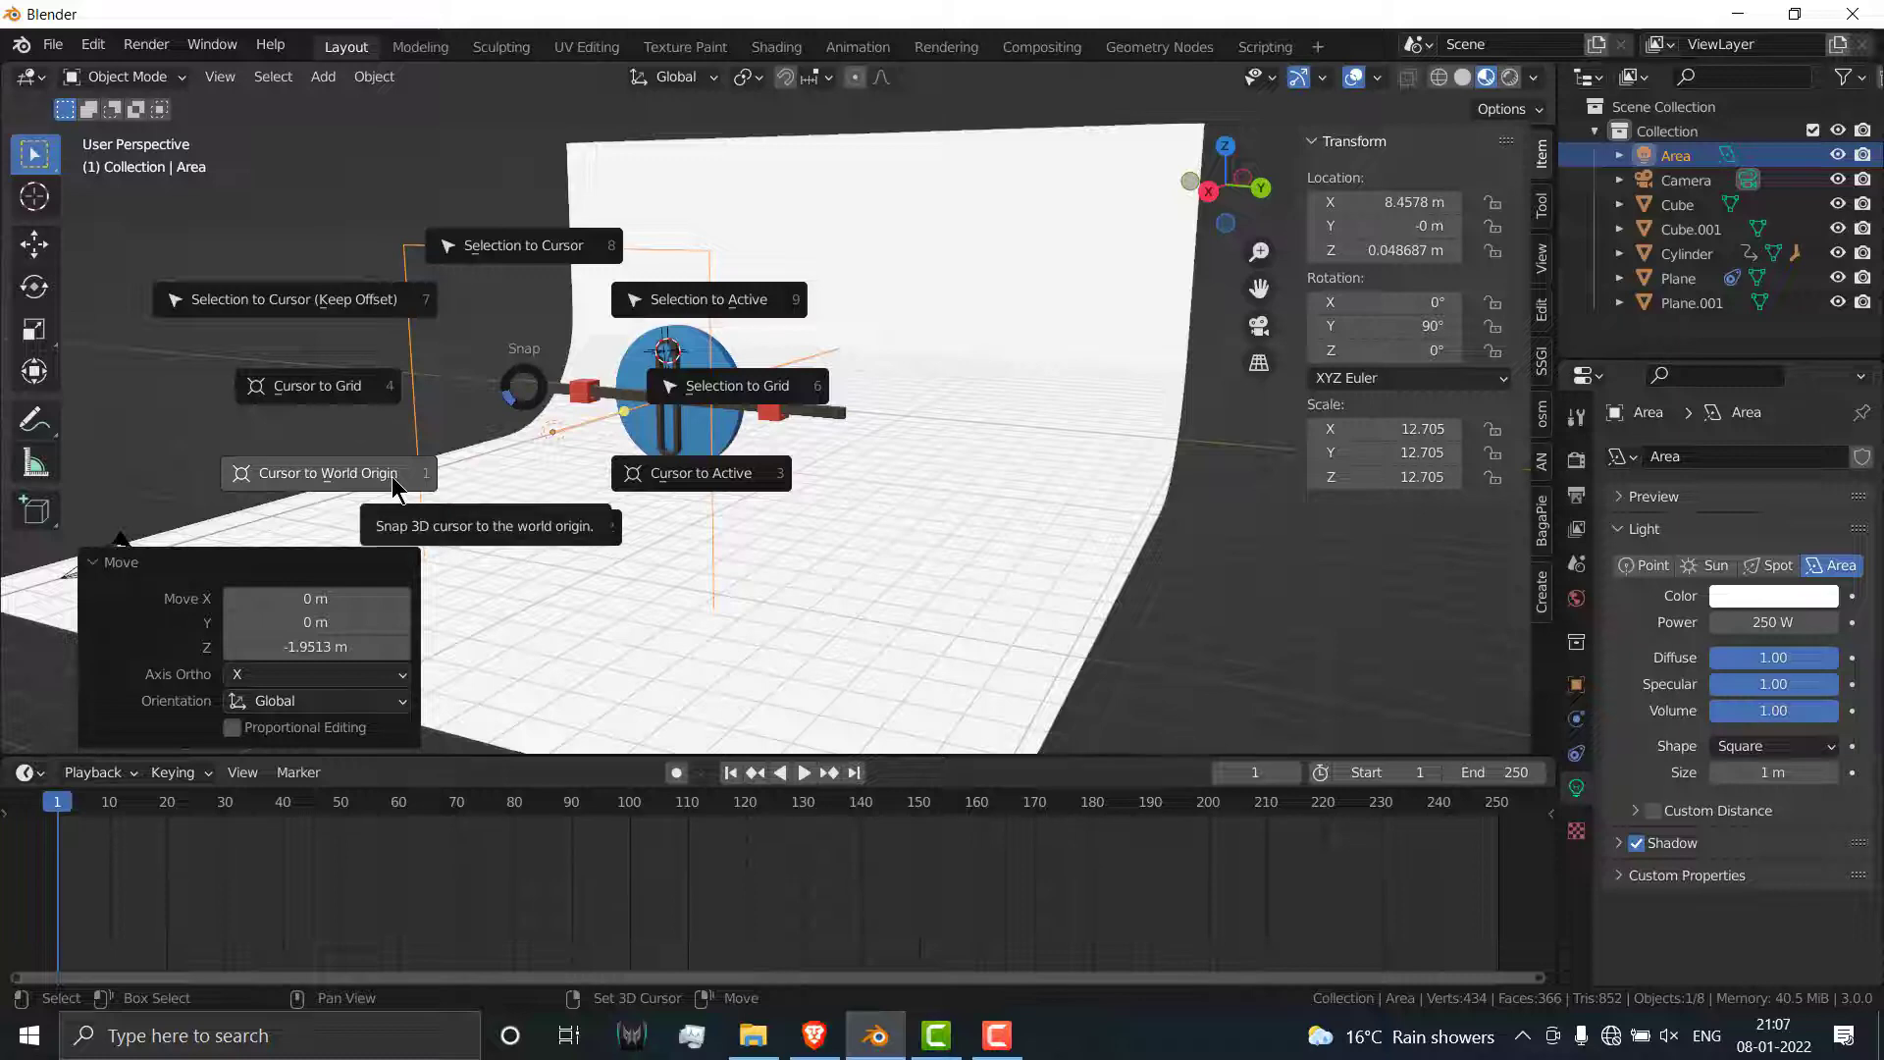
Step: Snap the 3D cursor to the world origin and render a still image of the current frame
left_click(397, 481)
scroll(690, 402, "up", 2)
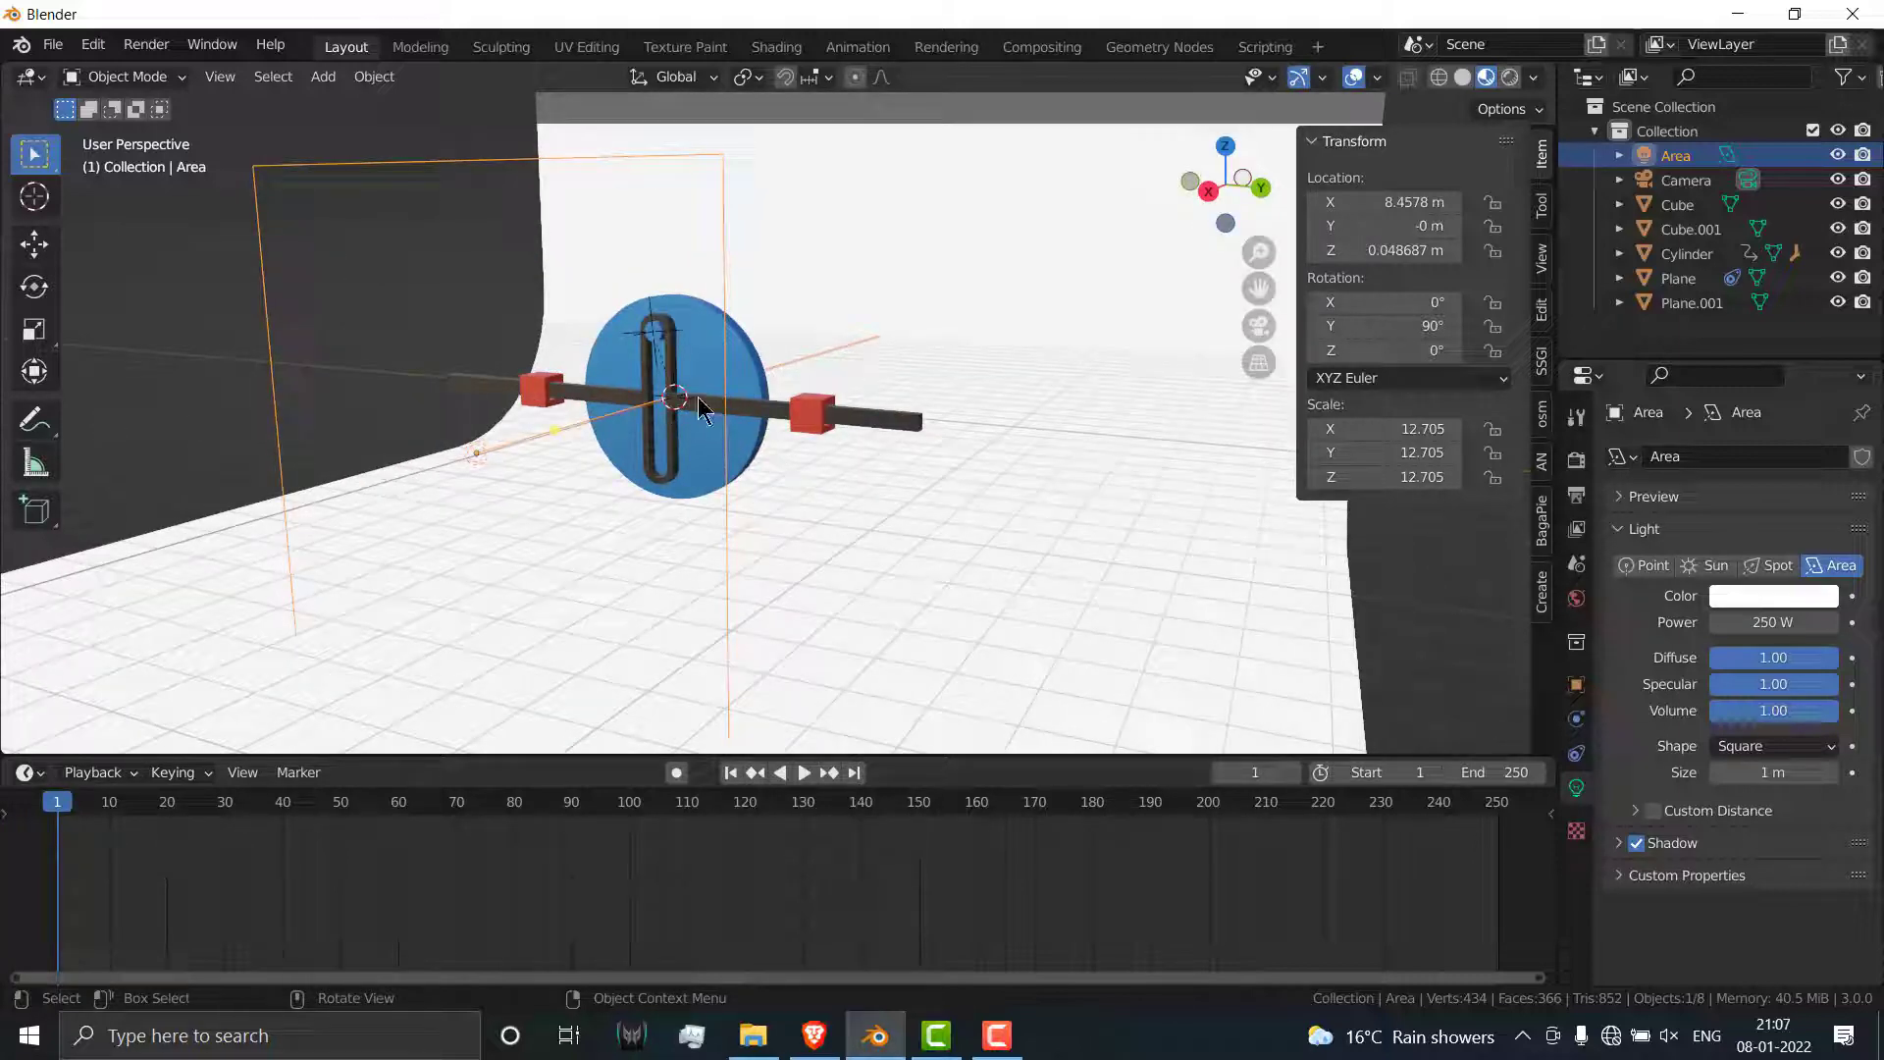
left_click(147, 45)
left_click(165, 72)
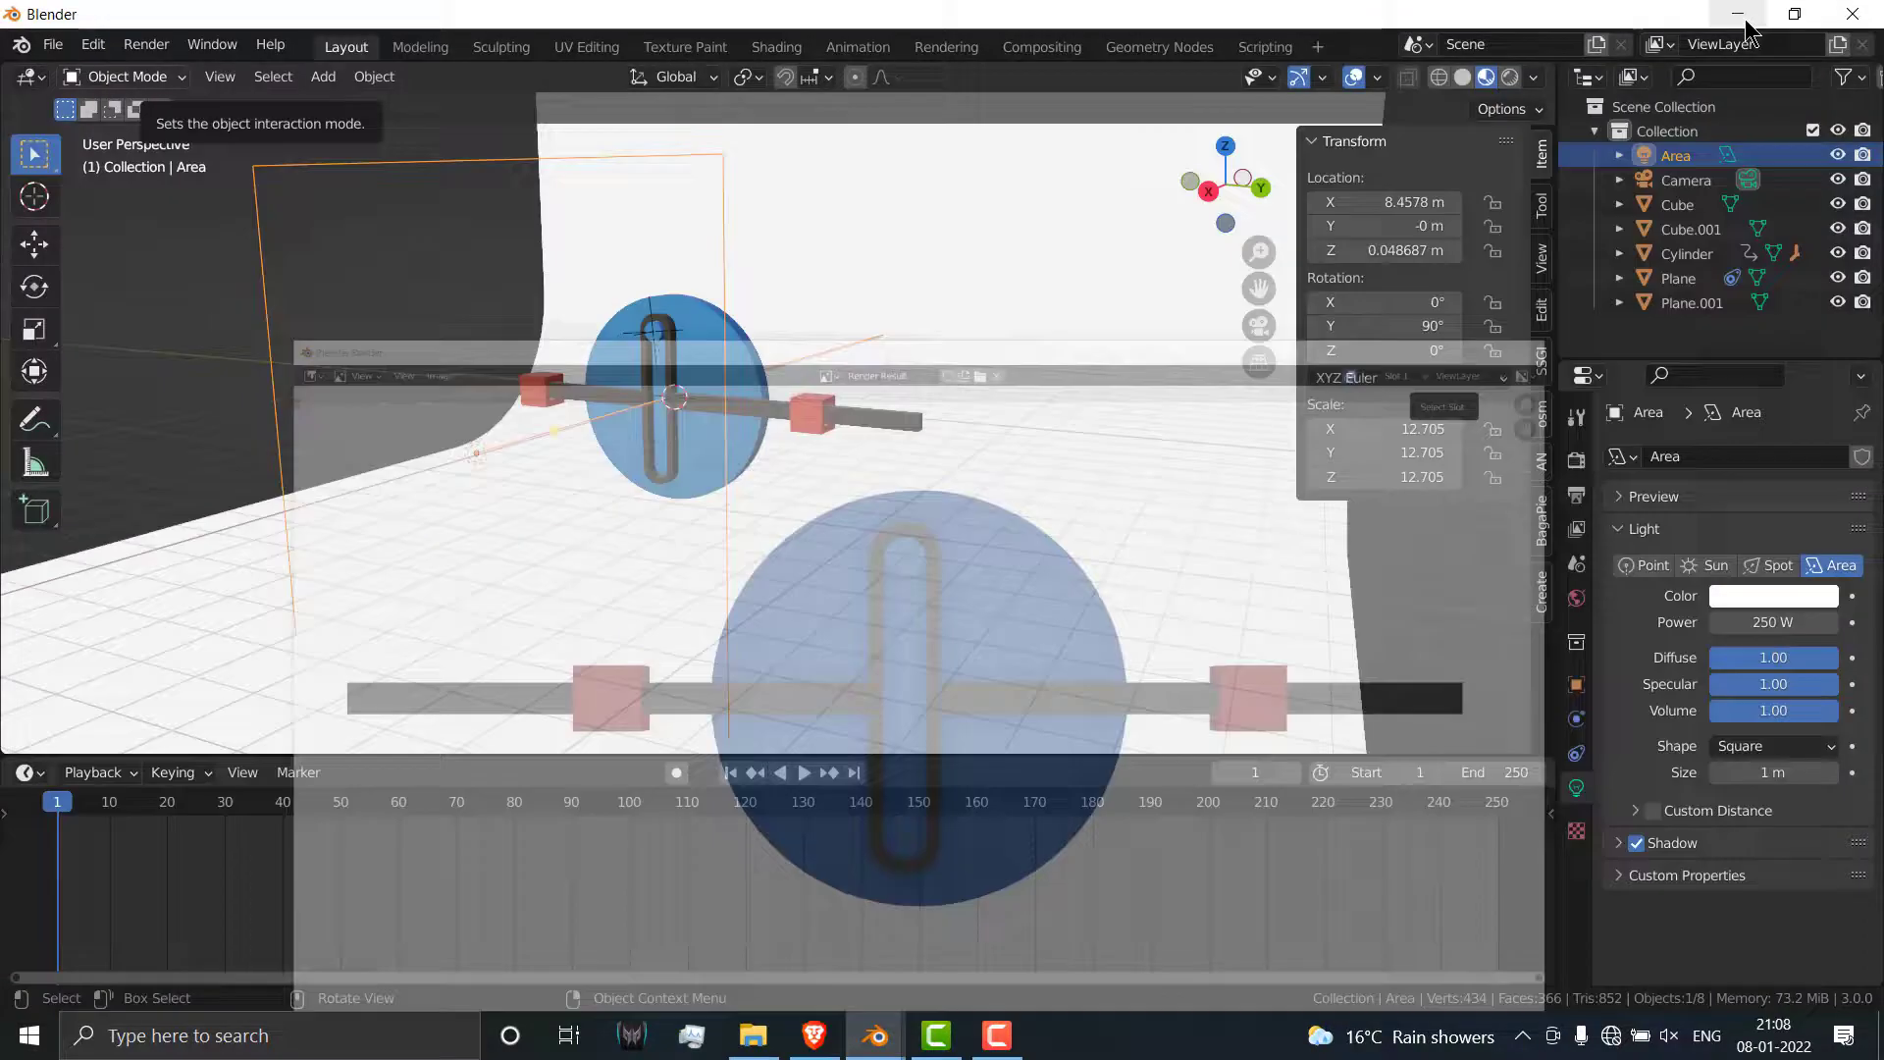
Step: Switch the scene's render engine from Eevee to Cycles
left_click(1743, 18)
left_click(1576, 461)
left_click(1792, 456)
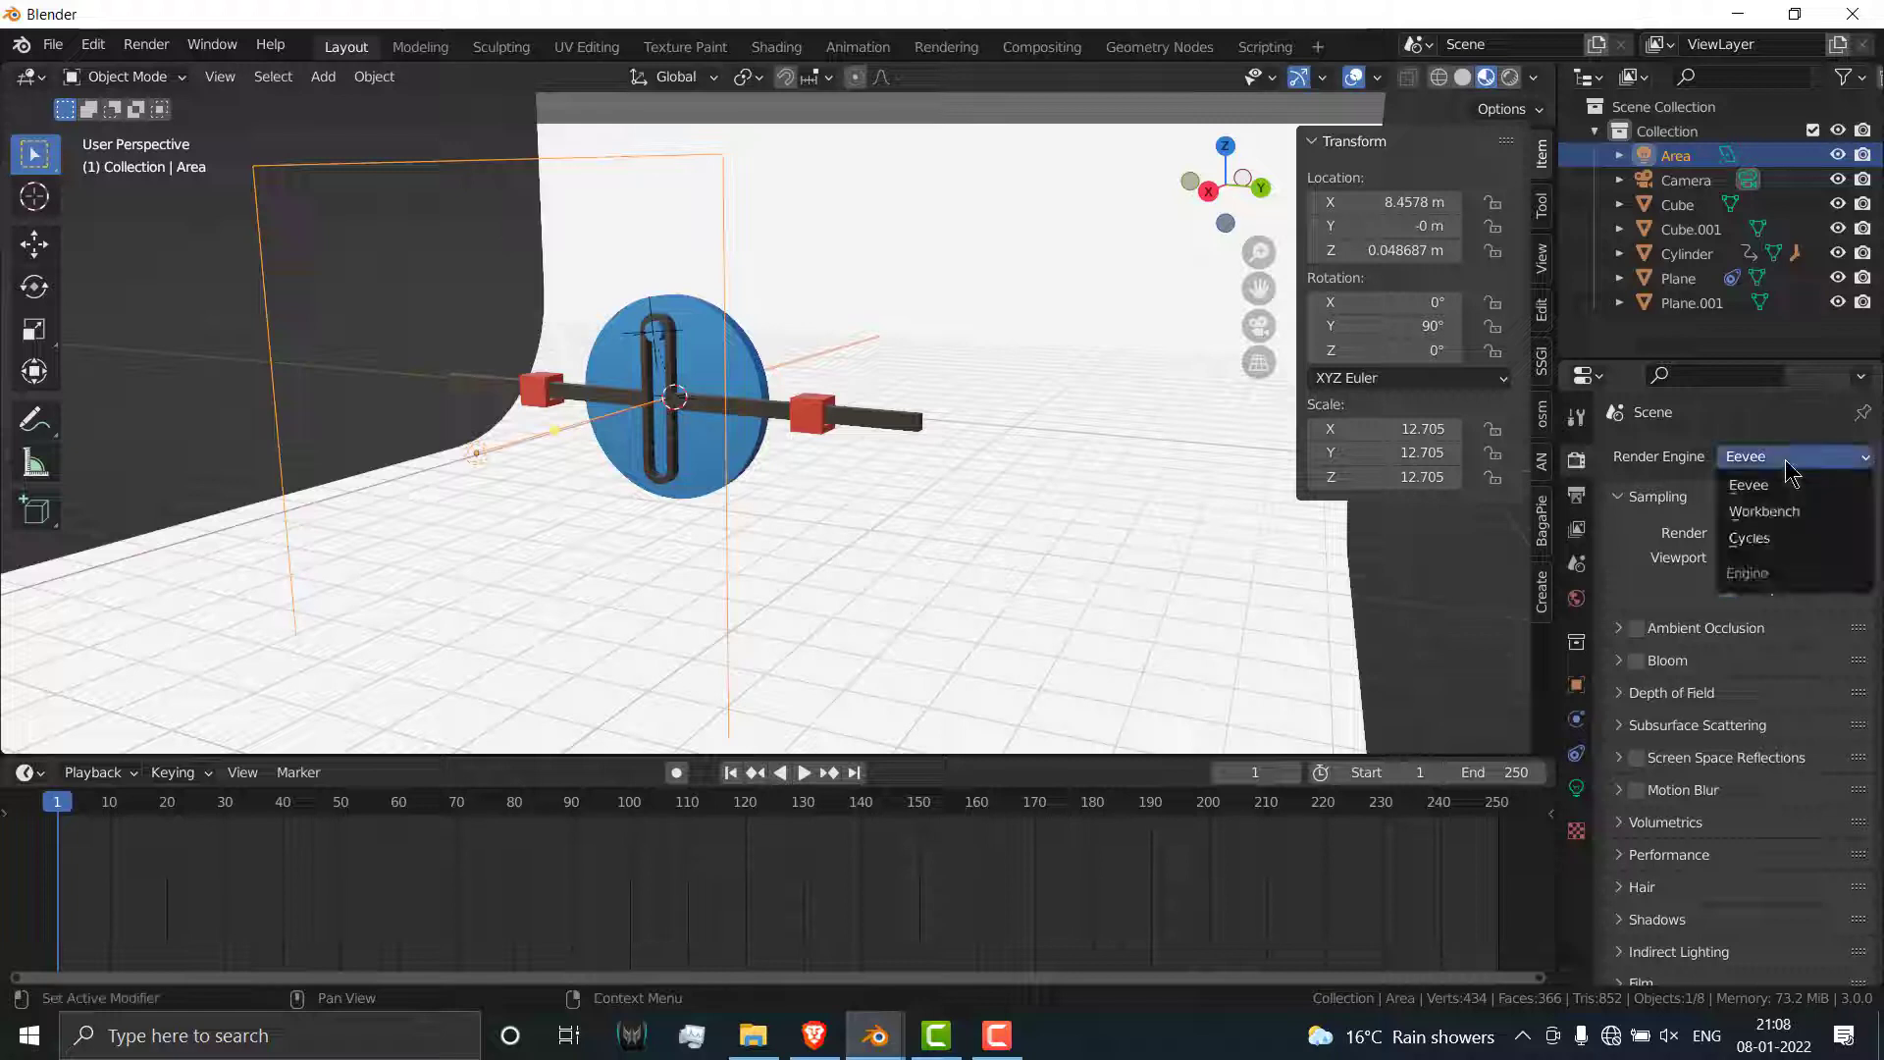
left_click(1779, 540)
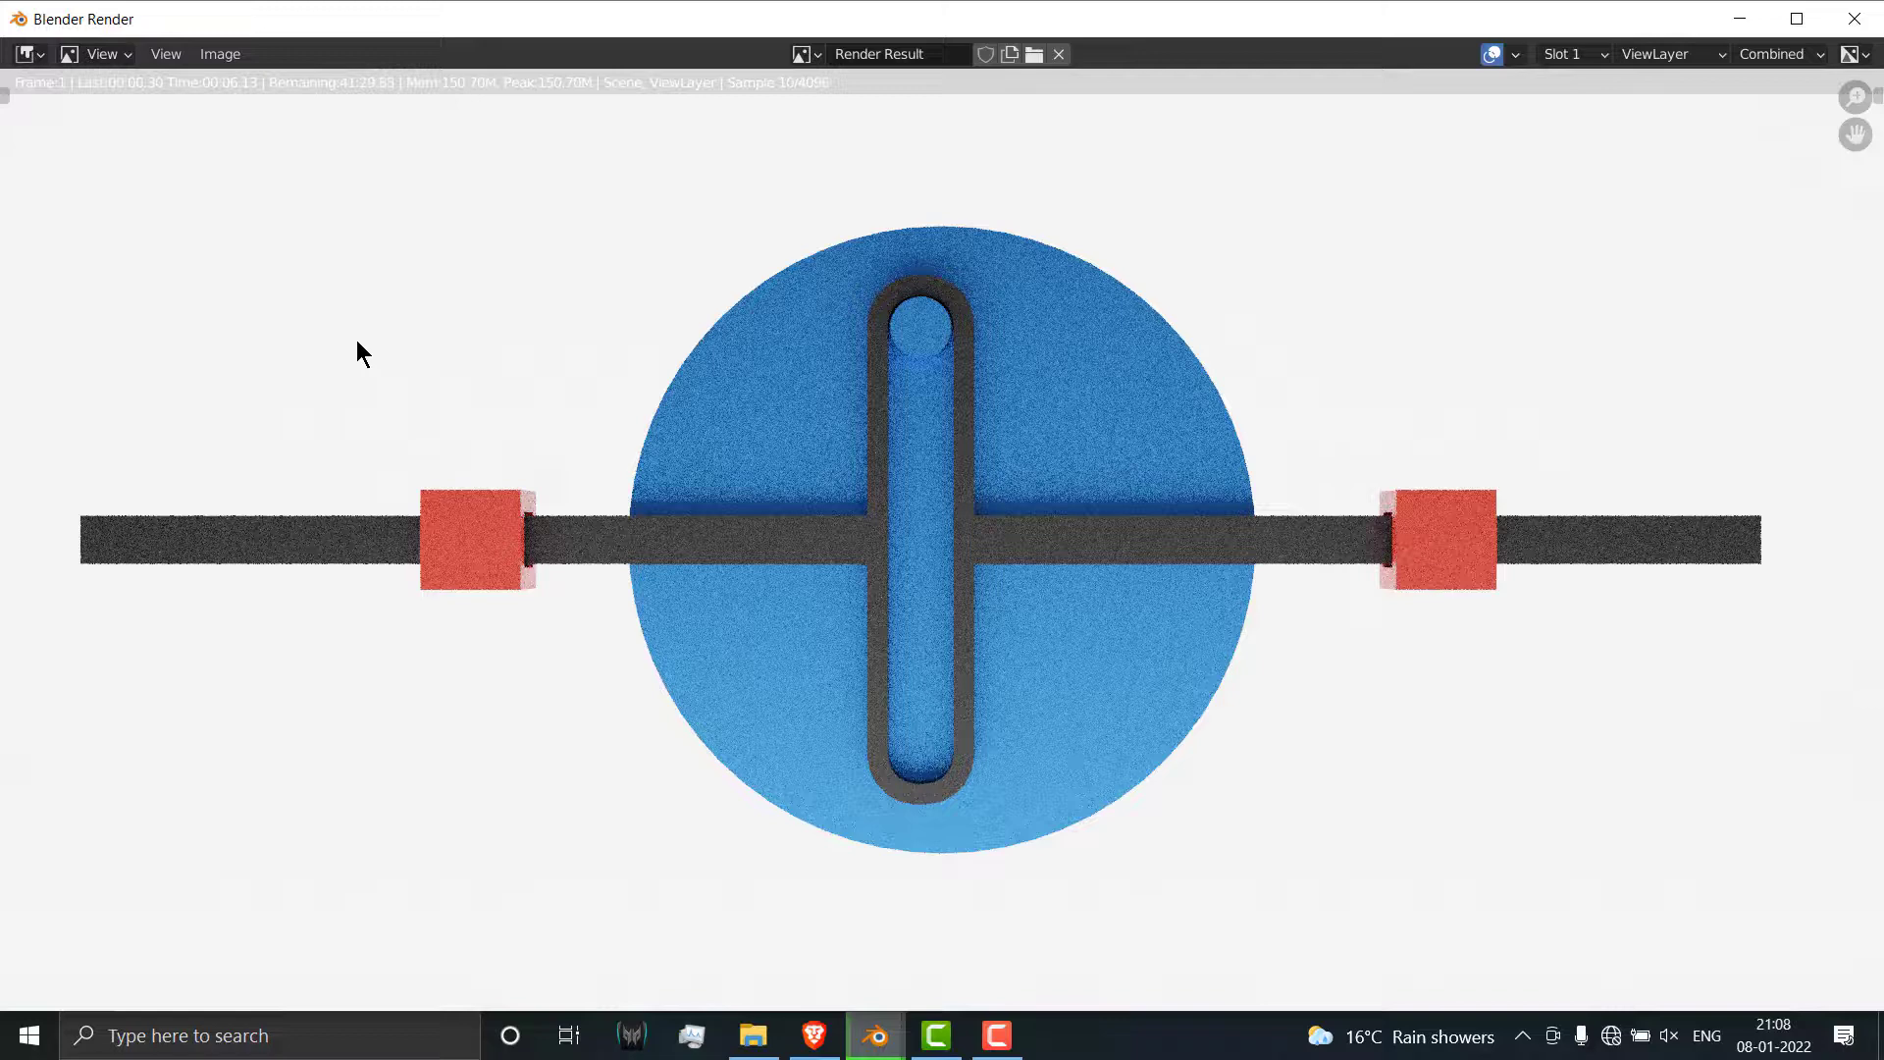
Step: Limit Cycles render max samples to 20 and expand the Denoise options
key("Escape")
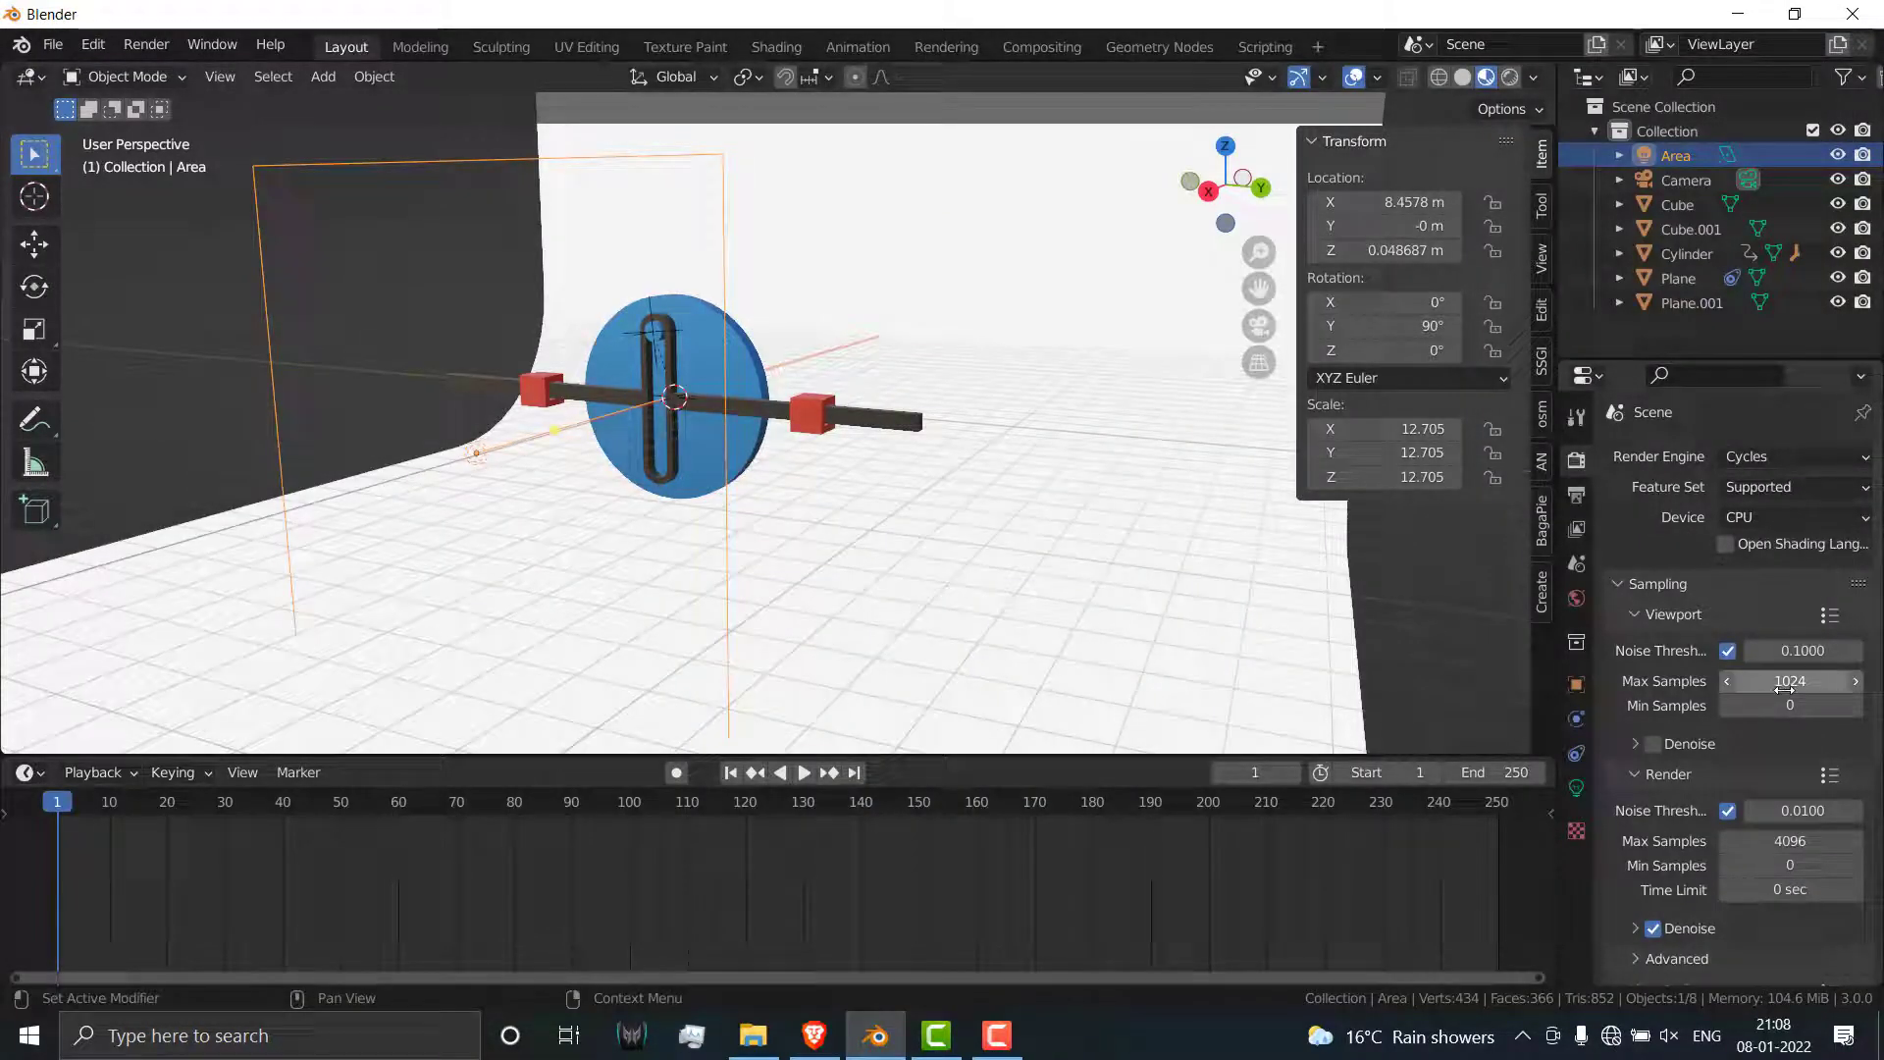
left_click(1790, 841)
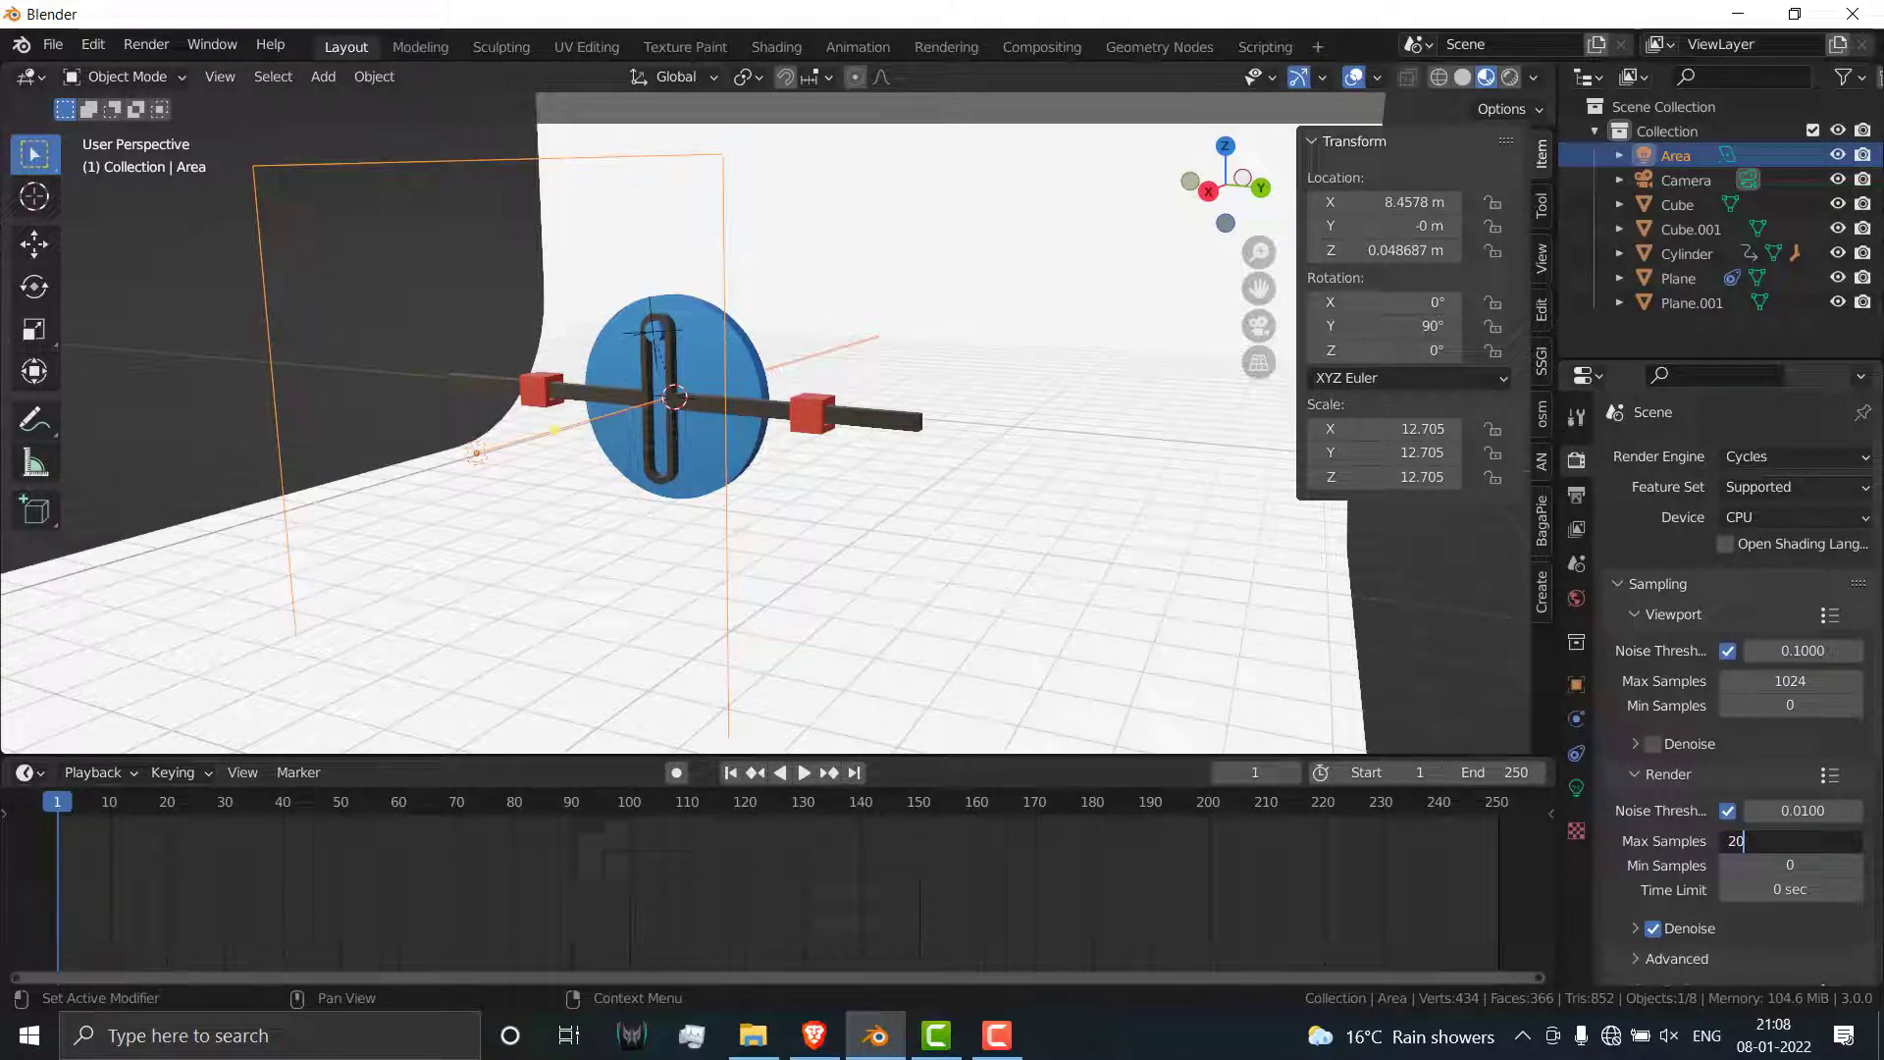
type("20")
key("Return")
scroll(1705, 832, "down", 3)
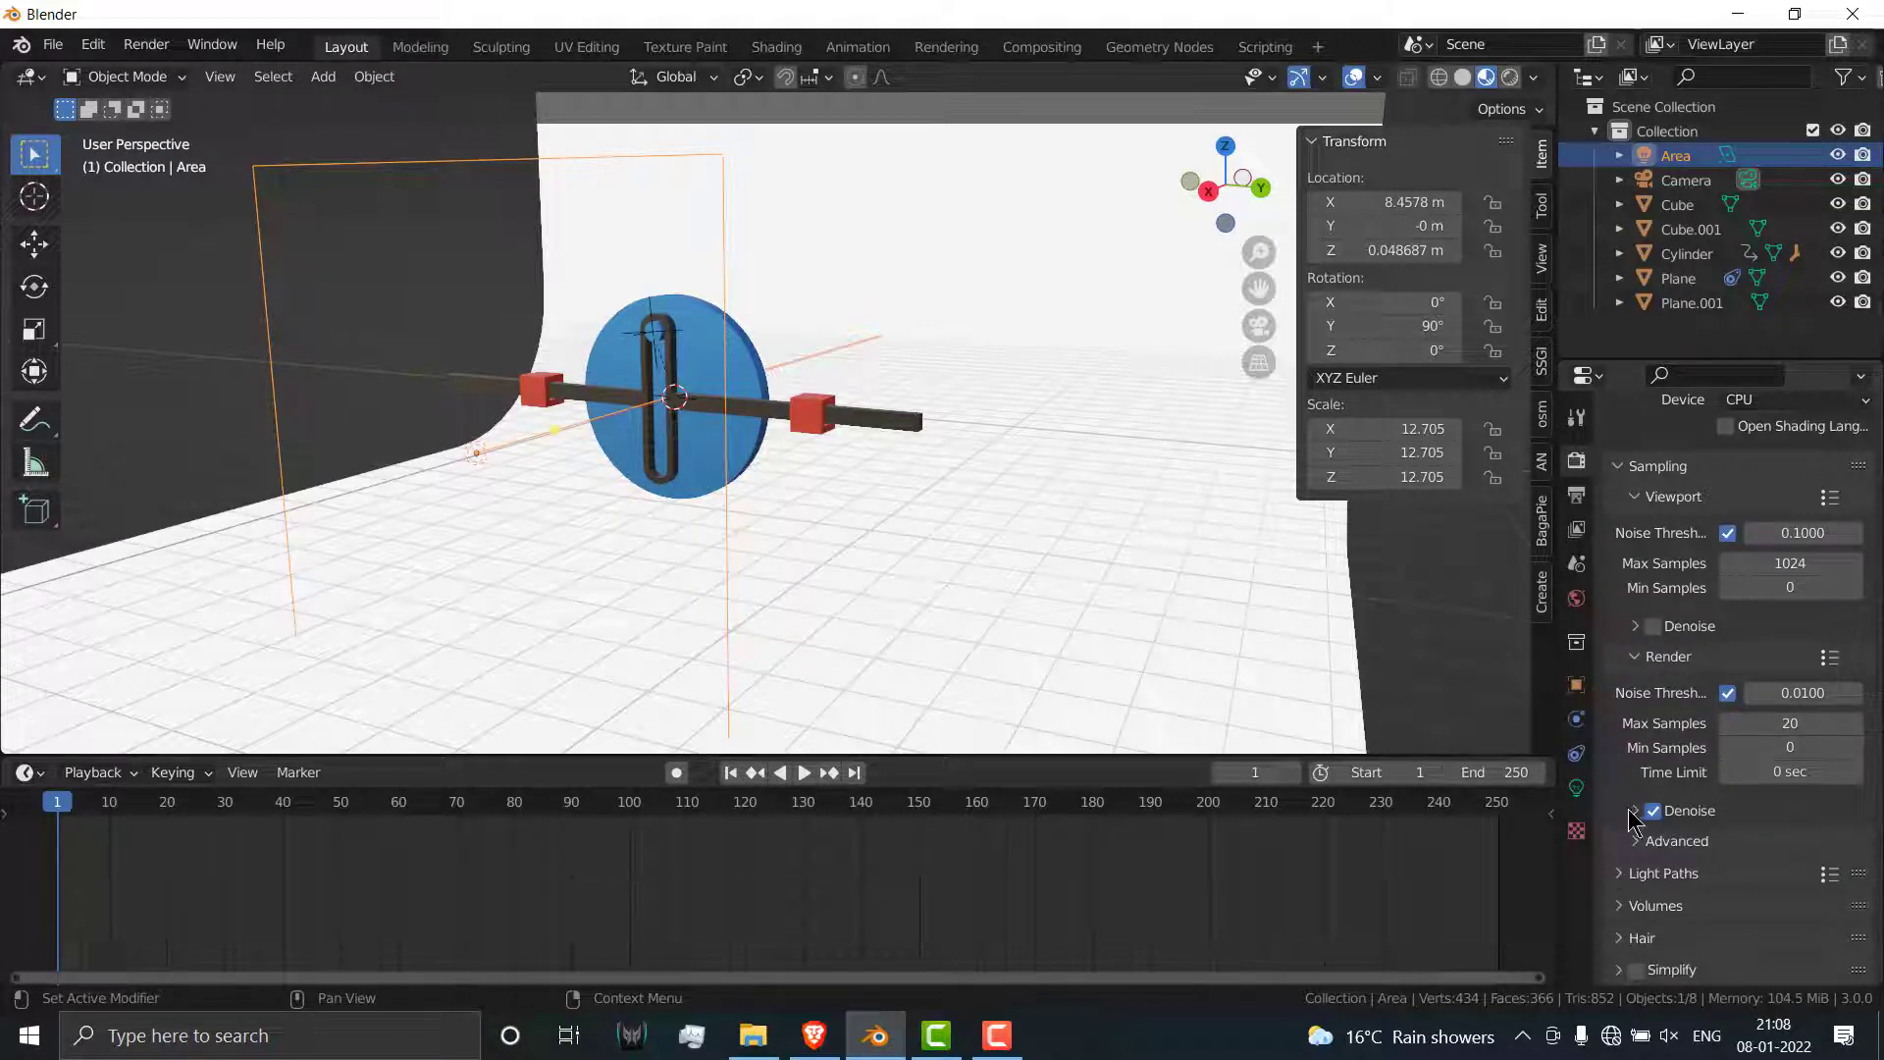
left_click(1633, 812)
scroll(1781, 901, "down", 3)
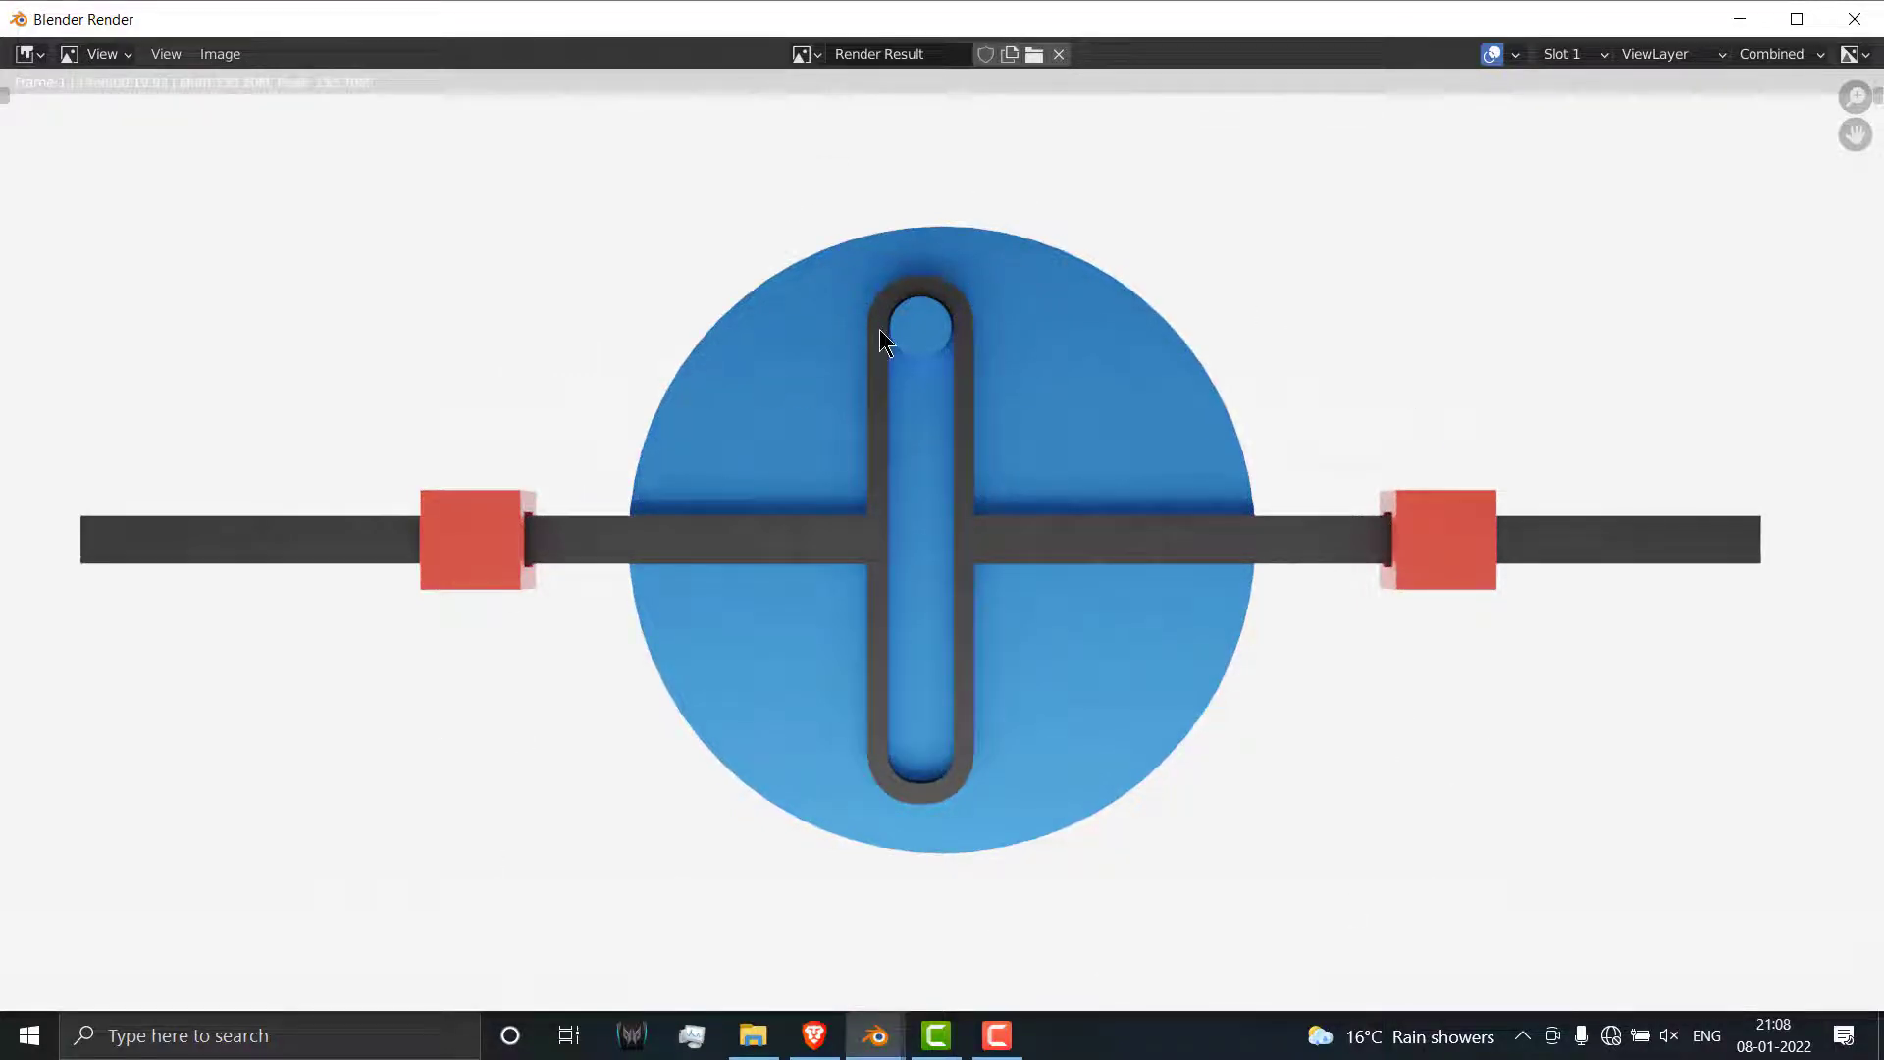
Step: Set the output file format to FFmpeg Video at 30 fps
left_click(1740, 15)
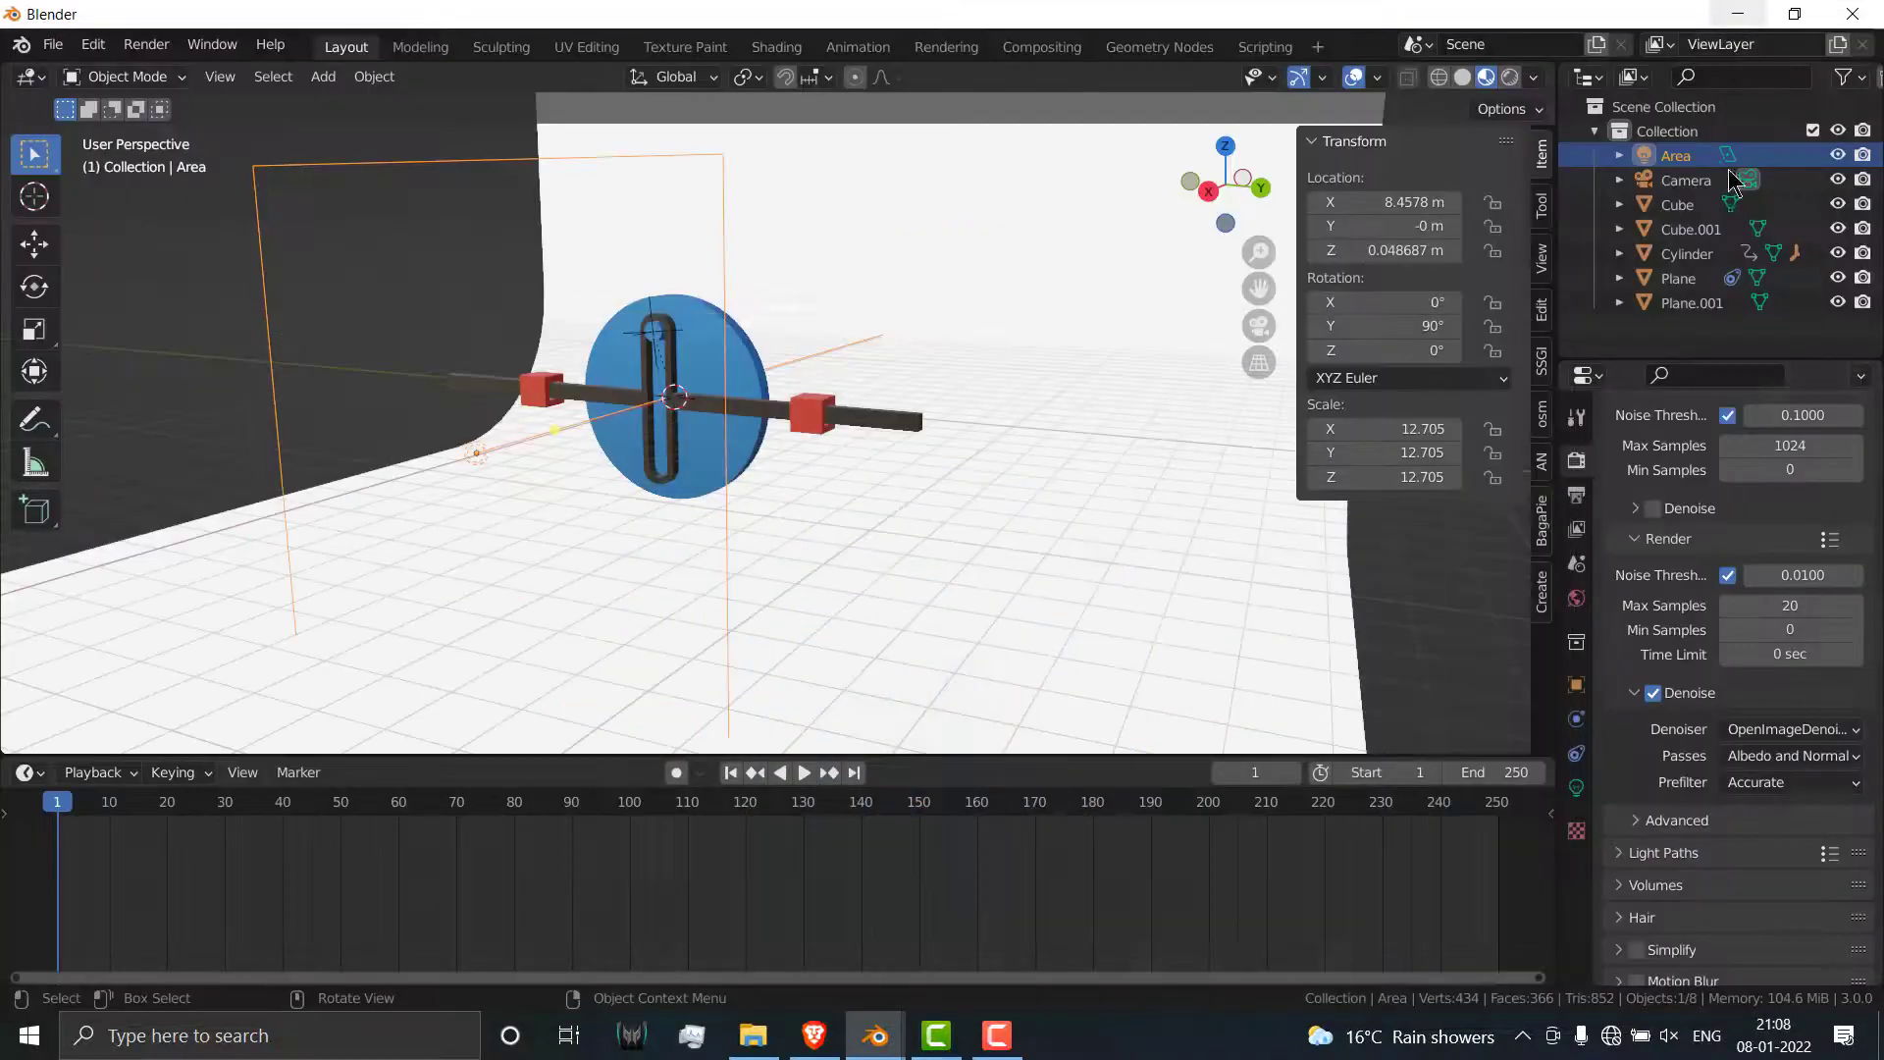
left_click(1579, 494)
left_click(1821, 797)
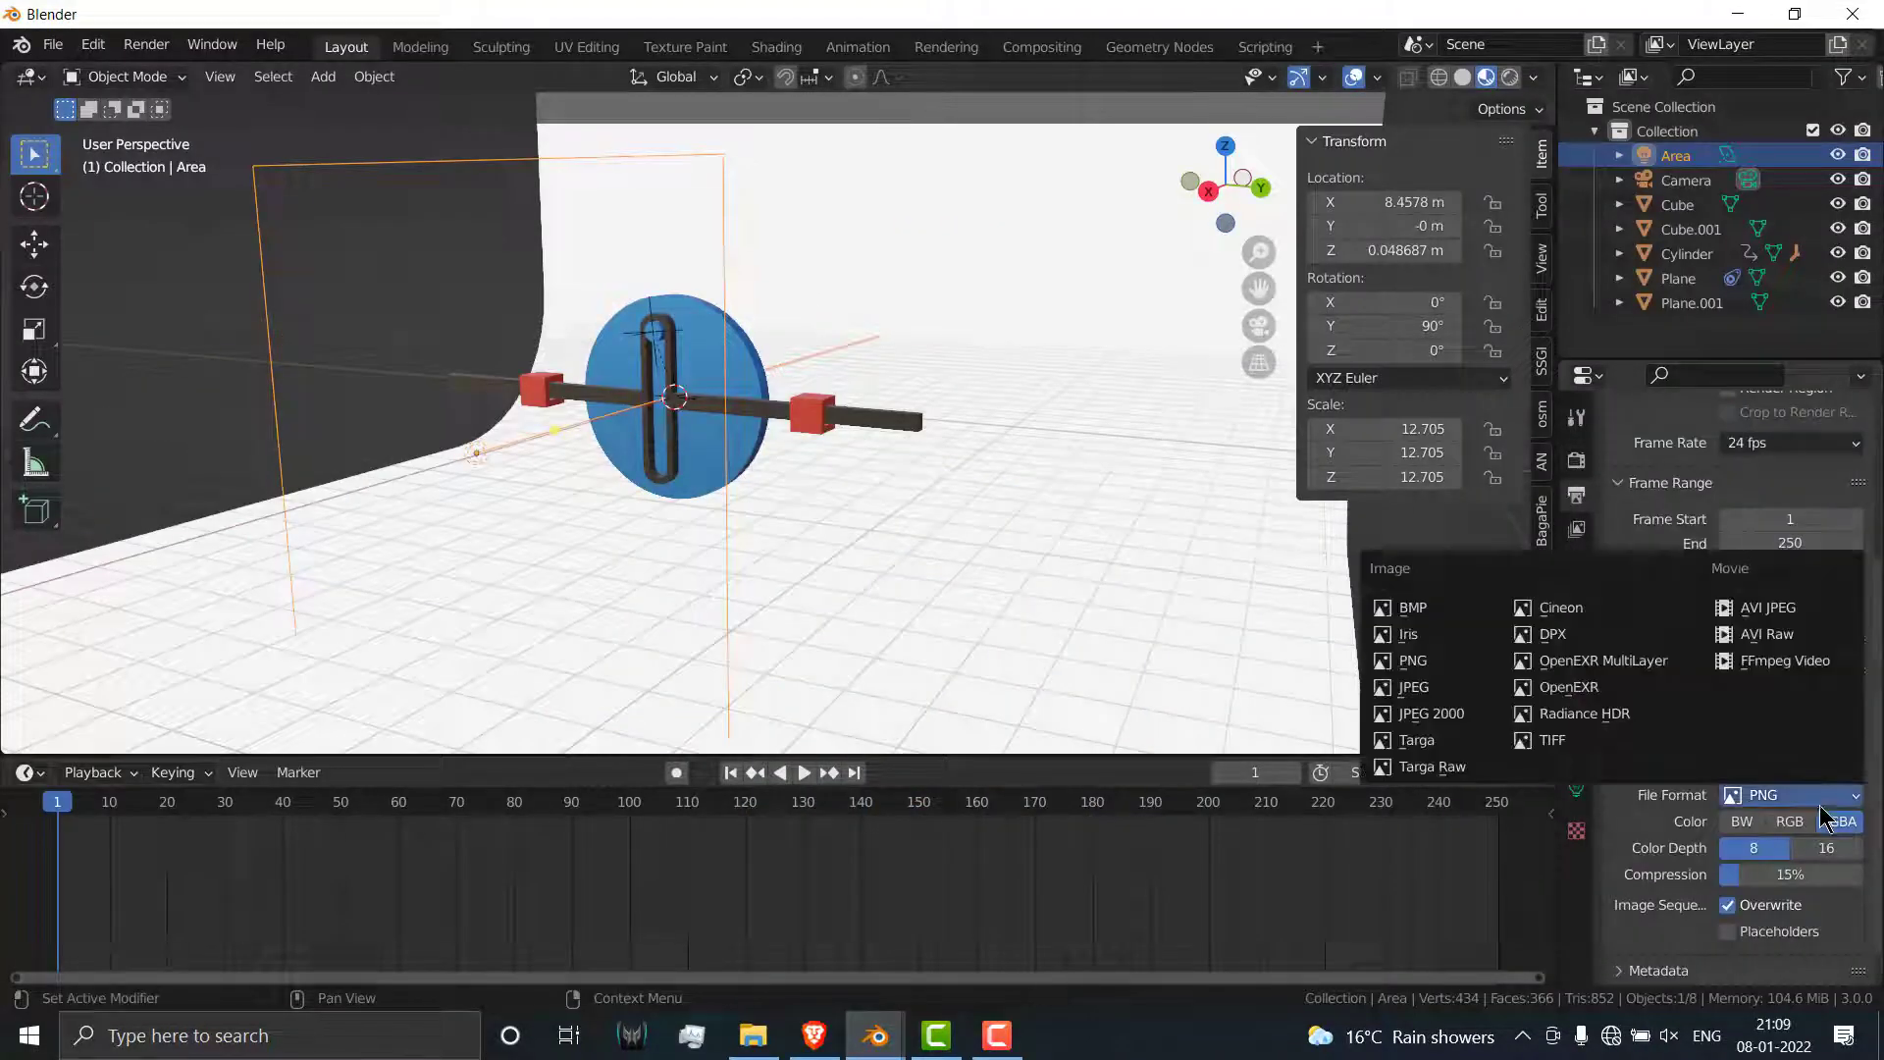
left_click(1786, 661)
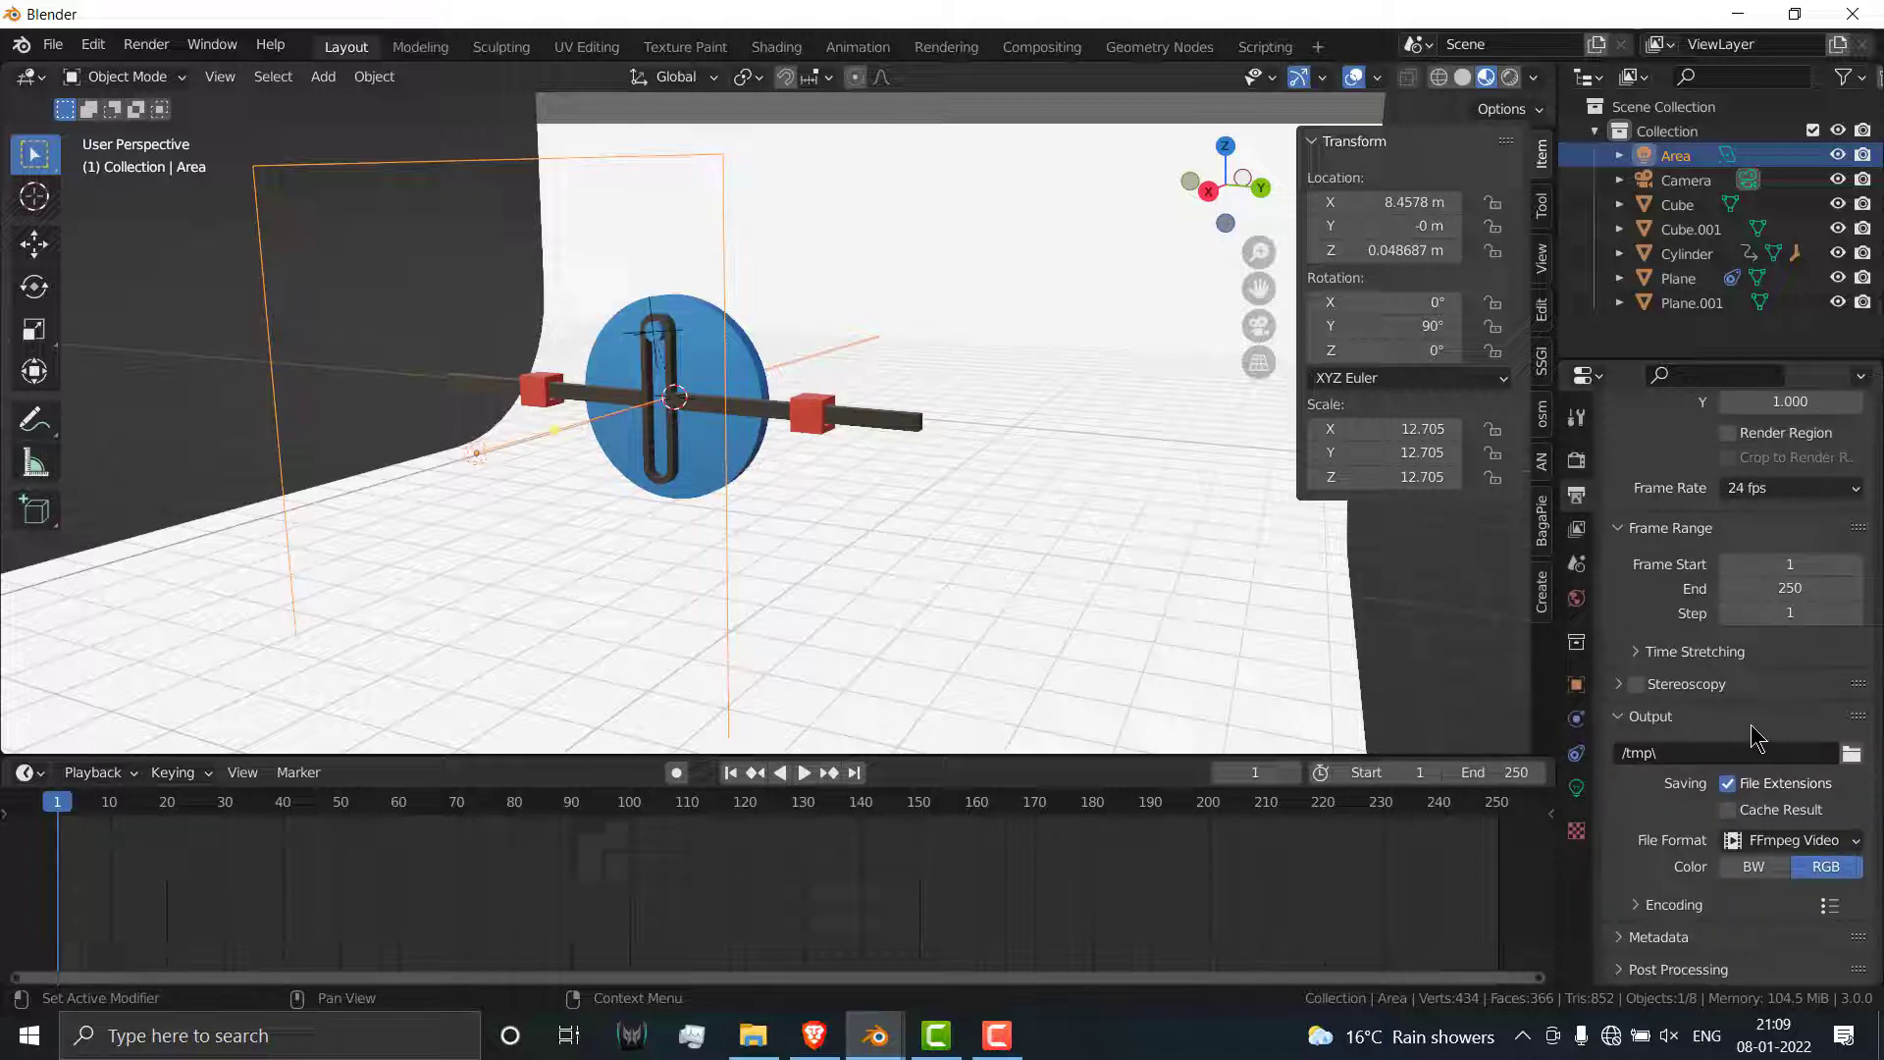
scroll(1762, 731, "up", 2)
left_click(1794, 569)
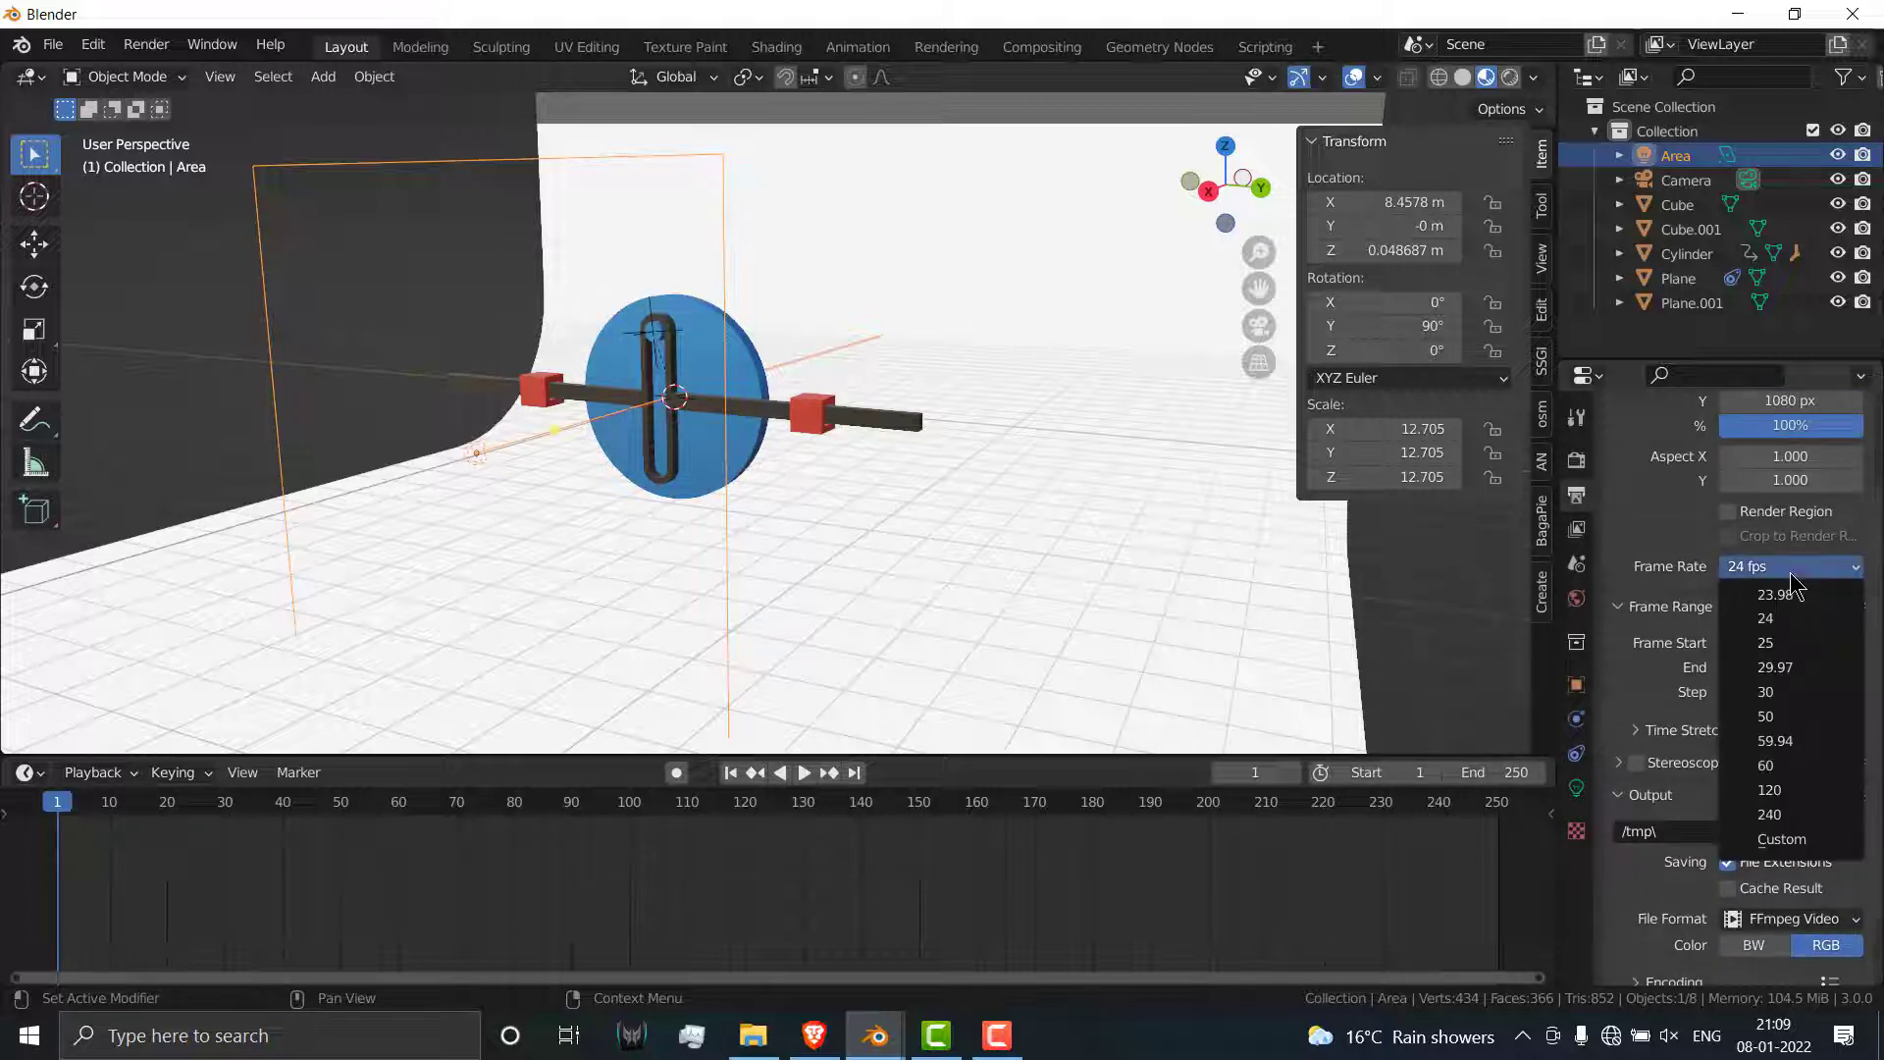
left_click(1795, 692)
Step: Choose MPEG-4 as the video encoding container
scroll(1799, 705, "down", 2)
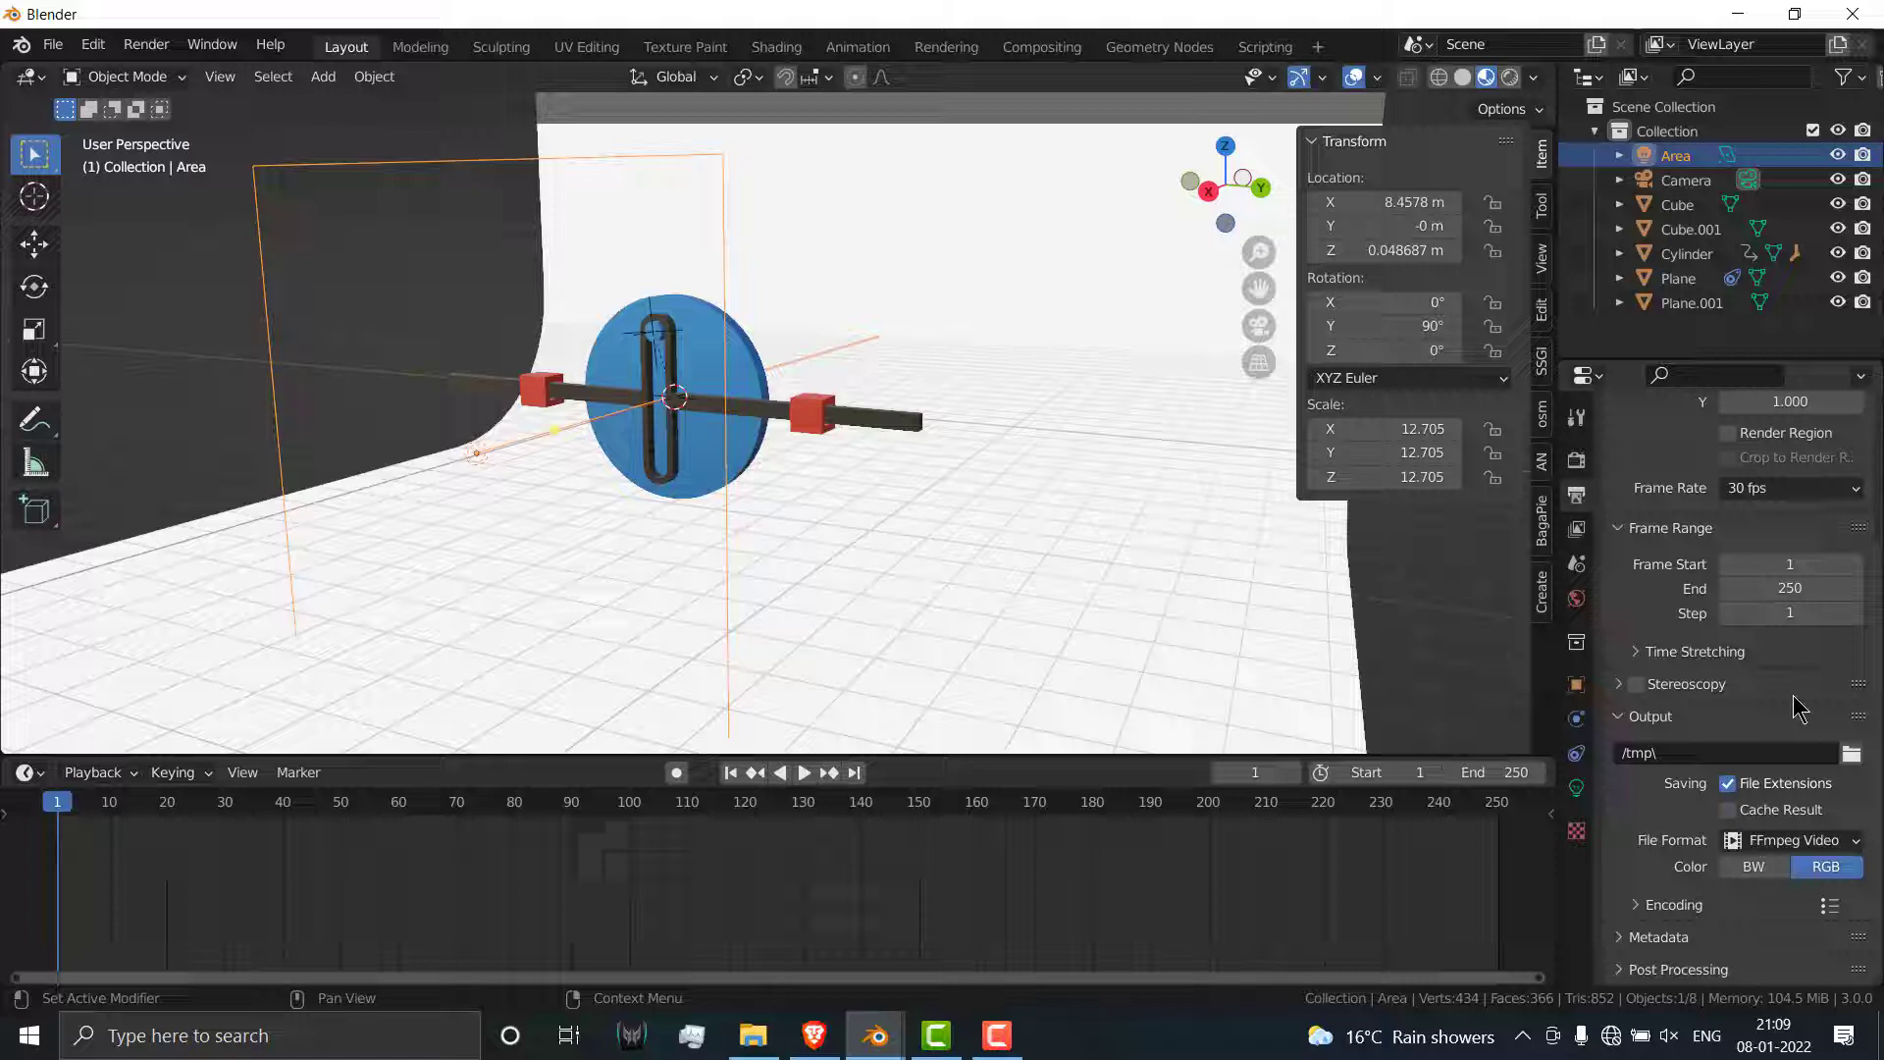
scroll(1786, 736, "up", 3)
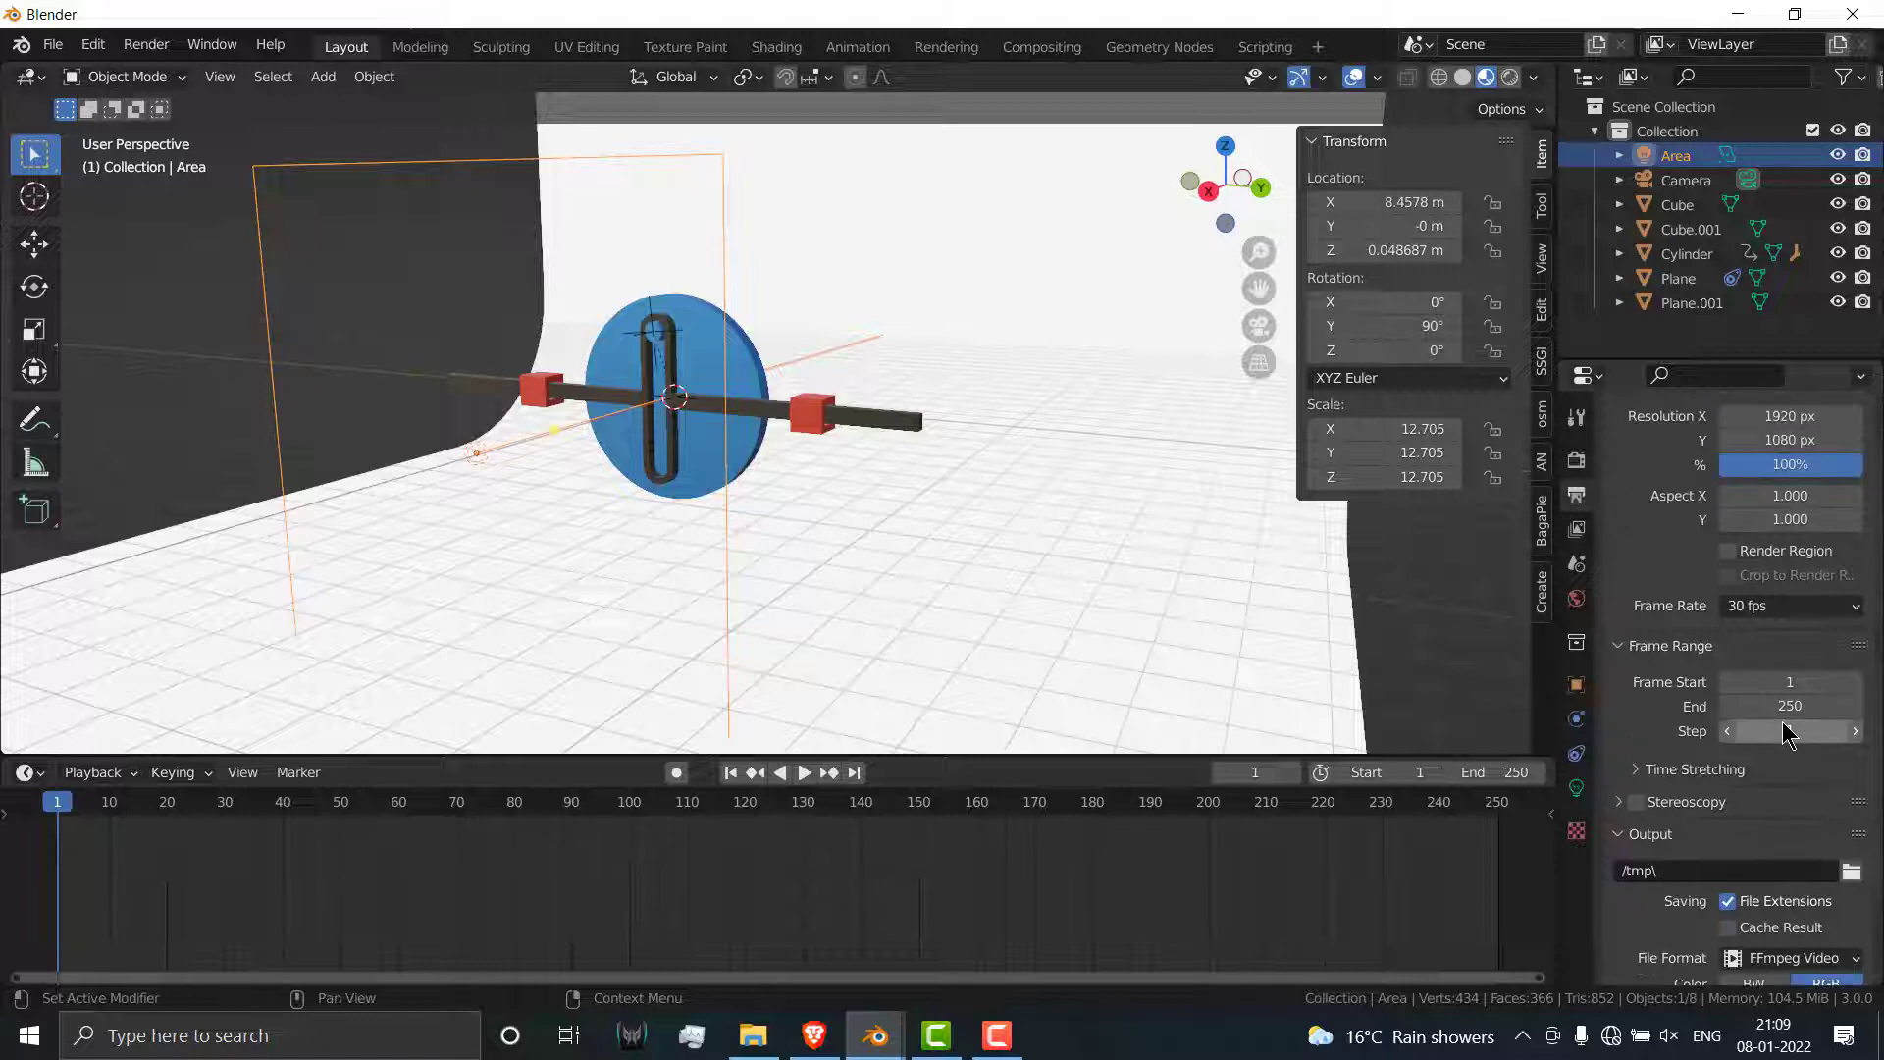
scroll(1786, 736, "down", 2)
left_click(1666, 928)
scroll(1708, 883, "down", 4)
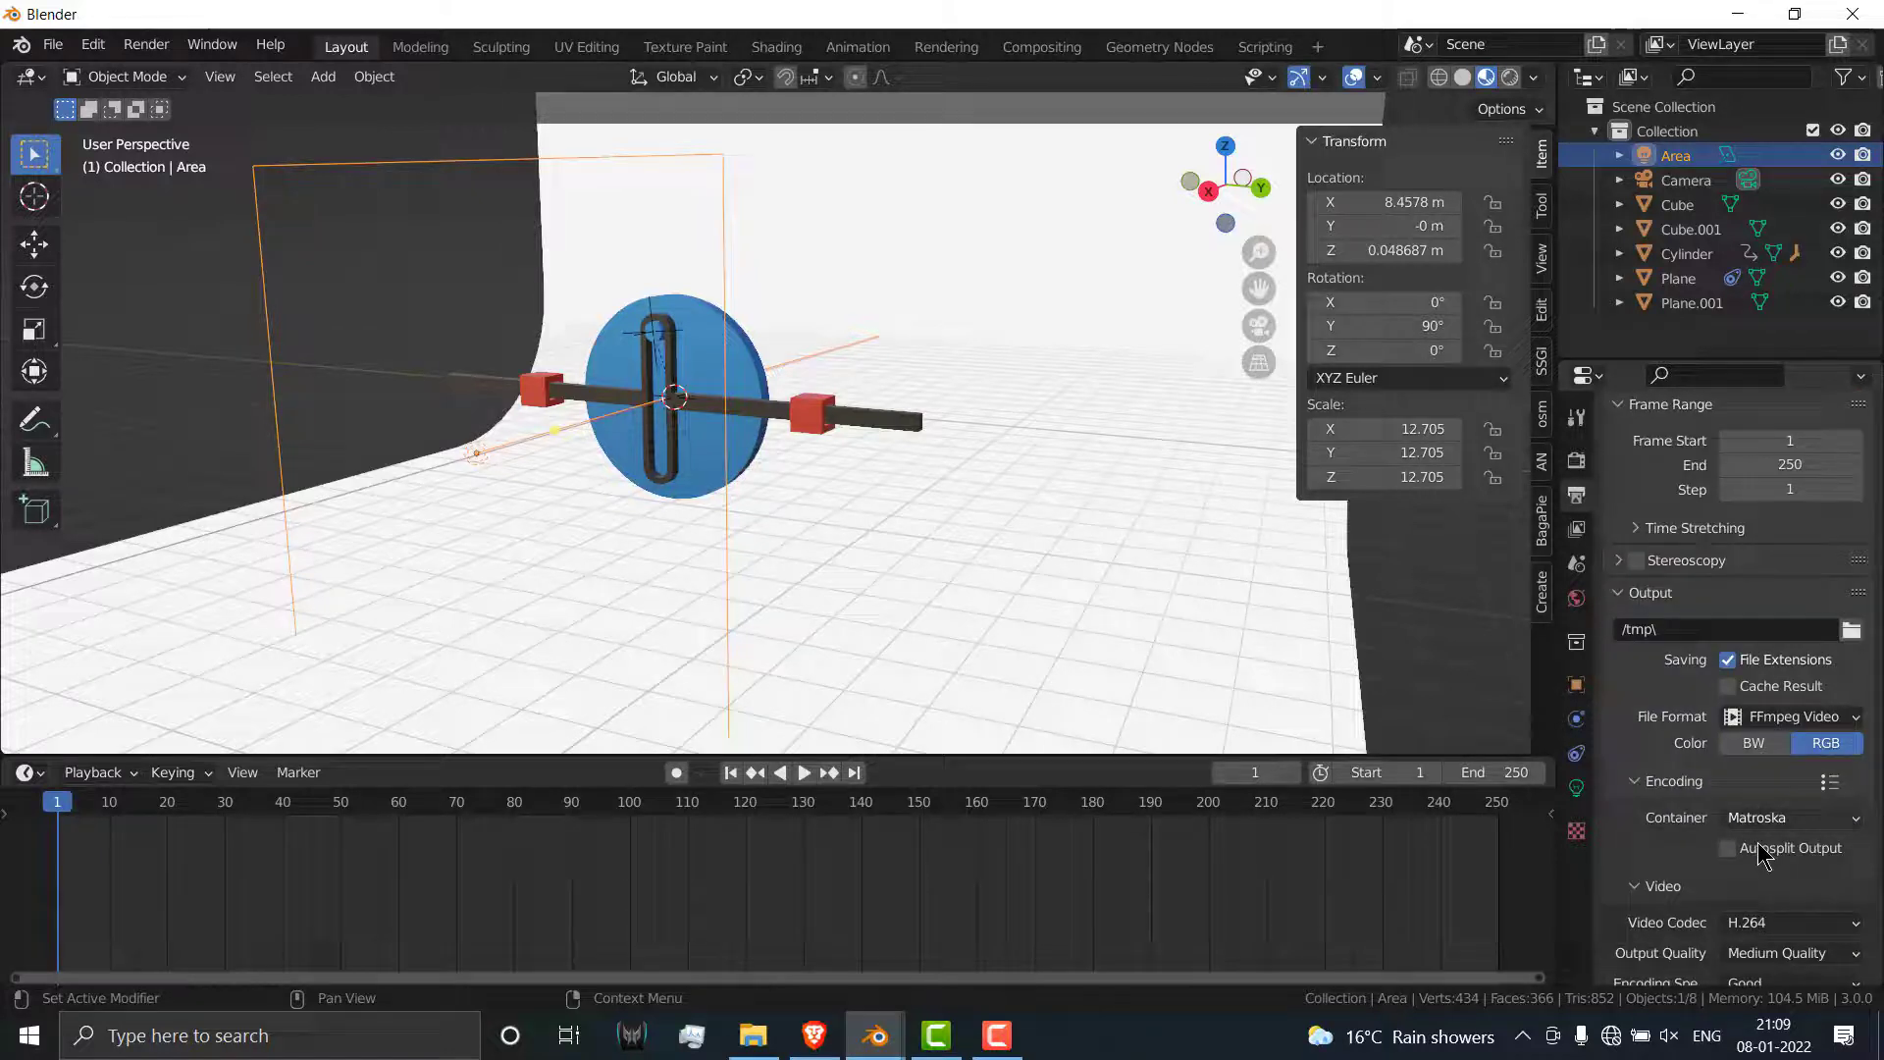
left_click(1767, 822)
left_click(1788, 738)
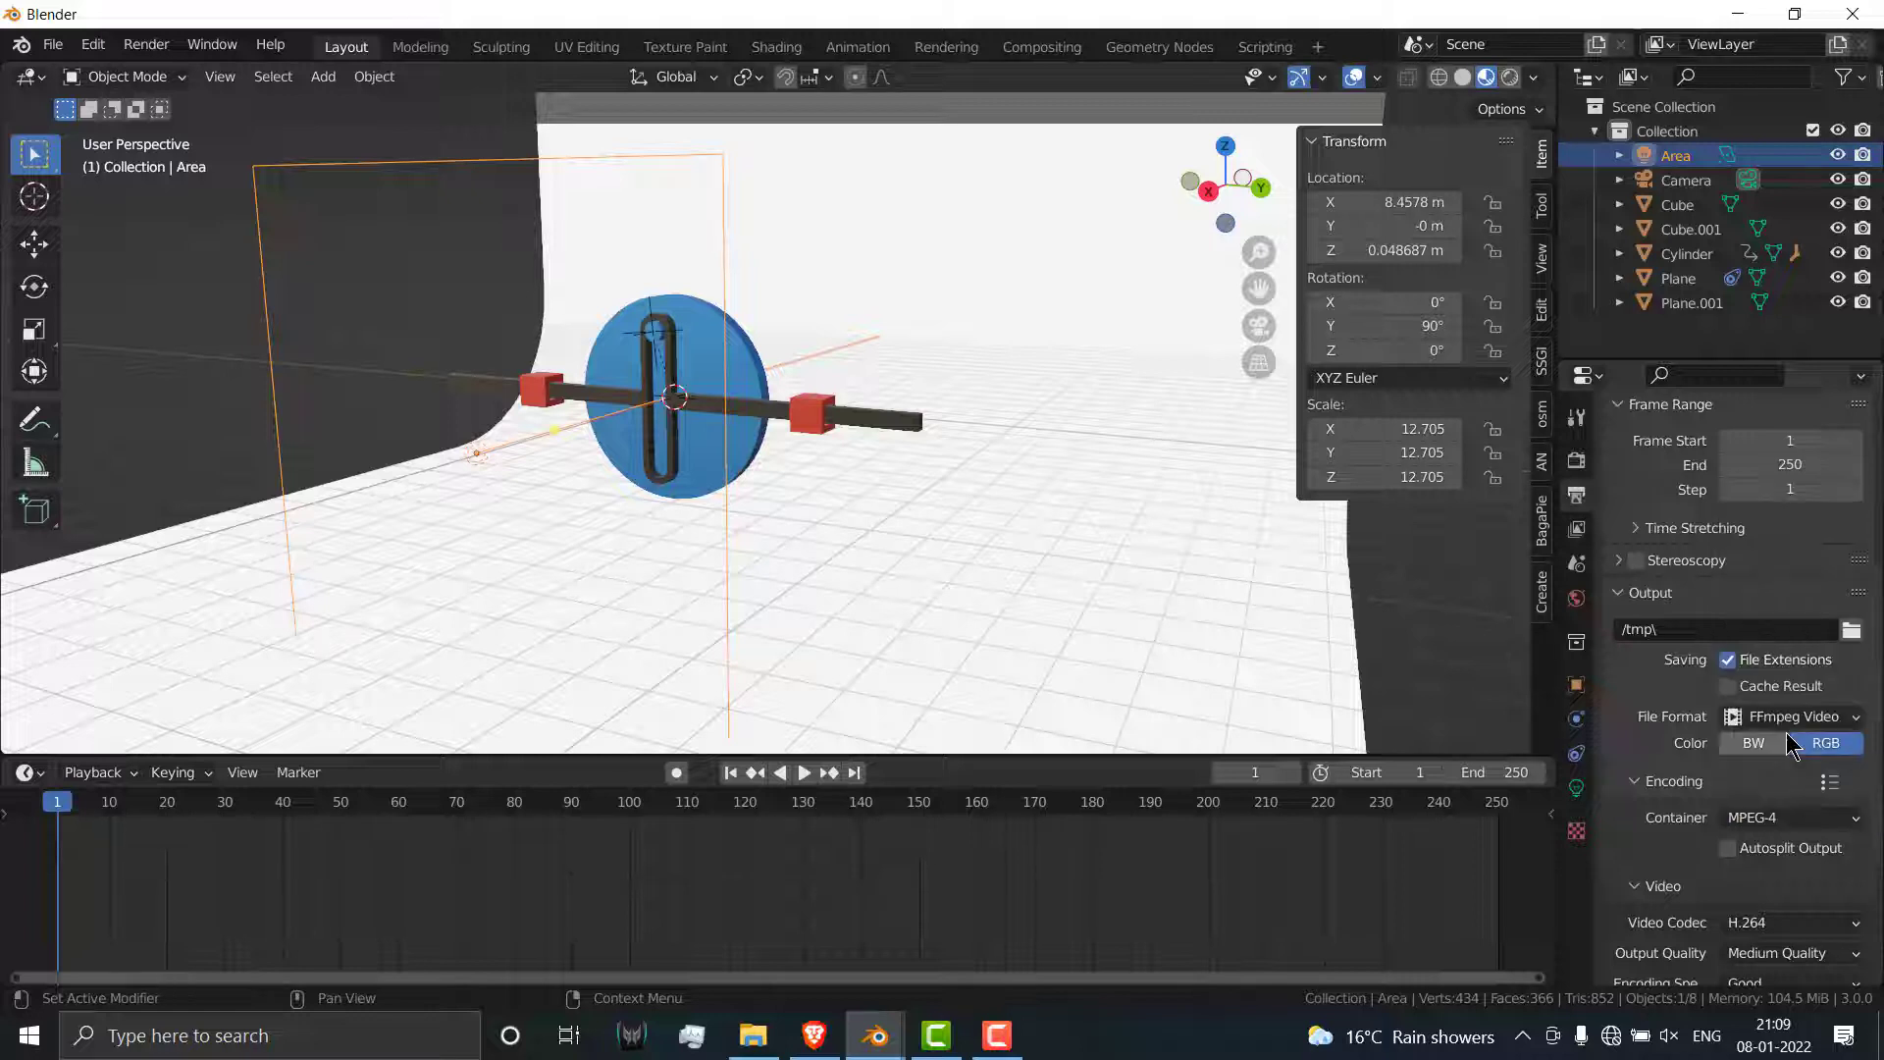
Step: Set the keyframe interval to 30 and output quality to High Quality
scroll(1788, 744, "down", 4)
left_click(1811, 855)
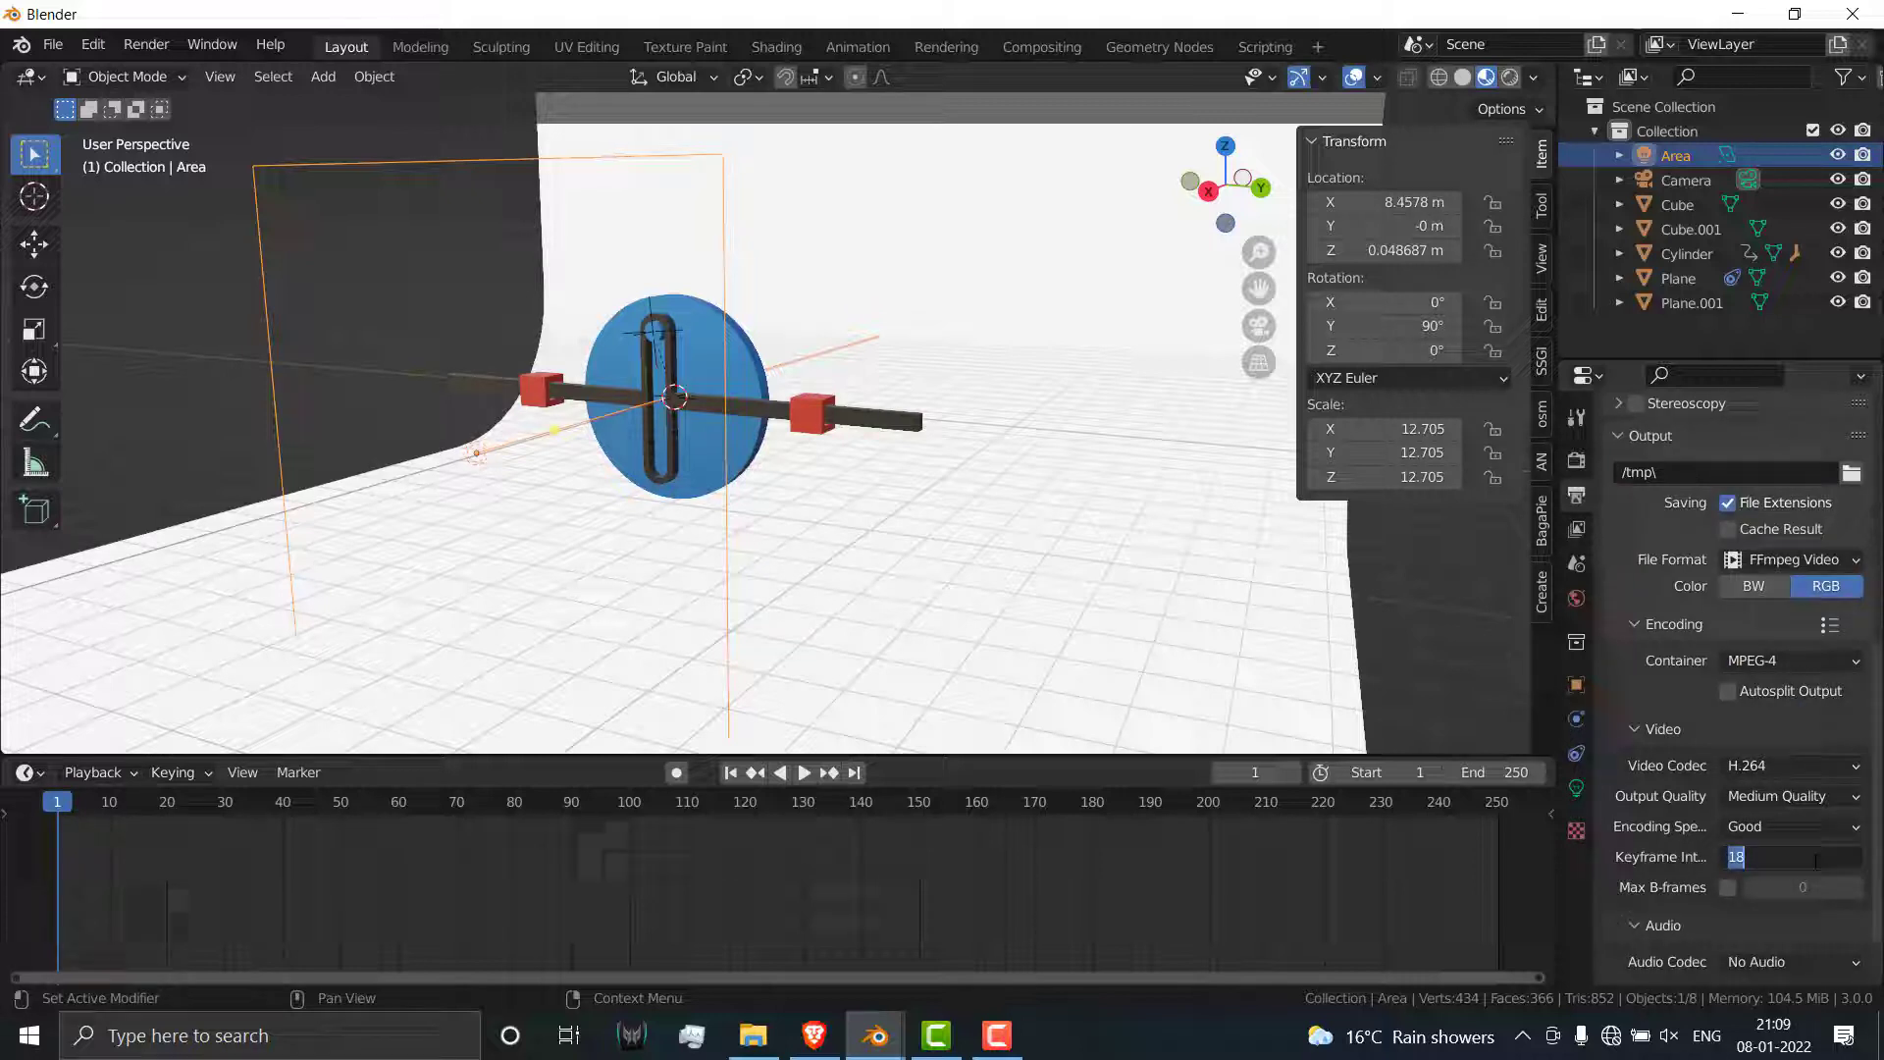
key("Return")
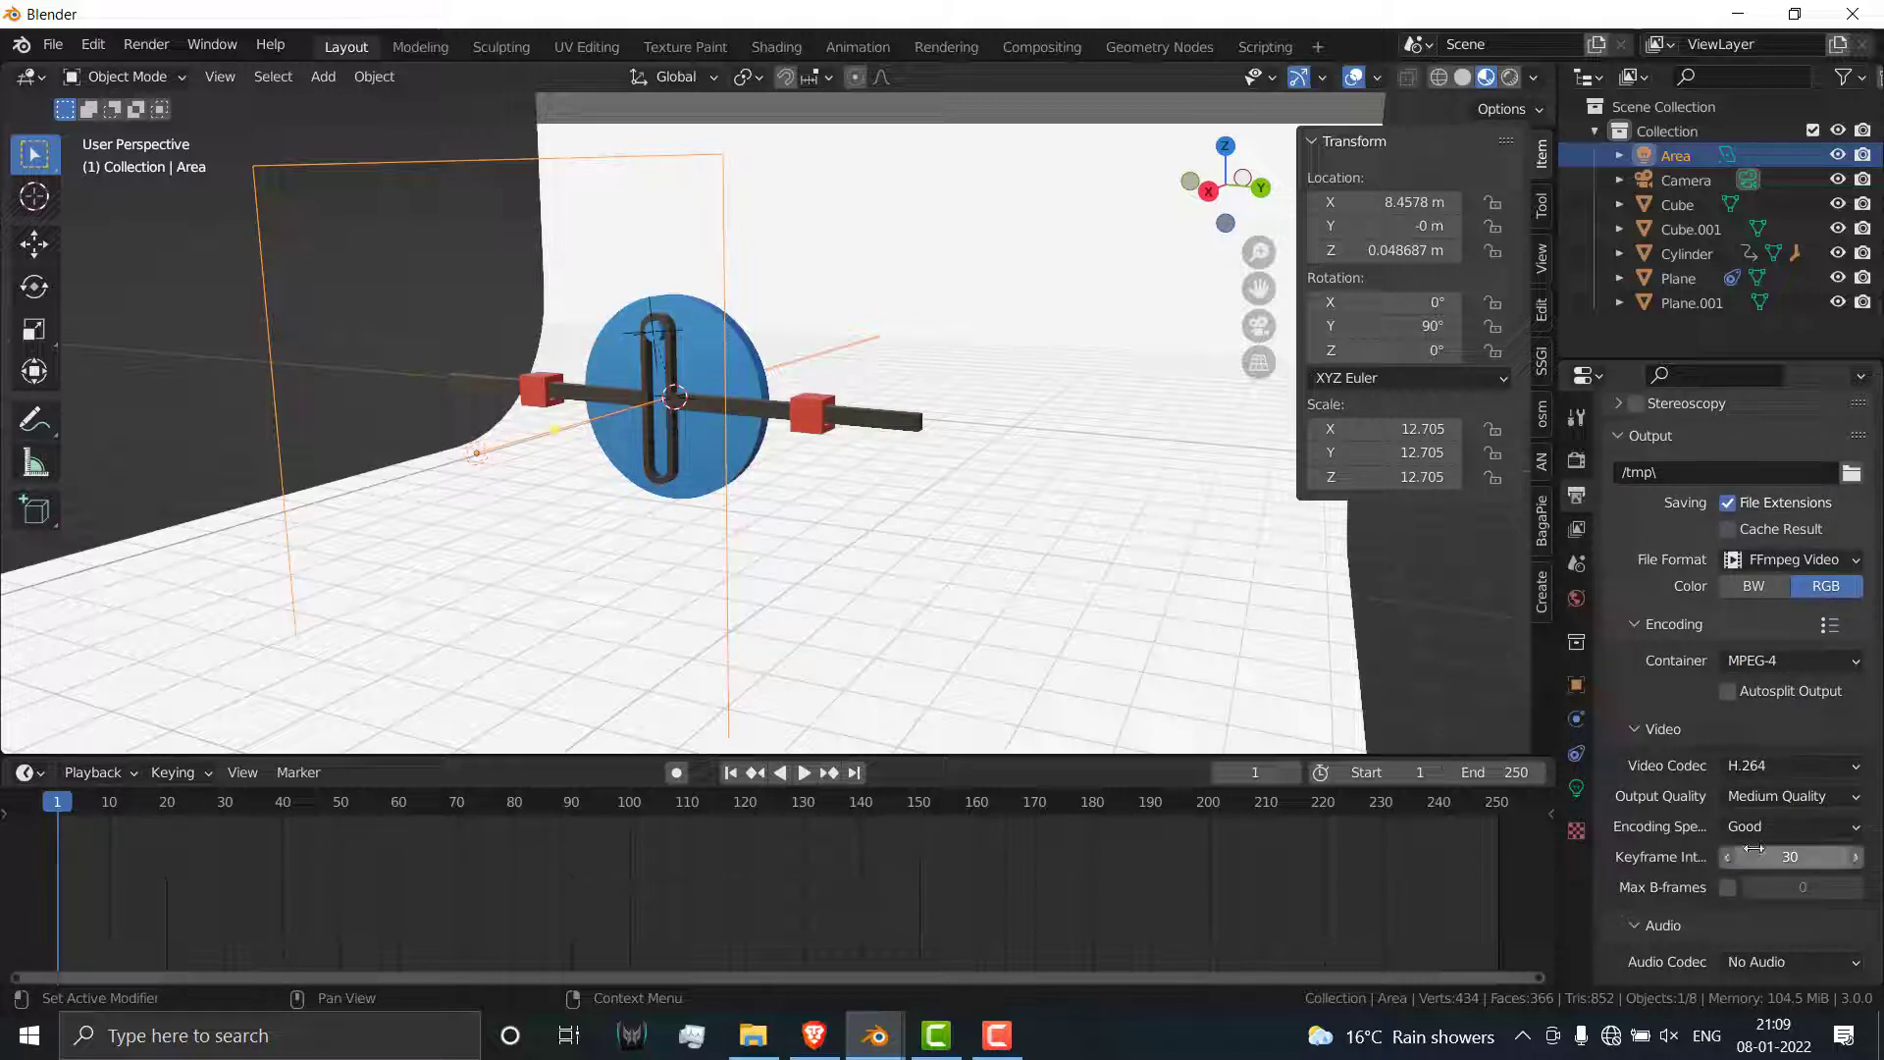
left_click(1826, 797)
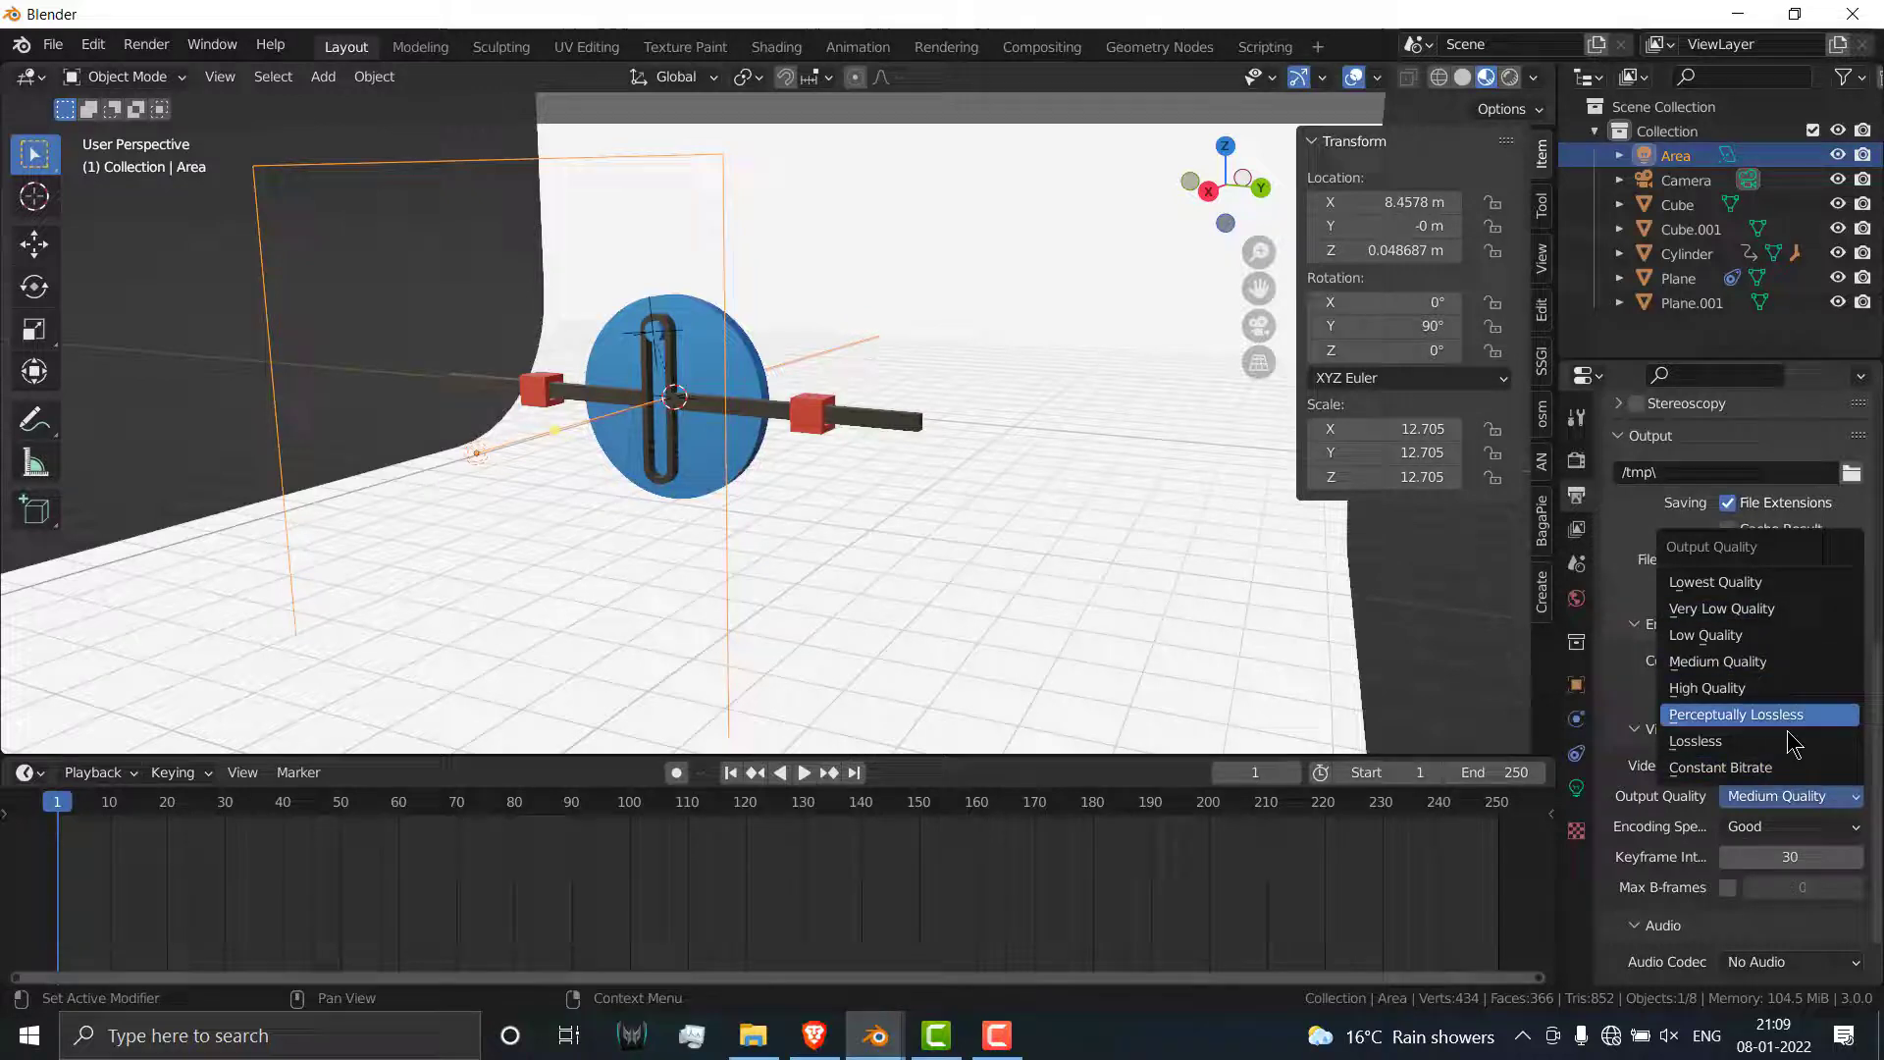
left_click(1792, 690)
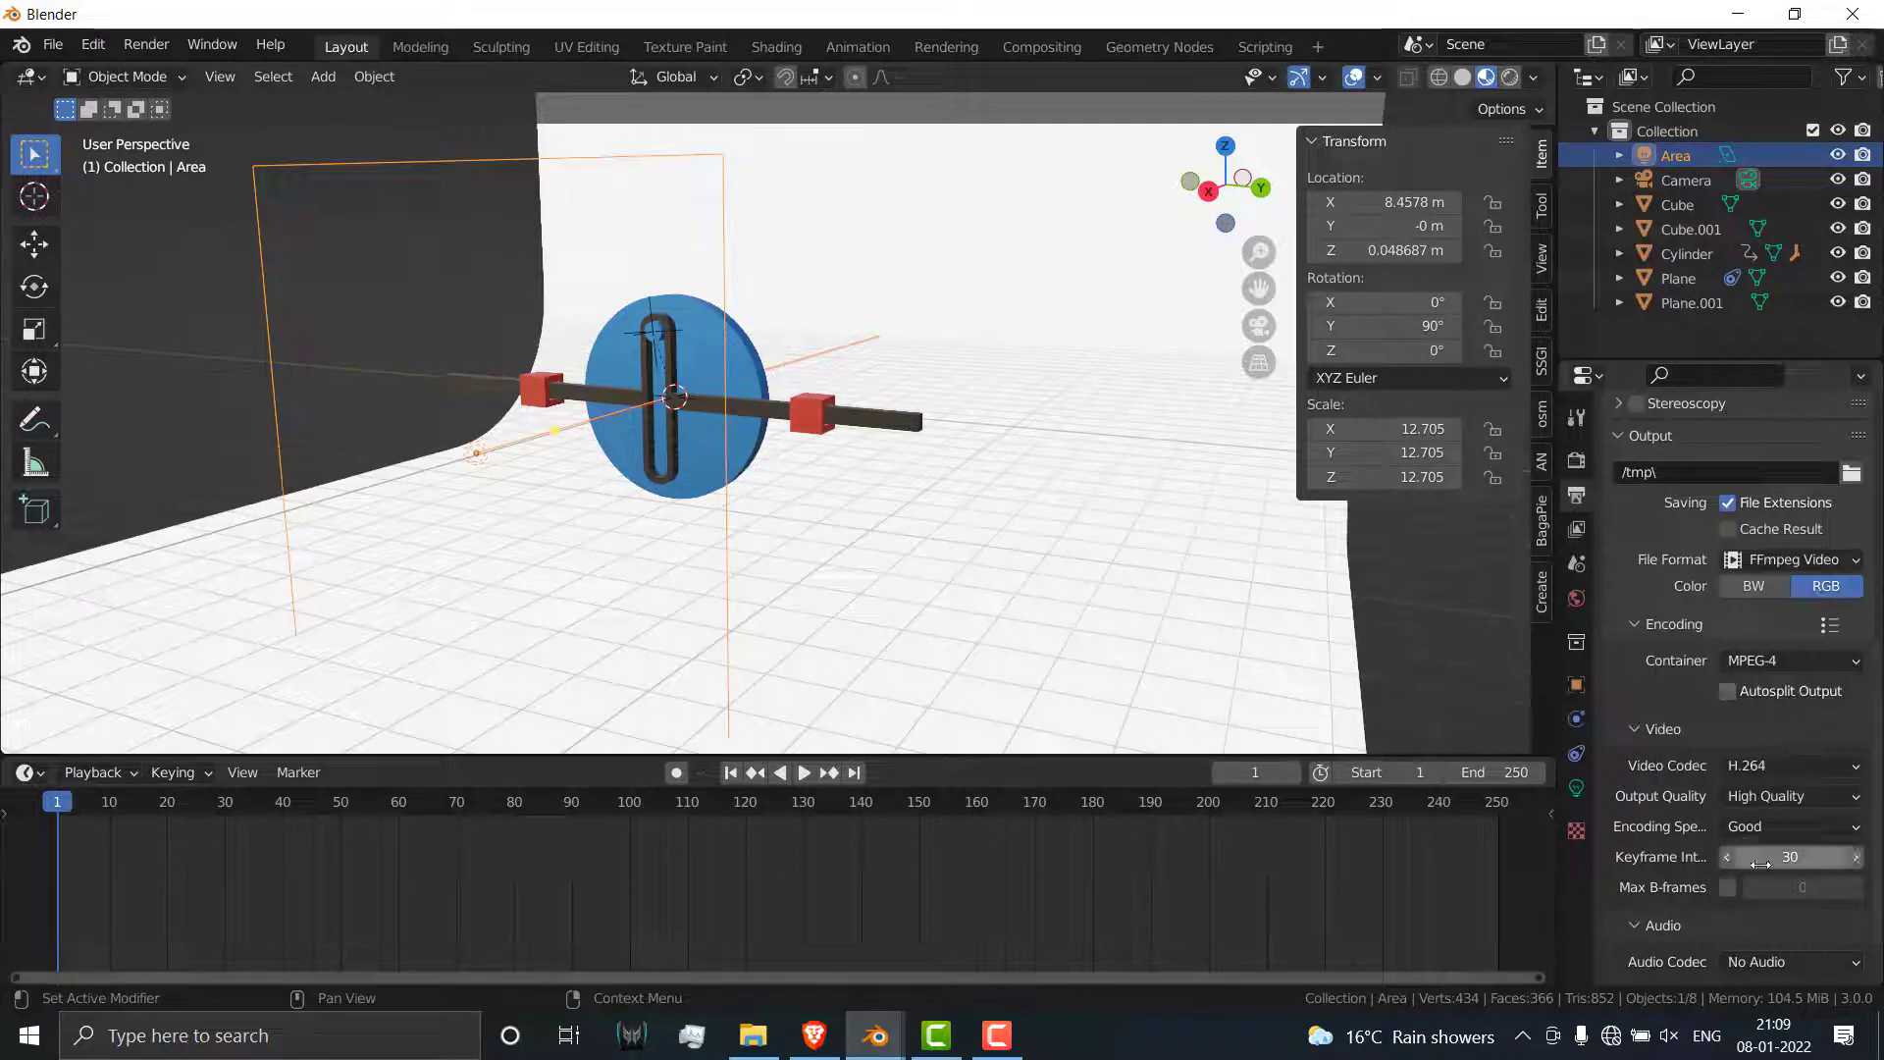
scroll(1747, 687, "down", 2)
left_click(146, 44)
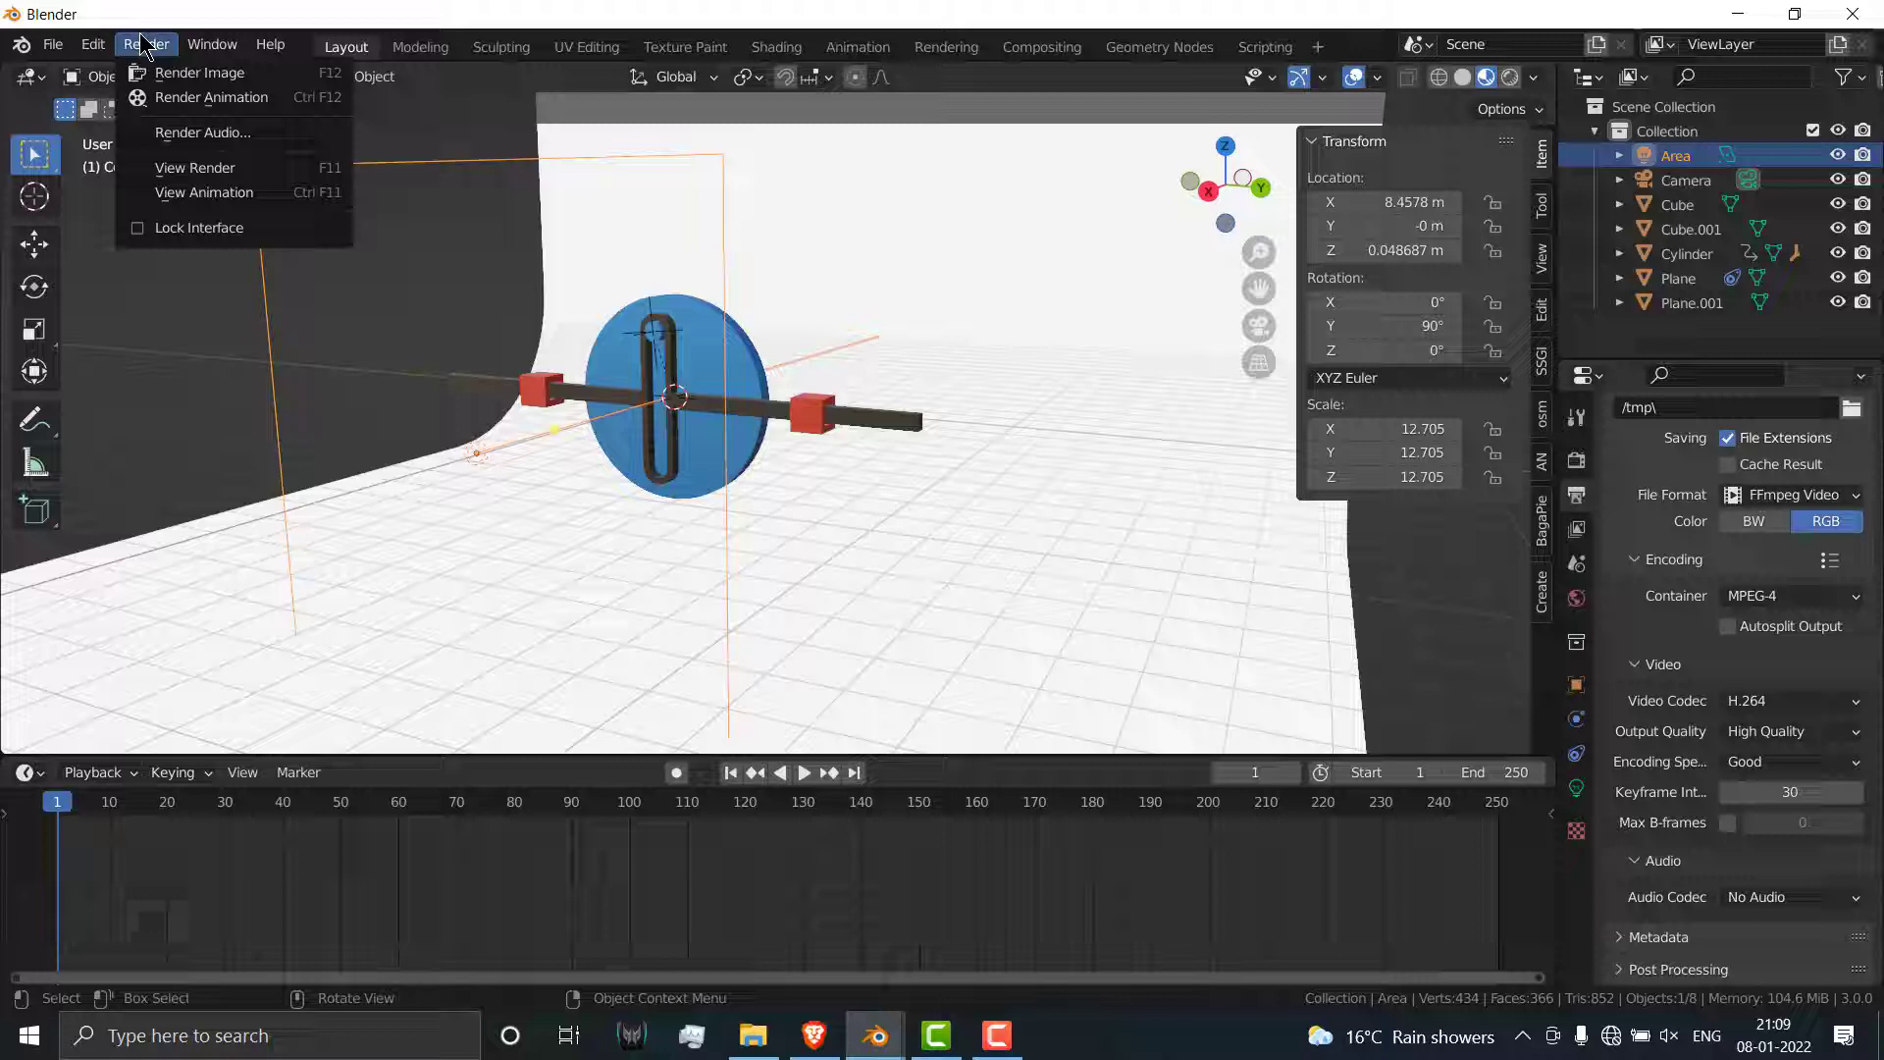